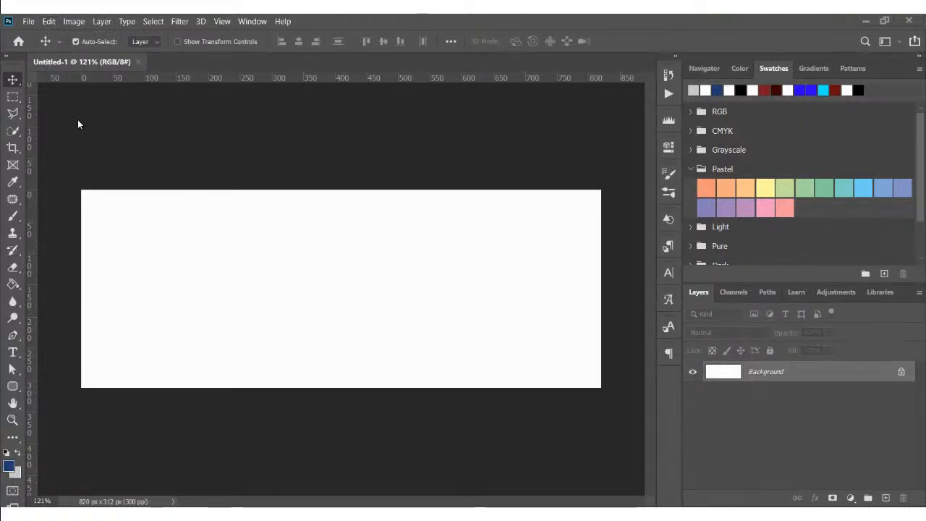
- Hide the screen-sharing notice, then switch to File Explorer and maximise its window
left_click(29, 22)
left_click(326, 145)
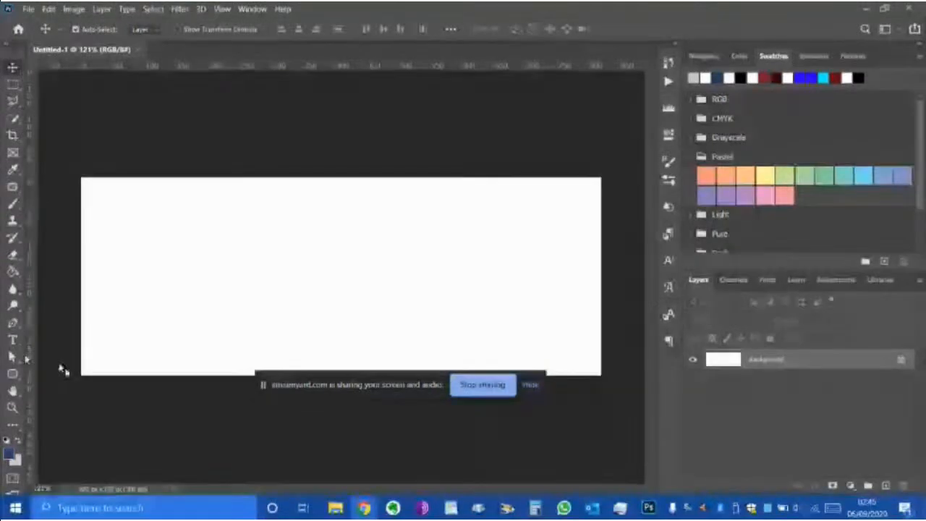
left_click(529, 385)
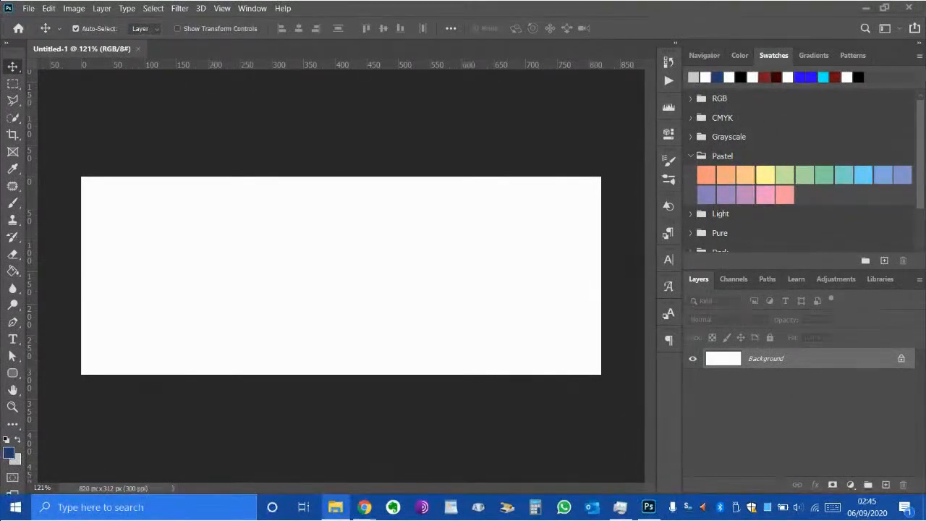
left_click(335, 506)
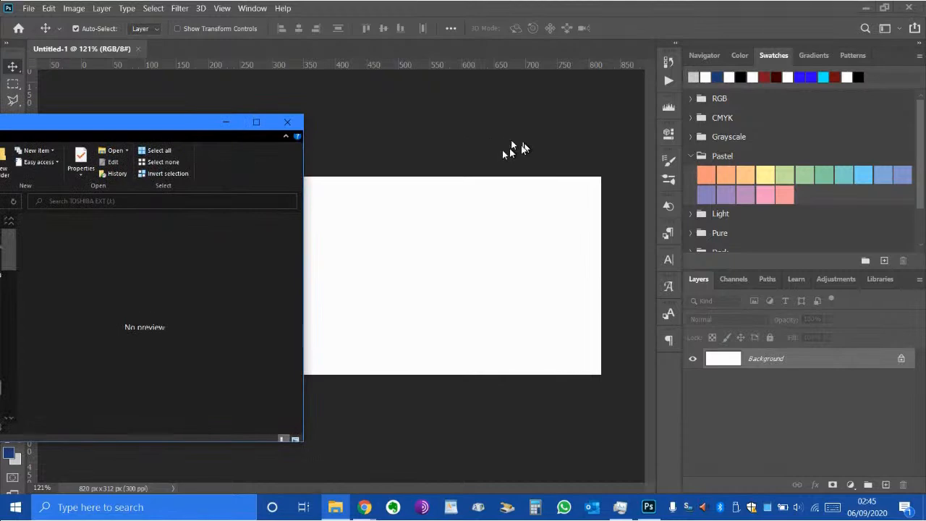
left_click_drag(305, 170, 618, 3)
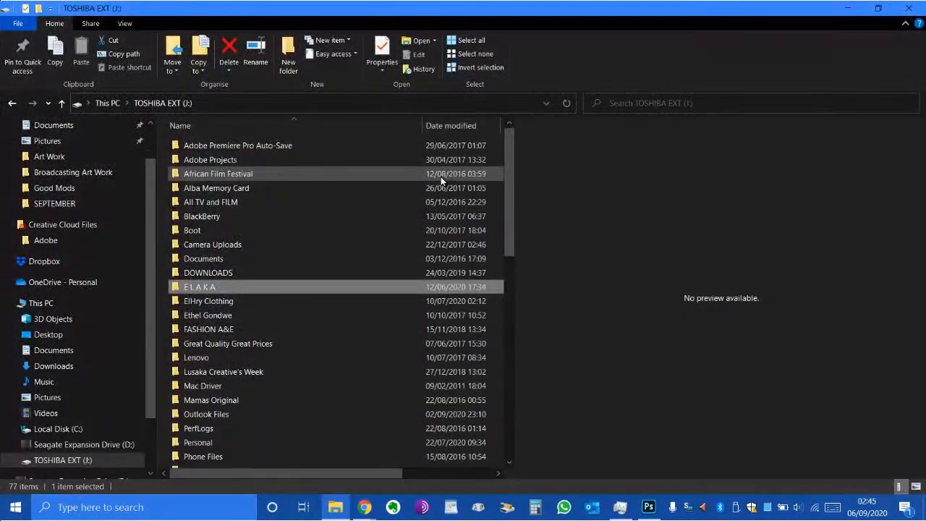
- Open the Personal folder on the TOSHIBA EXT (J:) drive
scroll(304, 269, "down", 3)
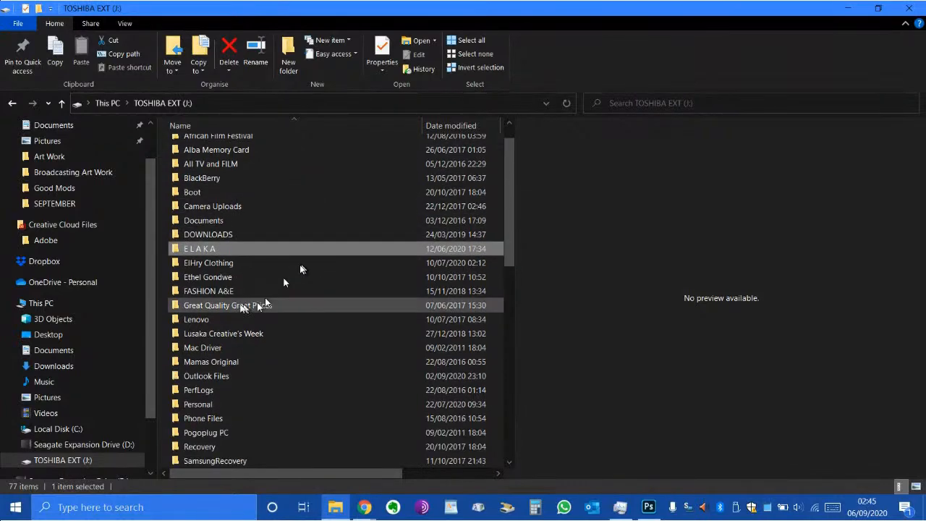
scroll(101, 307, "down", 1)
scroll(367, 323, "up", 3)
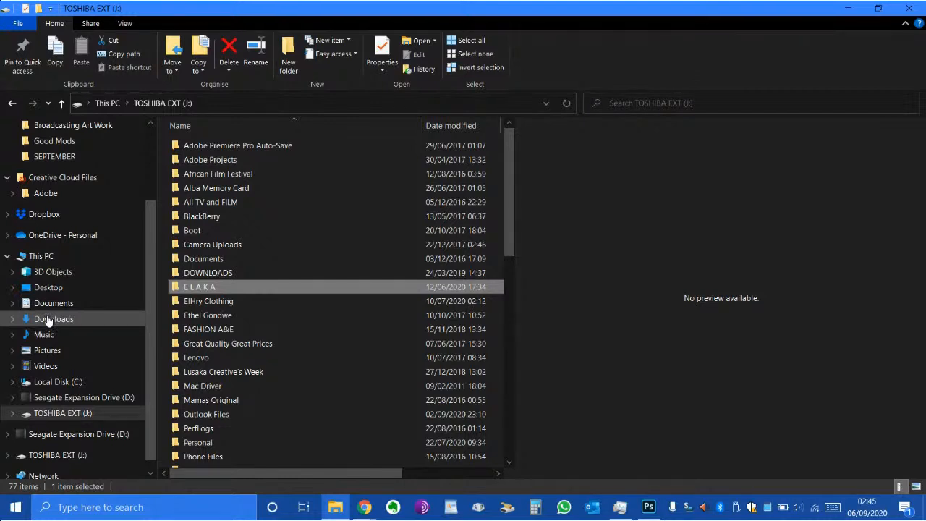
scroll(105, 376, "down", 1)
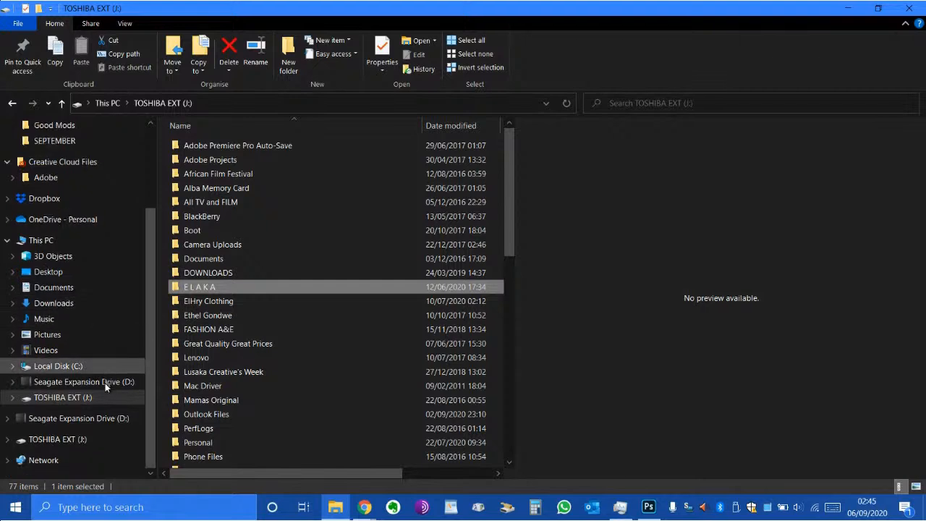
left_click(67, 444)
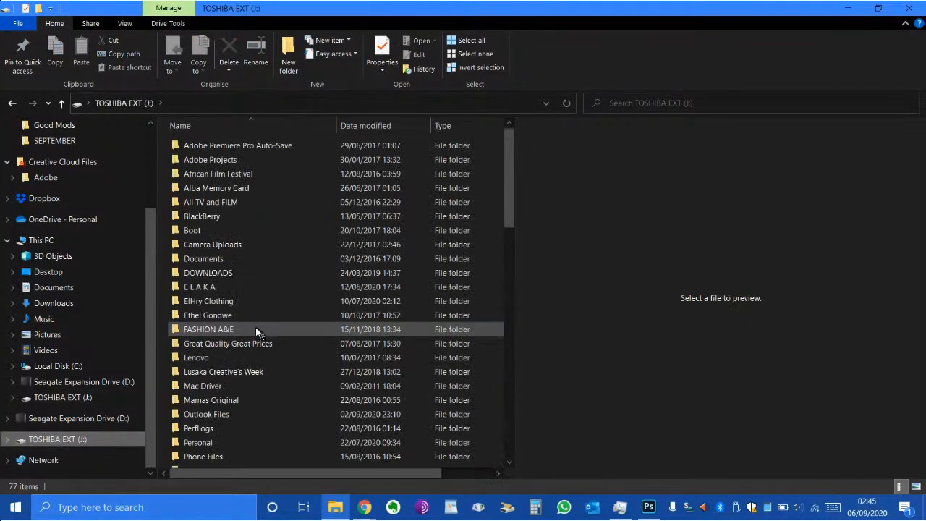
scroll(240, 357, "down", 4)
scroll(238, 335, "up", 3)
double_click(205, 395)
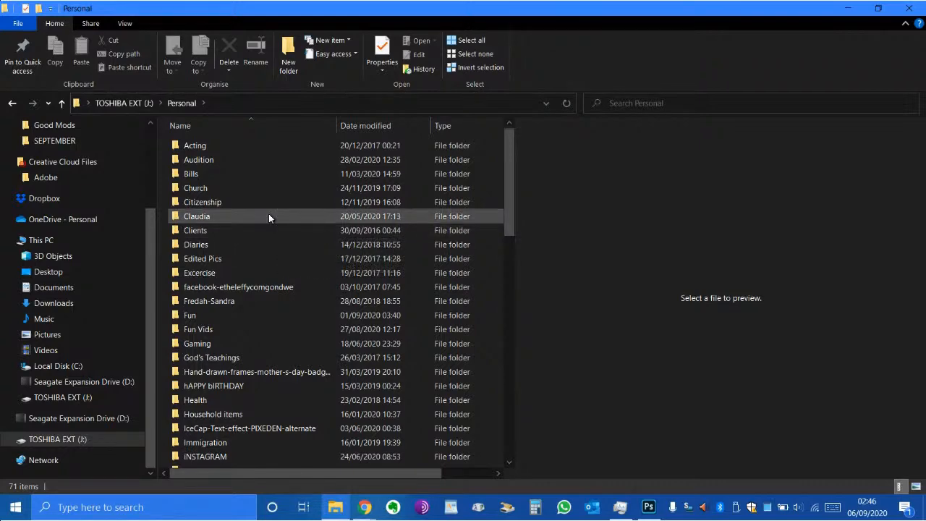
- Open the Audition folder inside the Personal folder
scroll(278, 266, "down", 3)
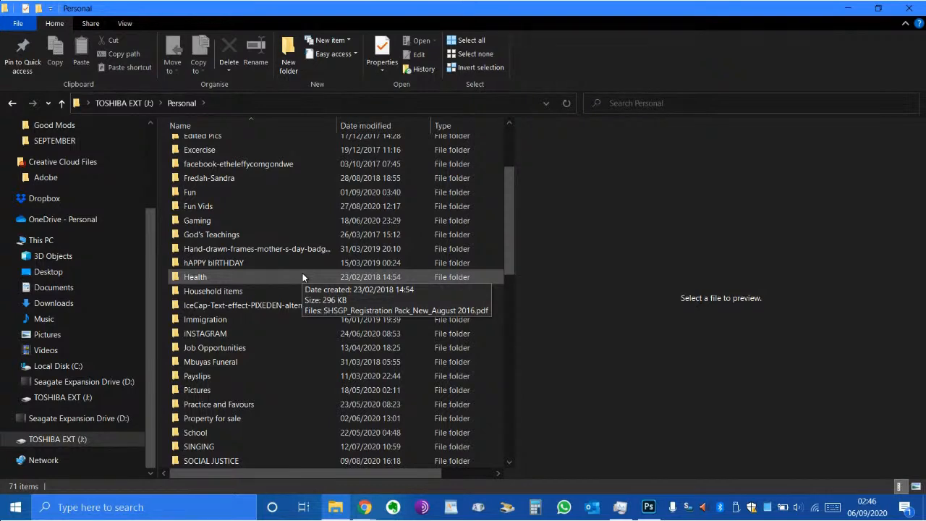
scroll(300, 236, "up", 3)
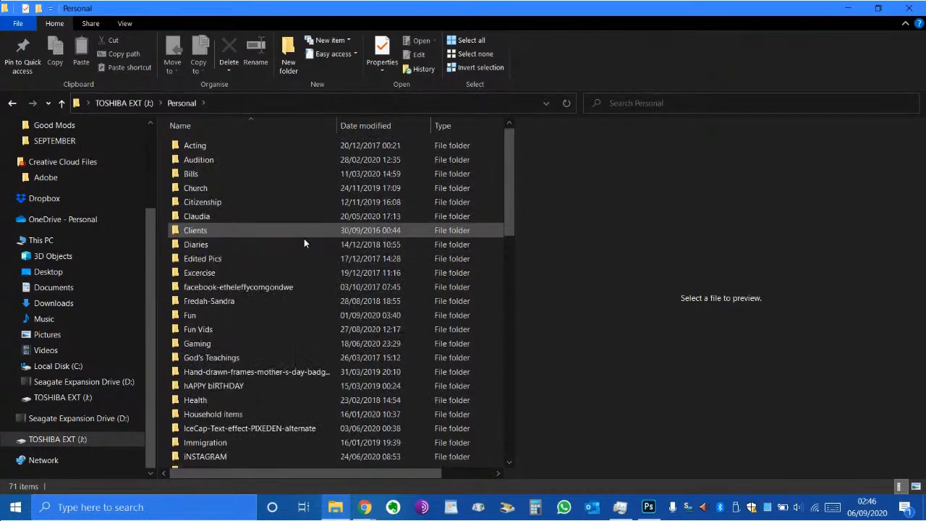
scroll(236, 246, "down", 1)
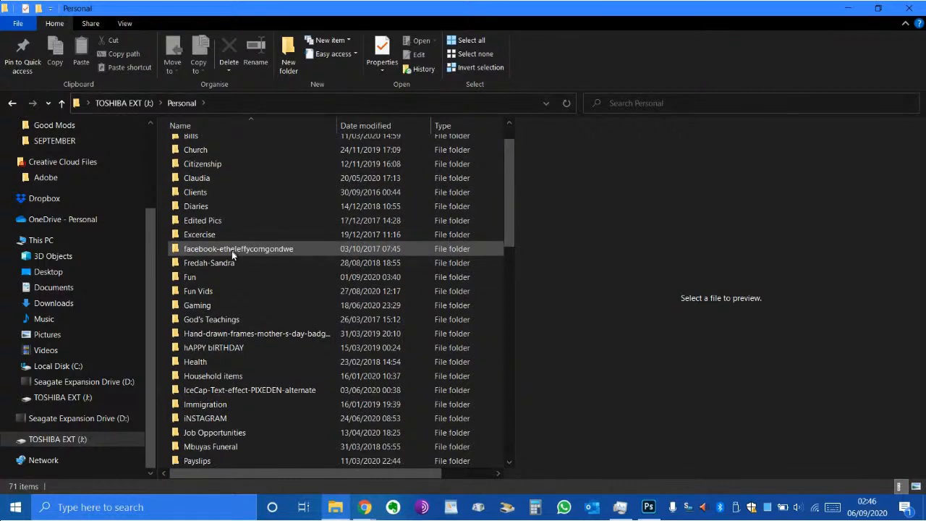
scroll(235, 272, "up", 1)
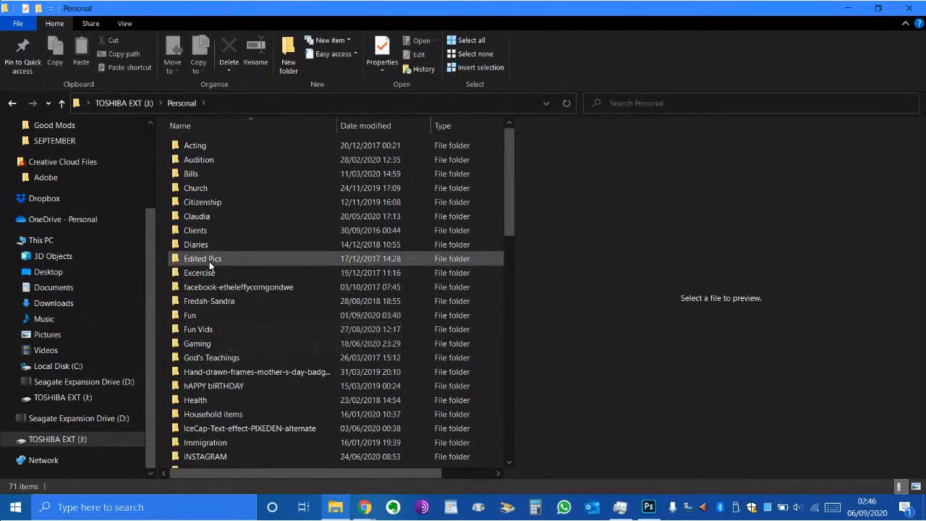
left_click(198, 156)
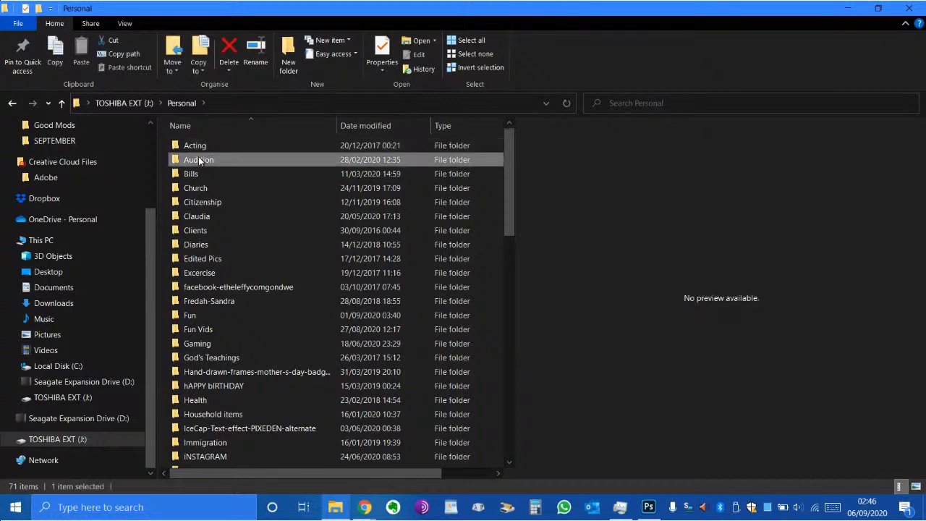
double_click(199, 155)
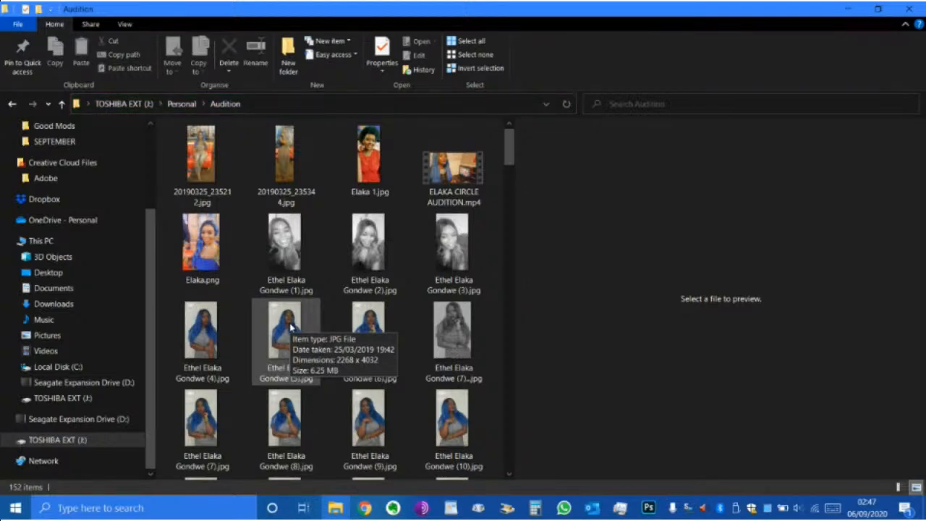
- Browse the photos in the Audition folder and preview the blue-haired and black-and-white portraits to choose one
scroll(291, 327, "down", 5)
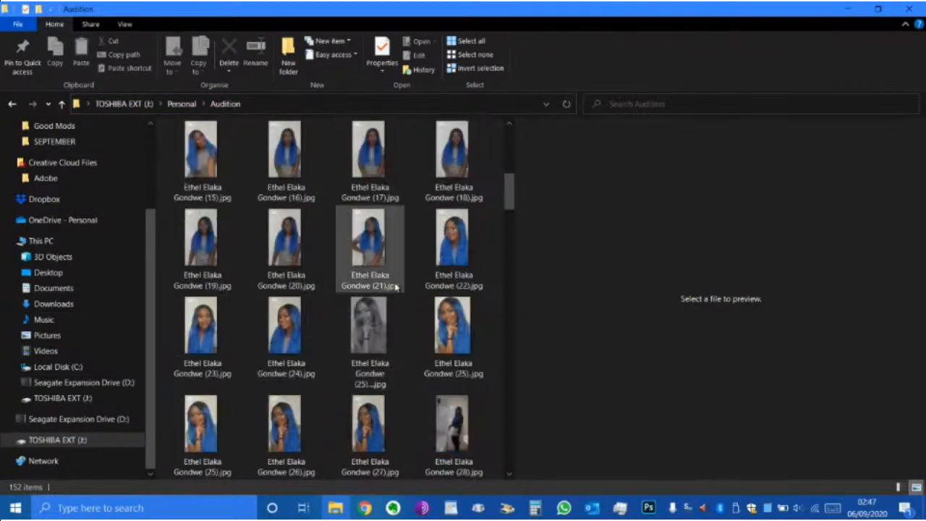
left_click(356, 325)
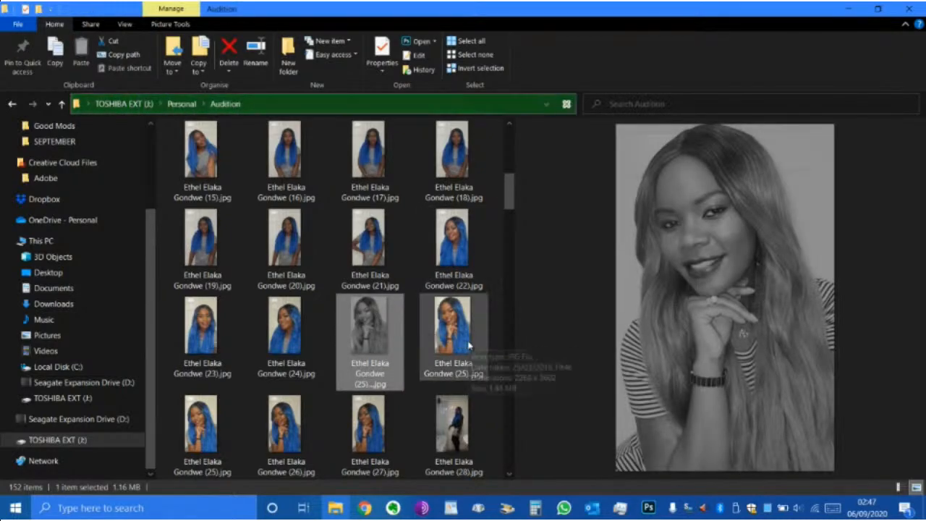
left_click(465, 348)
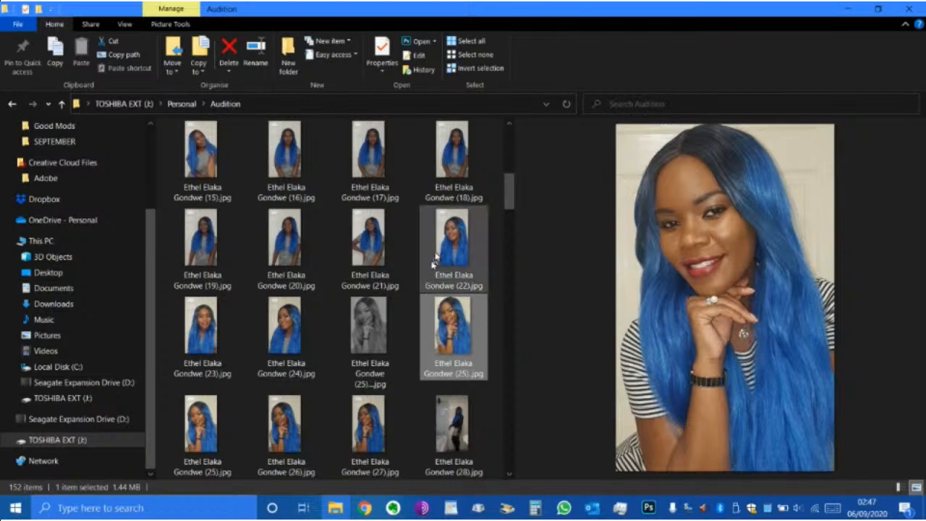
left_click(468, 243)
left_click(450, 347)
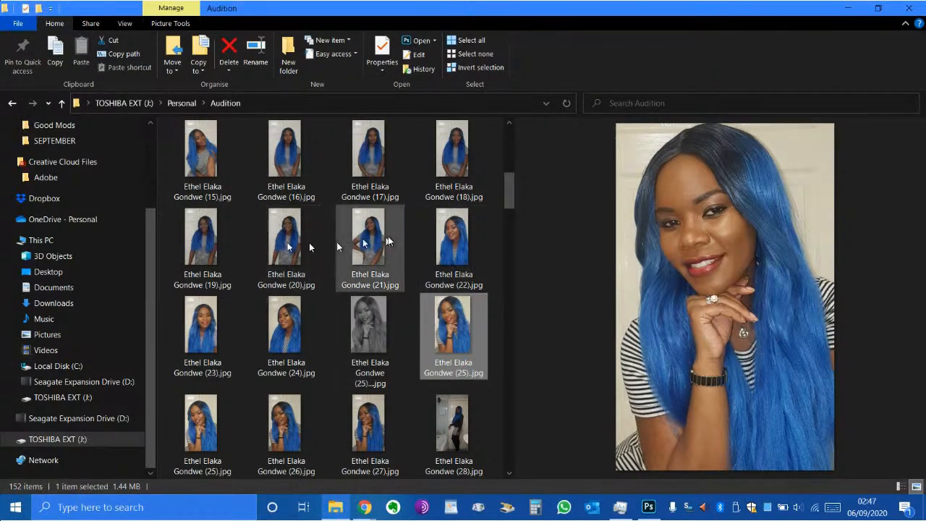
scroll(445, 243, "down", 3)
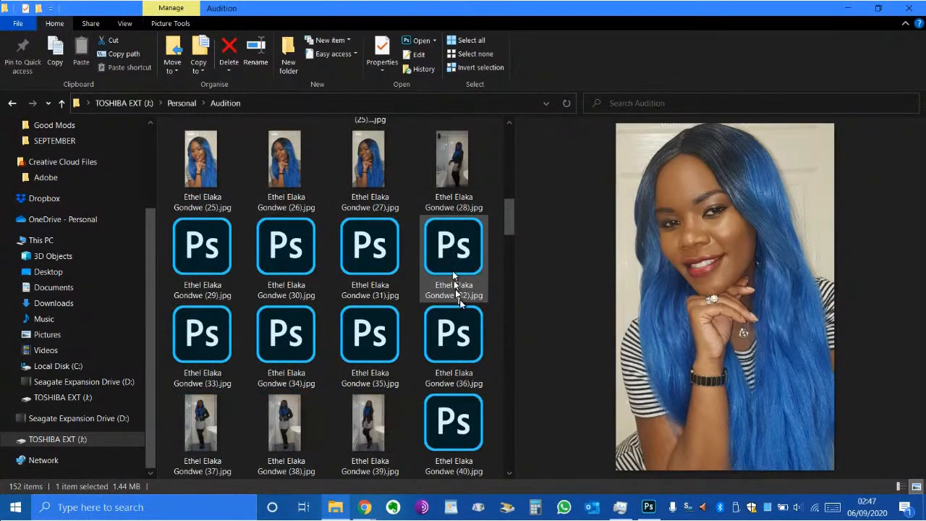
scroll(456, 289, "up", 5)
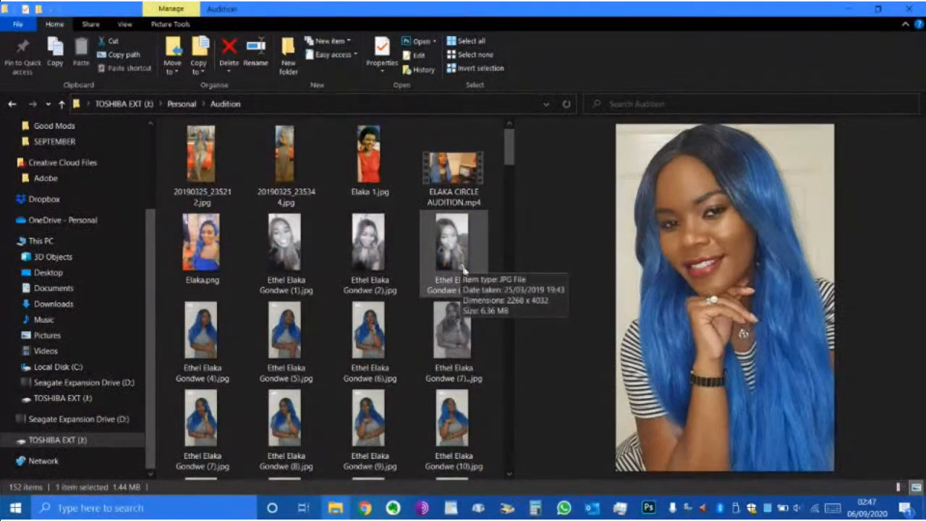
scroll(466, 273, "down", 3)
scroll(476, 319, "up", 3)
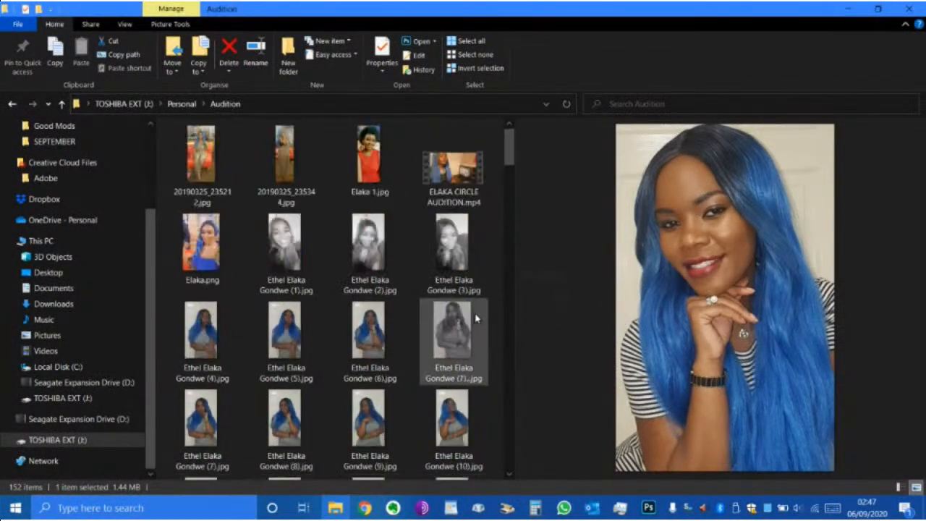
scroll(446, 297, "down", 5)
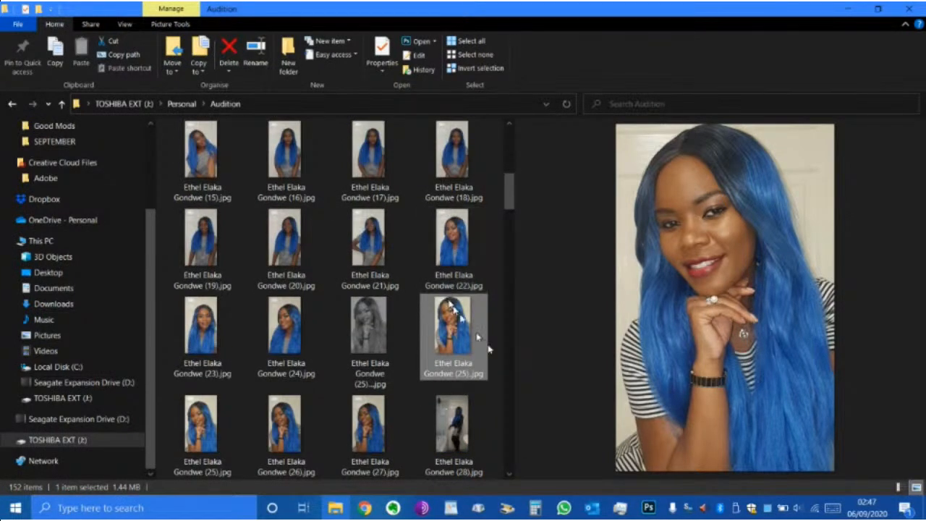
- Place the colour portrait numbered (25), with the hand under the chin, into the Photoshop document Untitled-1 and commit it
left_click(365, 348)
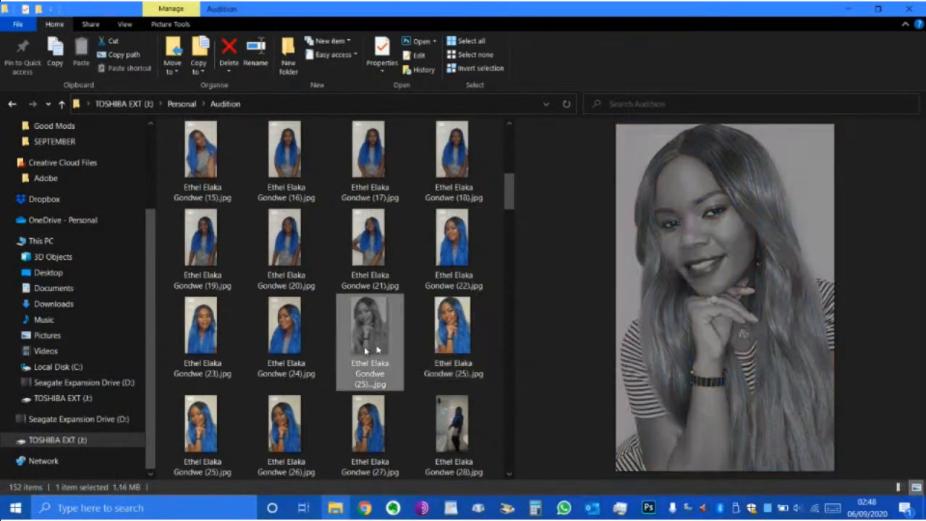
left_click(445, 344)
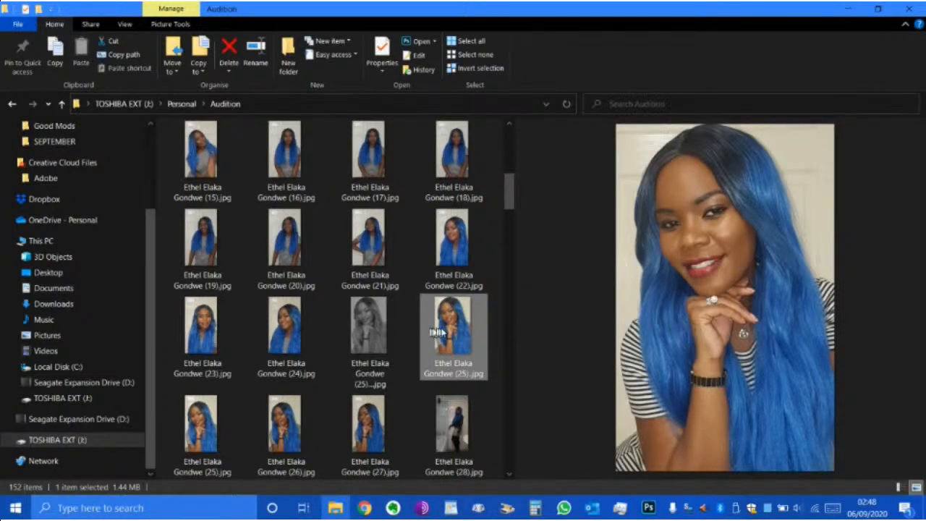
mouse_move(439, 331)
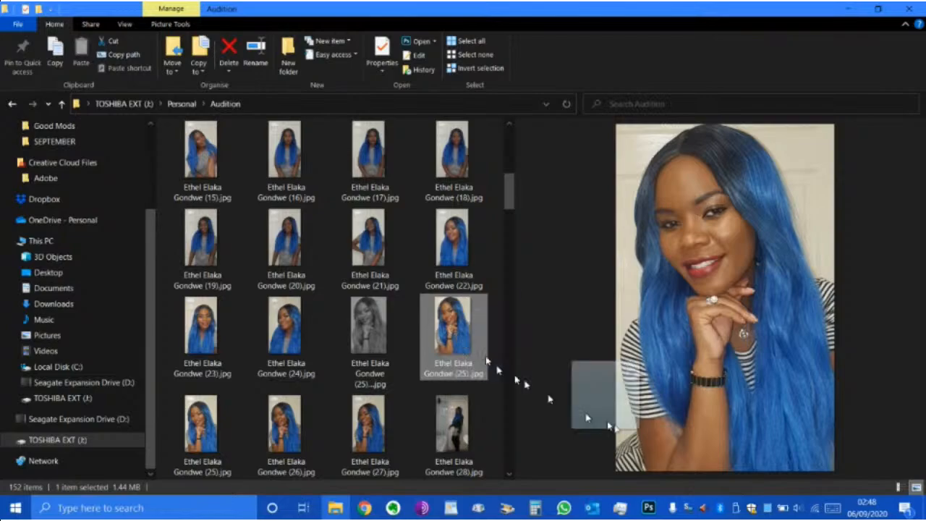
left_click(649, 508)
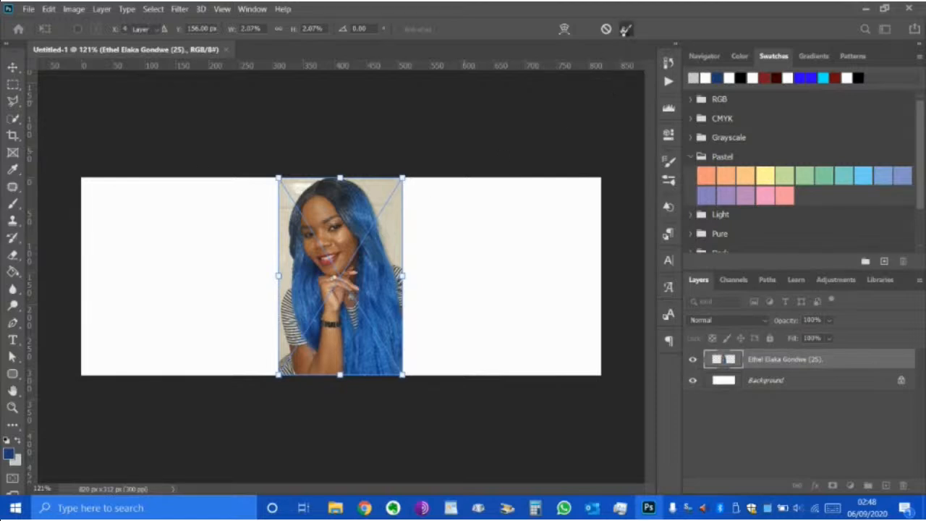
left_click(626, 29)
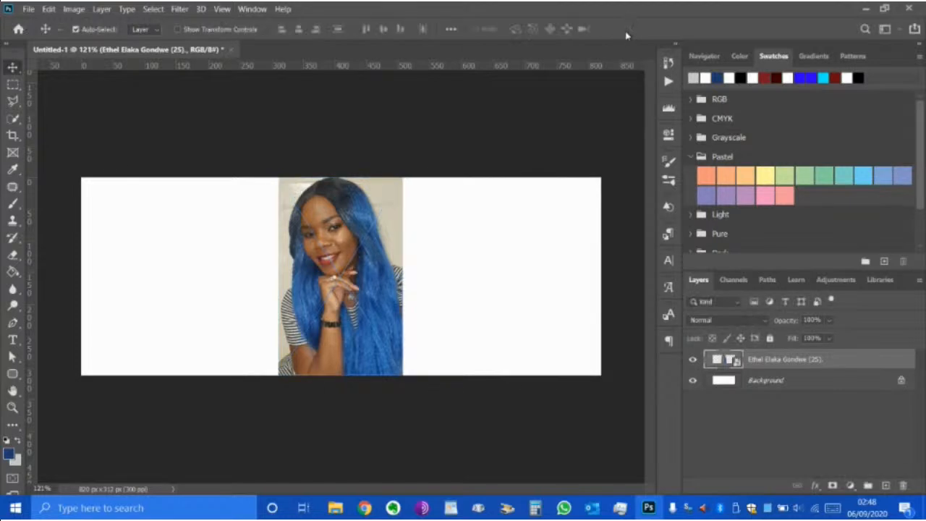
- Duplicate the placed portrait layer, putting the copy directly below the original in the layer stack
scroll(375, 284, "up", 5)
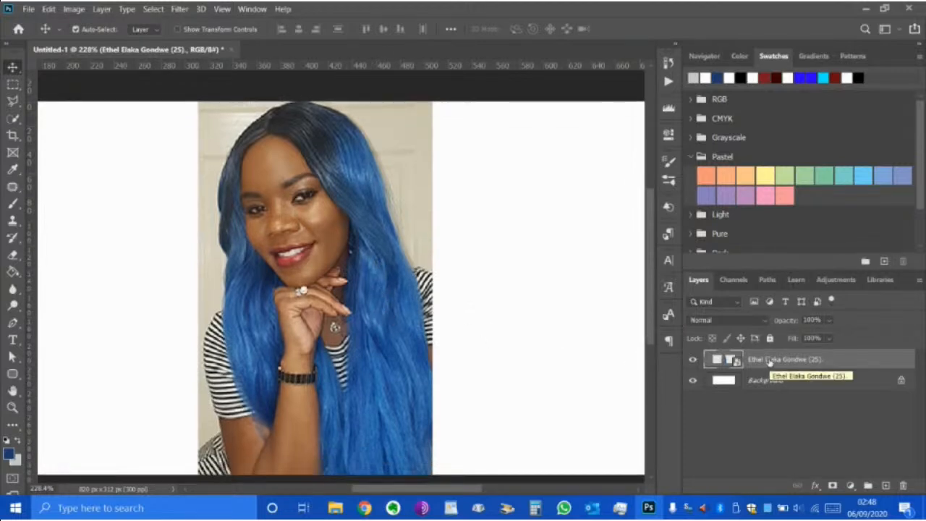
left_click_drag(769, 361, 769, 374)
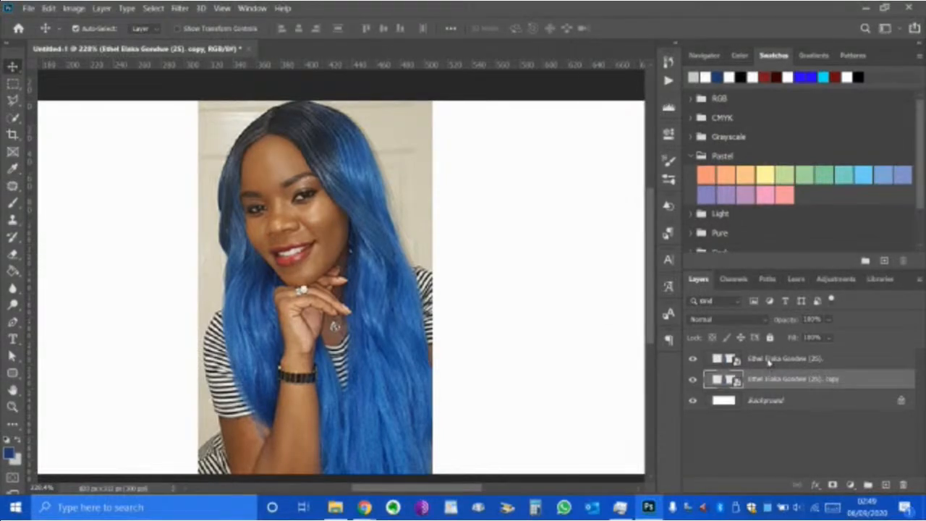
- Make another copy of the original portrait layer with the Duplicate Layer command and delete that extra copy
right_click(769, 361)
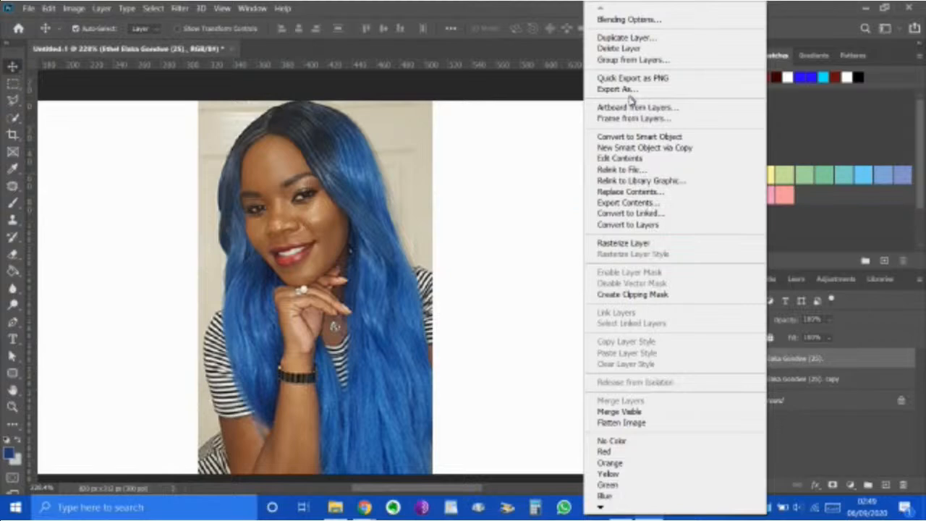
left_click(641, 41)
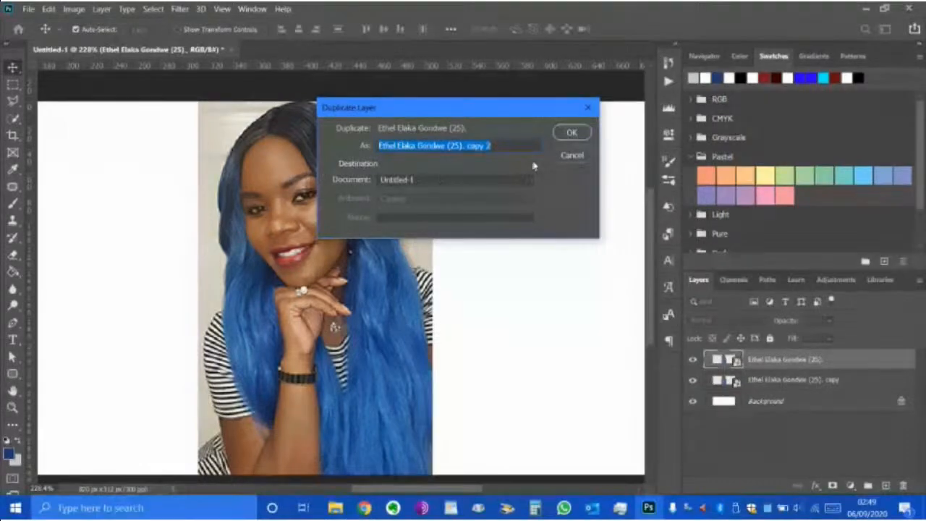
left_click(572, 135)
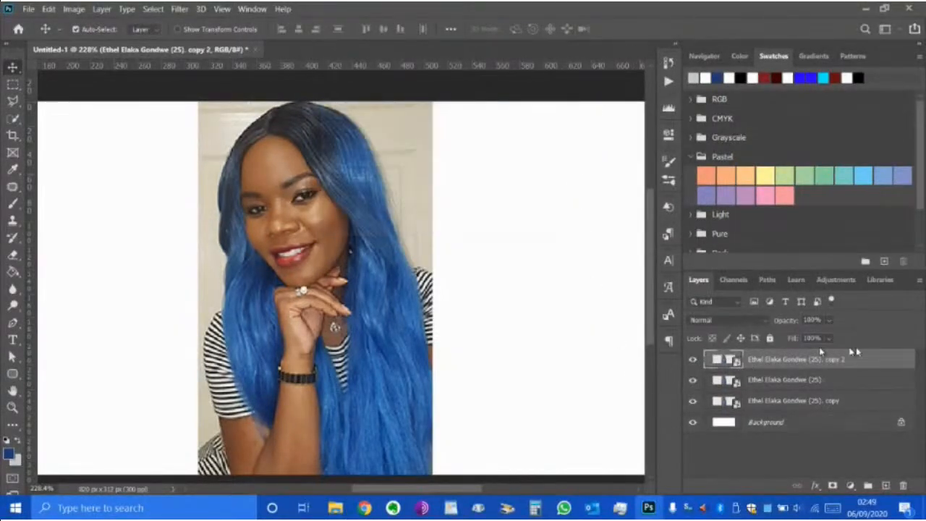
key("Delete")
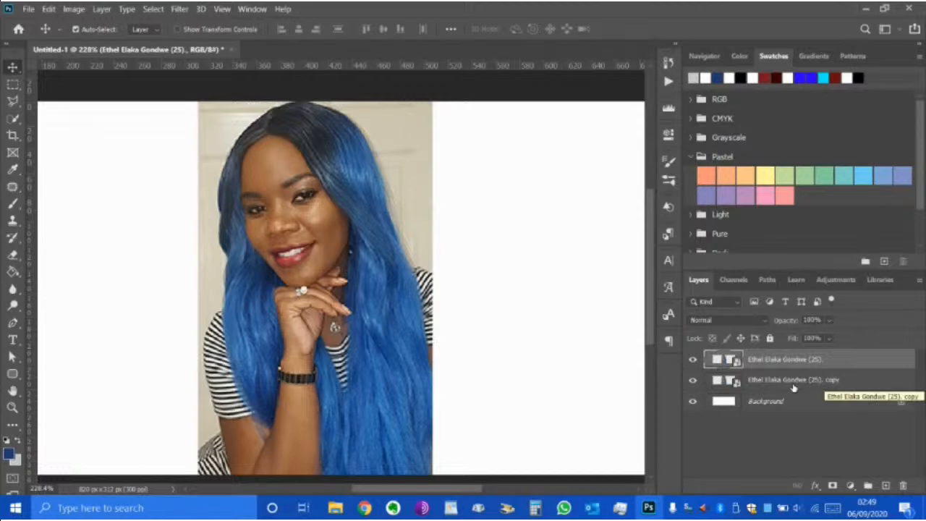
- Create one more copy of the original portrait directly in the layer stack, above the first copy, and remove it again
left_click(768, 382)
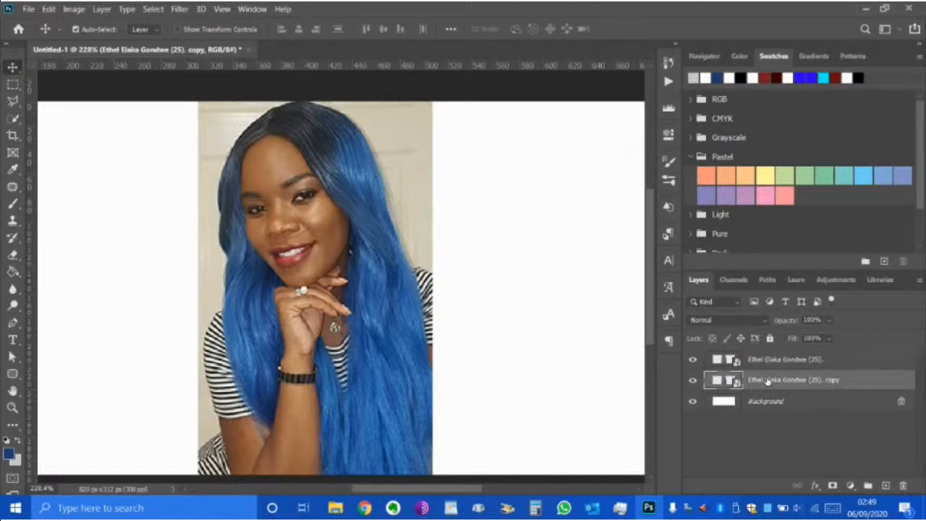
left_click(766, 361)
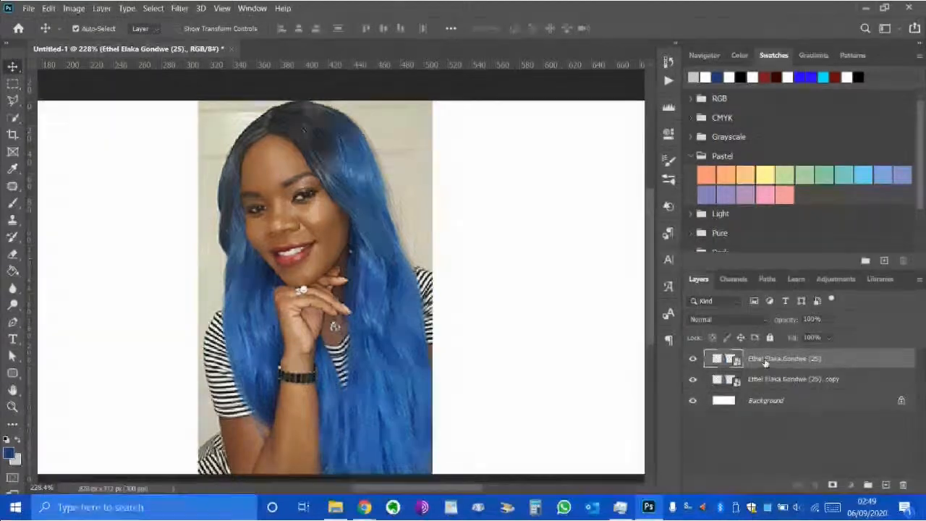
left_click_drag(765, 361, 765, 374)
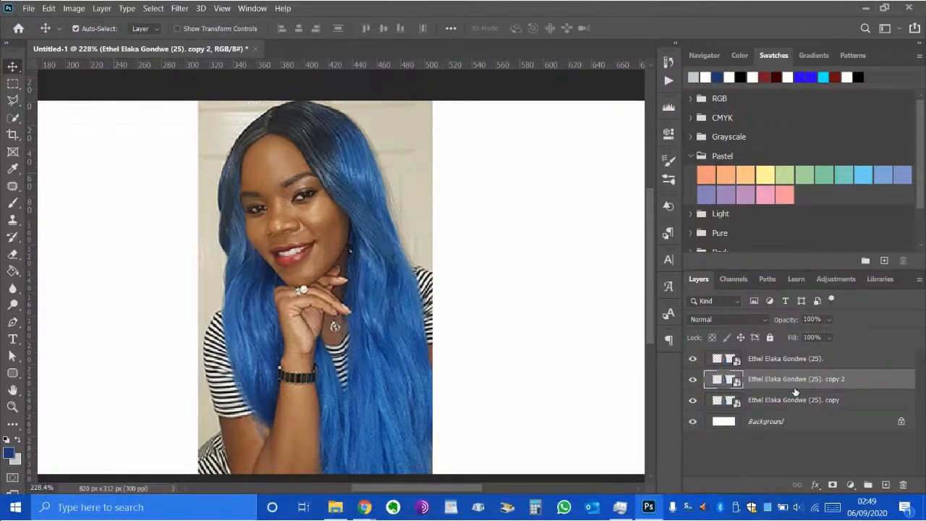
key("Delete")
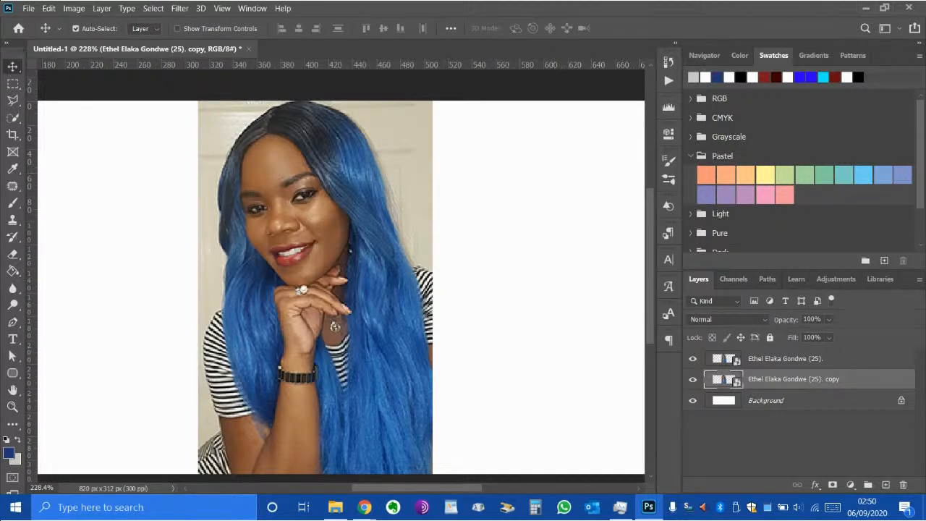
- Hide the portrait's copy layer and activate the Quick Selection tool on the original portrait layer
key("alt+Tab")
left_click(693, 381)
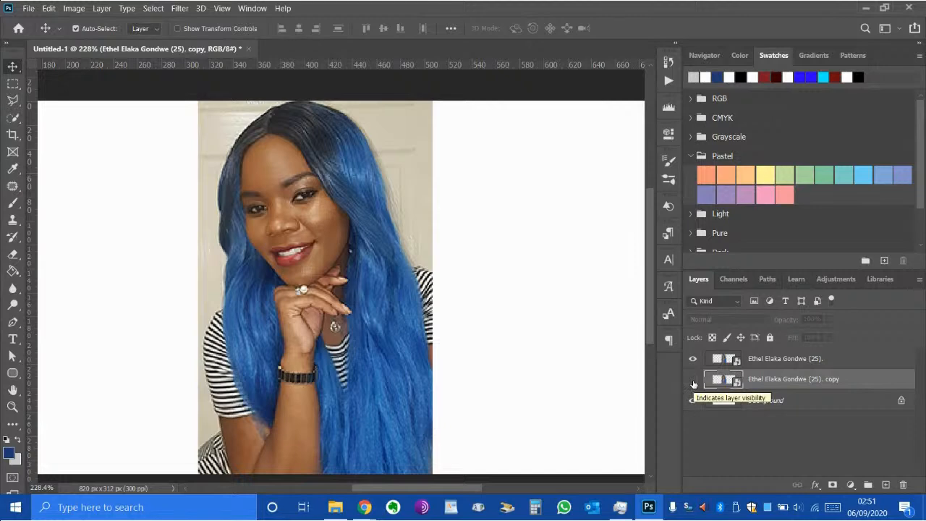
left_click(798, 362)
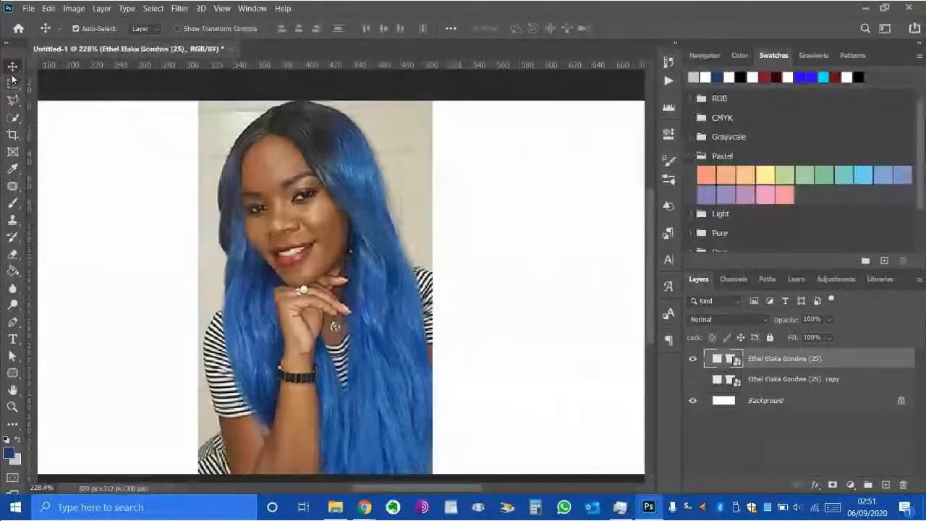
left_click(15, 124)
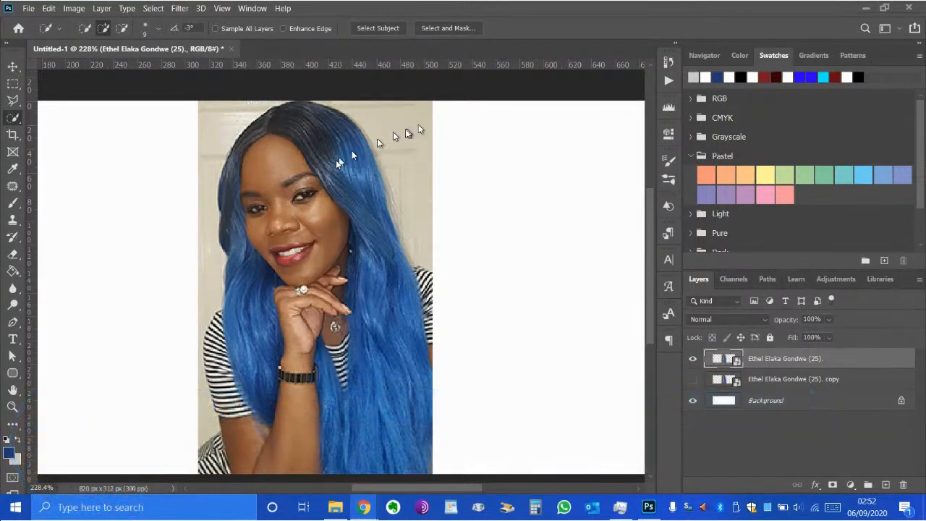
scroll(286, 232, "up", 3)
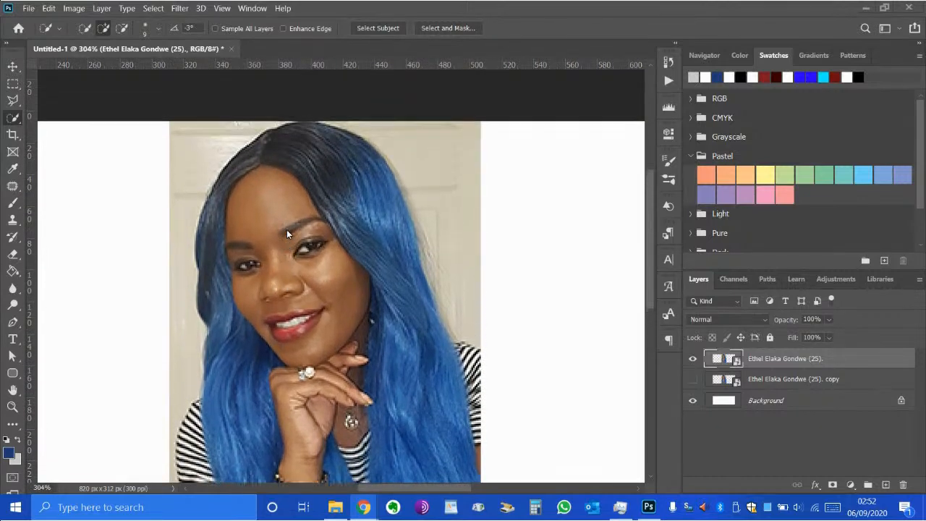
scroll(287, 229, "up", 2)
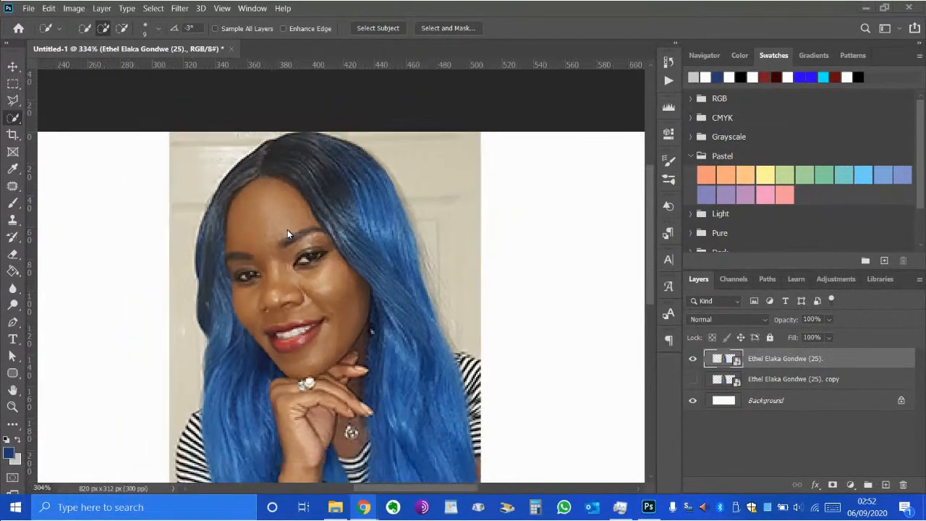
scroll(287, 230, "down", 4)
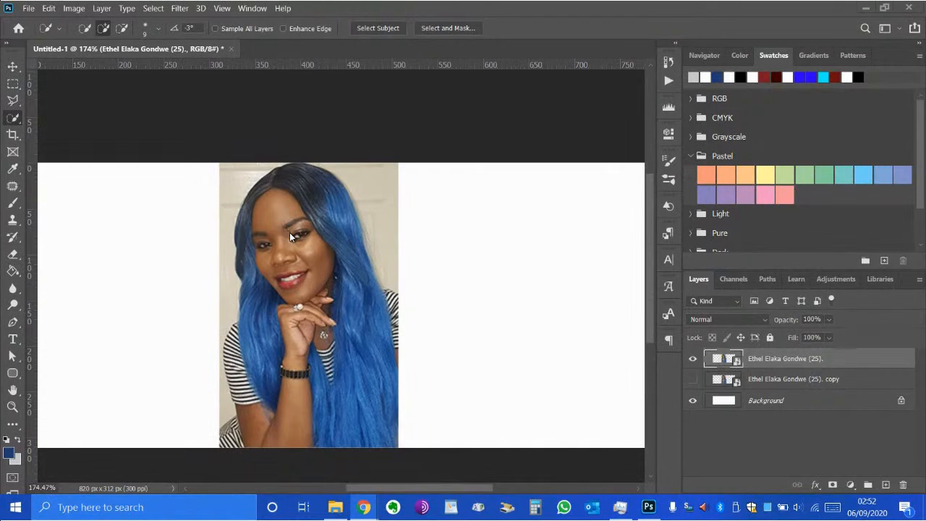
scroll(289, 232, "up", 2)
scroll(290, 233, "down", 2)
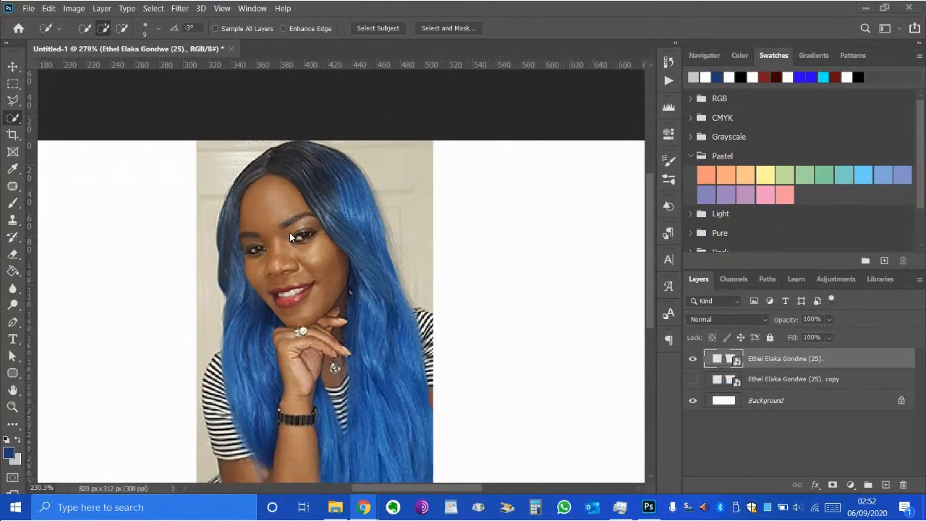
scroll(290, 232, "up", 2)
scroll(290, 233, "down", 4)
scroll(326, 233, "up", 3)
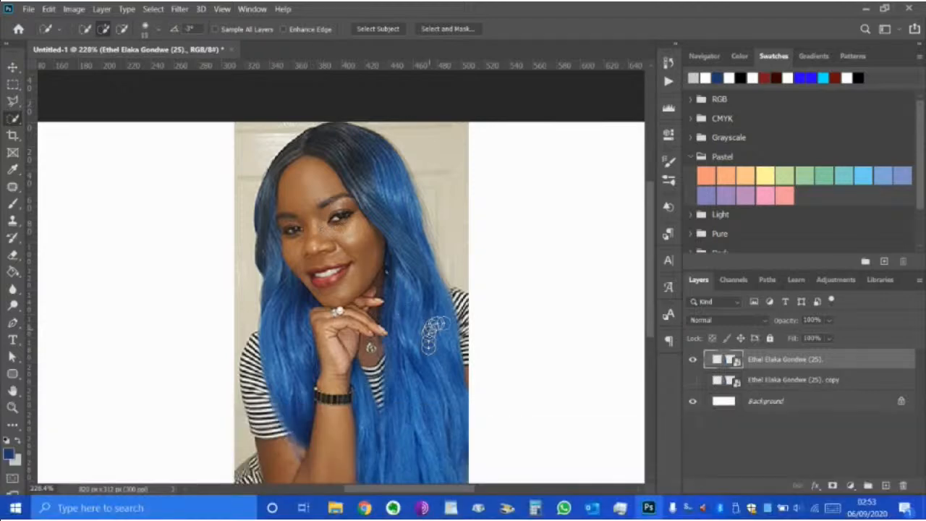
- Bring up the on-screen touch keyboard, locate the square bracket keys among its symbols, and close the keyboard
left_click(833, 509)
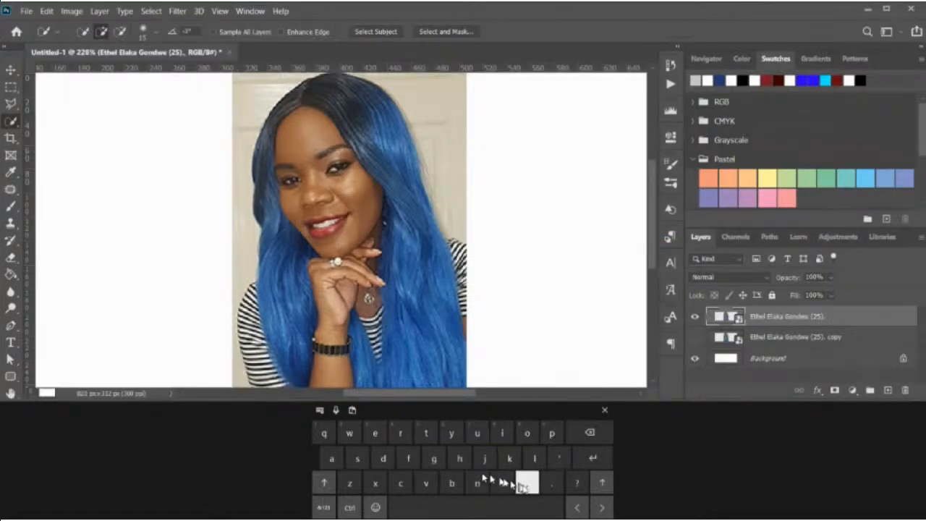
left_click(324, 508)
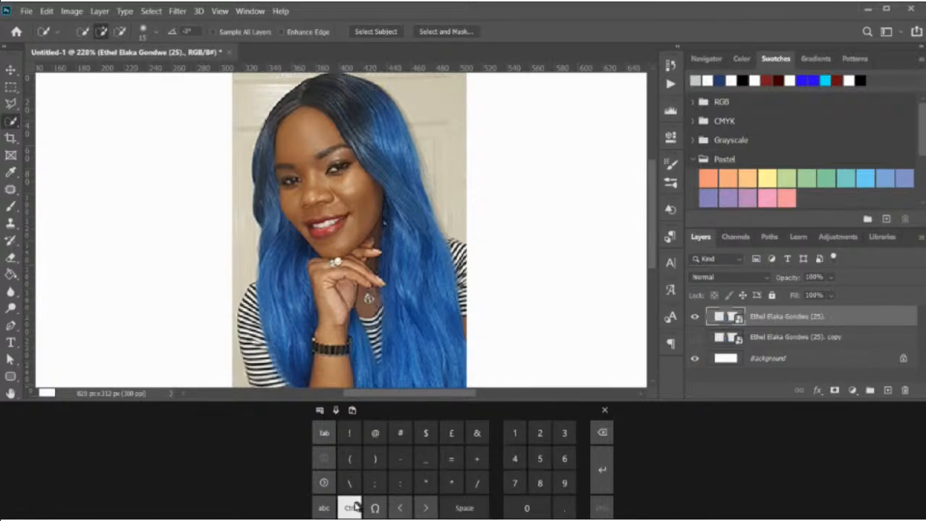
left_click(325, 508)
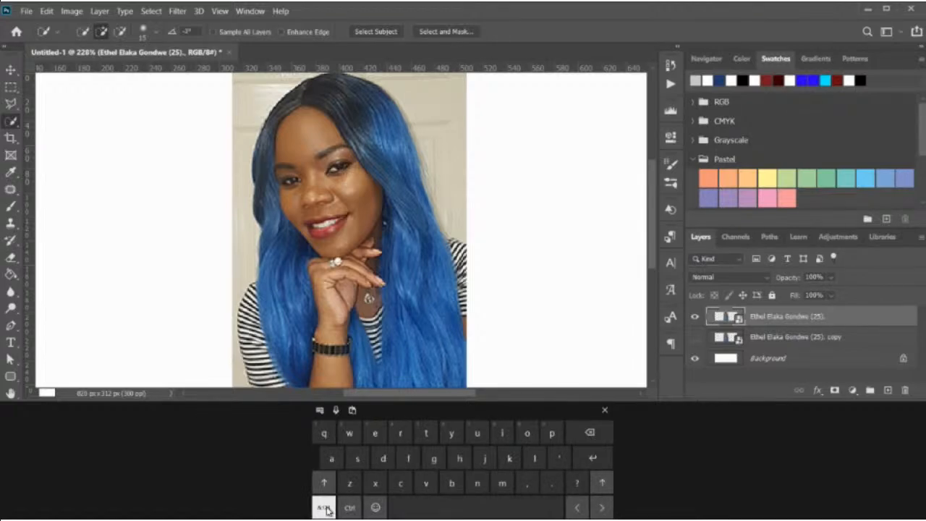
left_click(325, 508)
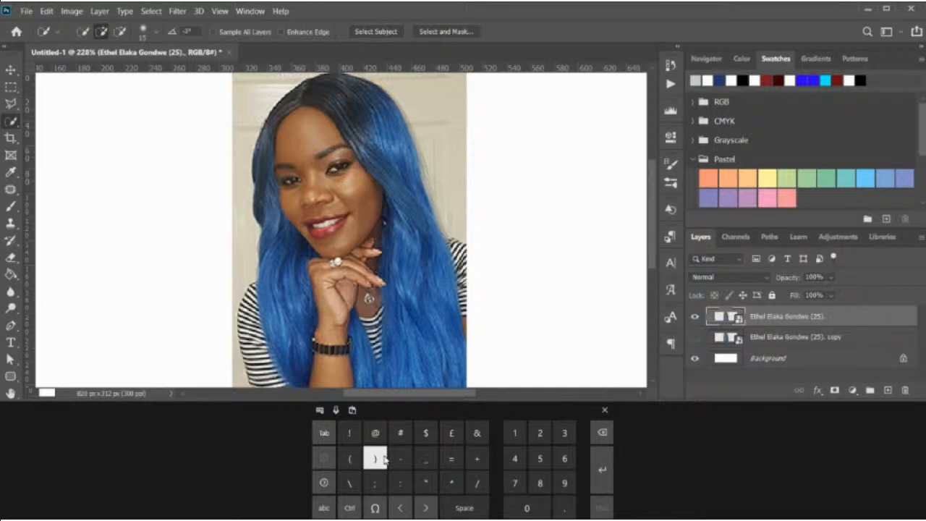
left_click(325, 483)
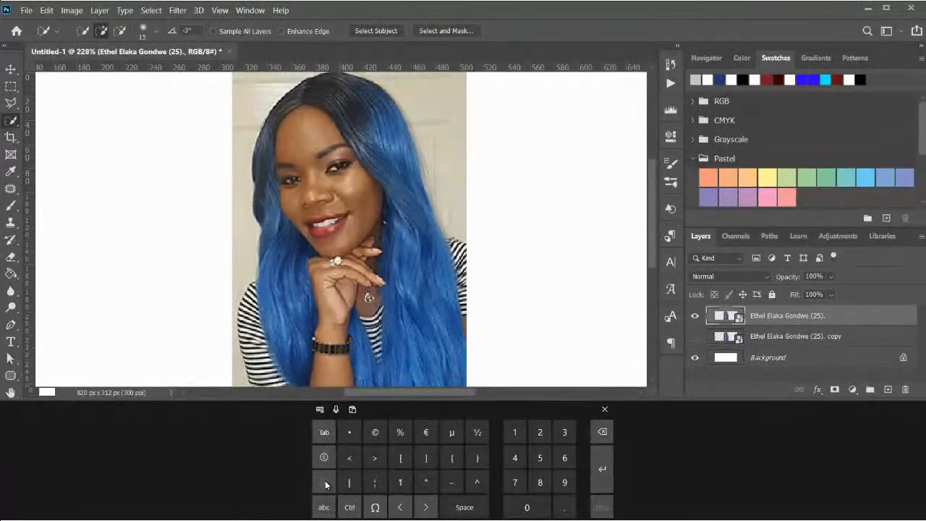
left_click(401, 463)
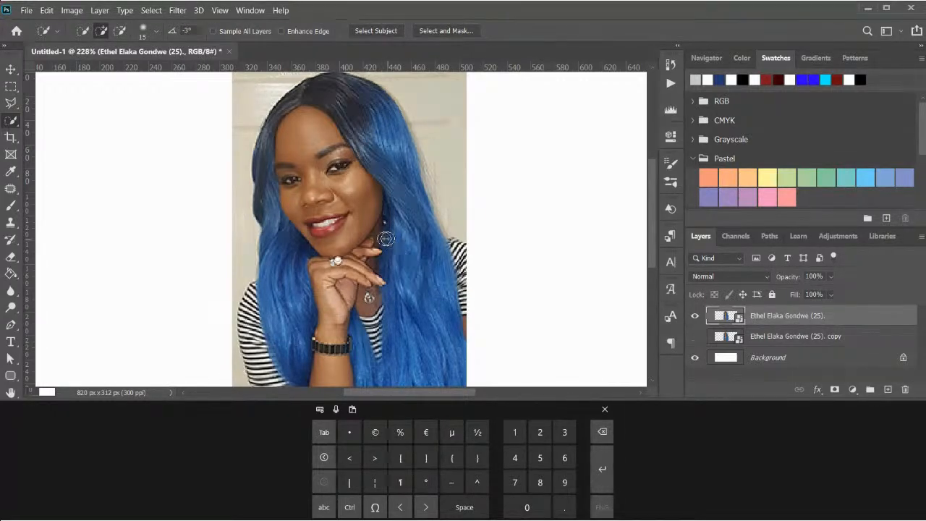
left_click(605, 409)
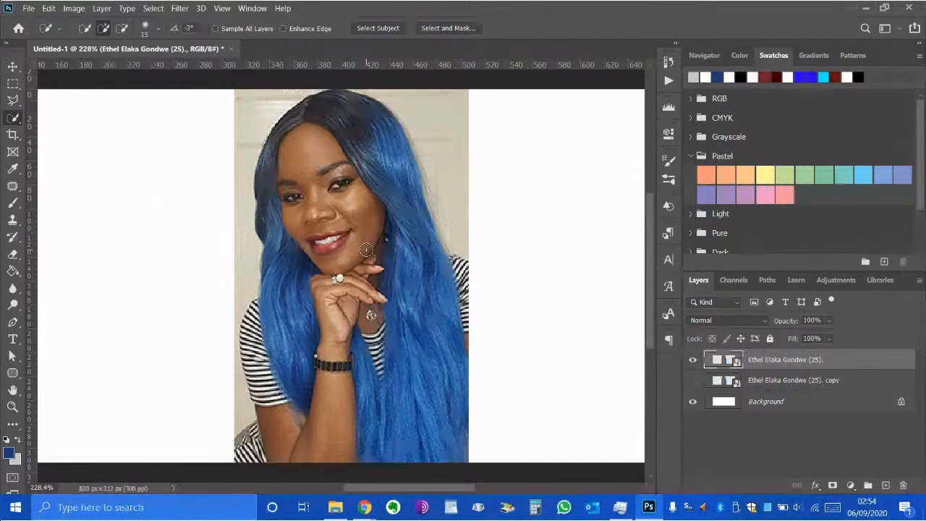
- Adjust the Quick Selection brush size and roughly select the woman from the top of her hair down to her striped clothing
key("bracketright")
key("bracketright")
key("bracketright")
key("bracketleft")
key("bracketright")
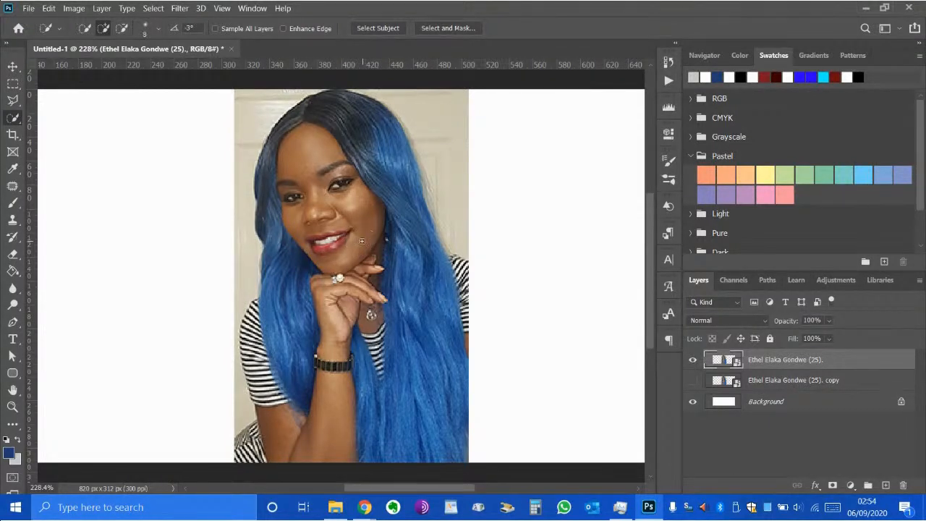
key("bracketright")
key("bracketright")
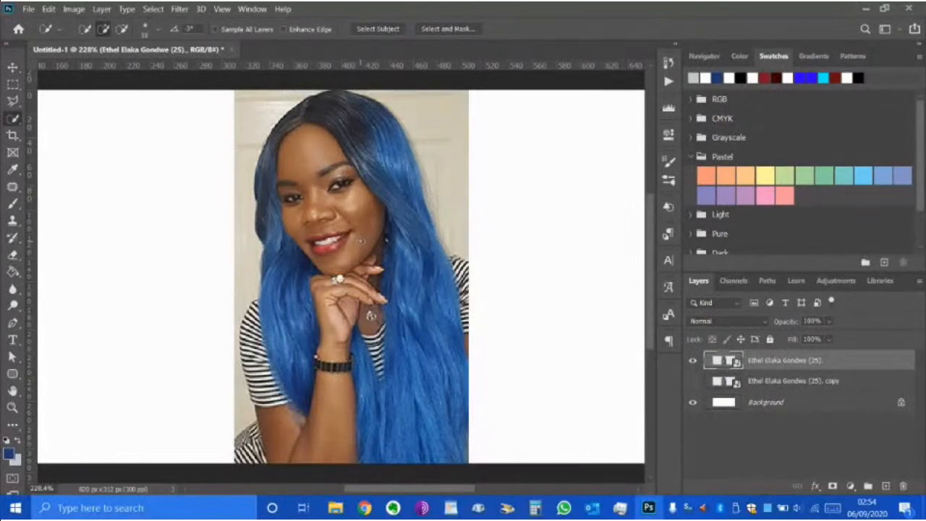
mouse_move(306, 120)
left_mouse_down()
mouse_move(383, 151)
mouse_move(382, 201)
mouse_move(428, 310)
mouse_move(442, 340)
mouse_move(451, 274)
mouse_move(469, 295)
mouse_move(464, 333)
mouse_move(434, 342)
mouse_move(388, 331)
mouse_move(331, 290)
mouse_move(288, 364)
mouse_move(258, 358)
mouse_move(261, 419)
mouse_move(249, 458)
left_mouse_up()
scroll(514, 267, "up", 1)
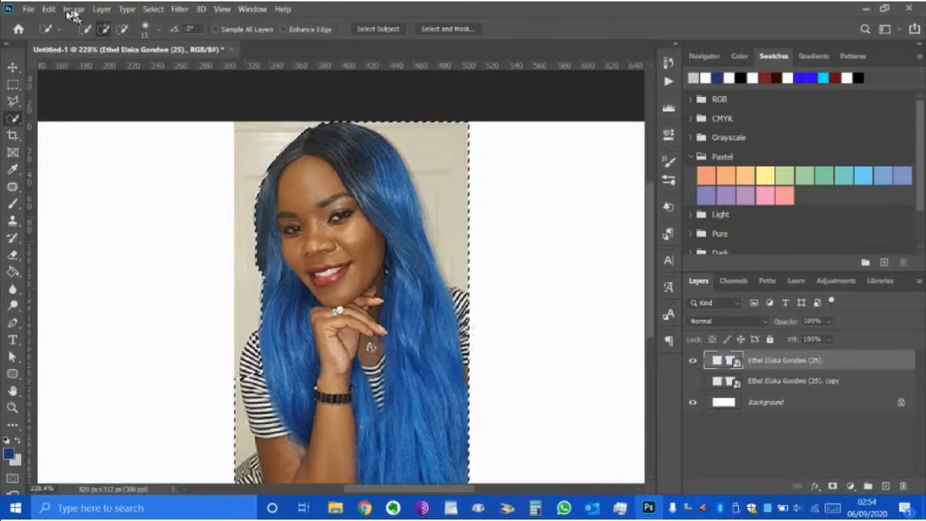
- Subtract the door background along the right side of the woman's hair from the selection
left_click(122, 29)
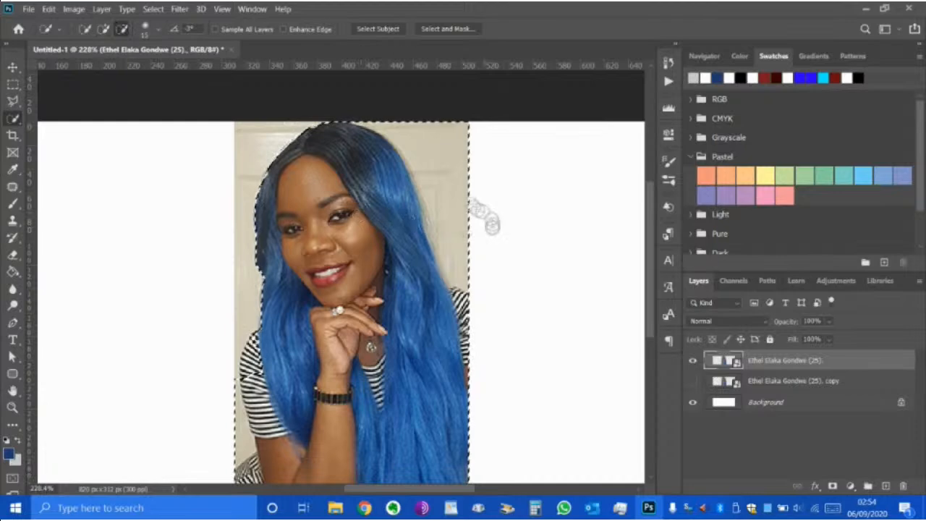
mouse_move(388, 115)
left_mouse_down()
mouse_move(448, 173)
mouse_move(464, 208)
left_mouse_up()
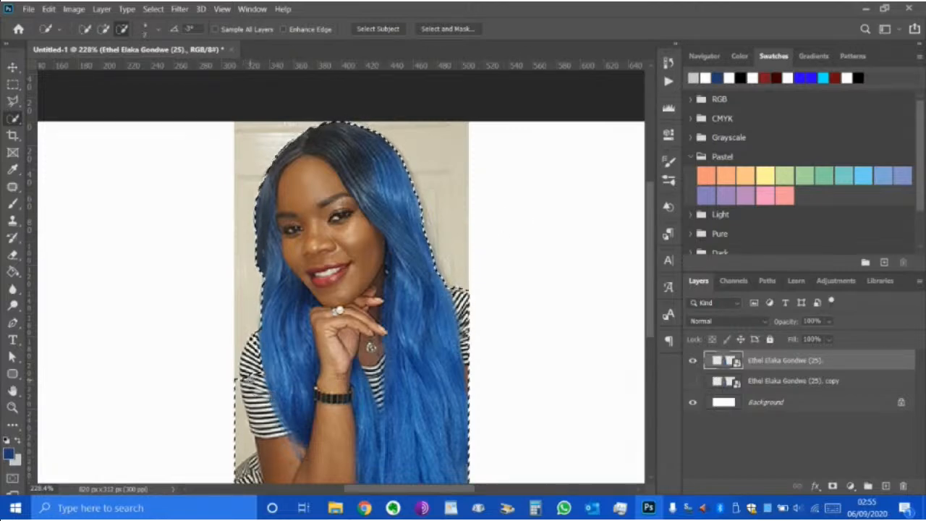
- Add the unselected upper part of the striped sleeve on the portrait's left side to the selection
scroll(340, 275, "down", 3)
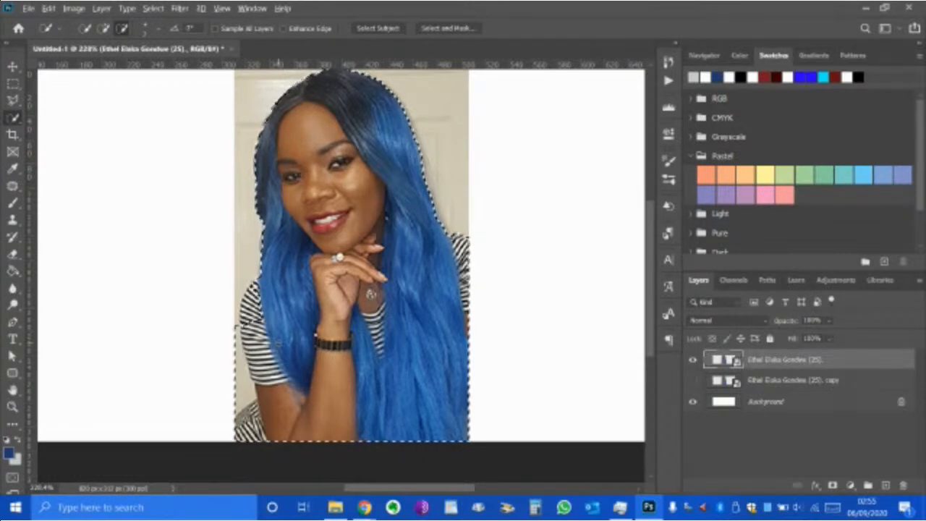
scroll(276, 343, "up", 3)
scroll(278, 343, "up", 5)
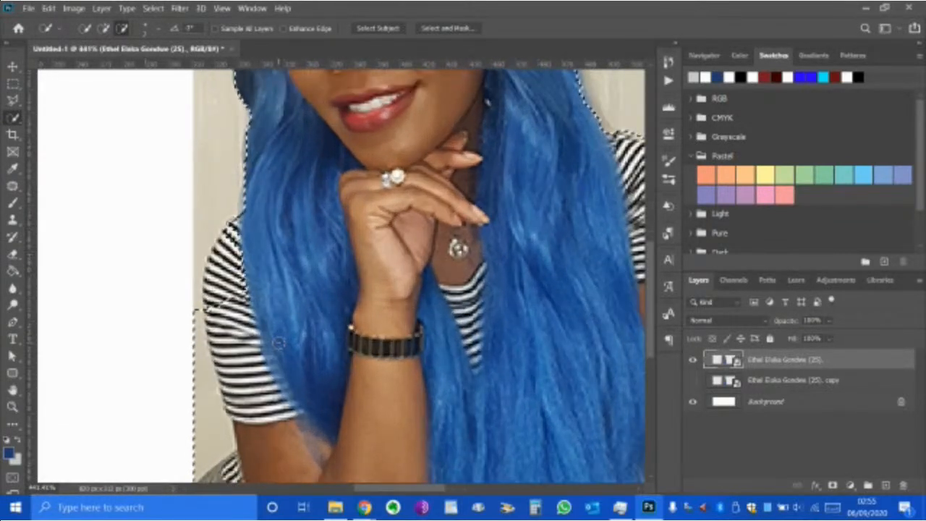
scroll(259, 327, "up", 2)
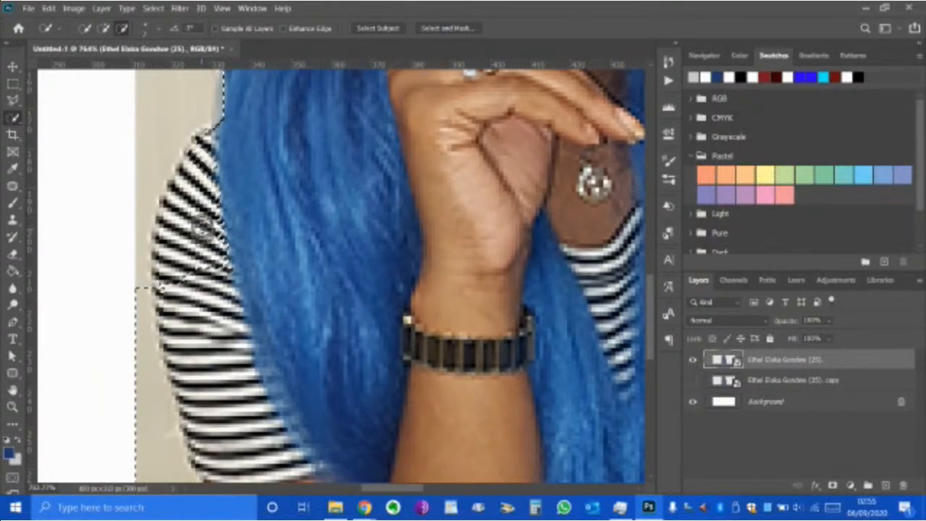
scroll(186, 280, "up", 1)
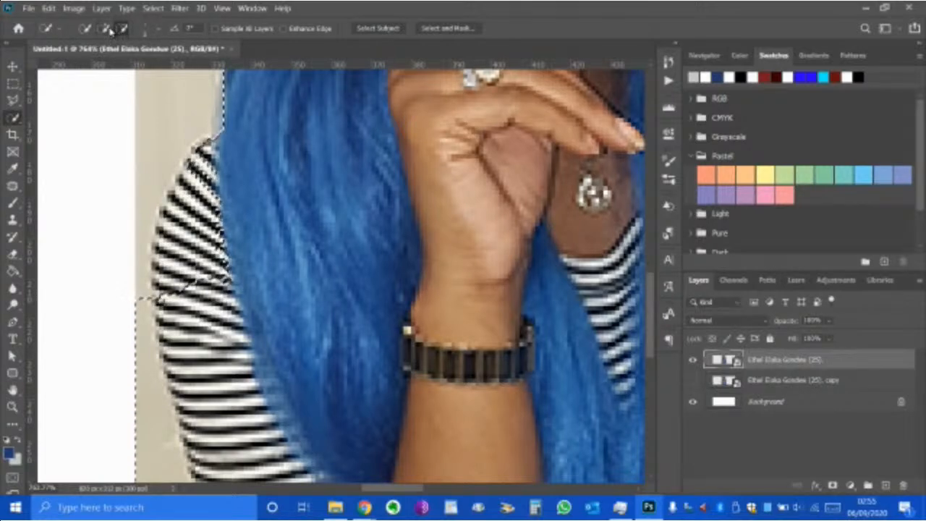
mouse_move(207, 166)
left_mouse_down()
mouse_move(175, 211)
mouse_move(167, 278)
left_mouse_up()
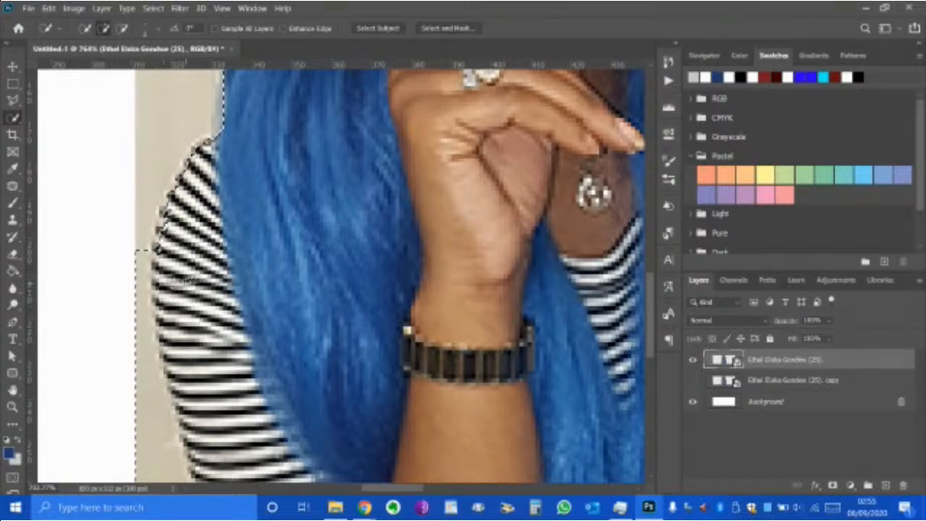
- Subtract the beige background beside the left striped sleeve and arm, down to the striped fabric at the lower corner, from the selection
scroll(190, 282, "down", 3)
left_click(123, 29)
mouse_move(128, 142)
left_mouse_down()
mouse_move(143, 170)
mouse_move(153, 293)
mouse_move(181, 416)
mouse_move(147, 453)
mouse_move(181, 427)
mouse_move(193, 391)
mouse_move(166, 327)
mouse_move(155, 261)
left_mouse_up()
scroll(254, 404, "down", 3)
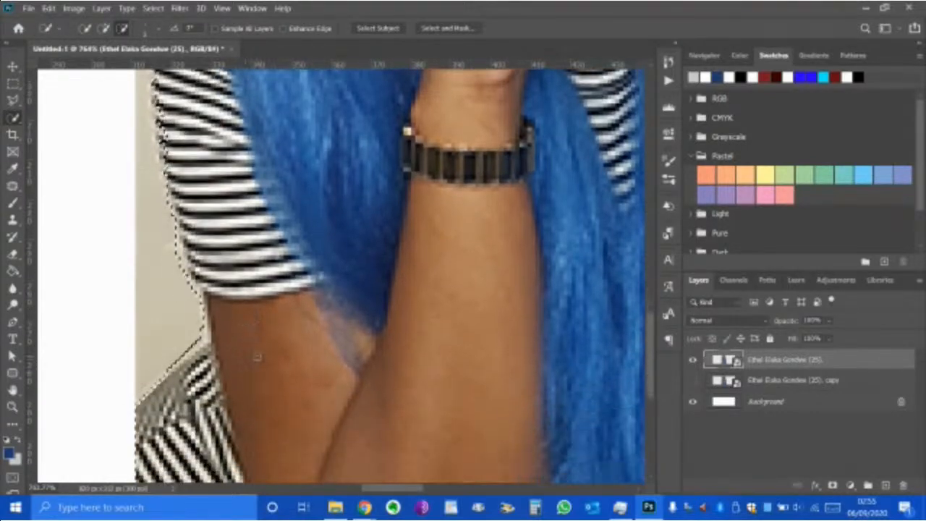
scroll(255, 356, "down", 2)
scroll(369, 353, "up", 1)
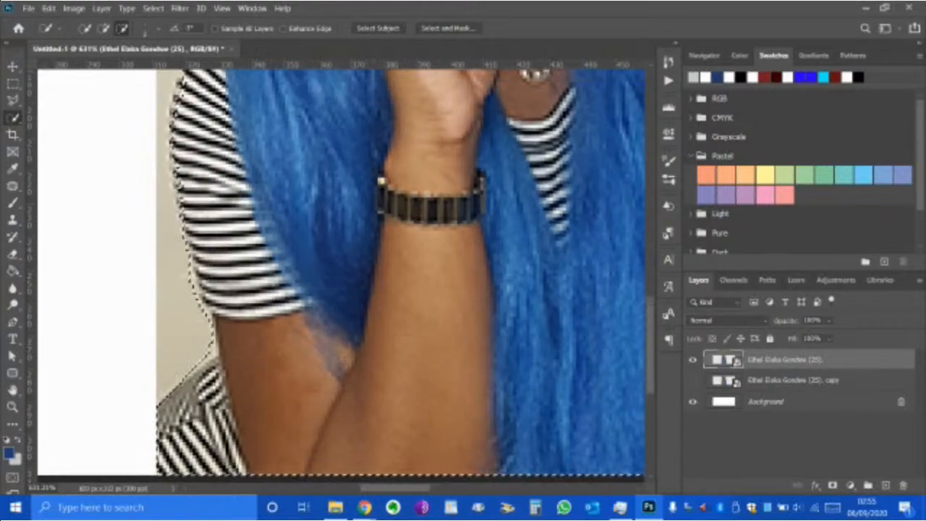
scroll(340, 230, "up", 2)
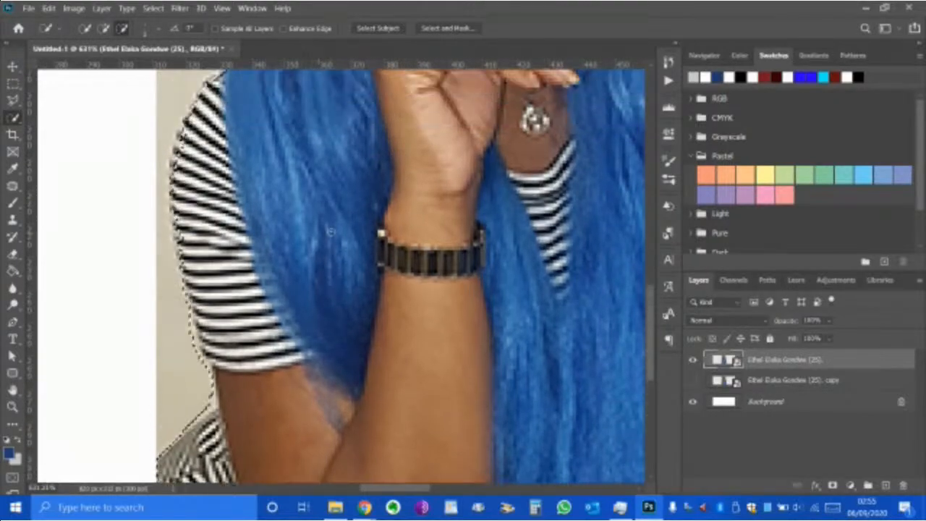
scroll(330, 230, "down", 4)
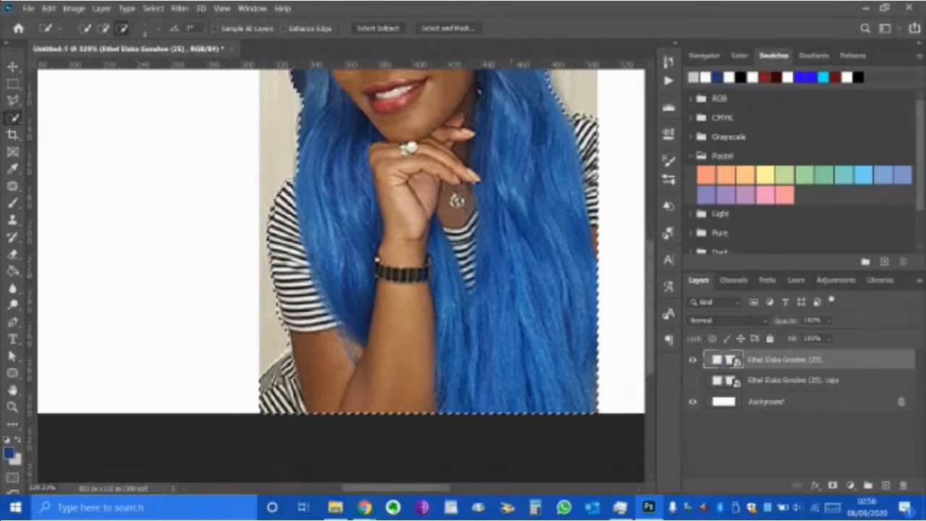
scroll(340, 275, "up", 3)
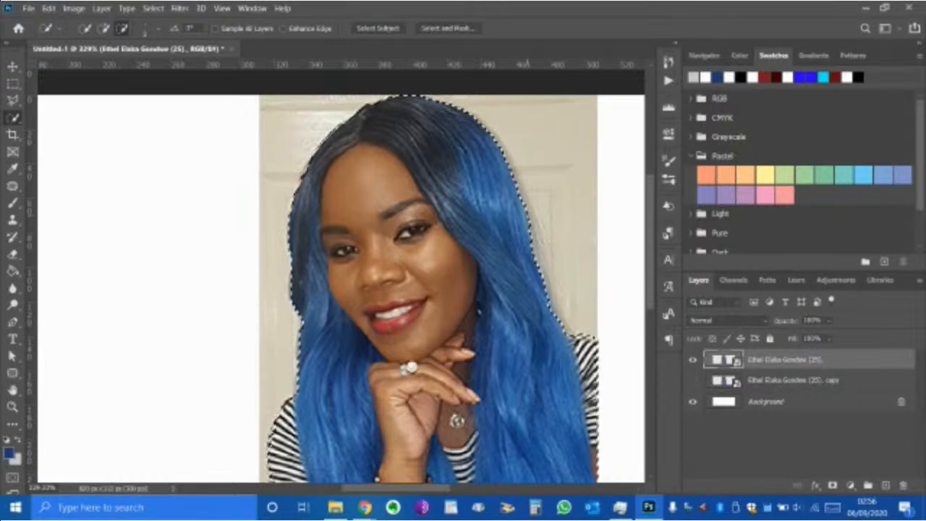
scroll(342, 278, "down", 4)
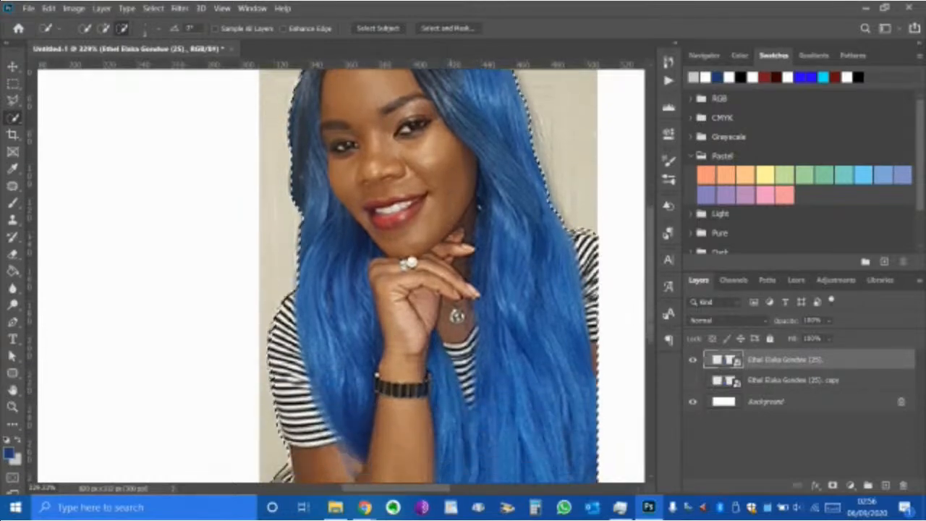
- Copy the selected woman onto a new layer
scroll(342, 278, "down", 2)
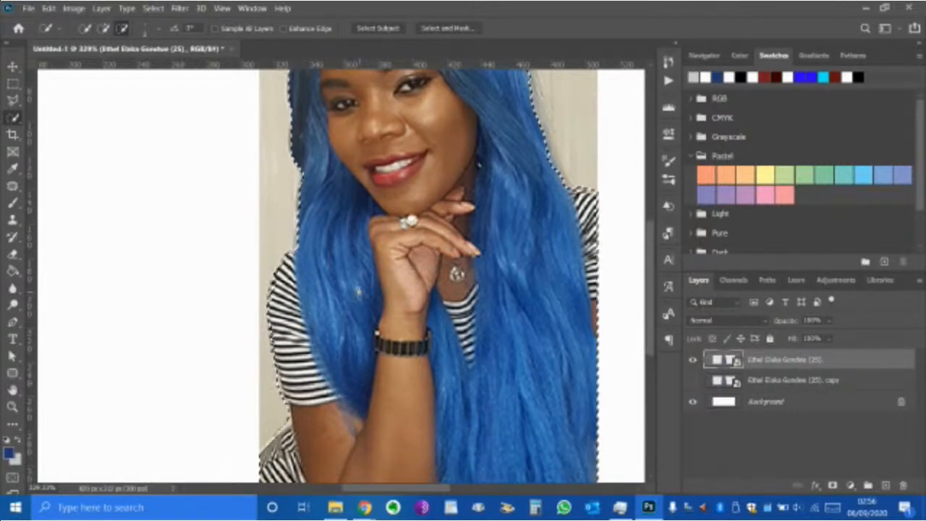
scroll(341, 275, "up", 2)
scroll(429, 275, "up", 2)
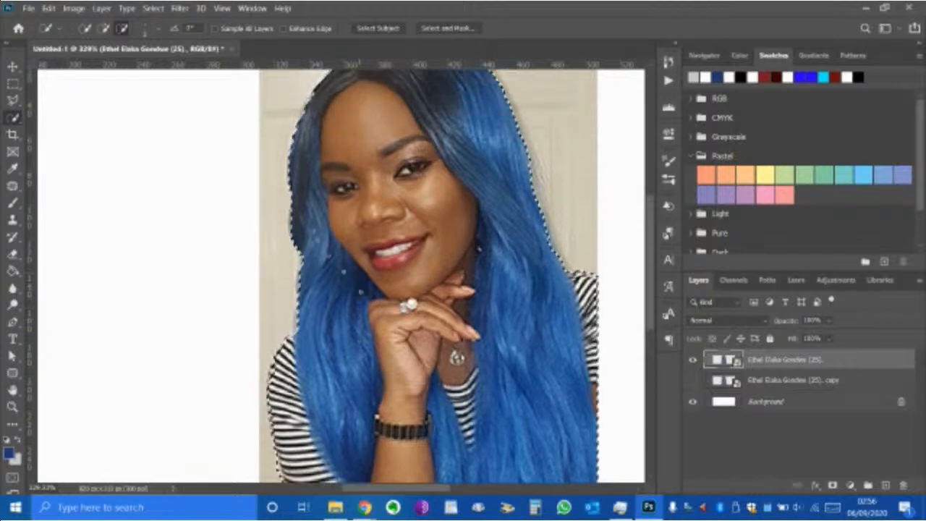
scroll(429, 275, "up", 1)
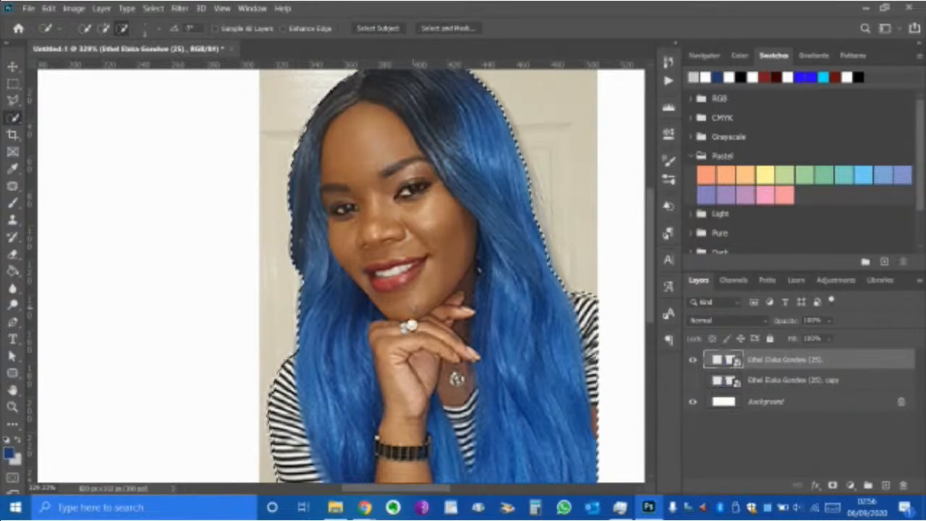
key("ctrl+j")
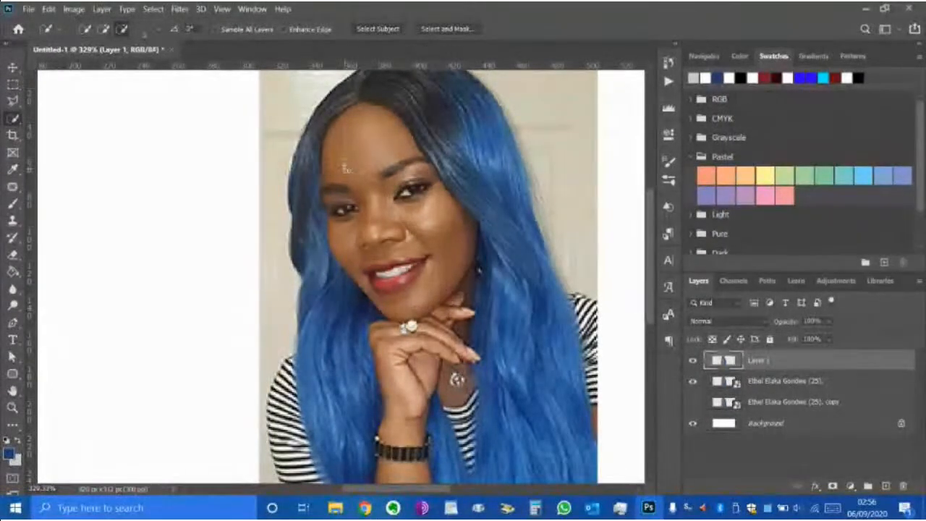
- Switch to the Move tool and hide the original photo layer directly beneath the new cutout layer
scroll(340, 275, "up", 1)
key("v")
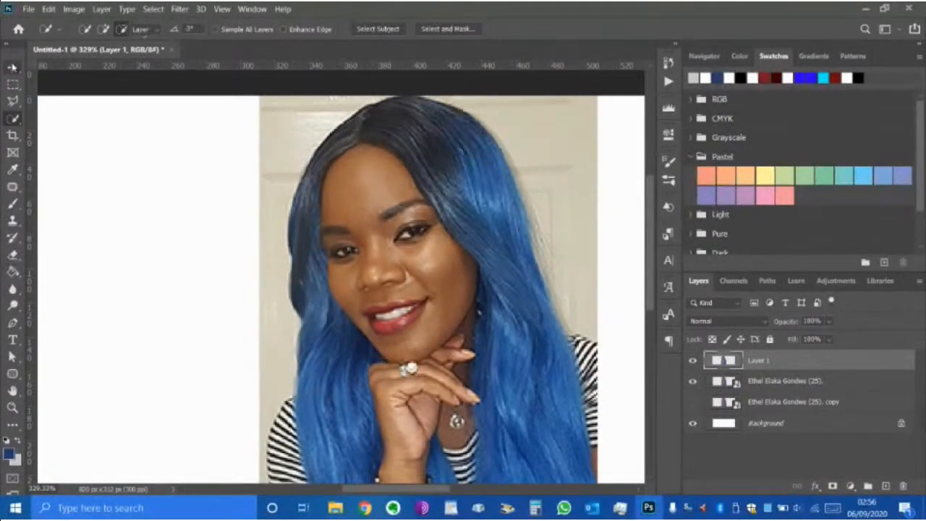
scroll(607, 385, "down", 1)
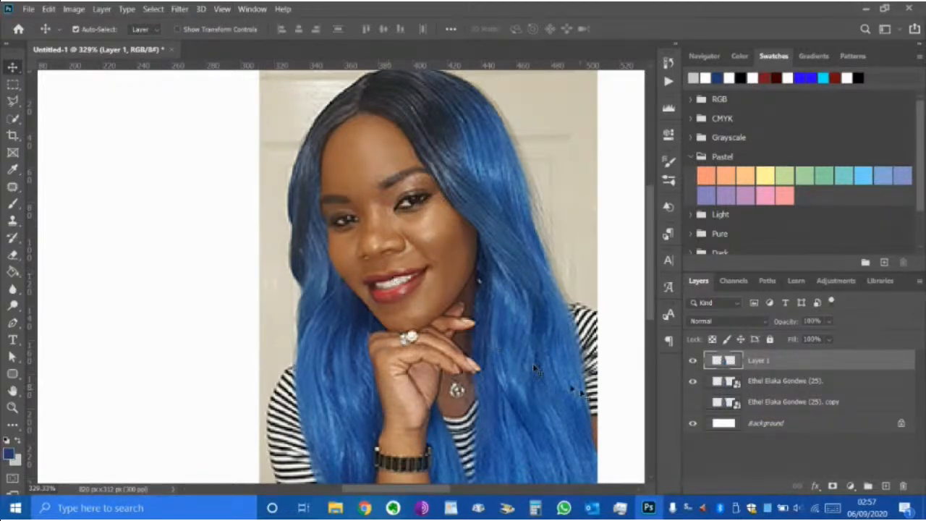
left_click(693, 383)
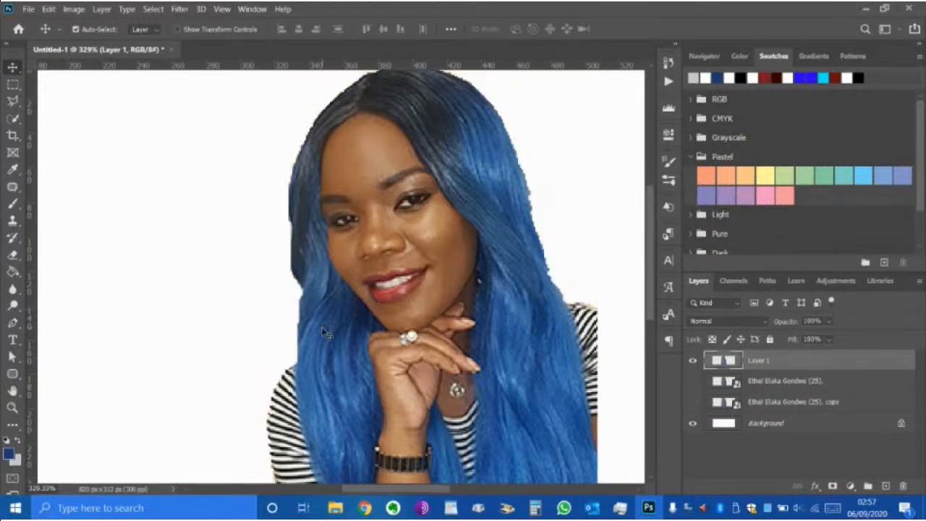
- Examine the cutout's edges against the white background, especially around the left striped sleeve, arm and lower striped fabric
scroll(321, 329, "down", 1)
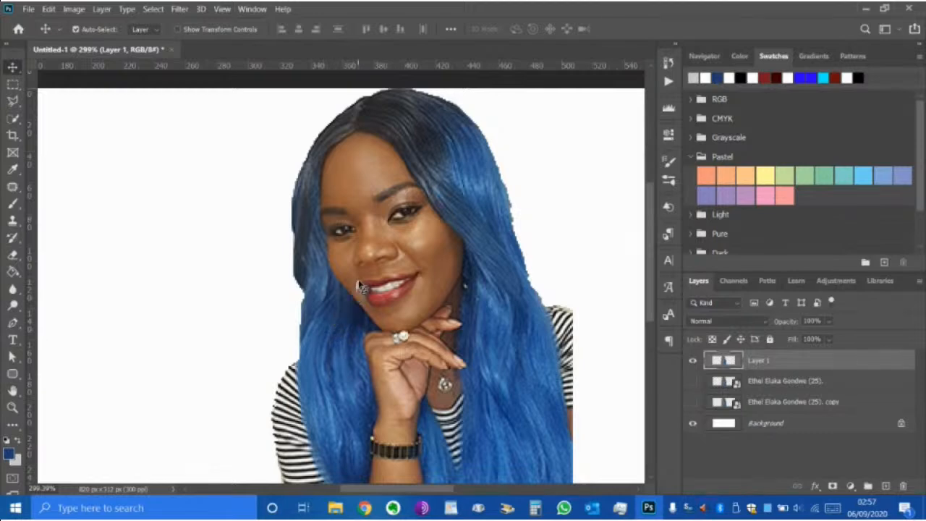
scroll(358, 279, "down", 2)
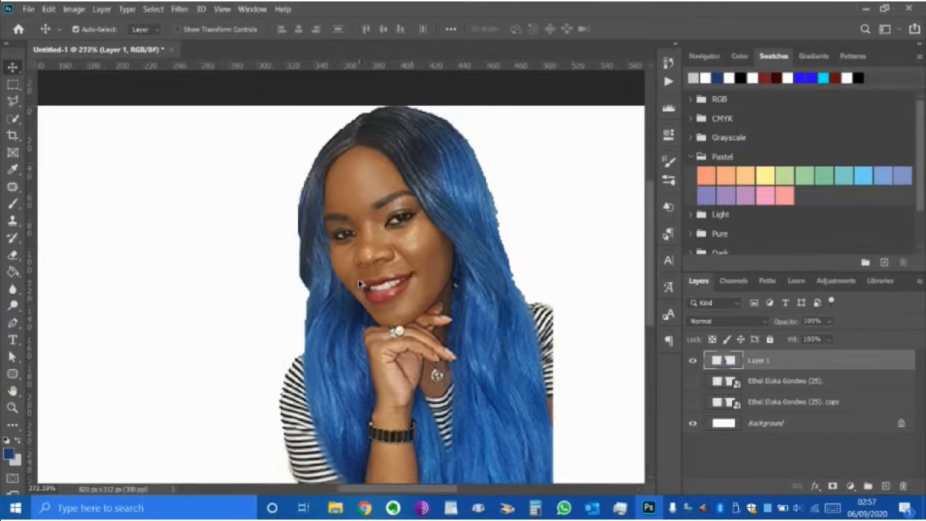
scroll(359, 284, "down", 3)
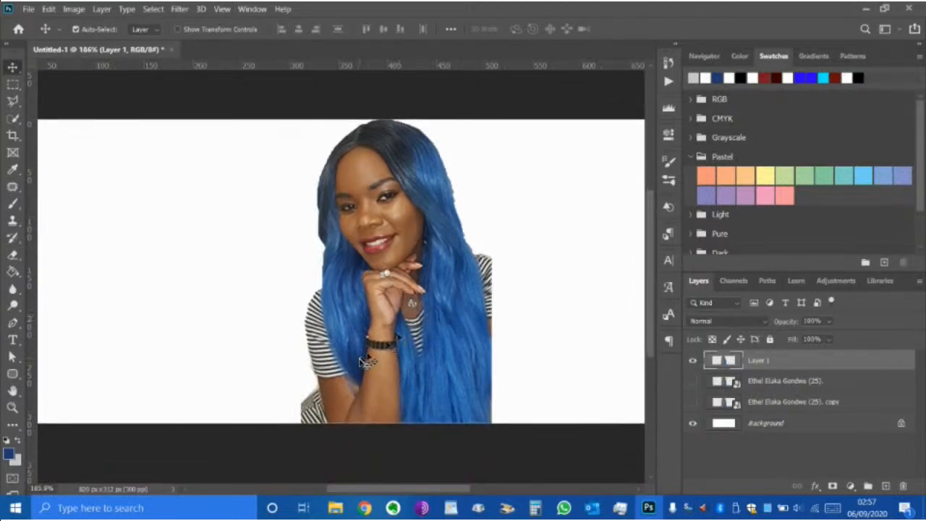
scroll(368, 362, "up", 8)
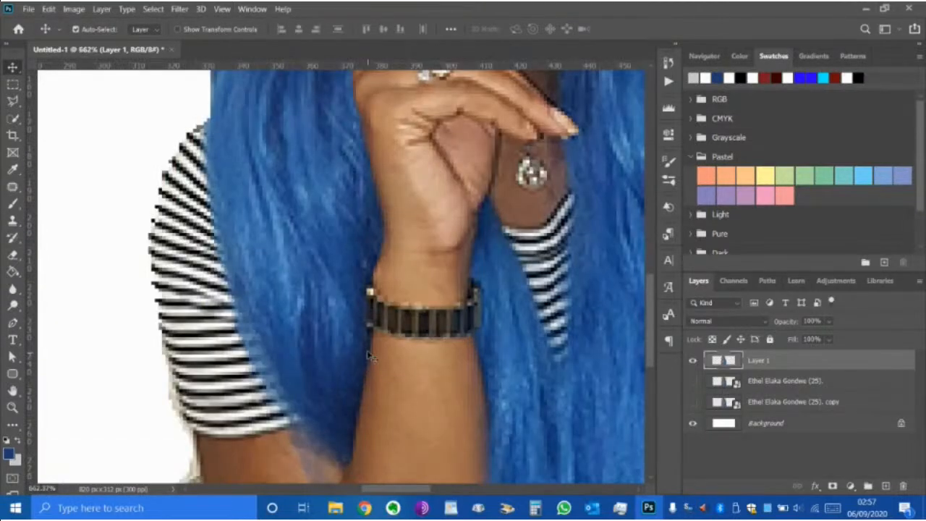
scroll(369, 353, "down", 2)
left_click_drag(400, 489, 366, 492)
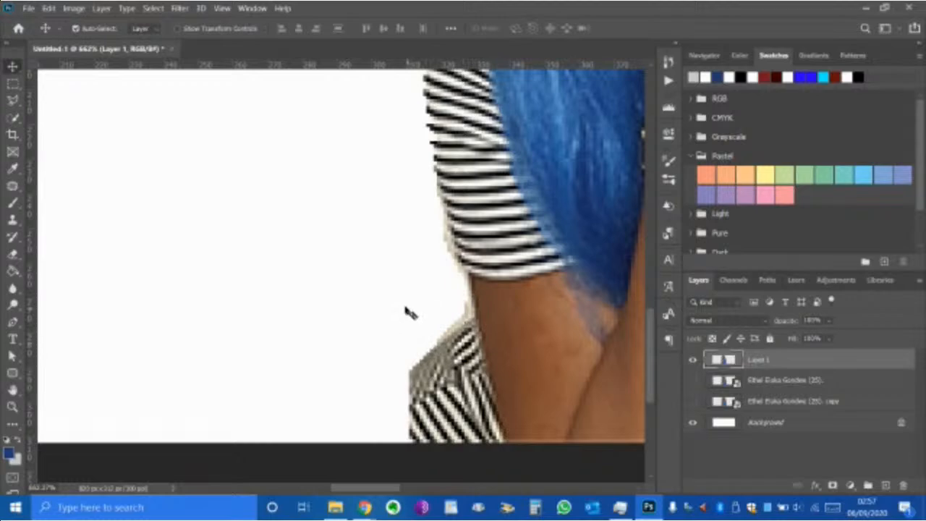
left_click_drag(377, 490, 400, 494)
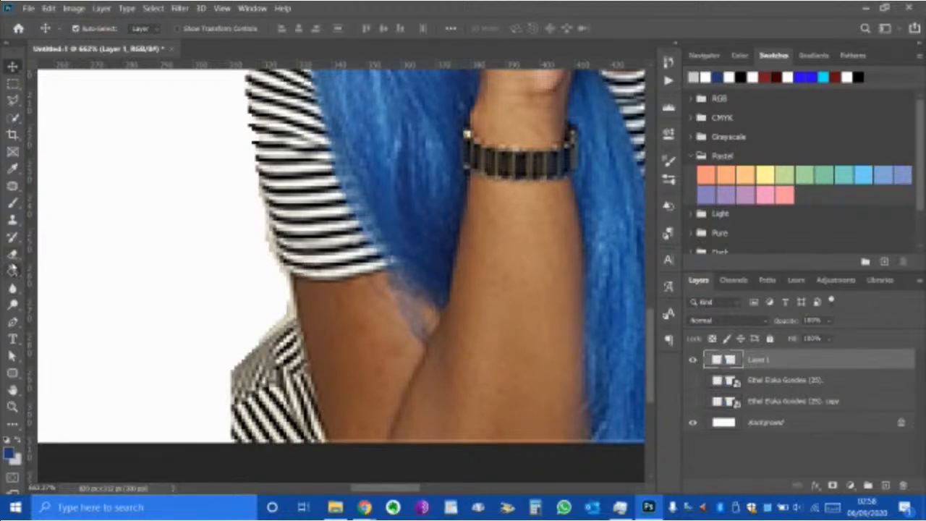
- Activate the standard Eraser Tool for cleaning up the cutout layer around the left striped sleeve
left_click(12, 256)
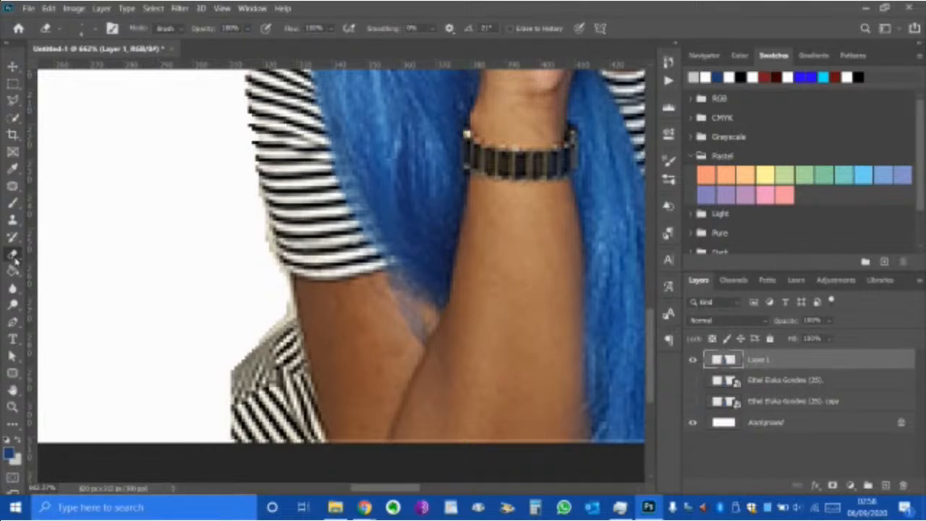
right_click(15, 257)
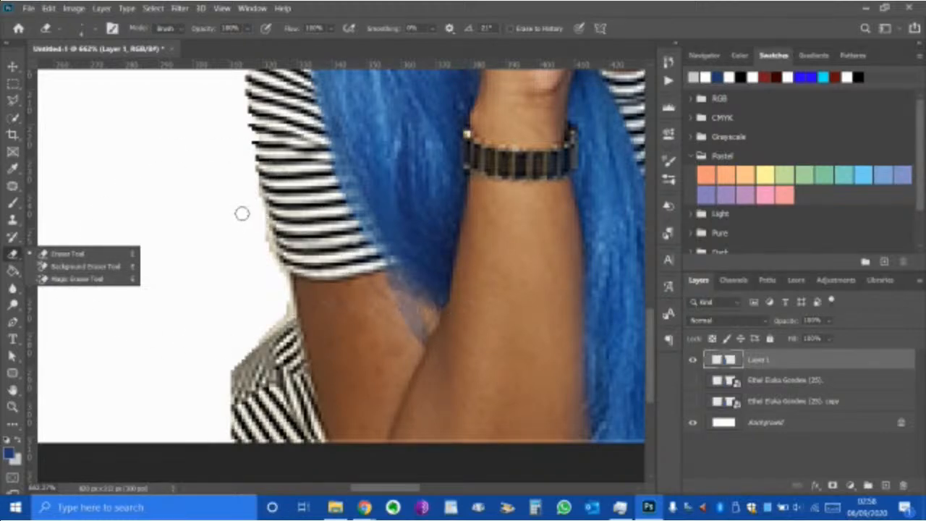
scroll(240, 215, "down", 5)
scroll(340, 253, "up", 5)
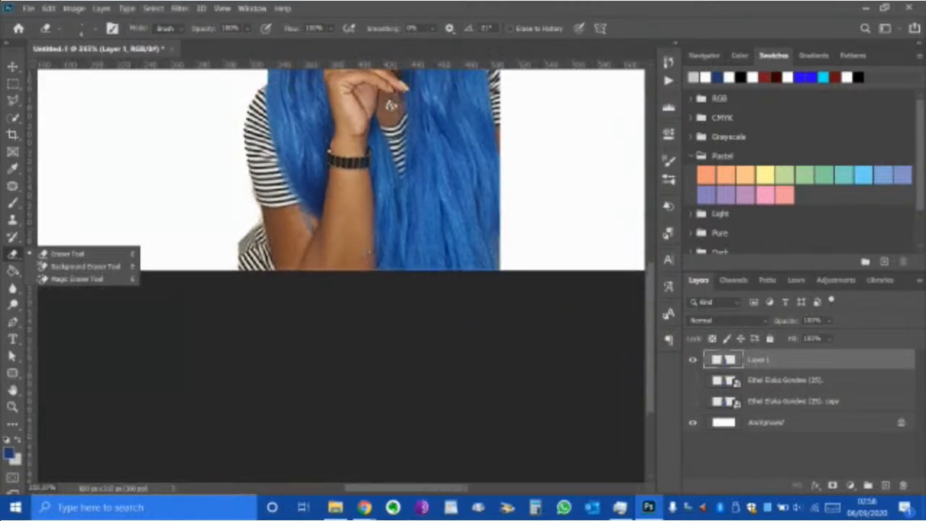
scroll(391, 272, "down", 2)
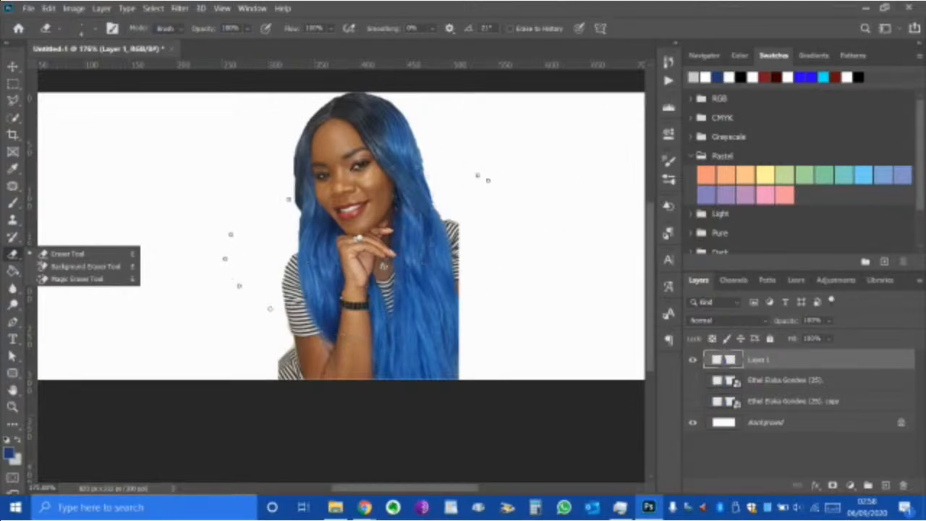
left_click(76, 254)
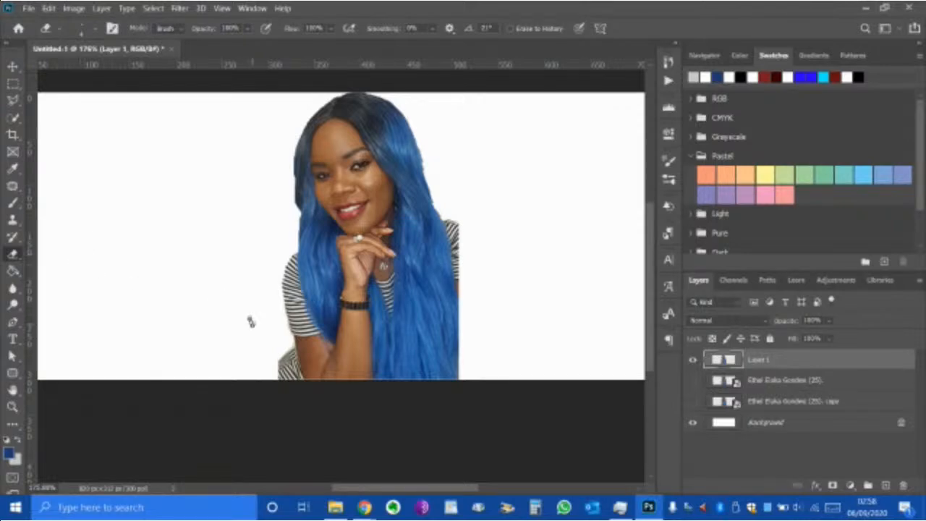
scroll(250, 321, "up", 3)
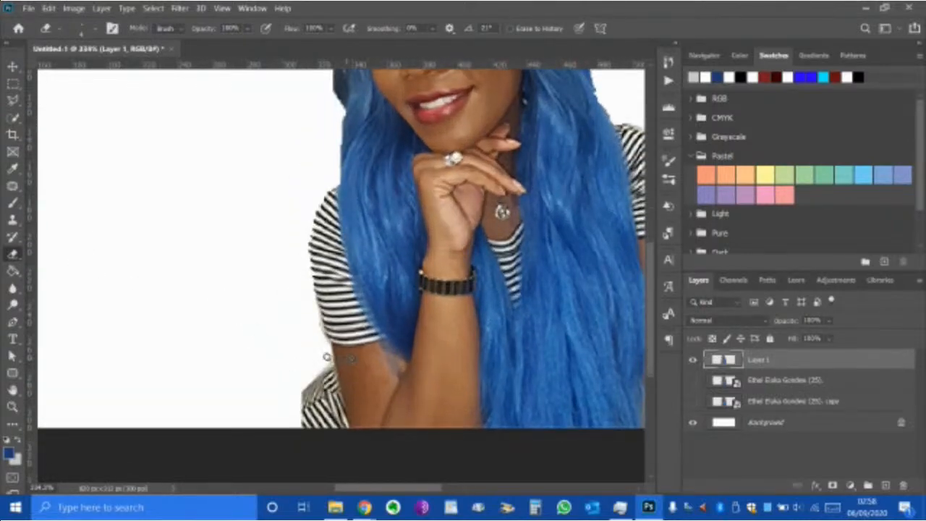
scroll(351, 365, "up", 5)
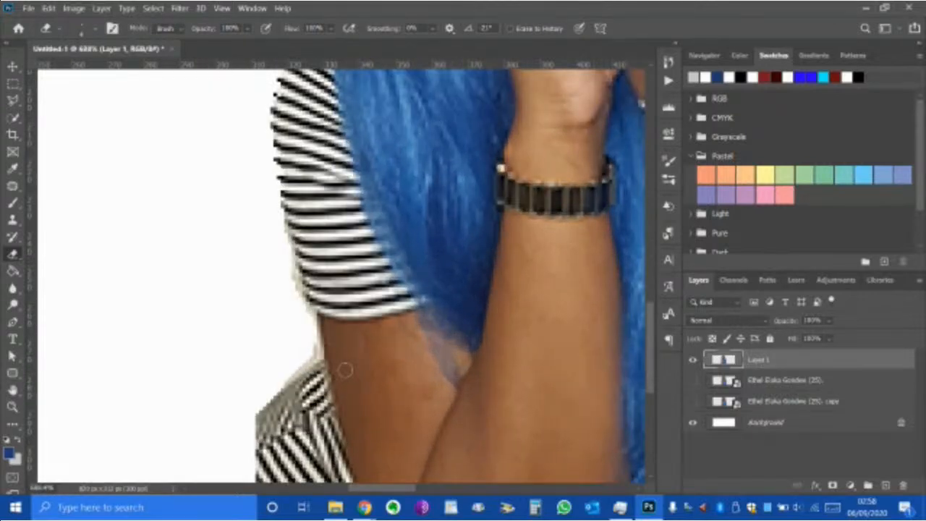
scroll(344, 369, "up", 3)
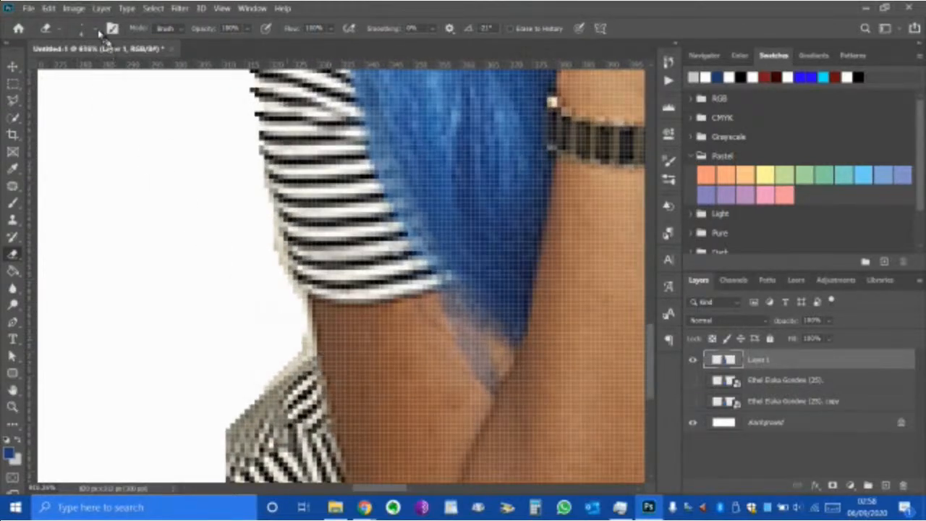
- Try a lower hardness for the Hard Round eraser brush and return it to full hardness
left_click(95, 31)
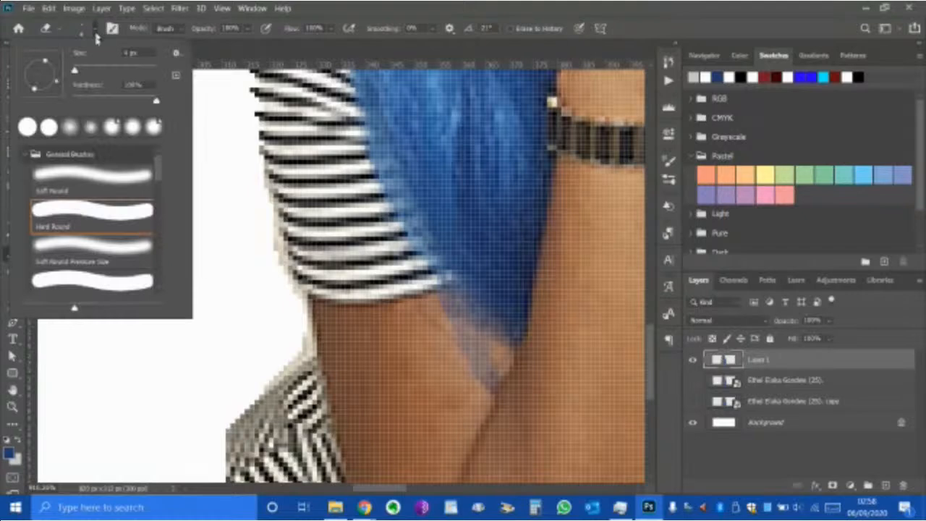
left_click_drag(150, 100, 73, 100)
left_click(87, 100)
left_click_drag(86, 100, 162, 102)
left_click(356, 10)
- Erase the beige fringe along the left striped sleeve and arm, and smooth the outer edge of the striped fabric in the lower corner
scroll(270, 263, "down", 1)
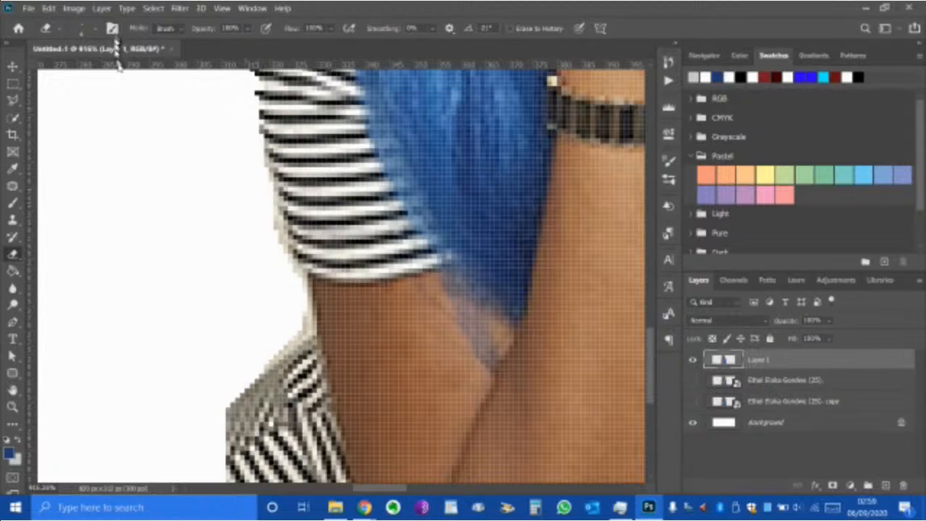
scroll(217, 213, "down", 1)
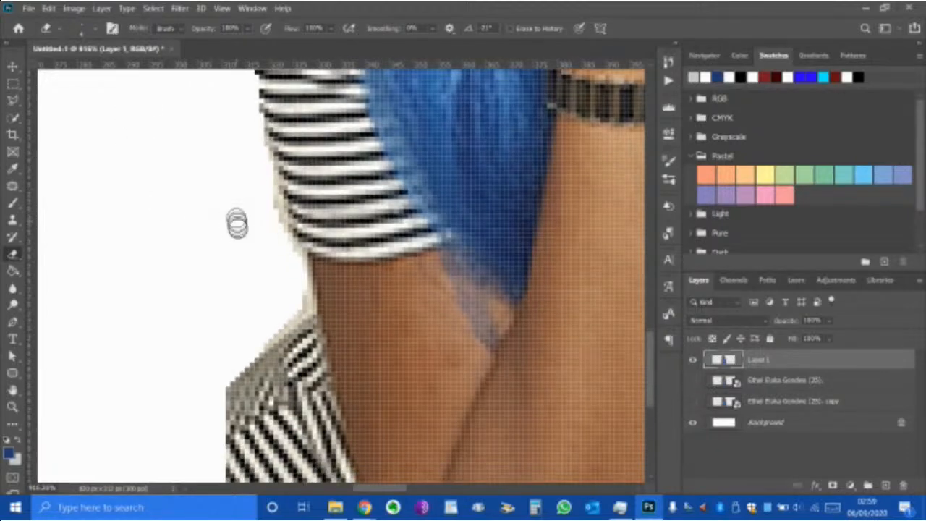
scroll(251, 238, "up", 1)
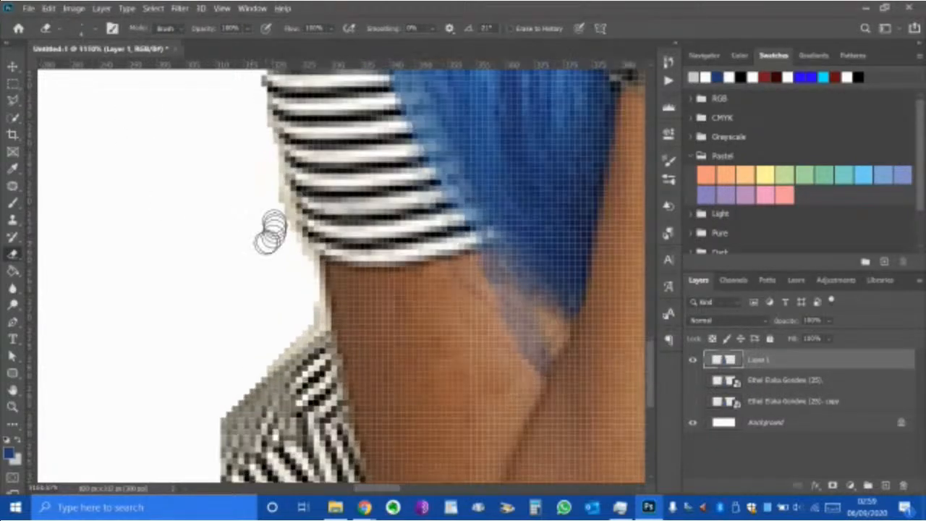
scroll(270, 217, "down", 1)
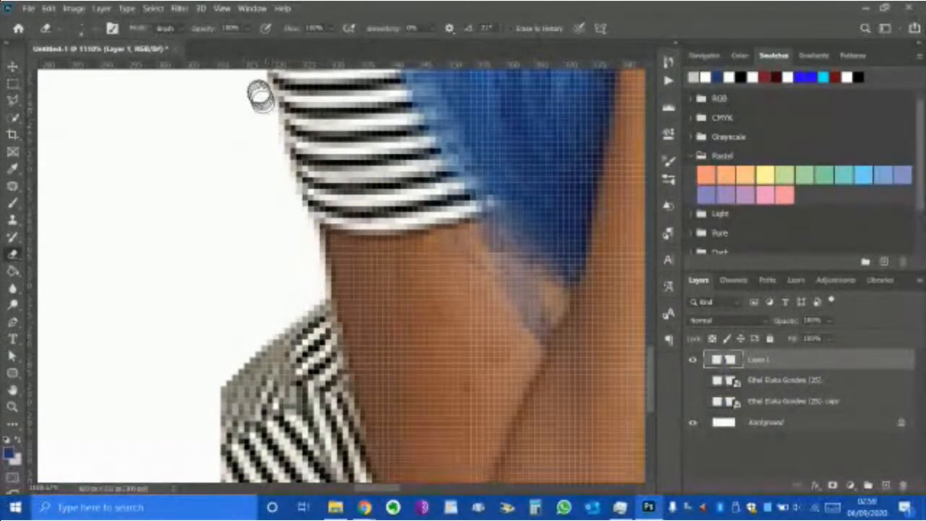
scroll(285, 310, "down", 1)
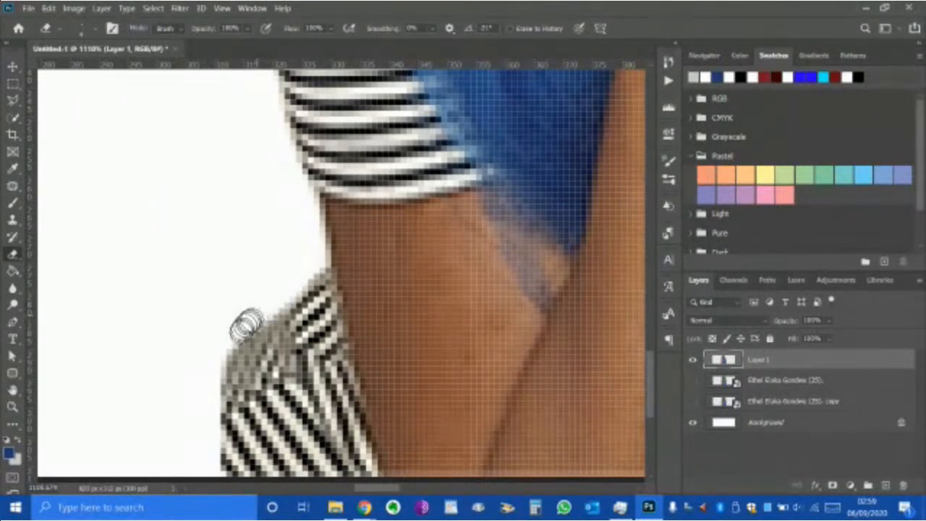
scroll(233, 296, "down", 1)
scroll(233, 296, "down", 2)
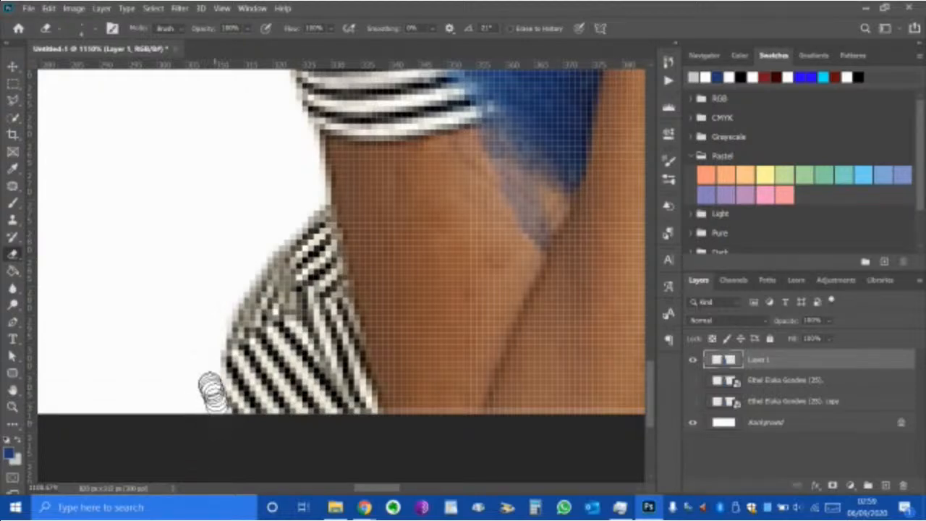
scroll(256, 311, "down", 1)
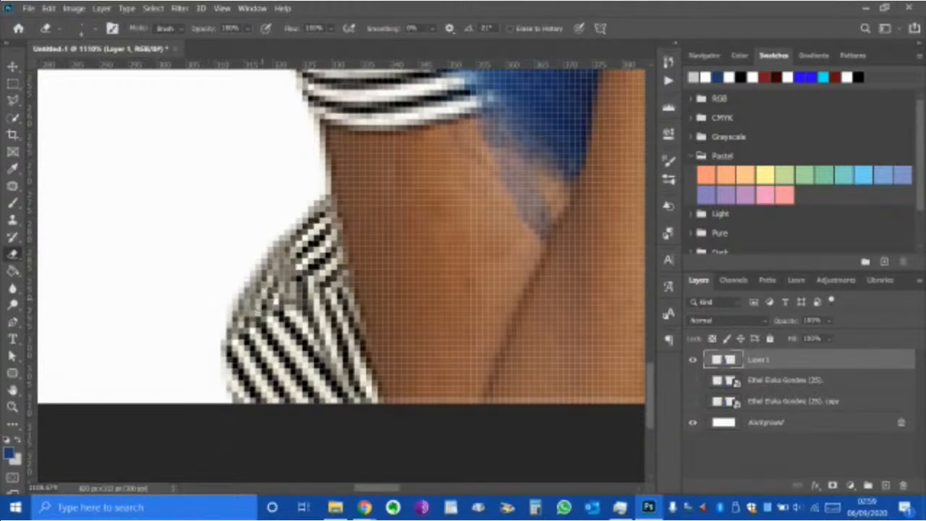
- Erase the jagged fringe along the right edge of the blue hair, just above the striped shoulder
scroll(255, 302, "down", 5)
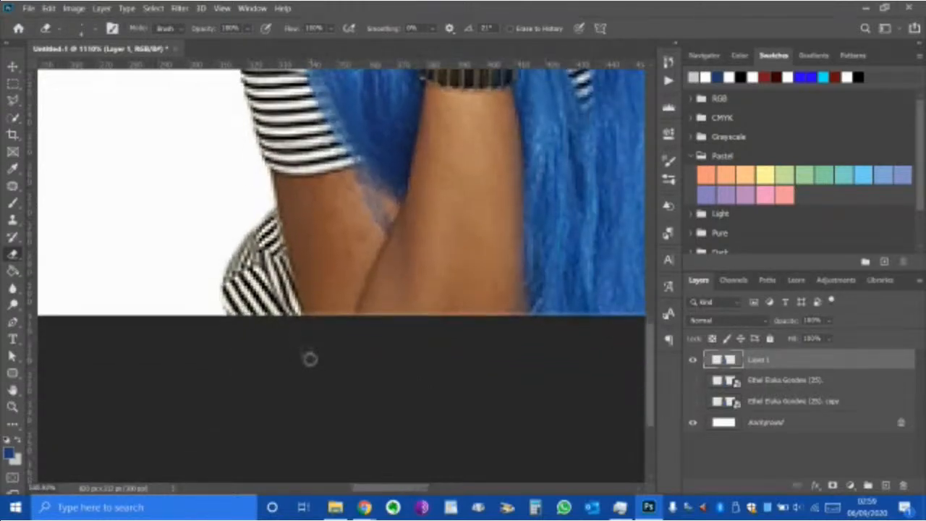
scroll(398, 309, "down", 4)
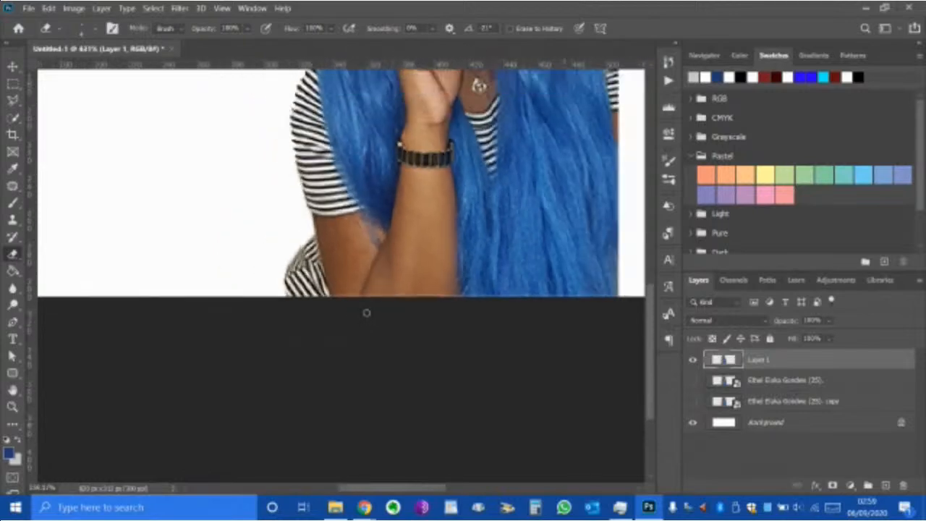
scroll(366, 313, "down", 3)
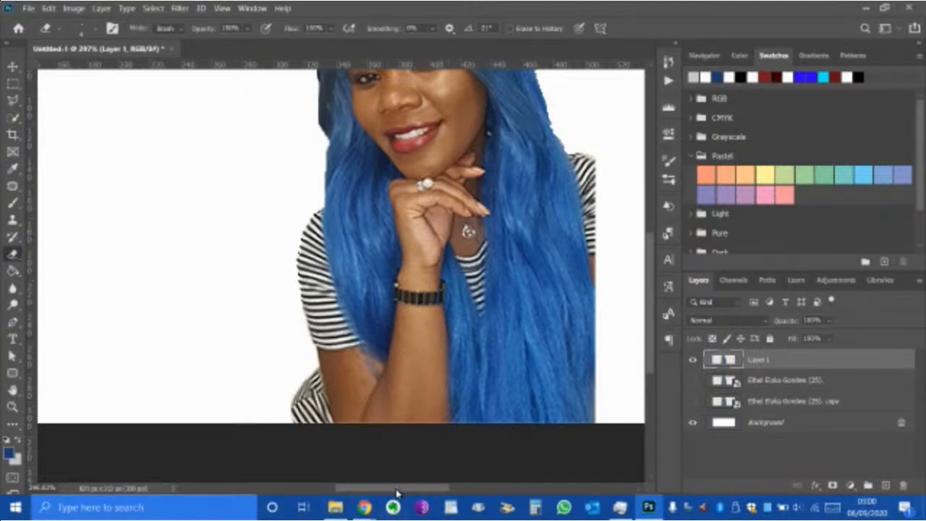
left_click_drag(396, 490, 413, 492)
scroll(468, 355, "up", 3)
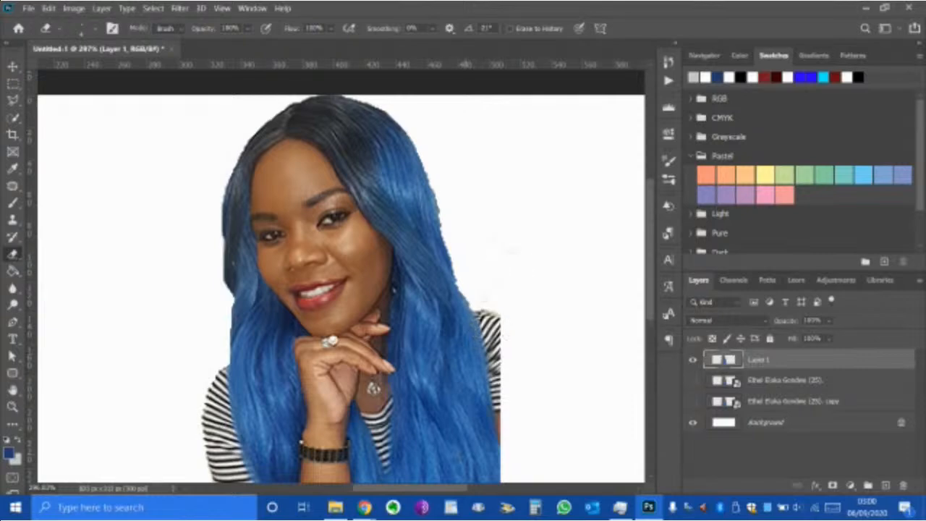
left_click_drag(415, 493, 433, 492)
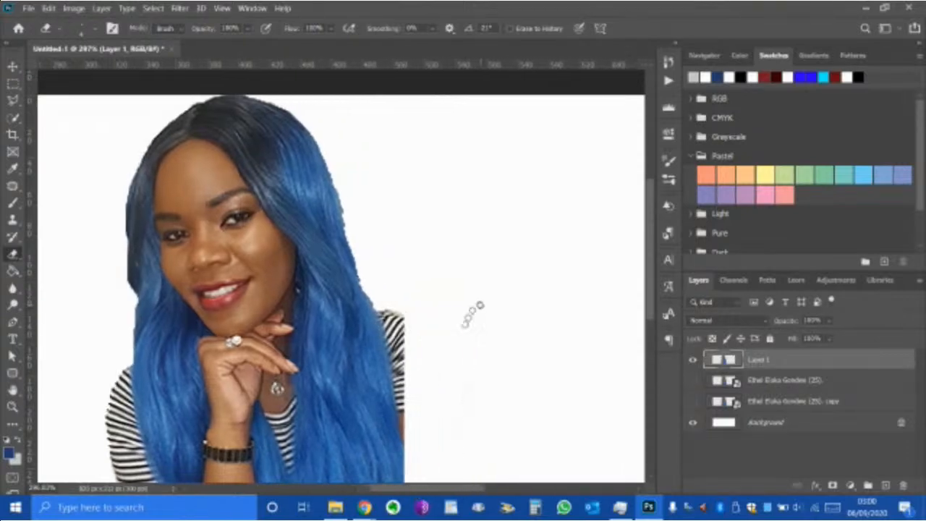
scroll(463, 318, "up", 3)
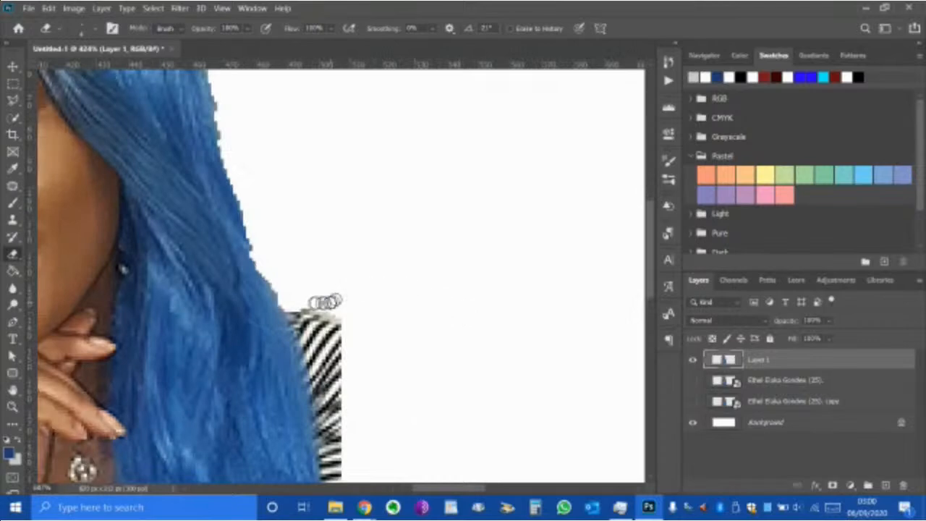
scroll(314, 303, "up", 4)
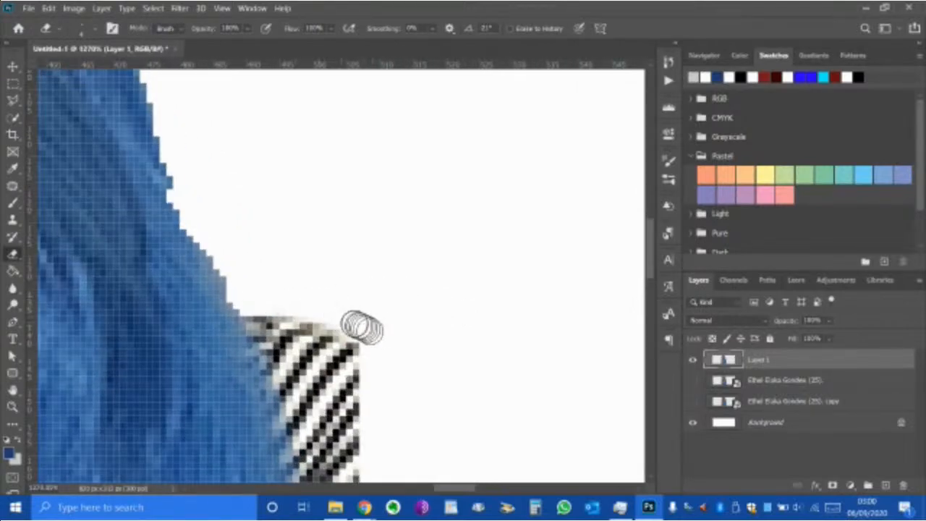
scroll(278, 230, "up", 2)
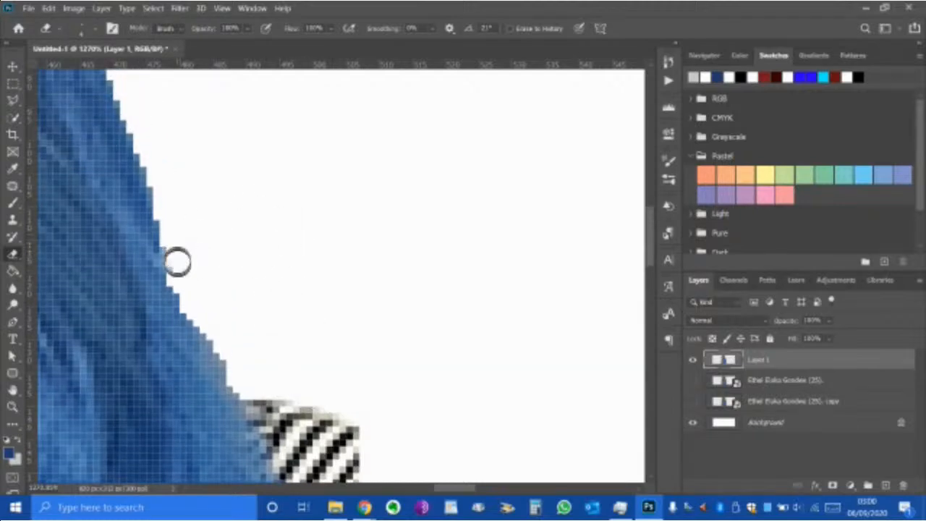
left_click_drag(186, 295, 245, 375)
- Erase the protruding fringe pixels higher up the right hair edge, beside the cheek and eye
scroll(252, 318, "up", 3)
scroll(310, 299, "down", 4)
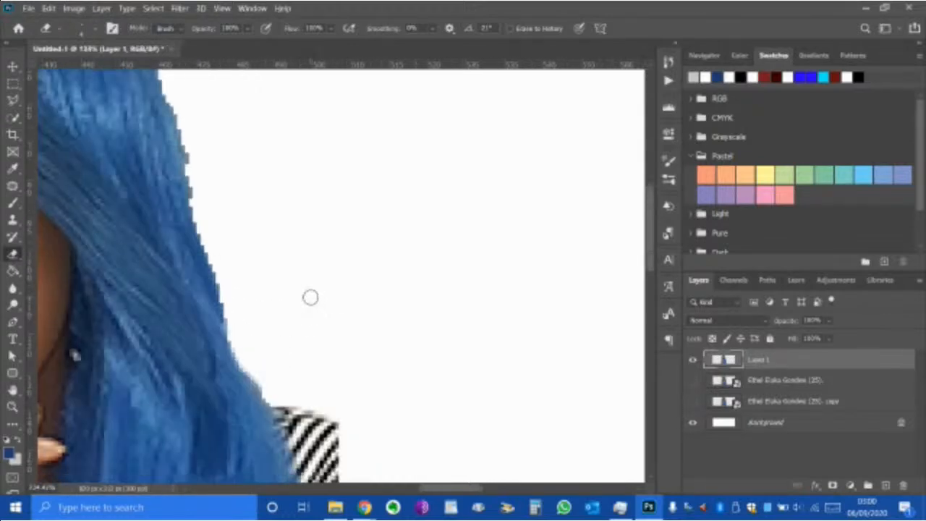
scroll(311, 296, "down", 2)
scroll(267, 231, "down", 1)
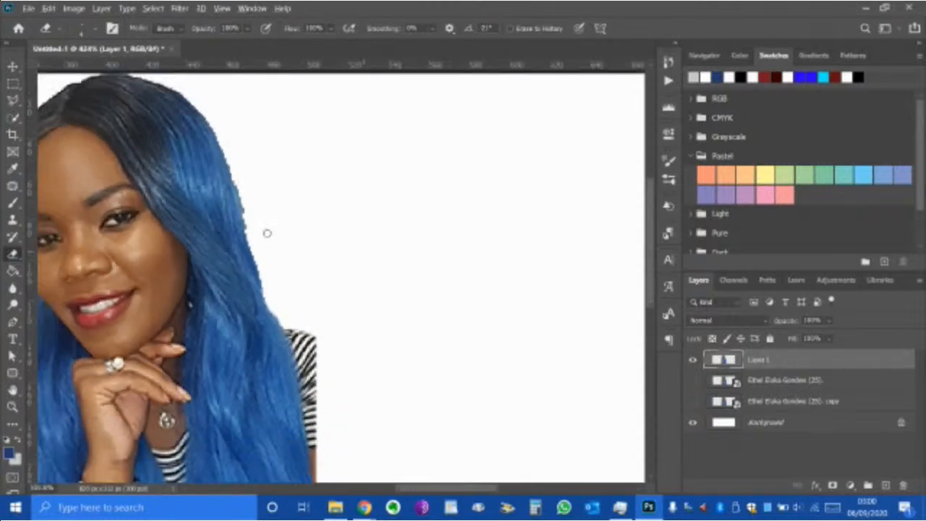
scroll(252, 209, "up", 4)
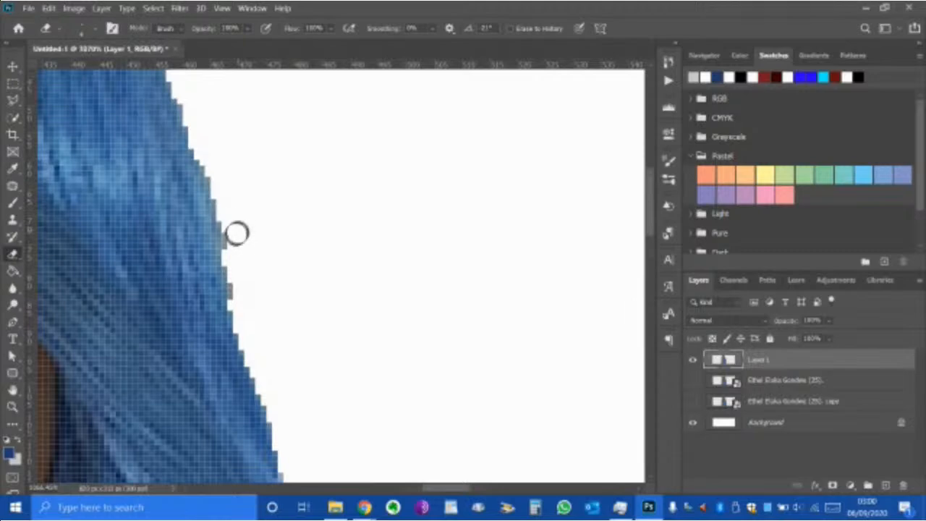
mouse_move(237, 236)
left_mouse_down()
mouse_move(242, 300)
mouse_move(232, 220)
mouse_move(244, 300)
left_mouse_up()
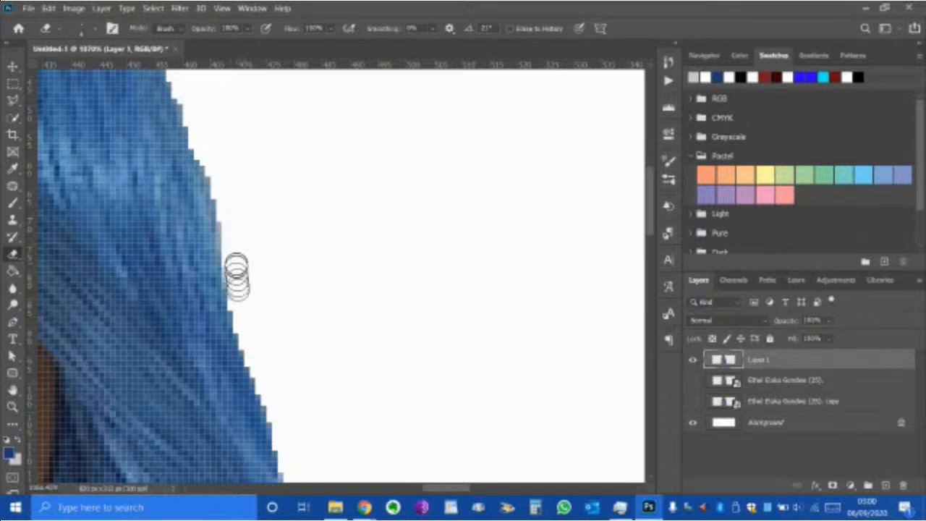
scroll(258, 275, "up", 3)
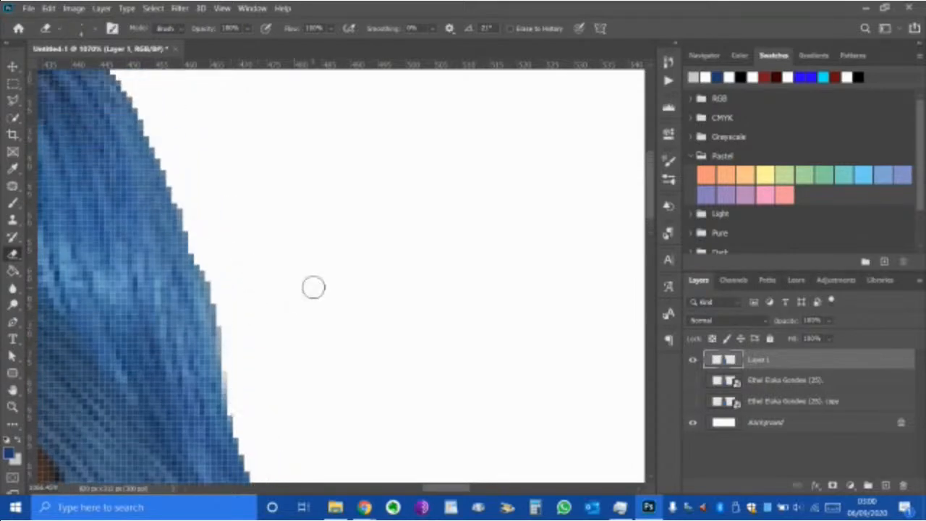
- Move the cutout to the right and down so the head sits about 23 px below the canvas's top edge
scroll(310, 287, "down", 5)
scroll(307, 289, "down", 2)
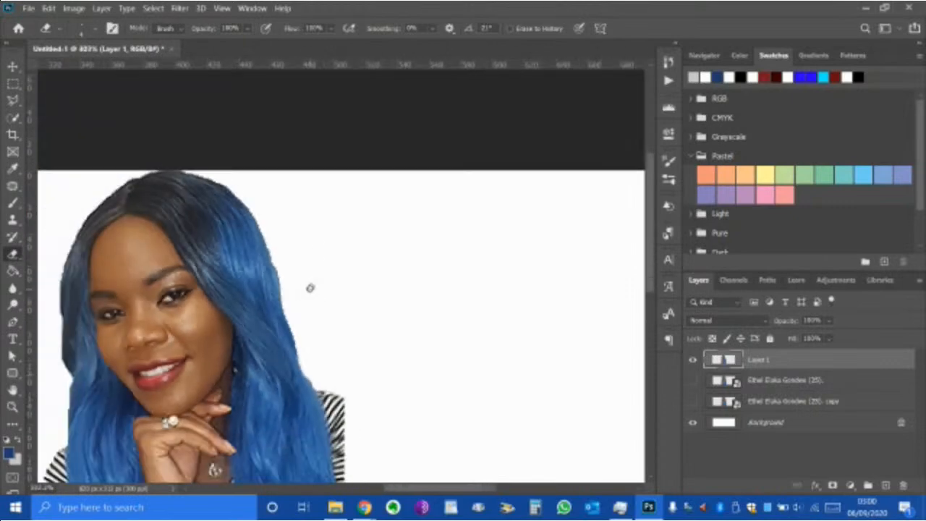
left_click(14, 63)
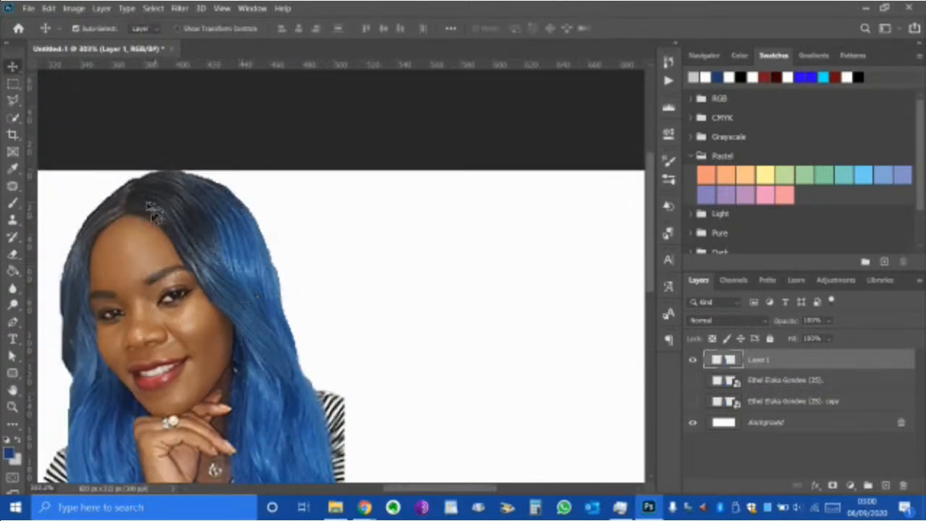
left_click_drag(153, 217, 300, 210)
- Erase the grey fringe across the top of the head and down the left slope of the hair
scroll(319, 218, "up", 5)
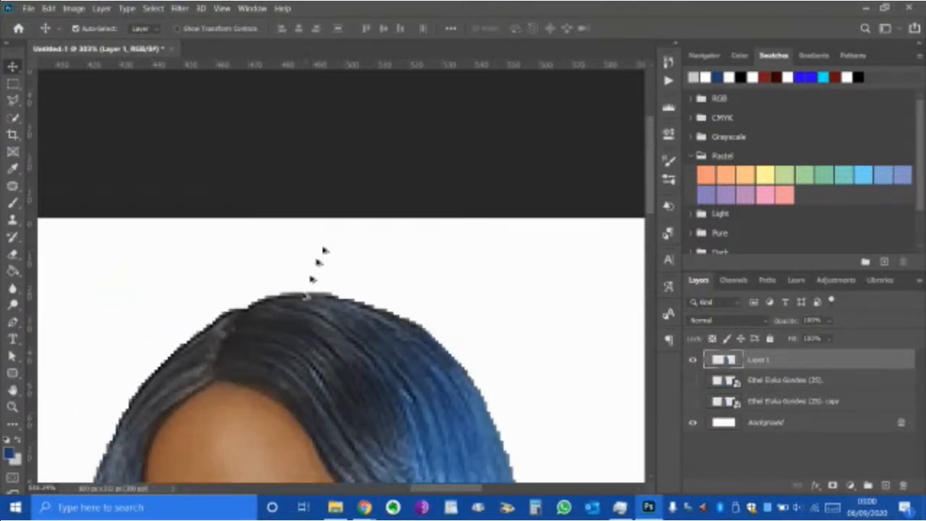
scroll(306, 291, "up", 2)
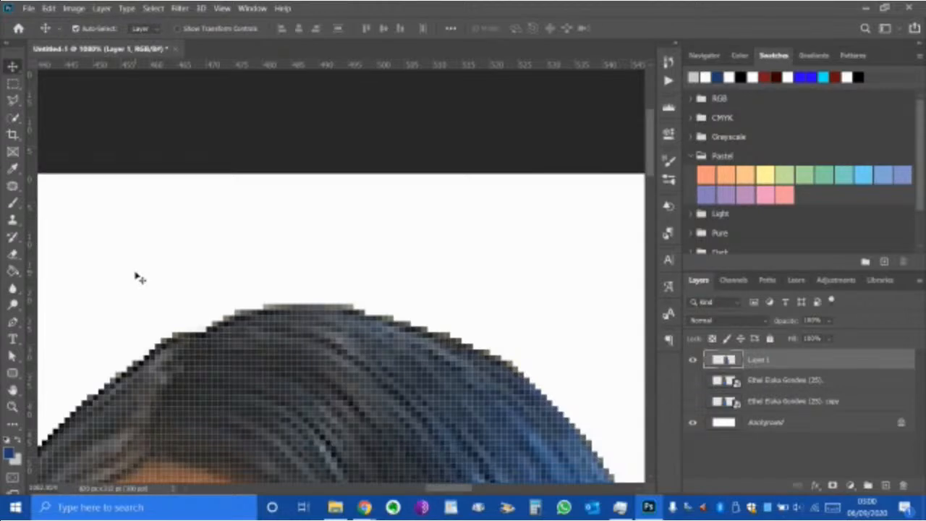
left_click(14, 256)
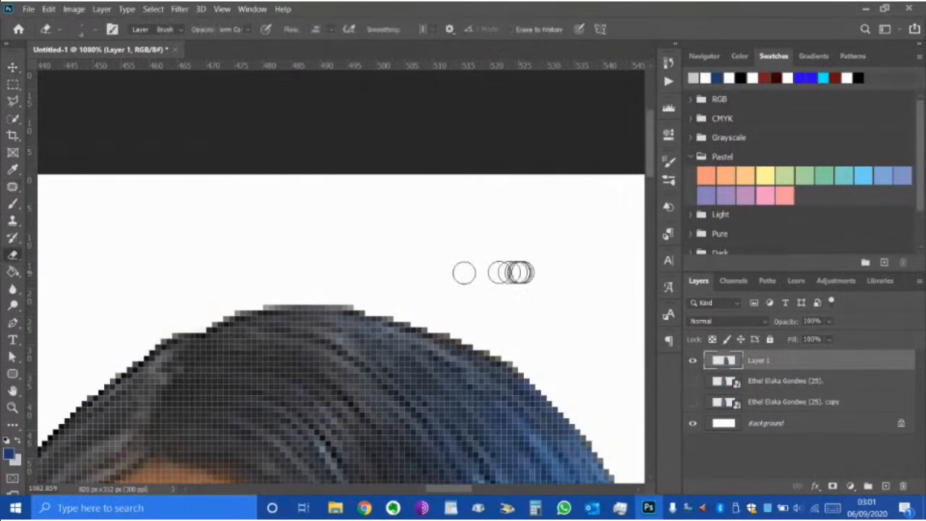
scroll(303, 299, "up", 1)
scroll(303, 299, "up", 1)
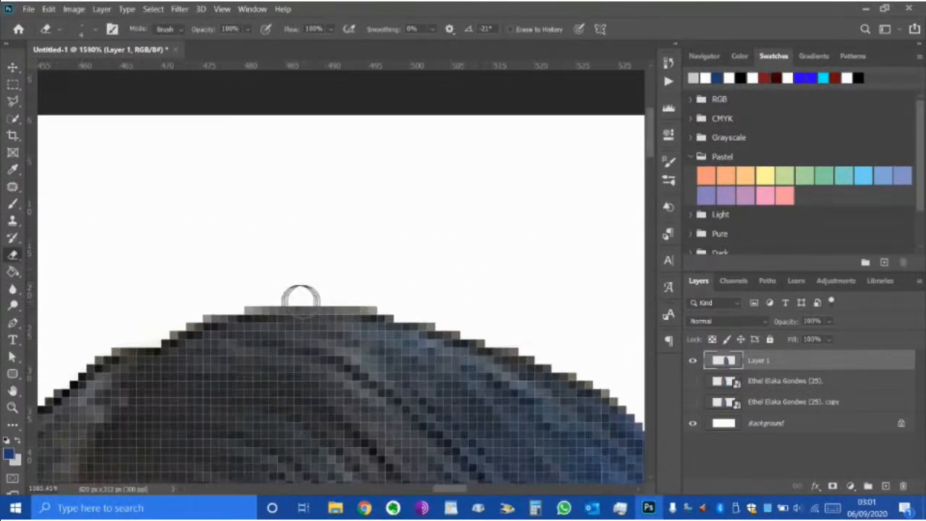
mouse_move(250, 294)
left_mouse_down()
mouse_move(380, 295)
mouse_move(220, 297)
mouse_move(167, 317)
left_mouse_up()
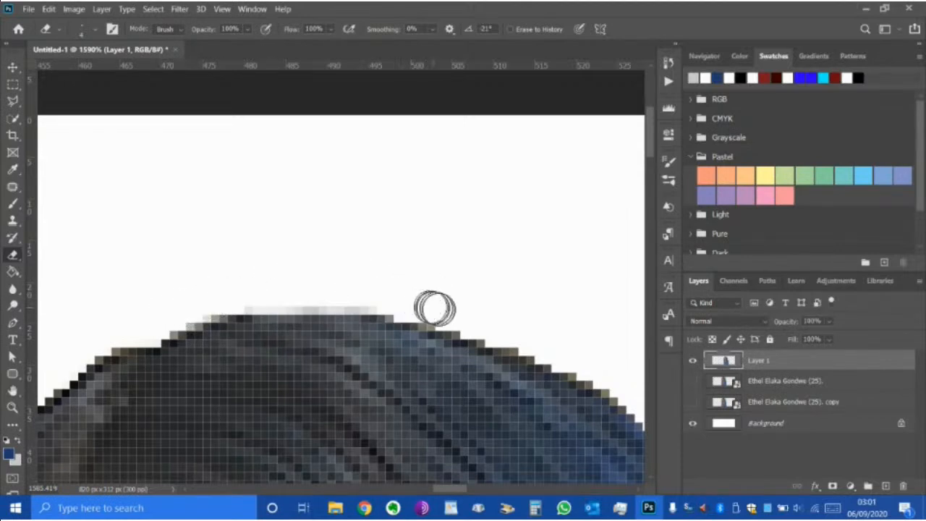
- Erase the faint fringe remaining on the crown, working toward the start of the blue hair
scroll(418, 293, "down", 1)
scroll(417, 294, "down", 8)
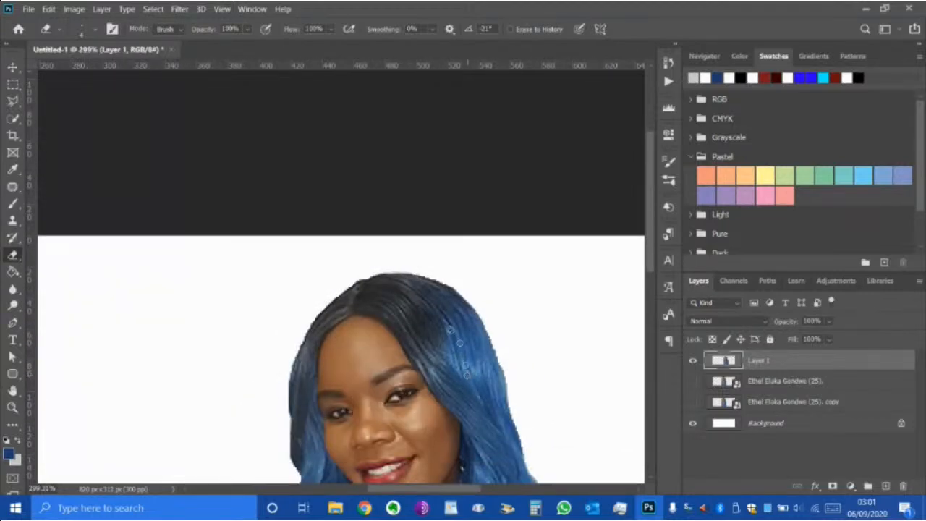
scroll(426, 302, "up", 5)
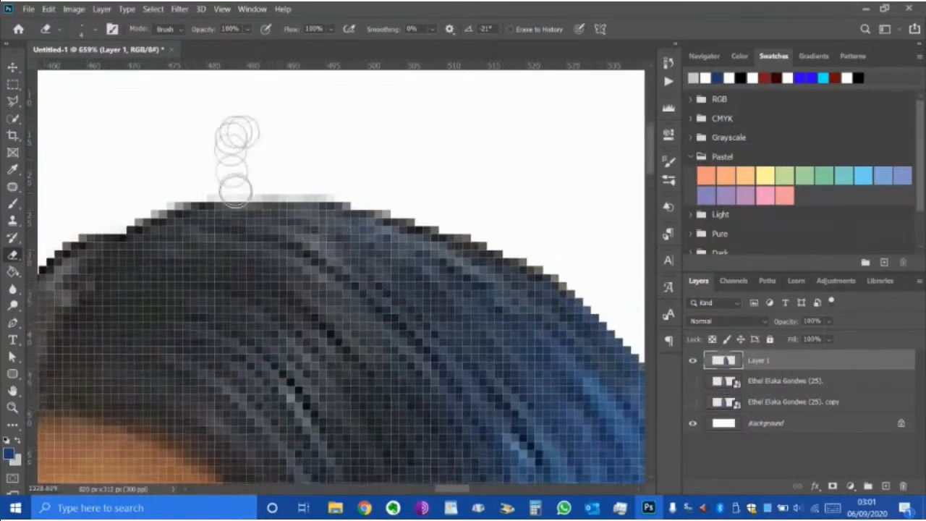
scroll(217, 181, "up", 1)
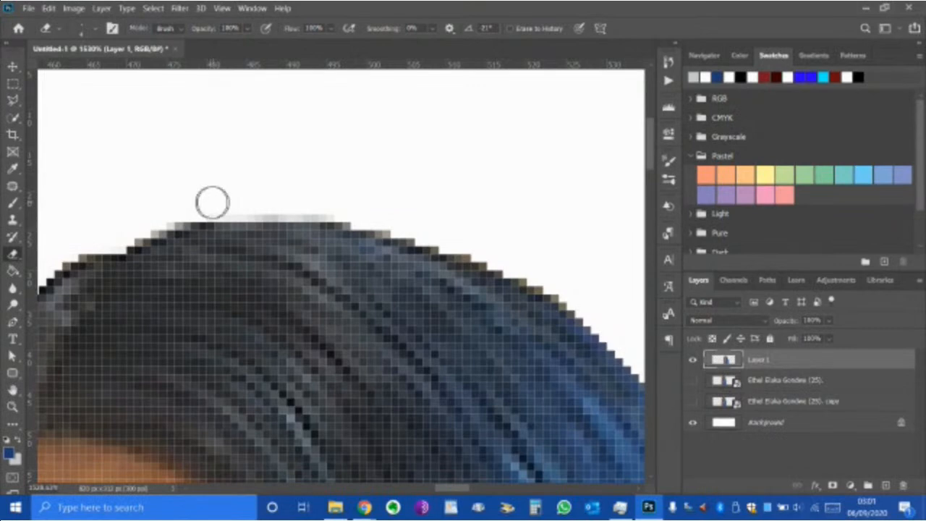
mouse_move(217, 203)
left_mouse_down()
mouse_move(344, 203)
mouse_move(199, 197)
mouse_move(161, 215)
mouse_move(288, 193)
mouse_move(334, 194)
mouse_move(355, 214)
mouse_move(341, 202)
mouse_move(299, 202)
mouse_move(391, 218)
mouse_move(349, 211)
mouse_move(366, 203)
mouse_move(376, 228)
left_mouse_up()
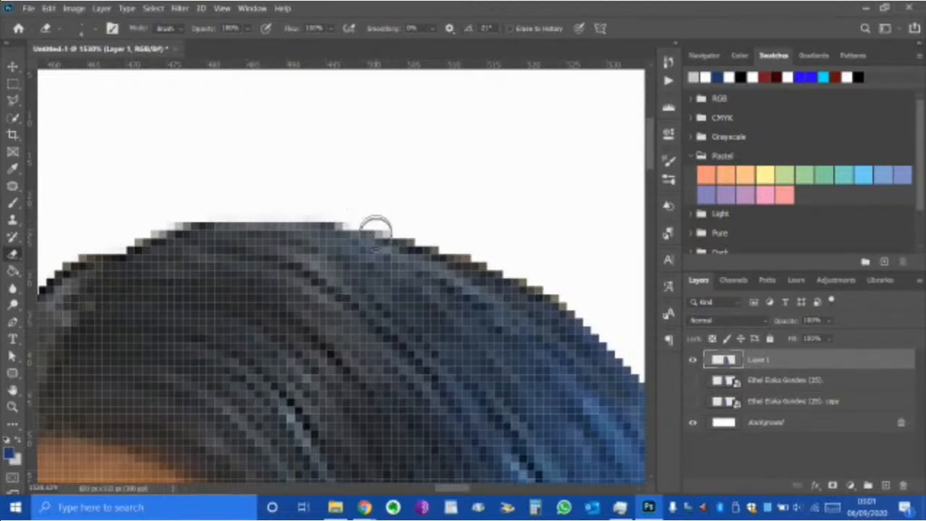
- Examine the cutout's left hair edge from beside the eye down to the striped shoulder, and the whole figure
scroll(375, 228, "down", 6)
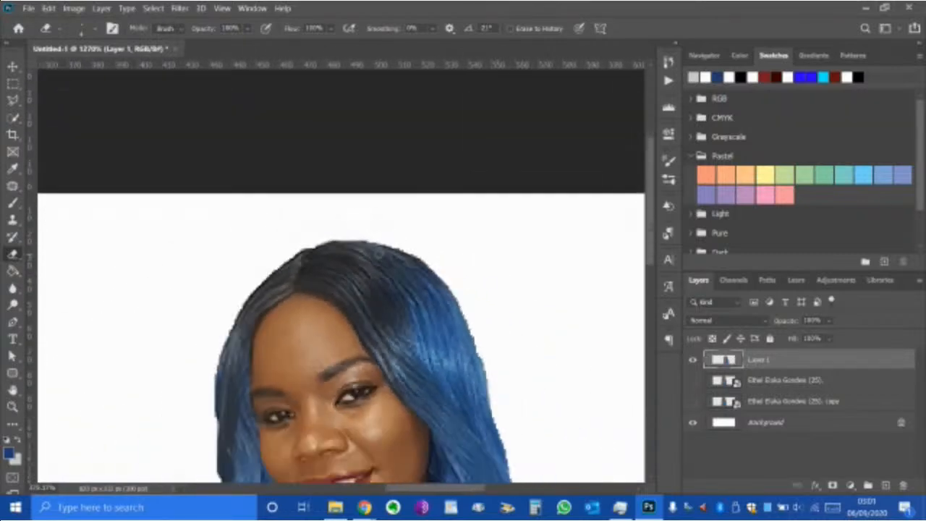
scroll(375, 229, "down", 4)
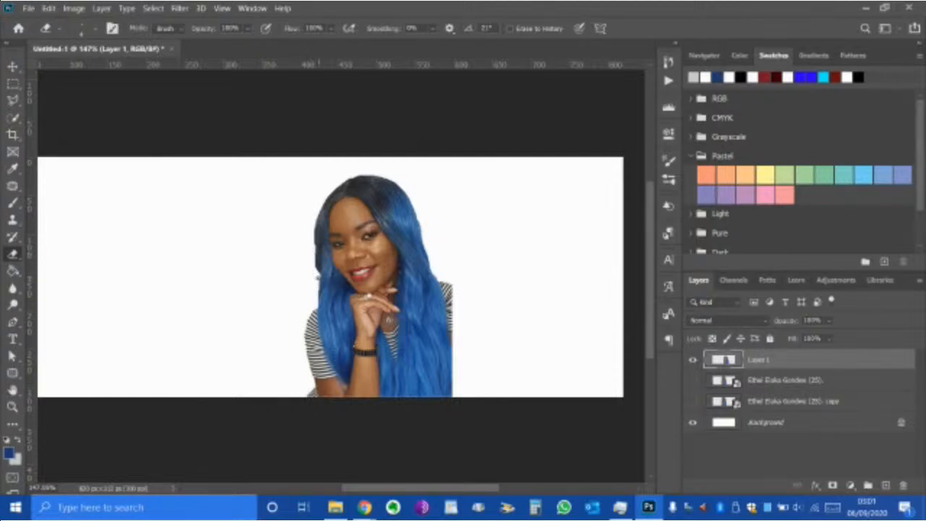
scroll(307, 275, "up", 8)
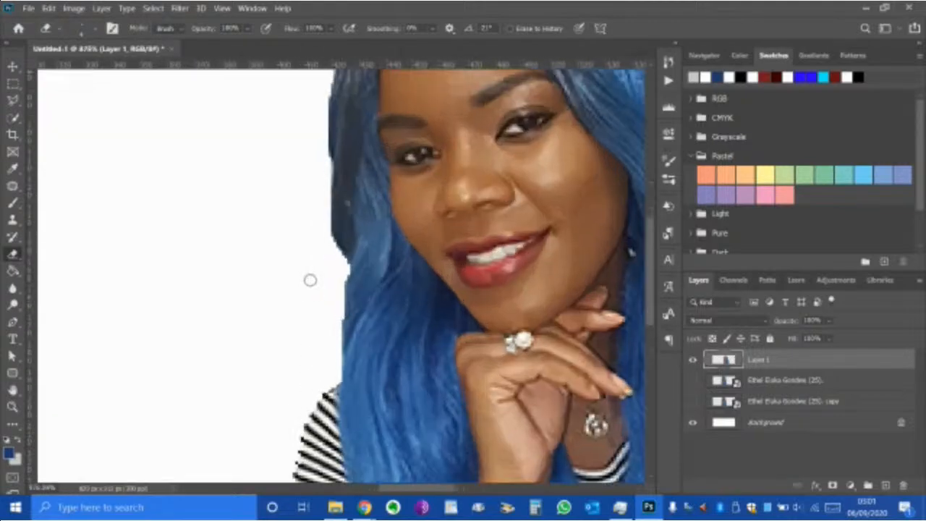
scroll(310, 280, "up", 2)
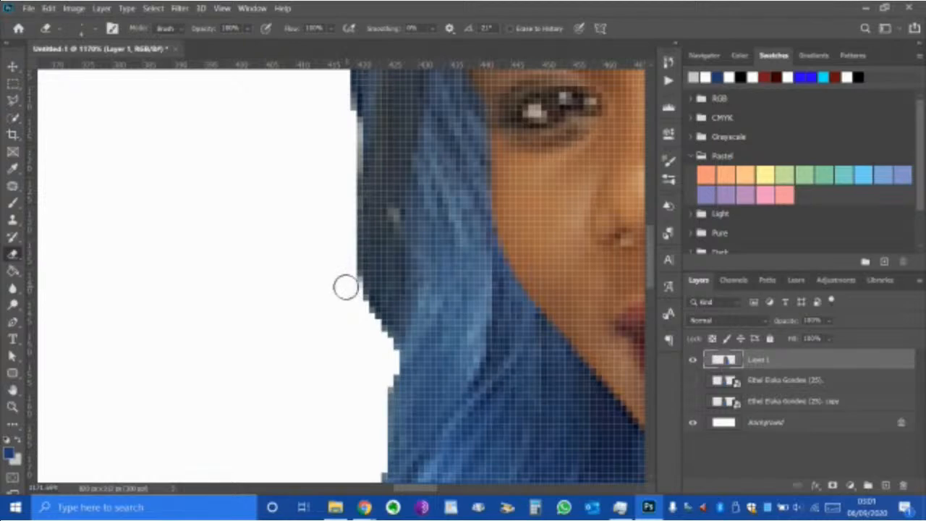
scroll(346, 287, "up", 3)
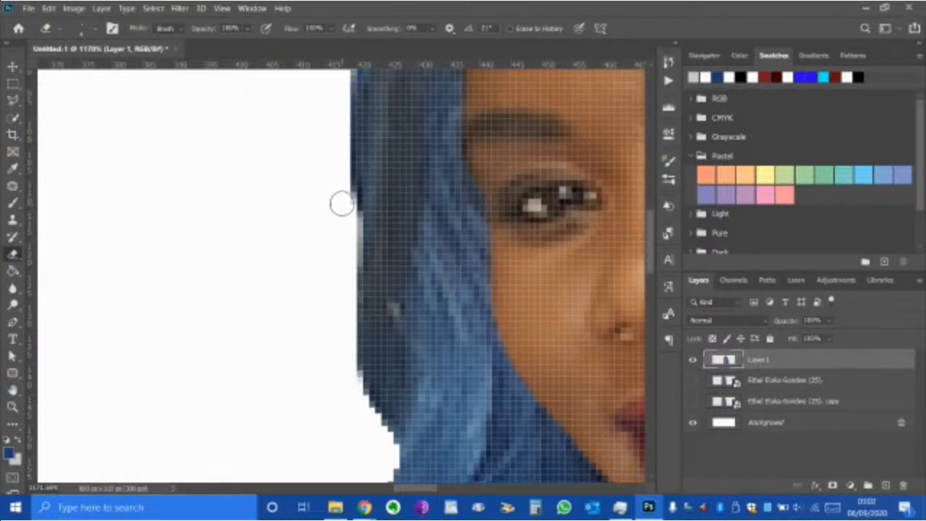
scroll(361, 330, "down", 7)
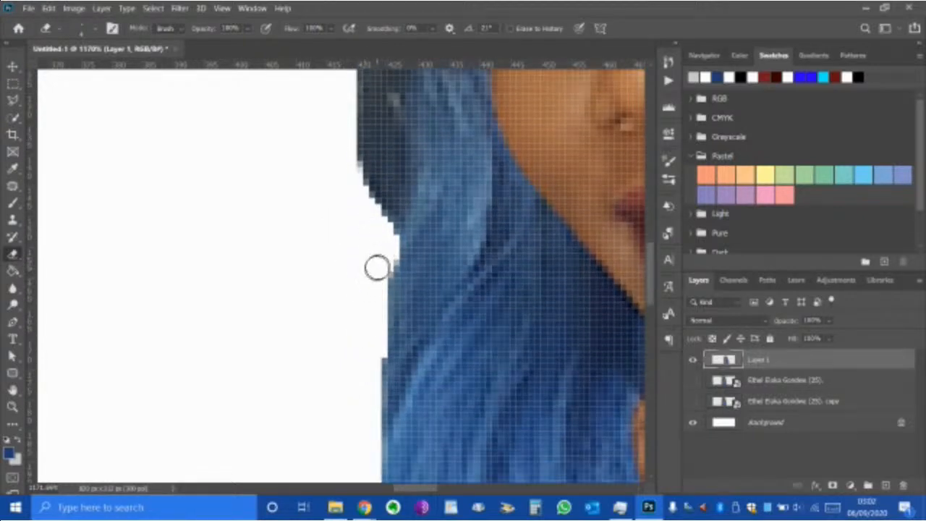
scroll(365, 319, "down", 2)
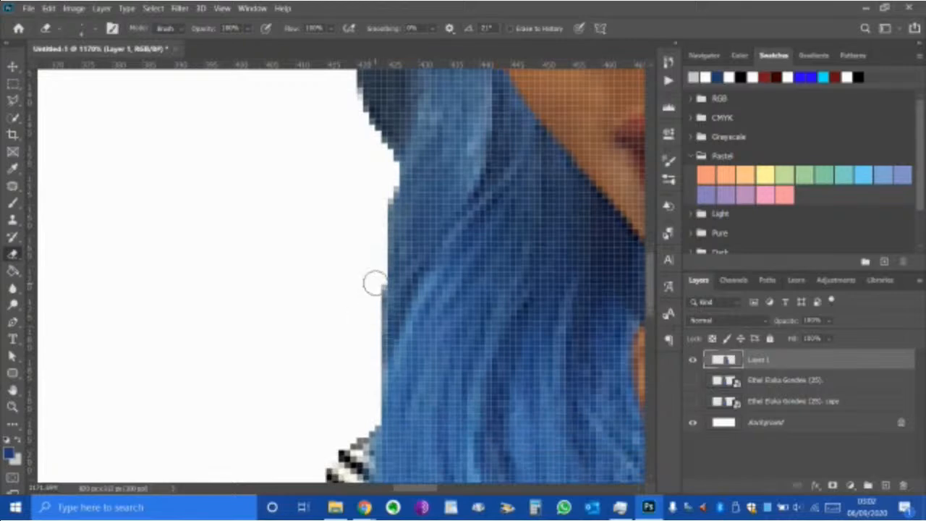
scroll(369, 287, "down", 4)
scroll(369, 287, "down", 5)
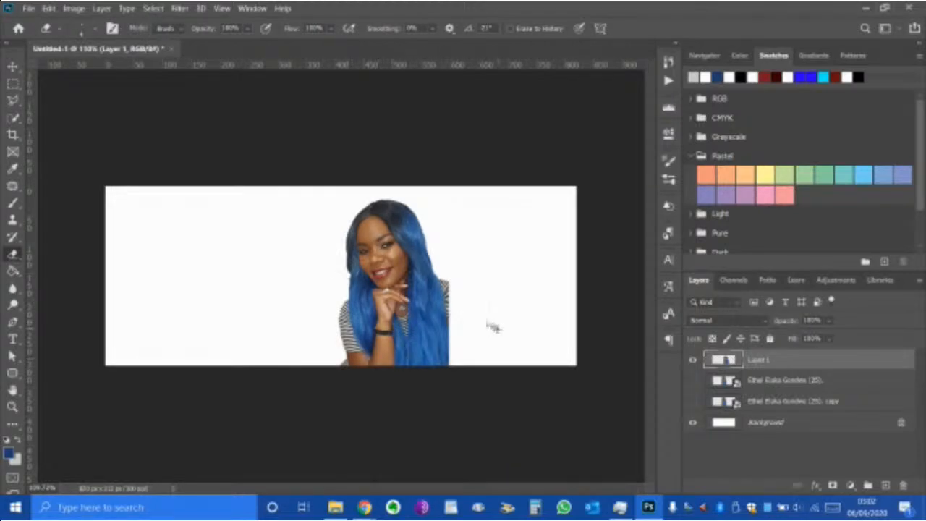
- Try the cutout at the banner's left end and middle, and place it flush with the right and bottom edges
left_click(13, 68)
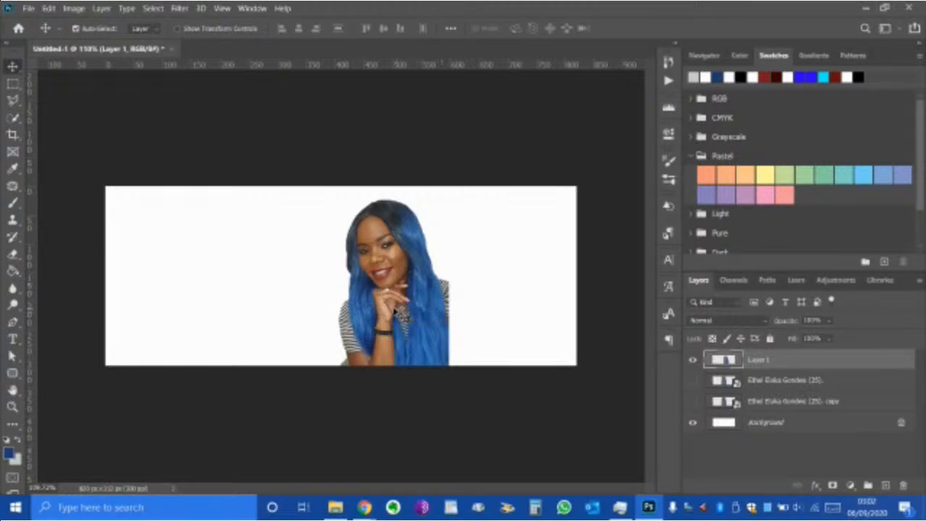
left_click_drag(386, 316, 166, 276)
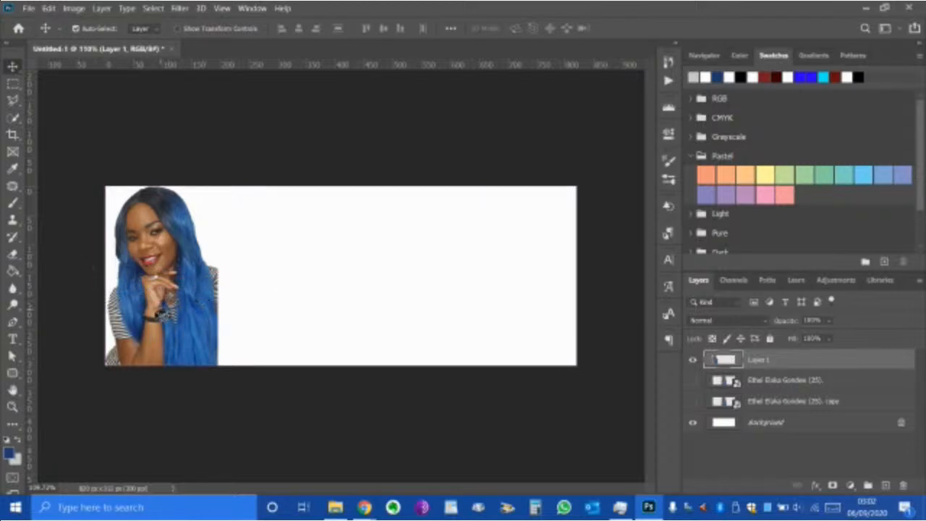
left_click_drag(154, 316, 393, 296)
left_click_drag(416, 267, 524, 290)
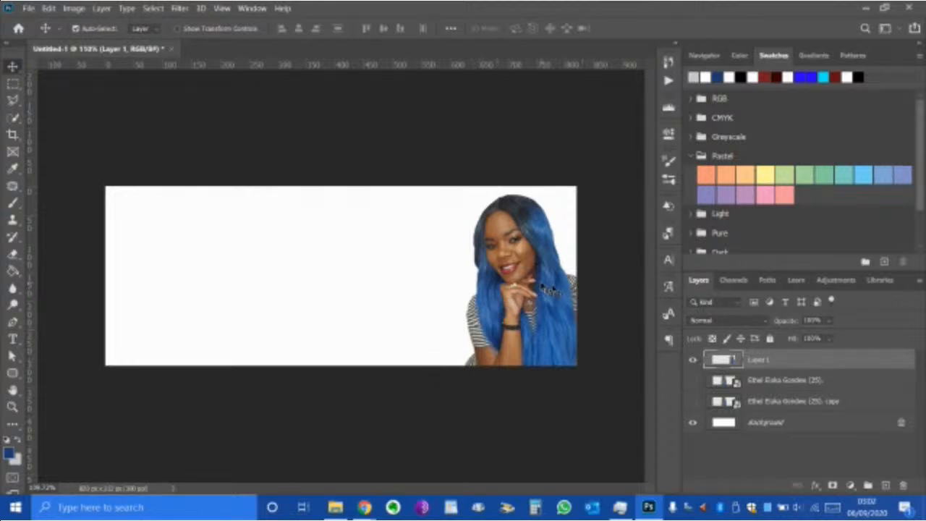
- Heal the skin beside the inner end of the raised eyebrow using the Spot Healing Brush with a much smaller brush
scroll(542, 288, "up", 3)
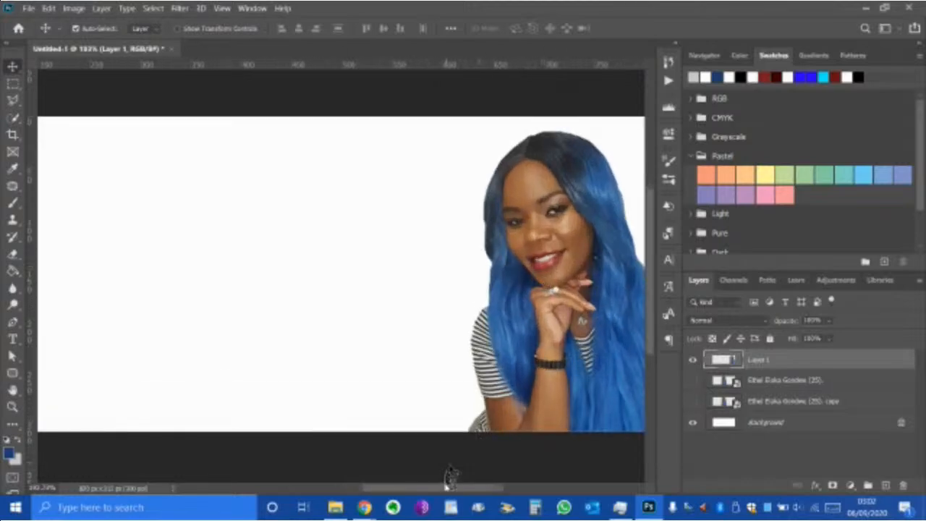
left_click_drag(443, 491, 457, 492)
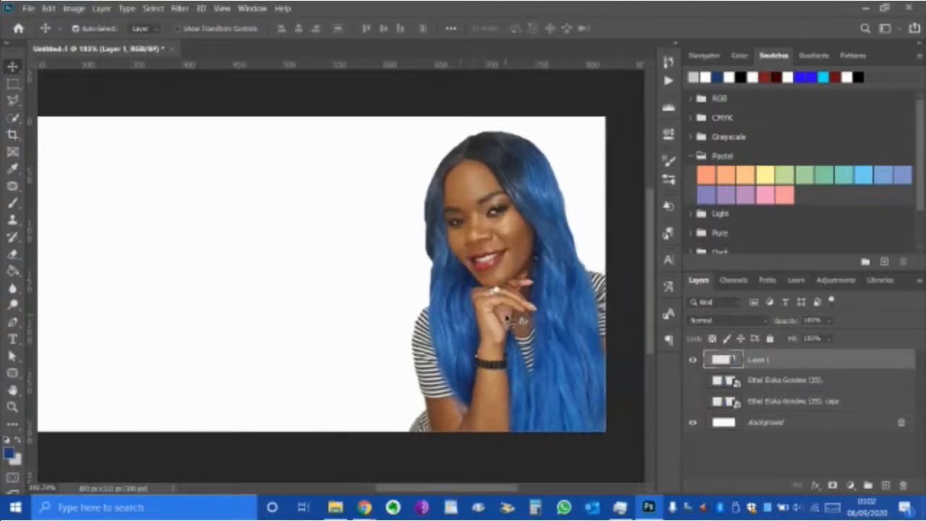
scroll(511, 255, "up", 2)
scroll(509, 254, "up", 1)
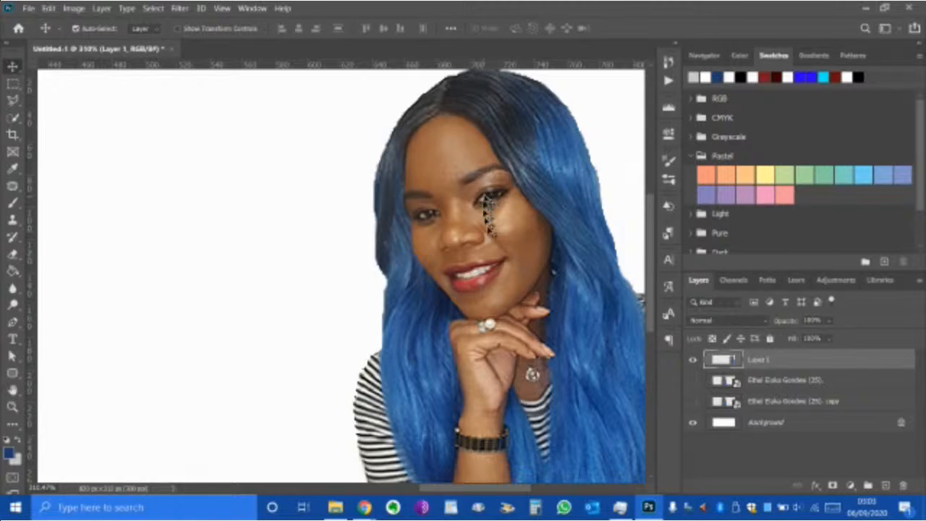
scroll(499, 246, "up", 3)
scroll(432, 190, "down", 2)
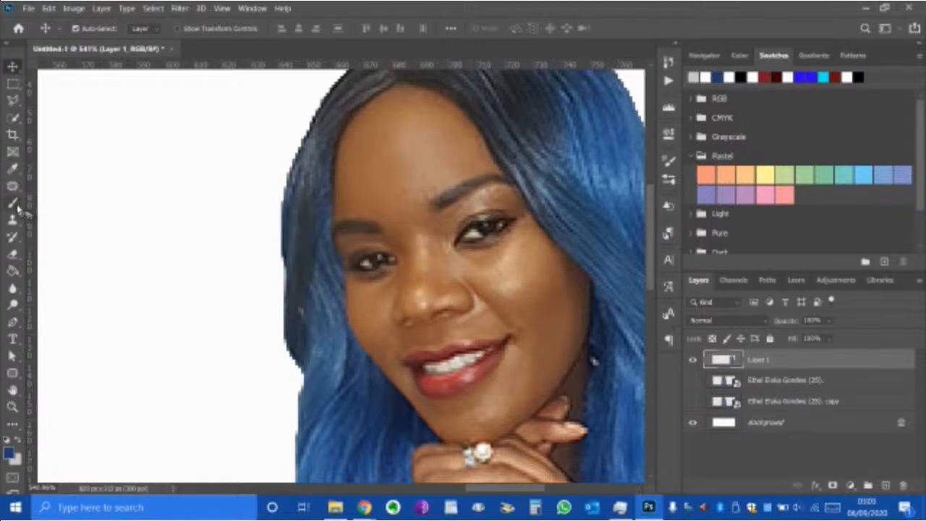
left_click(15, 195)
left_click(15, 192)
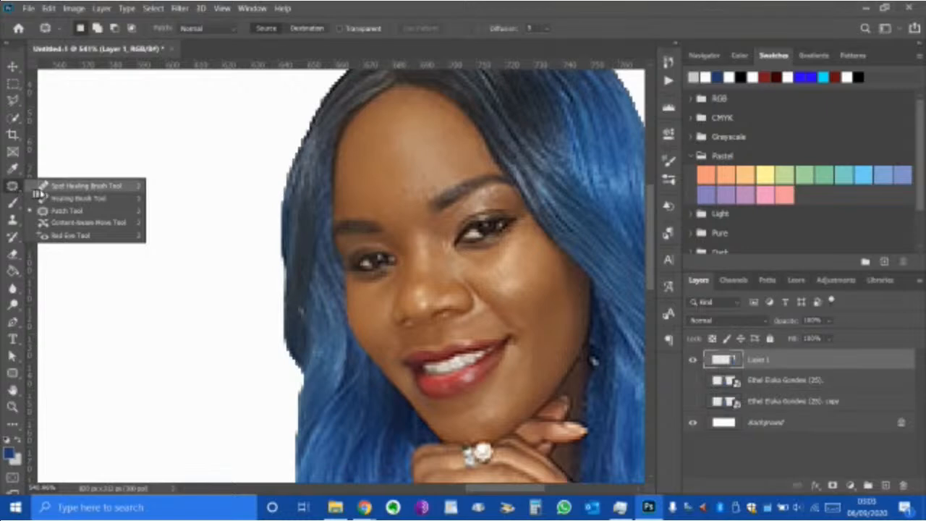
left_click(46, 188)
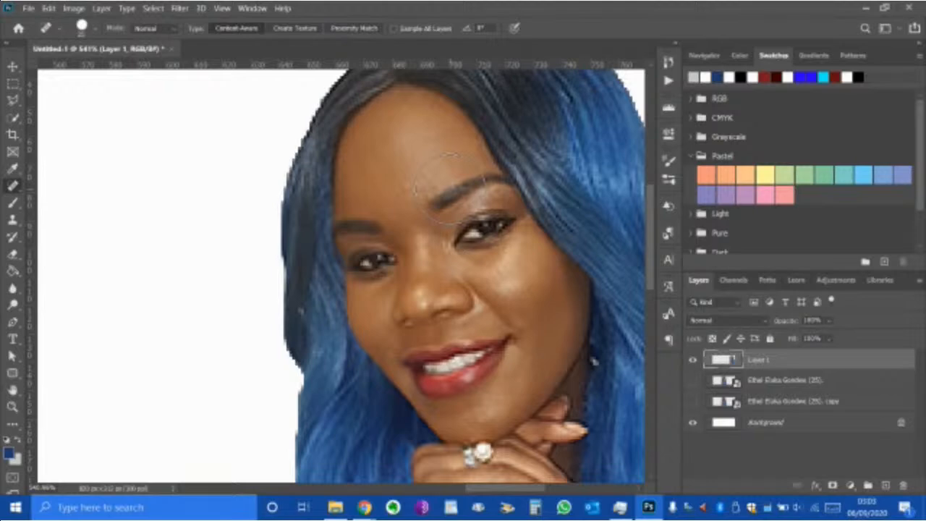
key("bracketleft")
key("bracketleft")
key("bracketleft")
key("bracketleft")
left_click(437, 198)
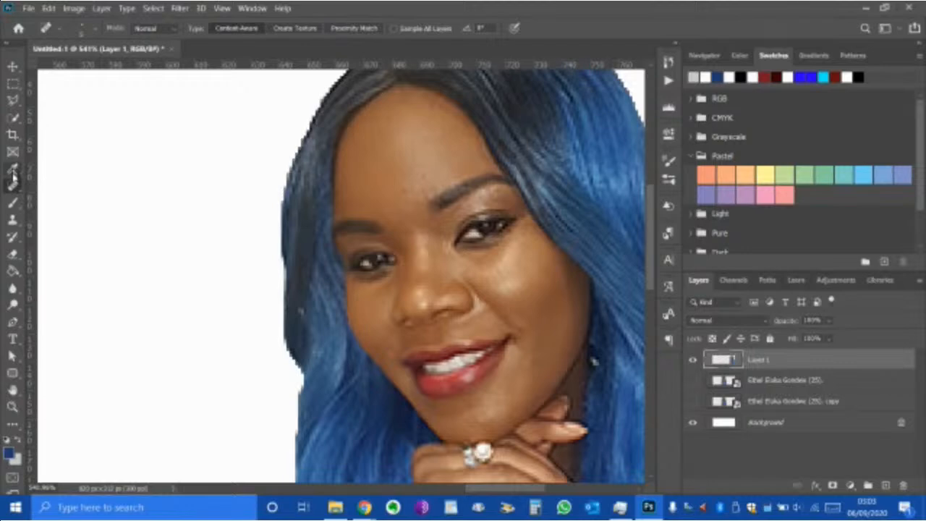
- Remove the small dark spots on the forehead above and between the eyebrows with the Spot Healing Brush
right_click(15, 190)
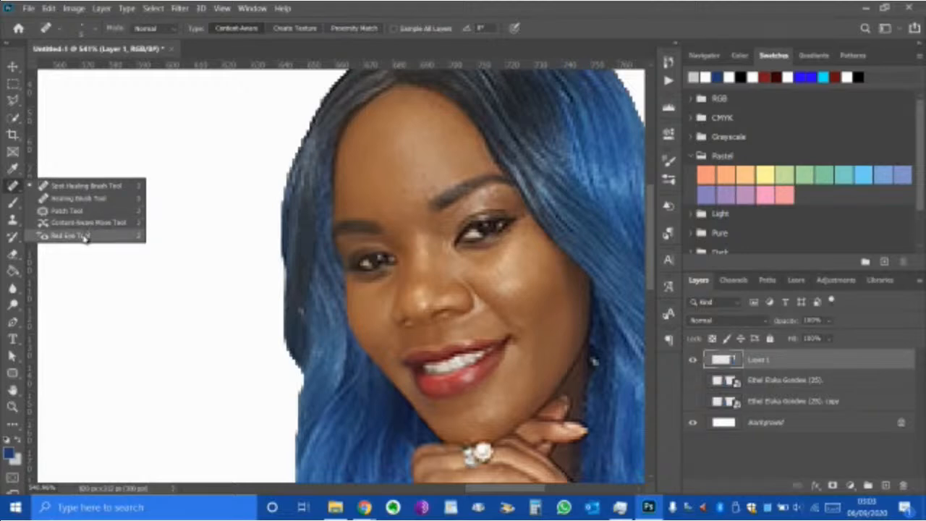
left_click(77, 190)
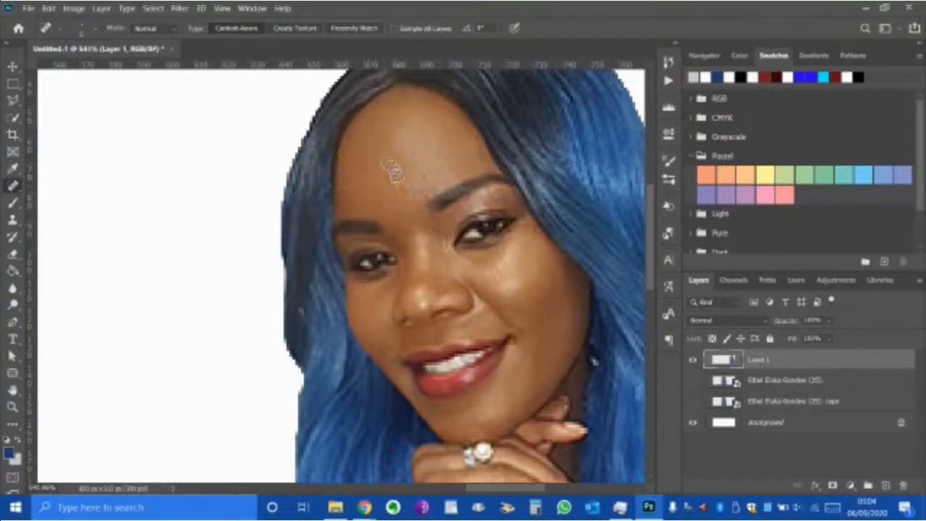
scroll(408, 184, "up", 2)
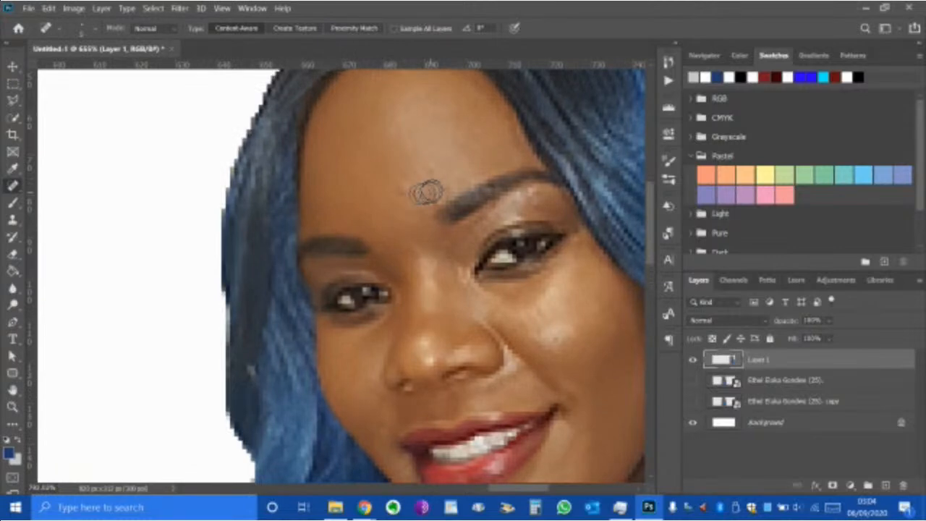
left_click(403, 190)
left_click(403, 187)
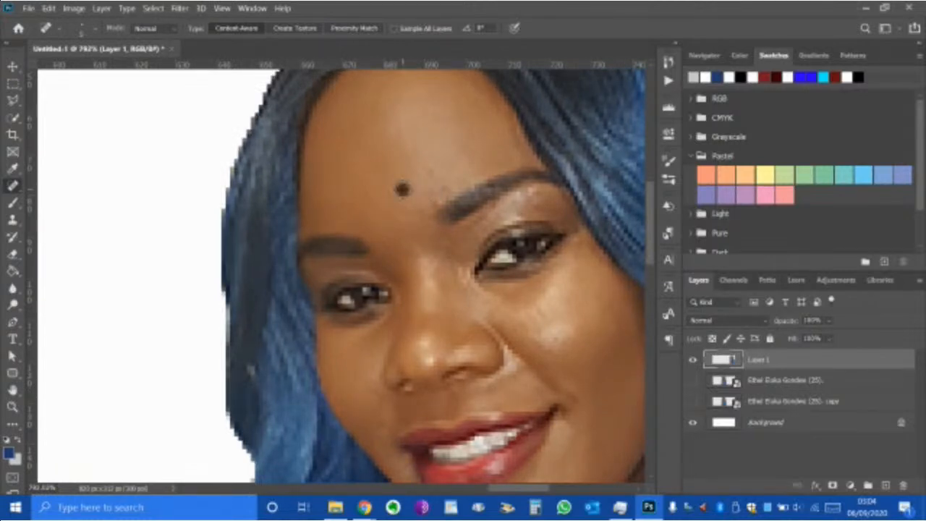
left_click(434, 167)
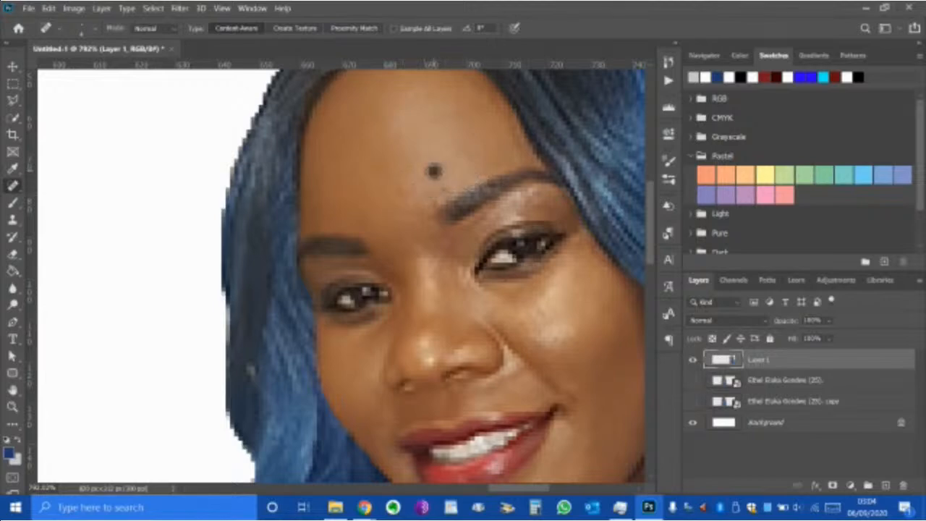
left_click(407, 196)
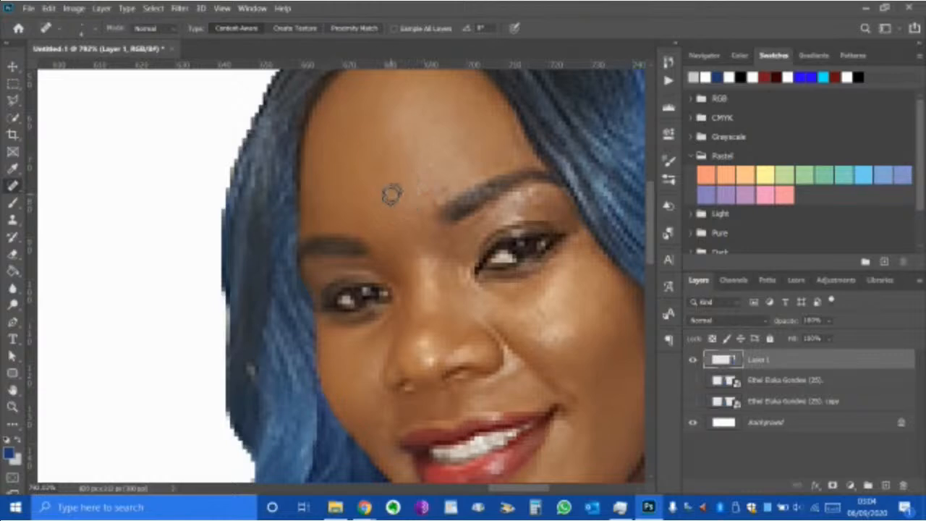
left_click(465, 138)
- Examine the retouched face, the whole figure and its placement on the full banner
scroll(425, 199, "down", 2)
scroll(424, 199, "down", 3)
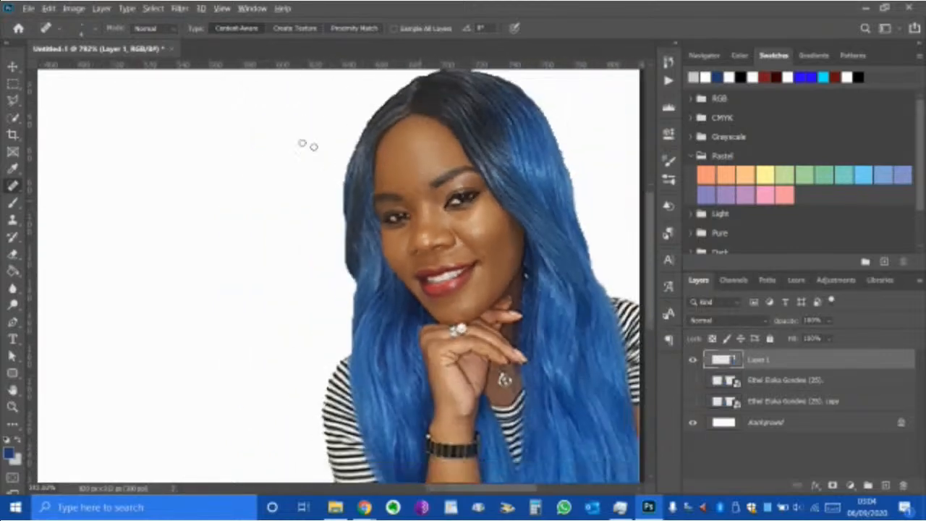
left_click(12, 67)
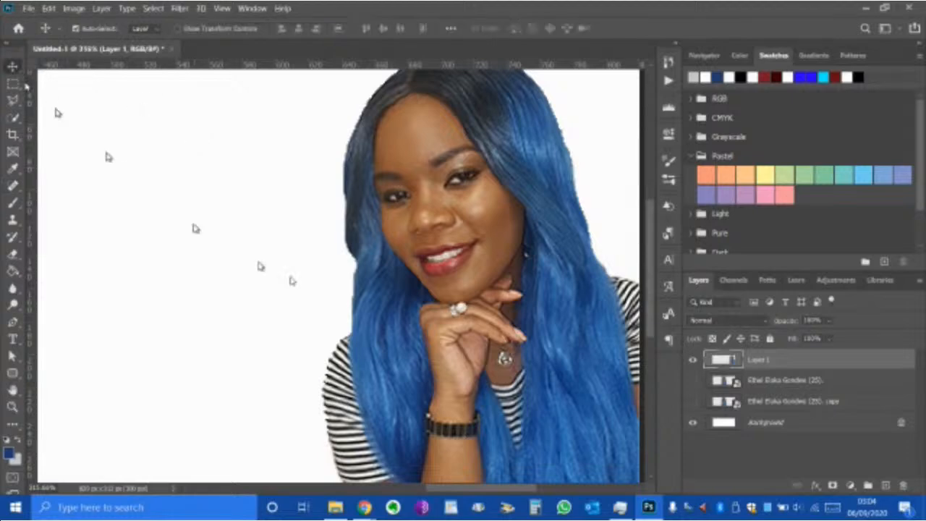
scroll(373, 317, "down", 3)
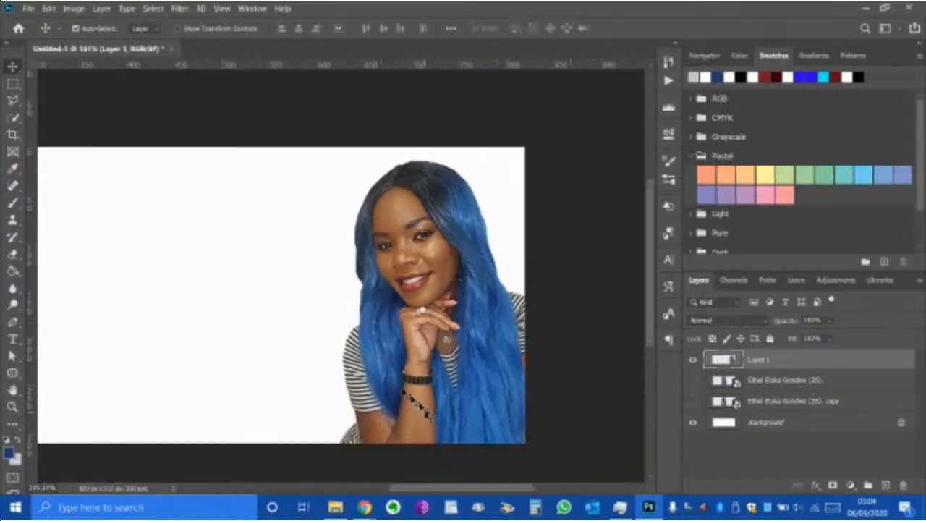
left_click_drag(451, 490, 438, 490)
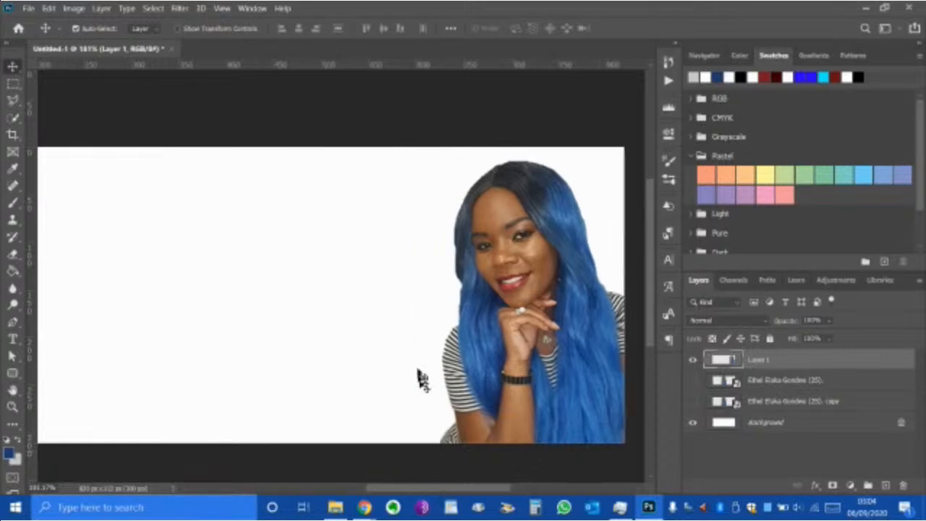
scroll(420, 368, "down", 2)
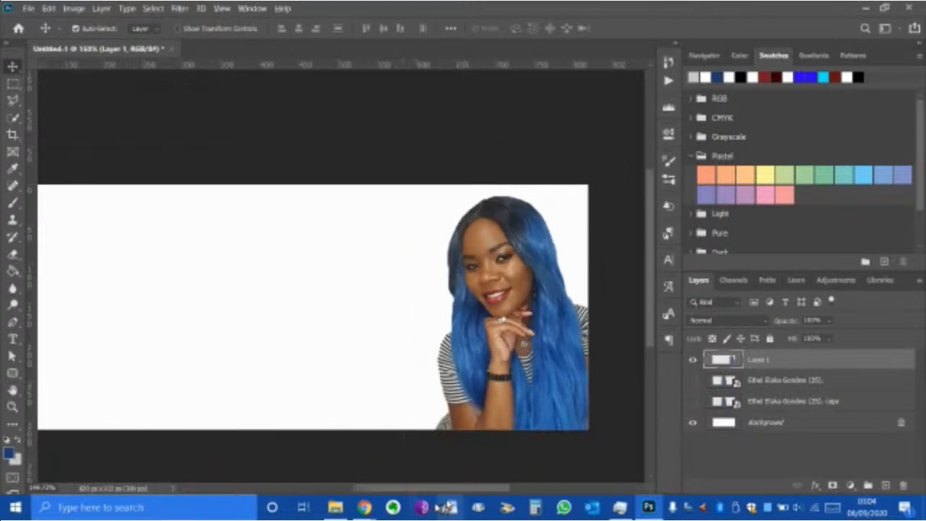
left_click_drag(449, 492, 426, 491)
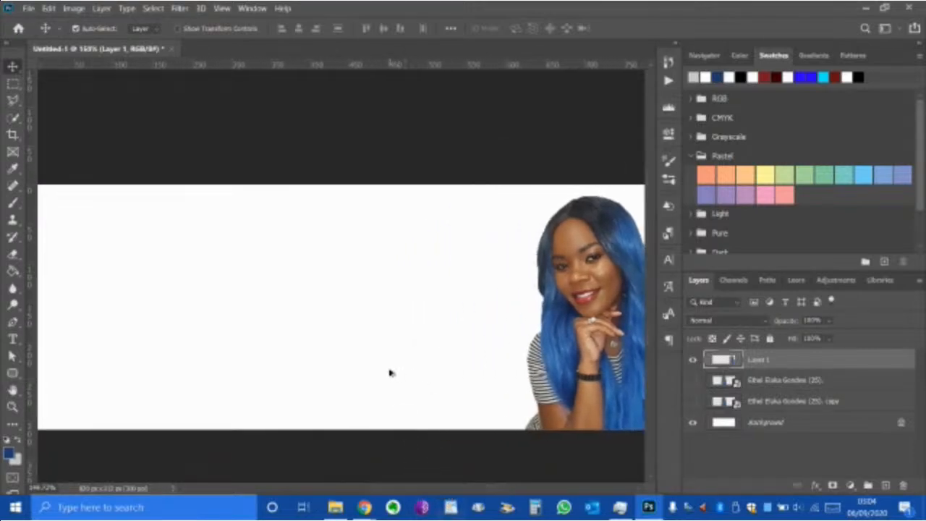
scroll(389, 372, "down", 1)
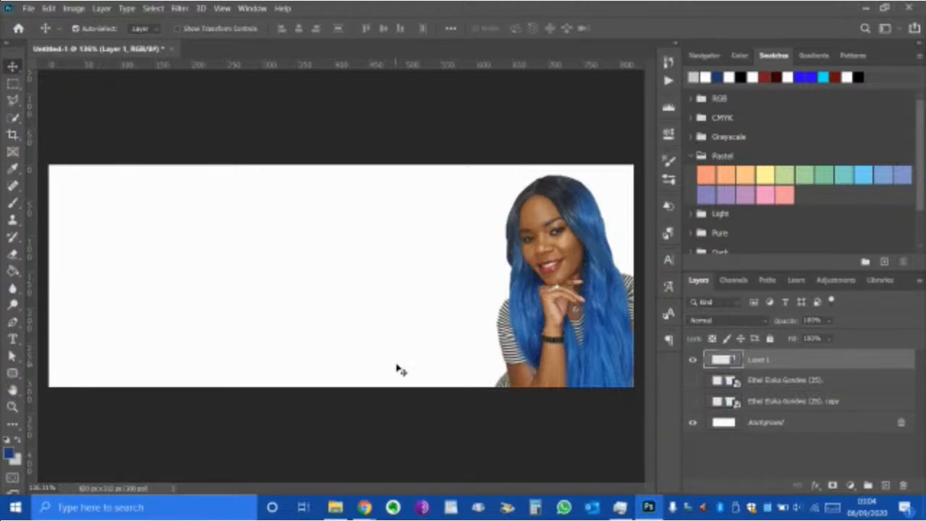
- Draw an unfilled rectangle shape of about 822 x 313 px around the entire banner canvas
left_click(16, 378)
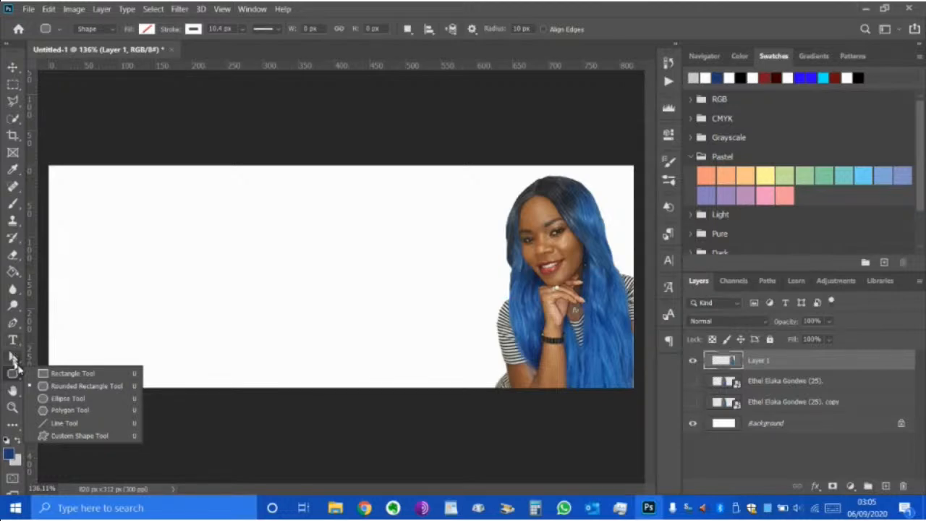
left_click(63, 374)
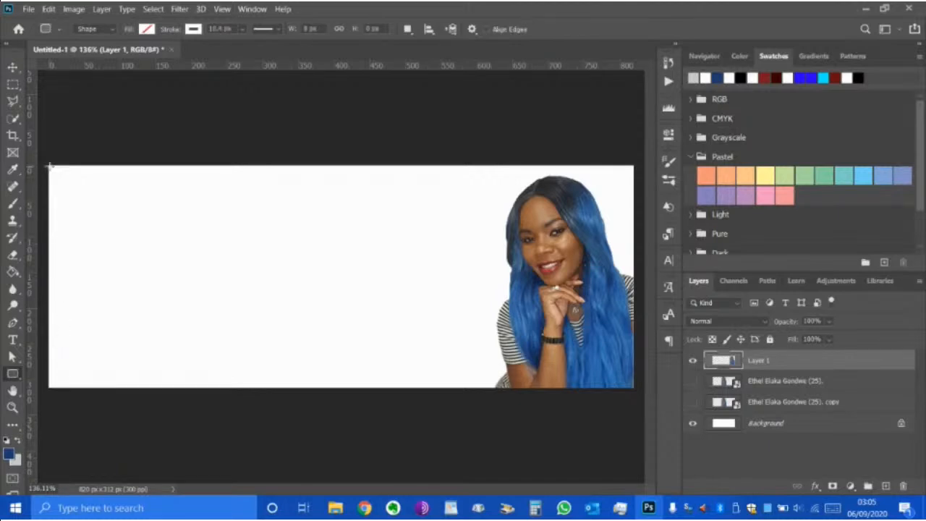
left_click_drag(49, 165, 634, 388)
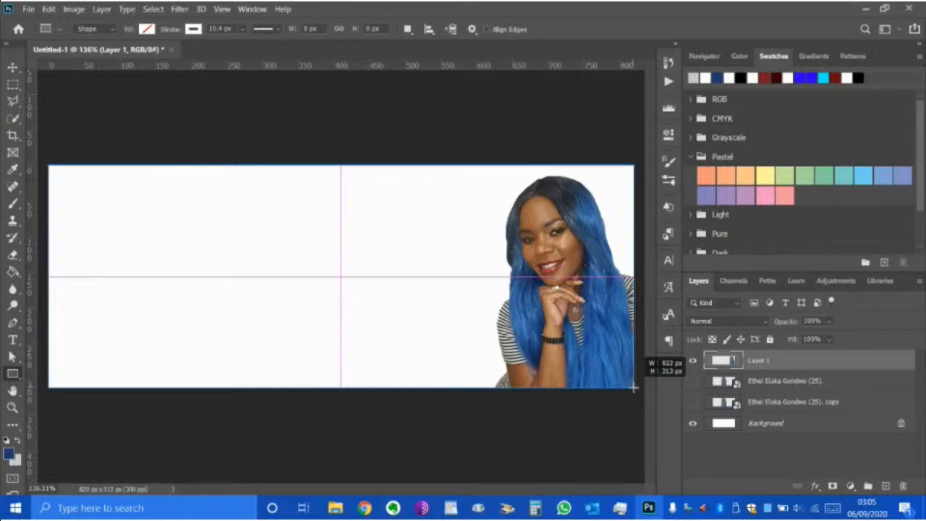
left_click_drag(634, 388, 633, 387)
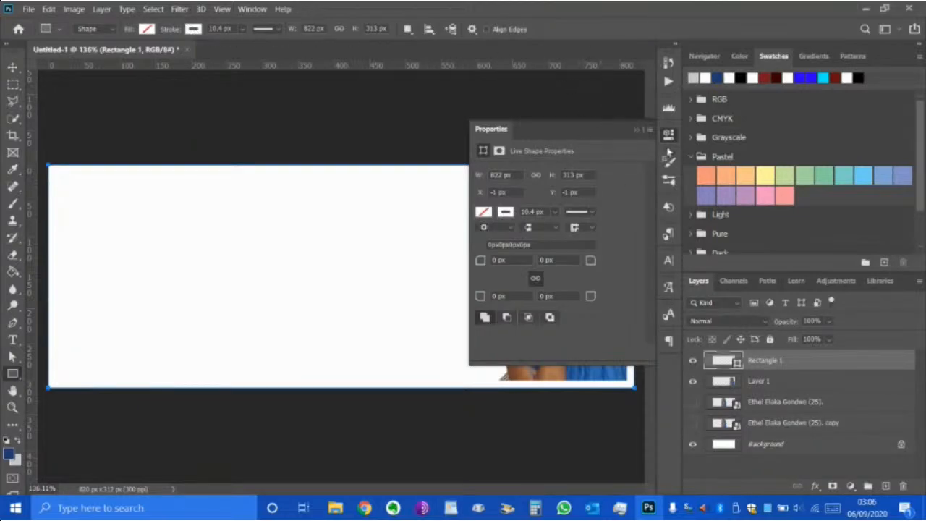
left_click(643, 130)
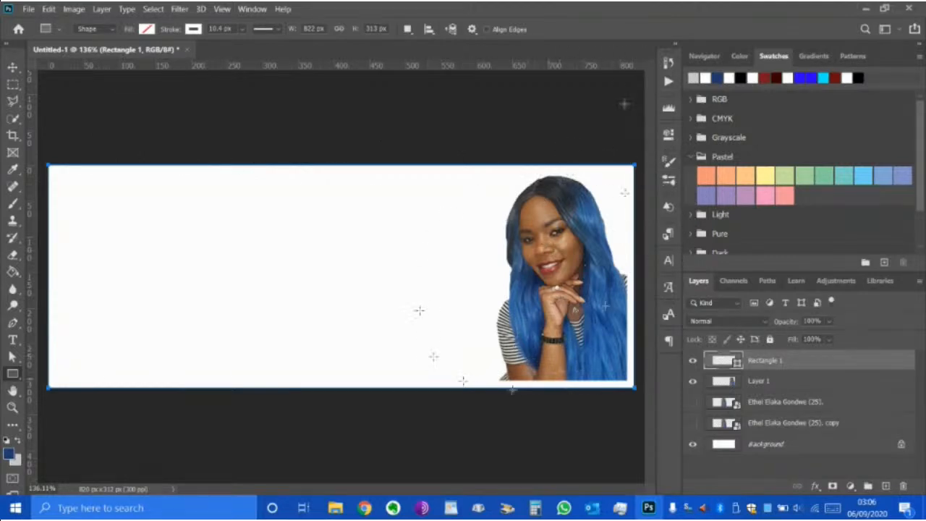
- Set the rectangle's stroke colour to the blue 3874ae sampled from the woman's hair
left_click(194, 29)
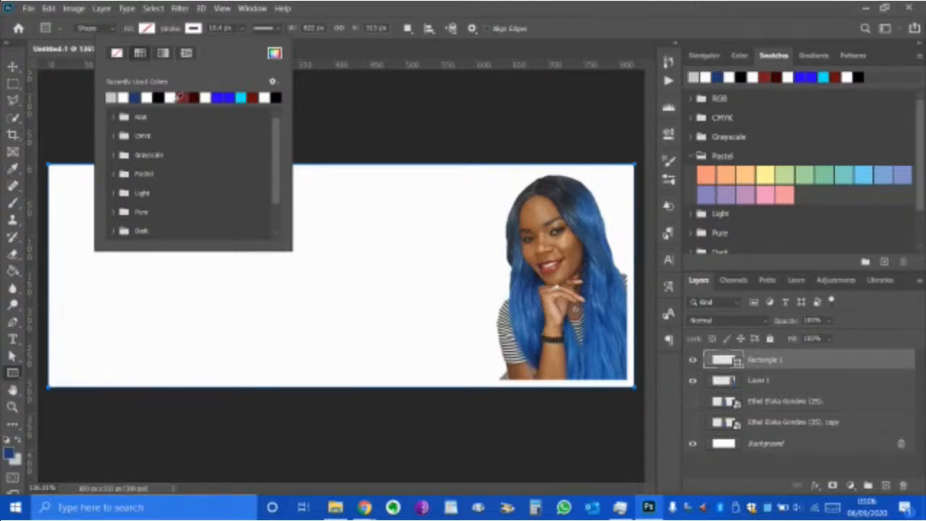
left_click(274, 53)
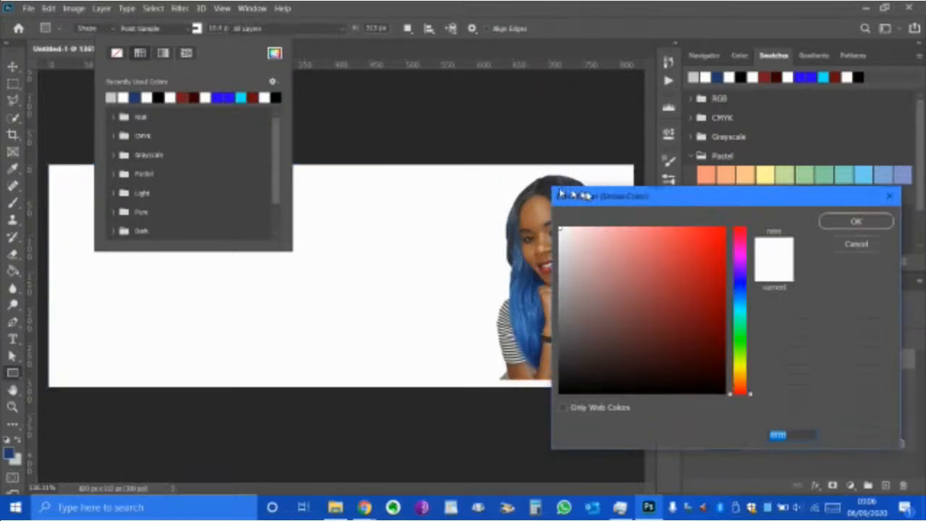
left_click_drag(696, 202, 194, 153)
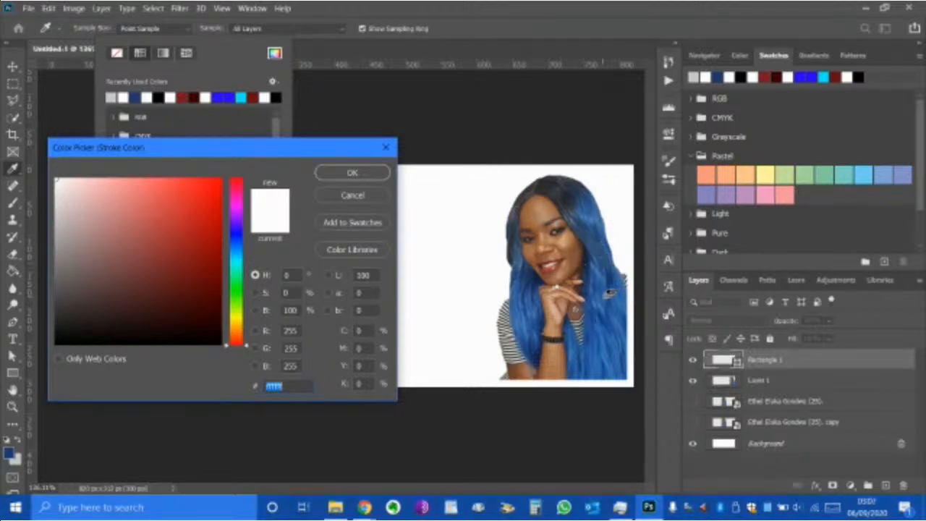
left_click(602, 296)
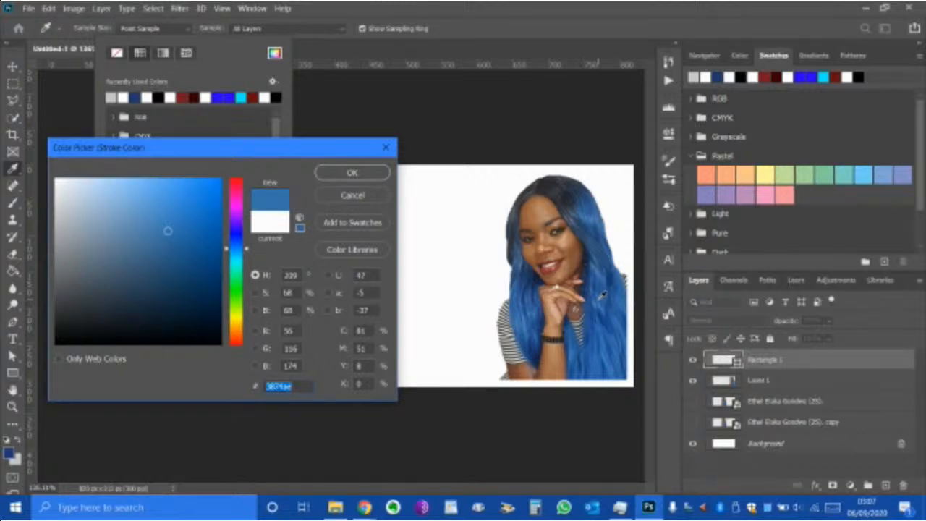
left_click(374, 177)
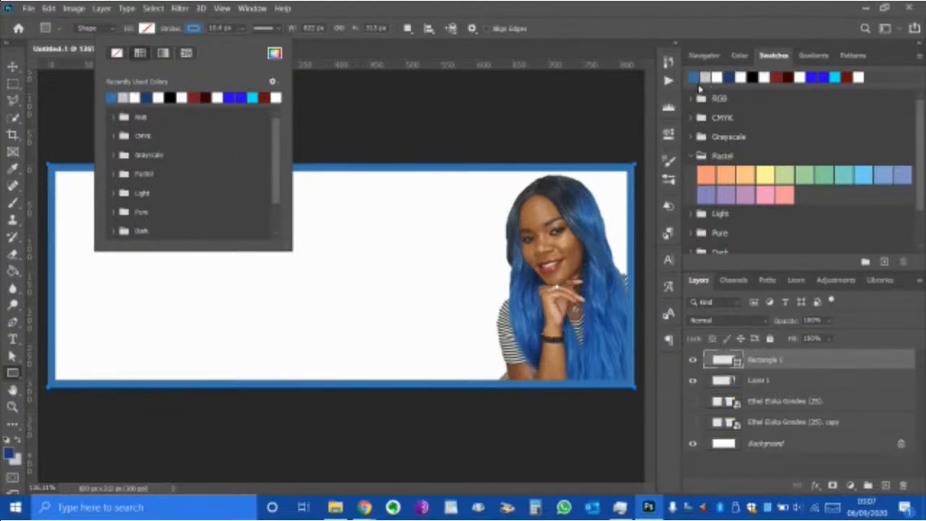
left_click(350, 15)
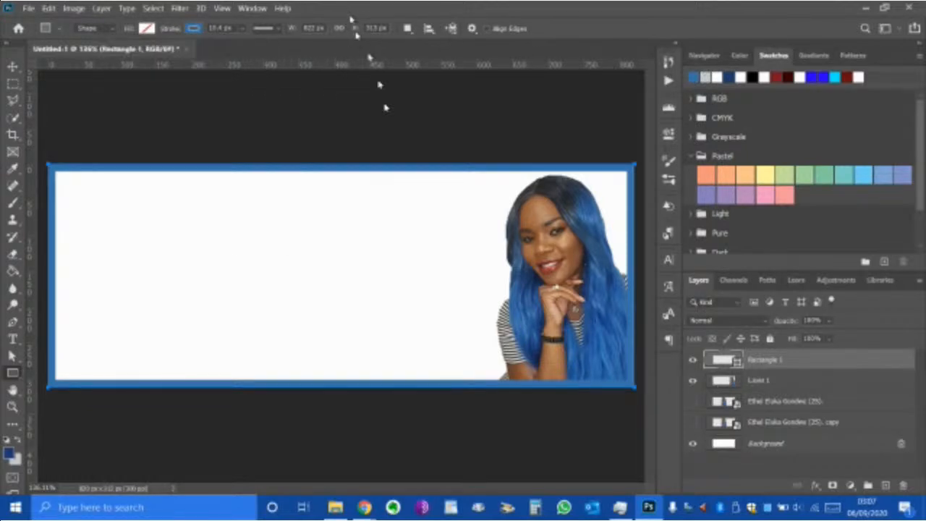
- Reduce the banner border rectangle's stroke width to about 5 px
left_click(15, 64)
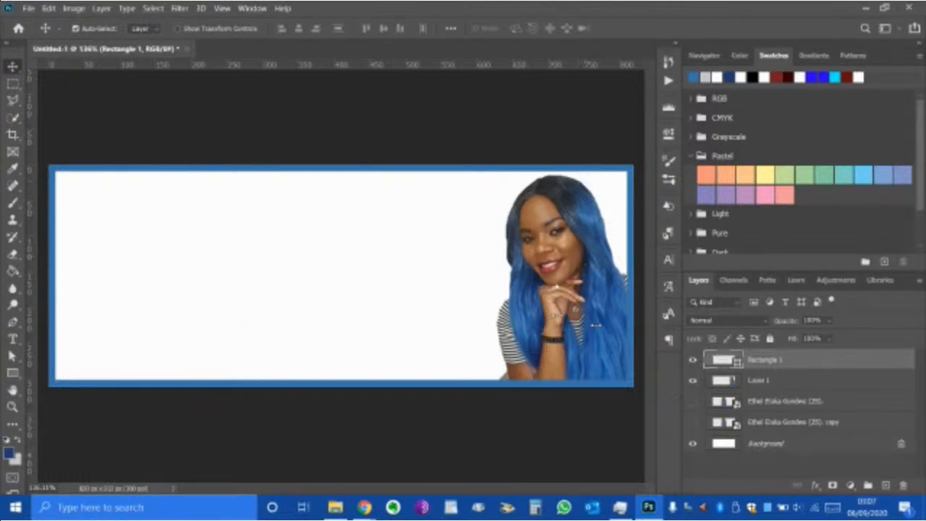
left_click(13, 372)
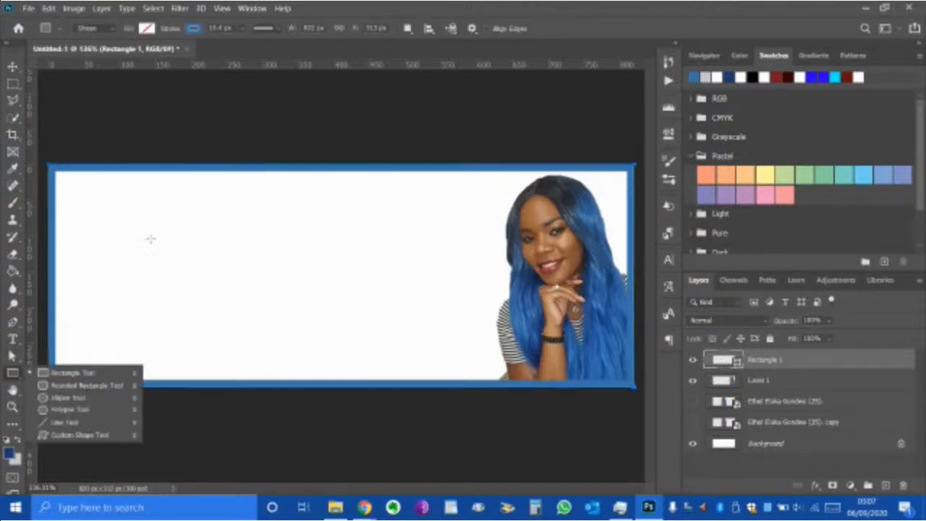
left_click(242, 34)
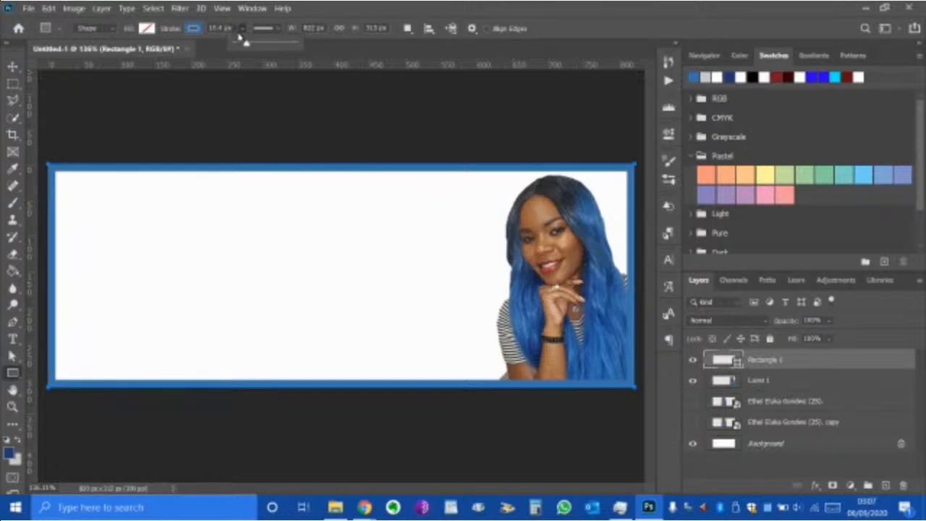
left_click_drag(245, 47, 246, 47)
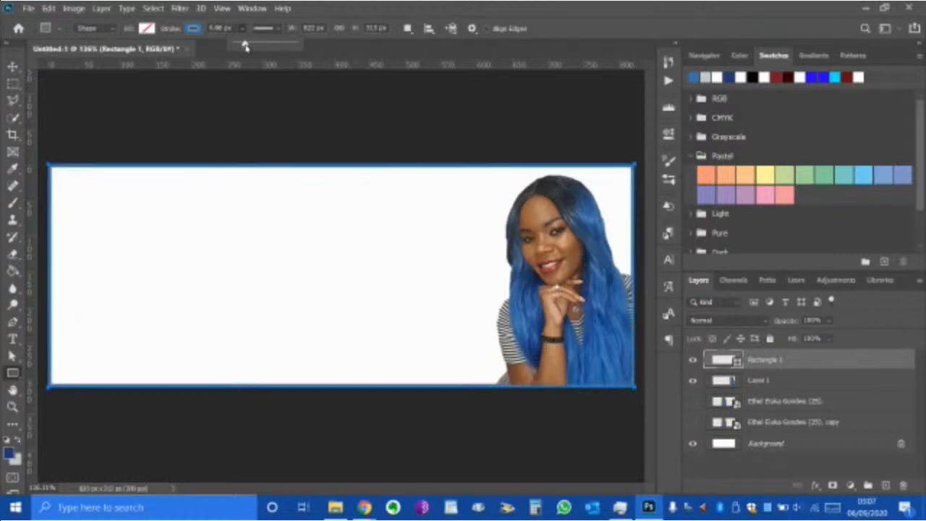
- Draw an unfilled blue-stroked rectangle of about 819 x 42 px across the full width of the banner's lower part
left_click(370, 14)
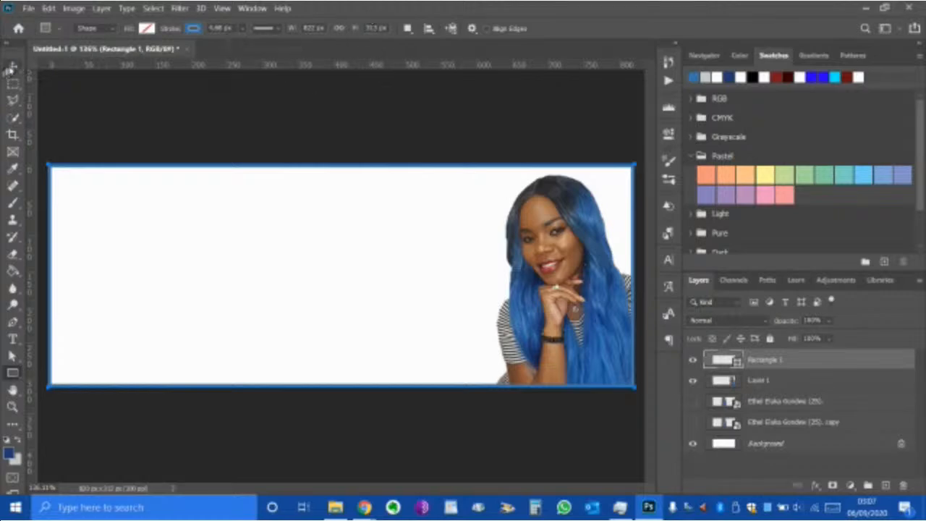
left_click(12, 66)
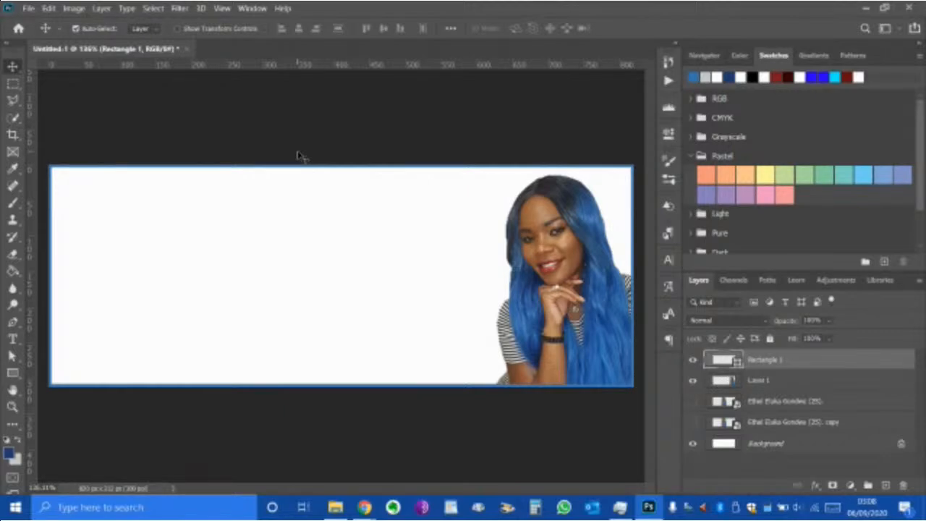
left_click(13, 373)
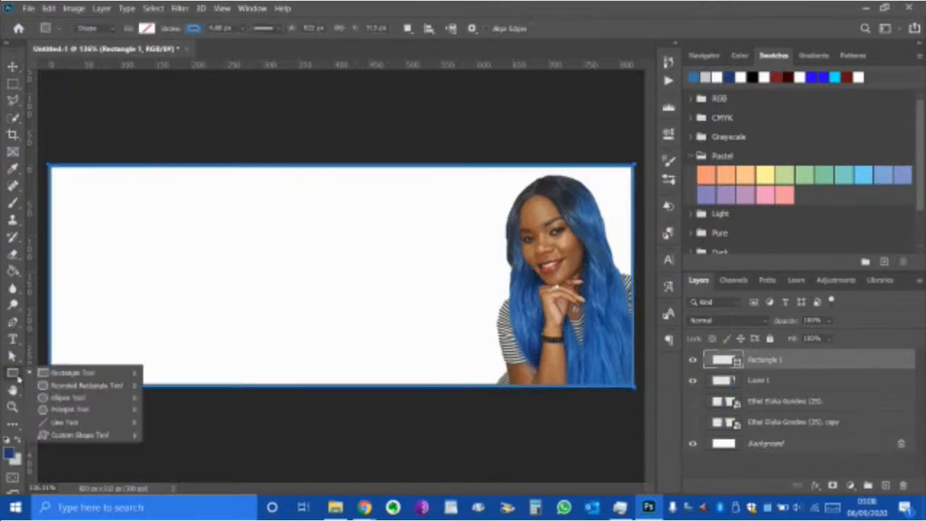
left_click(453, 16)
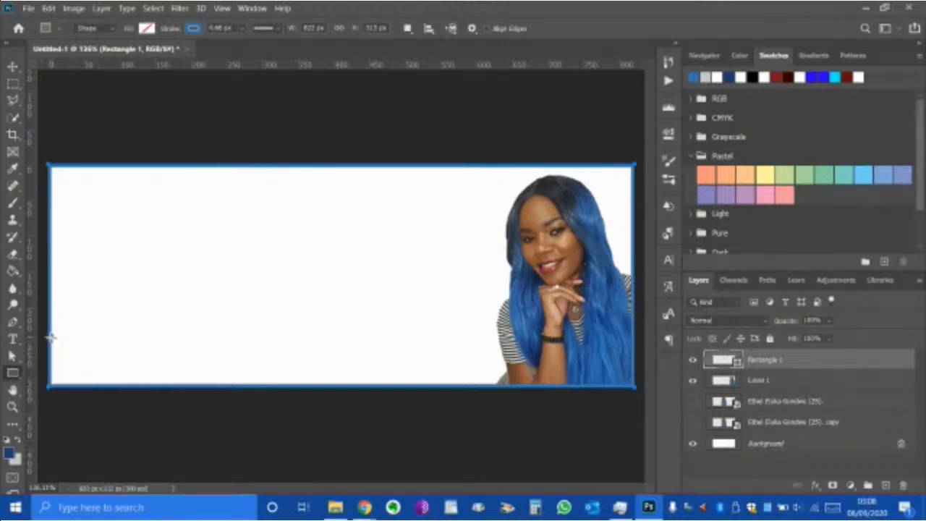
left_click_drag(49, 332, 501, 362)
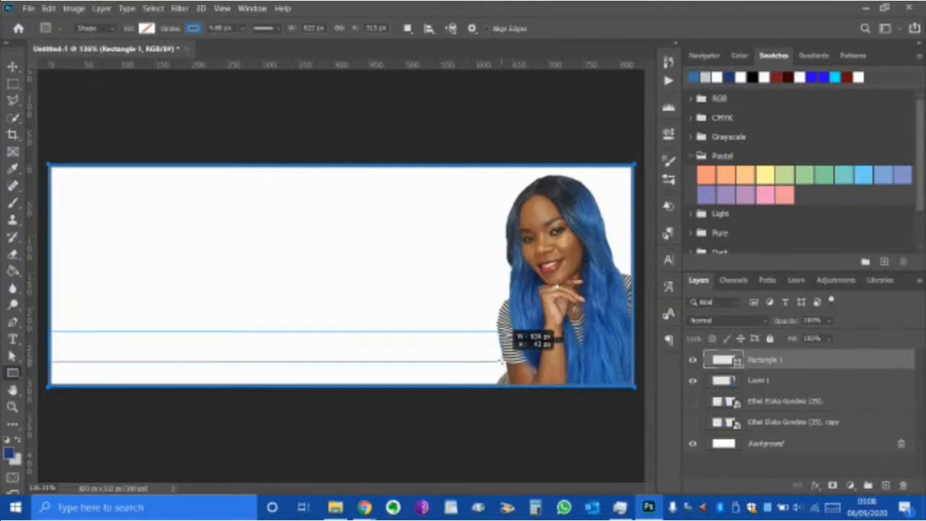
left_click_drag(501, 361, 632, 361)
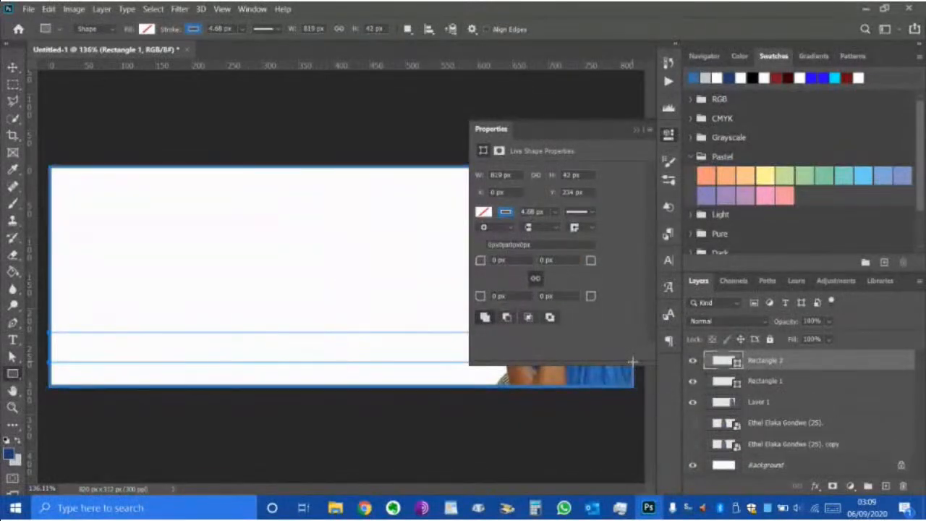
left_click(640, 131)
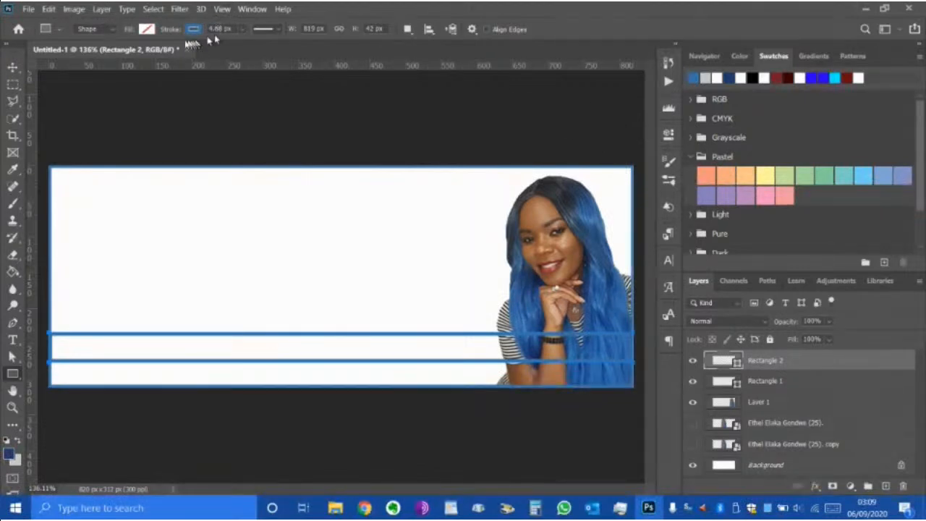
- Fill the new horizontal rectangle with the recently used border blue
left_click(147, 30)
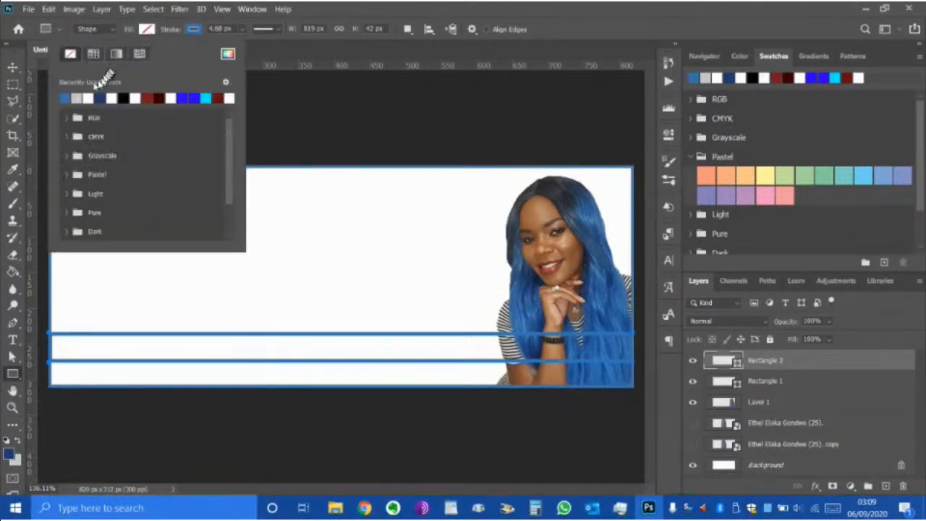
left_click(67, 97)
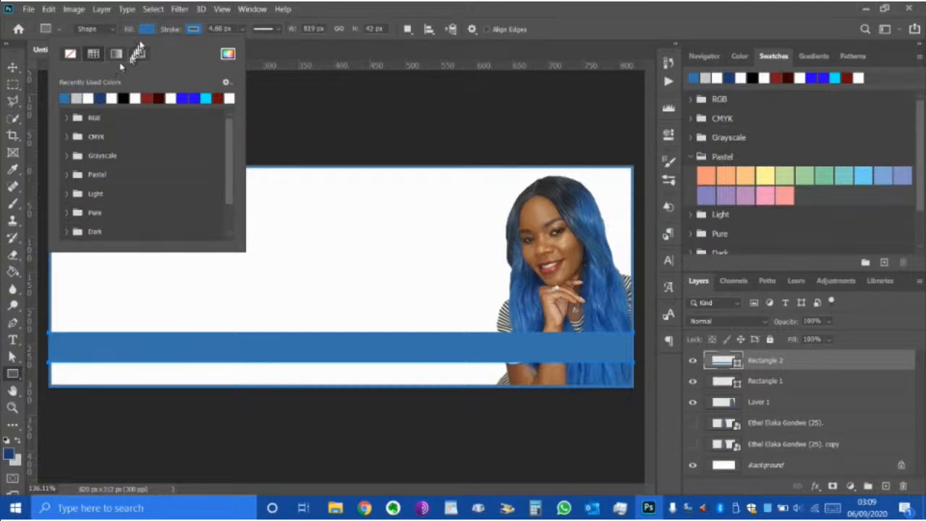
left_click(408, 16)
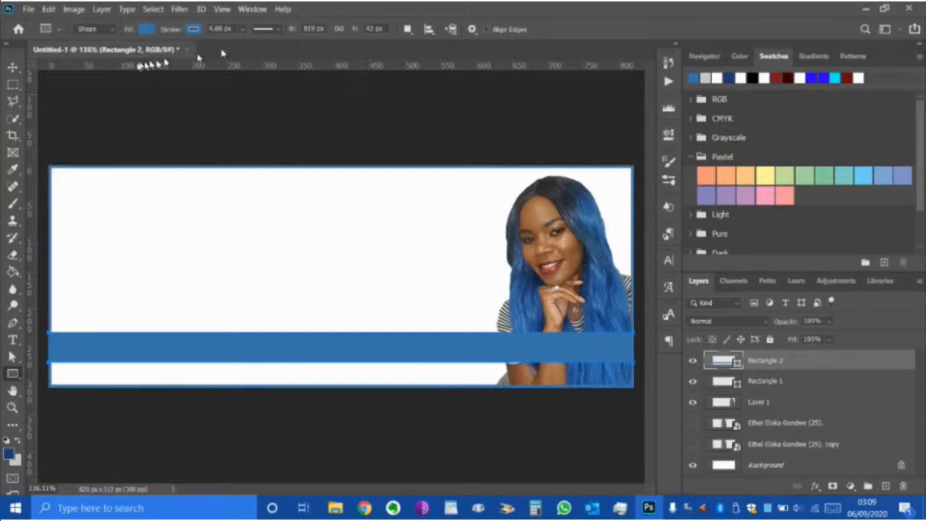
- Nudge the blue band down until only a narrow white strip remains between it and the bottom border
left_click(12, 69)
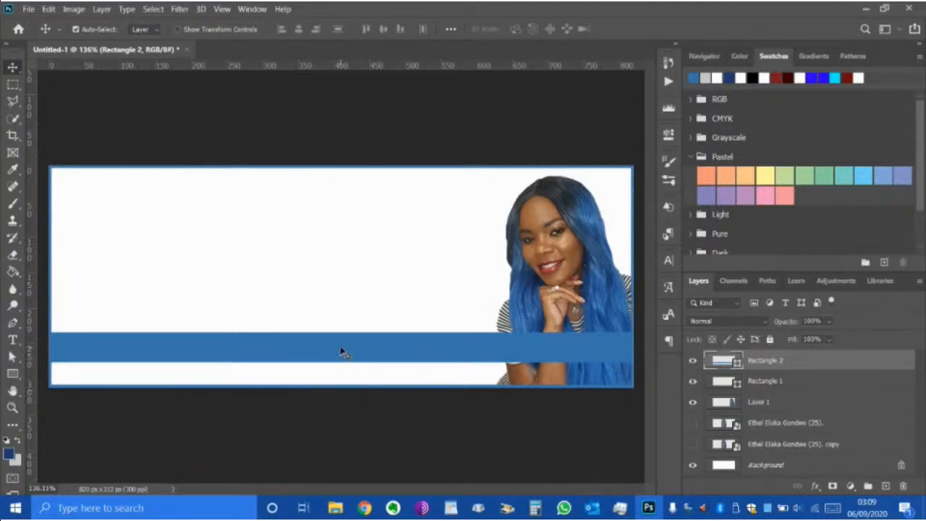
key("Down")
key("Down")
key("Down")
key("Down")
key("Down")
key("Down")
key("Down")
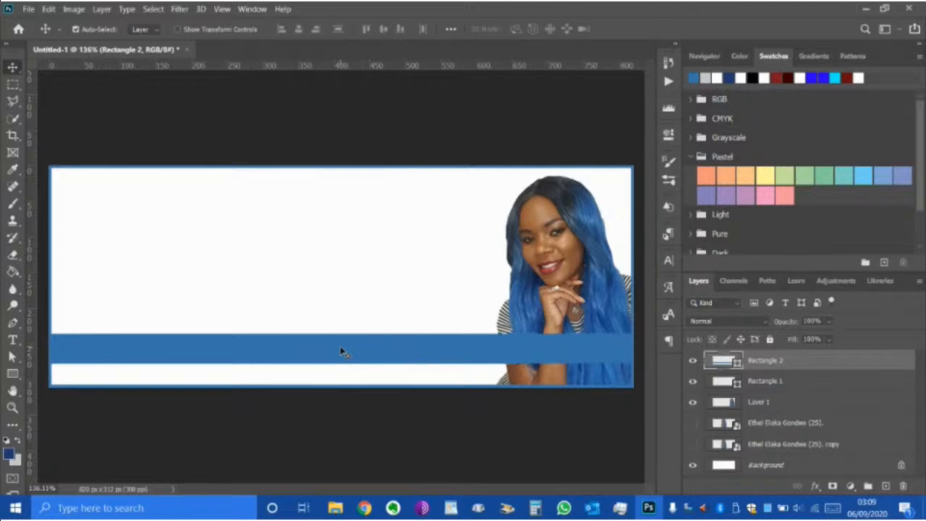
key("Down")
key("Down")
key("Down")
key("Down")
key("Down")
key("Down")
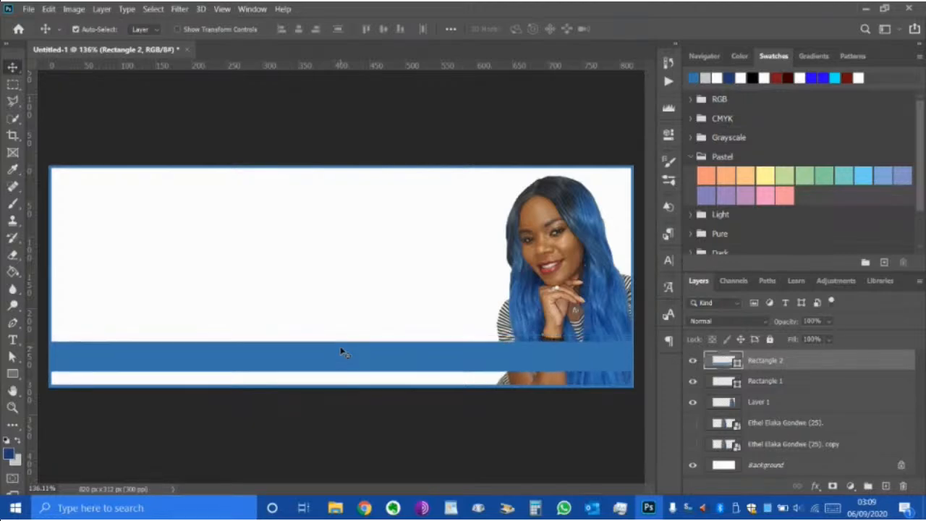
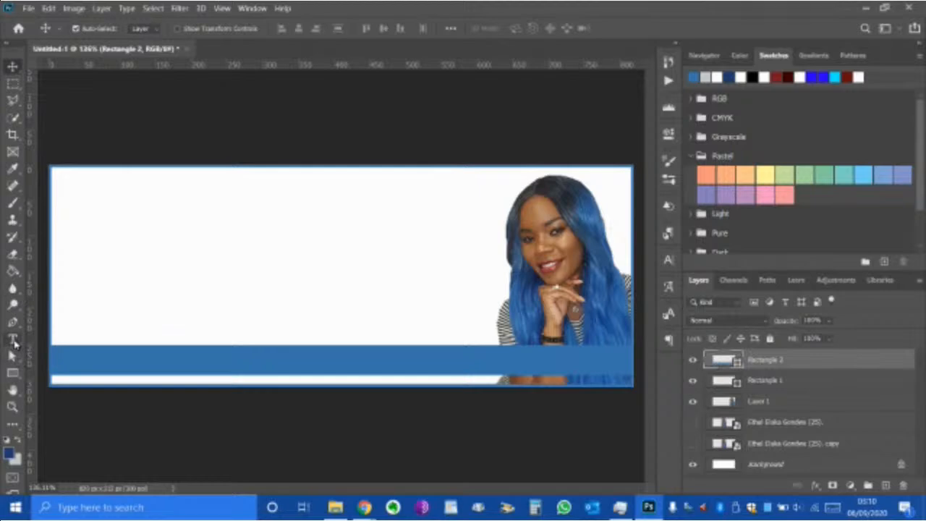
- Place a small Lorem Ipsum placeholder text in the middle of the white area beside the woman
left_click_drag(13, 341, 14, 342)
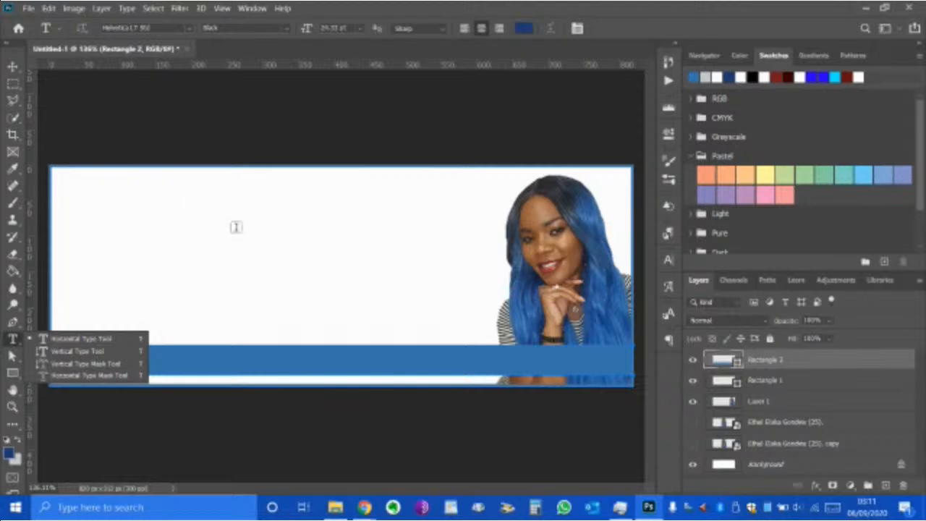
left_click(238, 232)
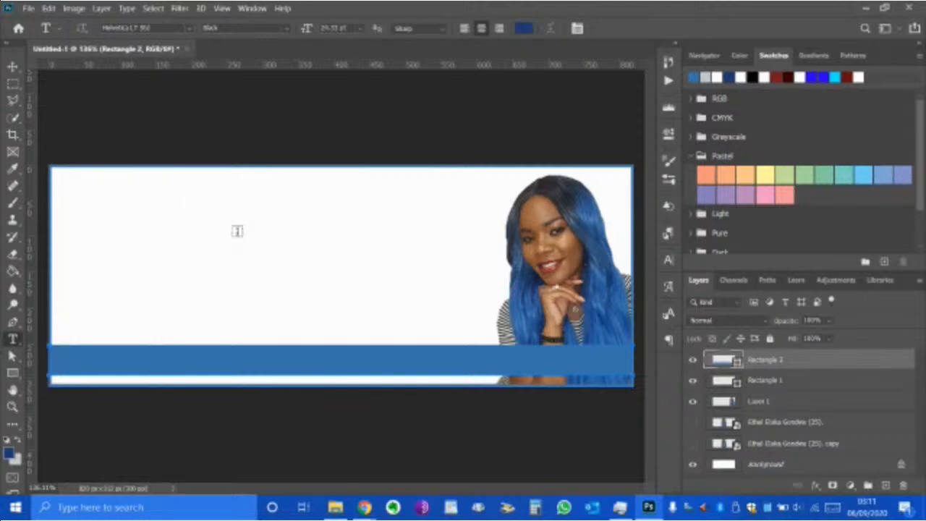
left_click(237, 232)
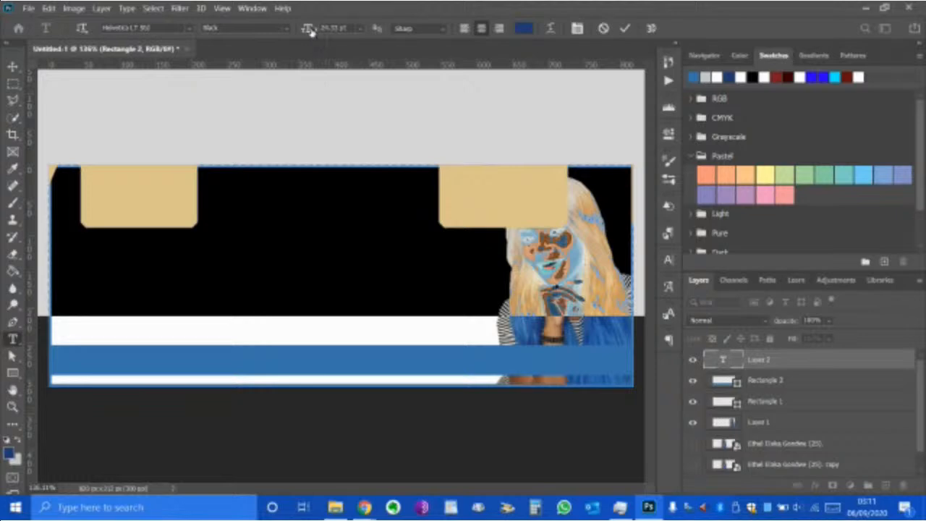
left_click_drag(309, 32, 278, 34)
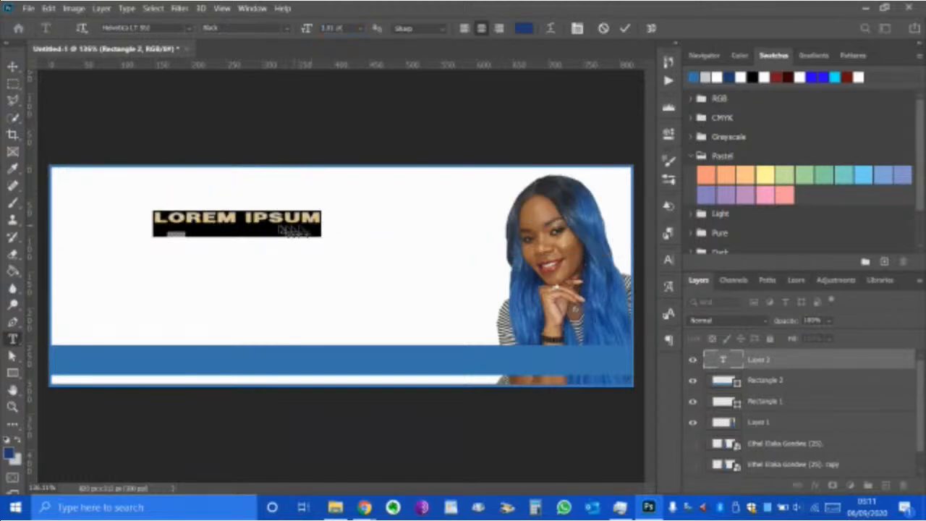
left_click(12, 67)
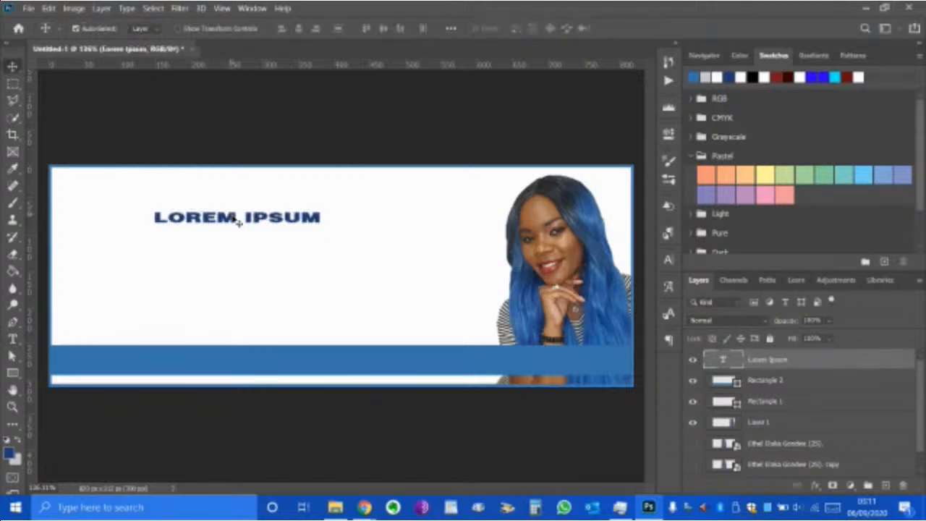
left_click_drag(239, 220, 240, 248)
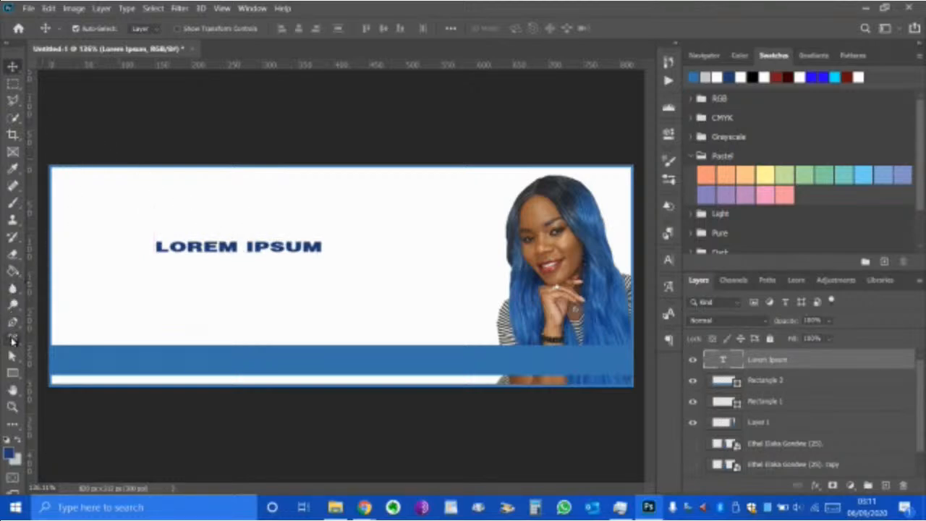
- Change the font of the Lorem Ipsum text to Montserrat Regular
left_click(15, 340)
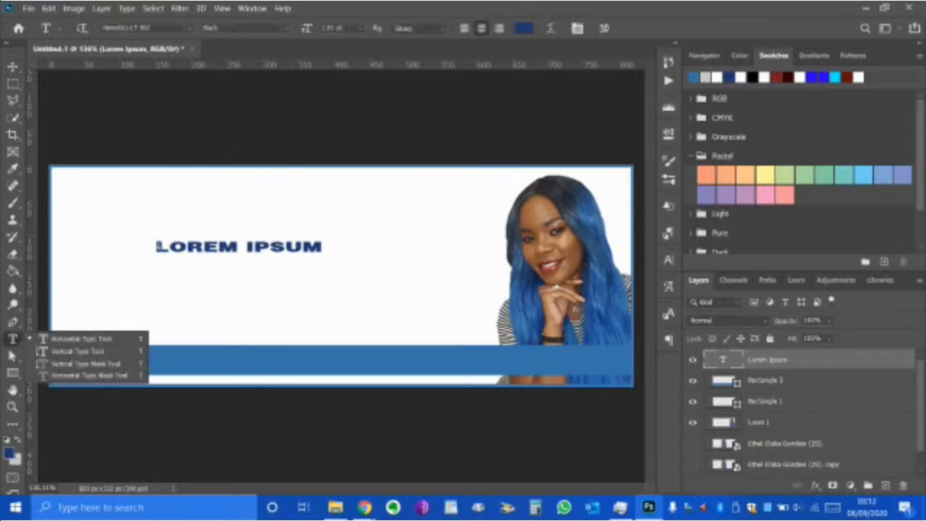
left_click_drag(159, 247, 353, 250)
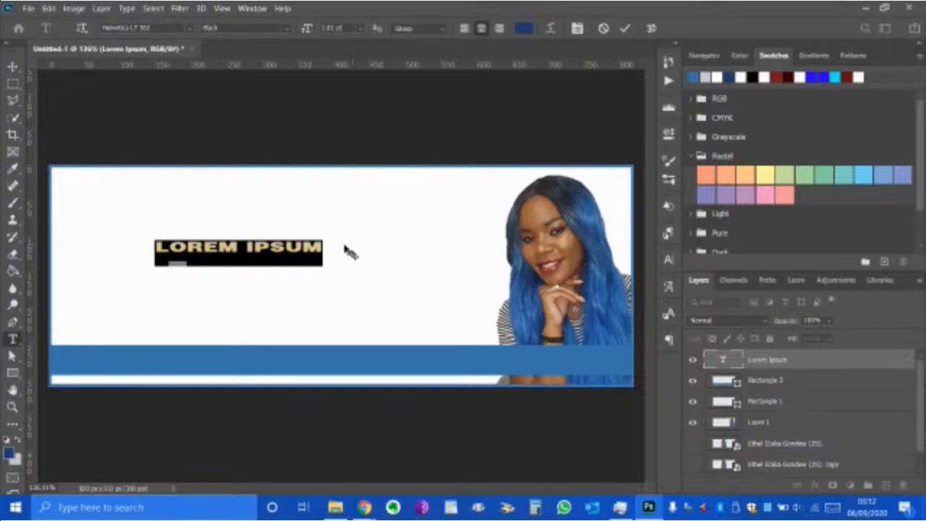
left_click(165, 28)
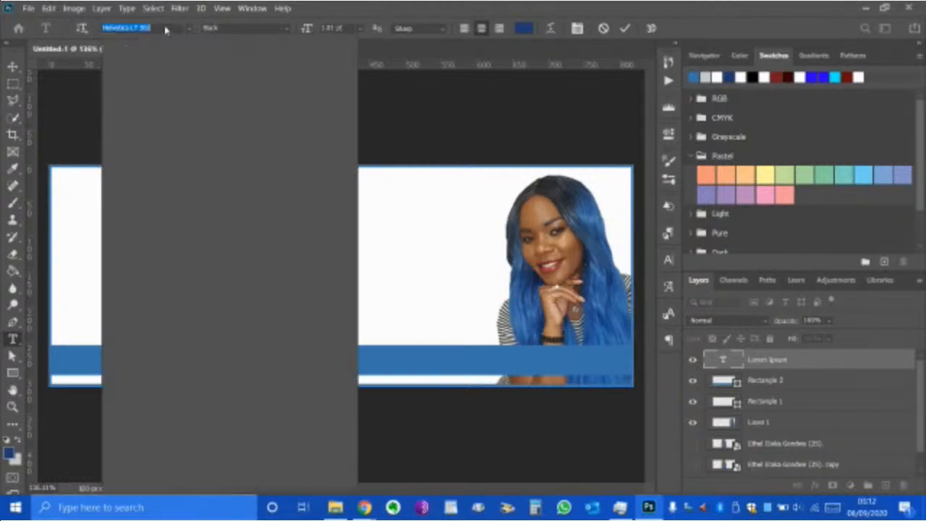
type("mon")
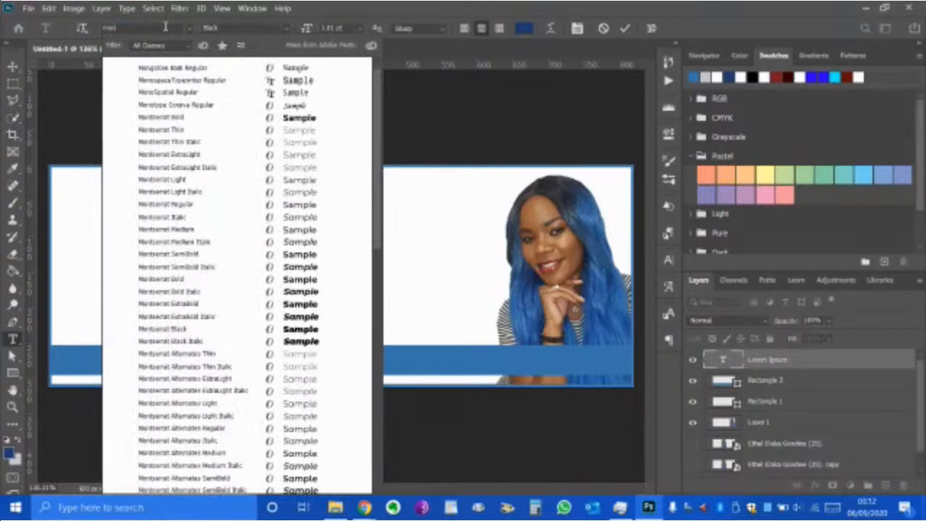
type("tserrat")
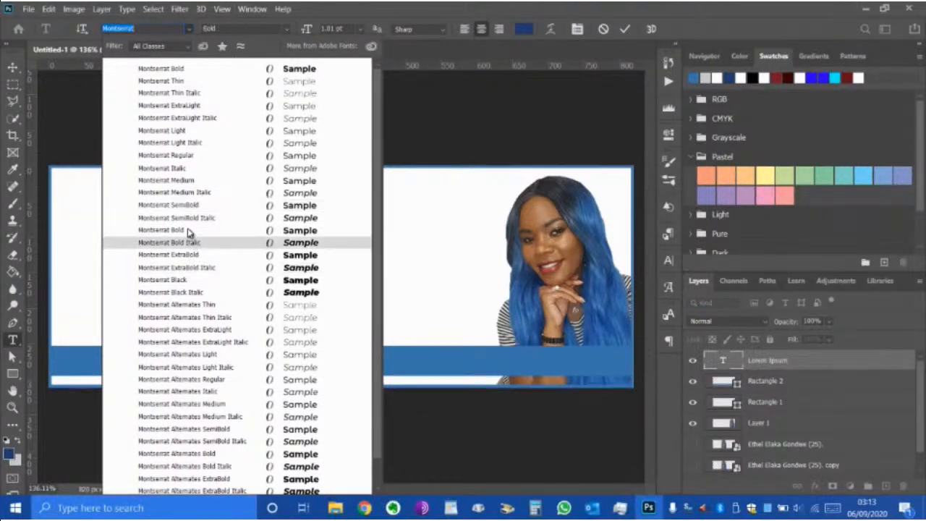
left_click(187, 156)
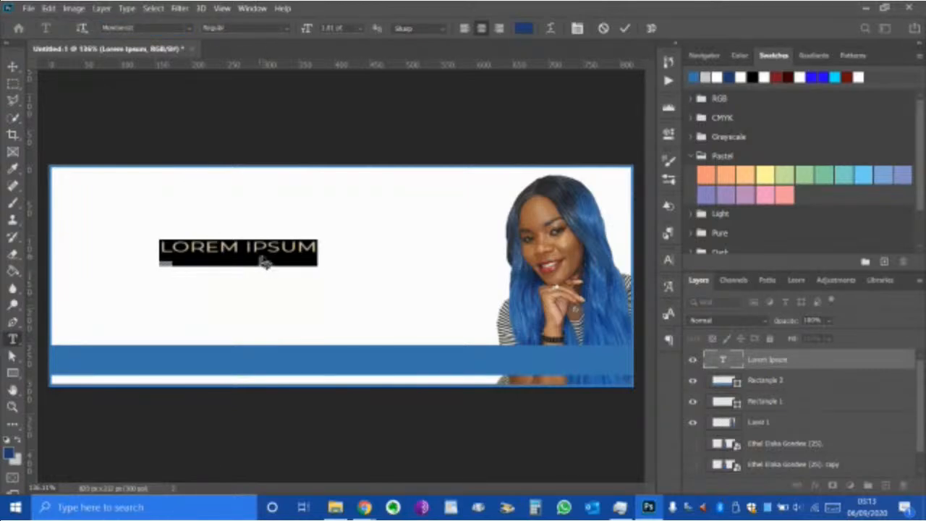
- Change the font of the Lorem Ipsum text to Helvetica LT Std Roman
scroll(264, 254, "up", 2)
scroll(263, 253, "up", 2)
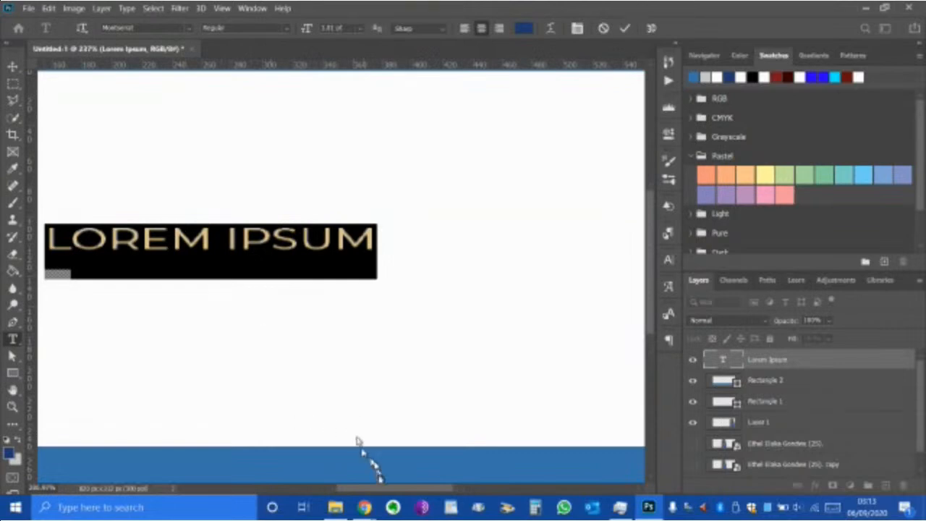
left_click_drag(381, 493, 368, 493)
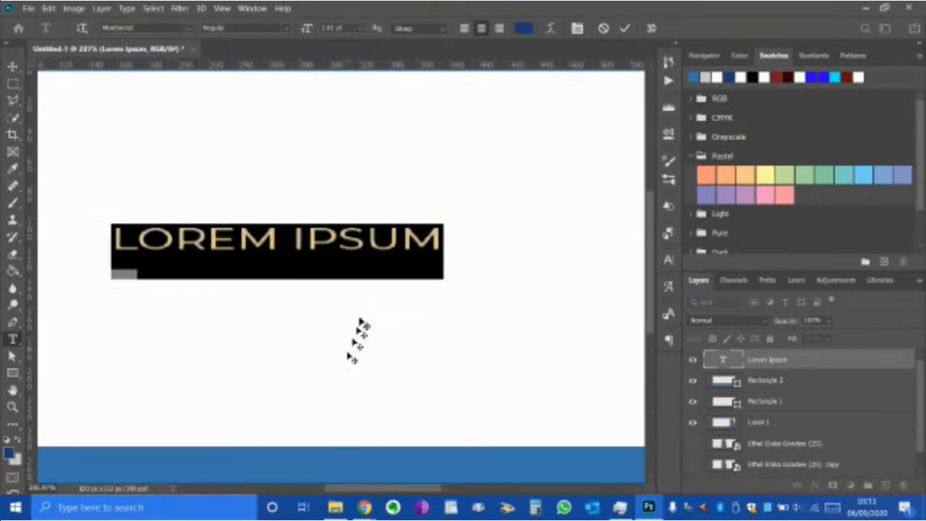
scroll(362, 297, "down", 2)
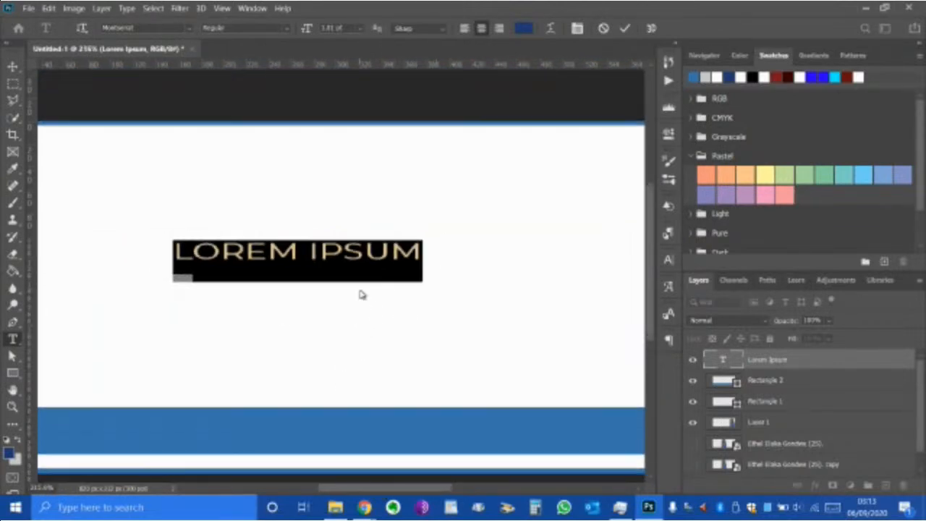
scroll(362, 295, "down", 1)
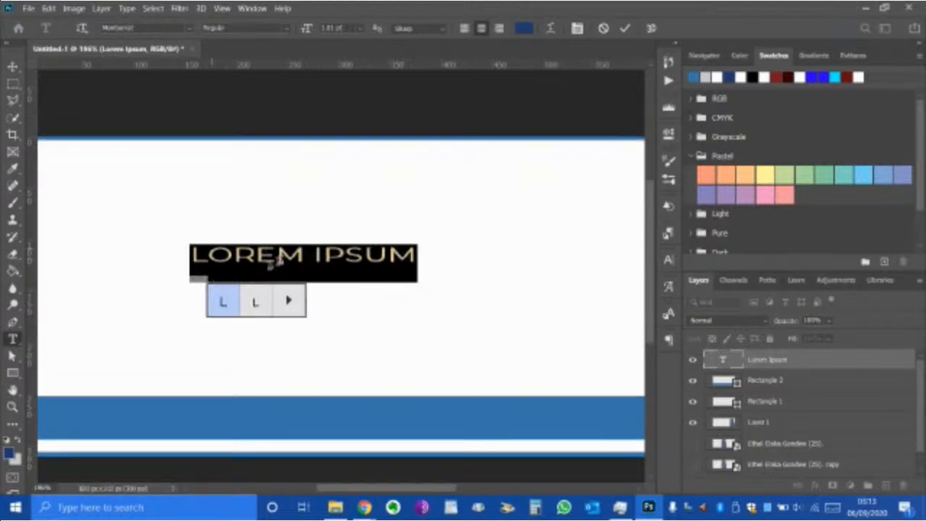
left_click(146, 28)
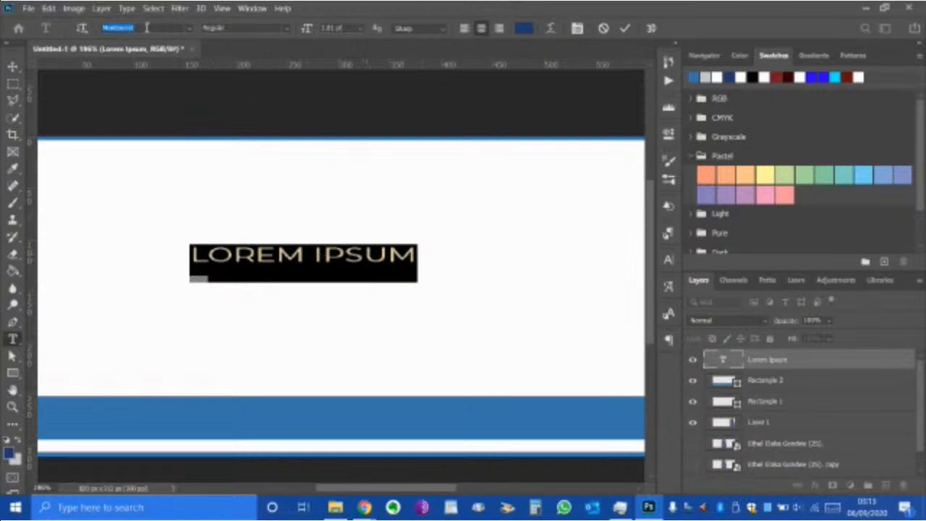
type("Helvetica Neue")
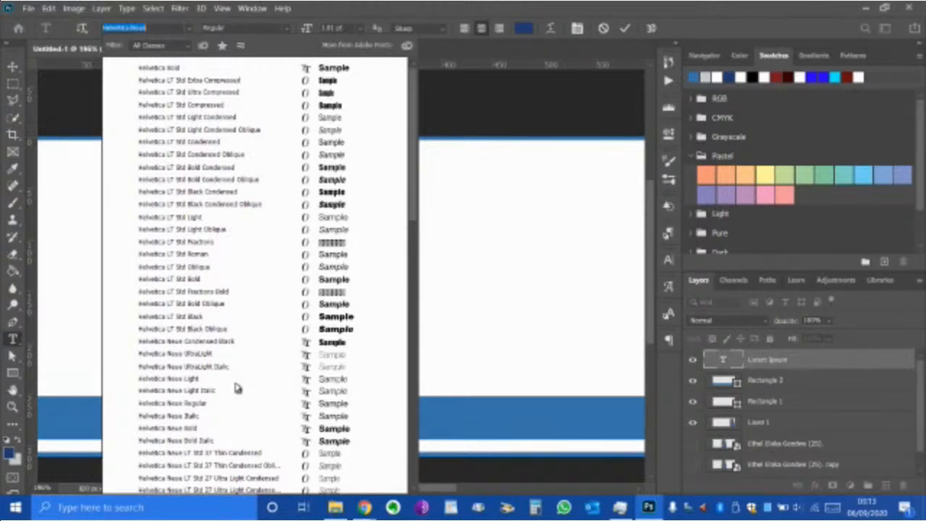
scroll(265, 293, "down", 7)
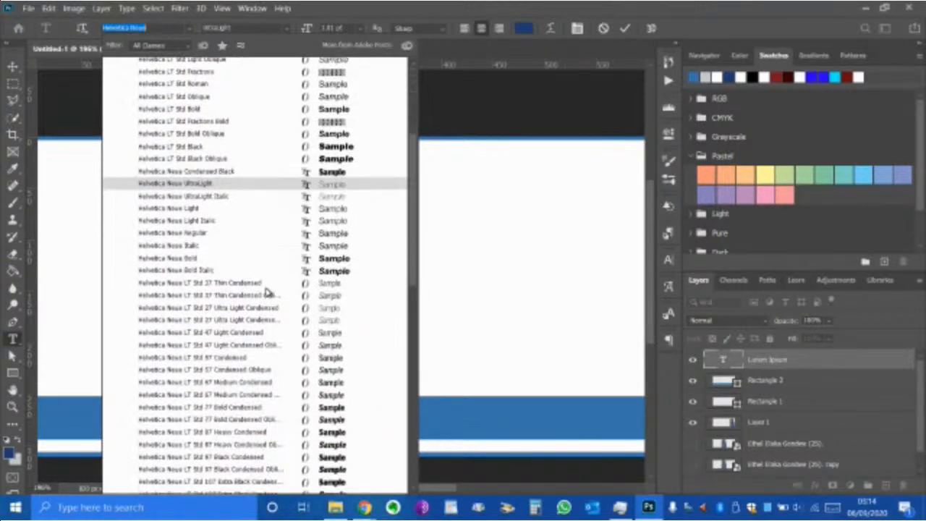
scroll(264, 293, "up", 6)
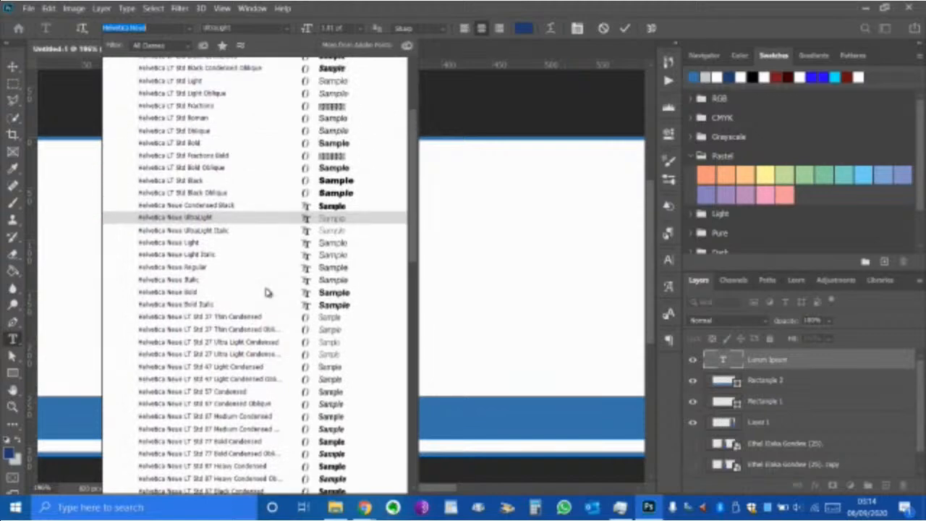
scroll(265, 294, "up", 1)
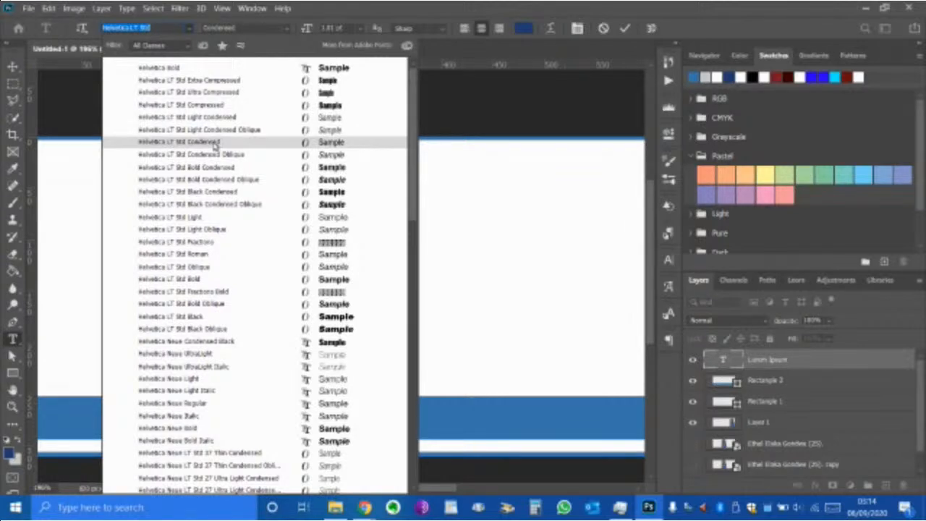
left_click(218, 233)
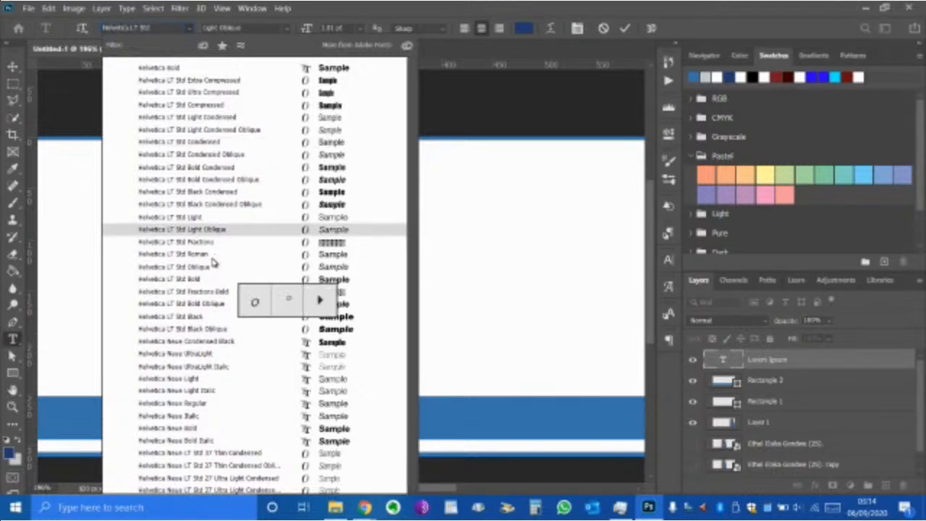
left_click(194, 317)
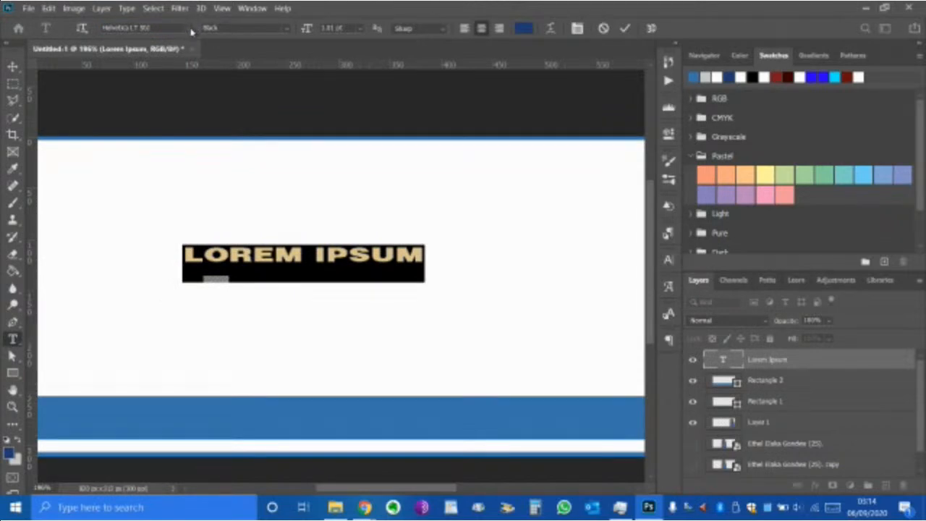
left_click(289, 29)
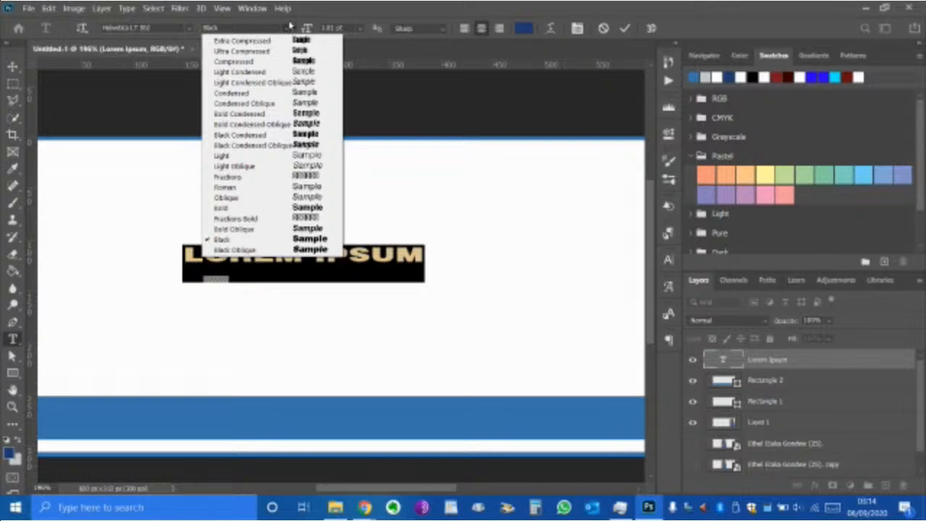
left_click(269, 190)
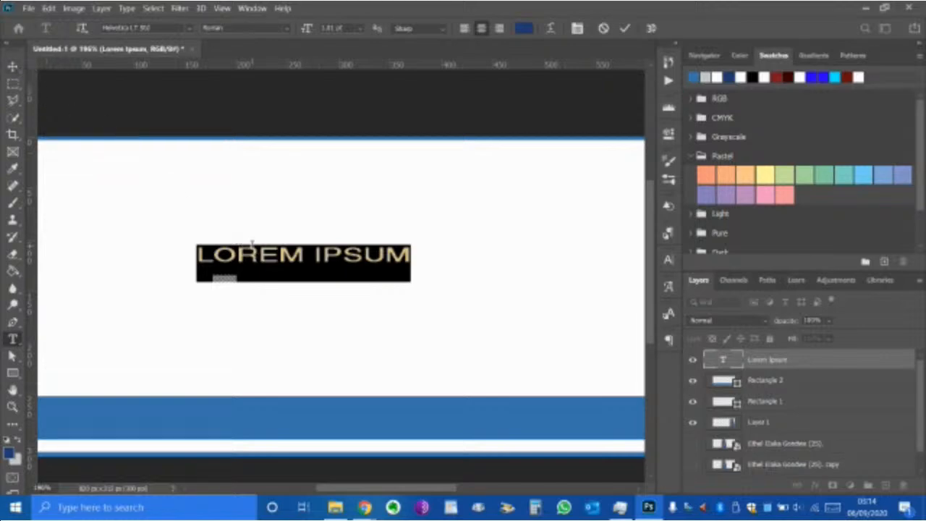
type("ww")
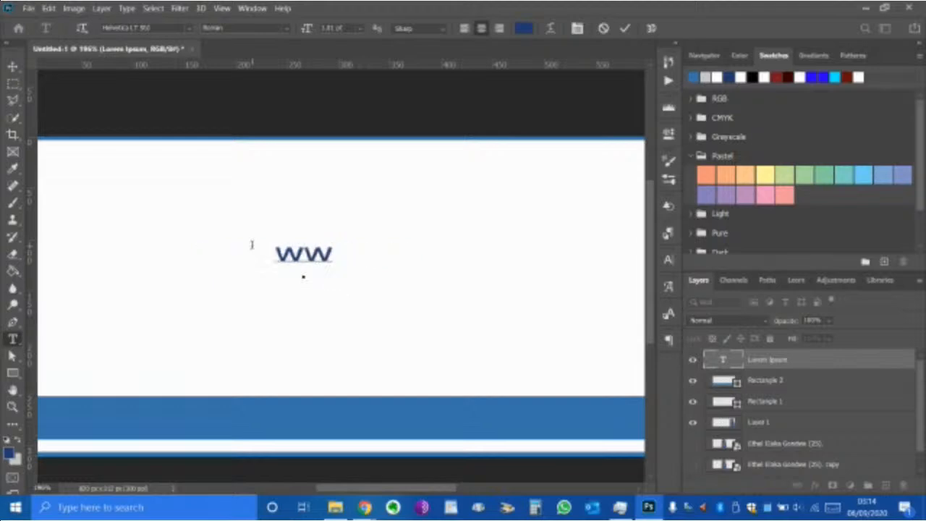
type("w.")
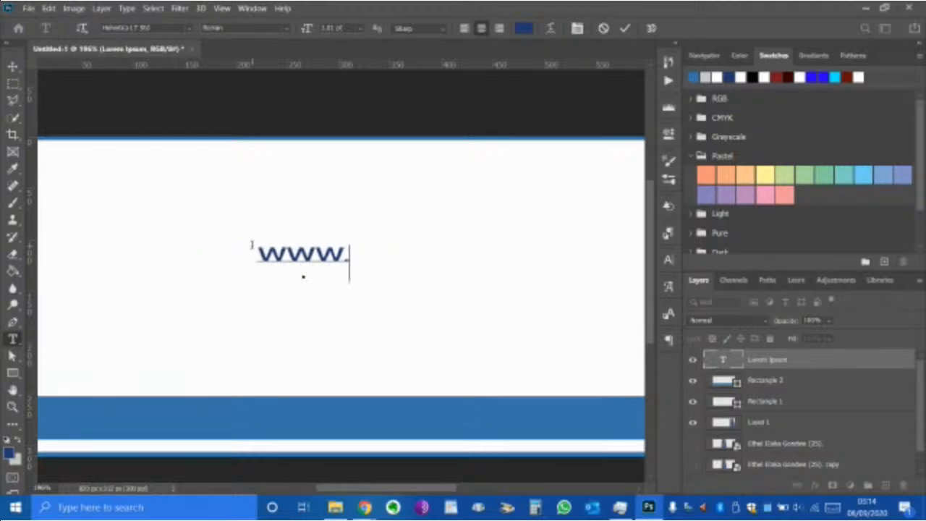
type("ELAKA")
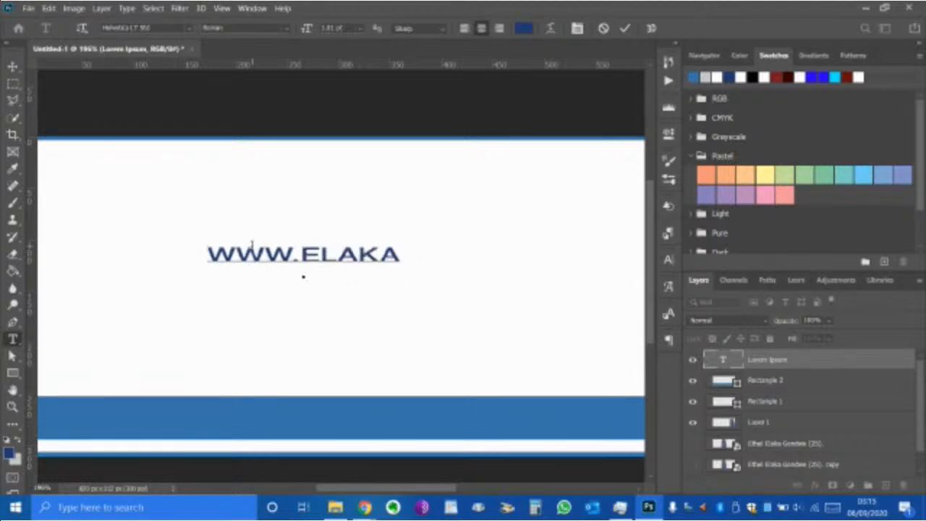
type(".CO.UK")
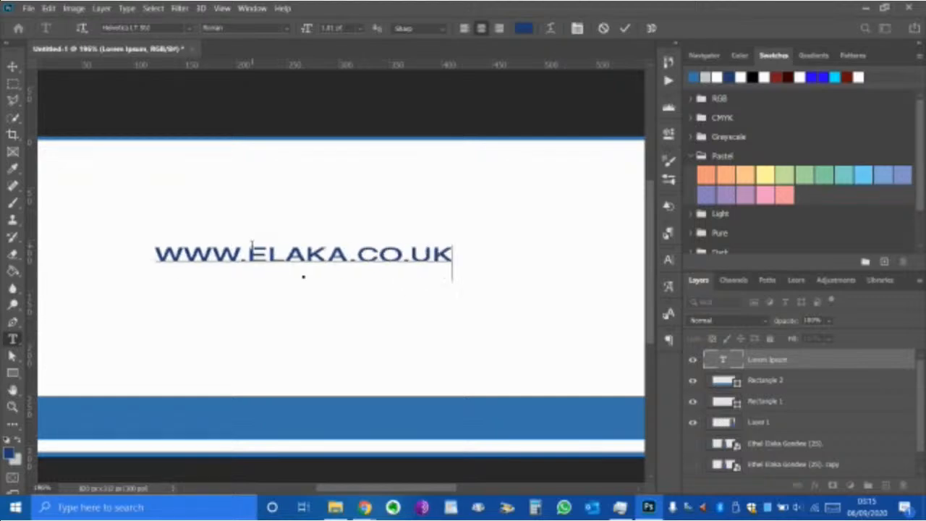
left_click(13, 66)
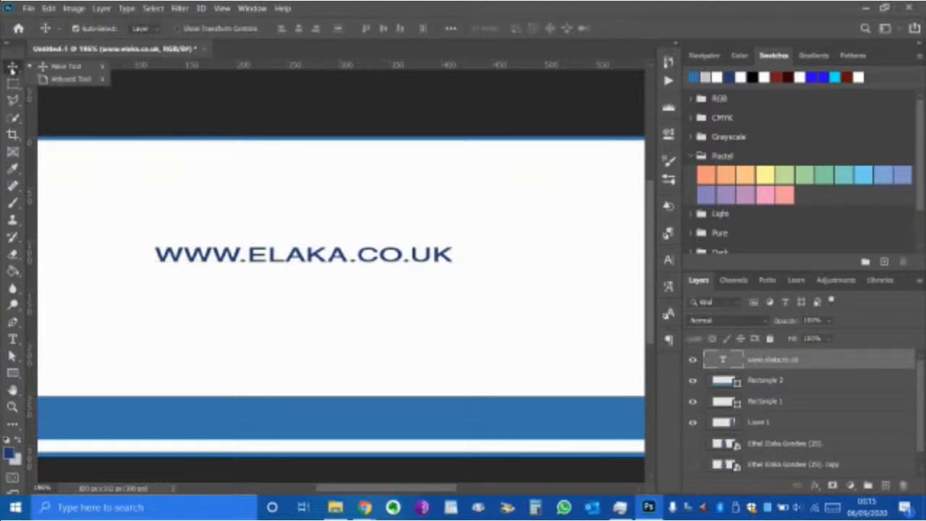
left_click(13, 70)
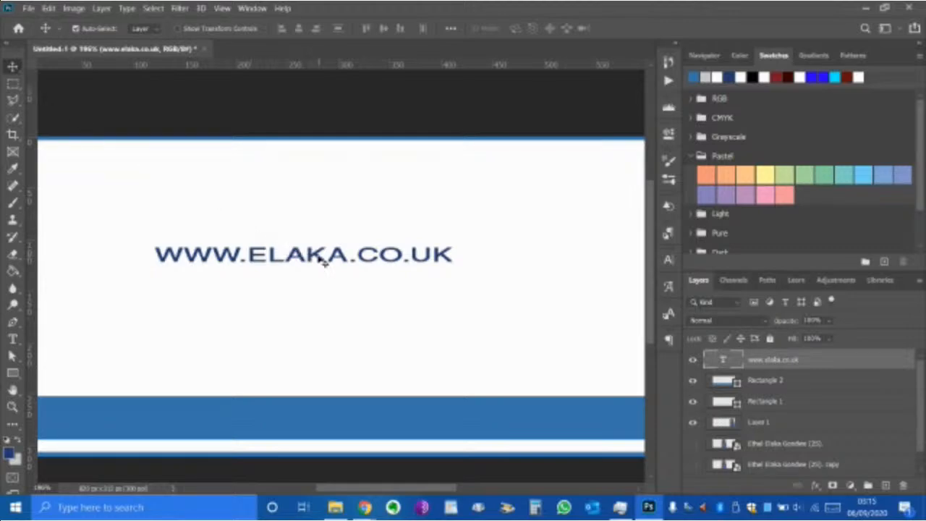
- Scale the web address text down and move it into the blue lower band
key("ctrl")
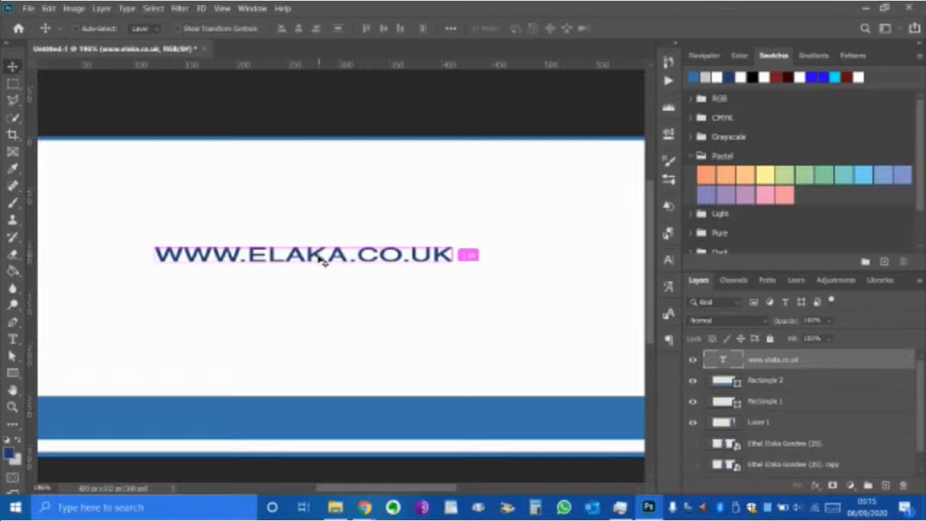
key("ctrl+t")
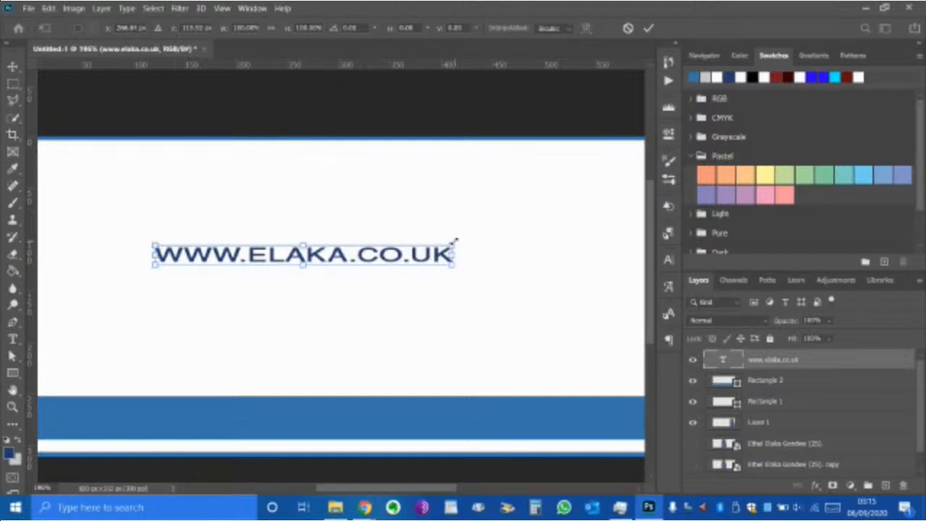
left_click_drag(454, 240, 514, 408)
left_click_drag(427, 490, 474, 490)
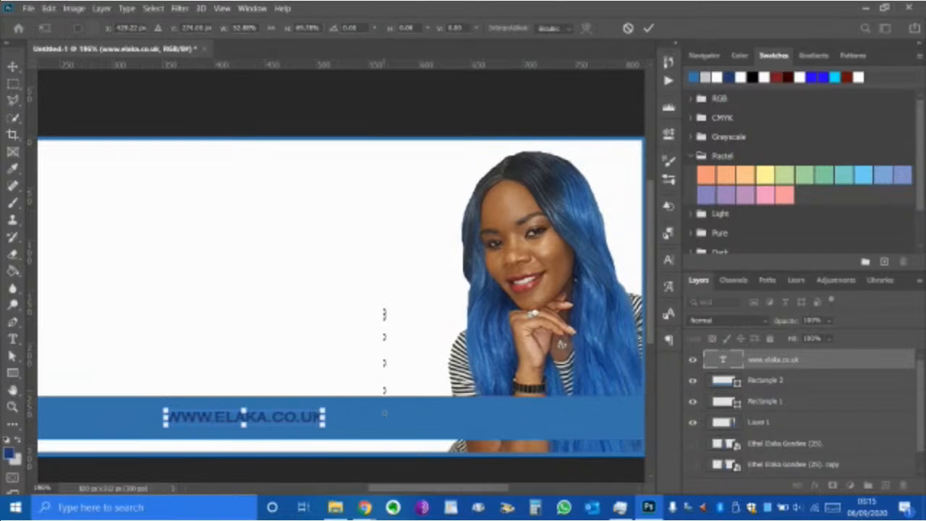
scroll(388, 297, "down", 1)
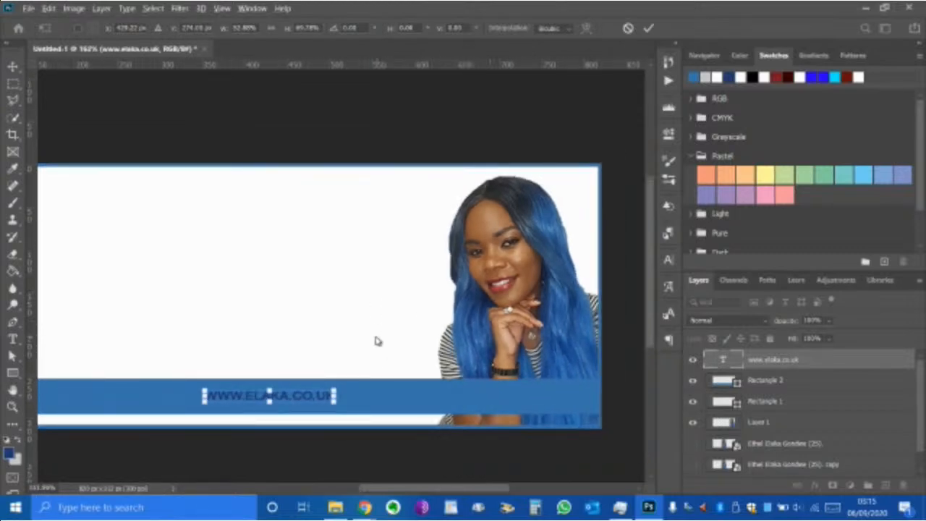
scroll(375, 341, "down", 1)
scroll(358, 338, "down", 1)
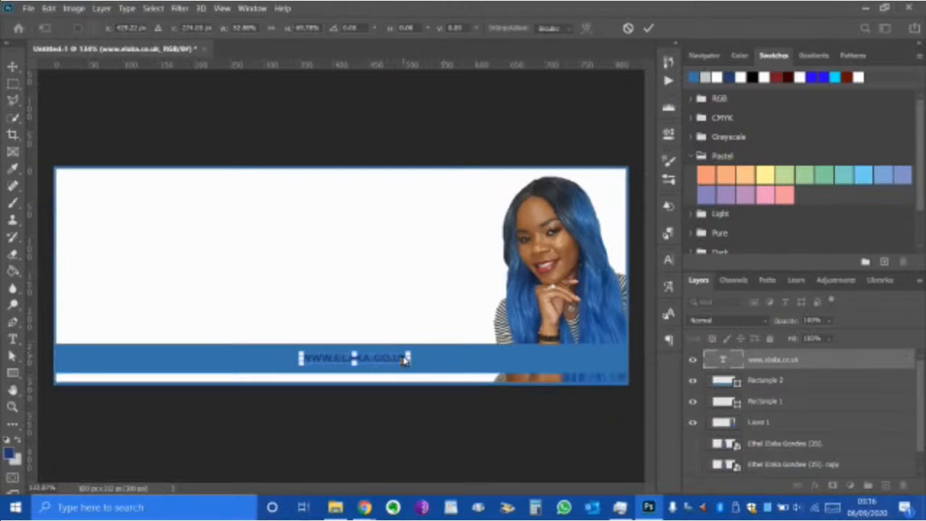
- Move the web address to the band's right end below the woman and enlarge it slightly to fit the band
left_click_drag(409, 357, 577, 364)
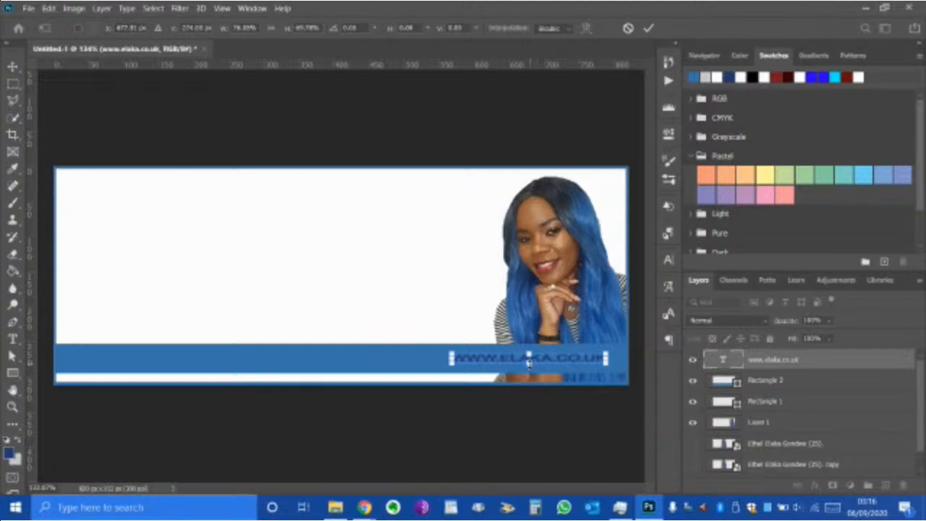
left_click_drag(529, 364, 530, 366)
left_click_drag(450, 354, 435, 355)
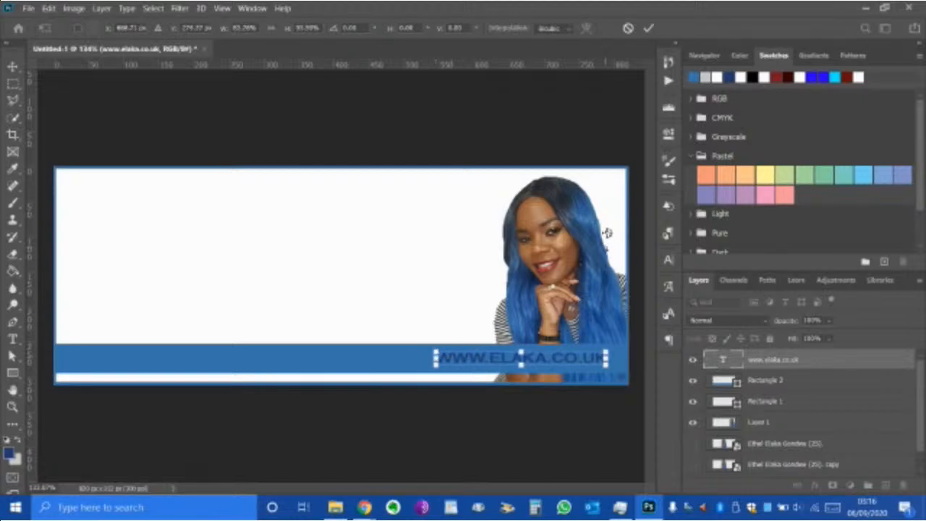
left_click(647, 28)
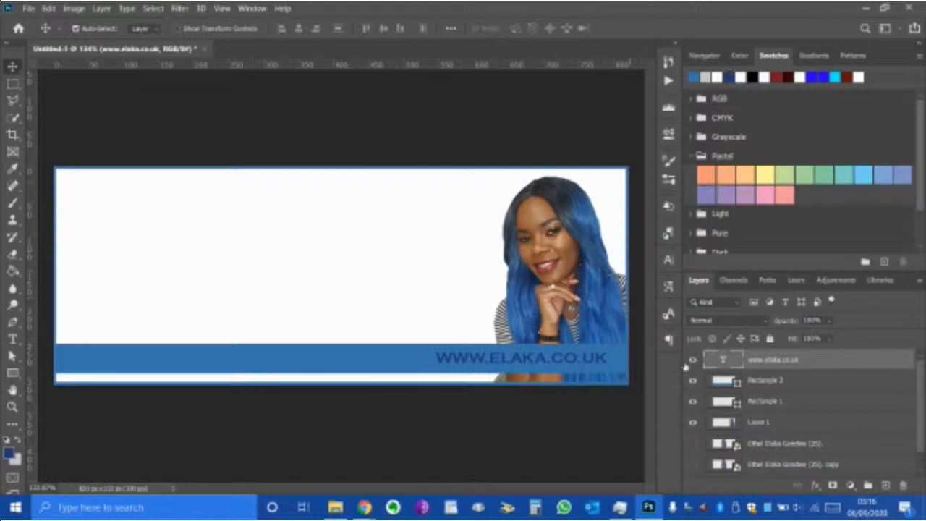
- Recolour the web address white and place a duplicate of it in the left half of the blue band
left_click(720, 75)
key("alt+BackSpace")
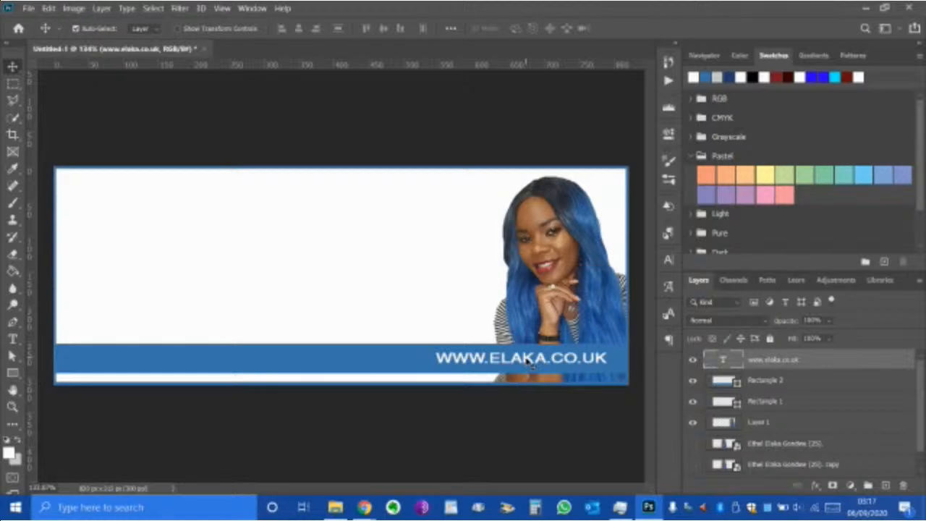
left_click_drag(530, 363, 252, 361)
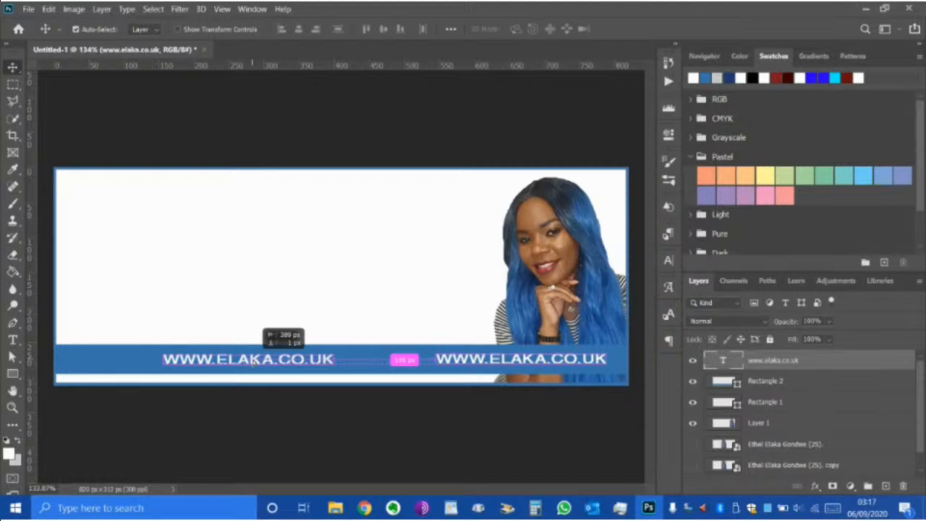
left_click_drag(253, 364, 254, 364)
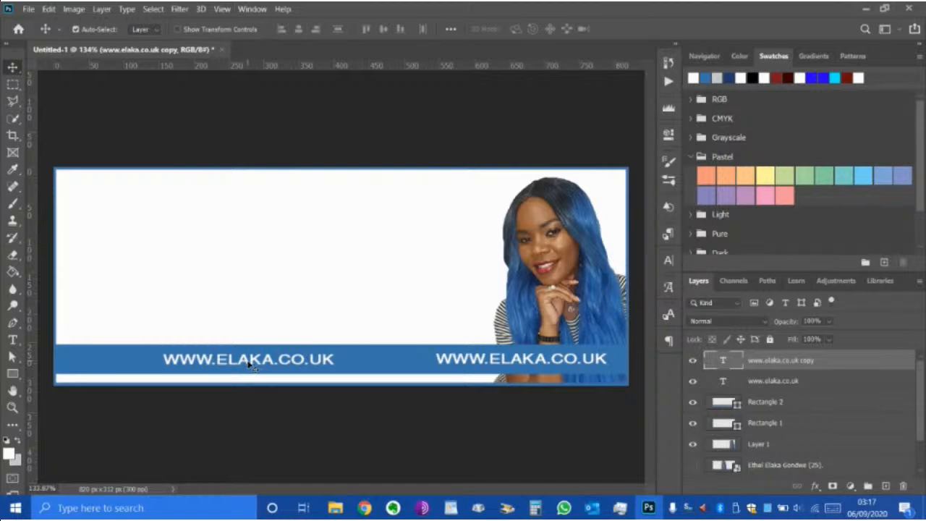
- Replace the wording of the duplicated text in the blue band with CREATIVEPRENEUR
scroll(248, 364, "up", 2)
left_click_drag(413, 490, 393, 496)
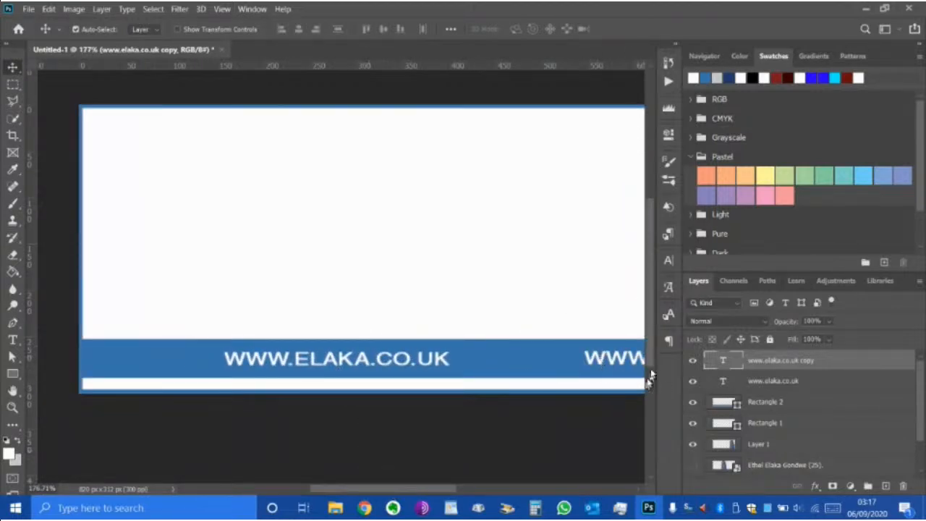
left_click(12, 339)
left_click_drag(225, 359, 475, 369)
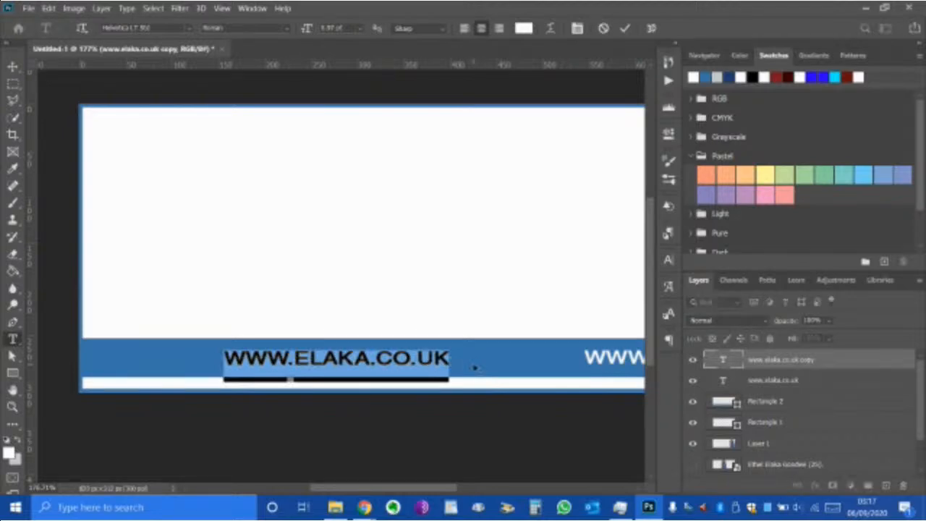
left_click(476, 368)
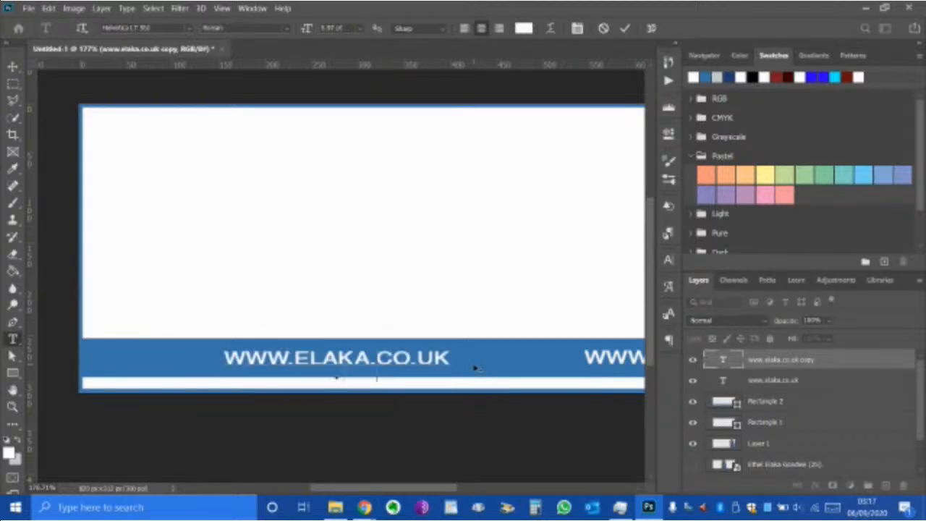
type("CREATIVEPRE")
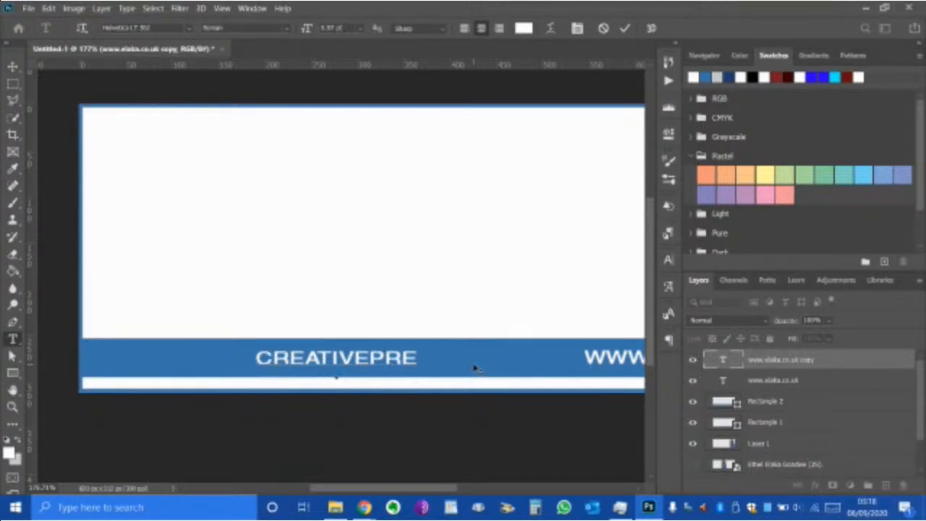
type("NEUR")
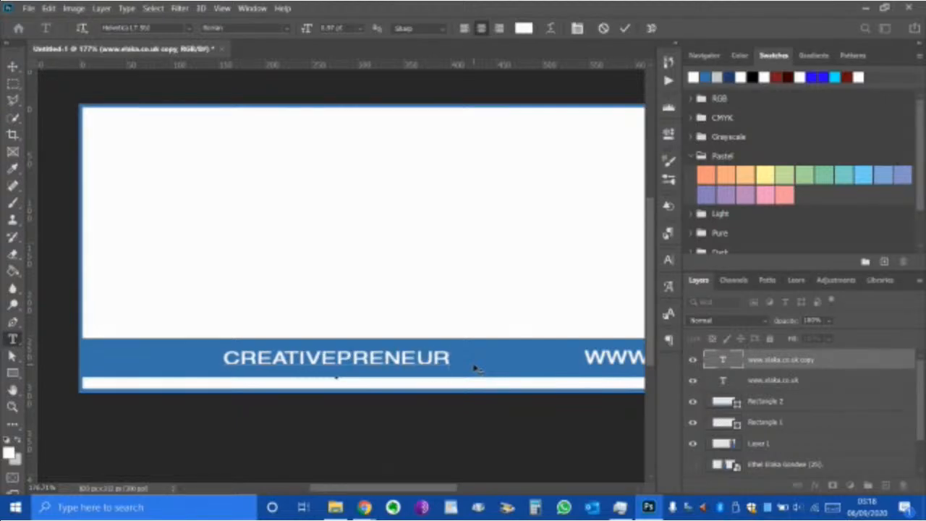
- Extend the title text in the blue band to read CREATIVEPRENEUR | AUTHOR
type("/")
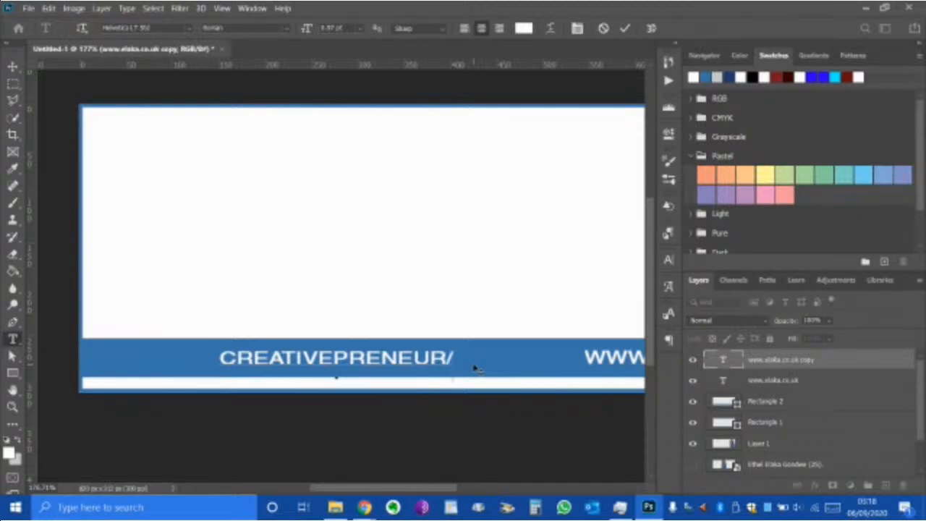
key("BackSpace")
type("\\")
key("BackSpace")
key("BackSpace")
type("| A")
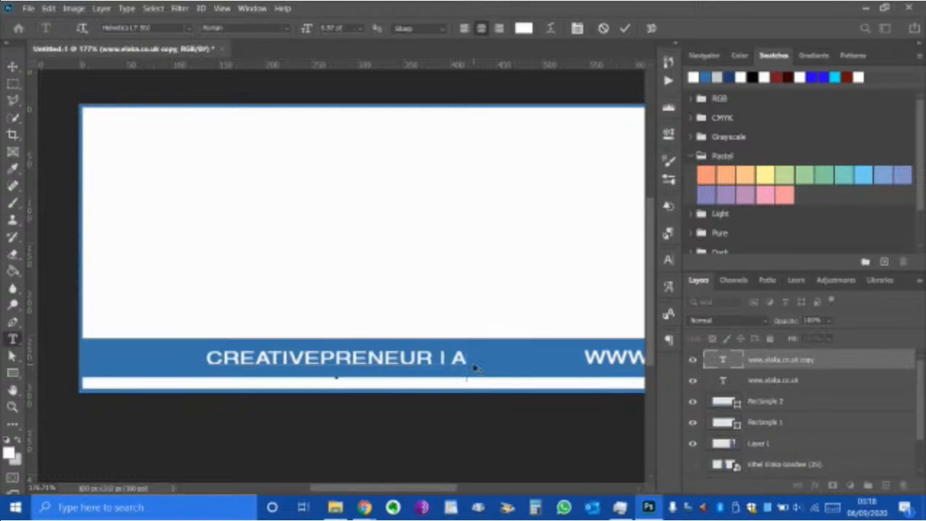
type("UTHOR")
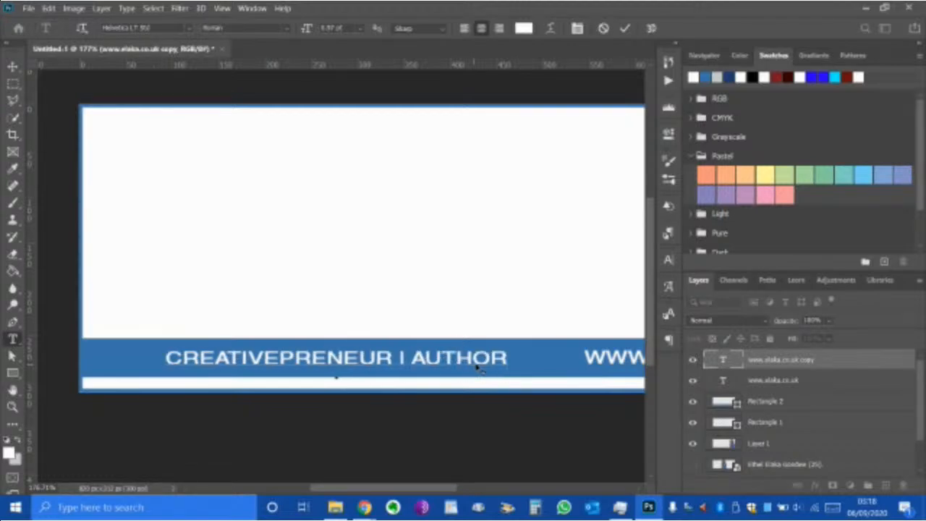
left_click(12, 65)
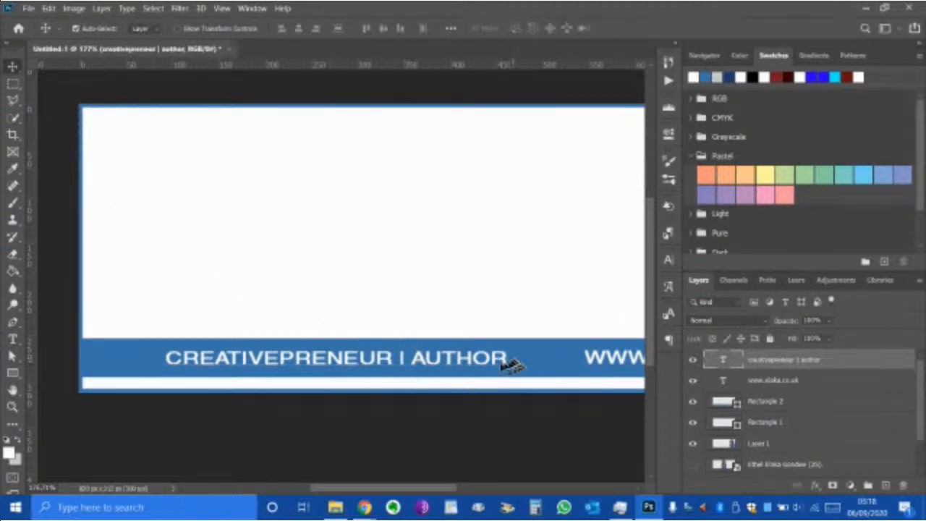
- Shift the CREATIVEPRENEUR | AUTHOR text horizontally towards the left end of the blue band, keeping it in line with the web address
scroll(380, 355, "down", 1)
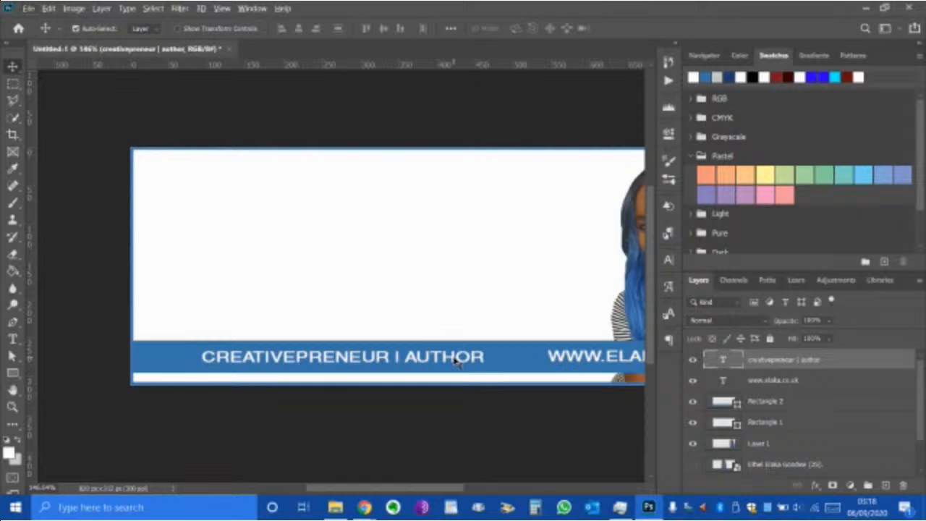
key("Left")
key("Left")
key("Left")
key("Left")
key("Left")
key("Left")
key("Left")
key("Left")
key("Left")
key("Left")
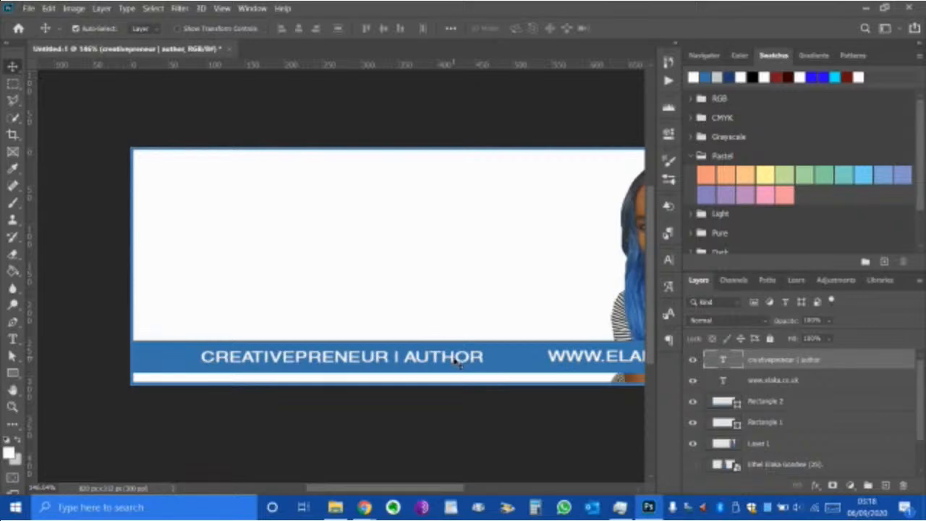
key("Left")
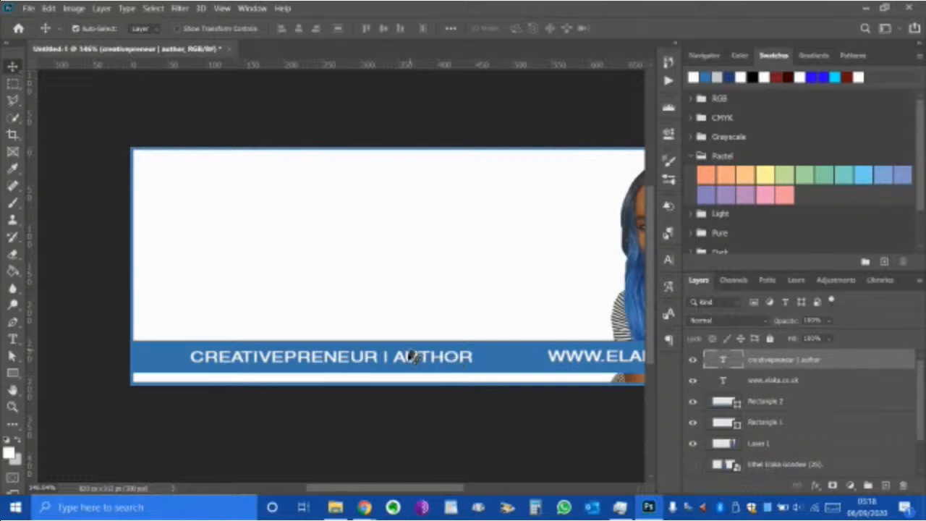
mouse_move(409, 366)
left_mouse_down()
mouse_move(432, 360)
mouse_move(413, 360)
left_mouse_up()
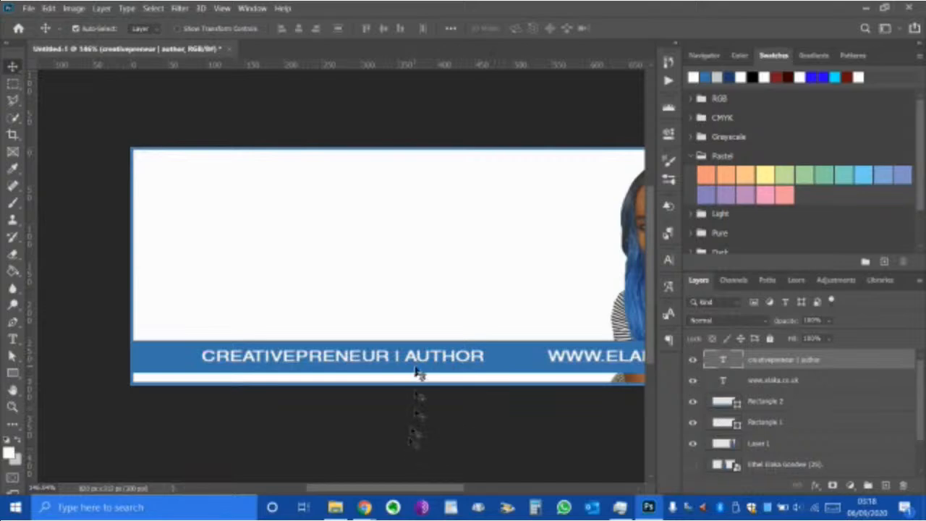
scroll(416, 372, "down", 1)
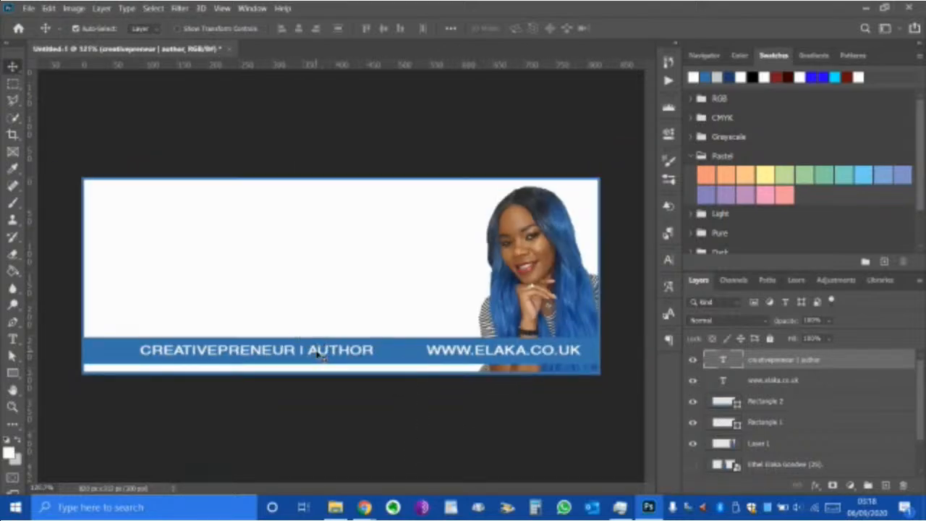
left_click_drag(319, 354, 307, 351)
key("Left")
key("Left")
key("Left")
key("Left")
key("Left")
key("Left")
key("Left")
key("Left")
key("Left")
key("Left")
key("Left")
key("Left")
key("Left")
key("Left")
key("Left")
key("Left")
key("Left")
key("Left")
key("Left")
key("Left")
key("Left")
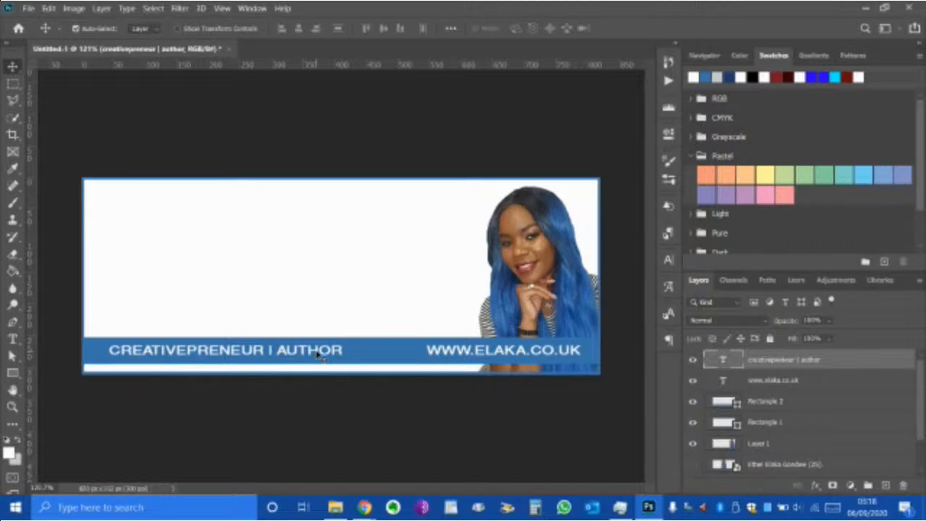
key("Left")
key("Left")
key("Left")
key("Left")
key("Left")
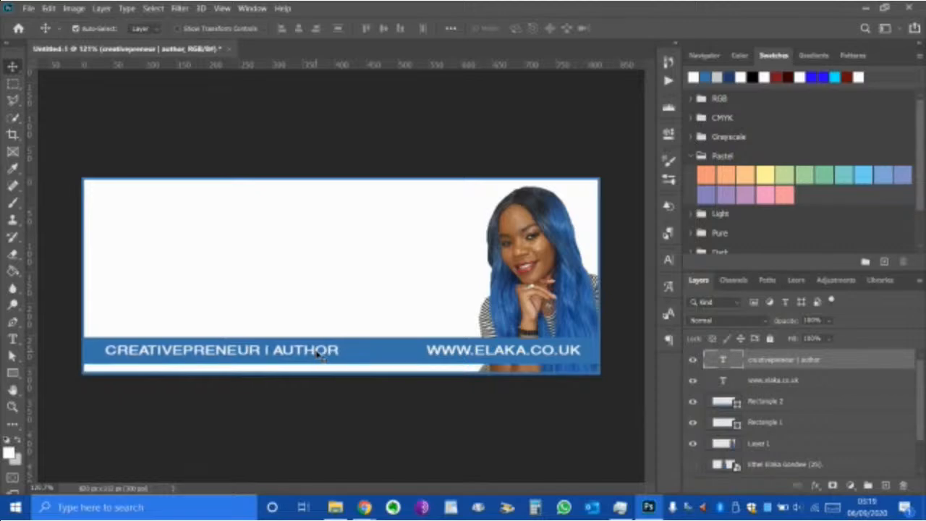
key("Left")
key("Left")
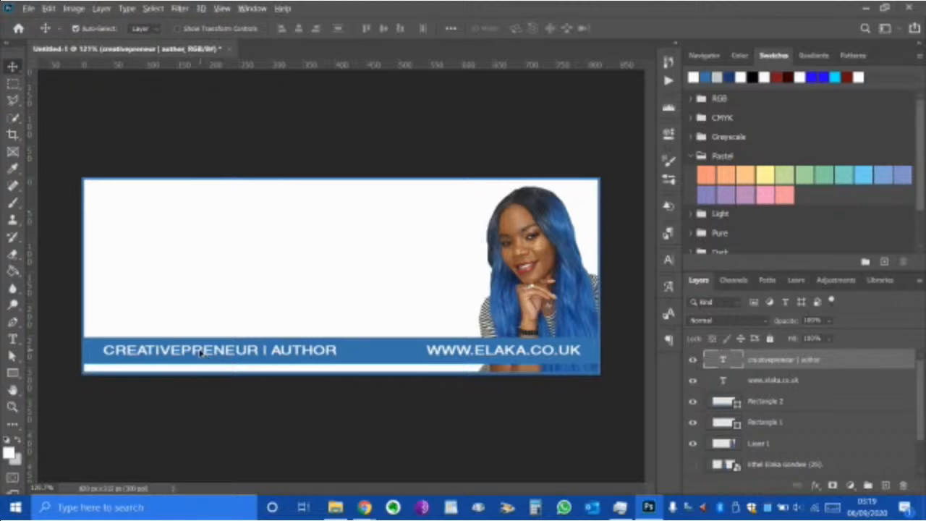
- Duplicate the title text into the white area above the band and recolour the copy with the banner's blue
left_click_drag(201, 353, 205, 219)
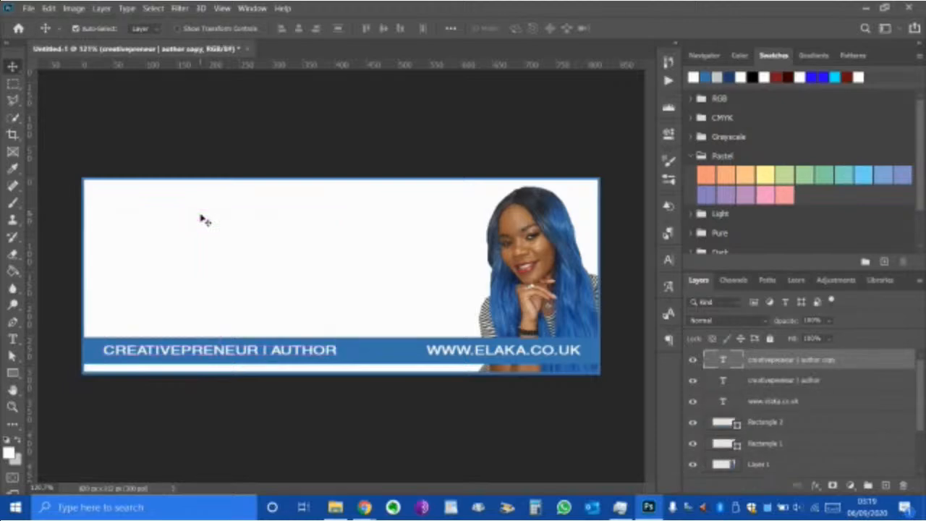
left_click(706, 77)
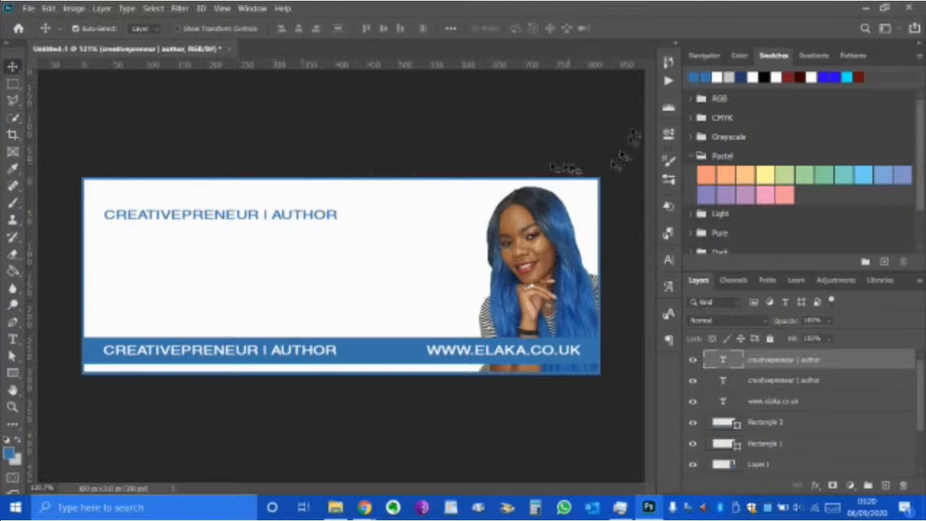
- Set the blue title copy to the Light style of Helvetica LT Std and change it from all caps to small caps
left_click(669, 260)
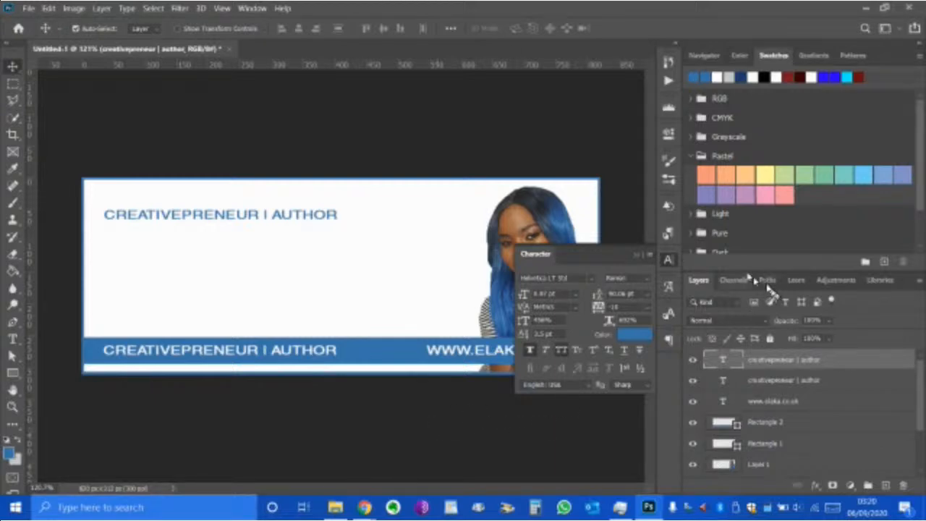
scroll(749, 438, "down", 3)
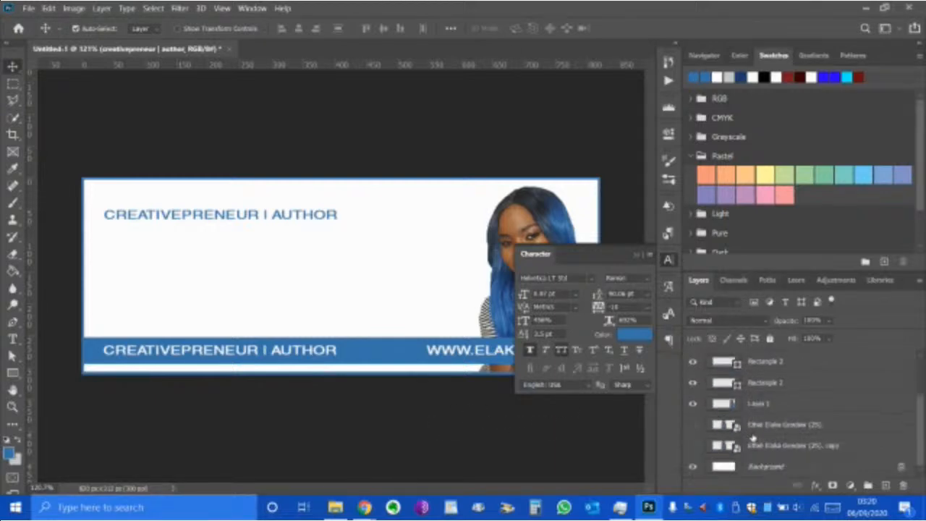
scroll(749, 438, "up", 3)
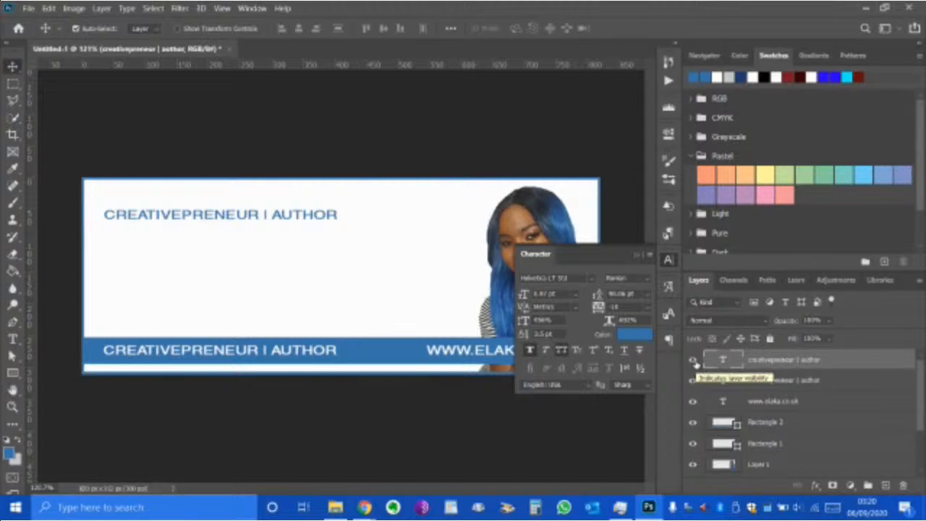
left_click(694, 360)
left_click(695, 361)
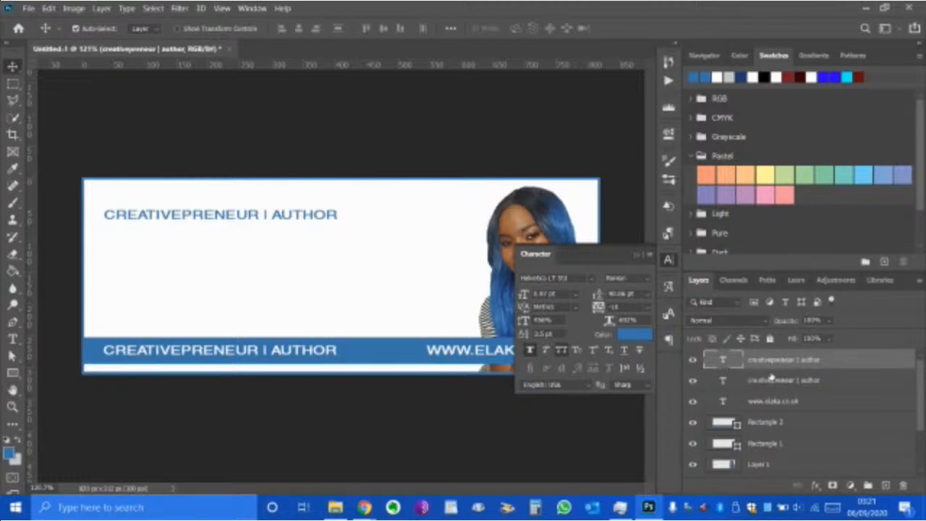
left_click(647, 278)
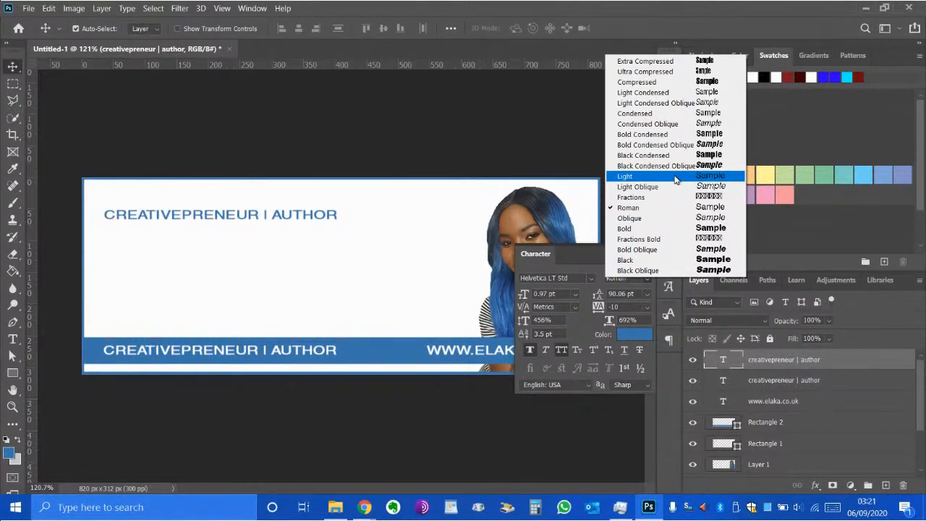
left_click(676, 179)
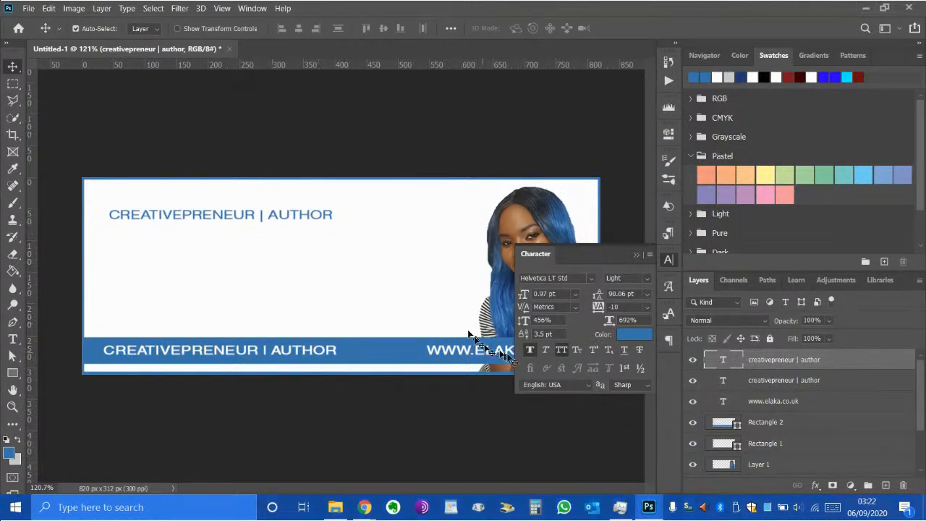
left_click(562, 351)
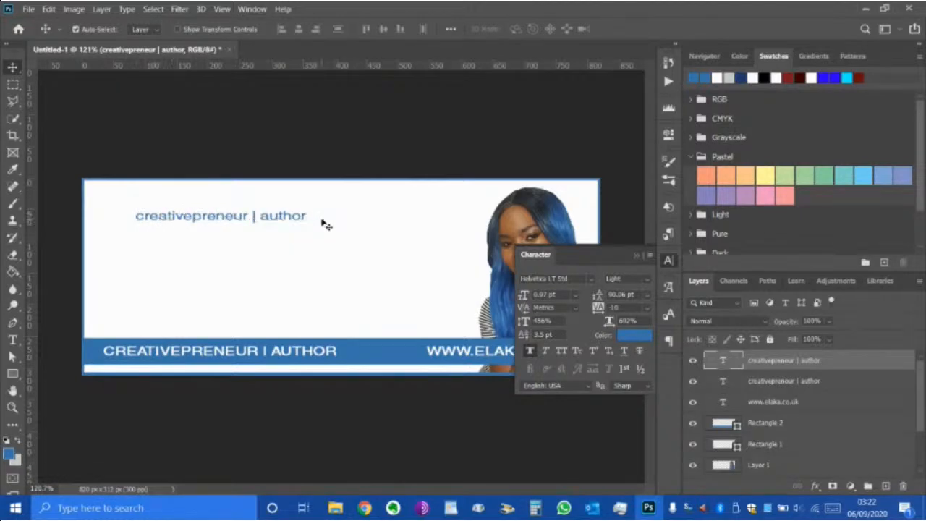
left_click(579, 351)
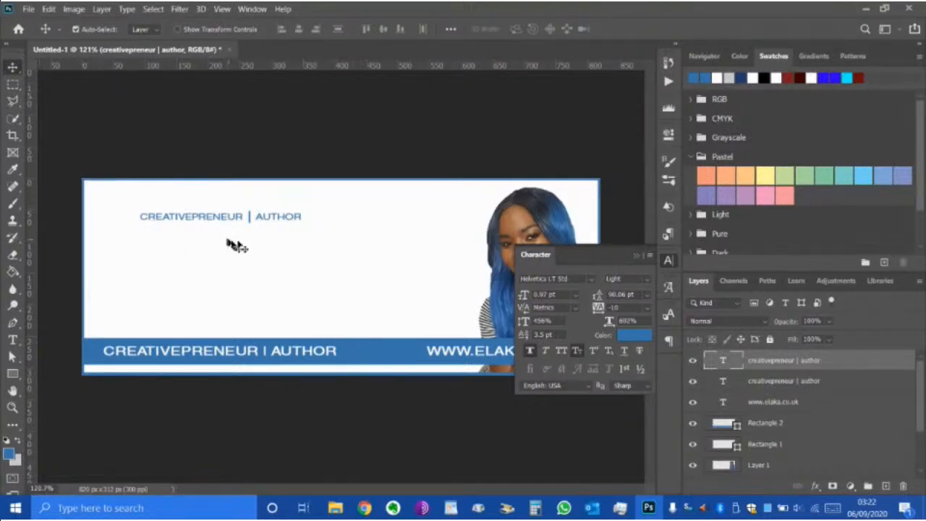
left_click(638, 256)
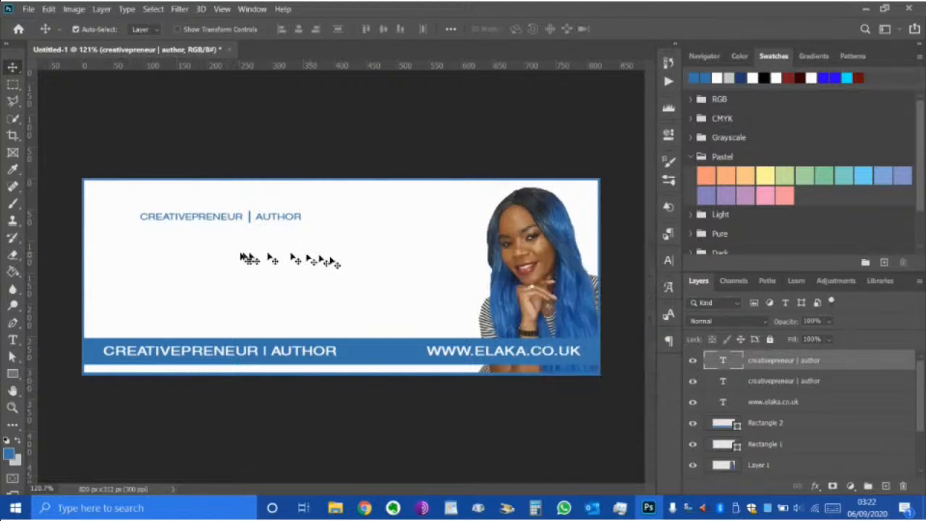
scroll(246, 230, "up", 1)
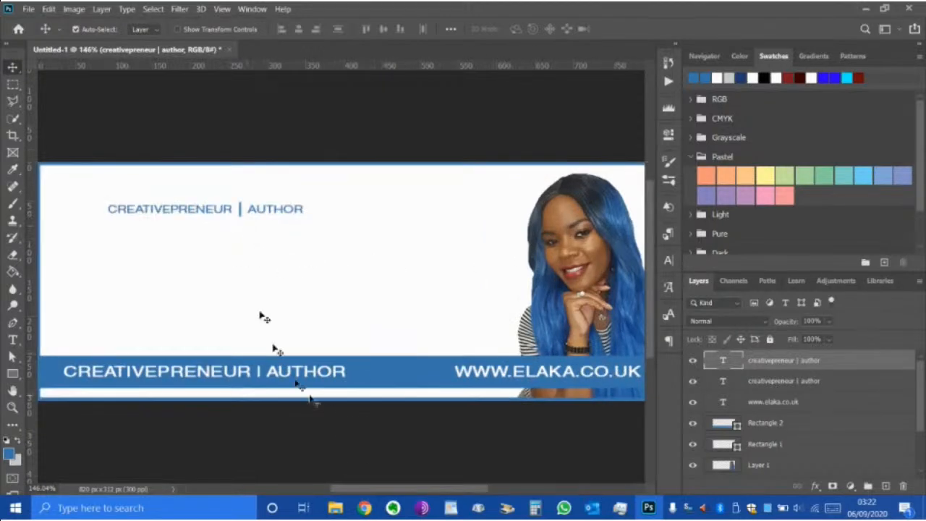
left_click_drag(374, 491, 352, 487)
scroll(315, 364, "up", 1)
scroll(315, 364, "up", 3)
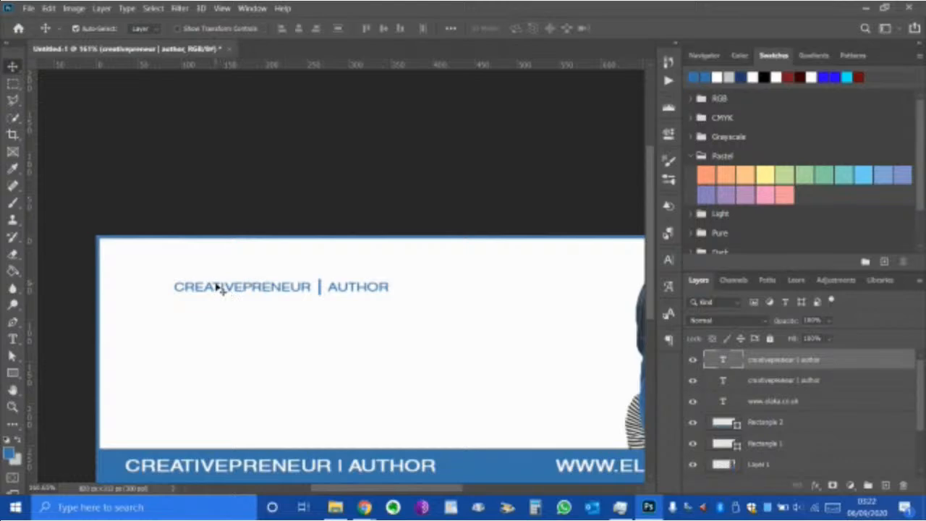
scroll(364, 302, "down", 2)
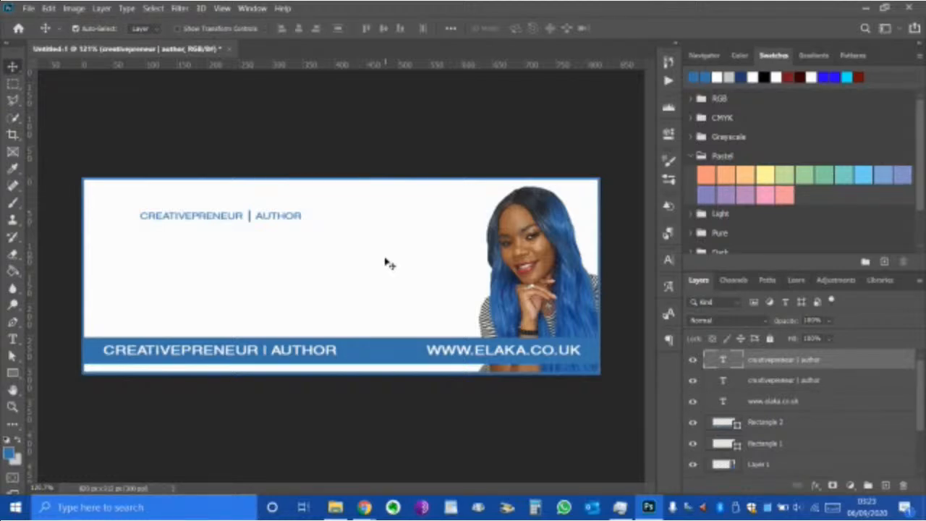
- Group Layer 1 with the two hidden portrait photo layers beneath it
scroll(734, 418, "down", 3)
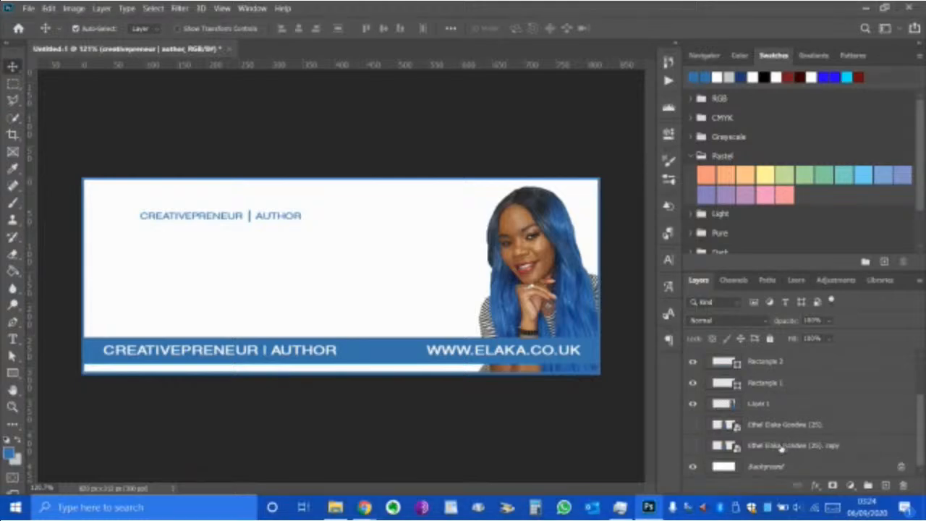
left_click(781, 448)
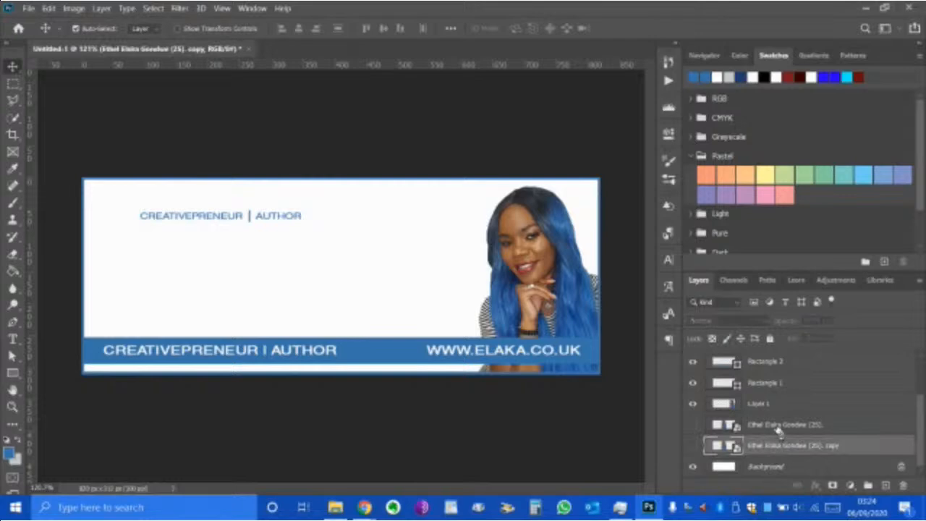
left_click(774, 425, "shift")
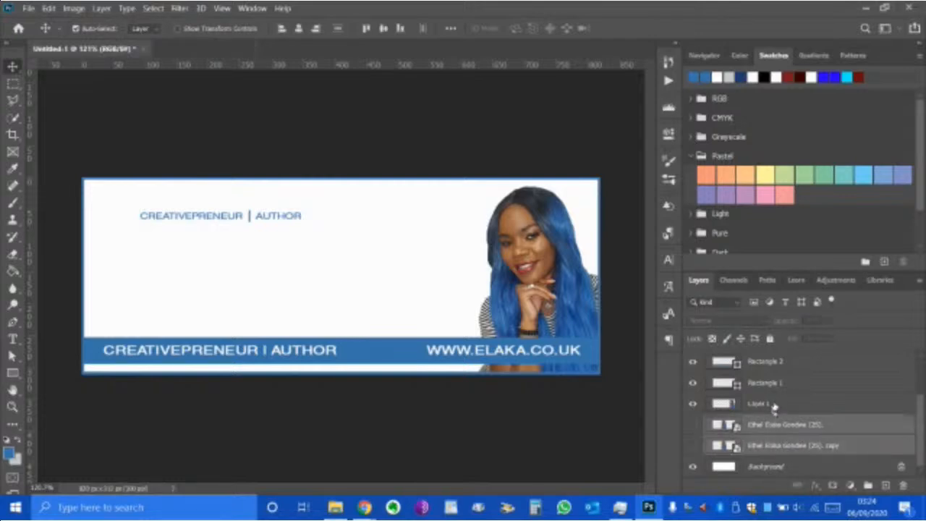
left_click(775, 405, "shift")
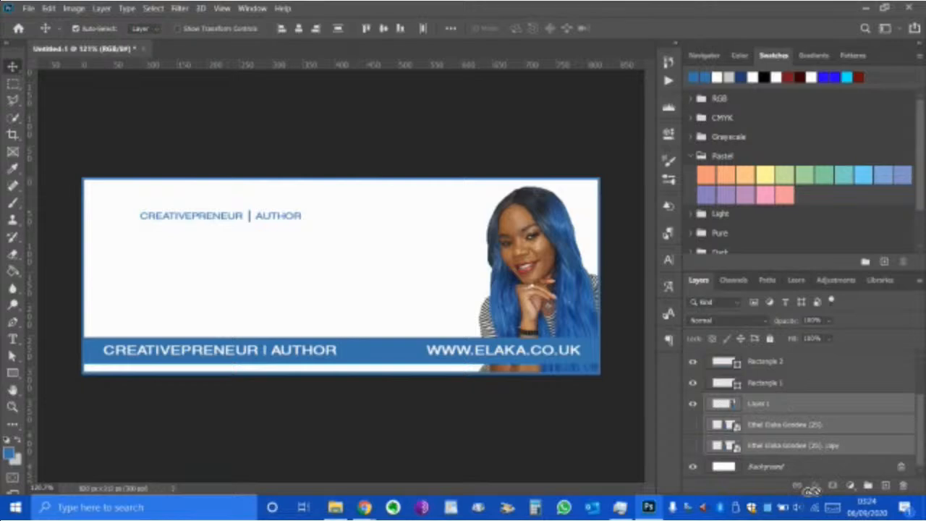
left_click(870, 485)
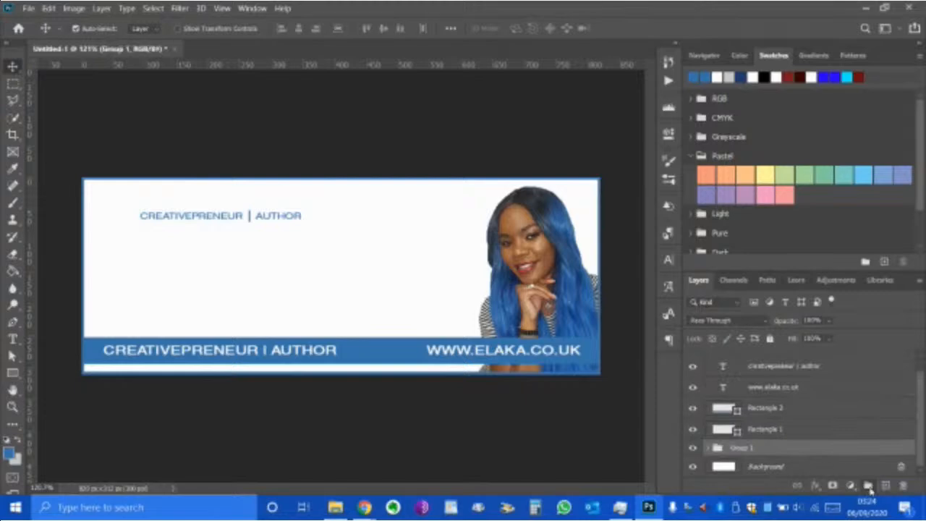
- Rename the new layer group with the woman's name and give it a Blue colour label
double_click(742, 448)
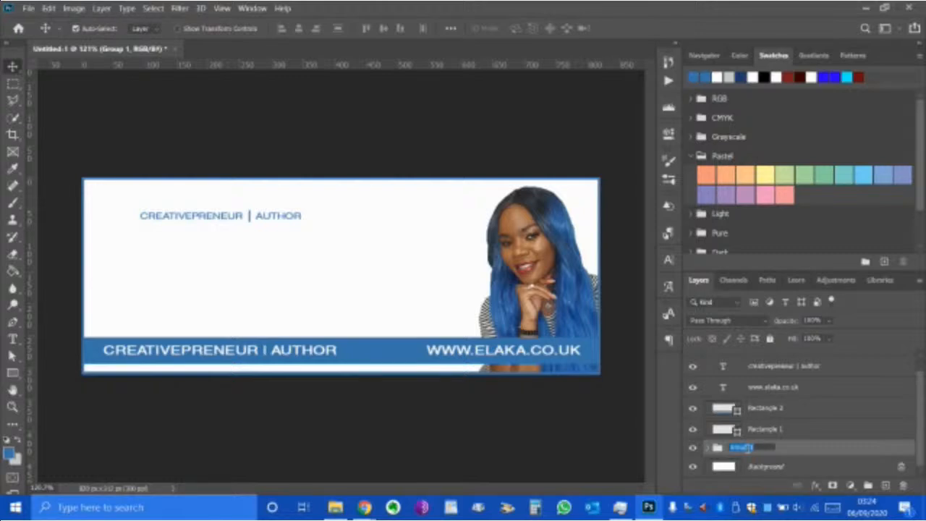
type("elaka")
left_click(820, 452)
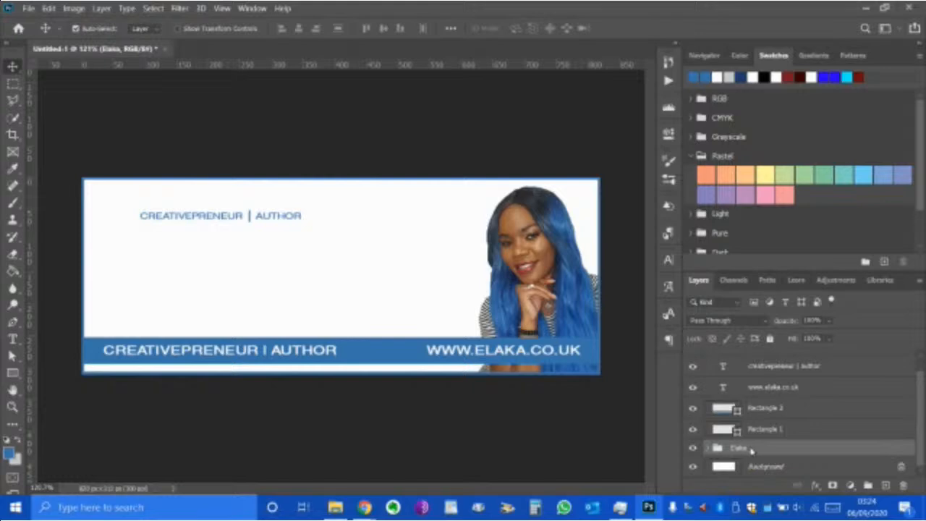
right_click(750, 450)
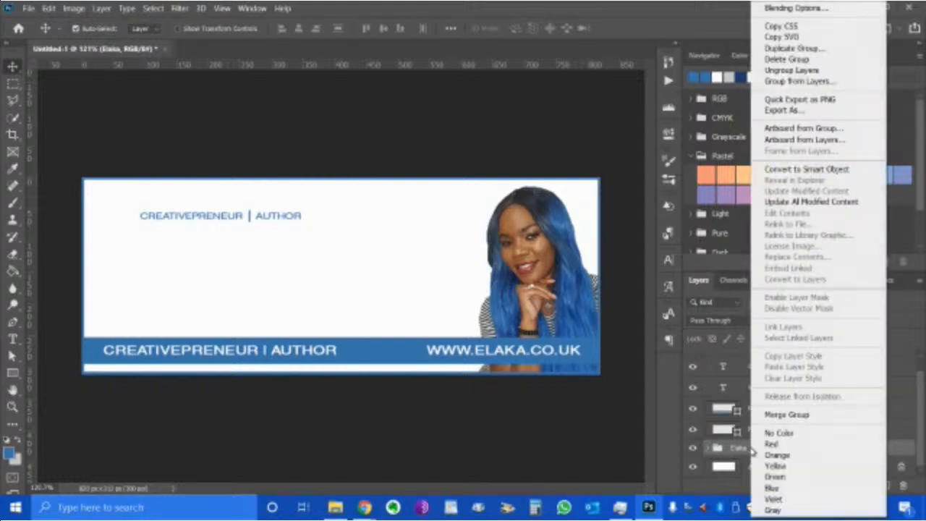
left_click(775, 489)
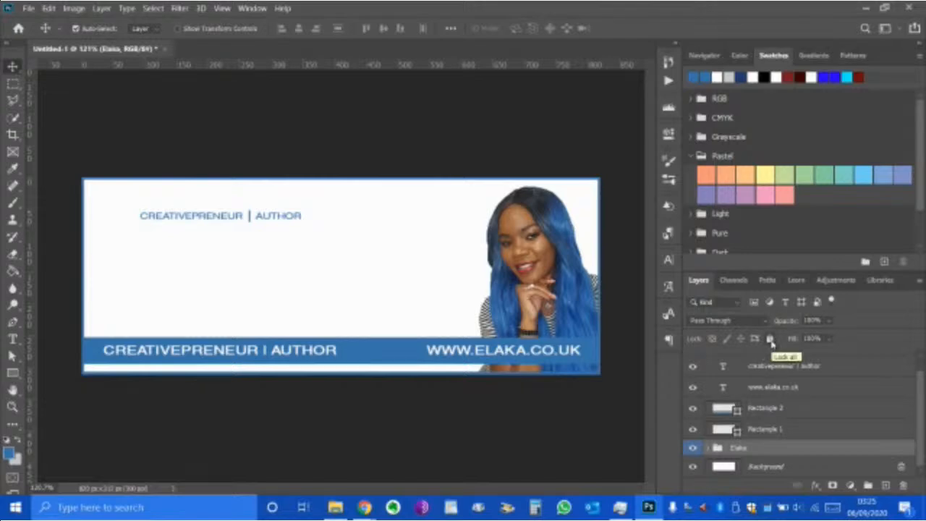
- Lock all attributes of the portrait layer group and try to move the portrait on the banner
left_click(770, 339)
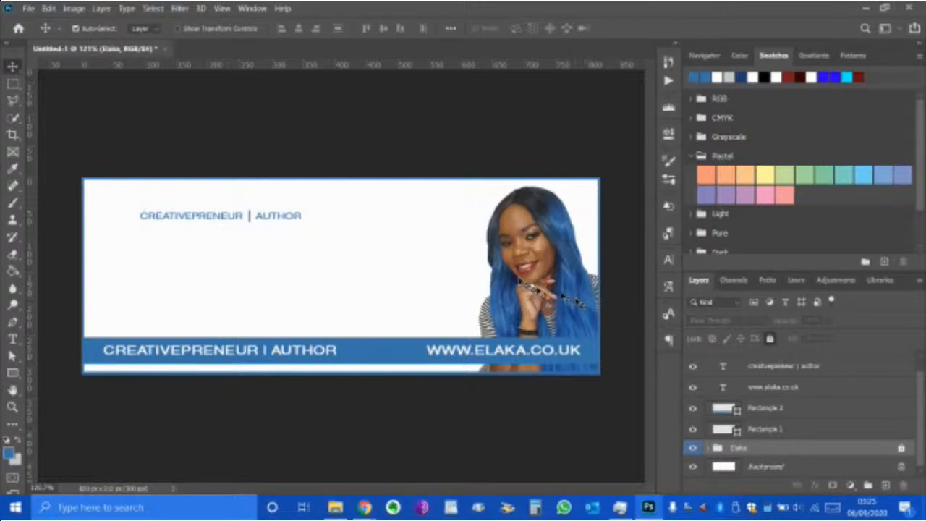
left_click(537, 268)
left_click_drag(537, 268, 473, 271)
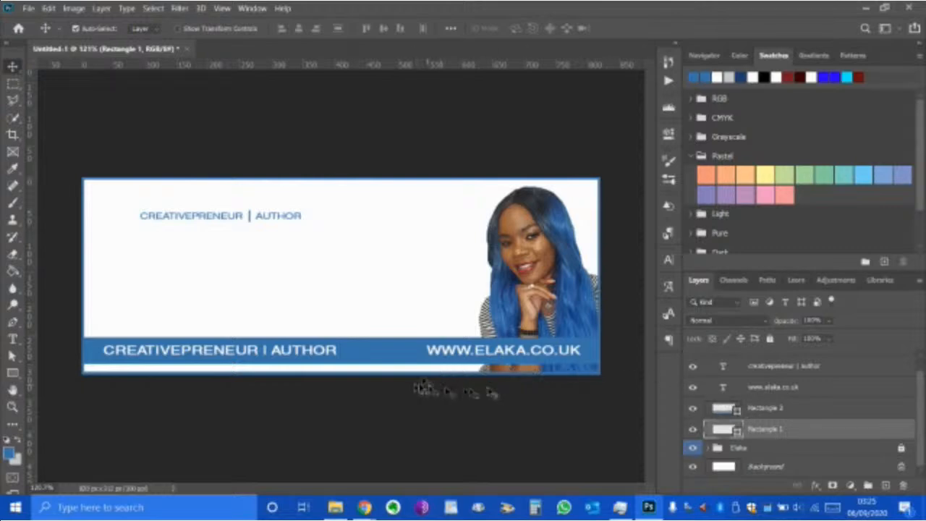
- Group the Rectangle 1 and Rectangle 2 layers and name the group Rectangles
left_click(395, 352)
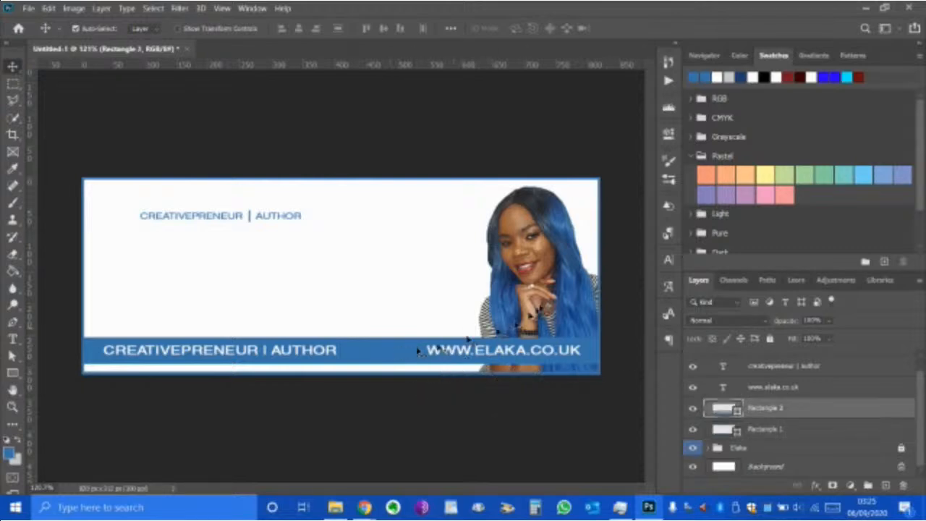
left_click(583, 181)
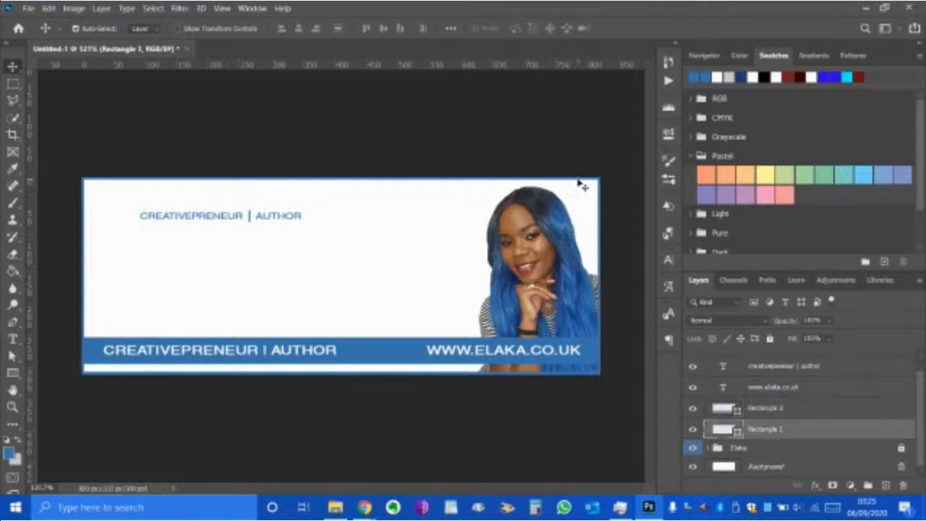
left_click(786, 409, "shift")
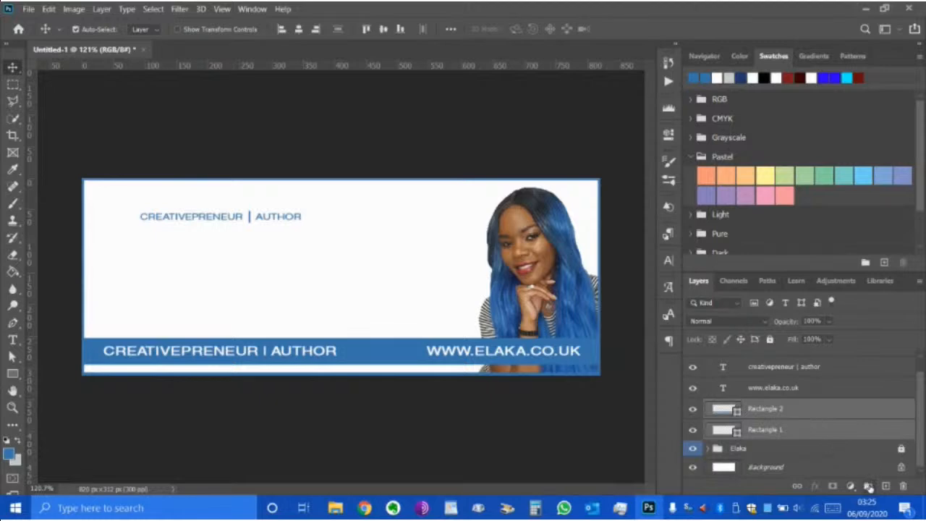
left_click(869, 489)
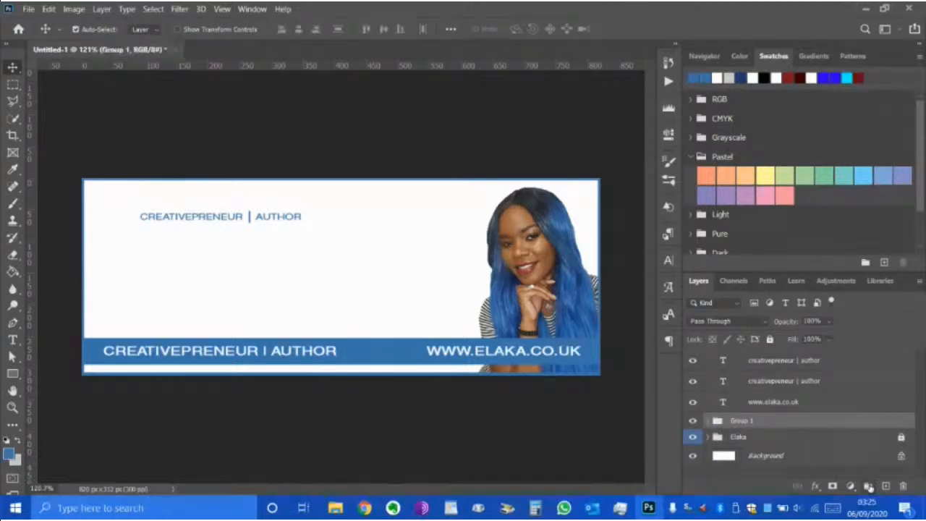
double_click(754, 422)
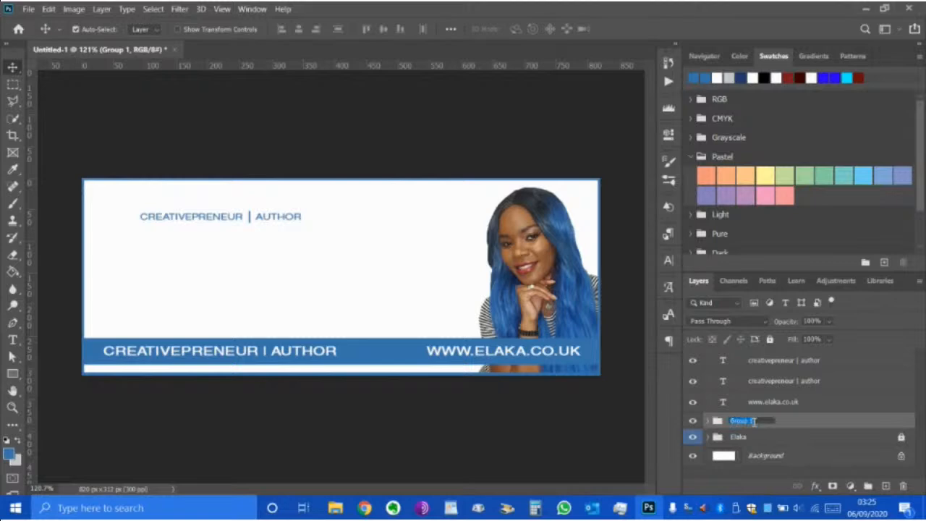
type("Rectangles")
key("Return")
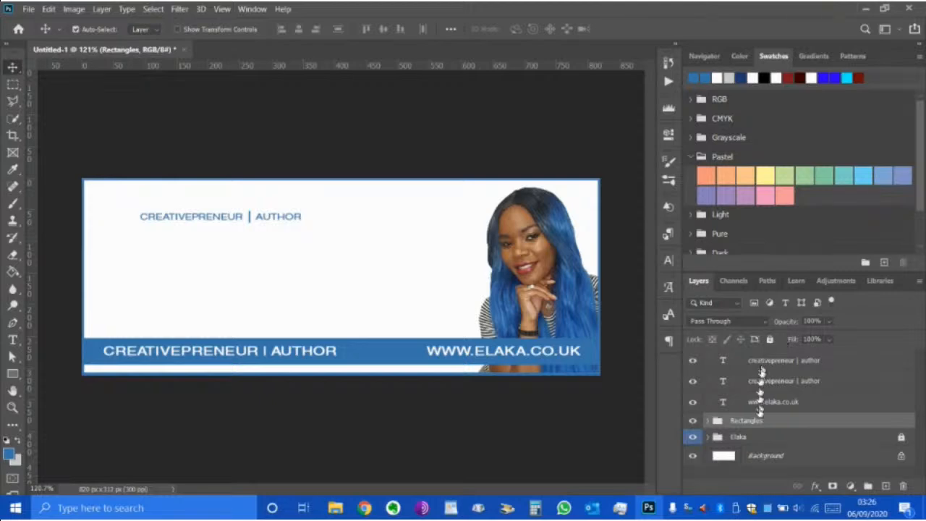
- Give the Rectangles group a Red colour label and lock it completely
right_click(761, 421)
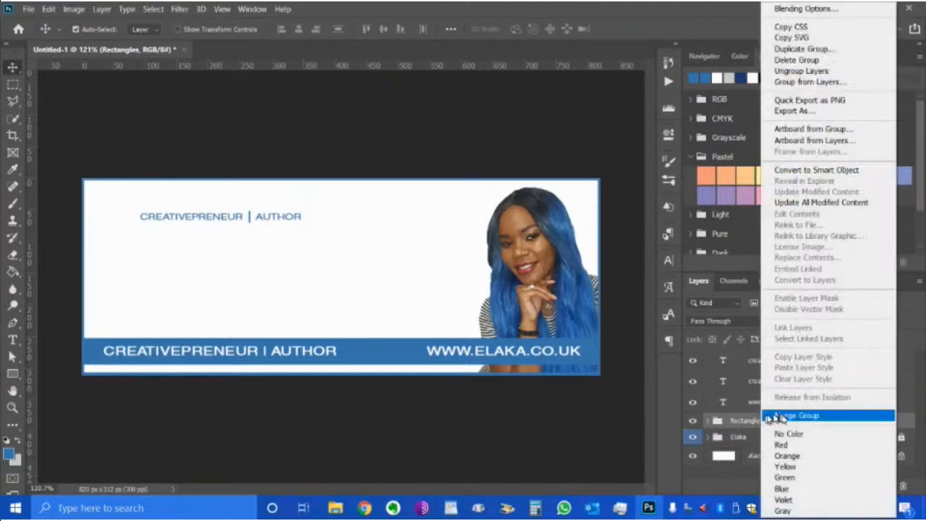
left_click(792, 446)
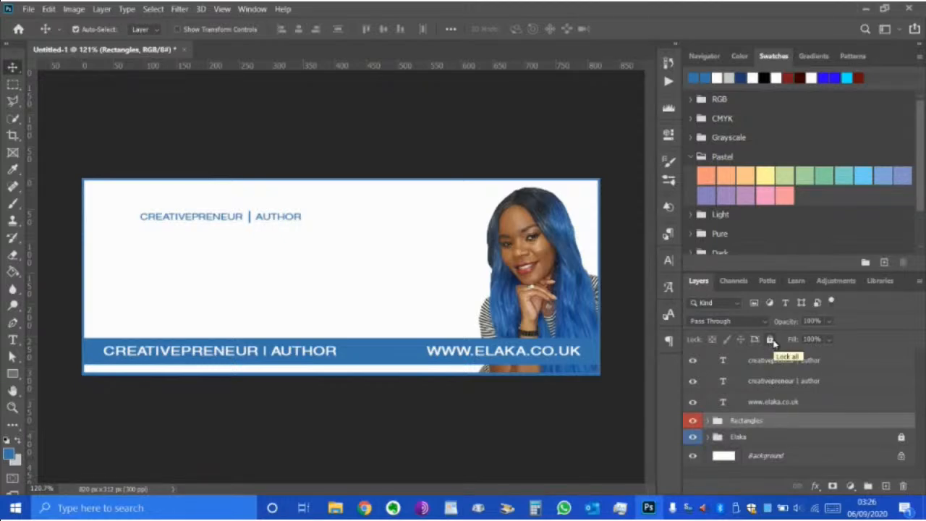
left_click(771, 340)
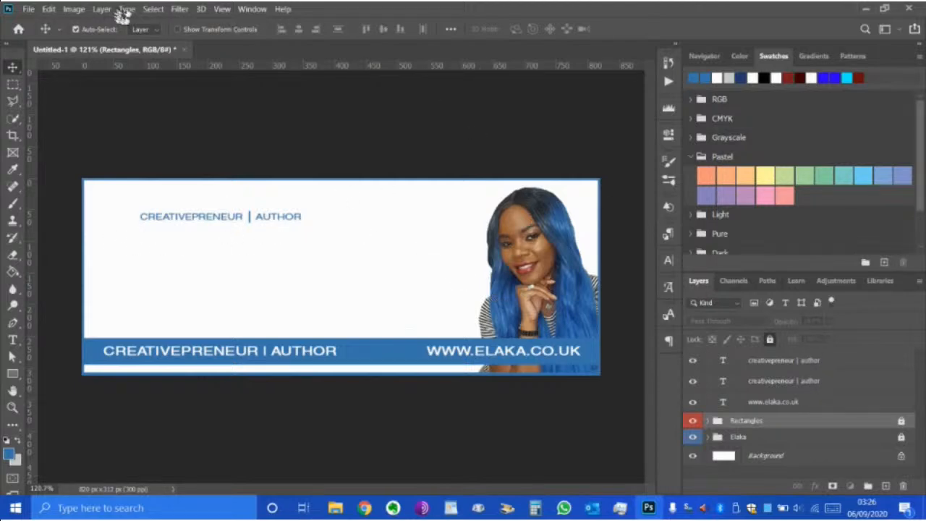
- Group the website address text with the lower band's title text and name the group Lower Third Writing
key("alt+]")
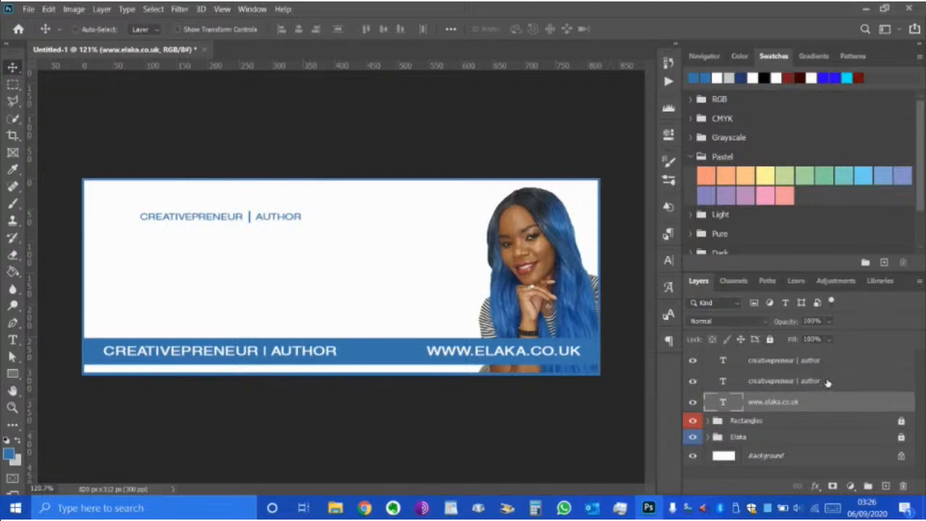
left_click(828, 383, "shift")
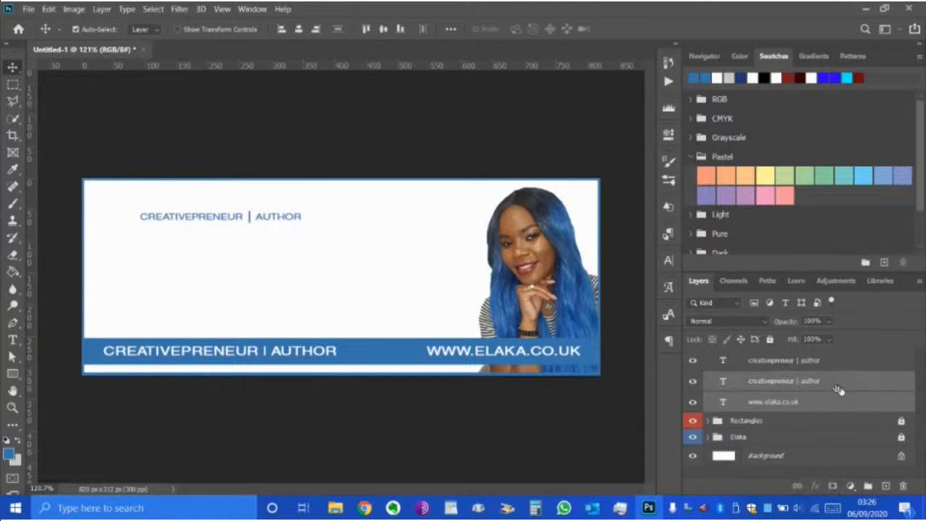
left_click(869, 487)
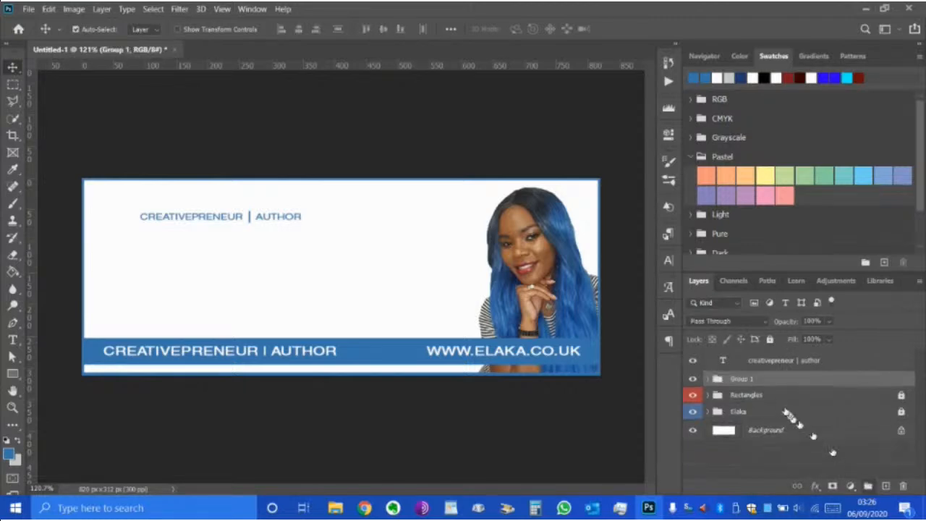
double_click(742, 379)
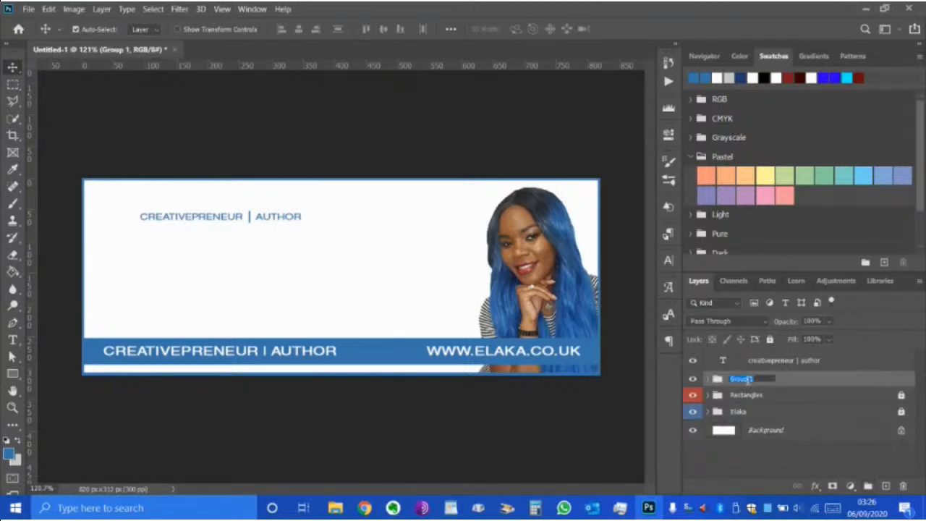
type("F")
type("Lowe")
type("r Thi")
type("rd W")
type("riters")
left_click(813, 382)
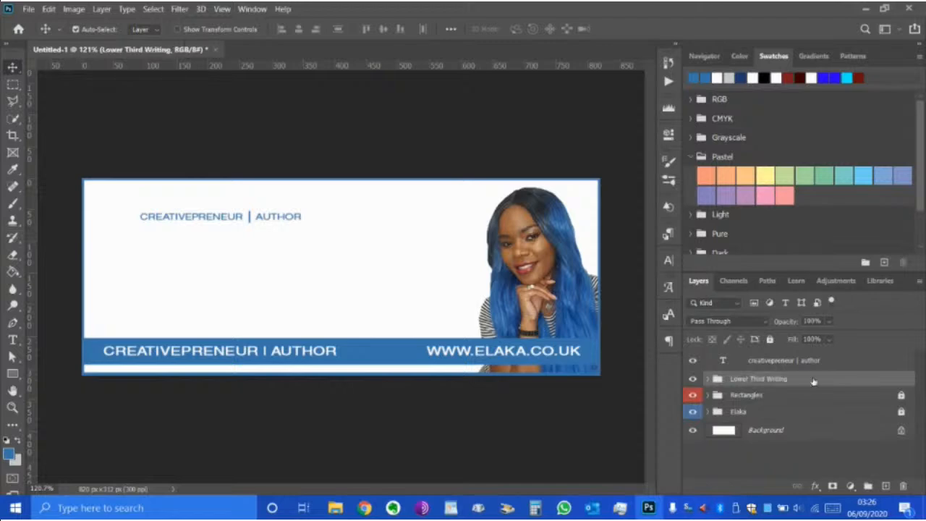
- Lock the Lower Third Writing group completely and give it an Orange colour label
left_click(770, 340)
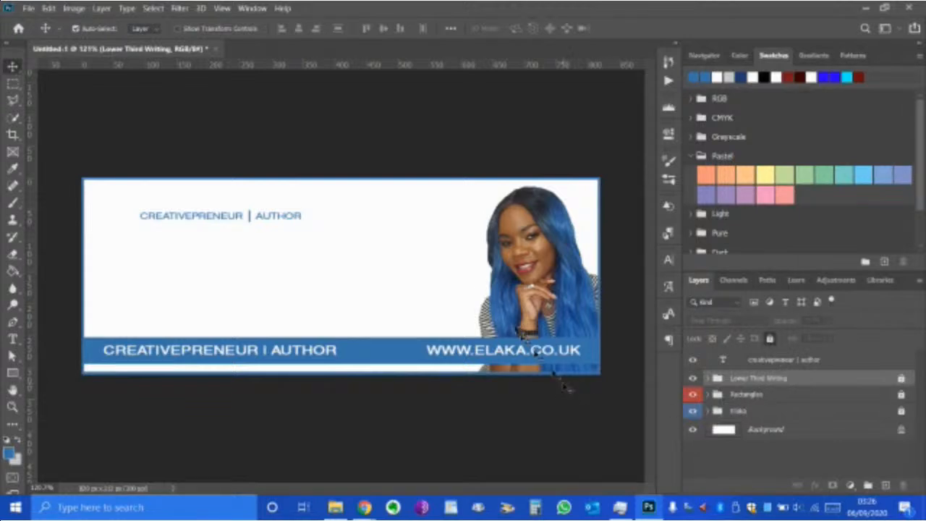
left_click(825, 360)
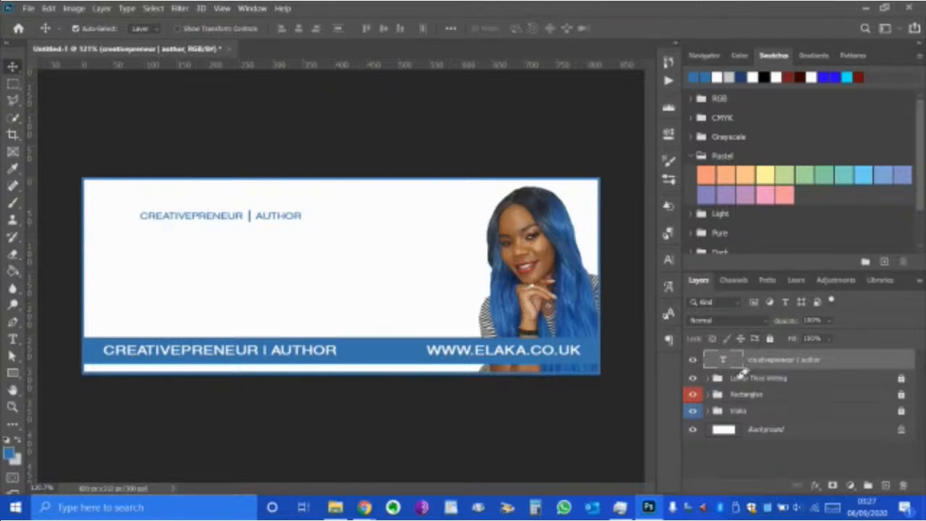
left_click(778, 379)
right_click(778, 379)
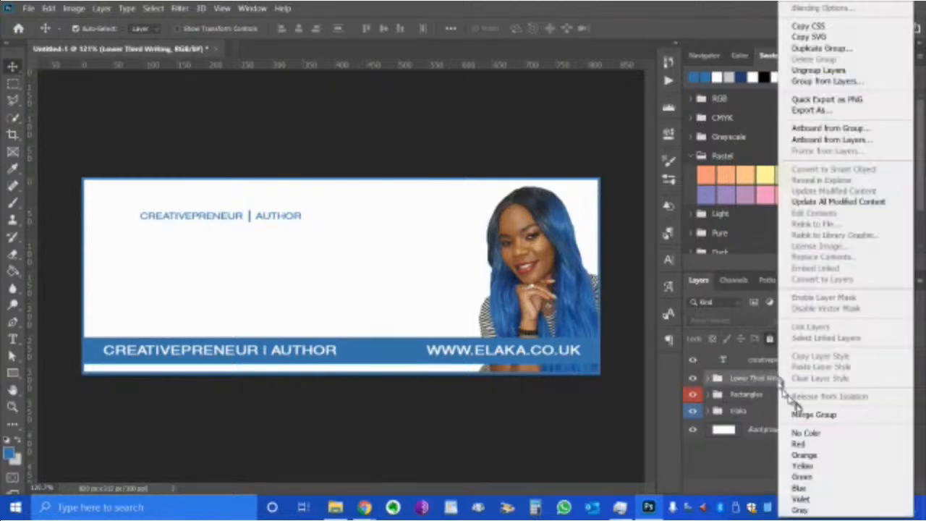
left_click(811, 456)
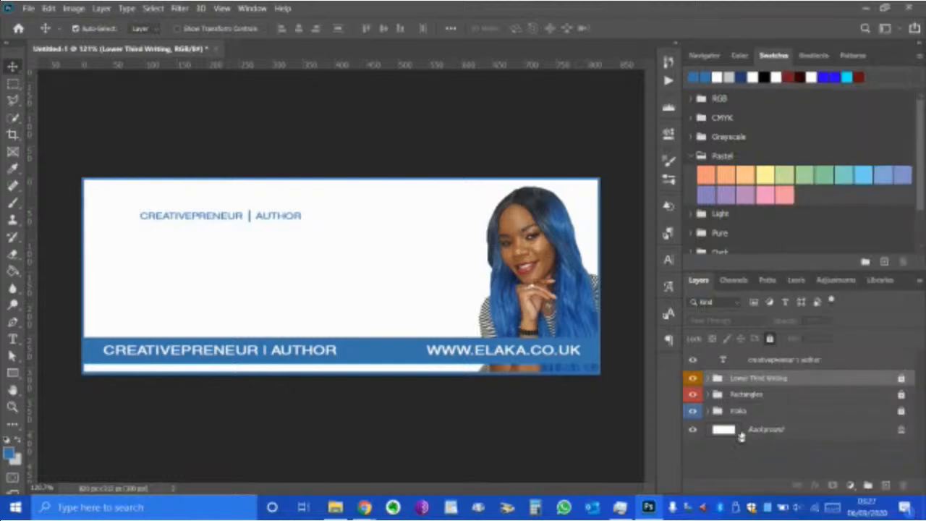
left_click(757, 362)
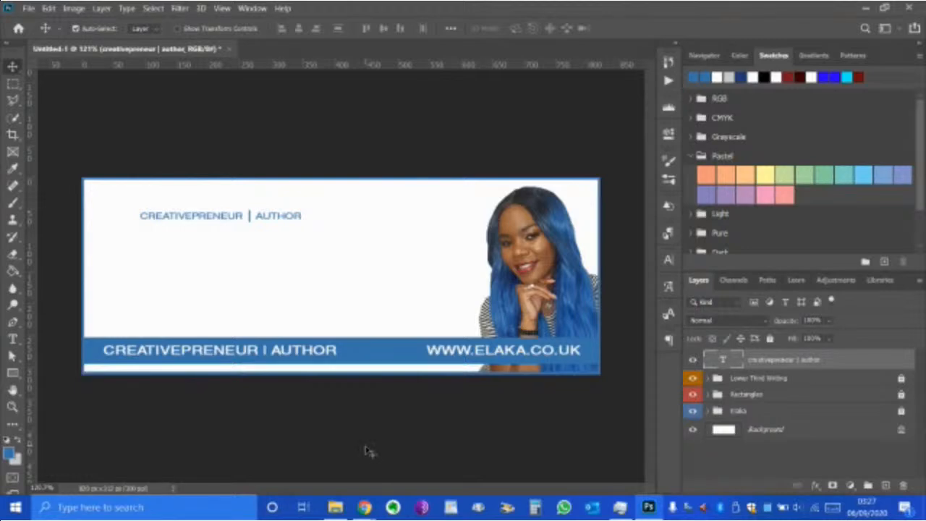
- Switch to Chrome and search Google for "social media icons" in a new tab
mouse_move(364, 508)
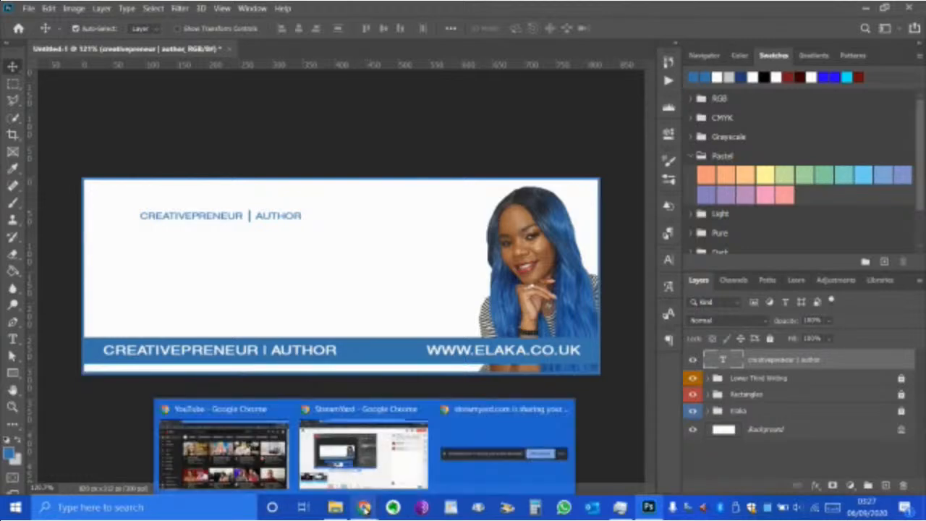
left_click(224, 446)
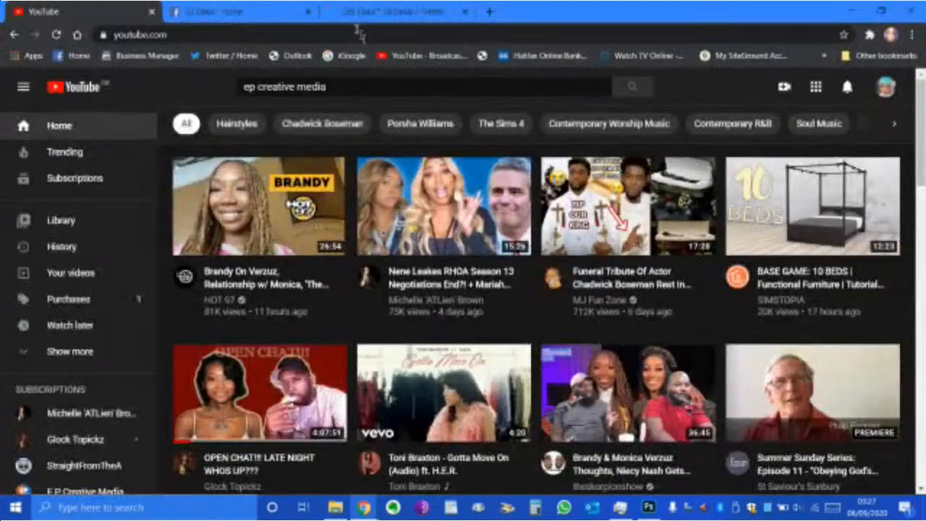
left_click(490, 12)
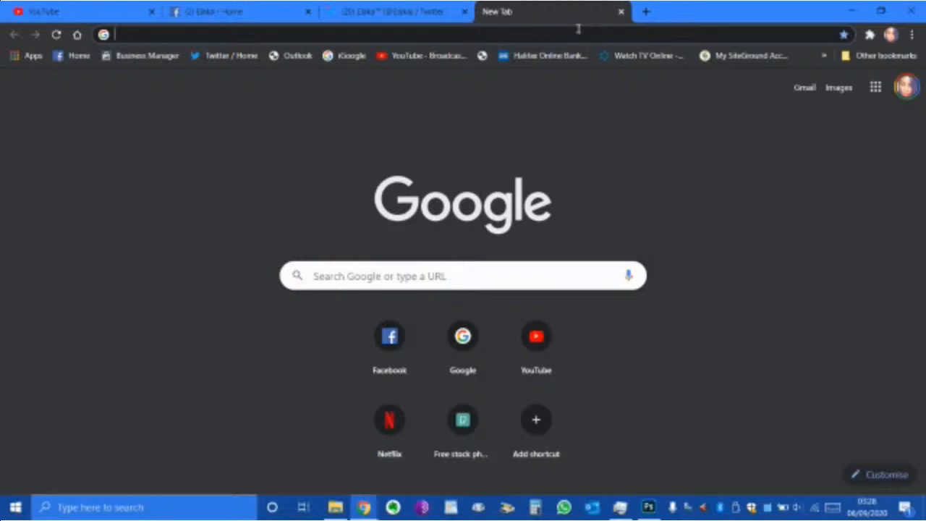
type("social ")
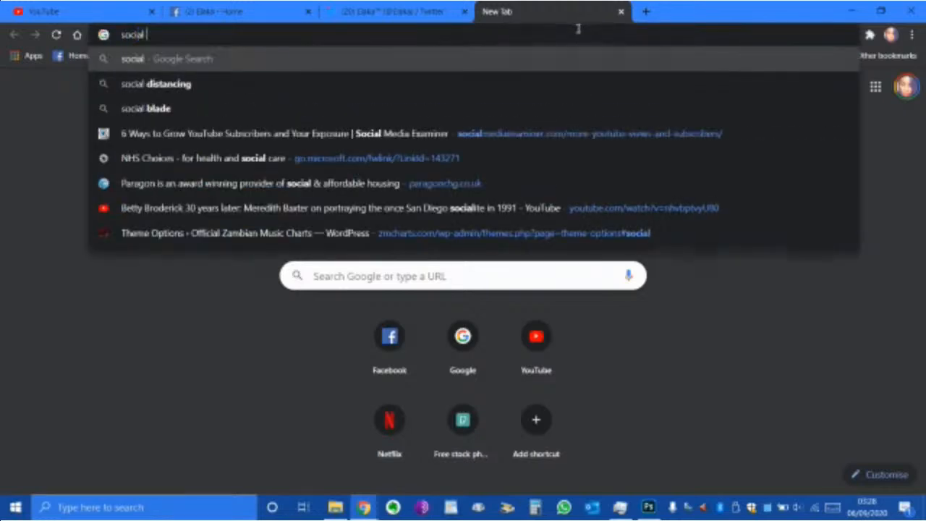
type("media icons")
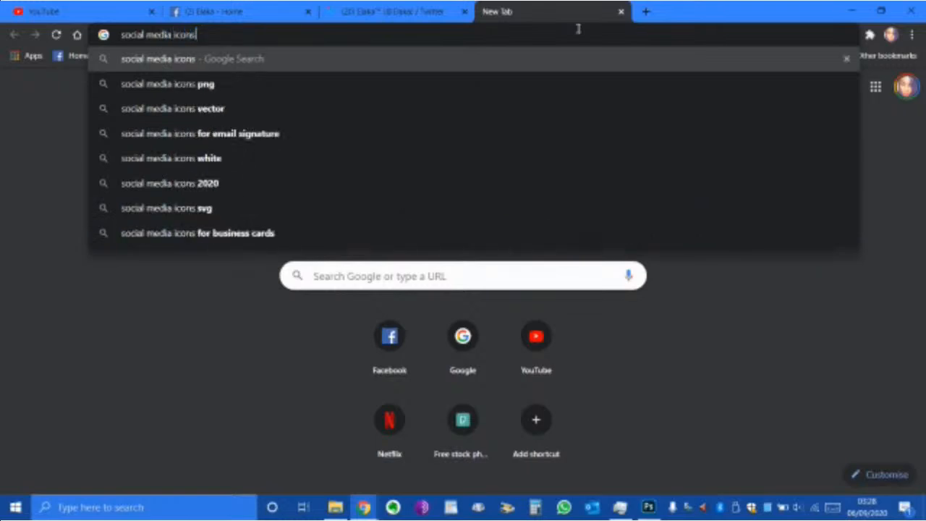
key("Return")
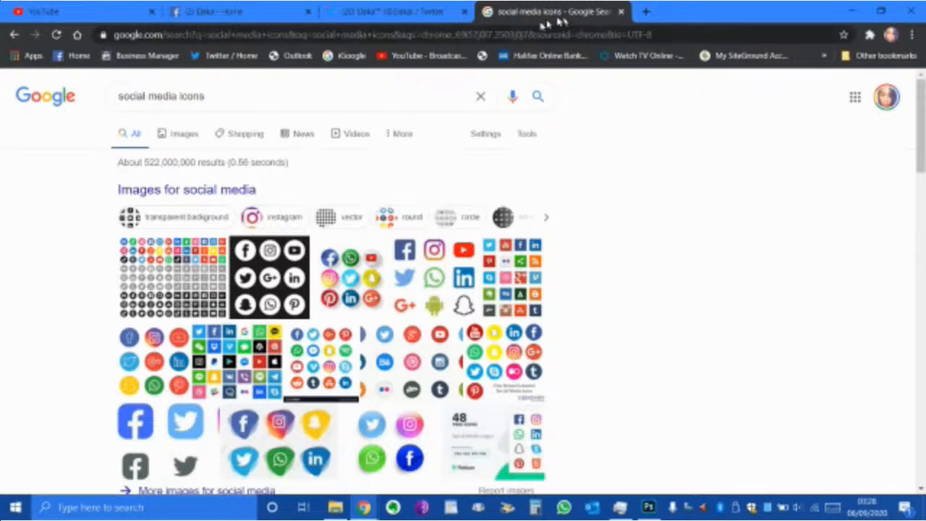
- Show the image results for the social media icons search and filter them to Large size
left_click(162, 139)
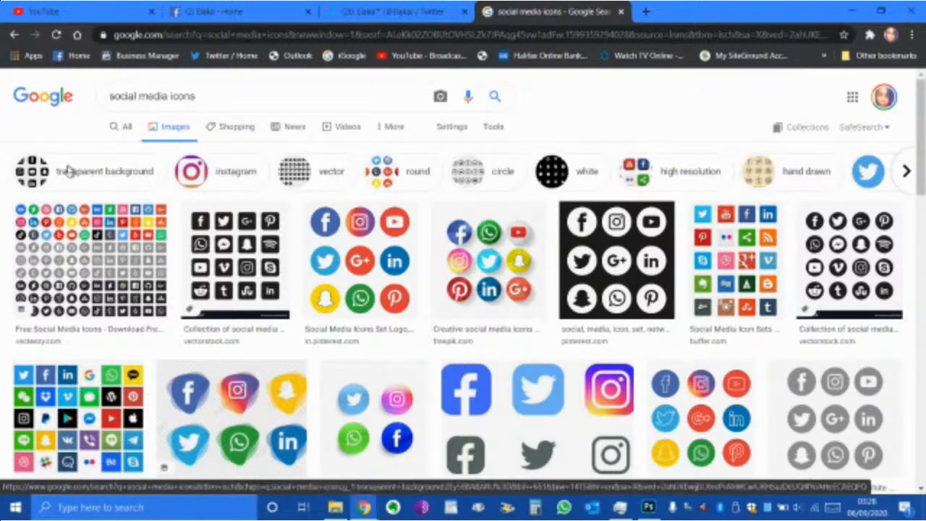
left_click(493, 131)
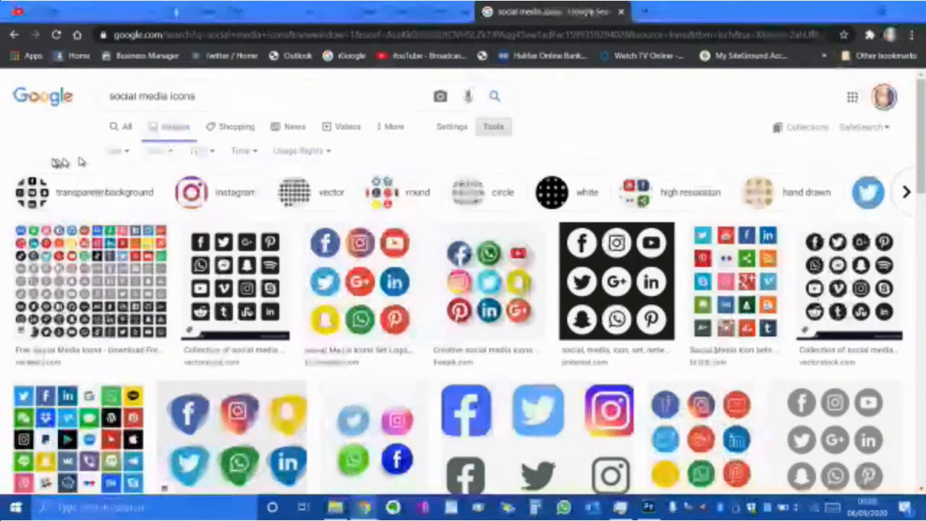
left_click(123, 153)
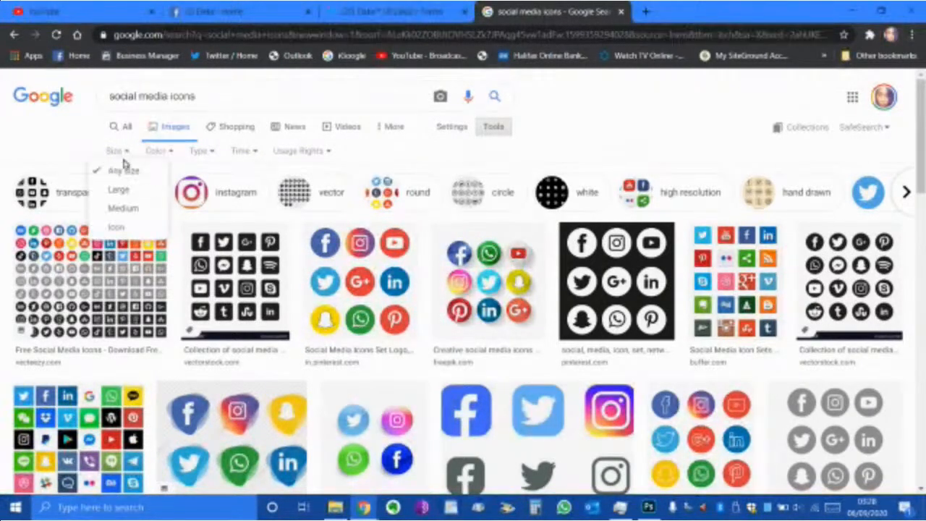
left_click(120, 190)
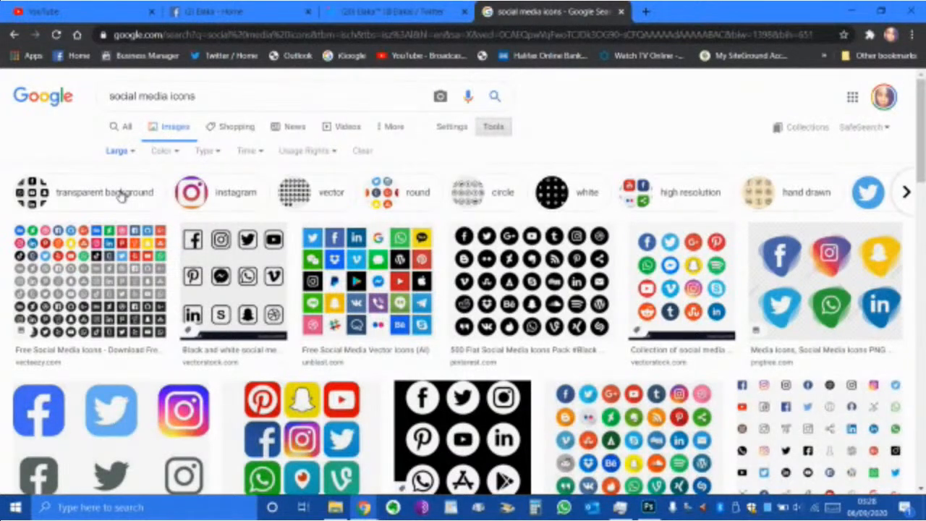
- Preview the image with coloured and grey Facebook, Twitter and Instagram icons and compare it with the surrounding results
scroll(238, 277, "down", 1)
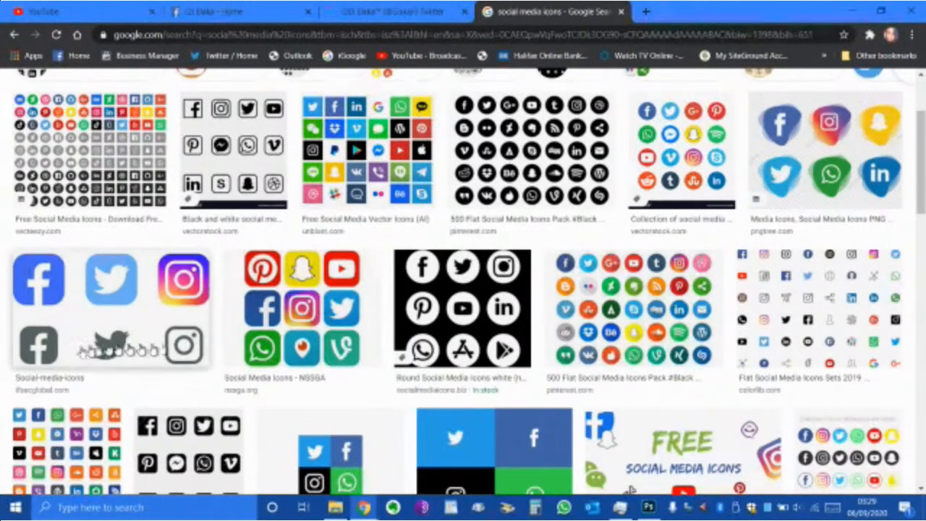
left_click(134, 291)
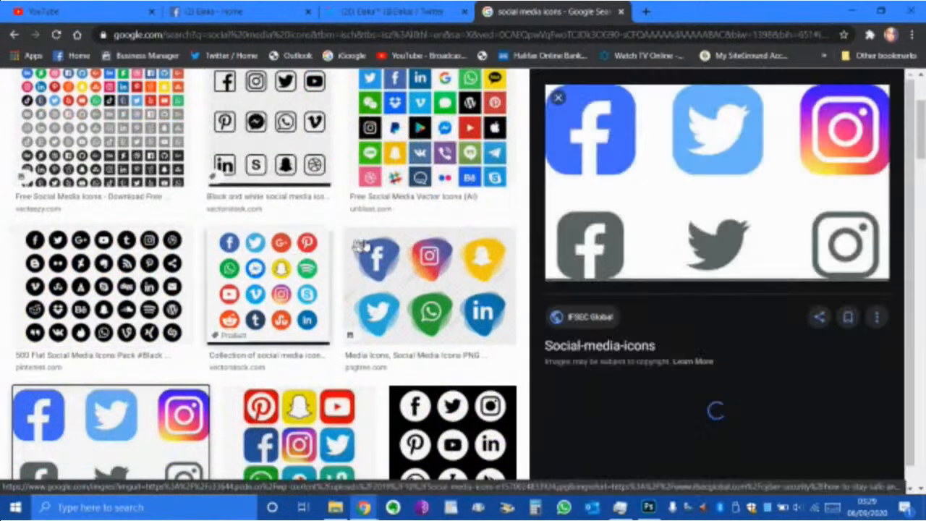
scroll(378, 230, "up", 3)
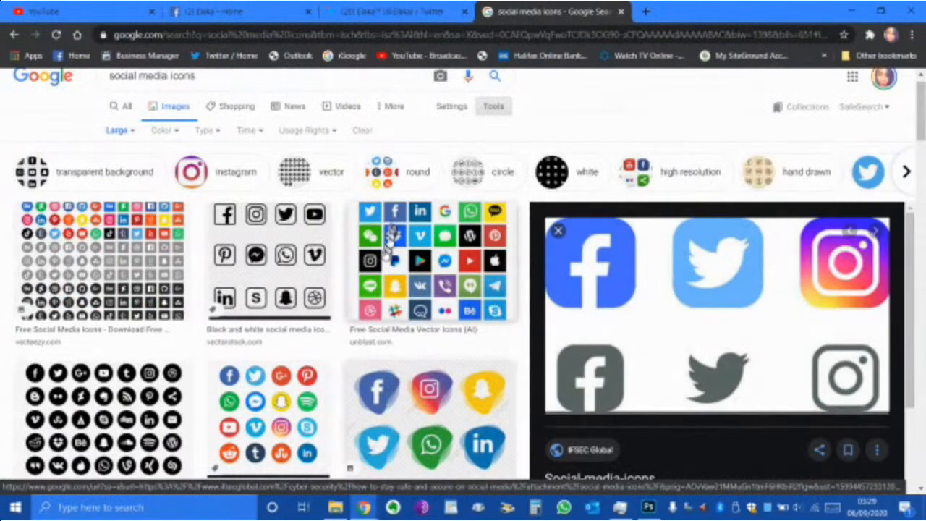
scroll(409, 293, "down", 3)
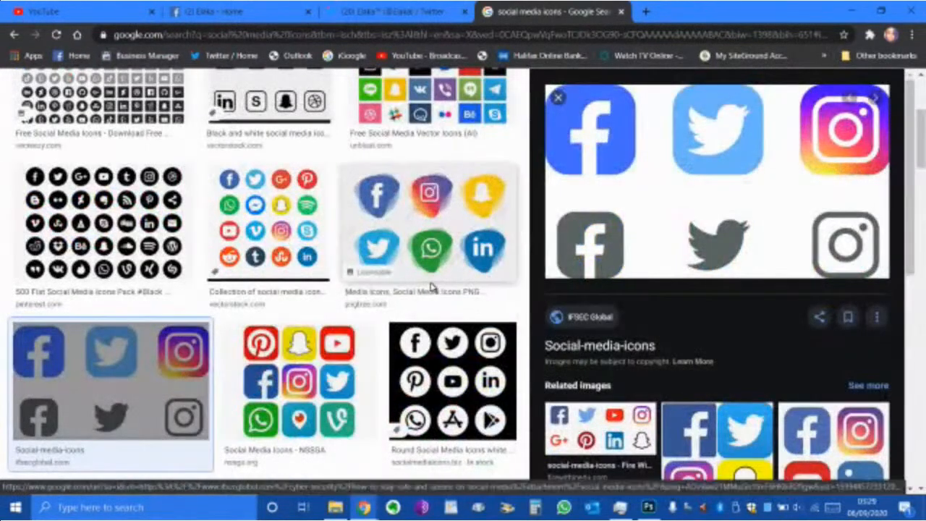
- Narrow the social media icons results to transparent background and preview the large CleanPNG Instagram icon
scroll(433, 288, "up", 3)
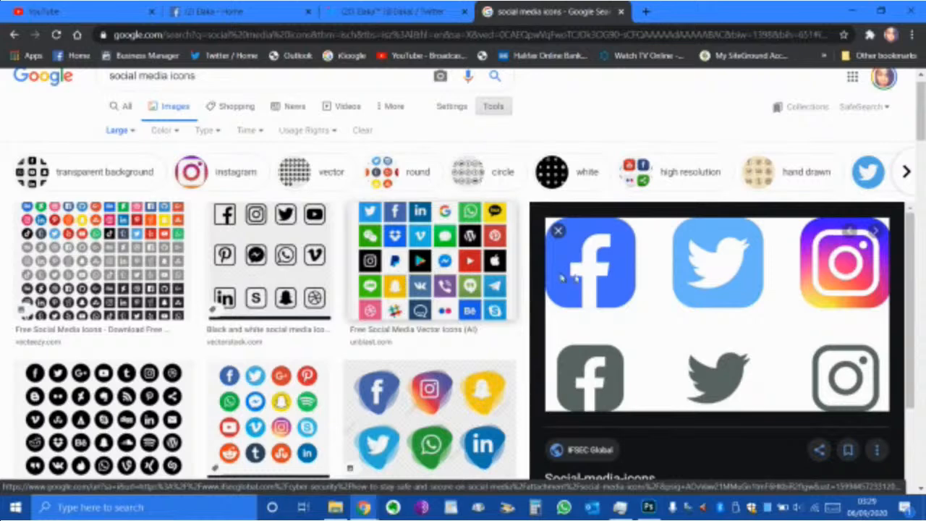
left_click(106, 173)
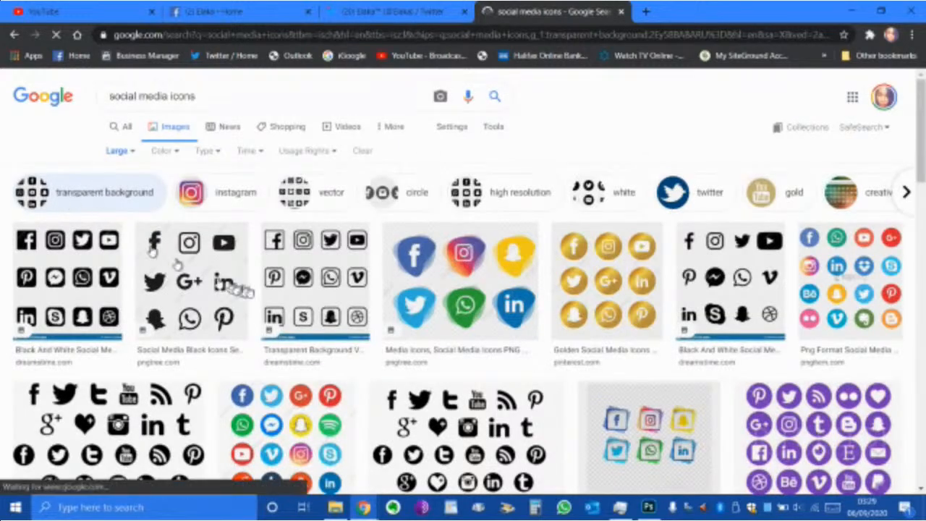
scroll(330, 285, "down", 2)
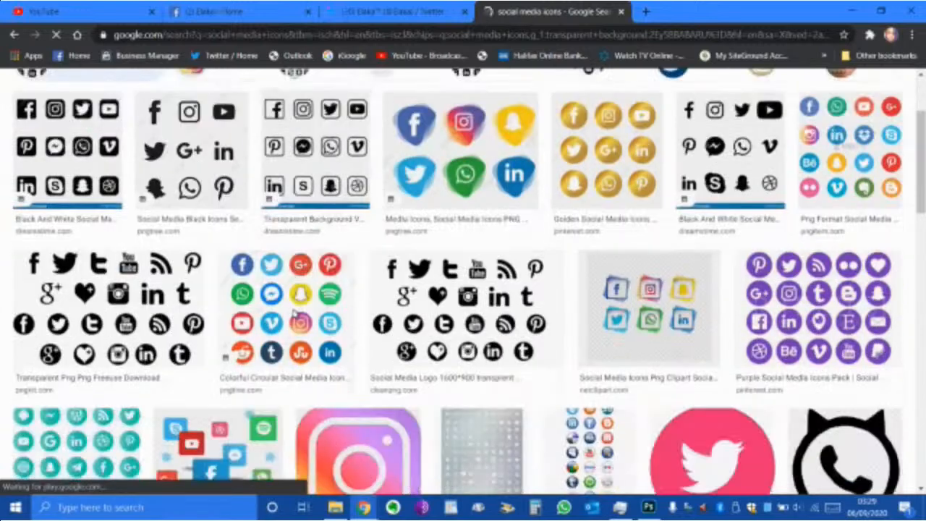
scroll(434, 318, "down", 2)
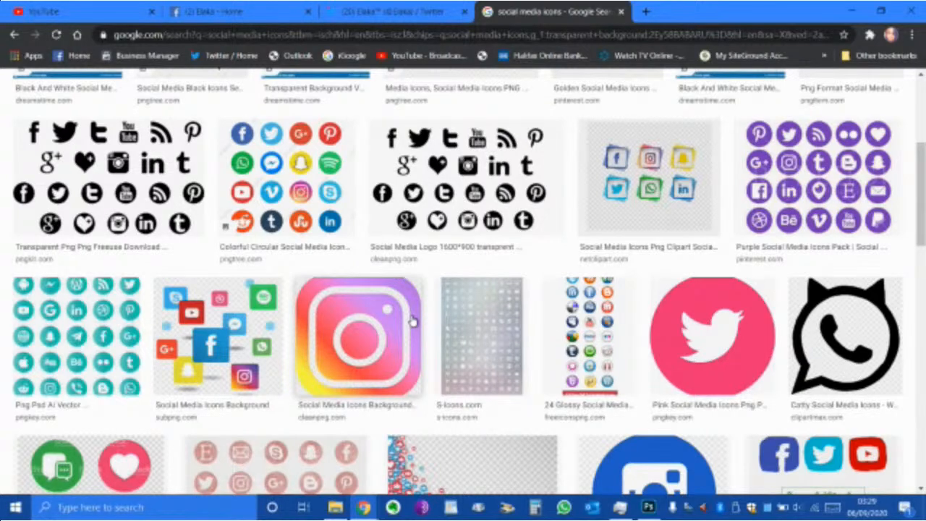
scroll(411, 321, "down", 2)
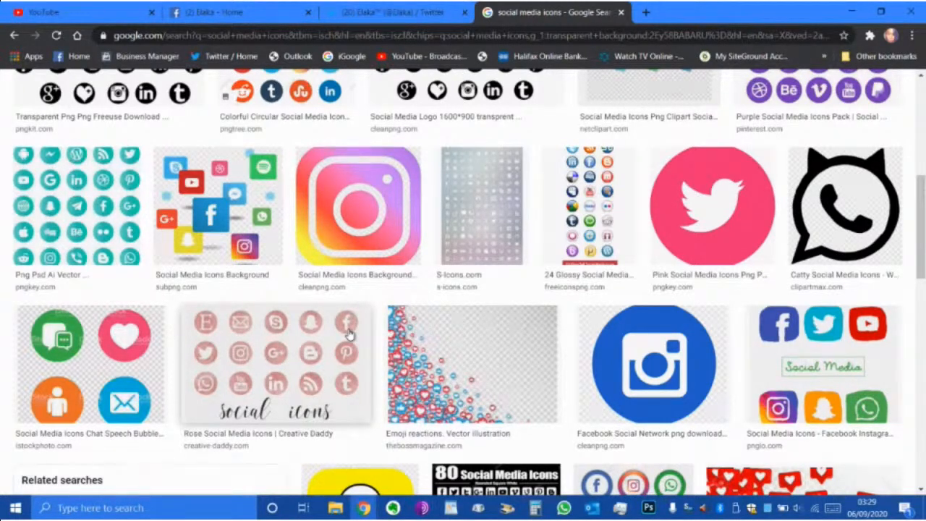
left_click(346, 204)
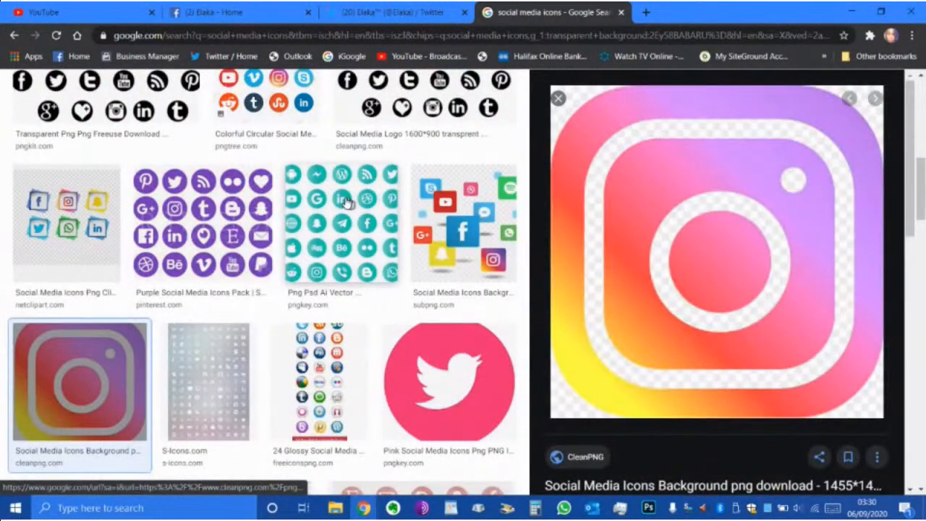
- Start saving the previewed Instagram image and browse to the Art Work folder on the TOSHIBA EXT drive as its destination
right_click(677, 263)
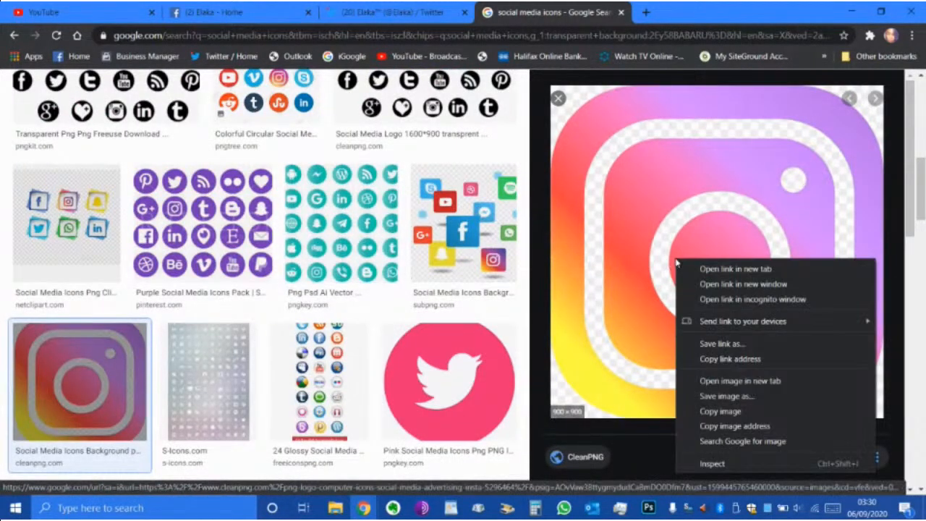
left_click(727, 396)
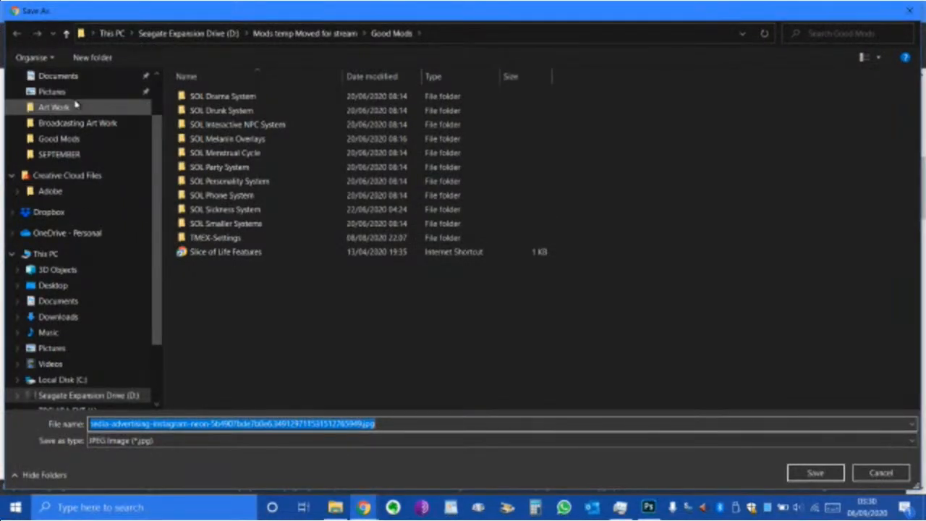
scroll(76, 134, "up", 2)
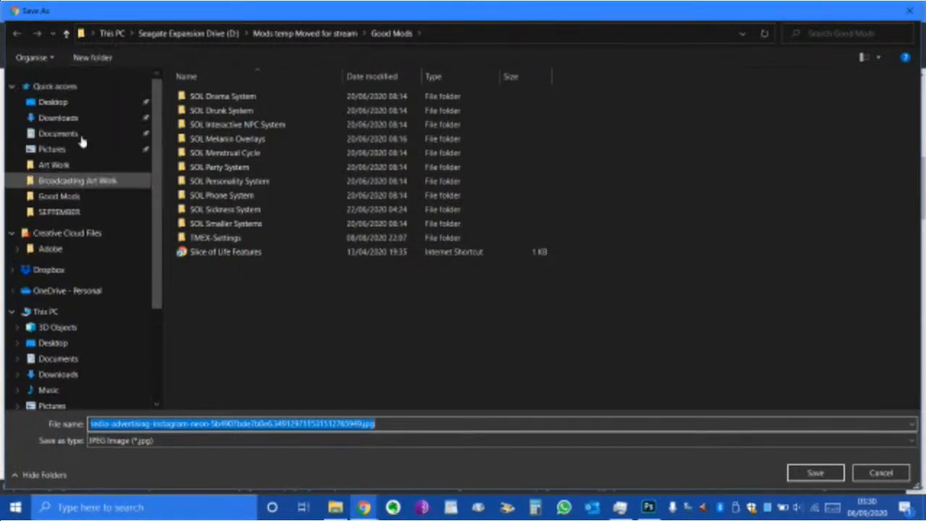
scroll(75, 238, "down", 3)
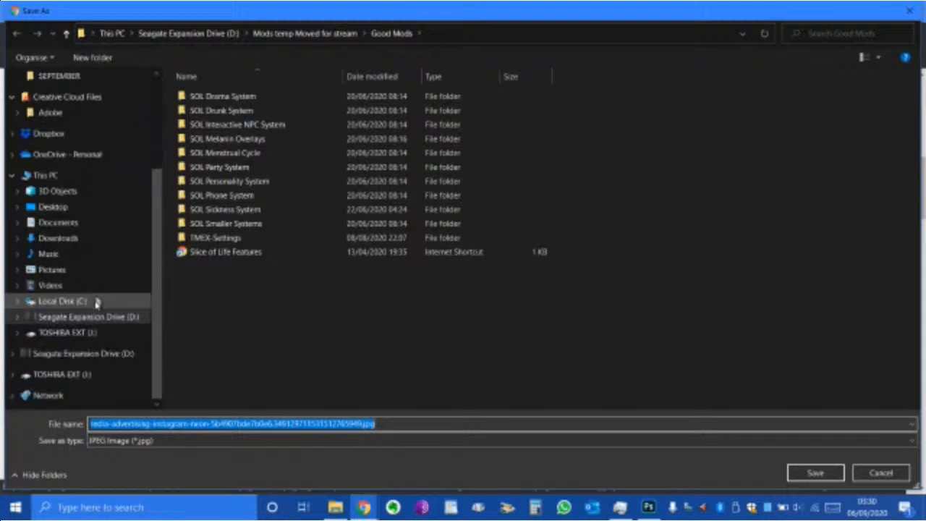
left_click(82, 333)
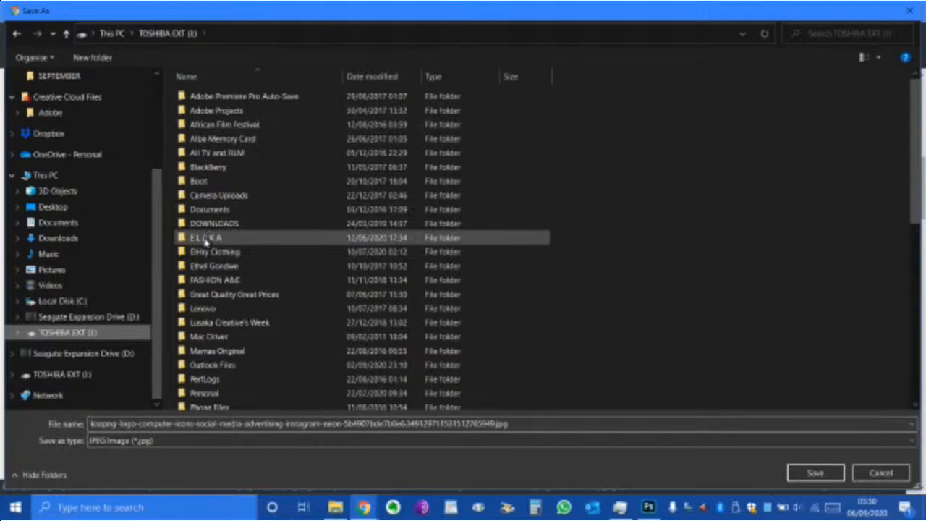
left_click(206, 241)
double_click(206, 241)
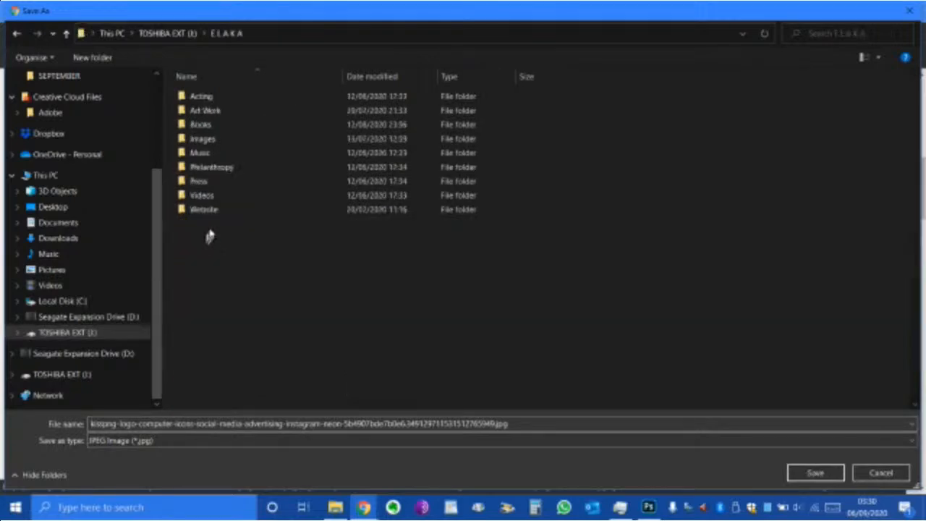
left_click(223, 110)
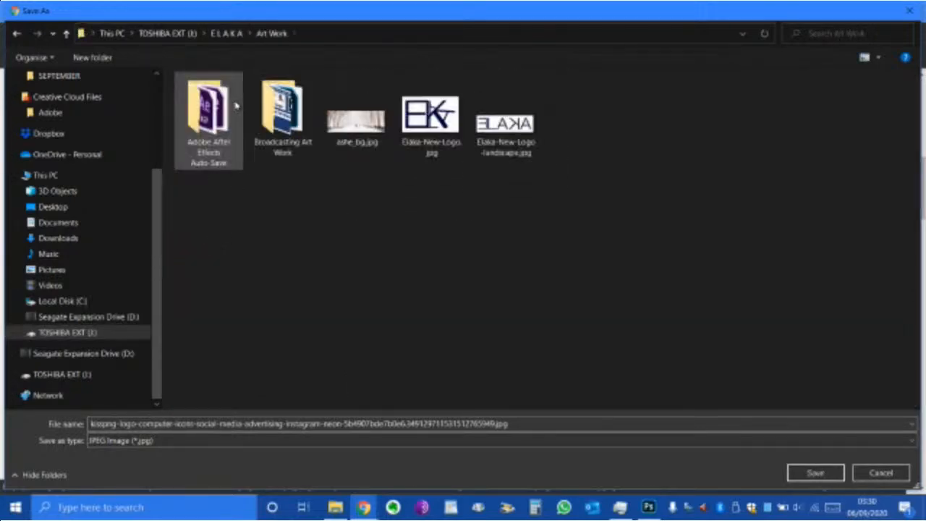
- Create a folder named "Social Media Icons" inside the Art Work folder
left_click(92, 57)
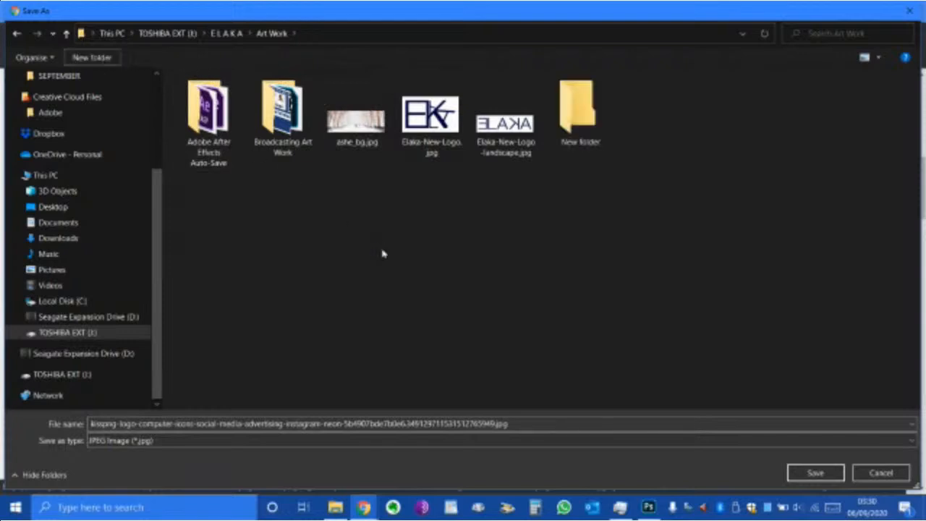
type("Social Media")
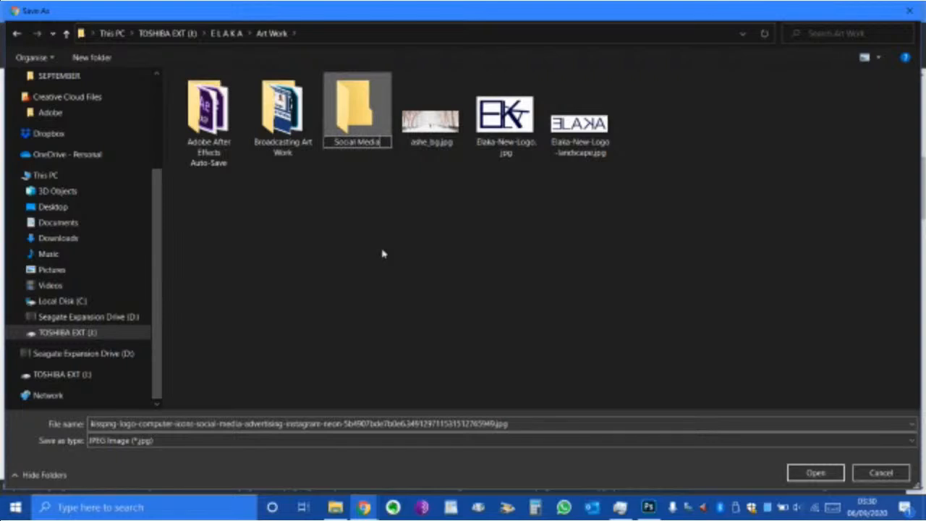
type(" Icons")
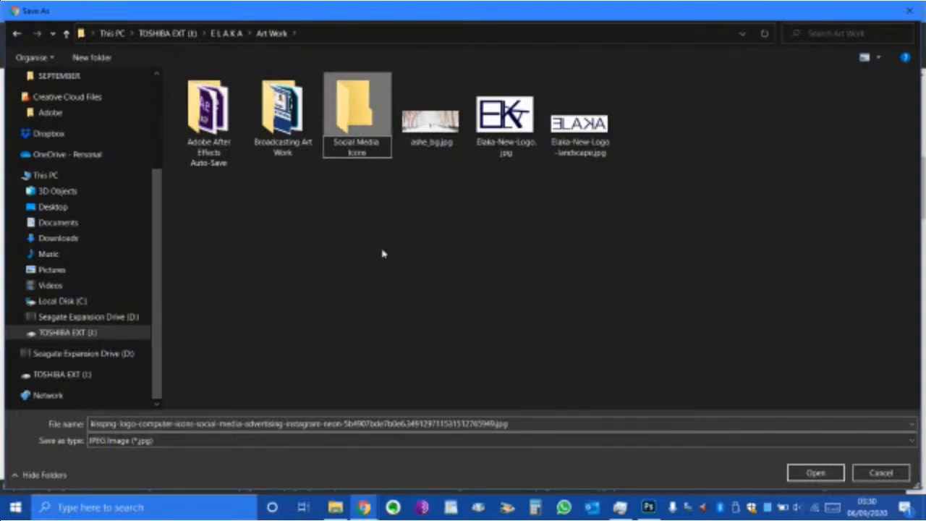
left_click(383, 254)
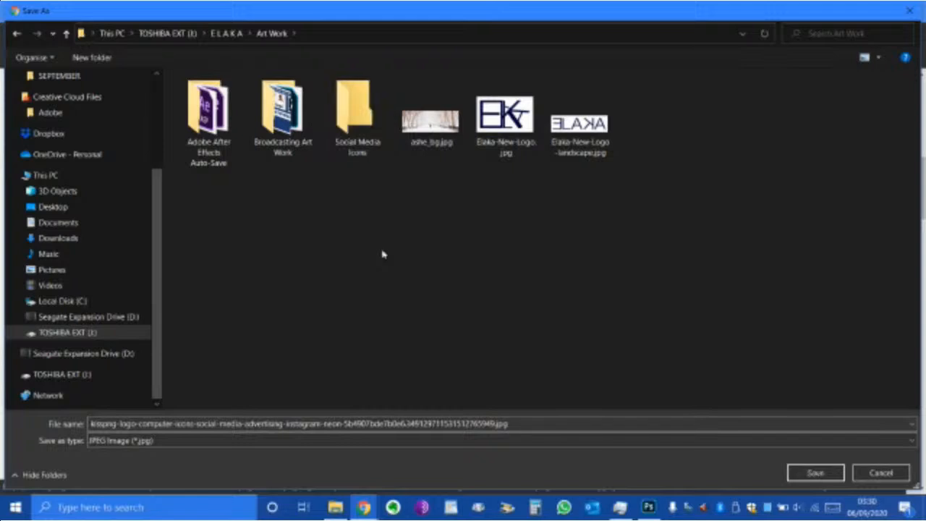
- Save the image as a JPEG named "Instagram icon" in the Social Media Icons folder
left_click(369, 158)
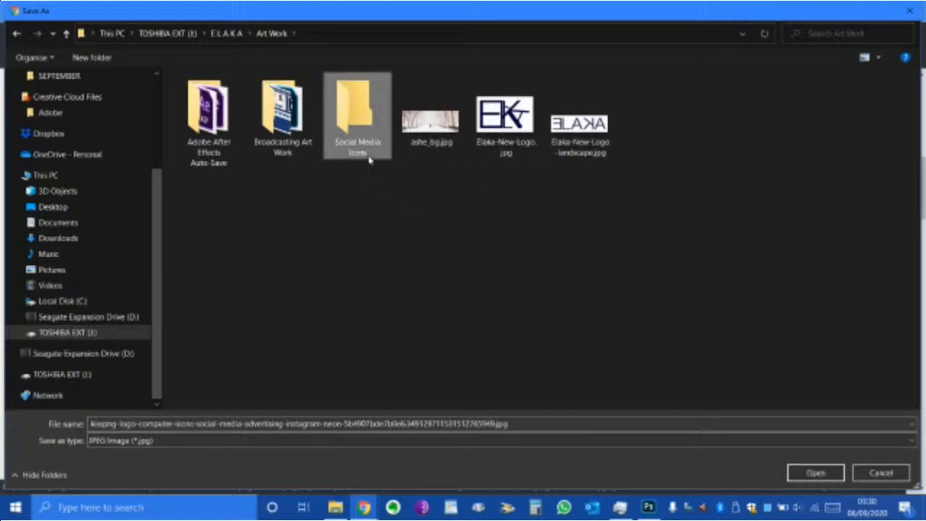
double_click(369, 156)
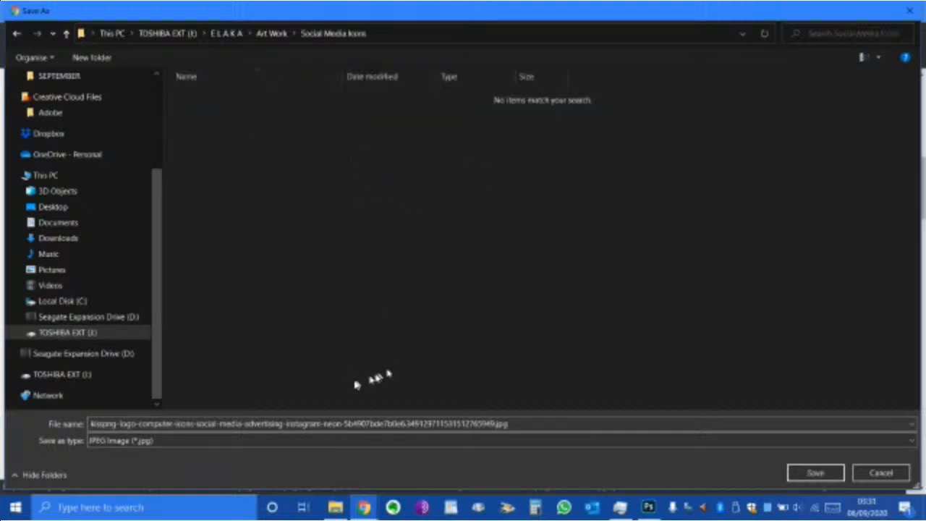
left_click(379, 425)
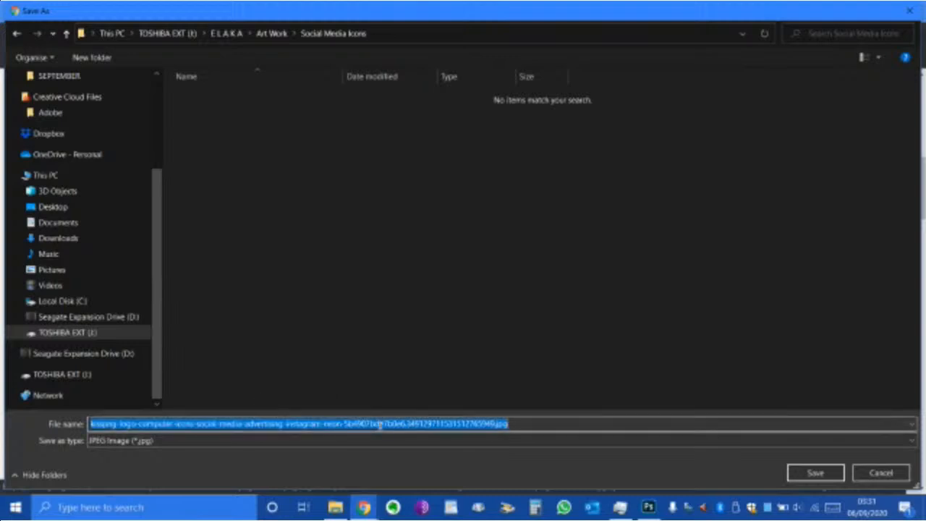
type("Instagram icon")
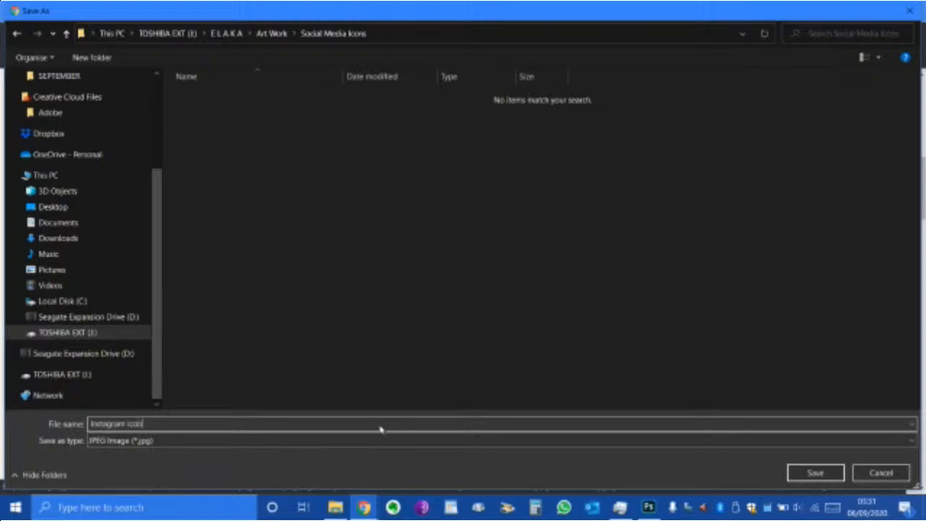
key("Return")
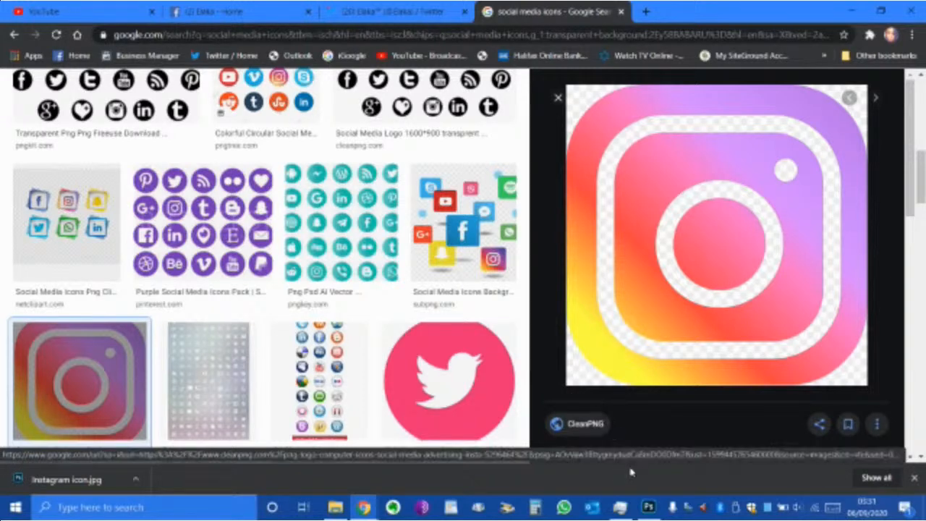
- Switch to File Explorer, open Art Work > Social Media Icons on the TOSHIBA EXT drive and preview Instagram icon.jpg
mouse_move(649, 504)
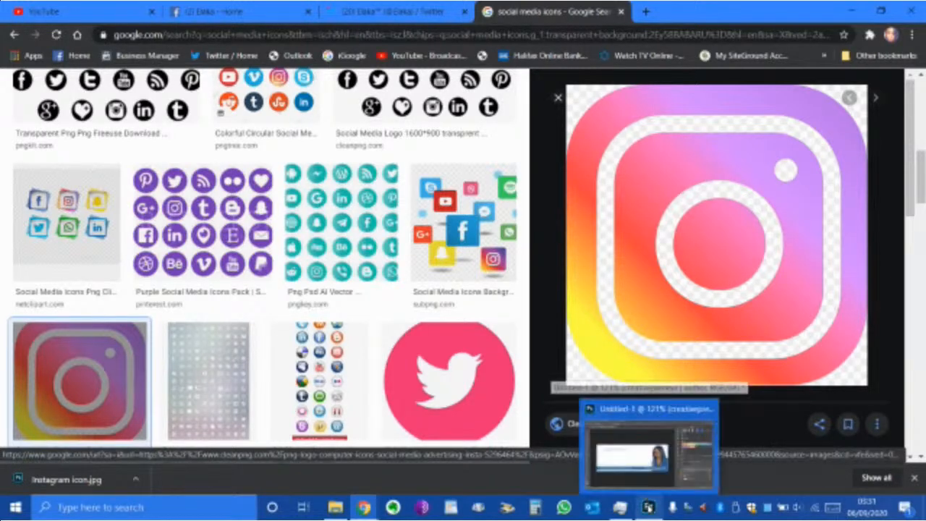
left_click(621, 469)
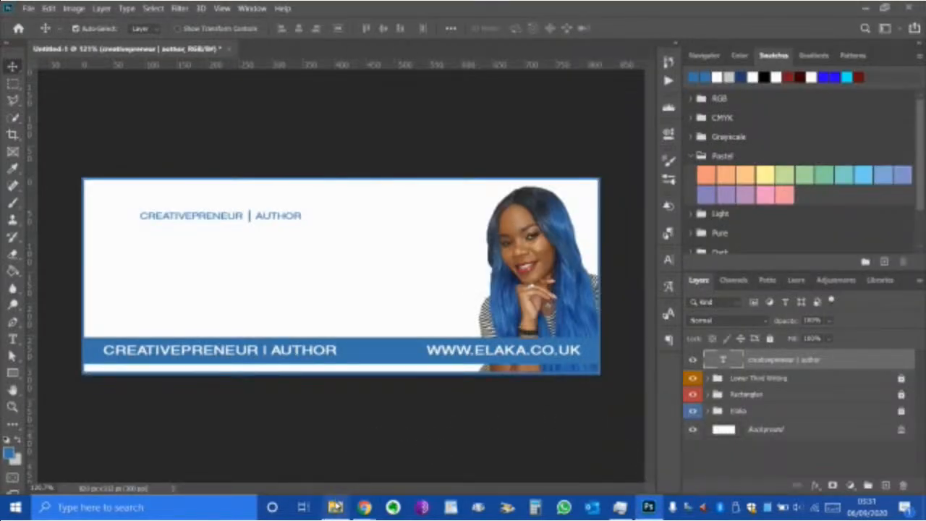
mouse_move(335, 507)
left_click(347, 465)
scroll(69, 205, "up", 3)
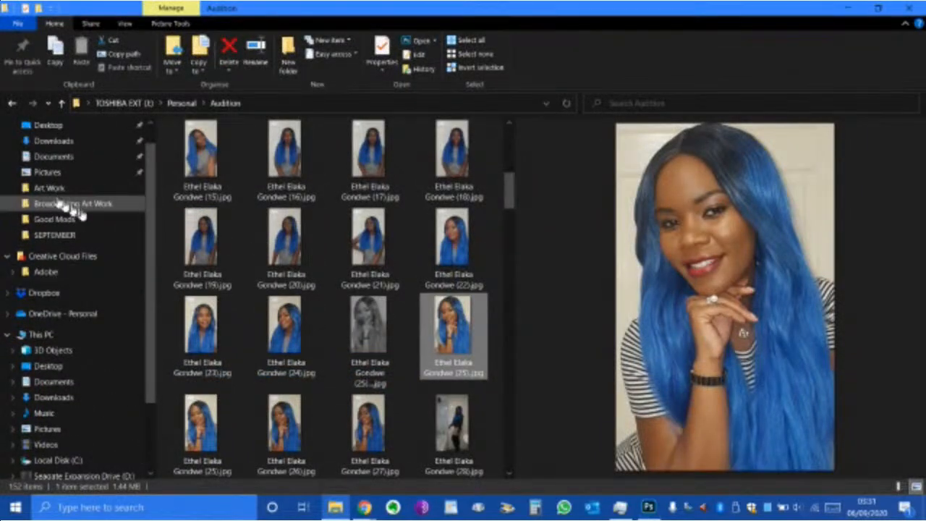
left_click(114, 106)
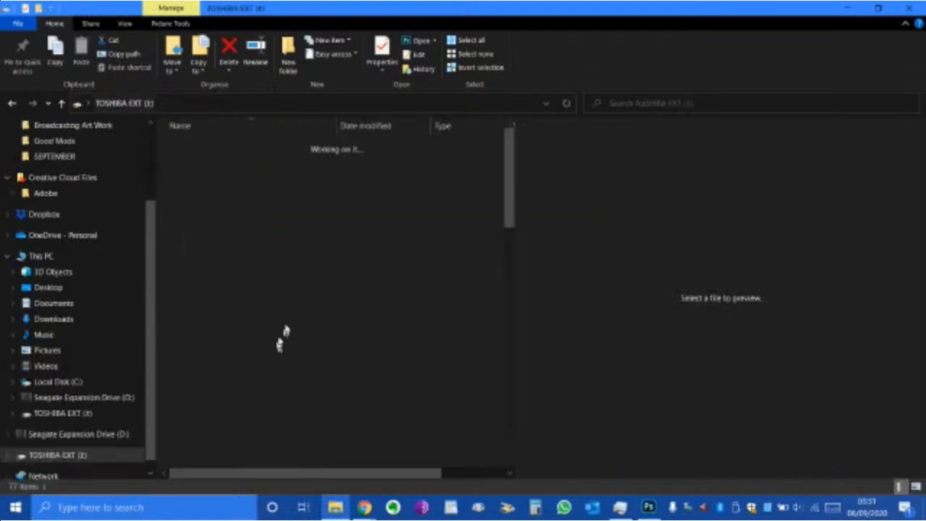
left_click(209, 289)
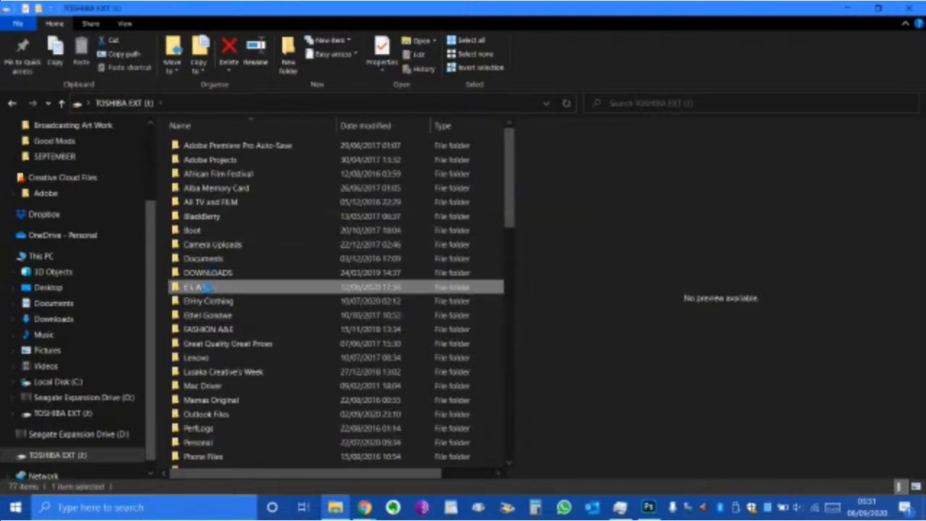
double_click(209, 287)
left_click(195, 164)
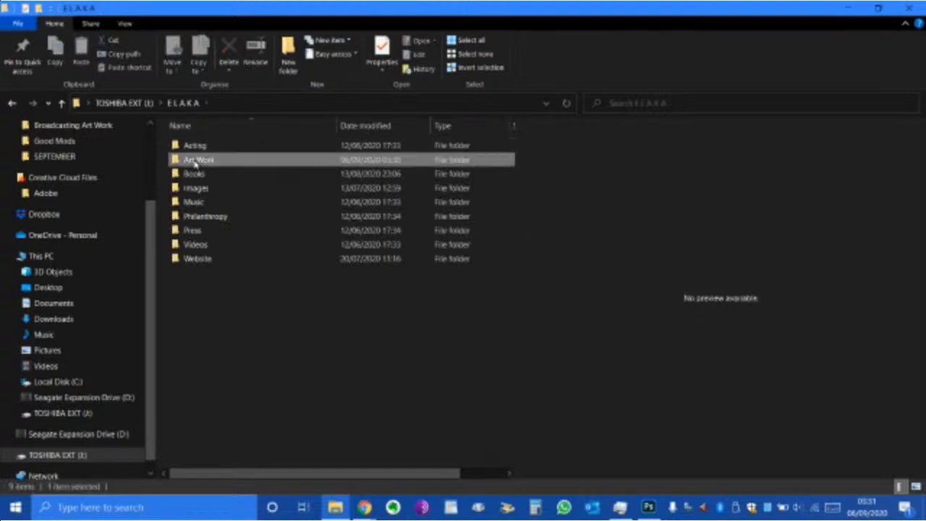
double_click(195, 161)
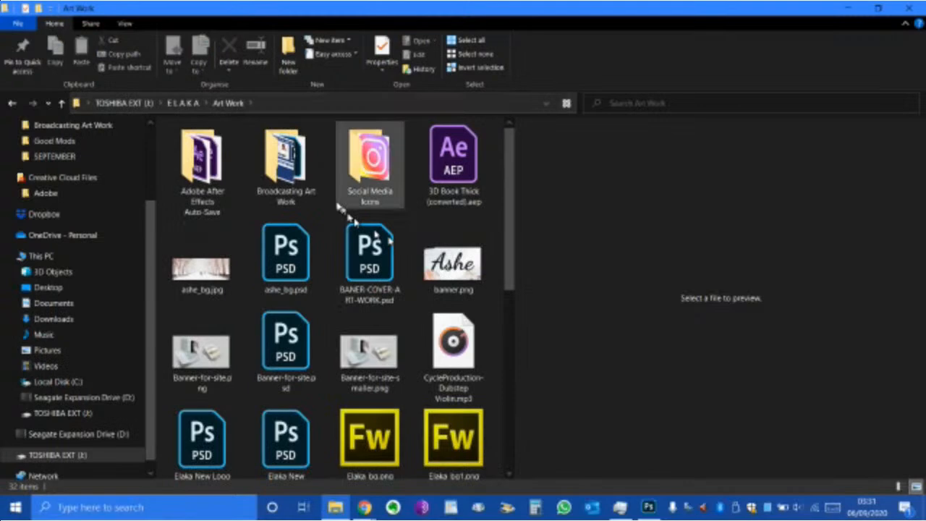
double_click(363, 181)
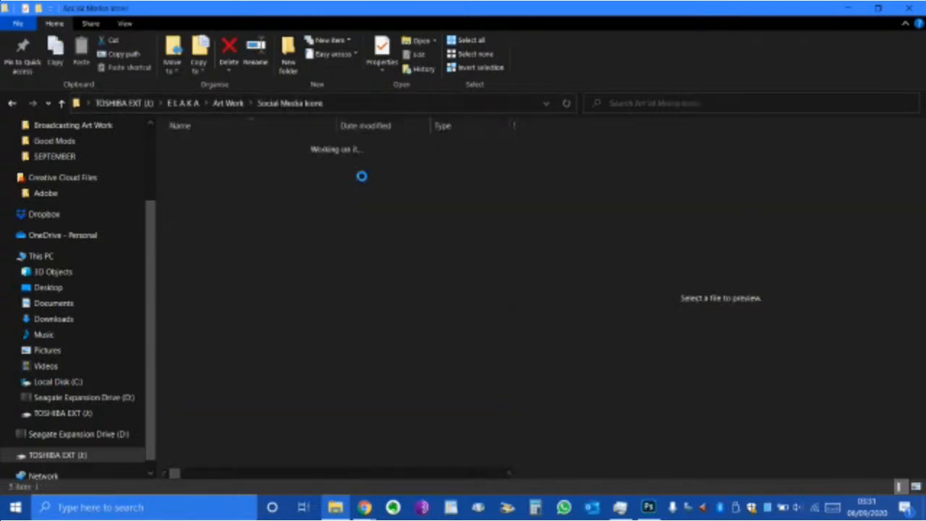
left_click(217, 165)
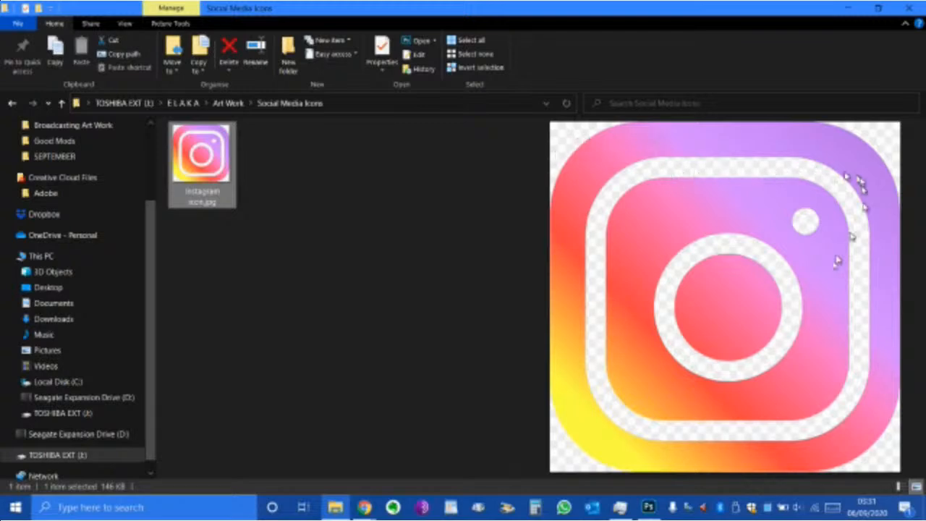
- Return to the Art Work folder, look through its files and preview the landscape JPEG version of the new logo
left_click(227, 104)
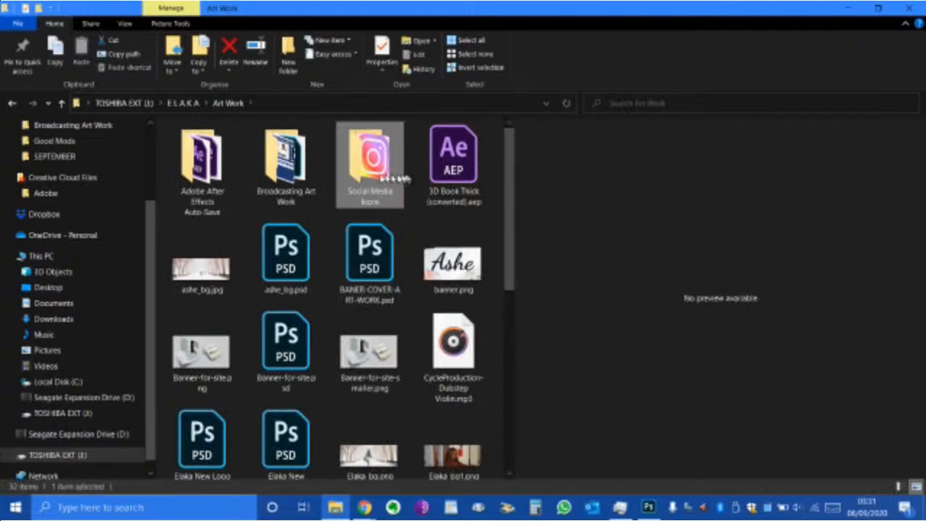
scroll(366, 286, "down", 5)
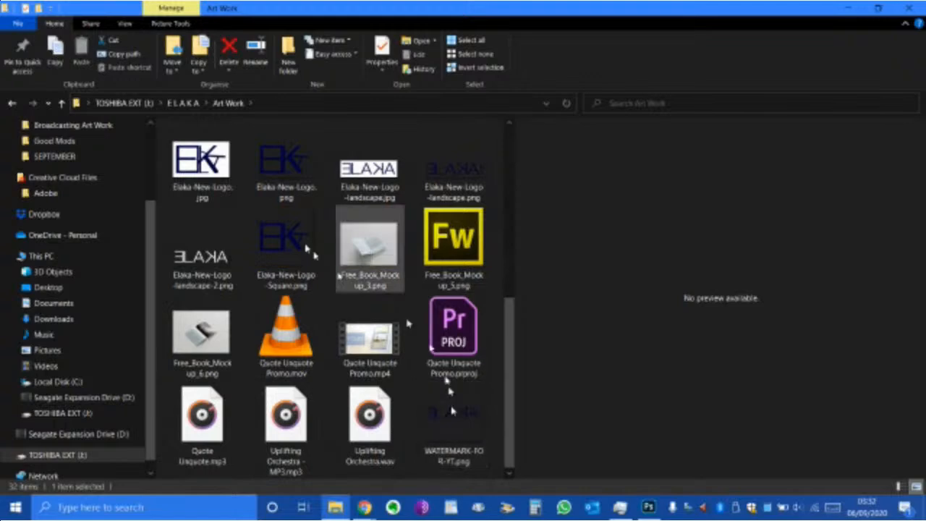
scroll(231, 239, "up", 2)
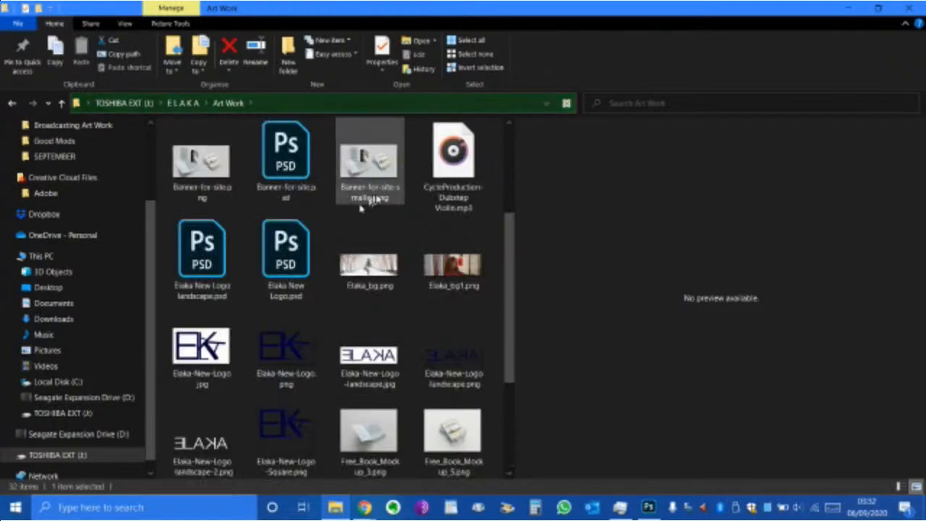
left_click(371, 355)
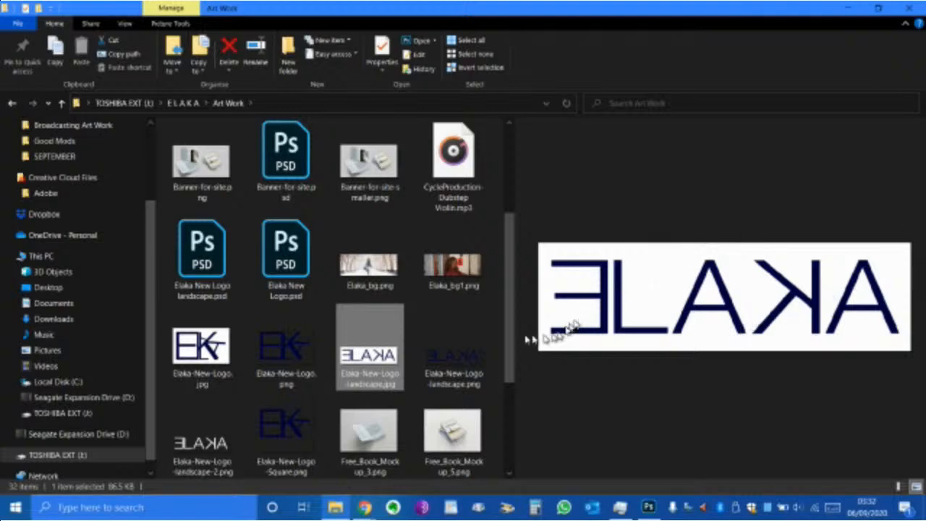
- Preview the landscape PNG version of the new logo, and switch to the social media icons image results in Chrome
left_click(453, 356)
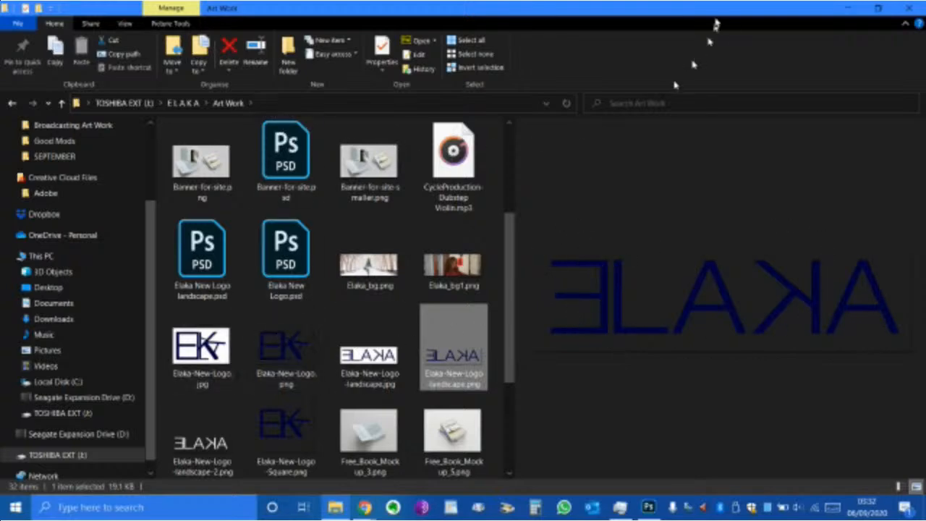
left_click(839, 14)
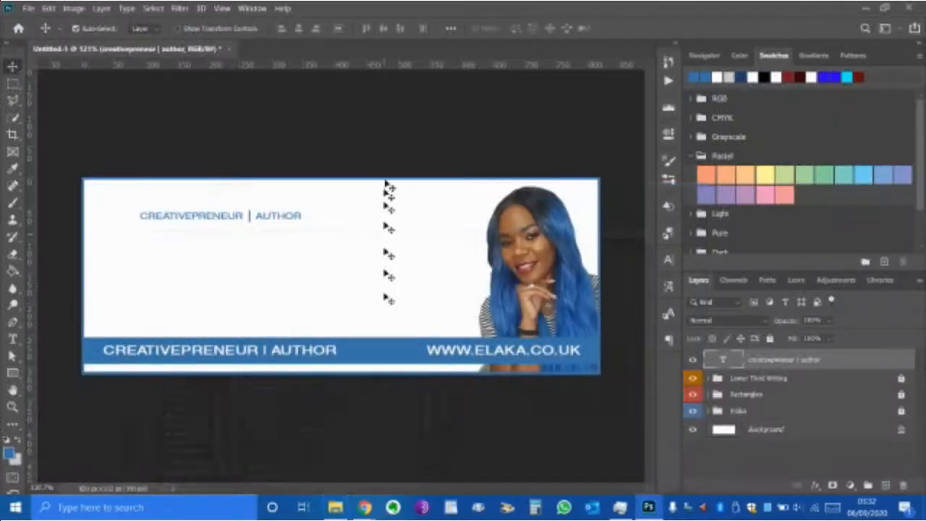
left_click(367, 511)
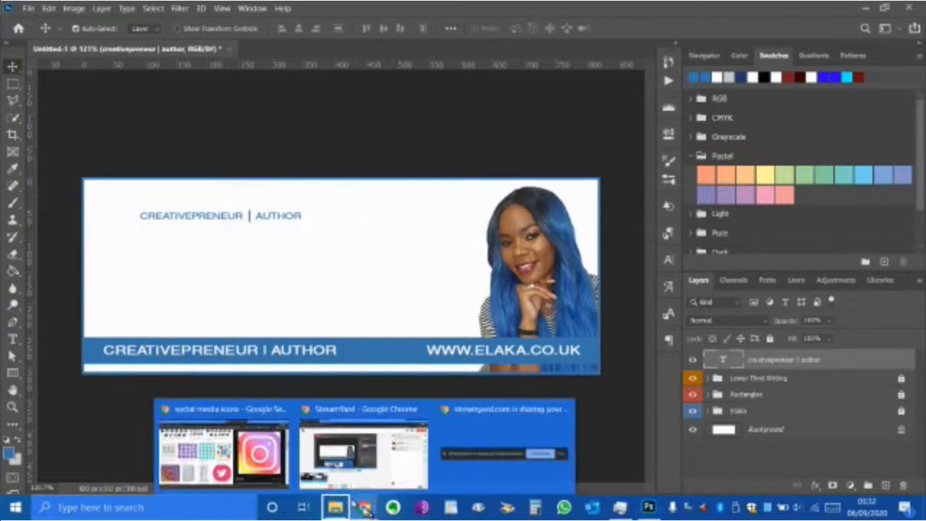
left_click(225, 453)
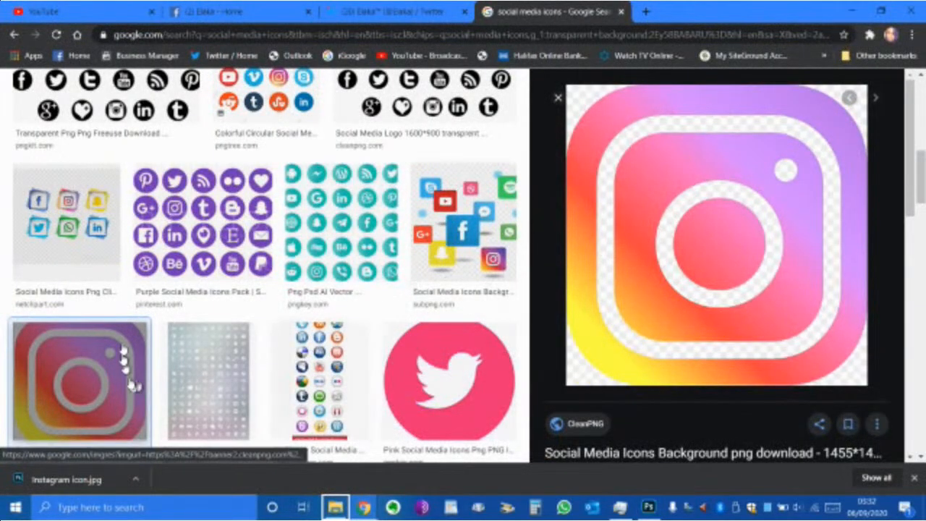
right_click(365, 508)
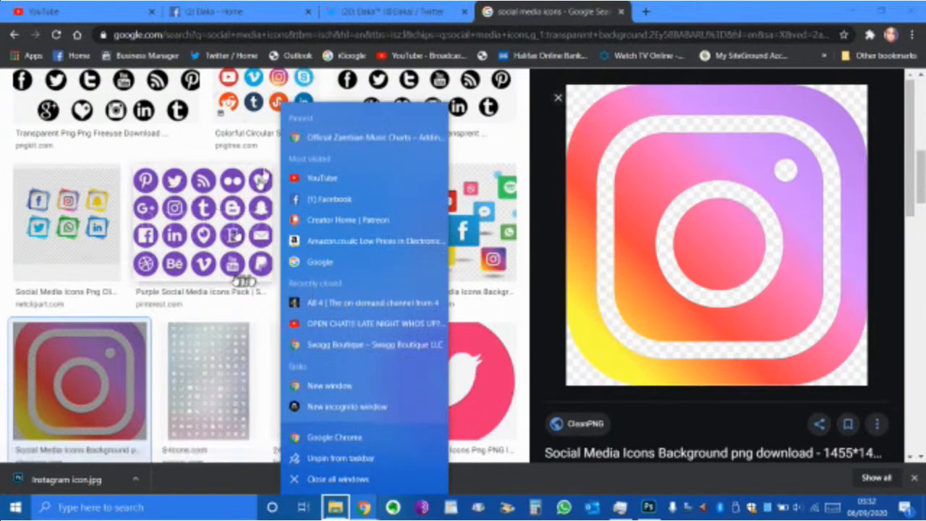
left_click(523, 18)
scroll(407, 282, "up", 8)
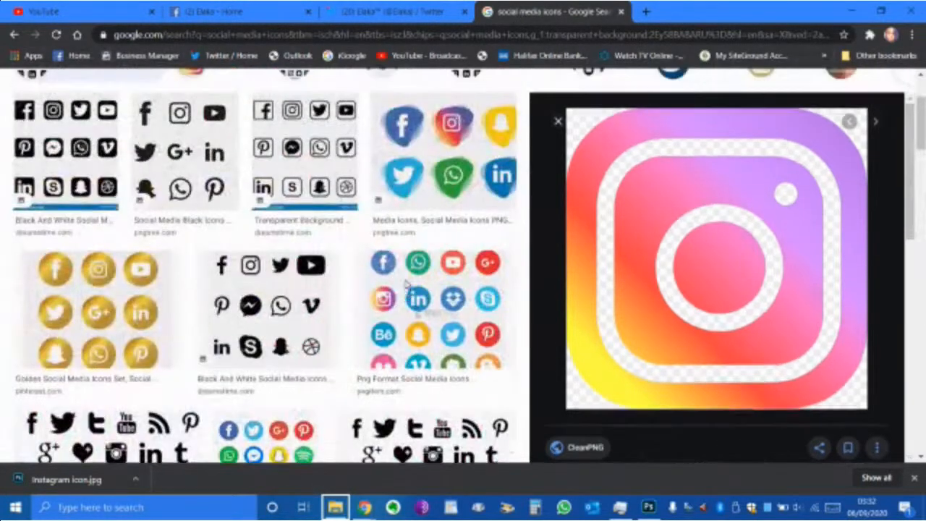
left_click(342, 495)
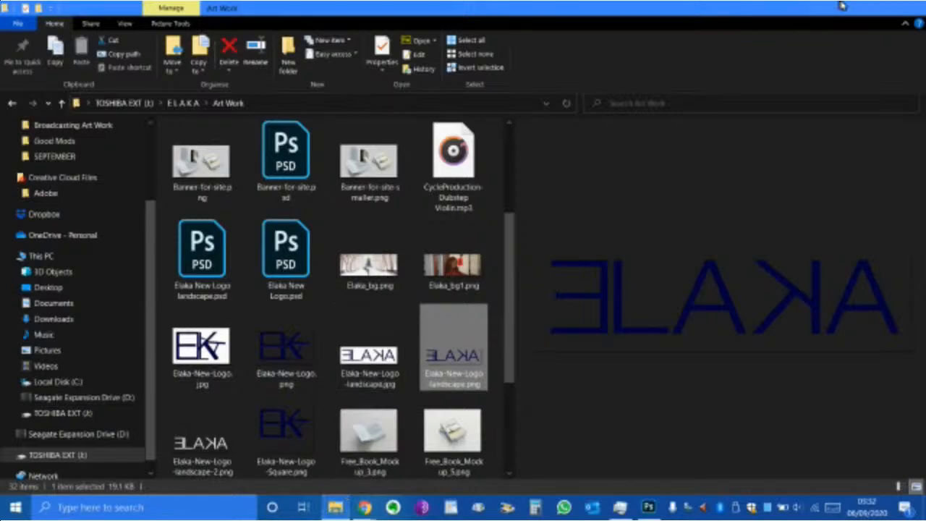
left_click(848, 7)
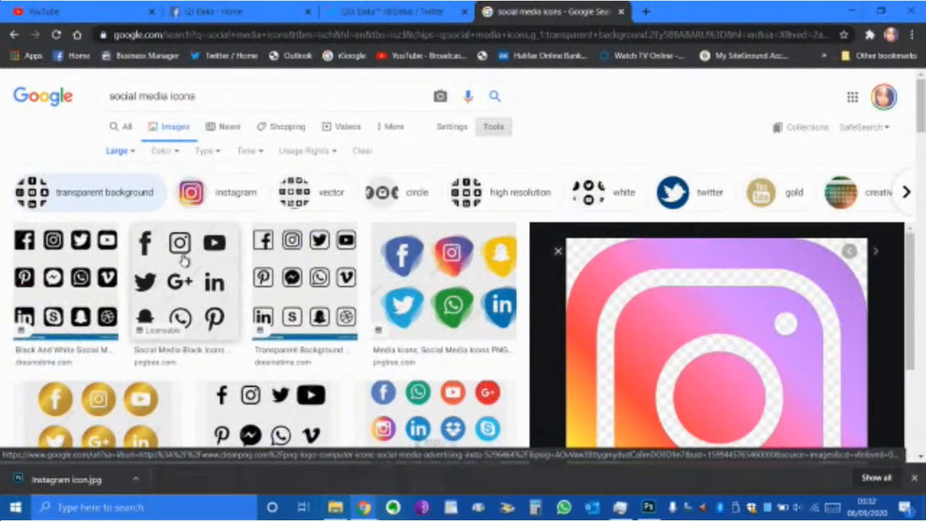
scroll(188, 257, "down", 4)
scroll(181, 261, "down", 3)
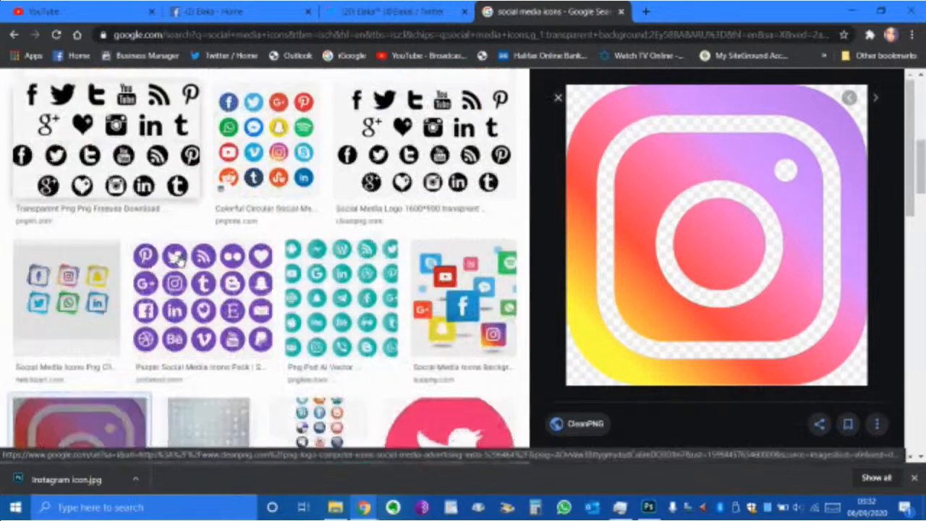
scroll(207, 207, "up", 7)
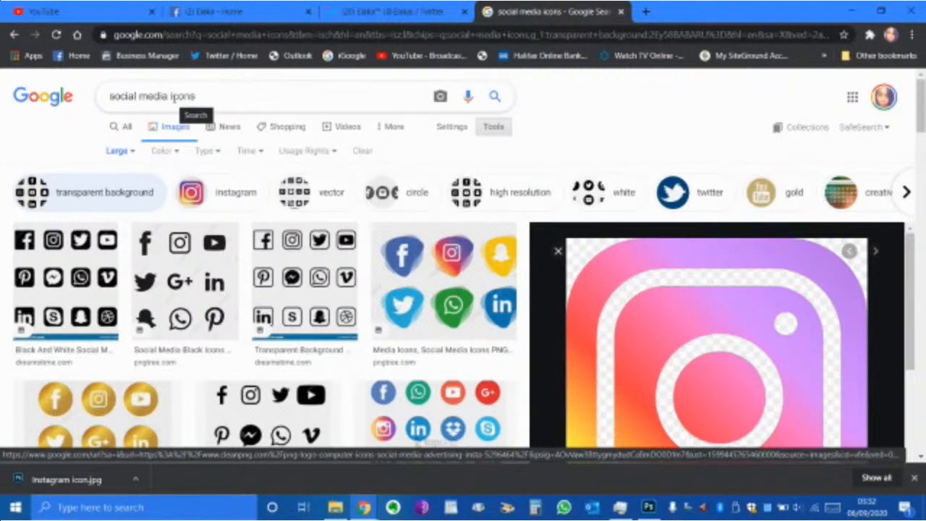
scroll(288, 308, "down", 3)
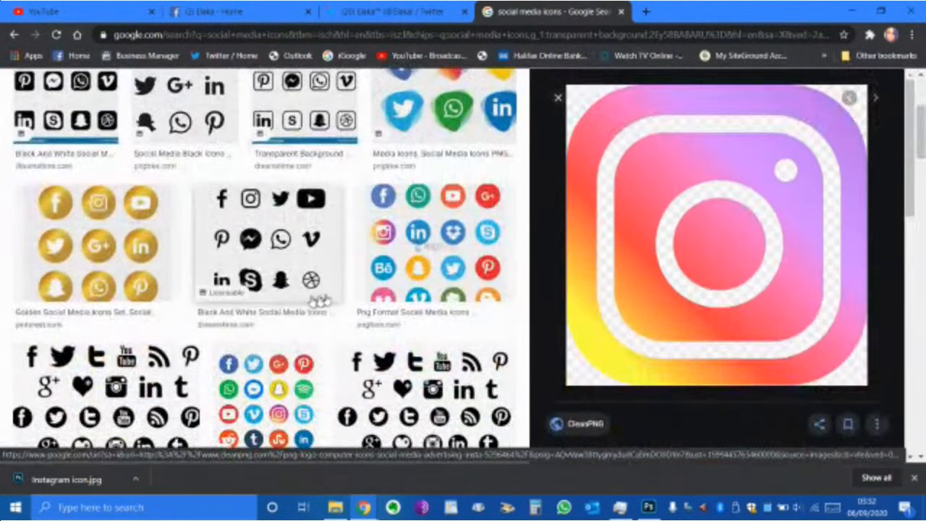
scroll(365, 297, "up", 2)
scroll(366, 297, "up", 2)
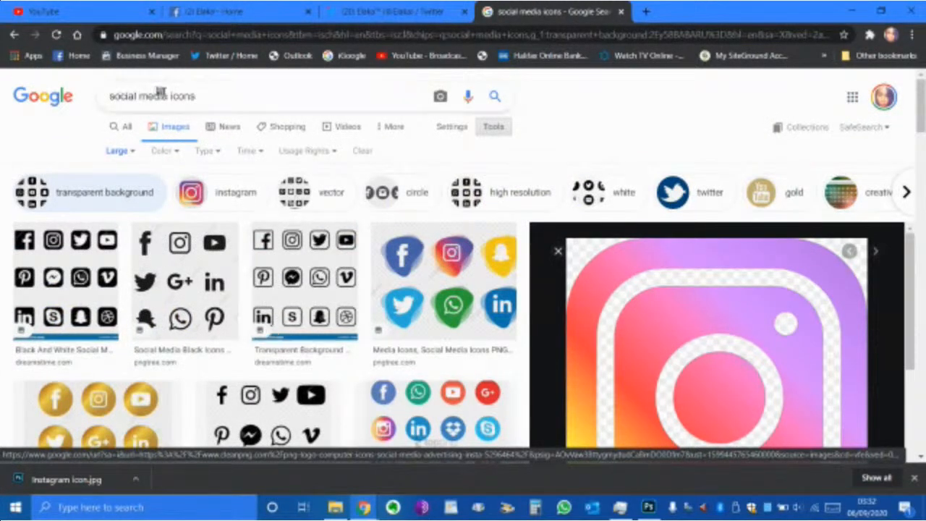
- Search Google Images for "instagram icon" in place of the social media icons query
left_click_drag(168, 95, 109, 96)
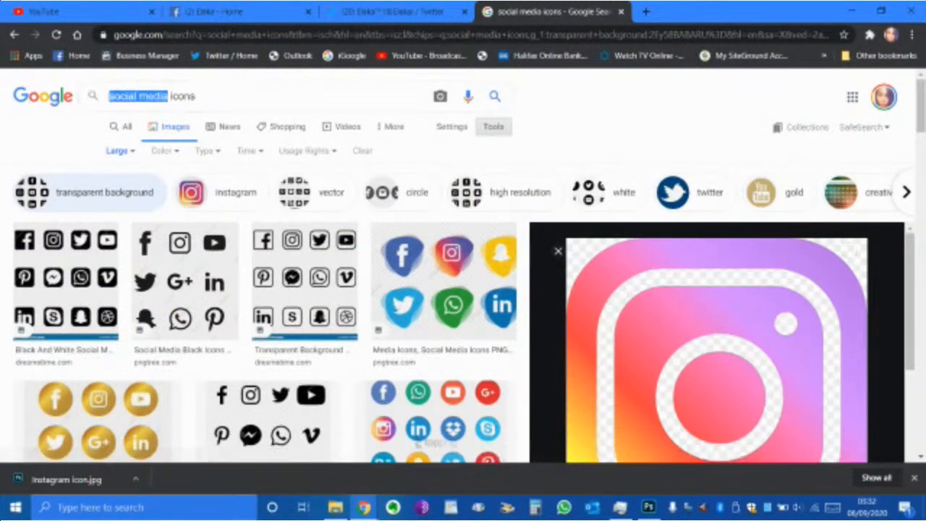
type("ins")
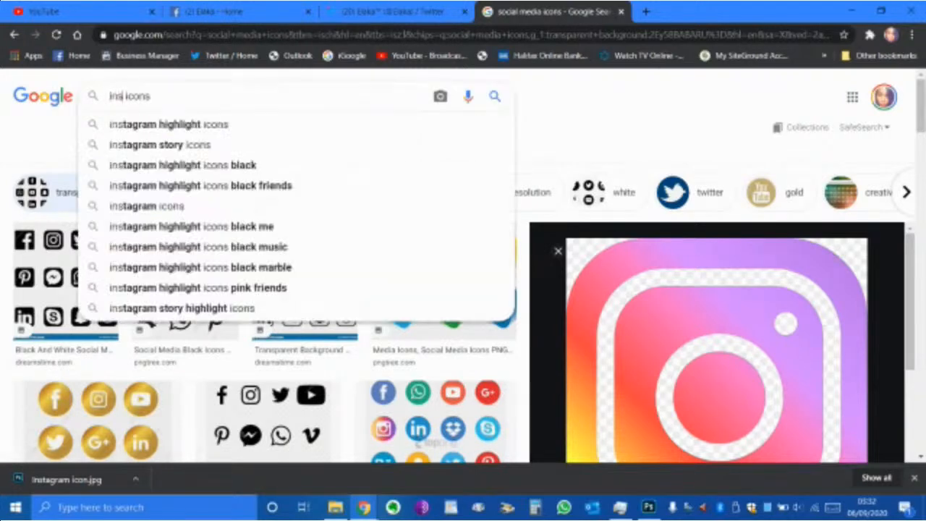
type("t")
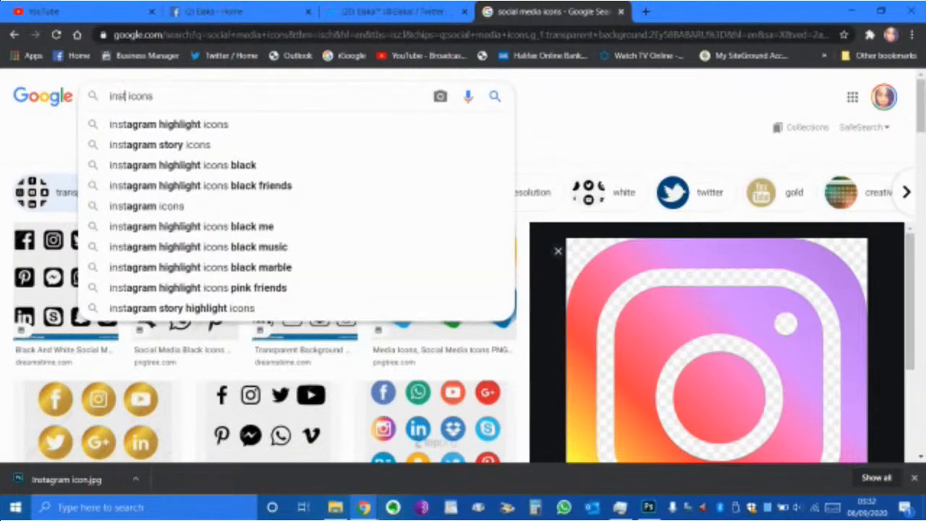
type("agram")
key("Return")
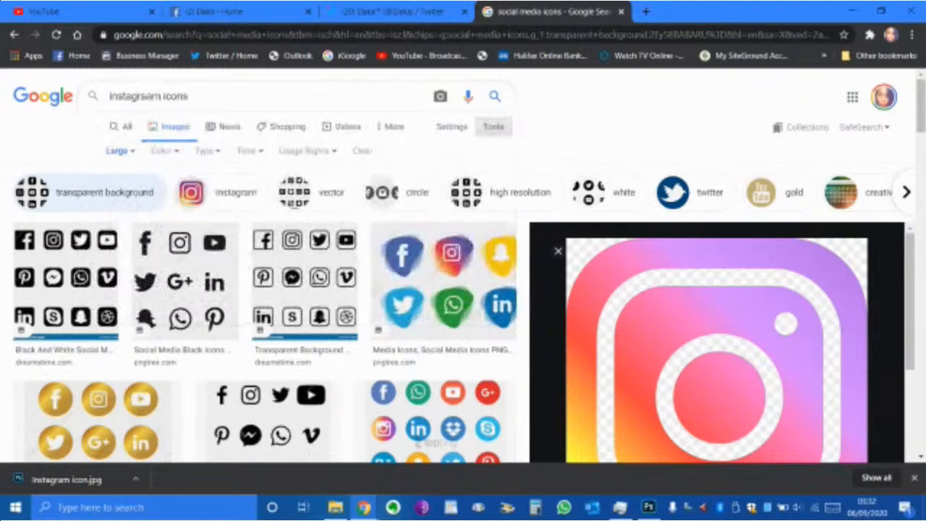
key("BackSpace")
key("BackSpace")
key("BackSpace")
key("BackSpace")
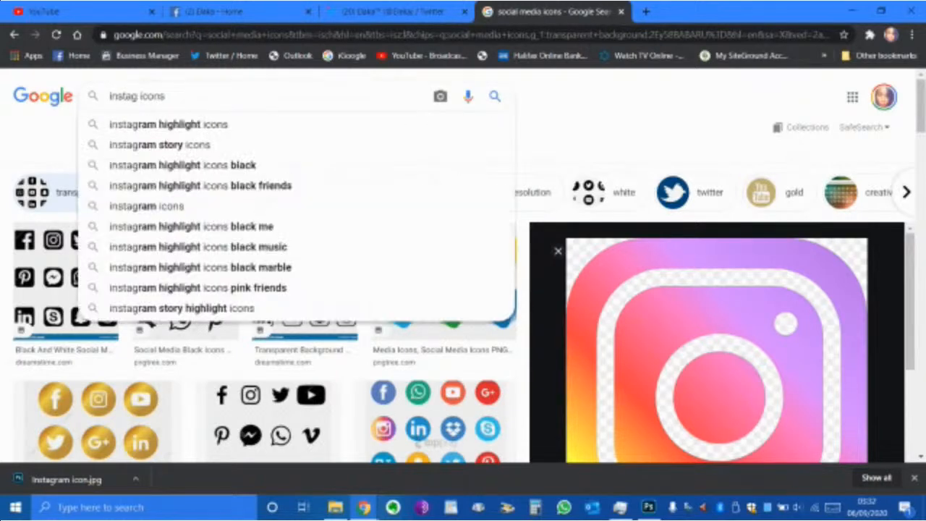
type("ram")
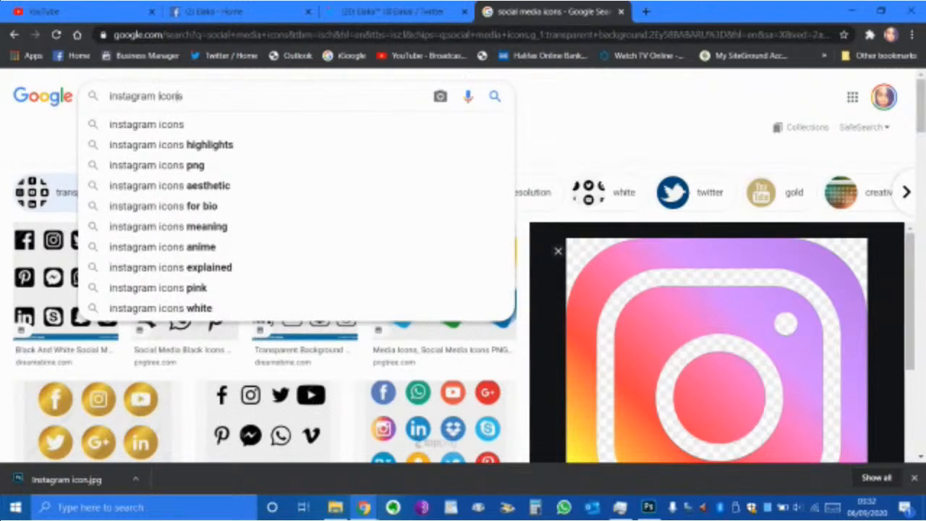
key("Return")
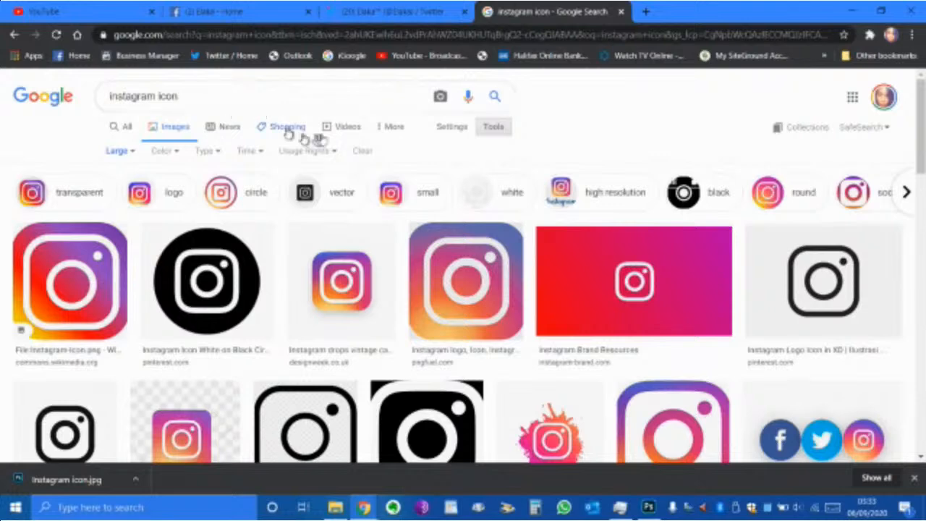
- Save the Wikimedia Commons Instagram icon as the PNG image Instagram-Icon.png in the Social Media Icons folder
left_click(100, 282)
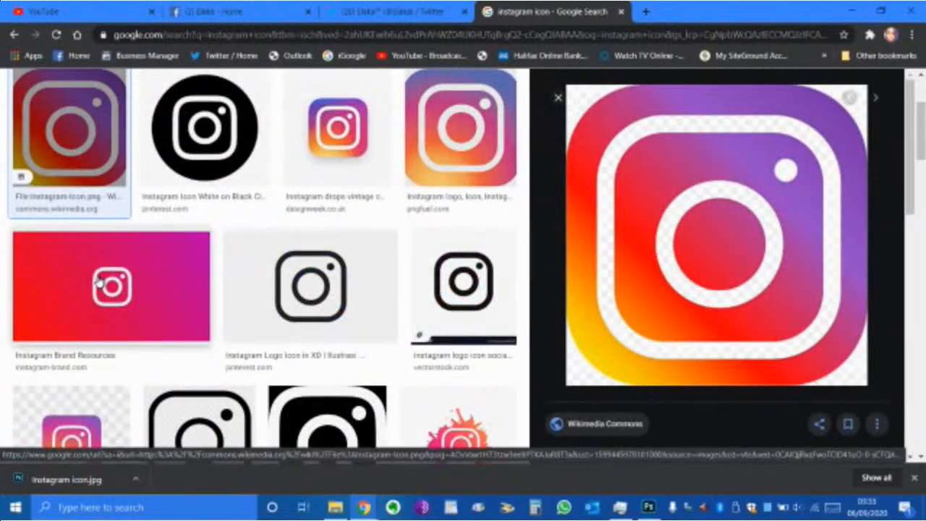
scroll(182, 299, "up", 1)
scroll(182, 300, "up", 1)
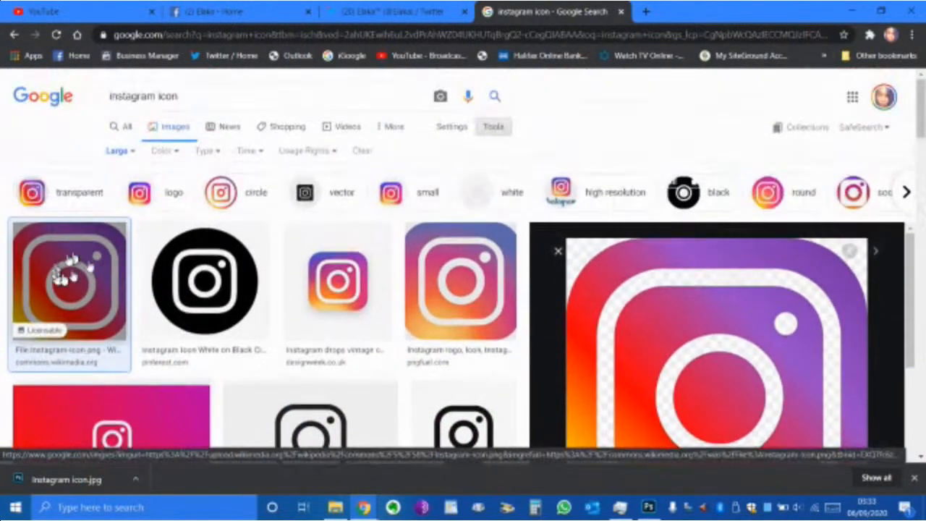
scroll(108, 289, "down", 3)
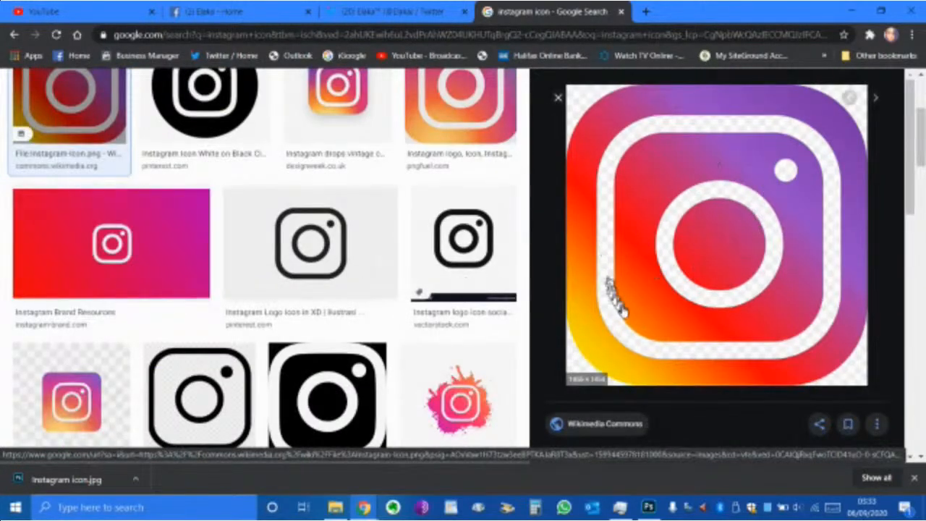
right_click(691, 253)
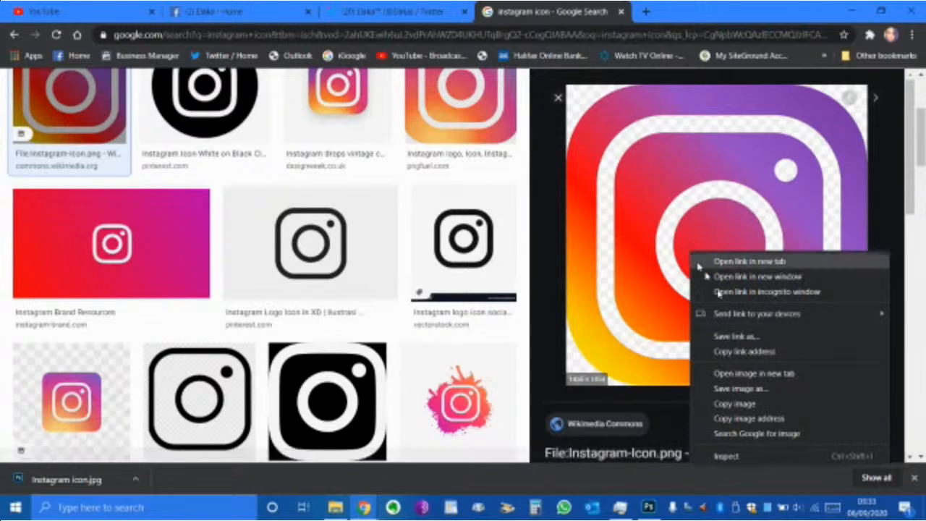
left_click(739, 389)
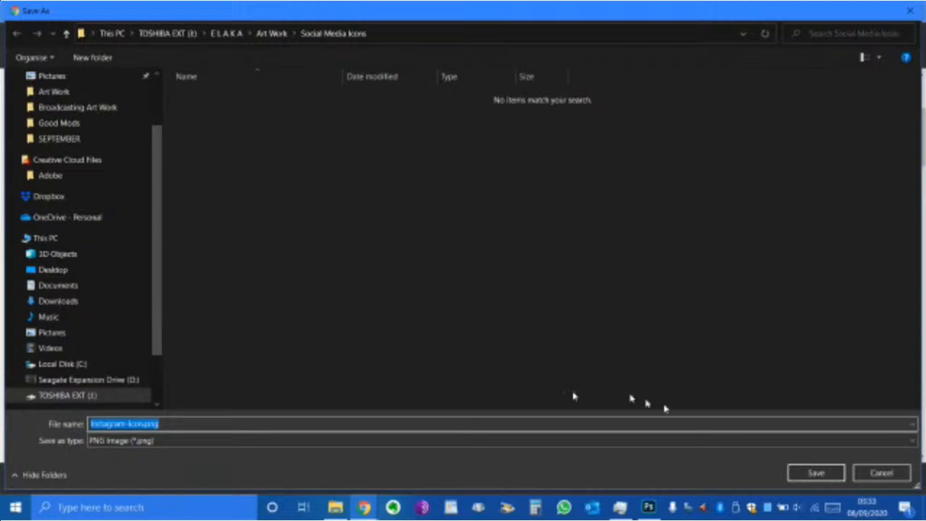
left_click(813, 472)
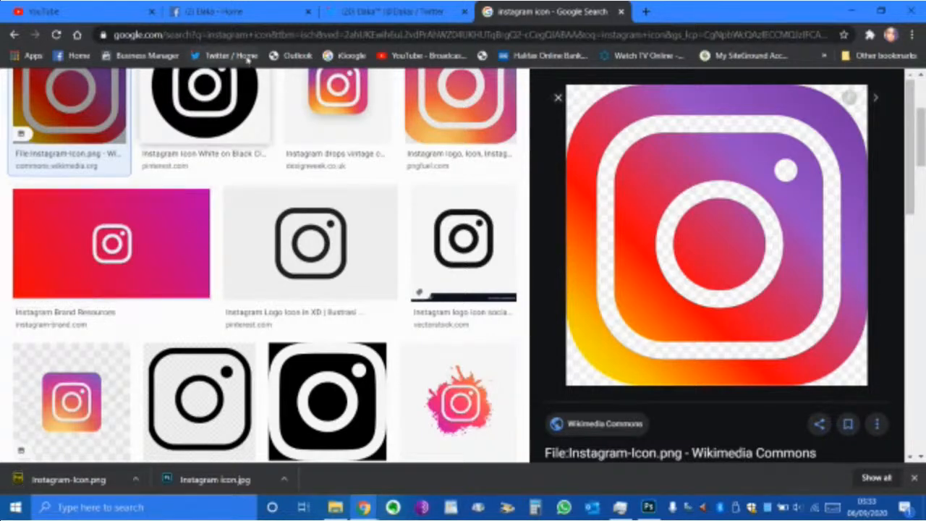
- Search Google Images for "Facebook icon"
scroll(311, 144, "up", 3)
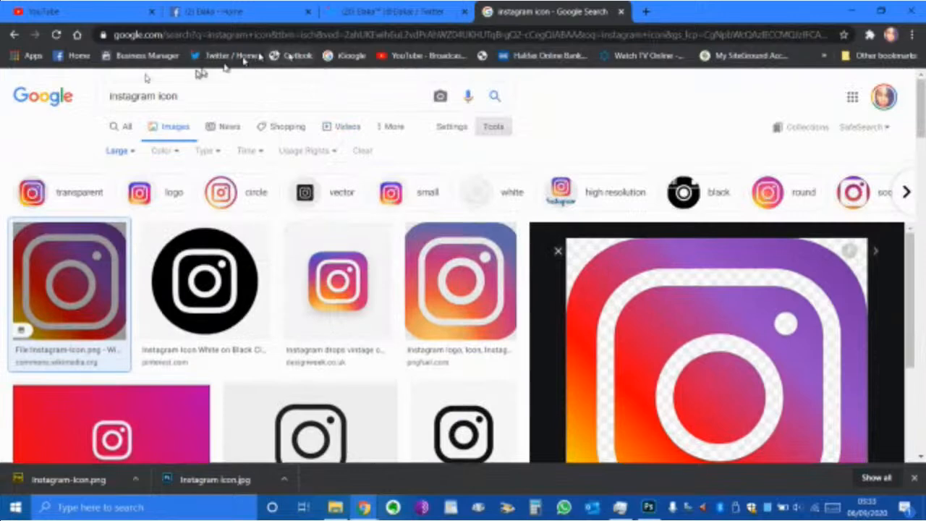
double_click(151, 96)
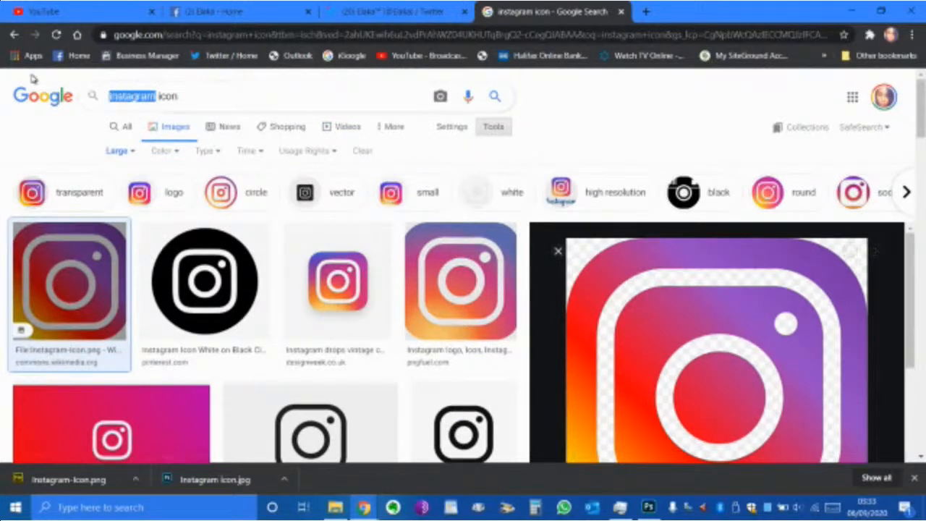
type("Facebook")
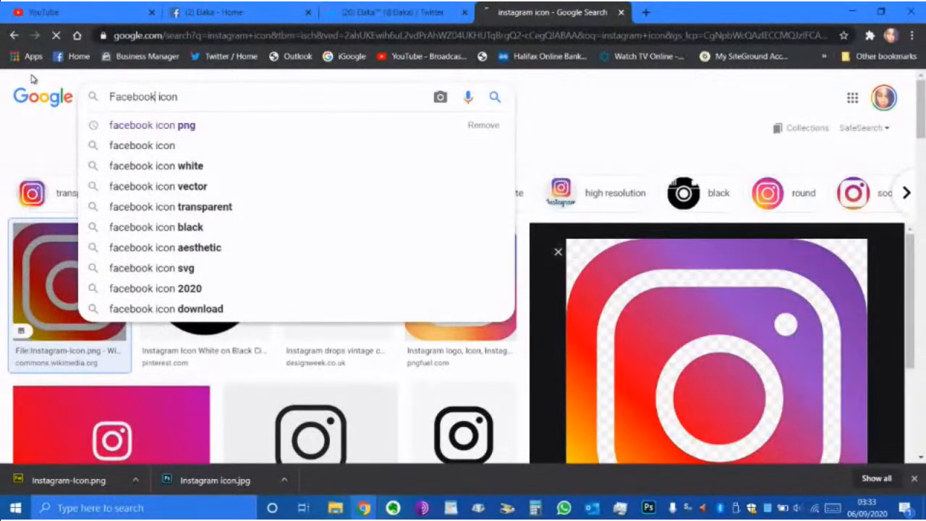
key("Escape")
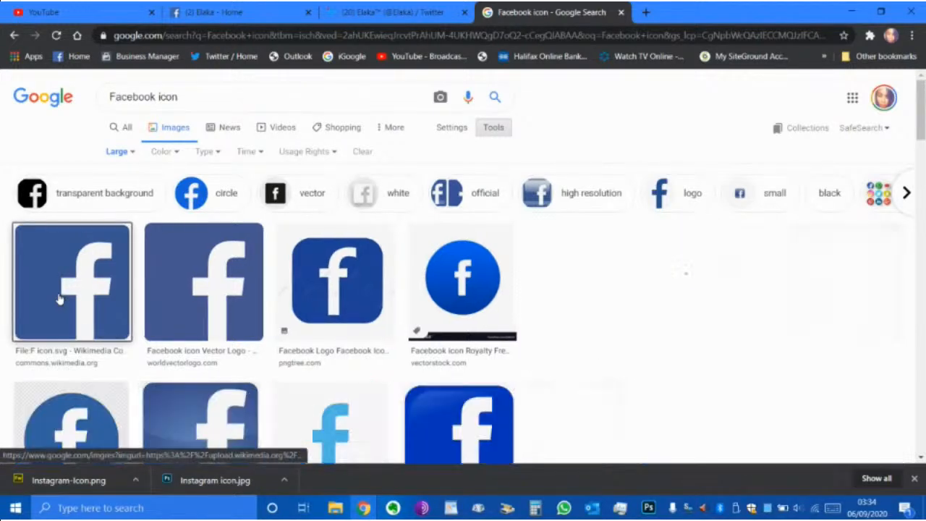
- Save the Wikimedia Commons Facebook icon as the PNG image 1200px-F_icon.svg.png in the Social Media Icons folder
left_click(60, 299)
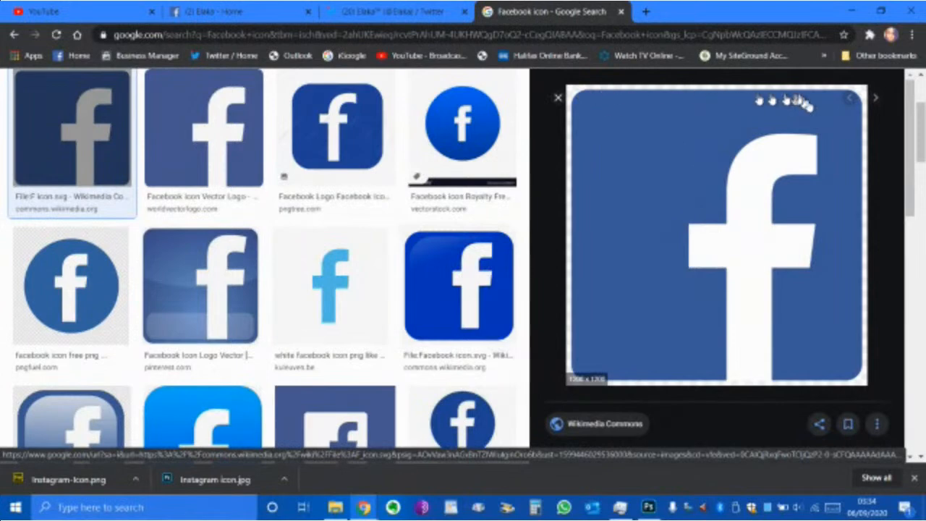
right_click(703, 217)
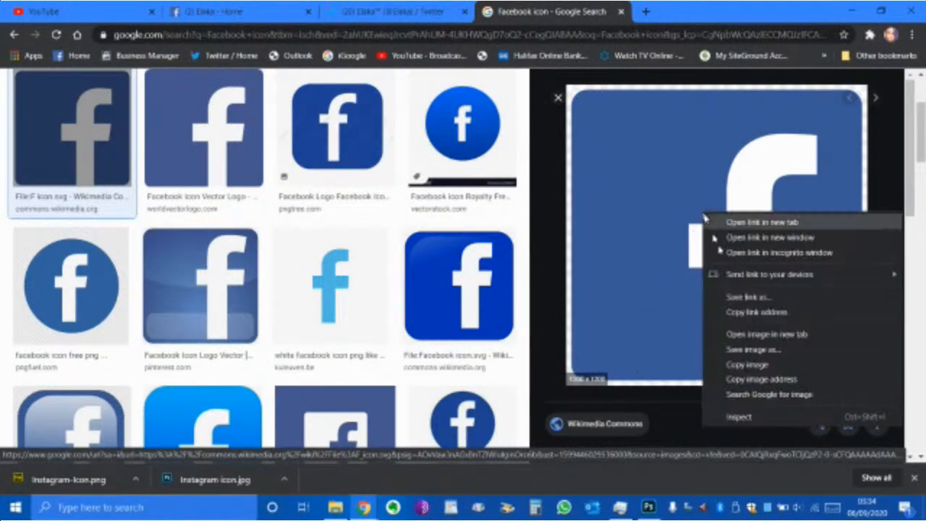
left_click(734, 350)
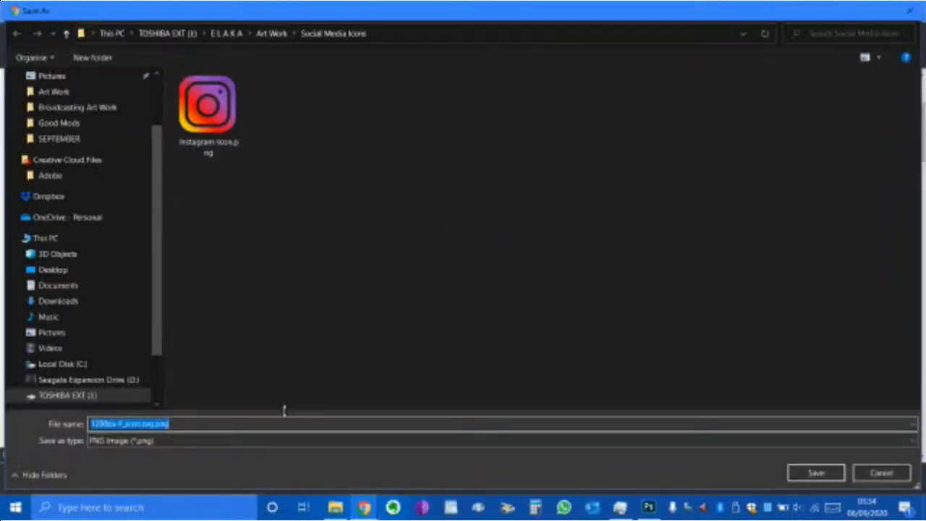
left_click(815, 472)
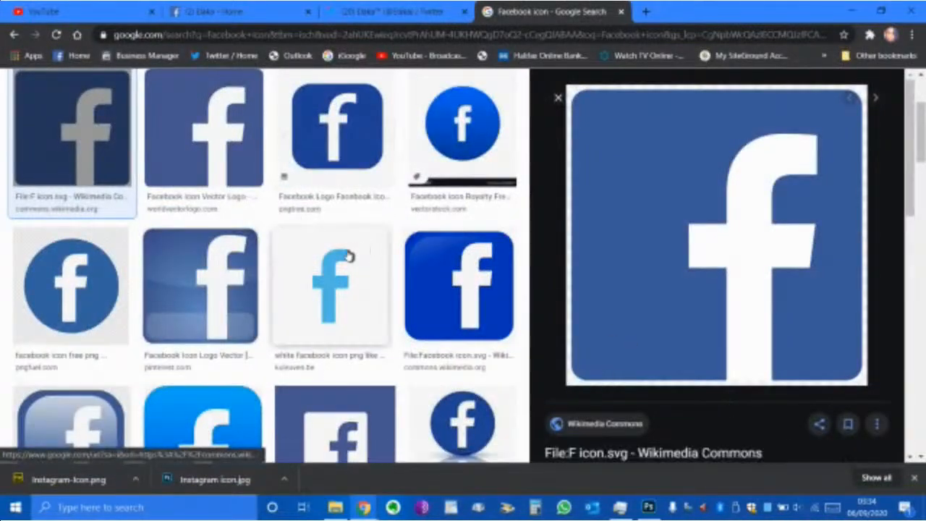
scroll(348, 256, "up", 1)
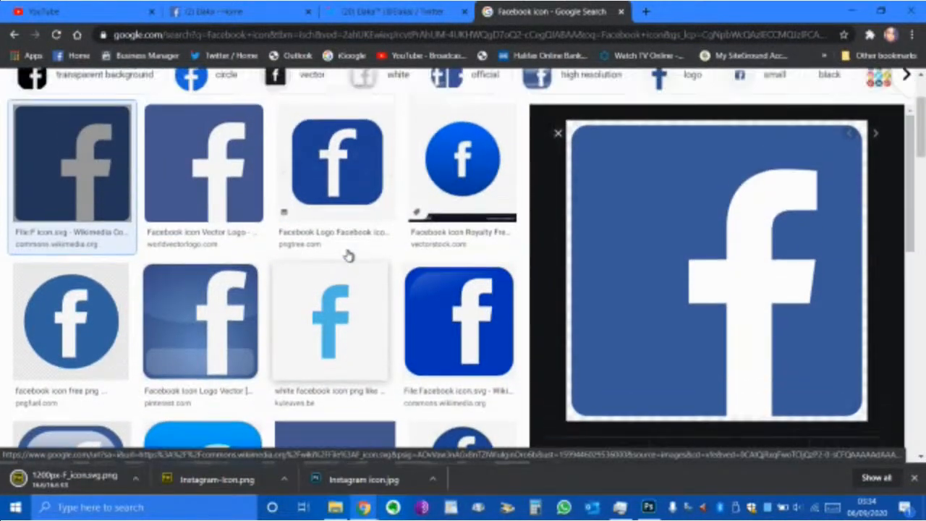
scroll(348, 256, "up", 1)
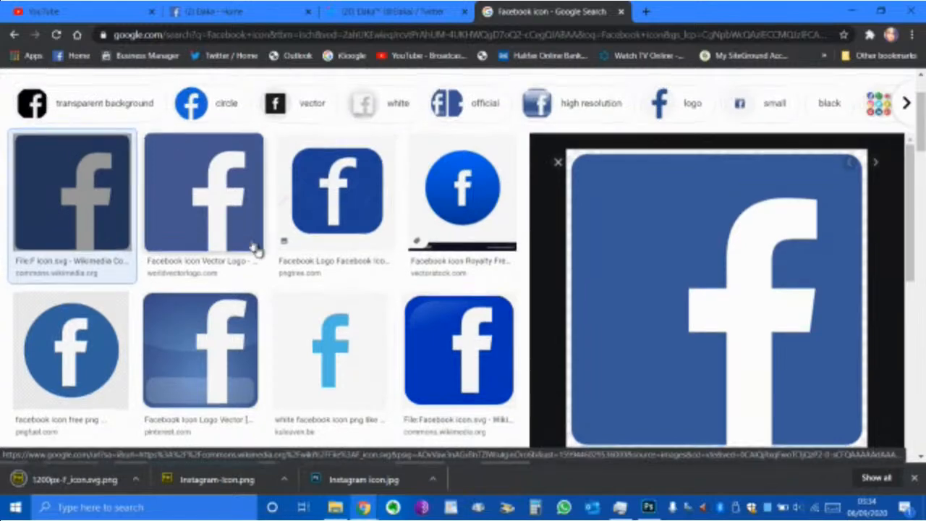
- Search Google Images for "Twitter icon" in place of the Facebook icon query
scroll(254, 252, "down", 4)
scroll(152, 369, "up", 4)
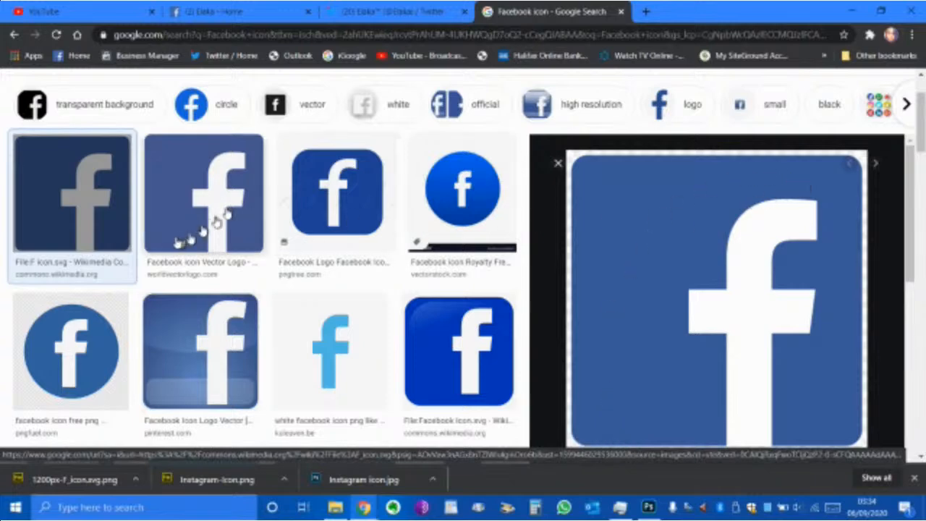
scroll(195, 217, "up", 2)
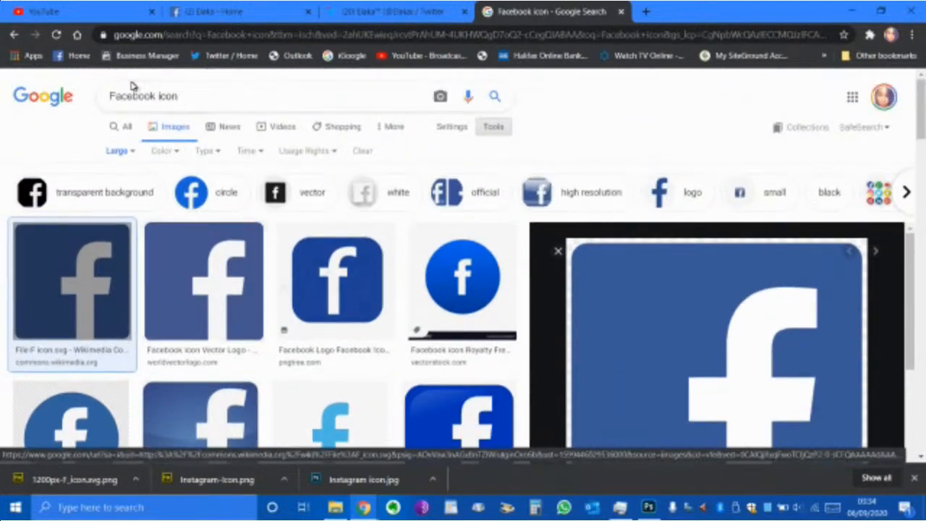
double_click(151, 96)
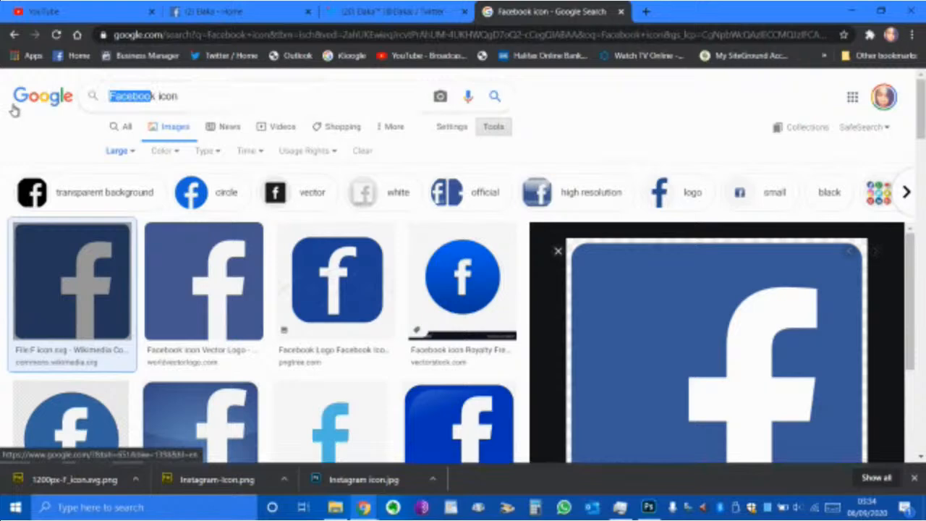
key("BackSpace")
key("Delete")
type("Twitte")
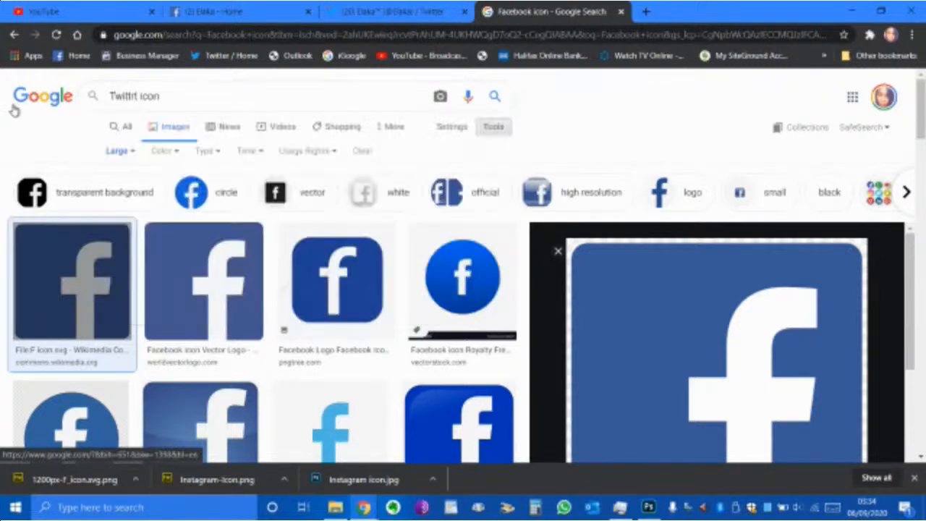
type("r")
key("Return")
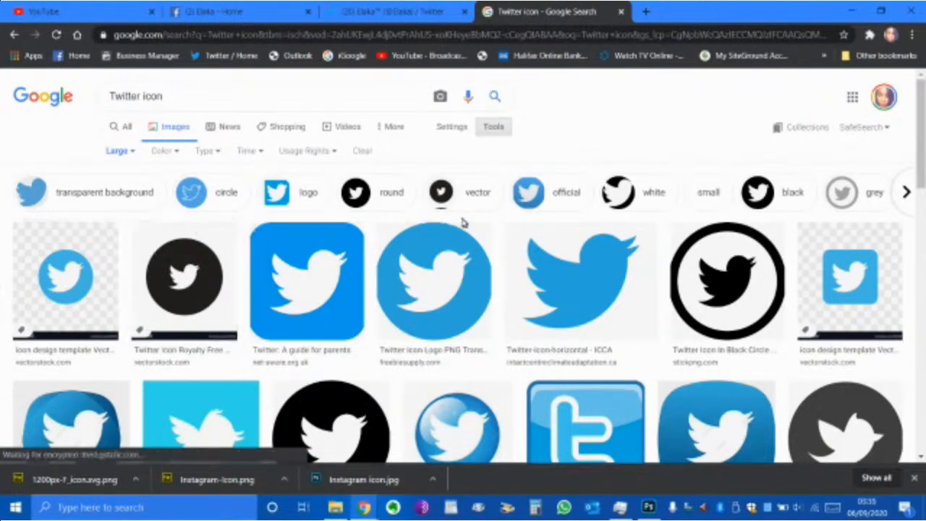
- Save the rounded-square Net Aware Twitter icon as the PNG image app-icons-twitter.png in the Social Media Icons folder
scroll(275, 264, "down", 1)
scroll(249, 278, "down", 2)
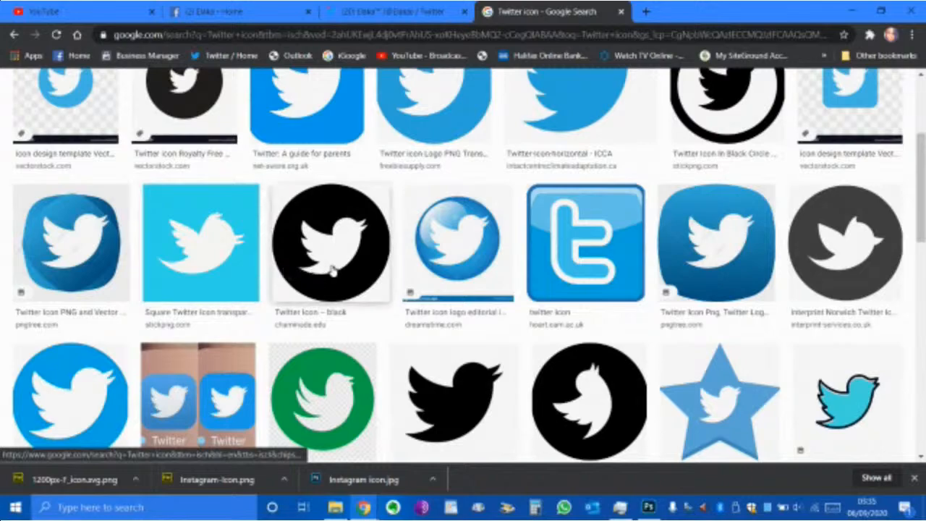
scroll(330, 266, "up", 3)
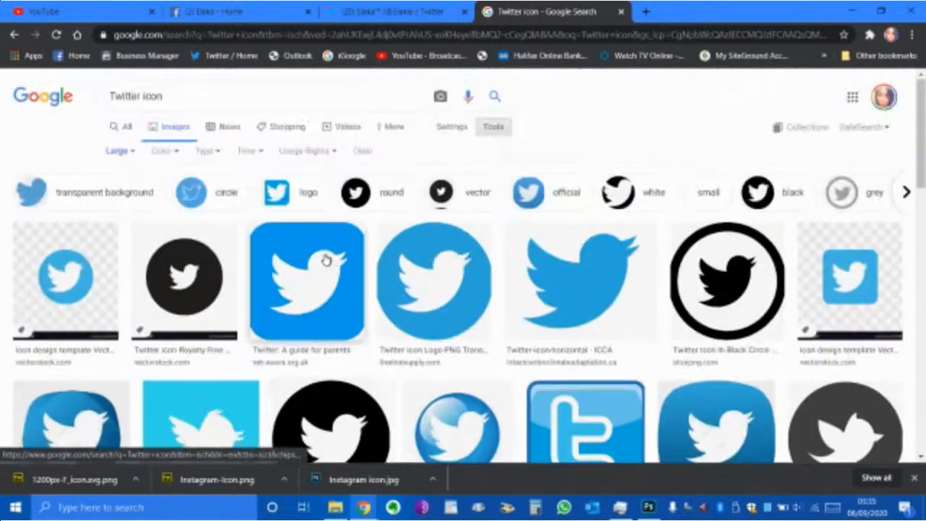
left_click(326, 260)
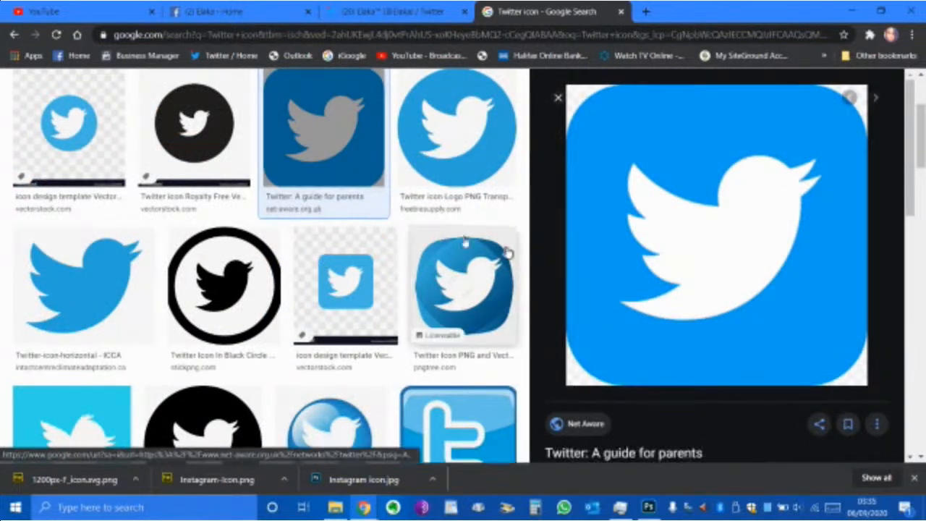
right_click(714, 239)
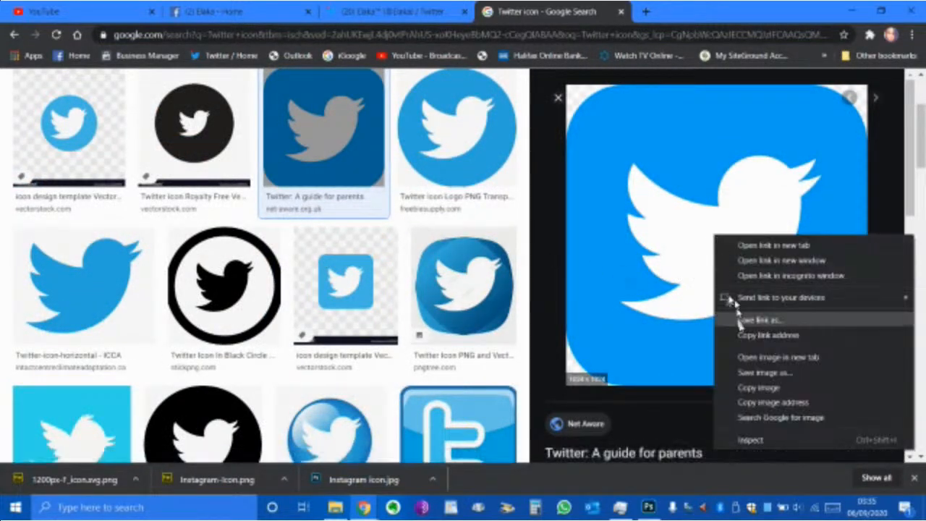
left_click(761, 374)
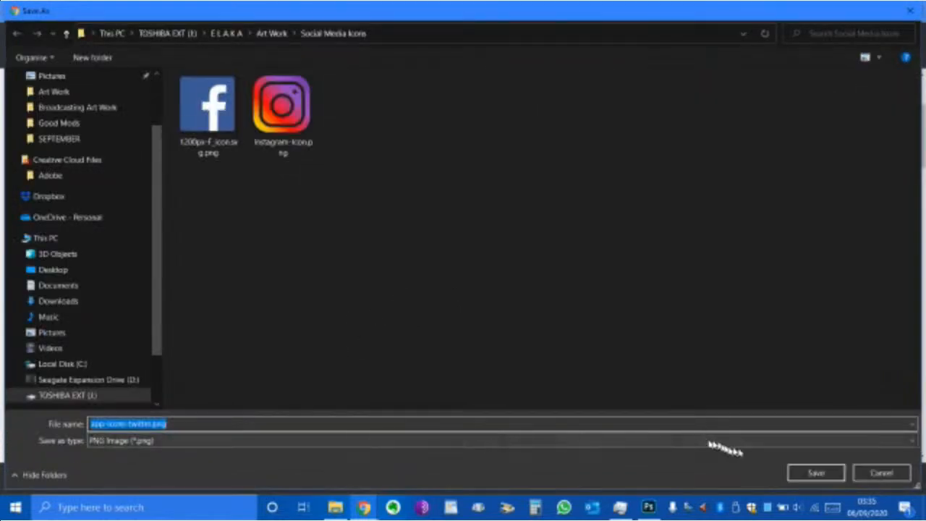
- Save the Twitter icon as app-icons-twitter.png in the Social Media Icons folder and search images for "Youtube icon"
left_click(818, 473)
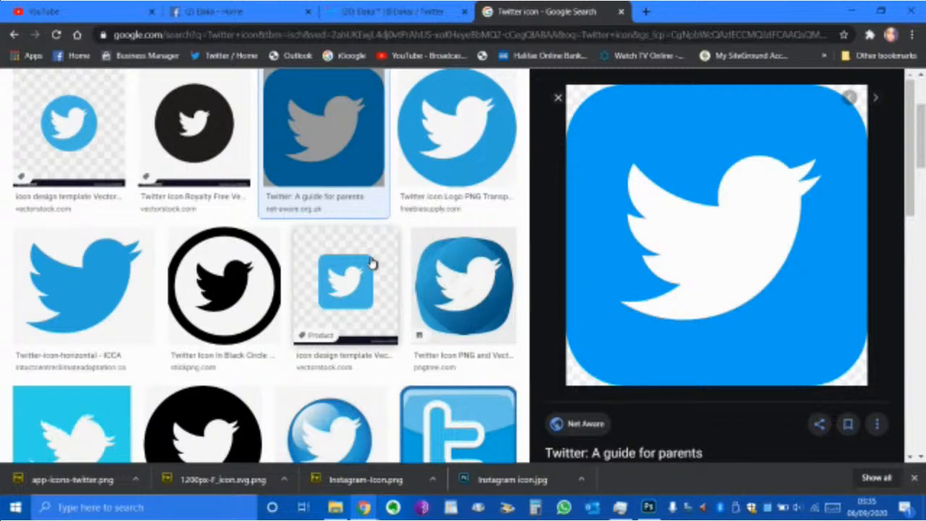
scroll(268, 215, "up", 3)
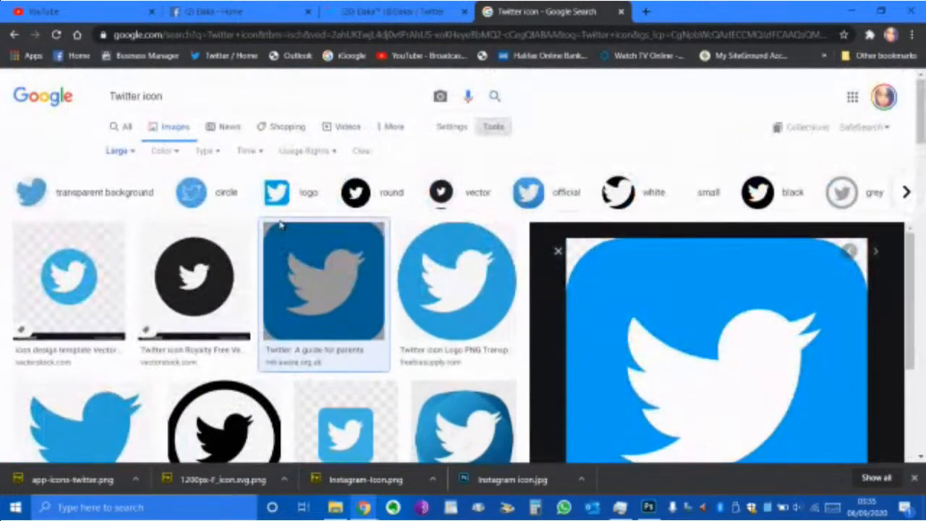
double_click(136, 96)
type("Youtube")
key("Return")
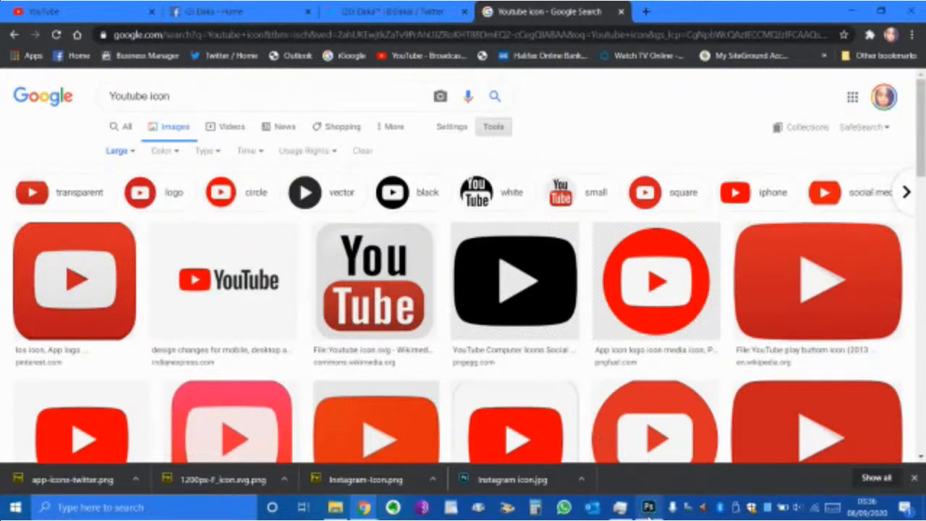
- Save the red rounded-square YouTube icon from the Pinterest result as "Youtube" in the Social Media Icons folder
mouse_move(649, 511)
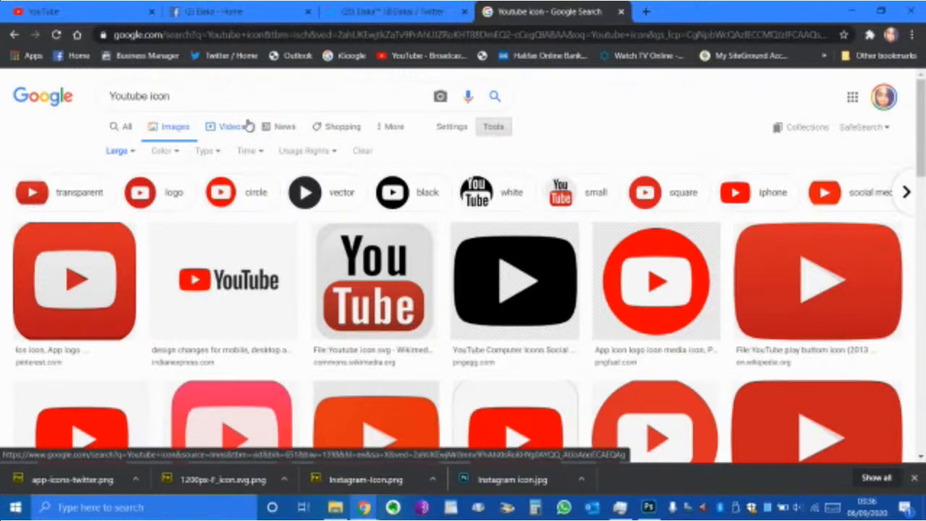
left_click(114, 274)
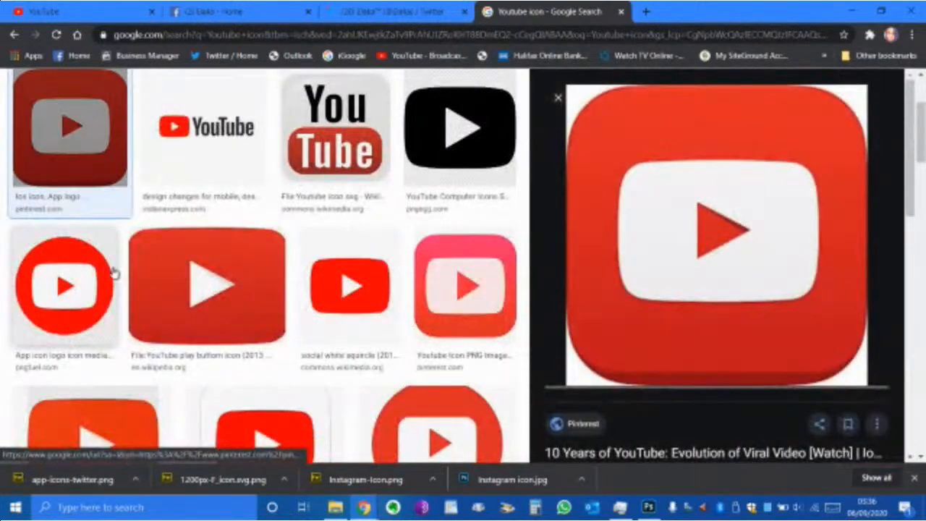
right_click(727, 210)
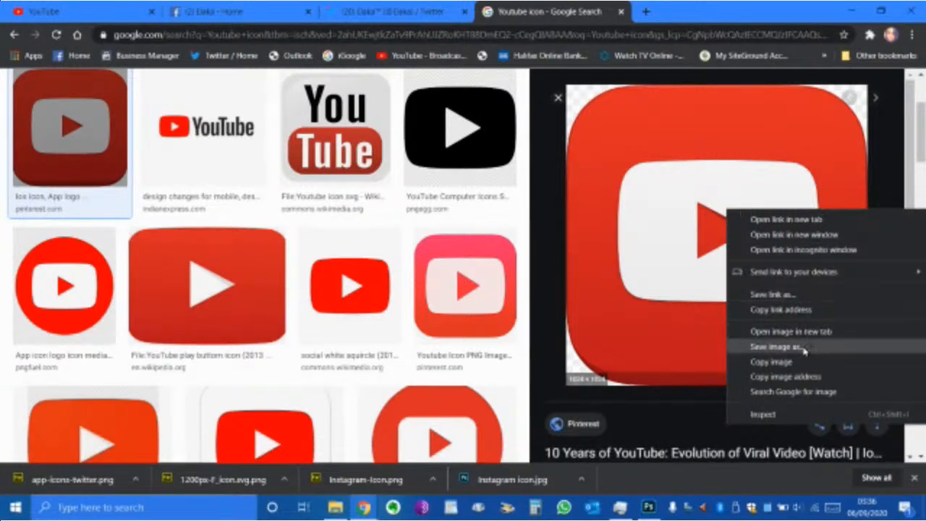
left_click(805, 349)
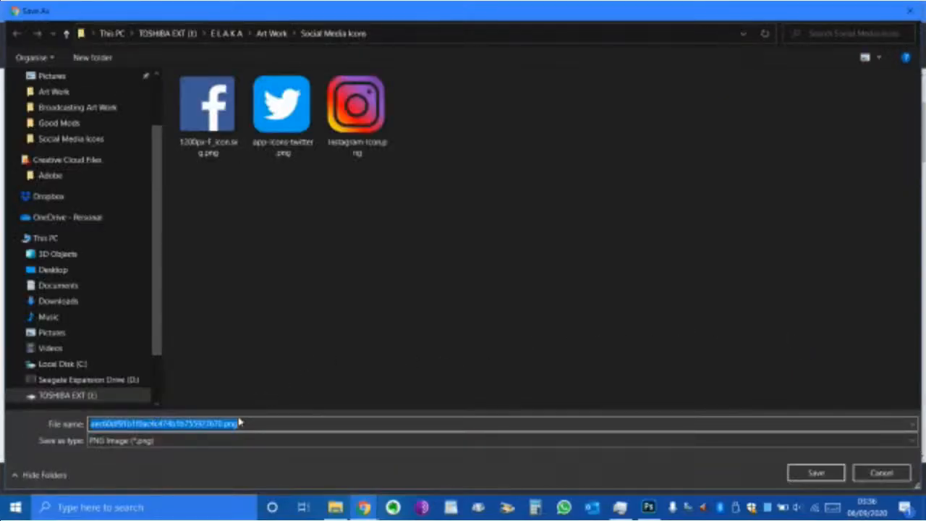
type("Youtube")
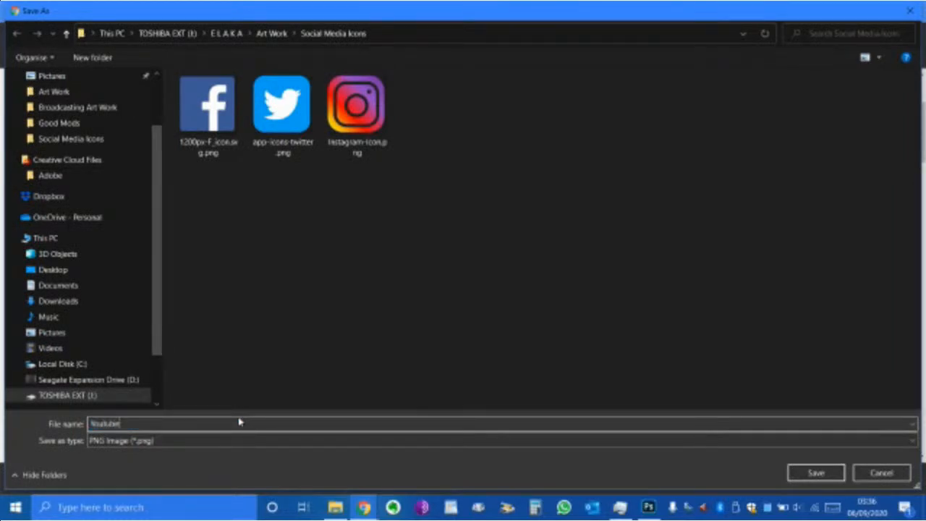
key("Return")
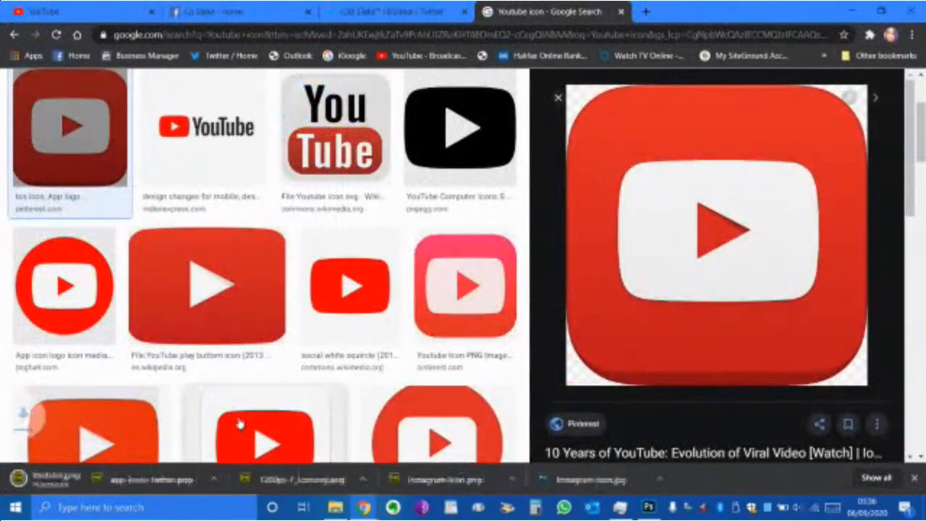
- Browse the other YouTube icon image results and preview the round red icon from Cliply
scroll(340, 354, "down", 1)
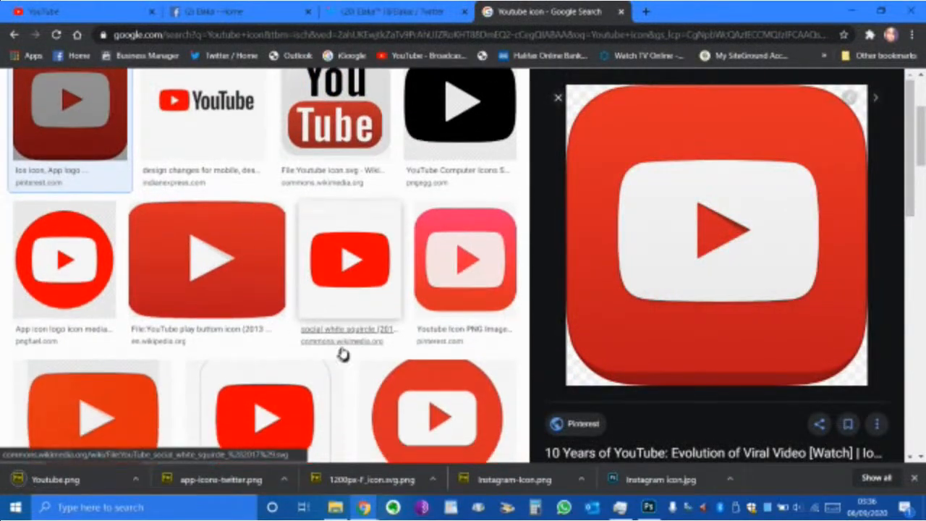
scroll(340, 353, "up", 3)
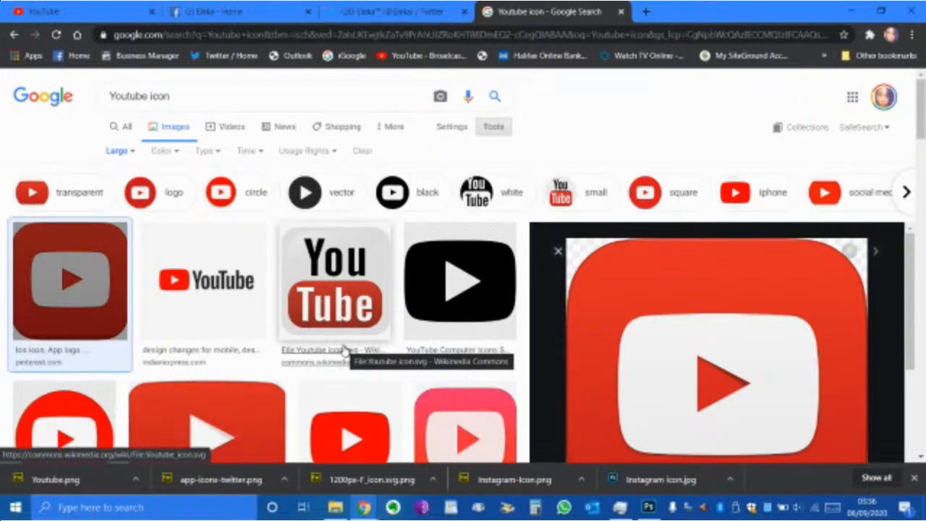
scroll(405, 283, "down", 5)
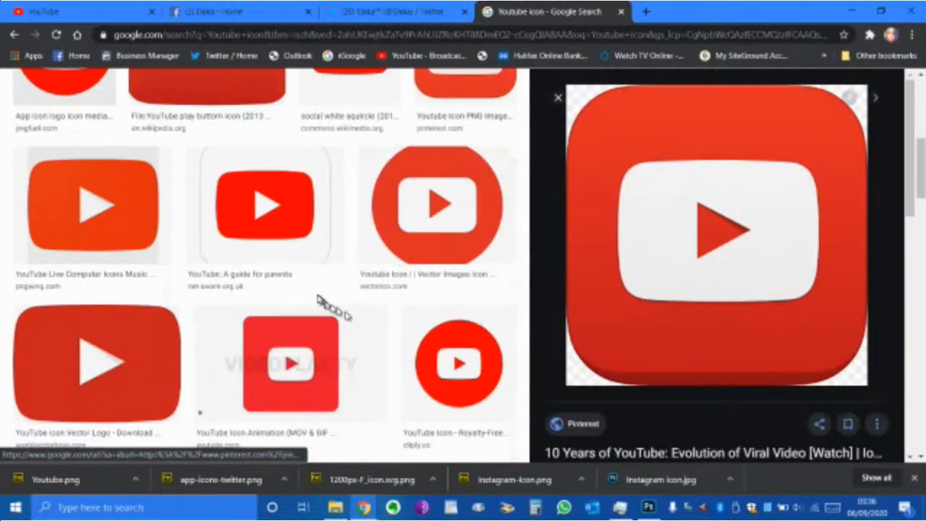
scroll(318, 298, "down", 2)
left_click(466, 244)
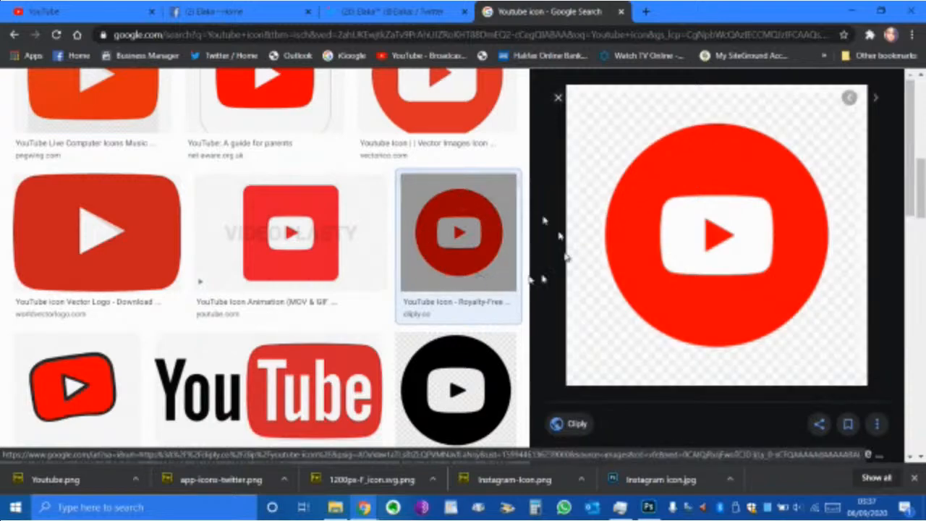
scroll(275, 286, "down", 4)
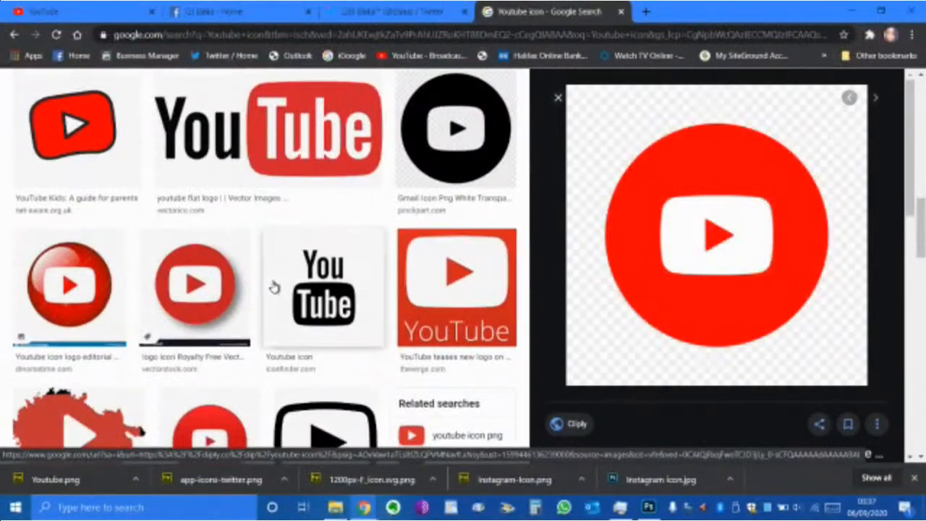
scroll(273, 287, "down", 3)
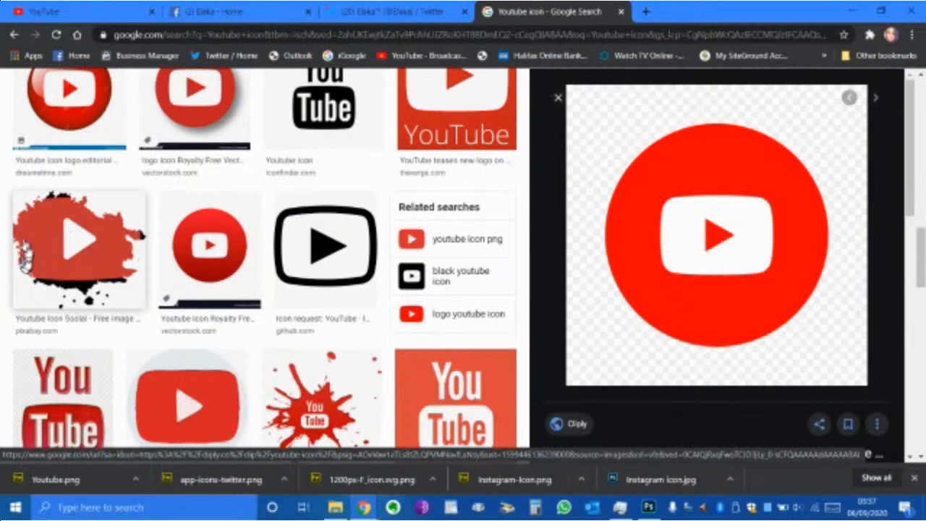
scroll(217, 336, "down", 1)
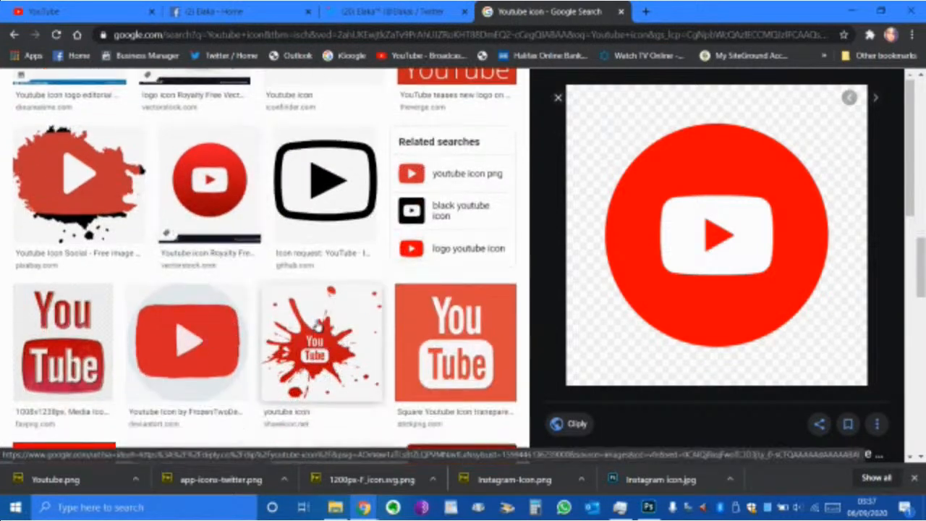
scroll(319, 325, "down", 2)
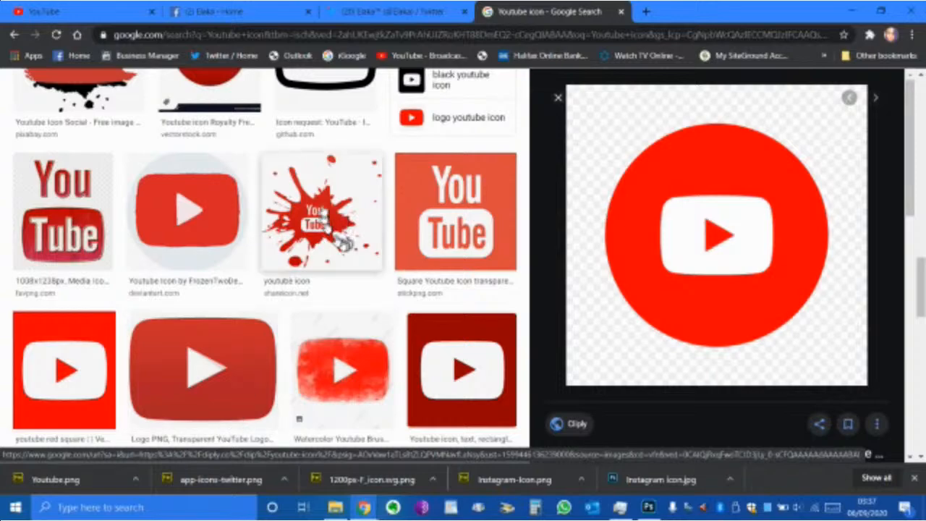
scroll(337, 221, "up", 1)
scroll(336, 221, "up", 4)
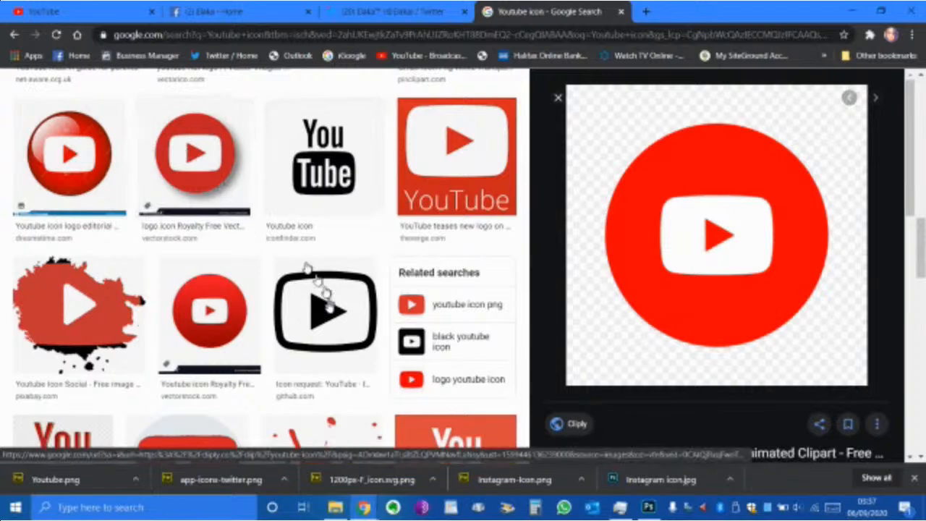
scroll(310, 268, "up", 4)
scroll(296, 241, "up", 2)
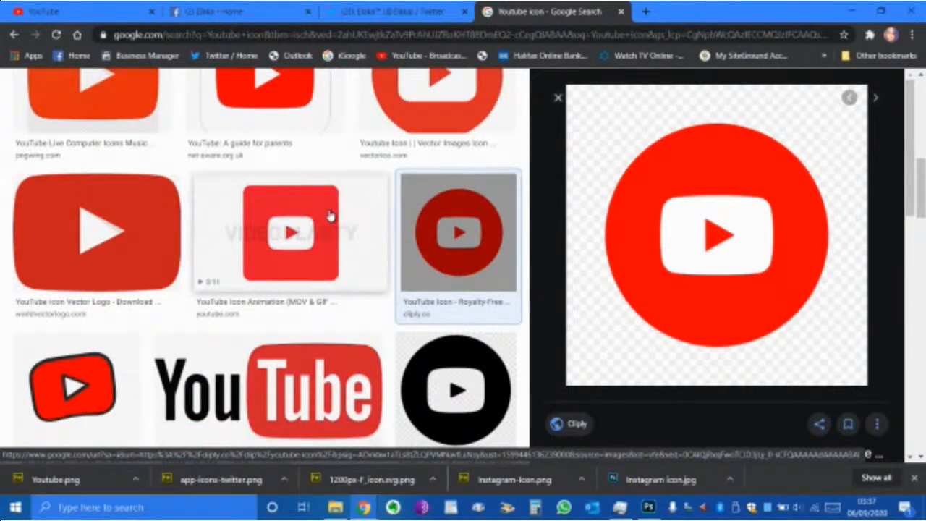
scroll(330, 215, "up", 10)
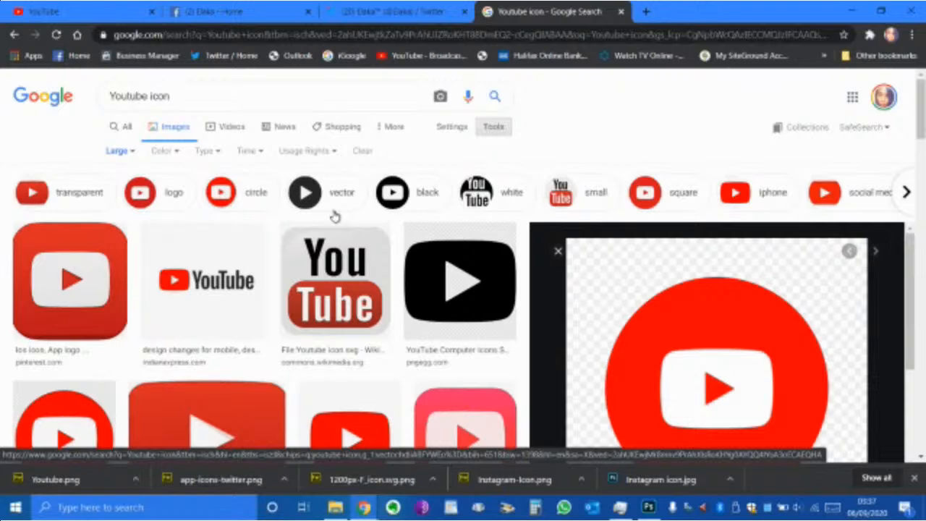
scroll(325, 205, "down", 3)
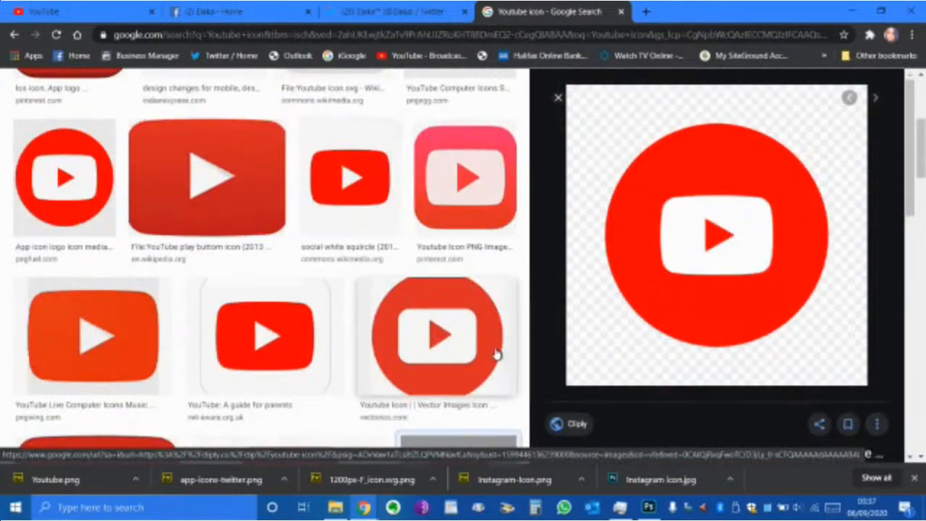
- Switch to File Explorer, open the Social Media Icons folder inside Art Work, and delete the Instagram icon.jpg file
left_click(649, 507)
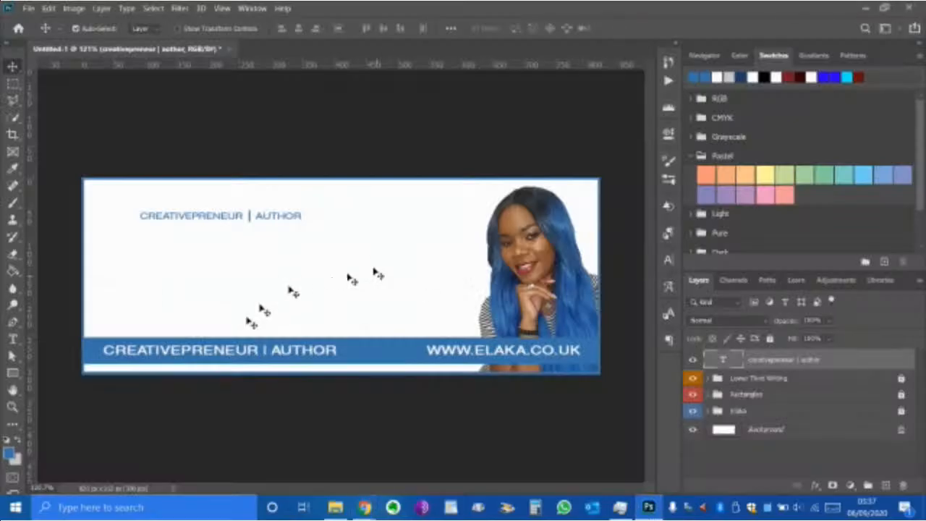
left_click(336, 507)
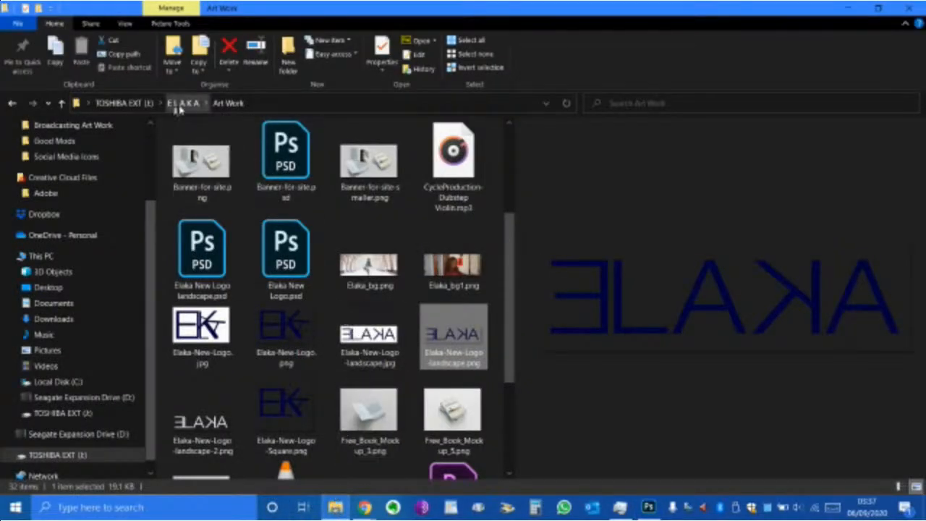
scroll(254, 128, "up", 3)
left_click(367, 150)
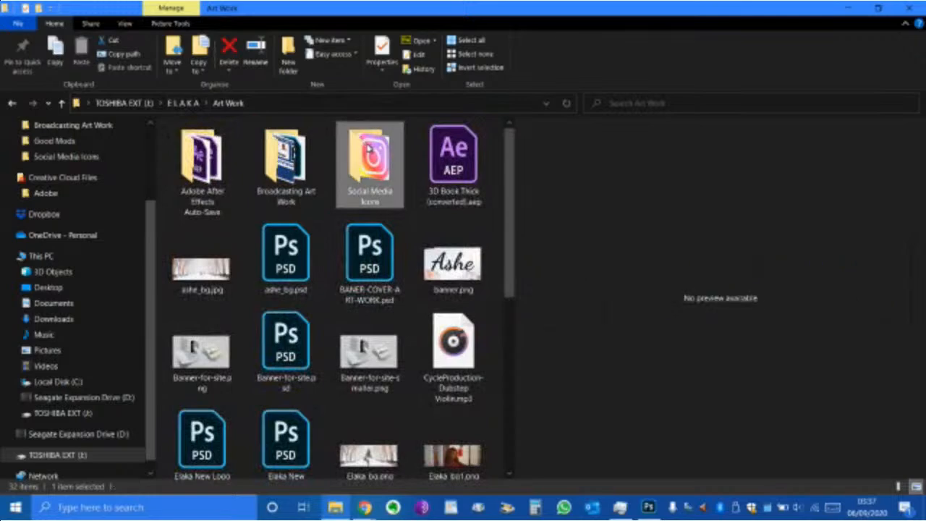
double_click(367, 150)
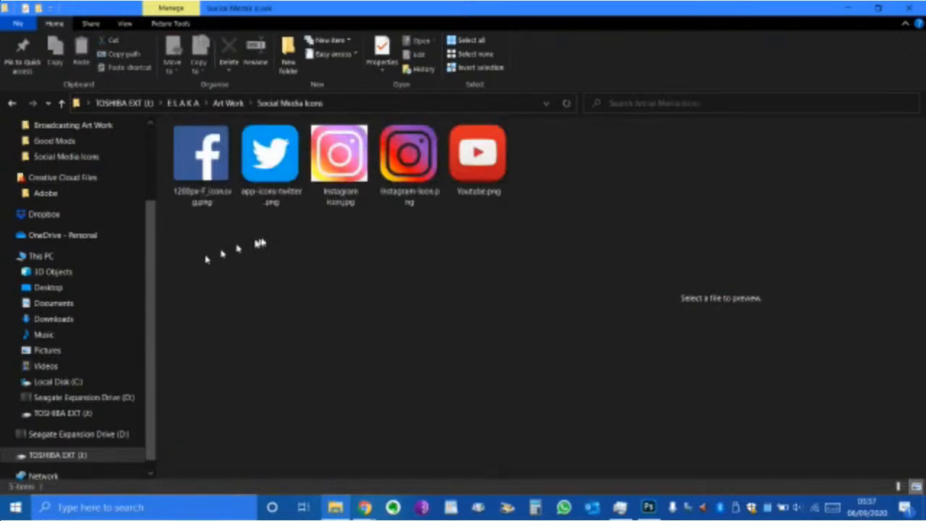
left_click(334, 172)
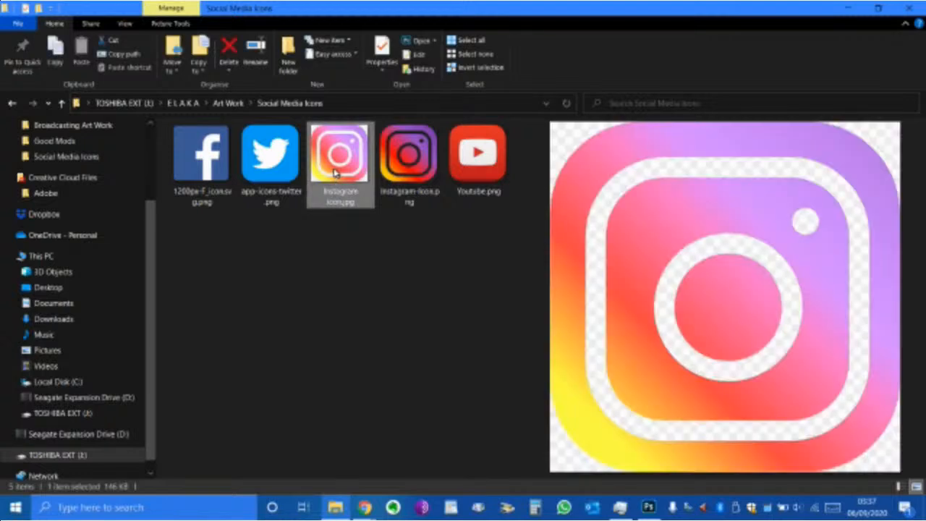
key("Delete")
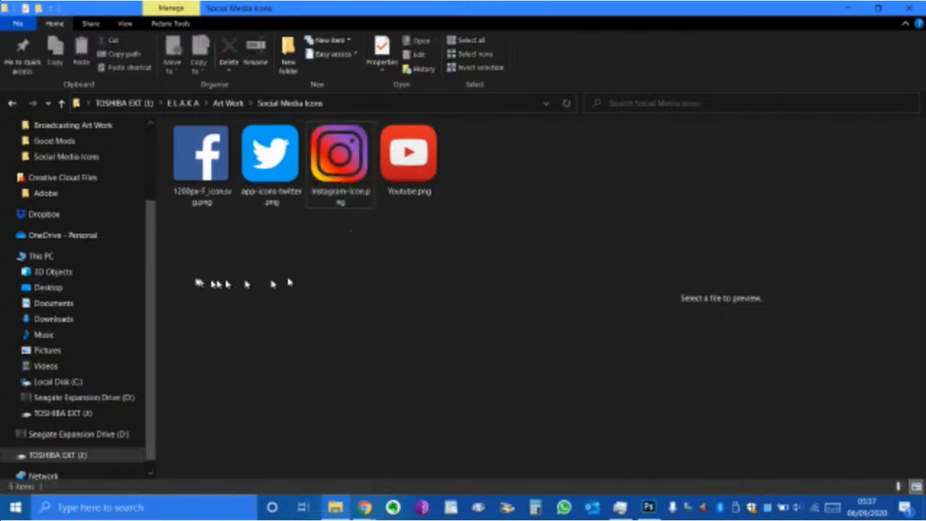
- Place the Facebook, Twitter, Instagram and YouTube icon files together into the banner document in Photoshop
left_click_drag(182, 266, 450, 165)
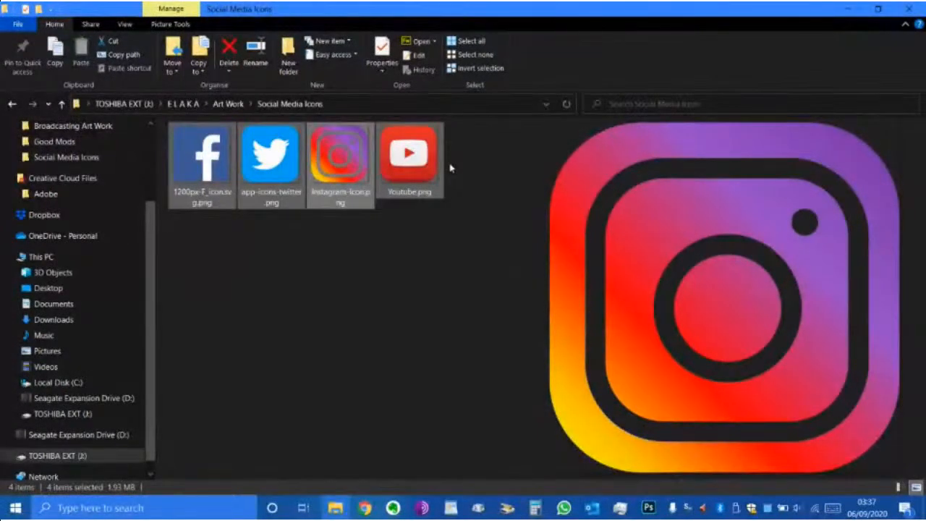
left_click_drag(207, 166, 186, 248)
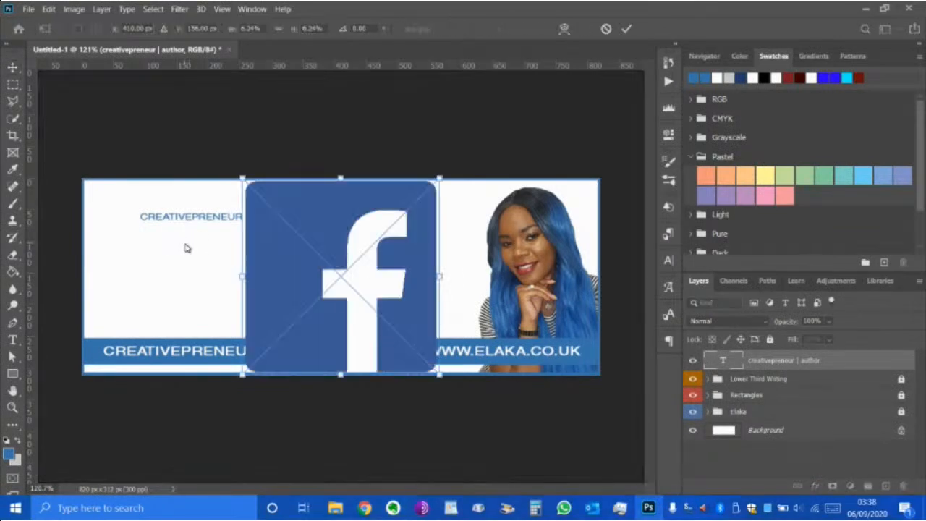
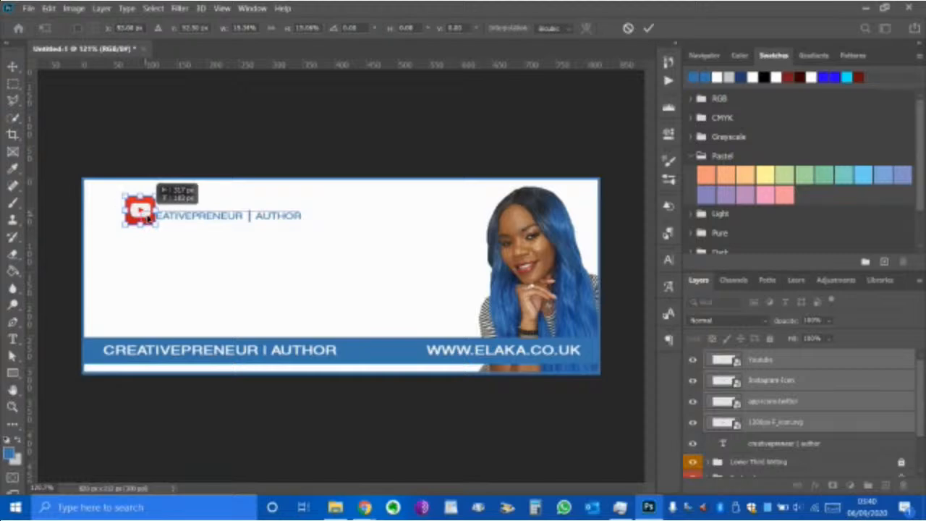
- Move the stacked social icons to the banner's upper-left area and scale them down to about 8%
left_click_drag(148, 217, 109, 203)
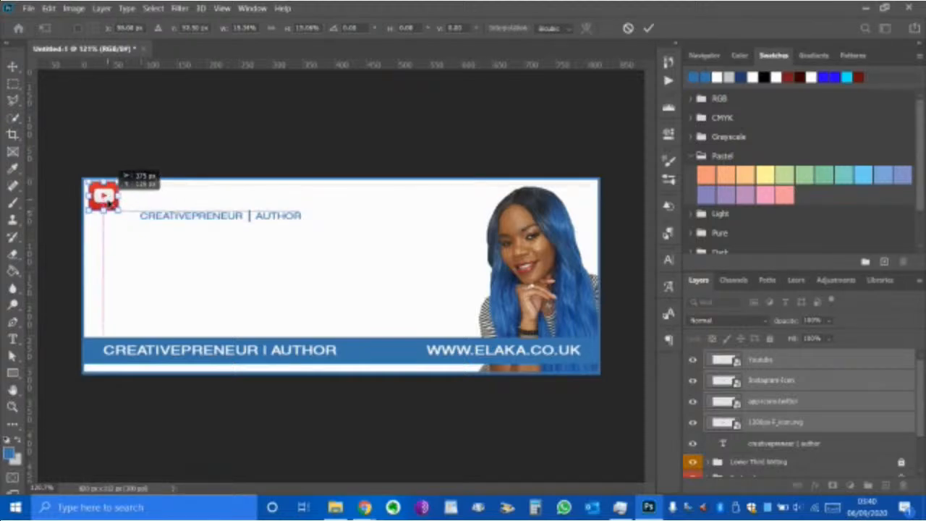
left_click_drag(109, 204, 127, 208)
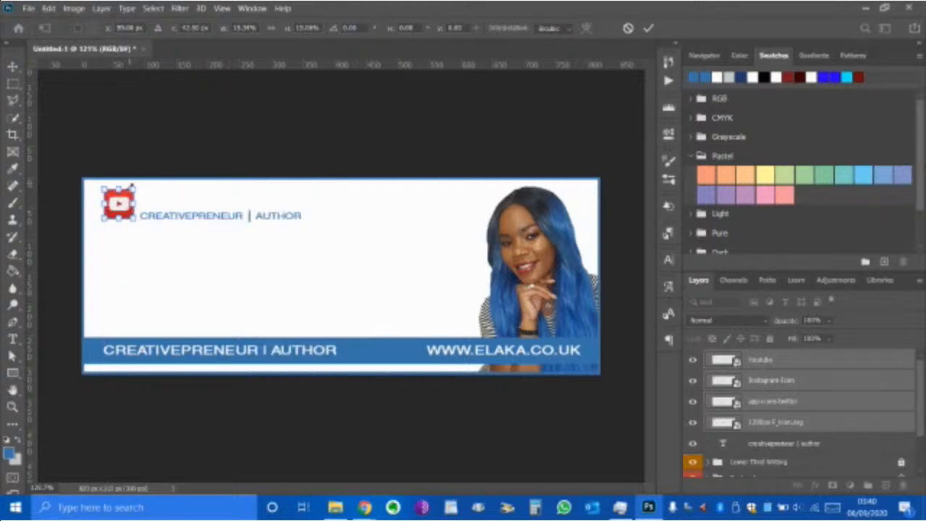
left_click_drag(135, 187, 131, 192)
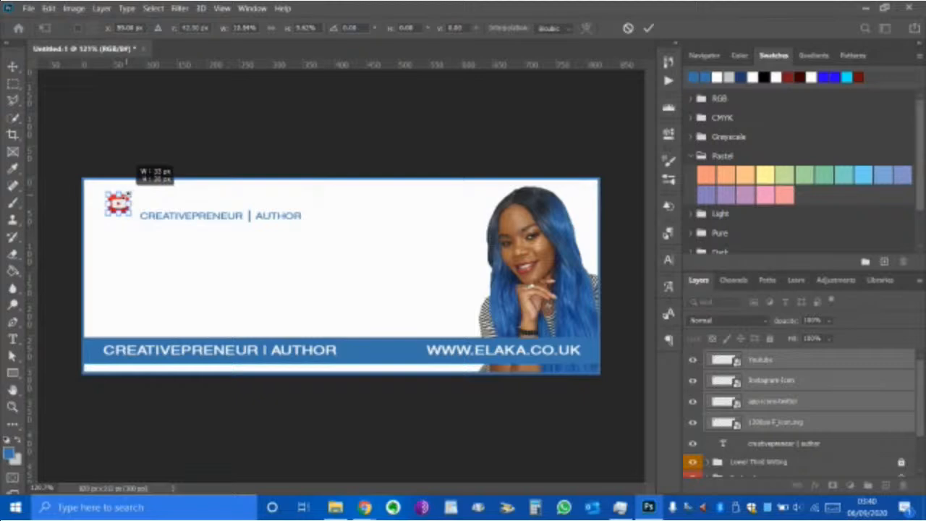
left_click_drag(131, 192, 128, 194)
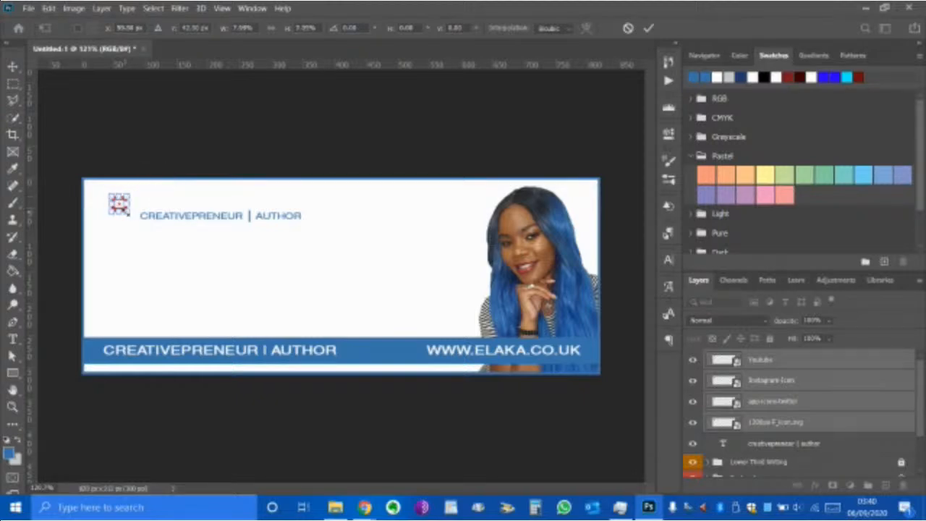
- Align the stacked icons' left edge with the CREATIVEPRENEUR I AUTHOR text in the blue strip and commit the placement
scroll(135, 231, "up", 2)
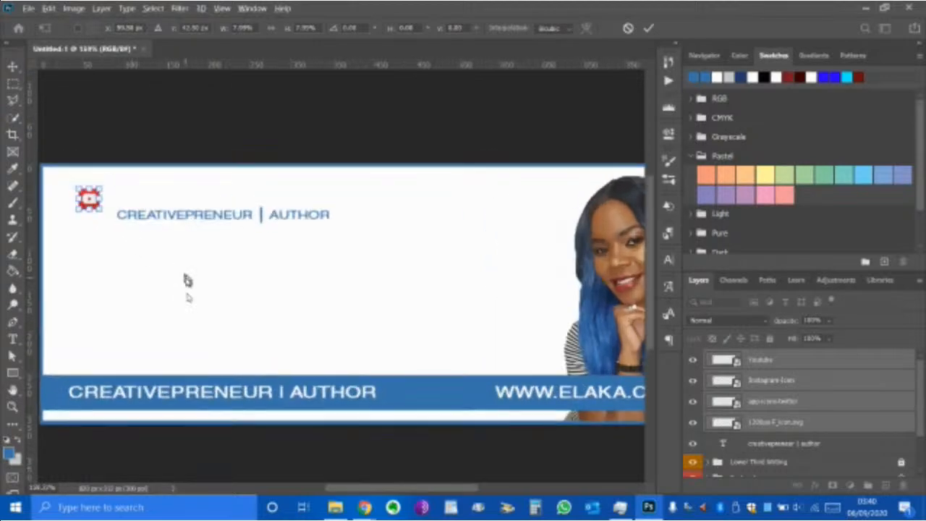
scroll(188, 289, "up", 1)
left_click_drag(410, 488, 369, 488)
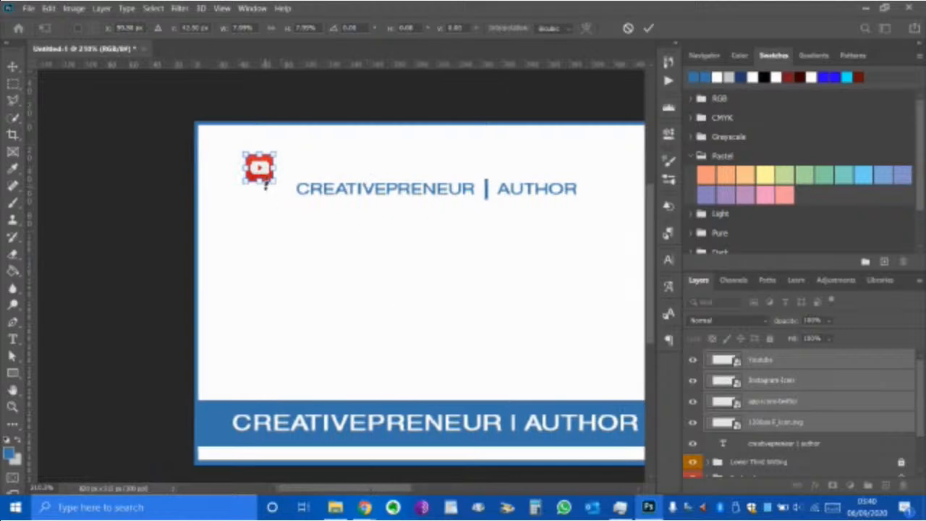
left_click_drag(259, 170, 249, 168)
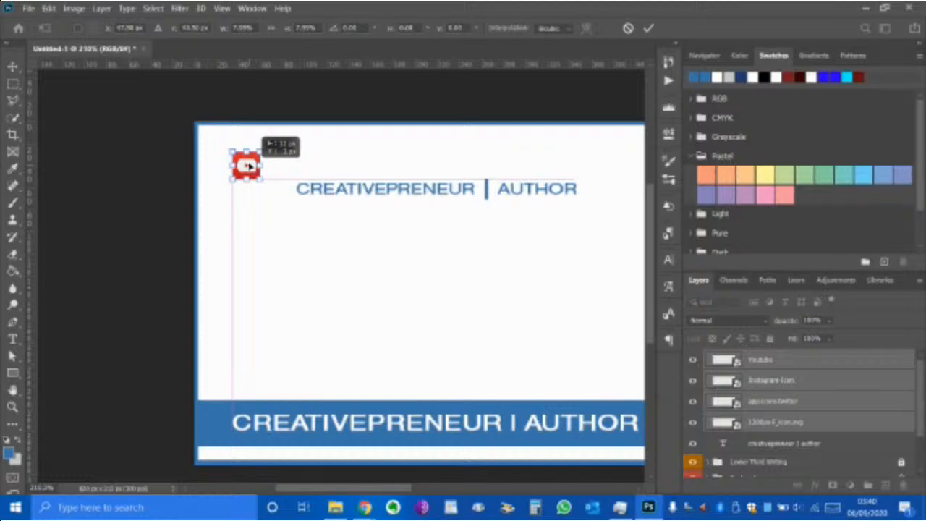
left_click_drag(250, 166, 250, 167)
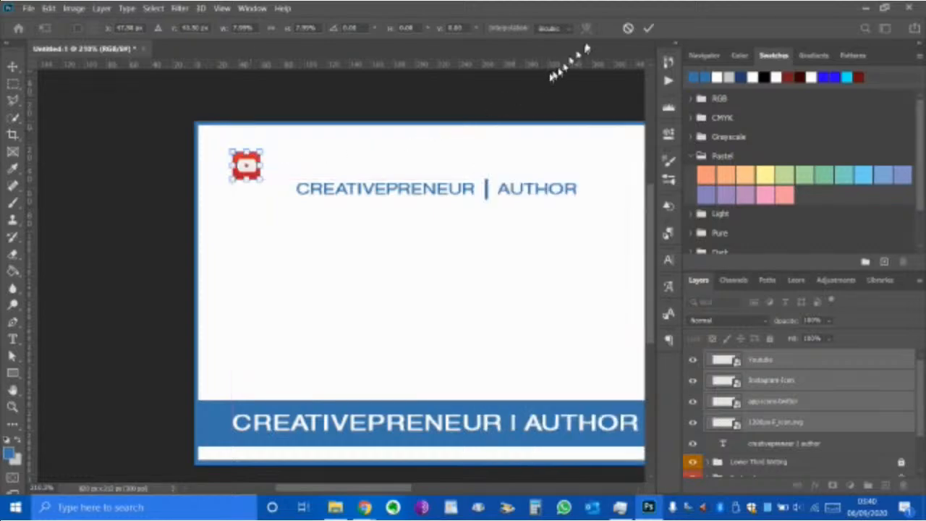
left_click(649, 28)
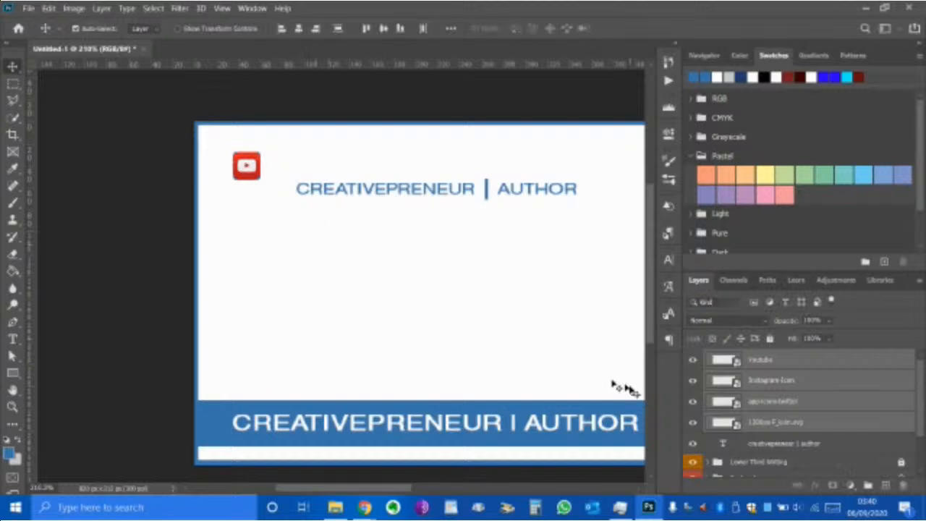
- Move the Instagram, Twitter and Facebook icon layers together straight down, leaving a small gap beneath the YouTube icon
left_click(780, 387)
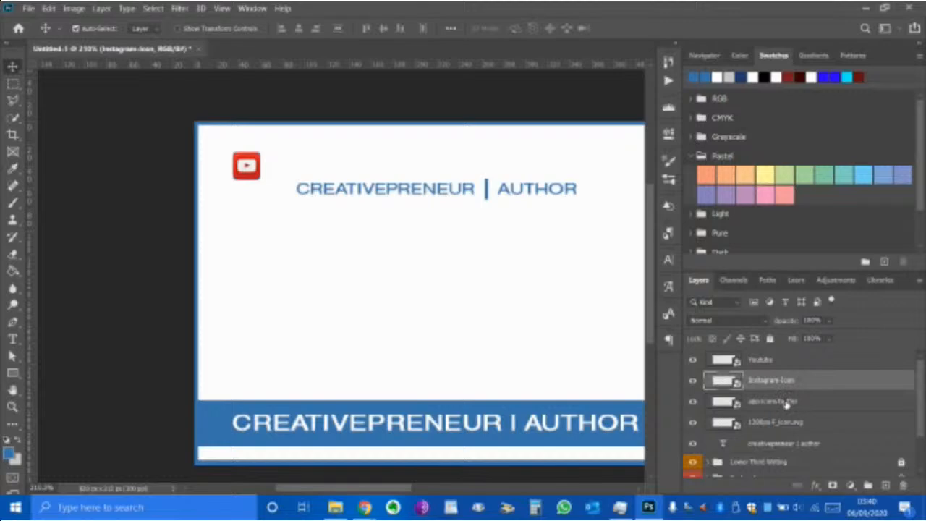
left_click(805, 402, "ctrl")
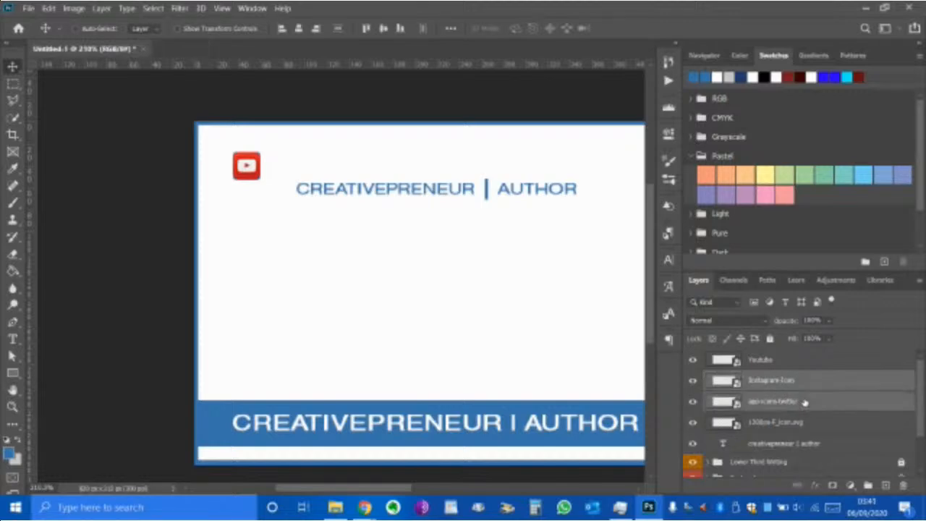
left_click(805, 423, "ctrl")
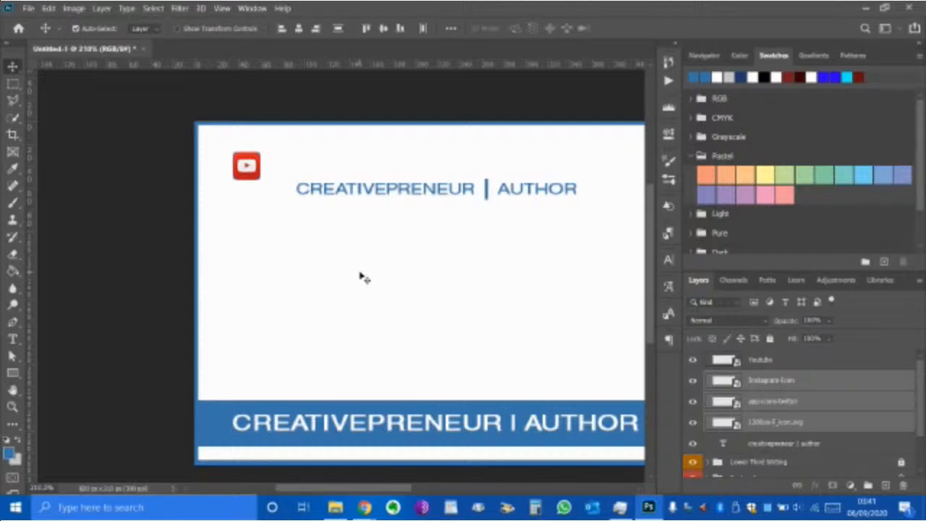
key("Down")
key("Down")
key("Down")
key("Down")
key("Down")
key("Down")
key("Down")
key("Down")
key("Down")
key("Down")
key("Down")
key("Down")
key("Down")
key("Down")
key("Down")
key("Down")
key("Down")
key("Down")
key("Down")
key("Down")
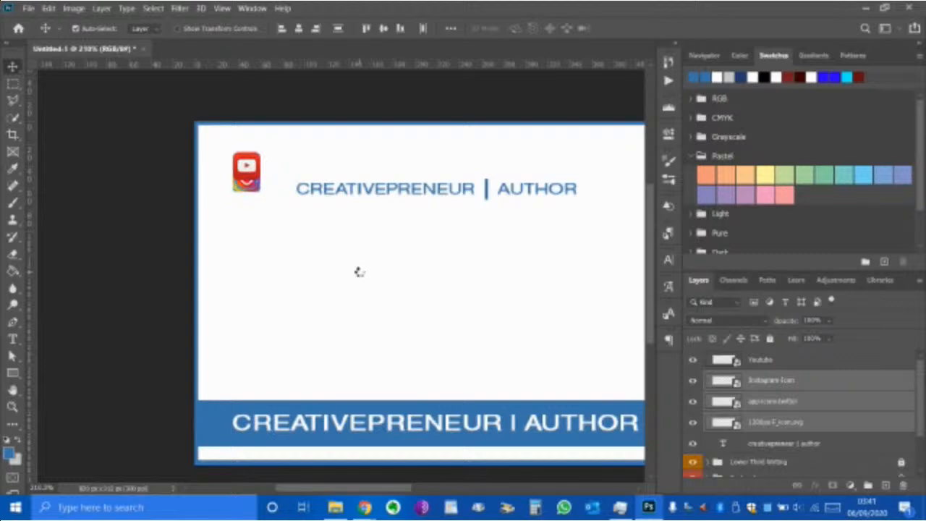
key("Down")
key("Down")
key("Down")
key("Down")
key("Down")
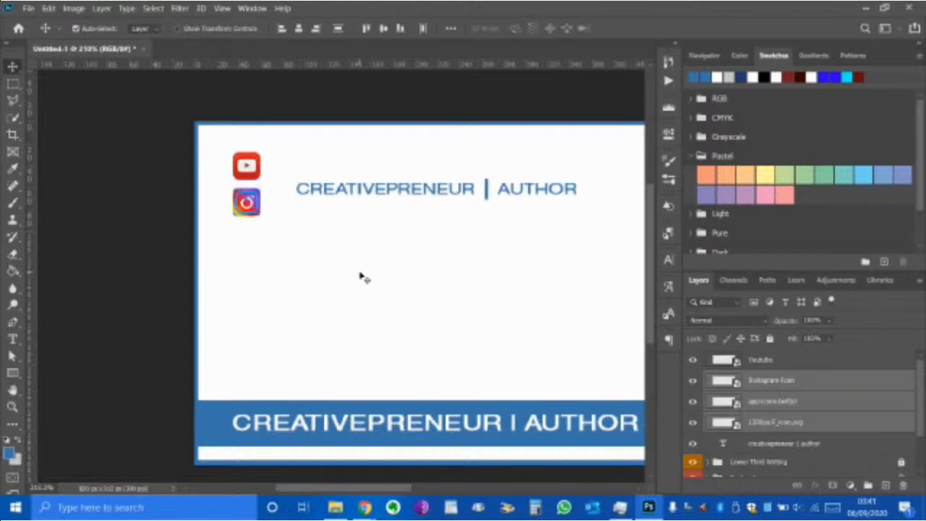
- Move the Twitter and Facebook icon layers together straight down beneath the Instagram icon, matching the gap above it
left_click(827, 386)
left_click(798, 380, "ctrl")
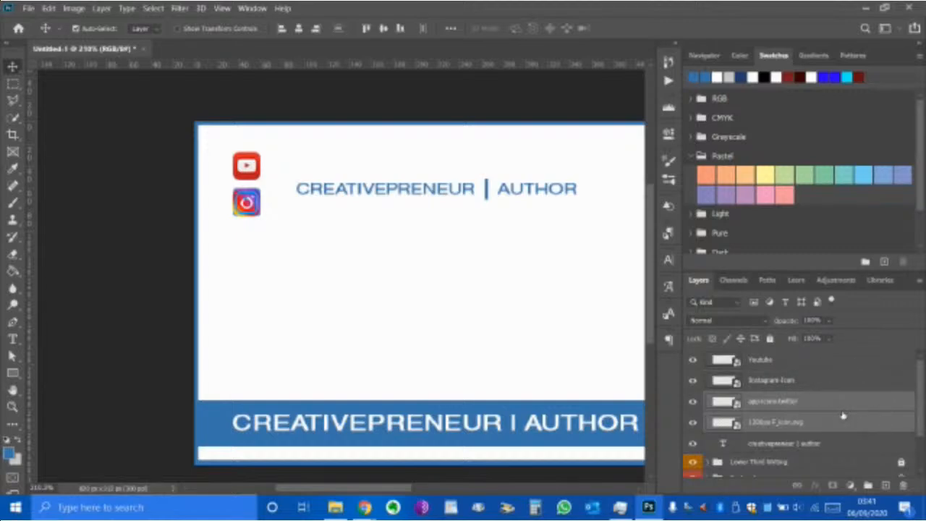
key("Down")
key("Down")
key("Down")
key("Down")
key("Down")
key("Down")
key("Down")
key("Down")
key("Down")
key("Down")
key("Down")
key("Down")
key("Down")
key("Down")
key("Down")
key("Down")
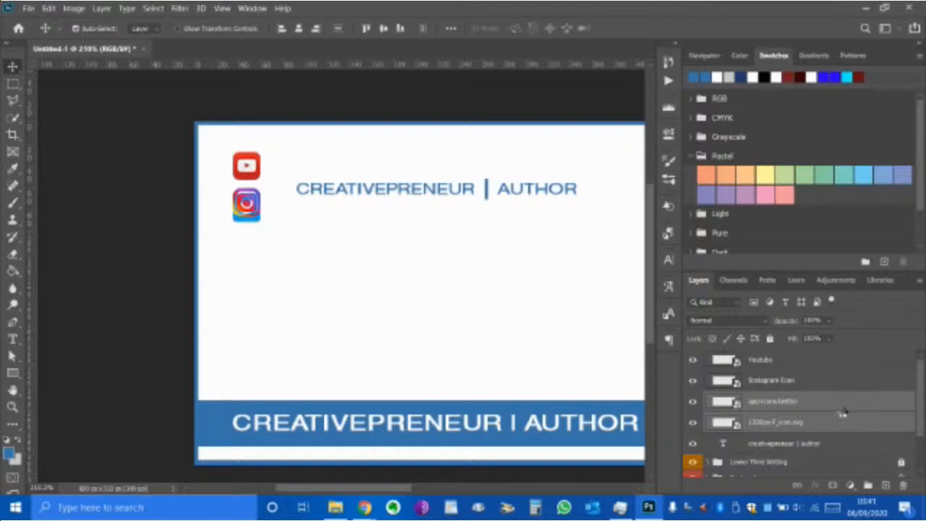
key("Down")
key("Down")
key("Down")
key("Down")
key("Down")
key("Down")
key("Down")
key("Down")
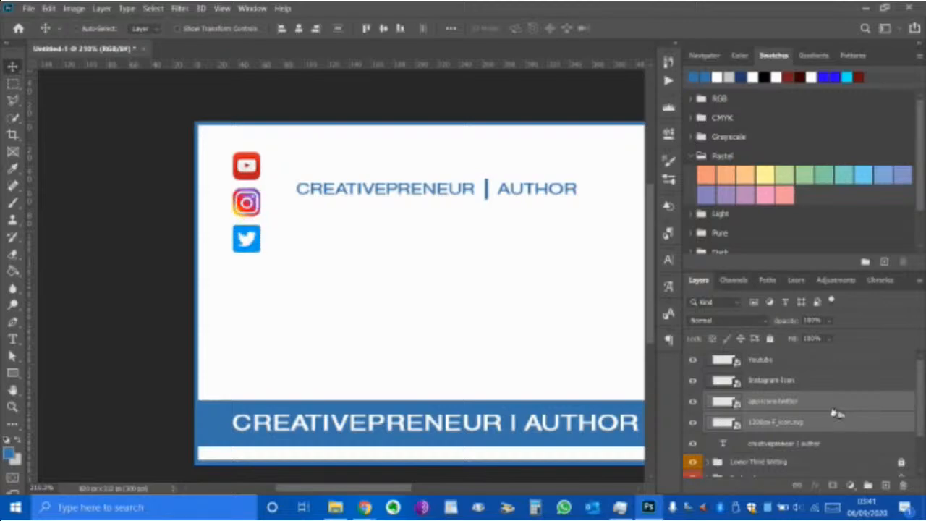
- Move only the Facebook icon layer straight down beneath the Twitter icon with the same gap
left_click(816, 408, "ctrl")
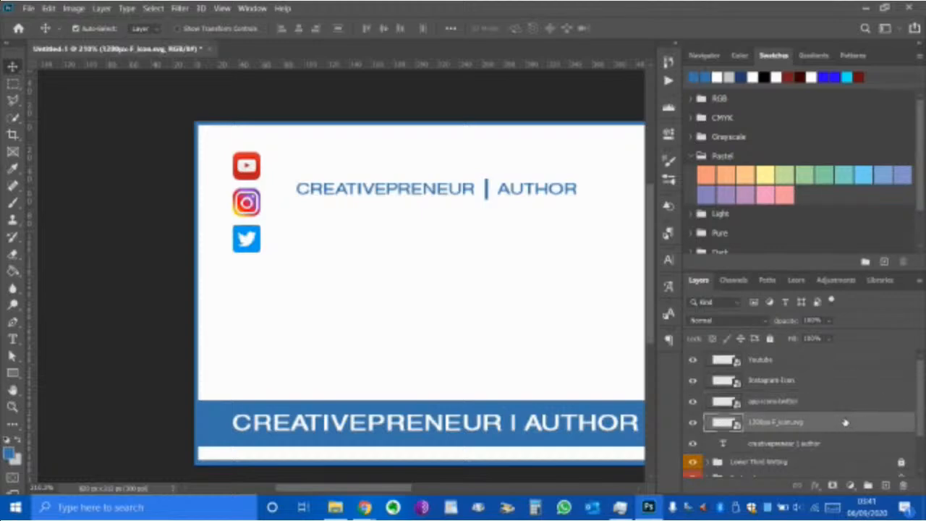
key("Down")
key("Down")
key("Down")
key("Down")
key("Down")
key("Down")
key("Down")
key("Down")
key("Down")
key("Down")
key("Down")
key("Down")
key("Down")
key("Down")
key("Down")
key("Down")
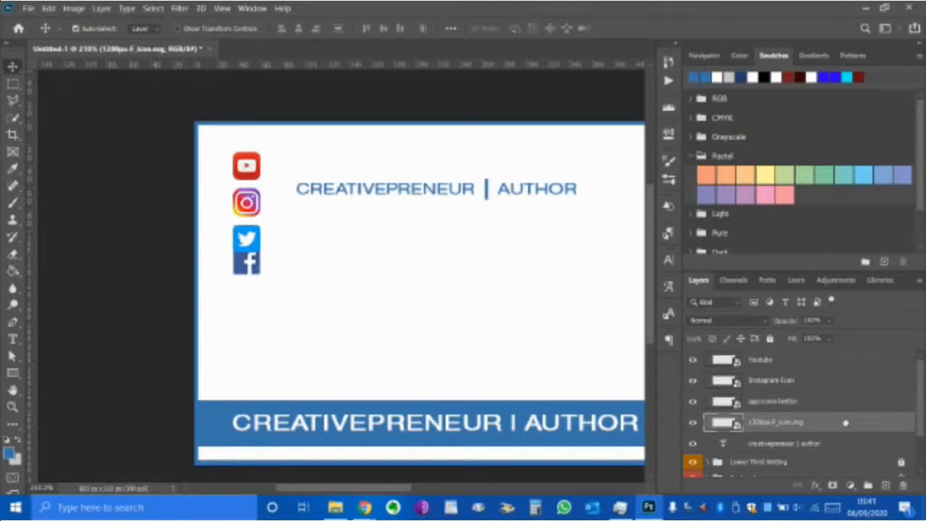
key("Down")
key("Down")
key("Down")
key("Down")
key("Down")
key("Down")
key("Down")
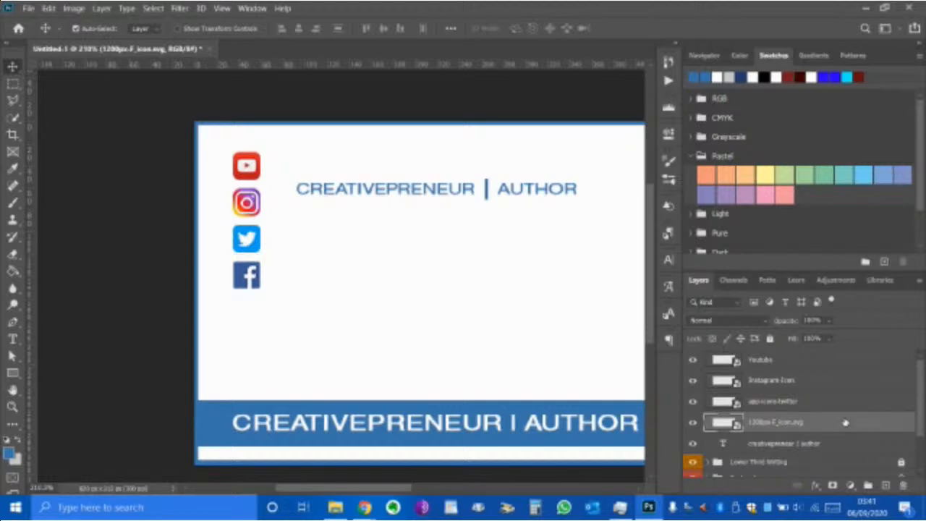
- Select all four icon layers and shift the whole column slightly down, keeping its left alignment
left_click(792, 365, "shift")
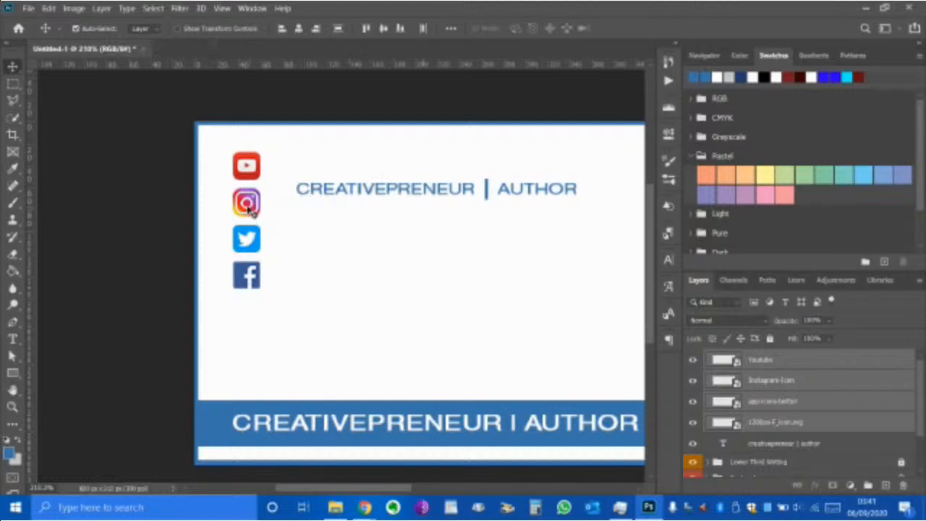
left_click_drag(248, 205, 252, 214)
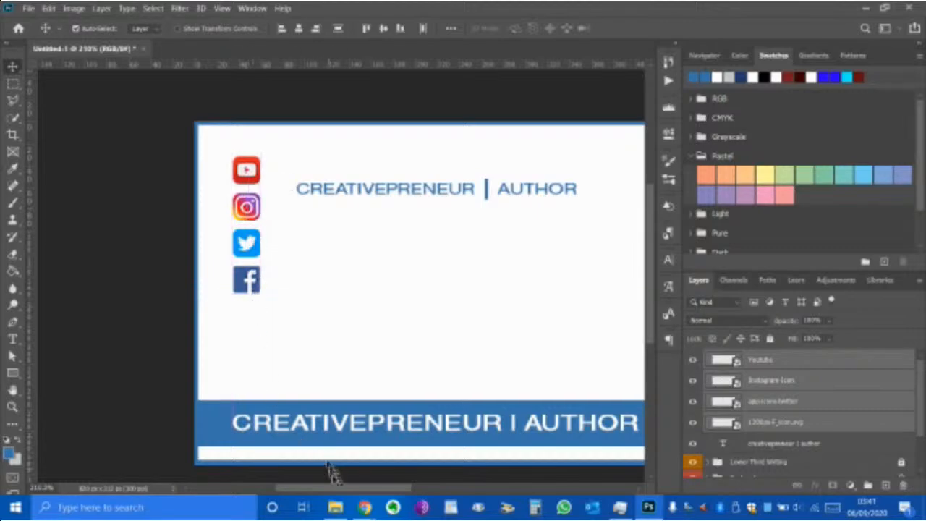
left_click_drag(337, 492, 363, 491)
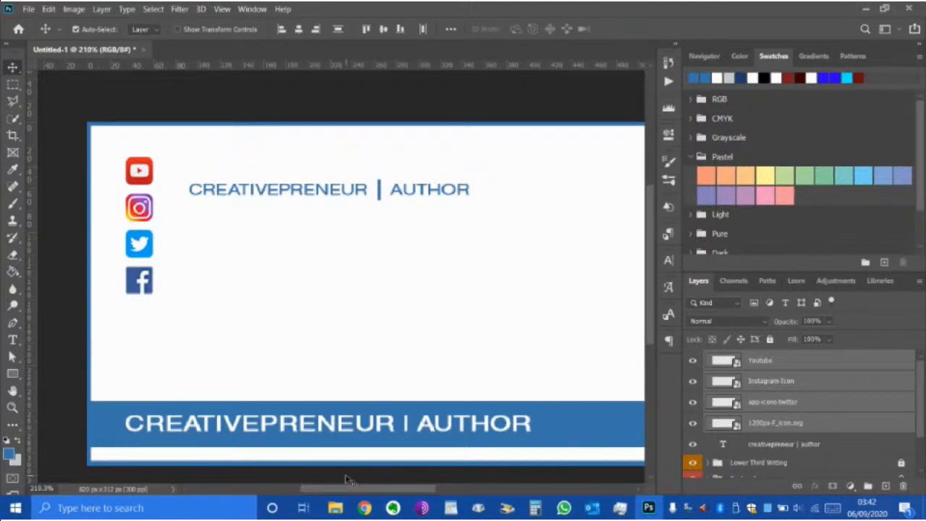
scroll(310, 314, "down", 3)
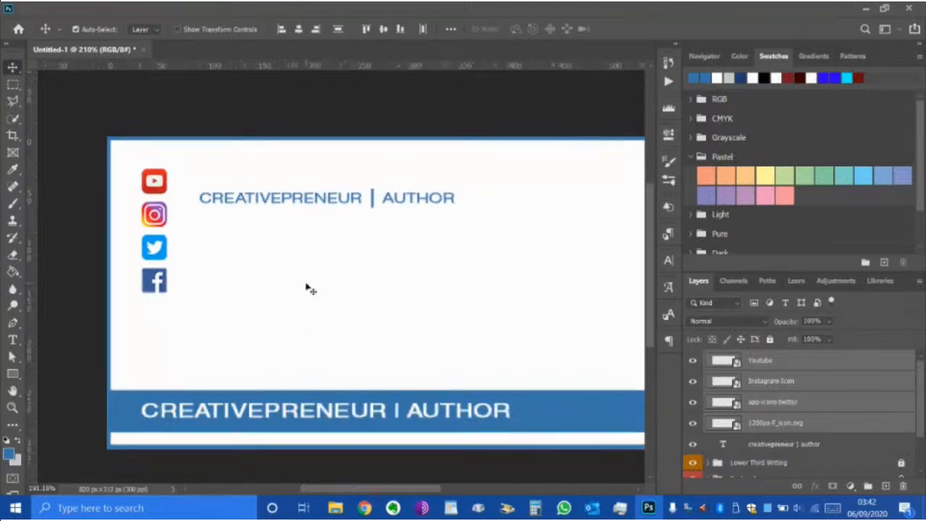
scroll(284, 261, "down", 2)
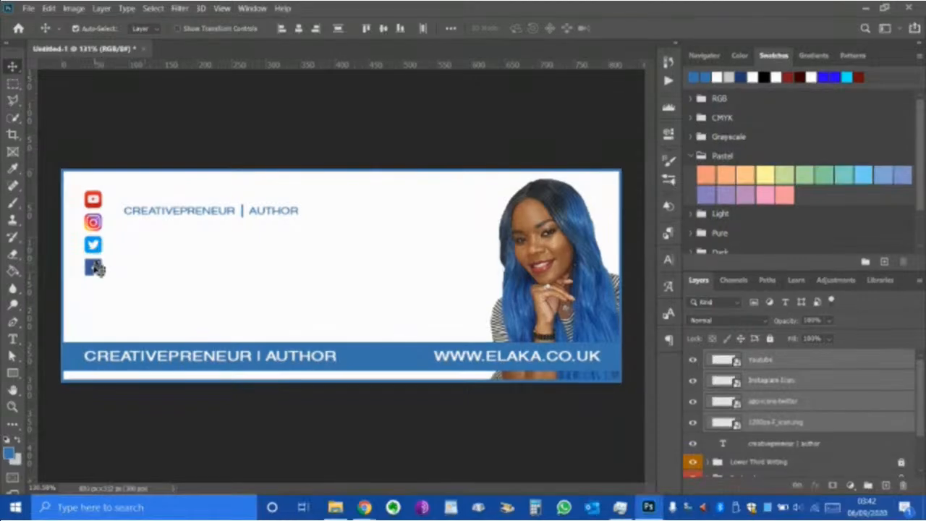
- Rasterize the Facebook icon layer and erase the white f inside it with the Magic Eraser tool
scroll(133, 256, "up", 3)
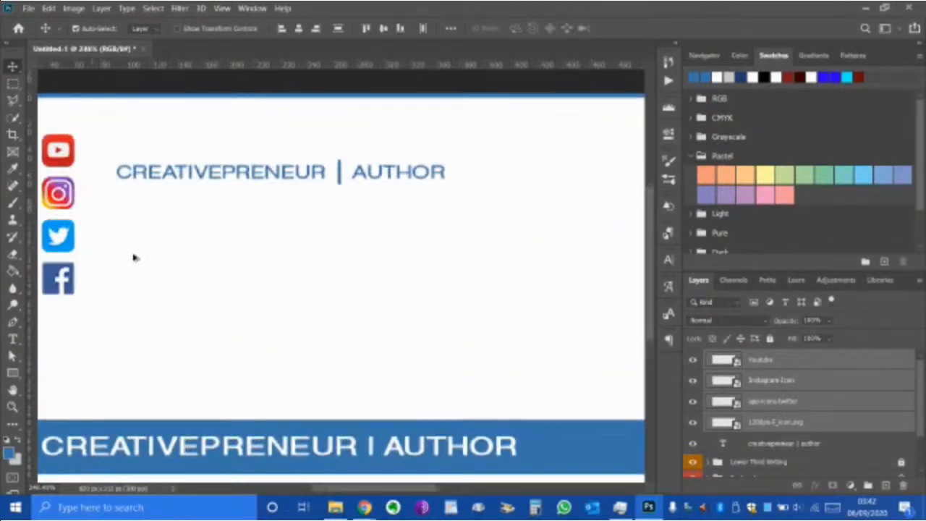
left_click_drag(331, 489, 297, 490)
scroll(297, 282, "up", 1)
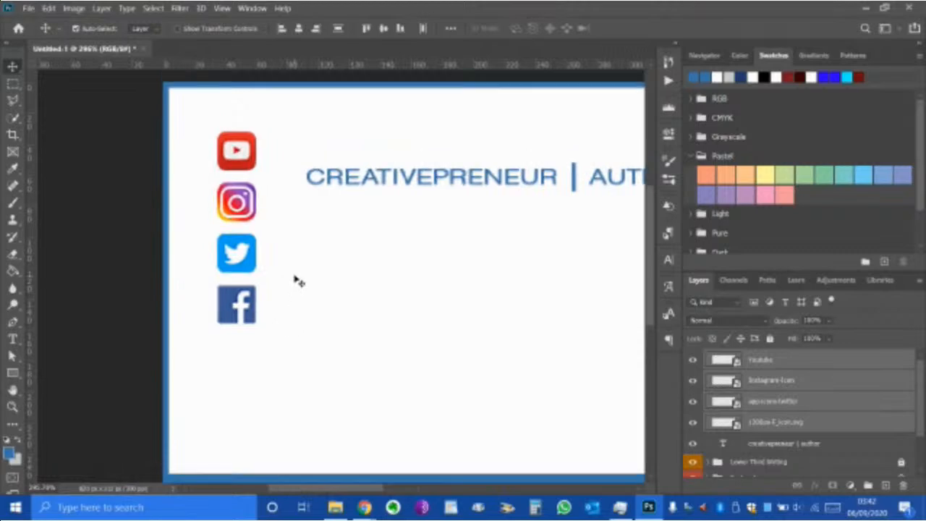
scroll(288, 272, "up", 1)
scroll(288, 271, "up", 3)
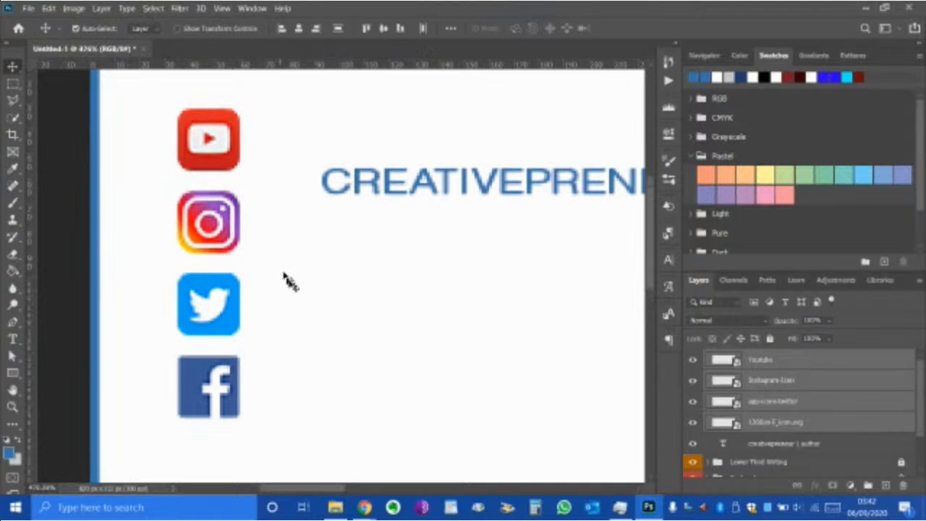
scroll(293, 286, "down", 1)
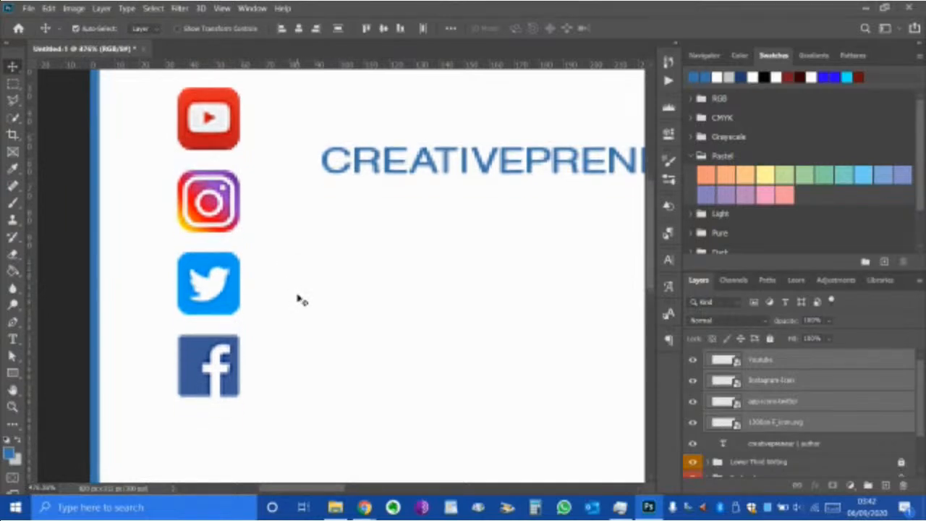
left_click(771, 422)
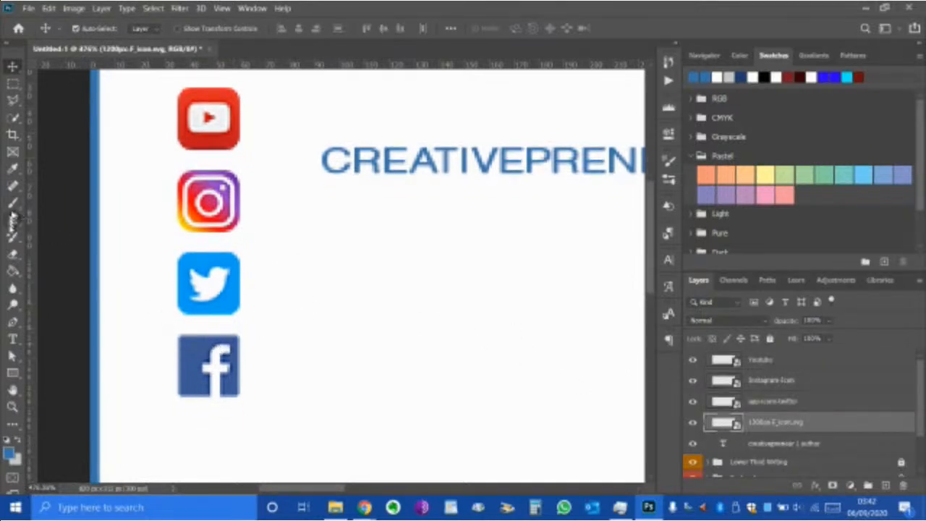
left_click(17, 256)
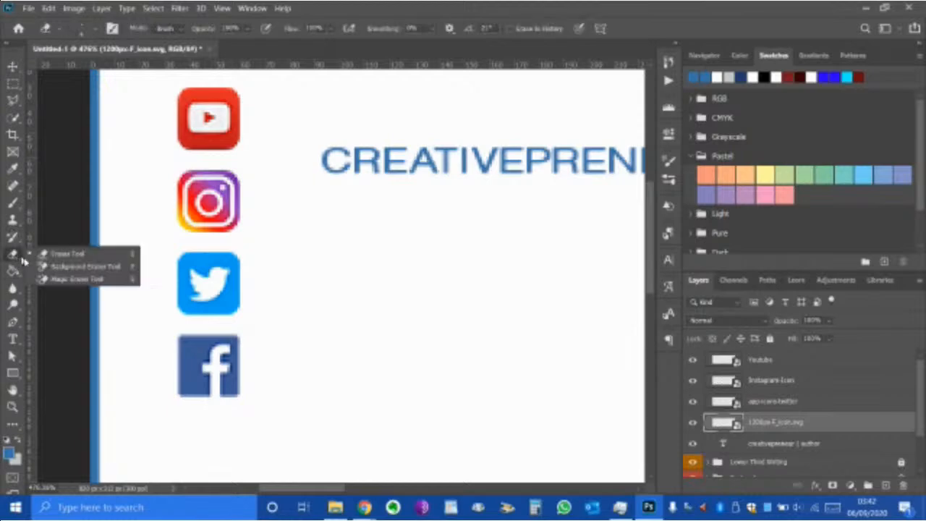
left_click(50, 279)
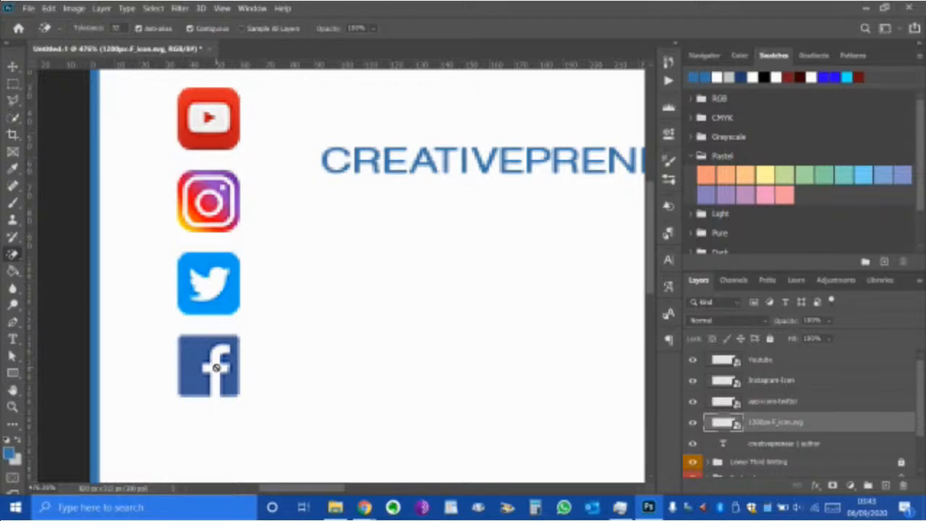
scroll(215, 368, "up", 5)
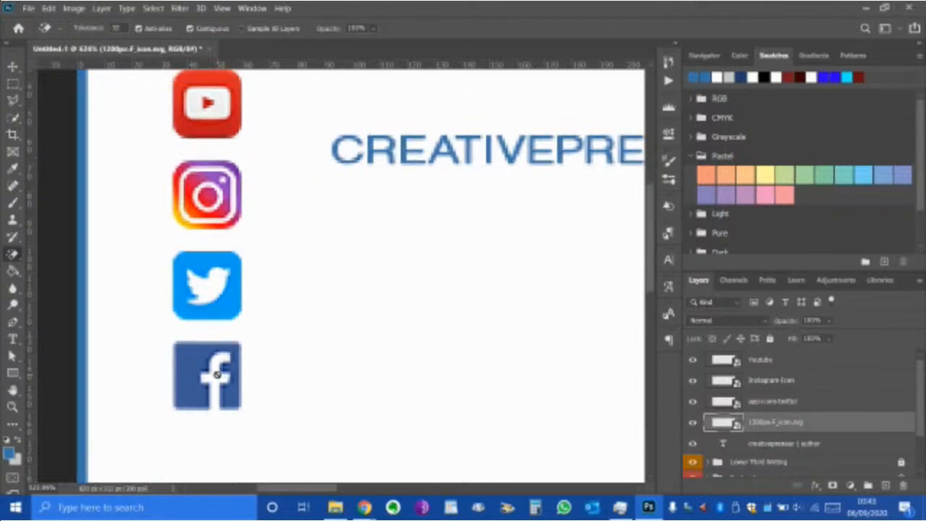
scroll(217, 374, "down", 3)
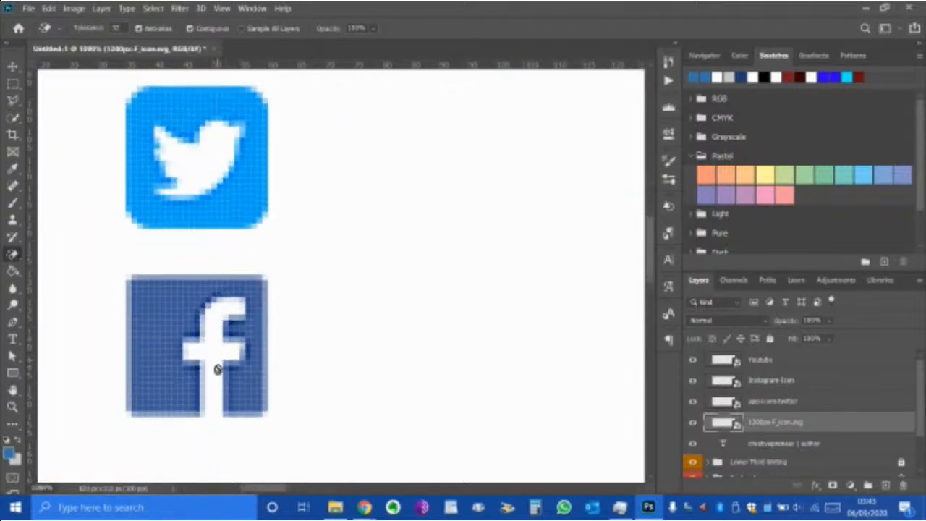
left_click(206, 309)
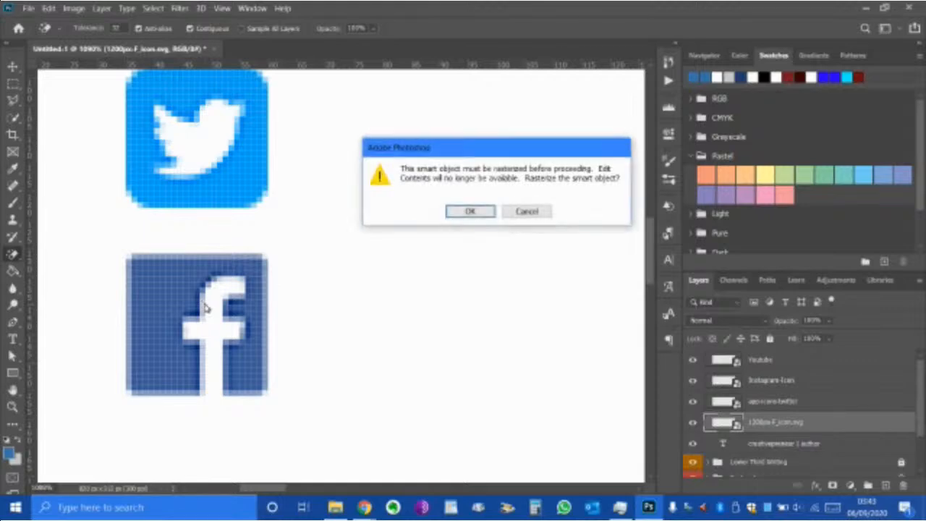
left_click(472, 211)
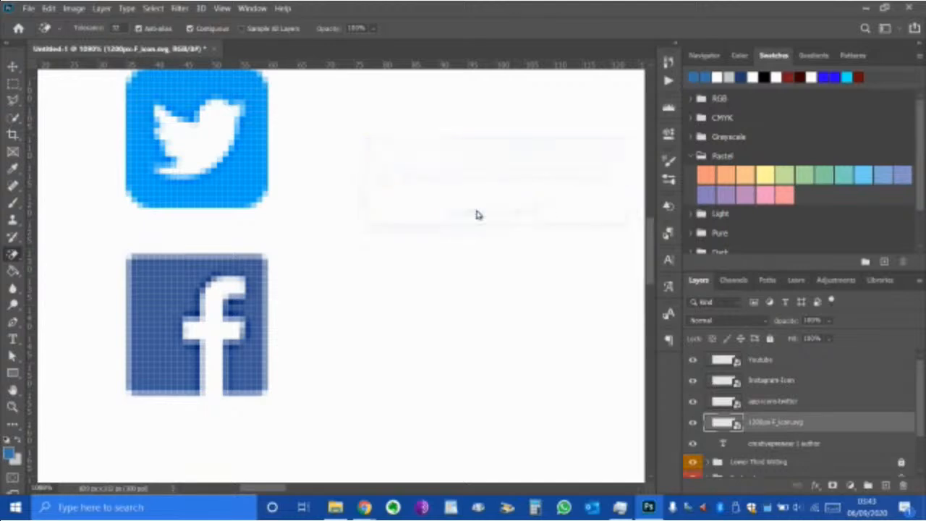
left_click(217, 325)
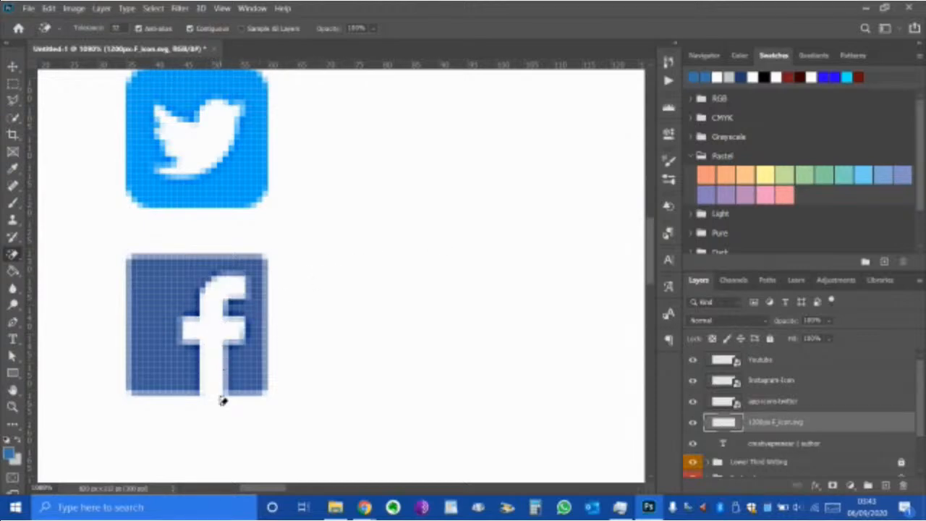
- Rasterize the app-icons-twitter layer and erase the white bird inside the Twitter icon with the Magic Eraser
scroll(239, 382, "up", 1)
scroll(569, 321, "up", 4)
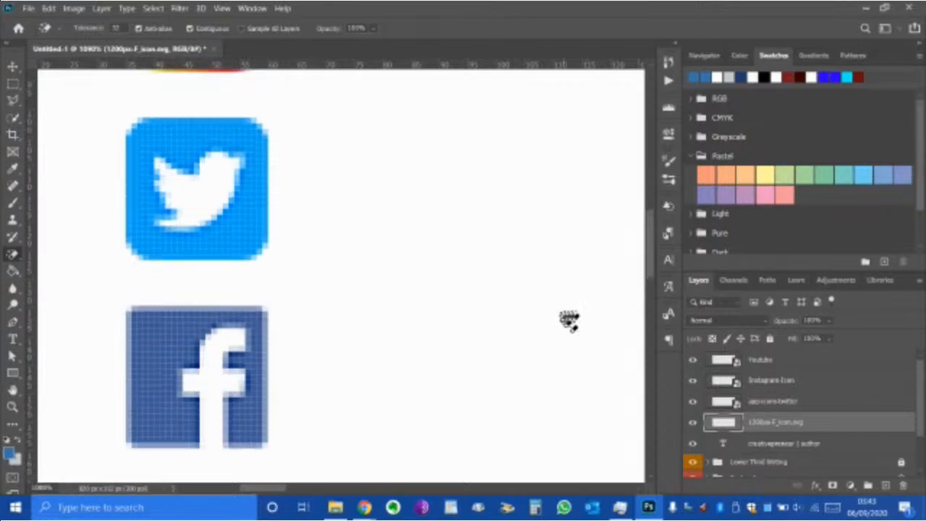
left_click(794, 408)
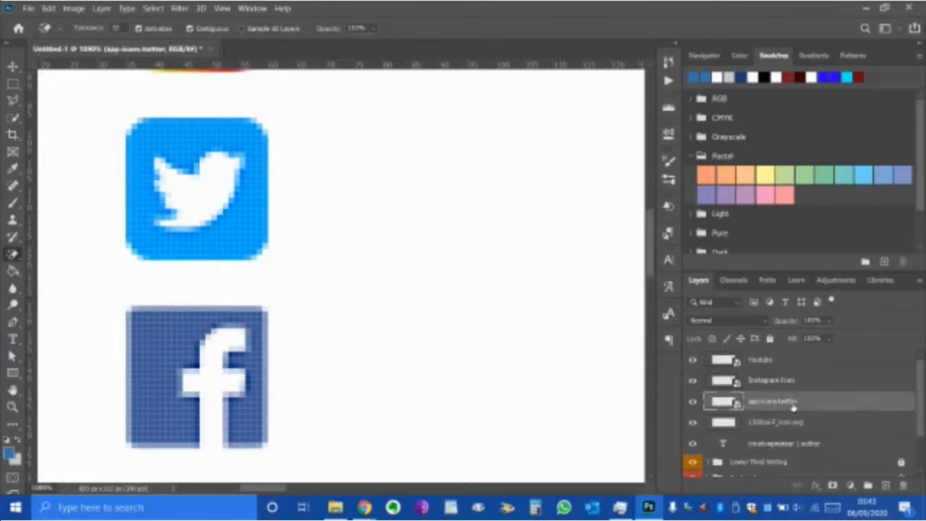
left_click(201, 191)
left_click(466, 212)
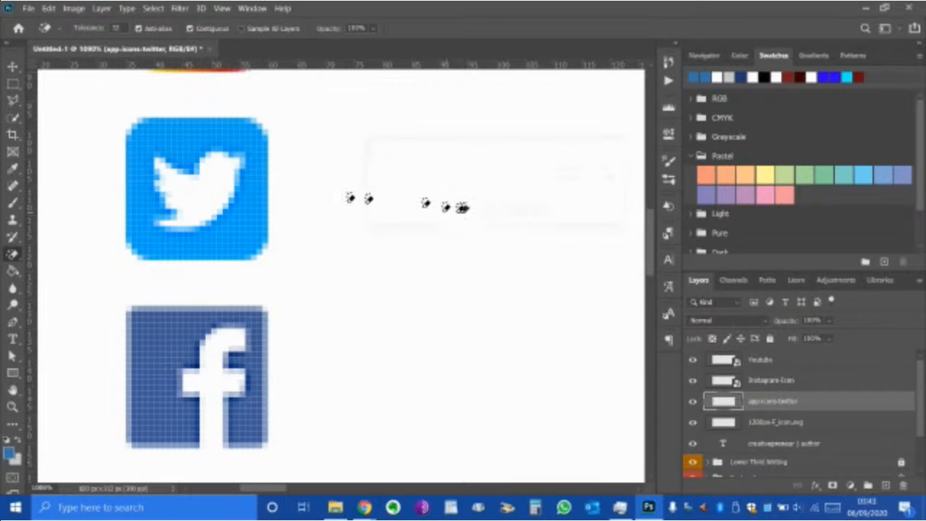
- Select the Instagram icon layer, and check the source Instagram icon's transparent areas in the Social Media Icons folder in File Explorer
scroll(345, 265, "up", 5)
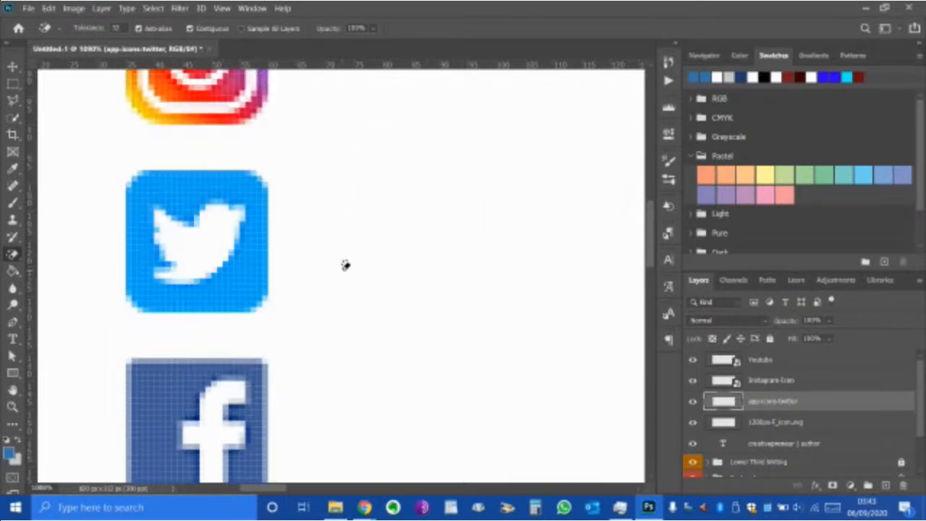
left_click(771, 382)
scroll(326, 306, "up", 5)
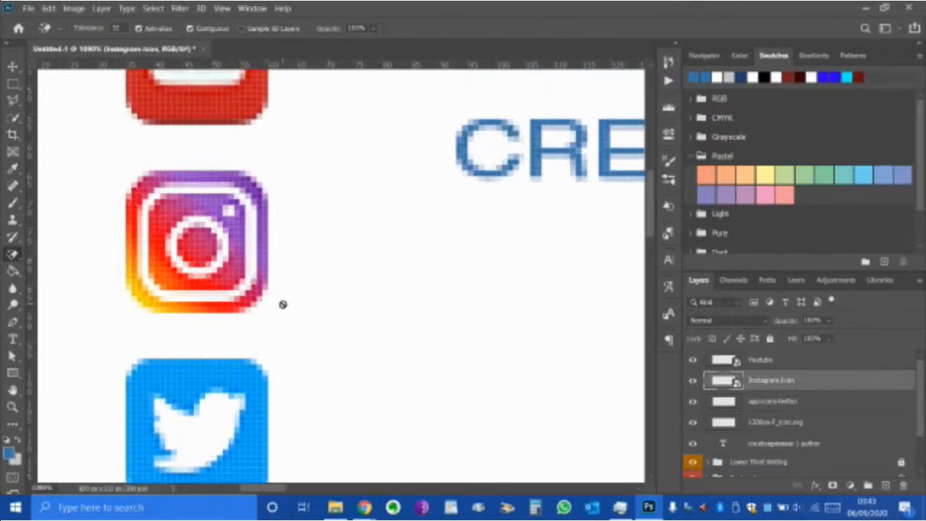
left_click(335, 507)
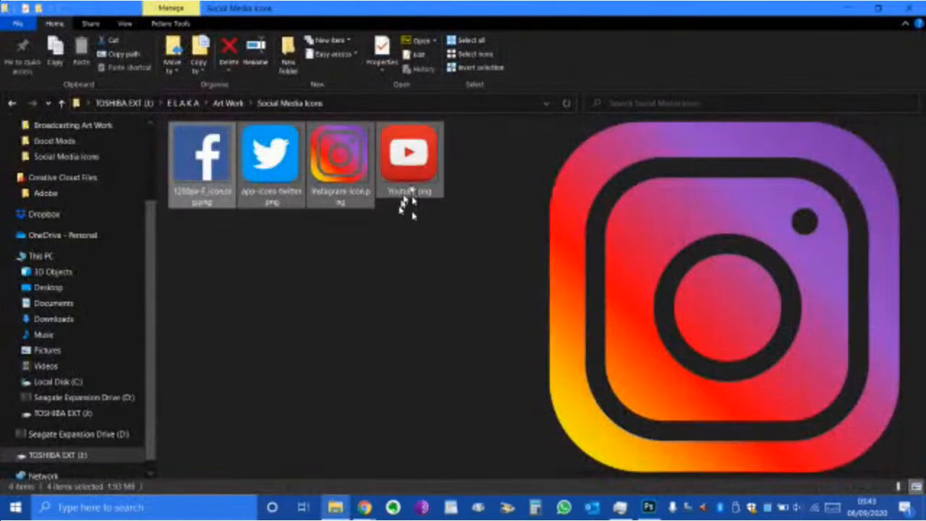
double_click(346, 190)
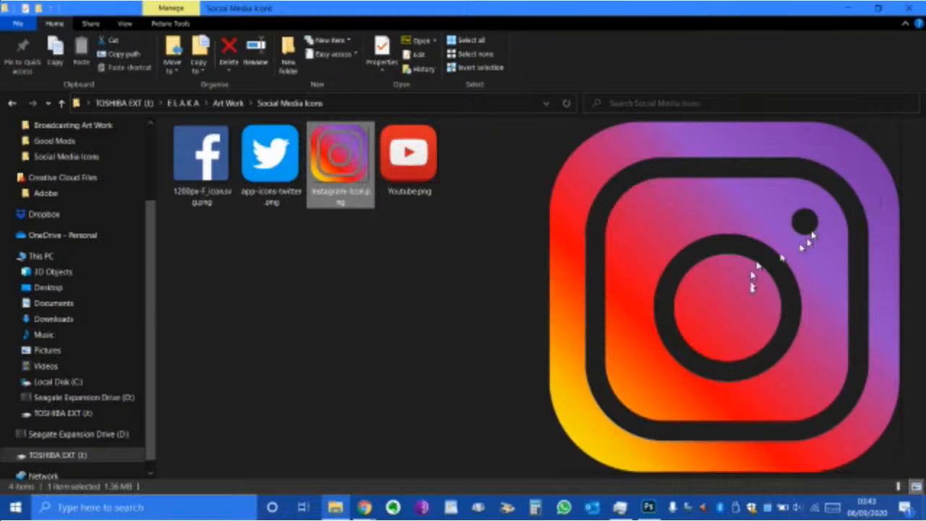
left_click(847, 7)
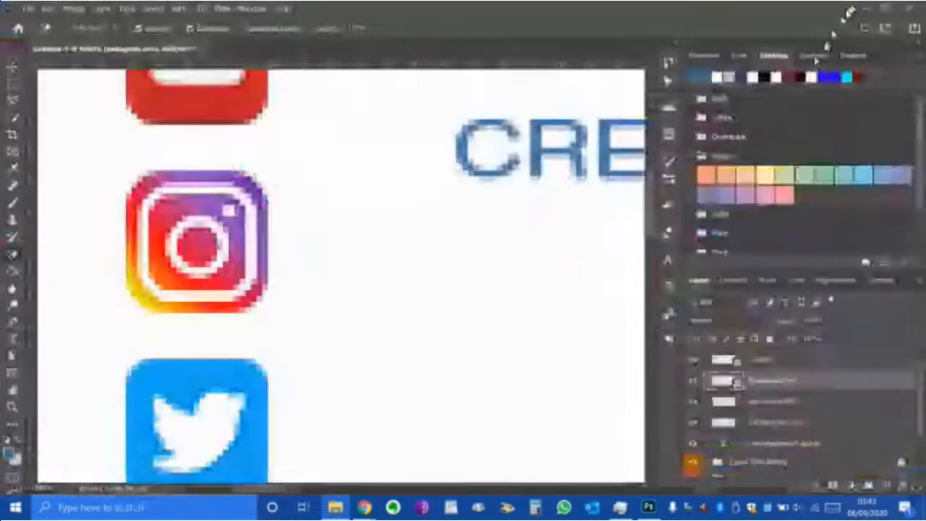
- Rasterize the Youtube layer and erase the pale area around the play triangle with the Magic Eraser
left_click(794, 362)
scroll(420, 309, "up", 4)
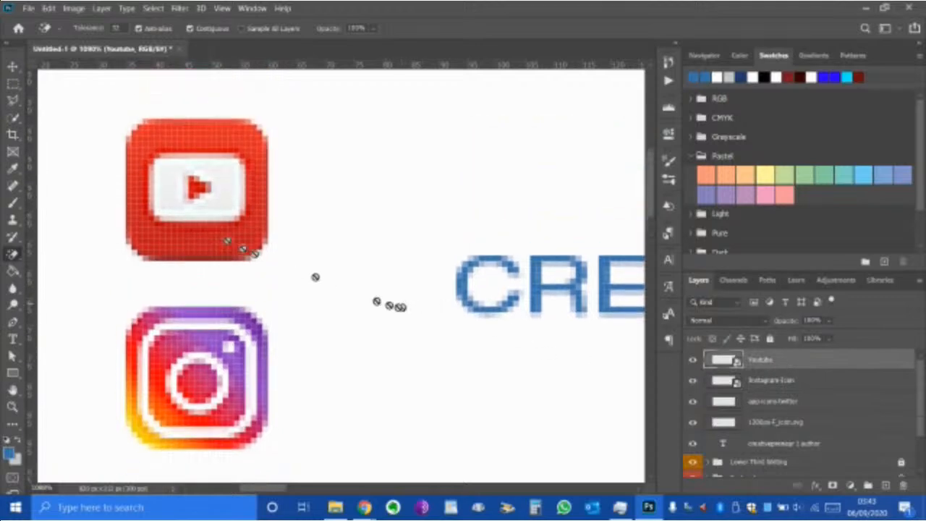
scroll(402, 307, "up", 1)
left_click(217, 192)
left_click(463, 212)
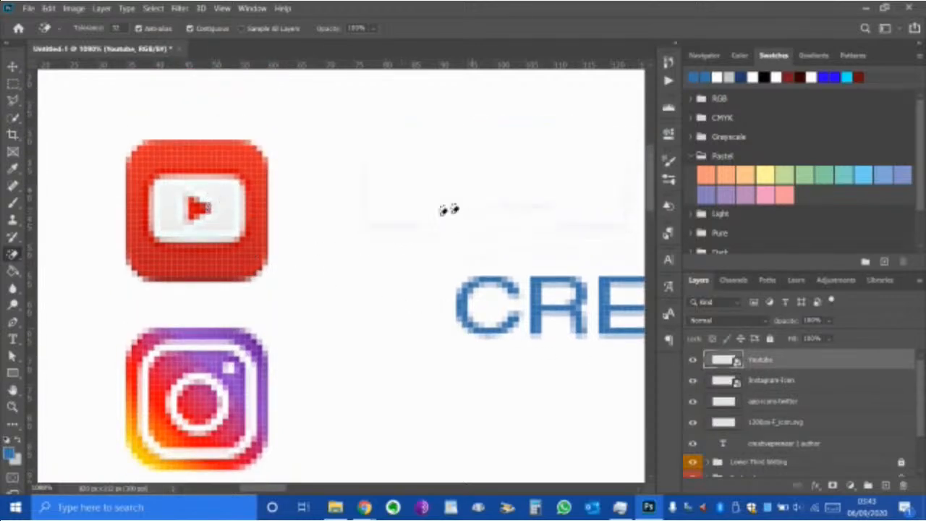
left_click(224, 191)
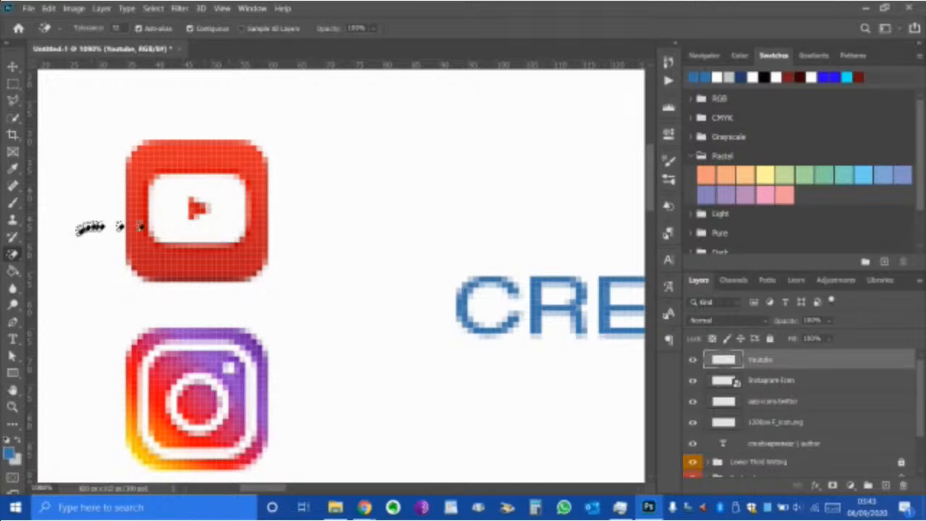
right_click(14, 258)
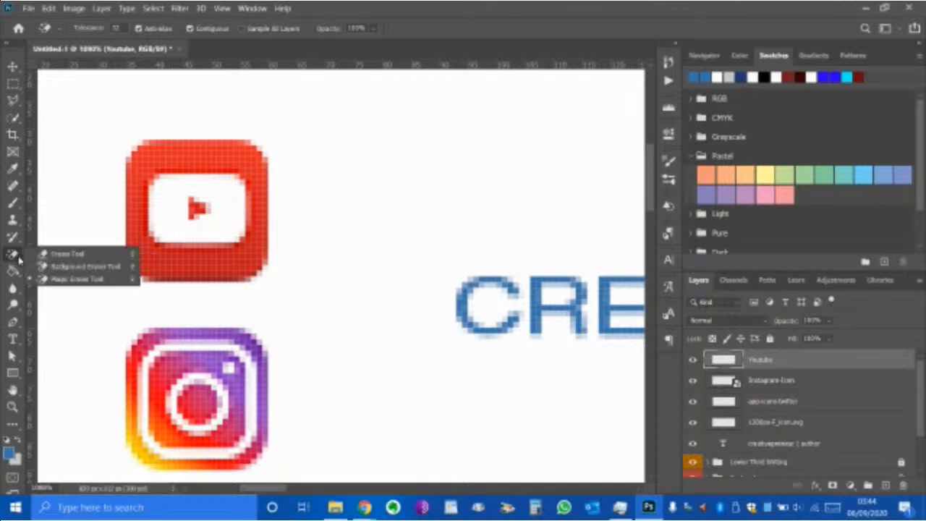
left_click(49, 254)
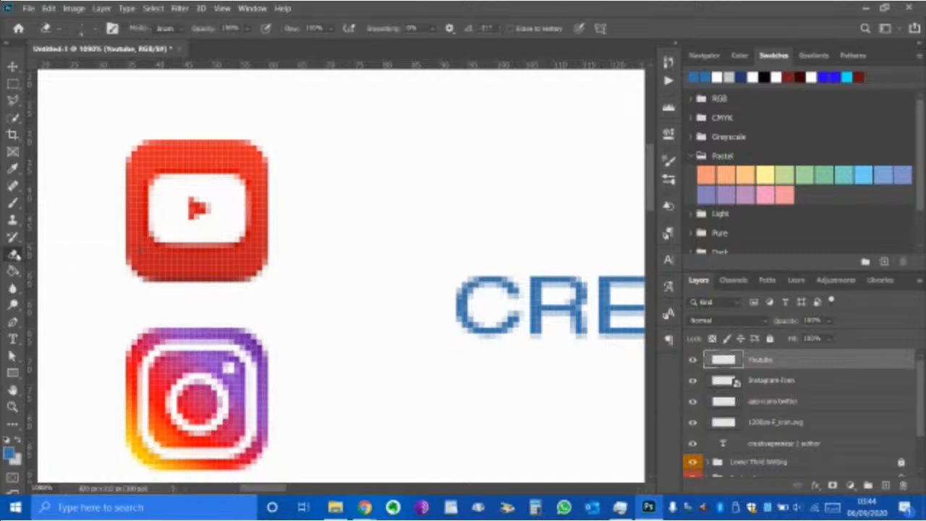
right_click(14, 254)
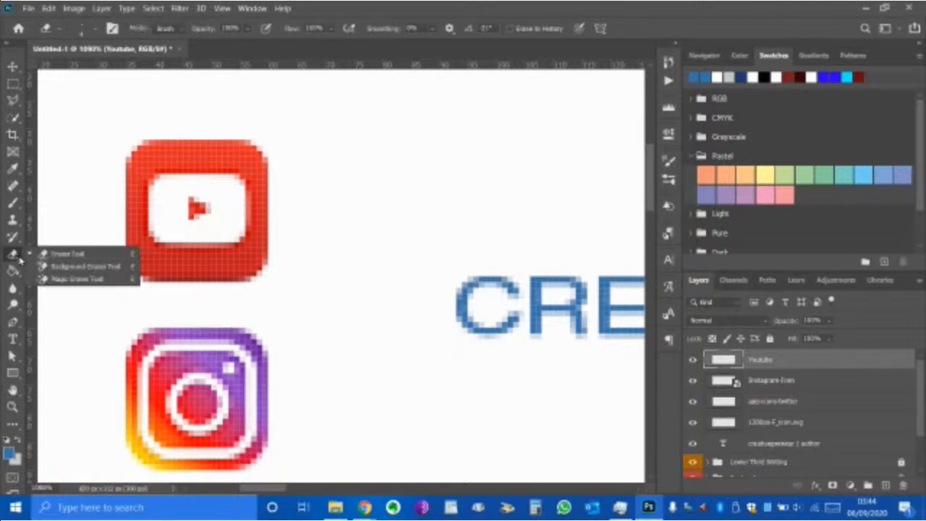
left_click(58, 281)
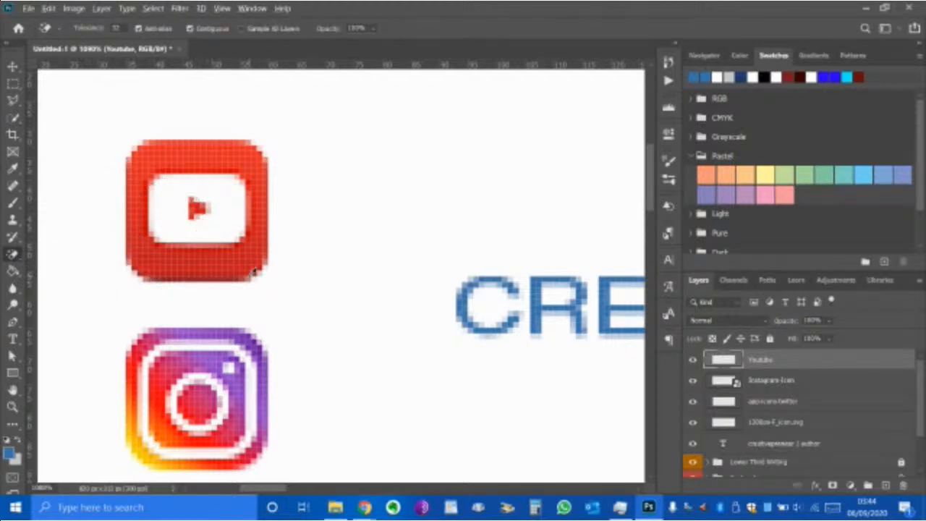
- Group the YouTube, Instagram, Twitter and Facebook icon layers and name the group Social Icons
scroll(253, 272, "down", 5)
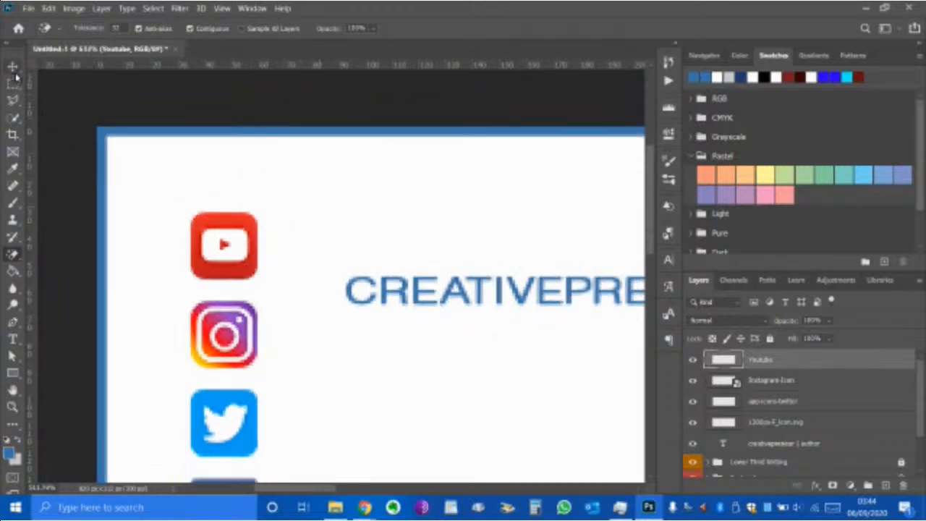
left_click(13, 68)
scroll(180, 217, "down", 2)
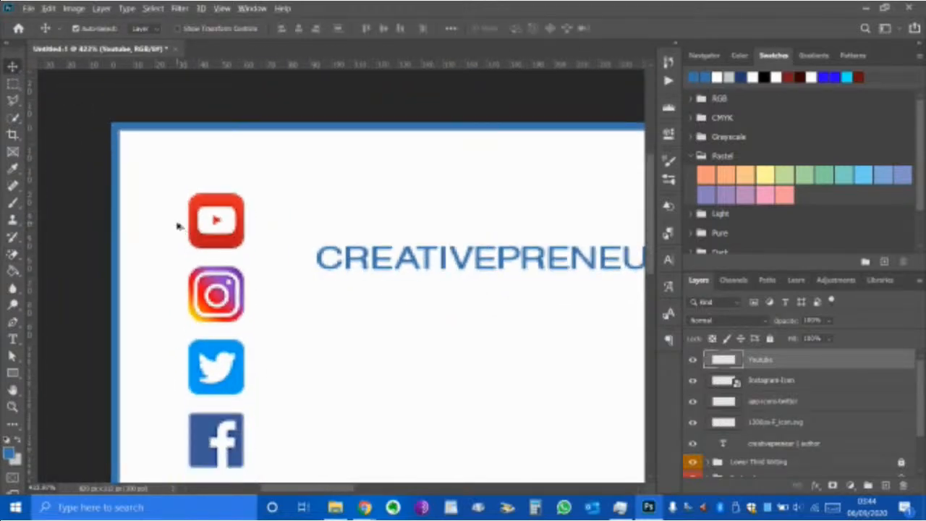
scroll(178, 225, "down", 1)
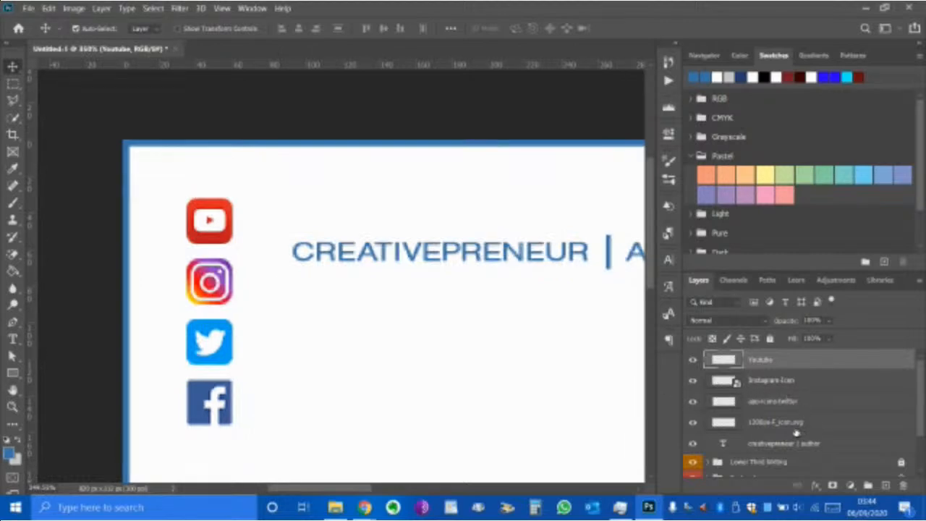
left_click(794, 426, "shift")
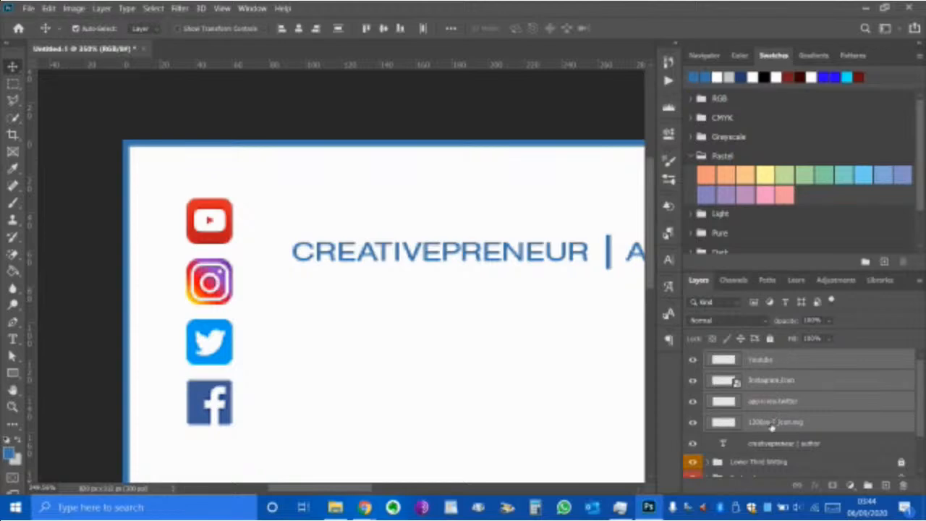
left_click(795, 362)
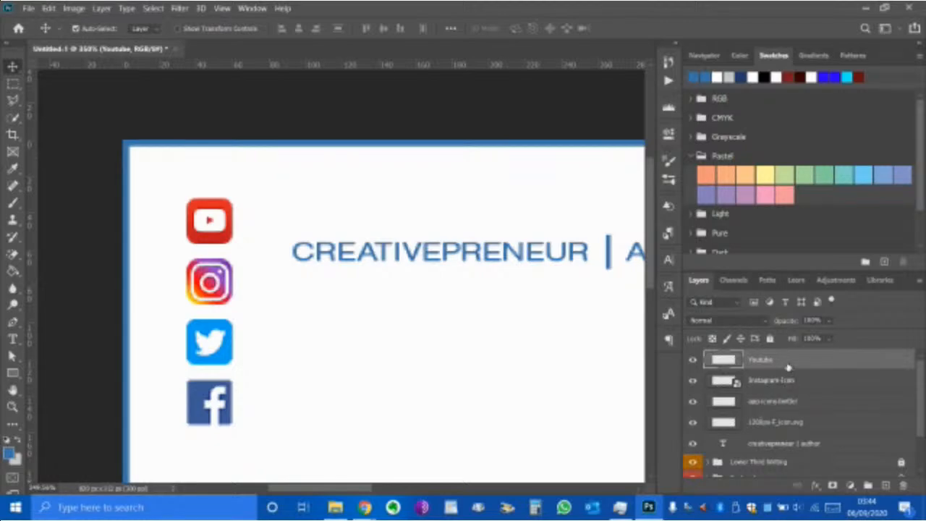
left_click(773, 422, "shift")
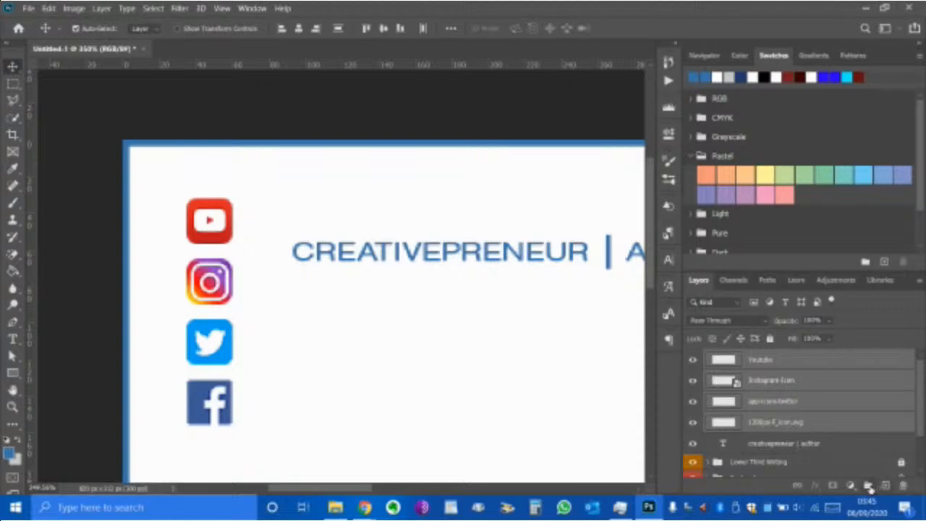
left_click(869, 486)
double_click(746, 358)
type("Social Li")
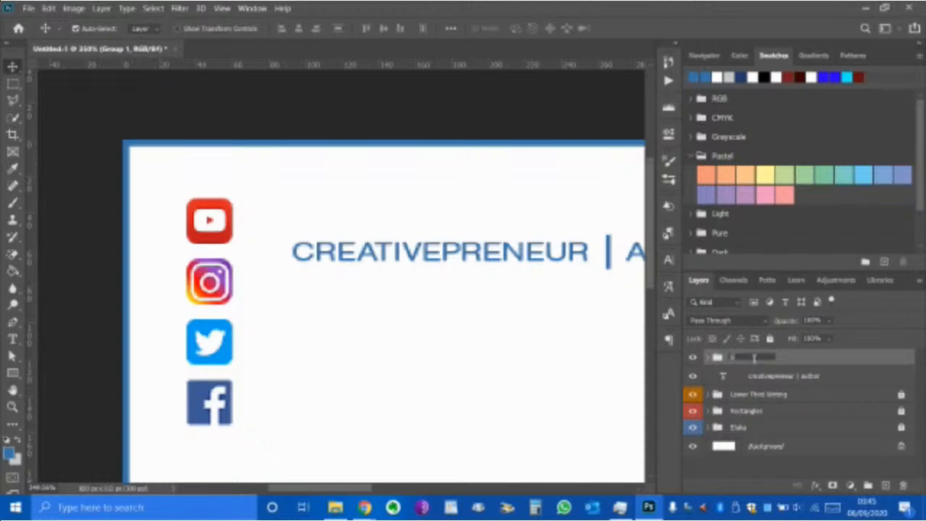
type("nks")
left_click(781, 359)
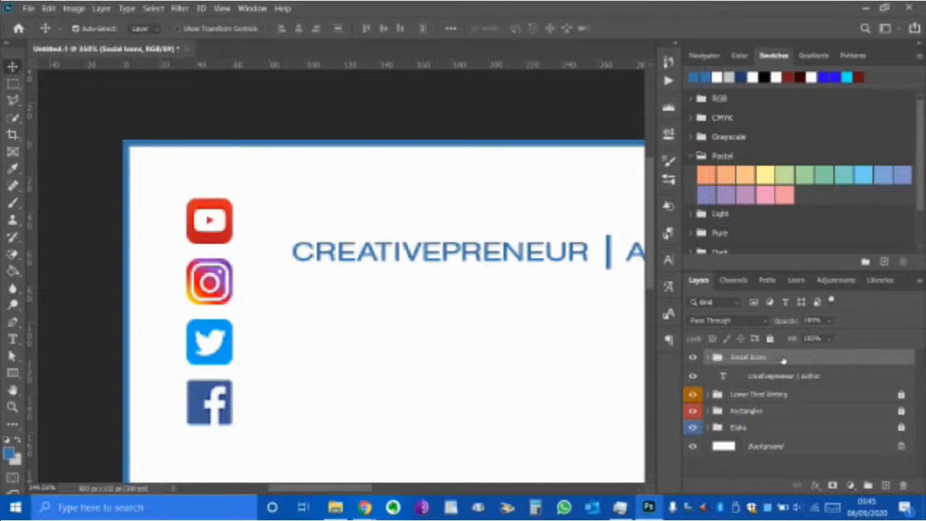
- Duplicate the Social Icons group with the default copy name and convert the duplicate to a smart object
right_click(783, 360)
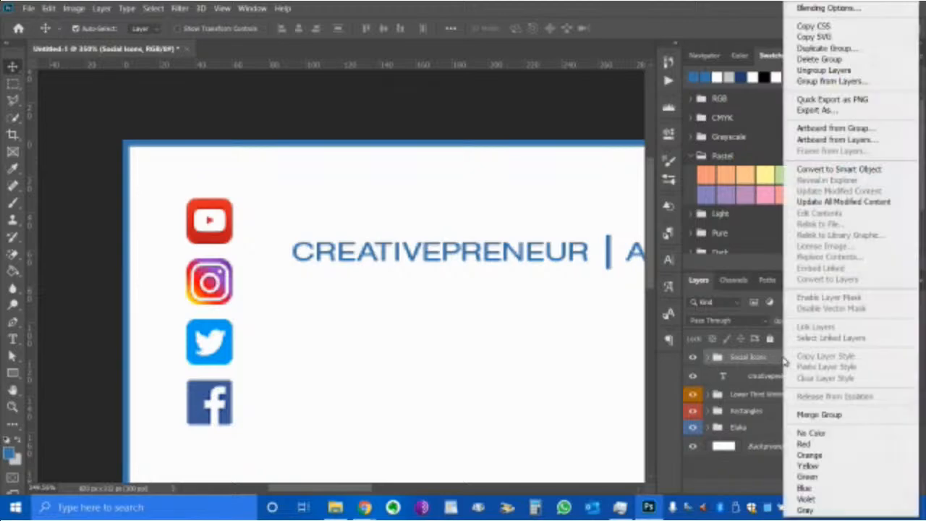
left_click(836, 49)
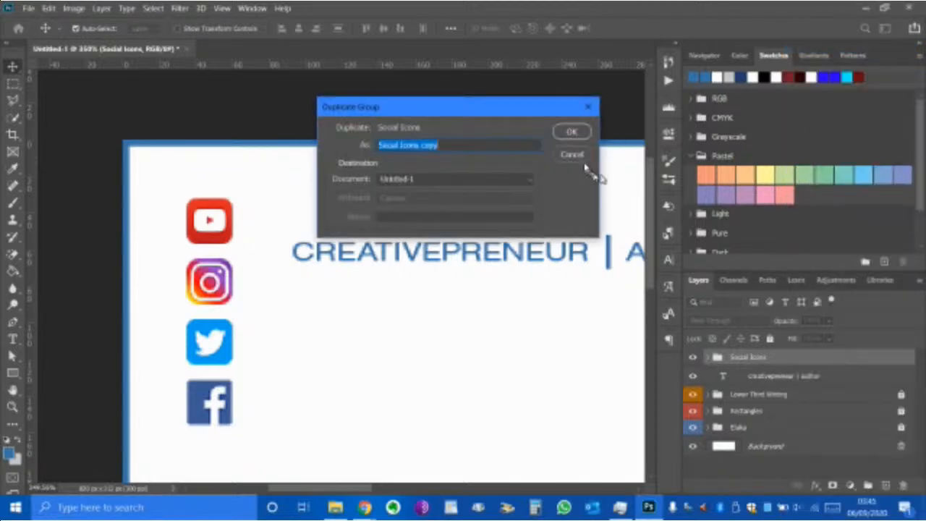
left_click(567, 132)
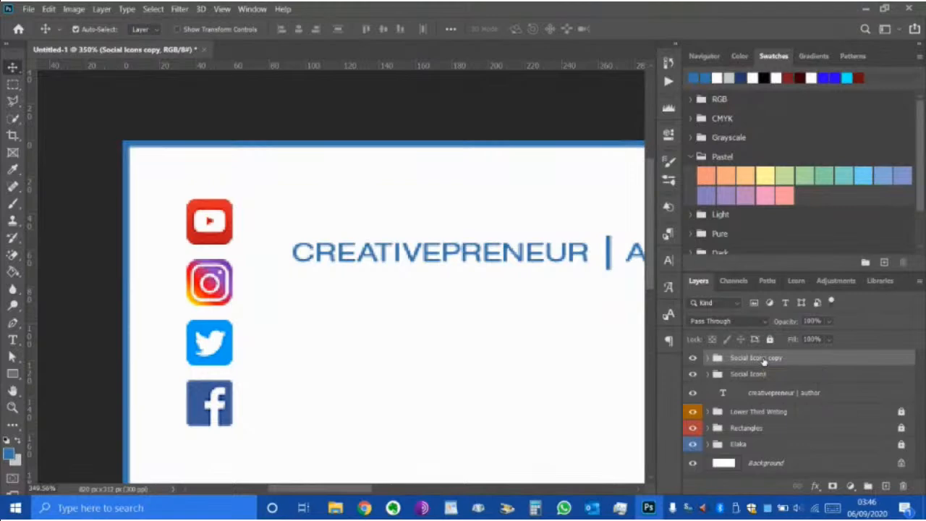
right_click(764, 361)
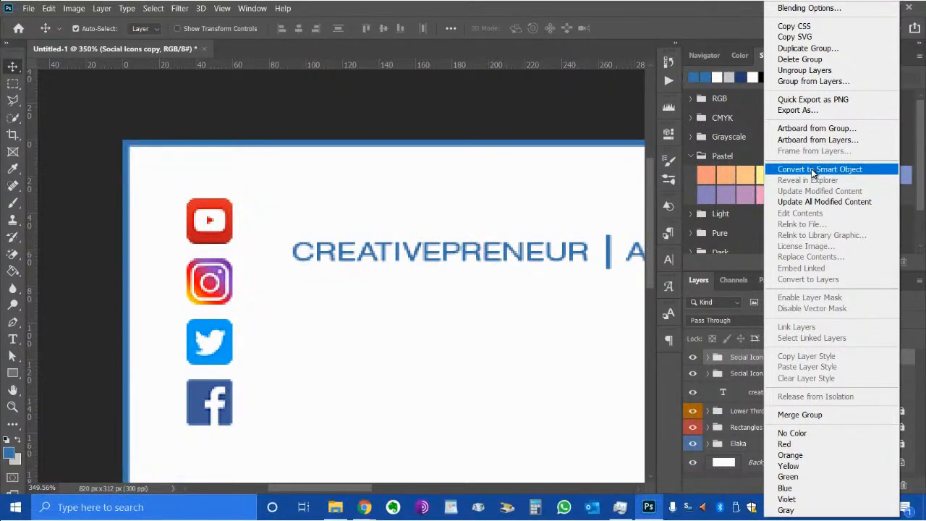
left_click(814, 173)
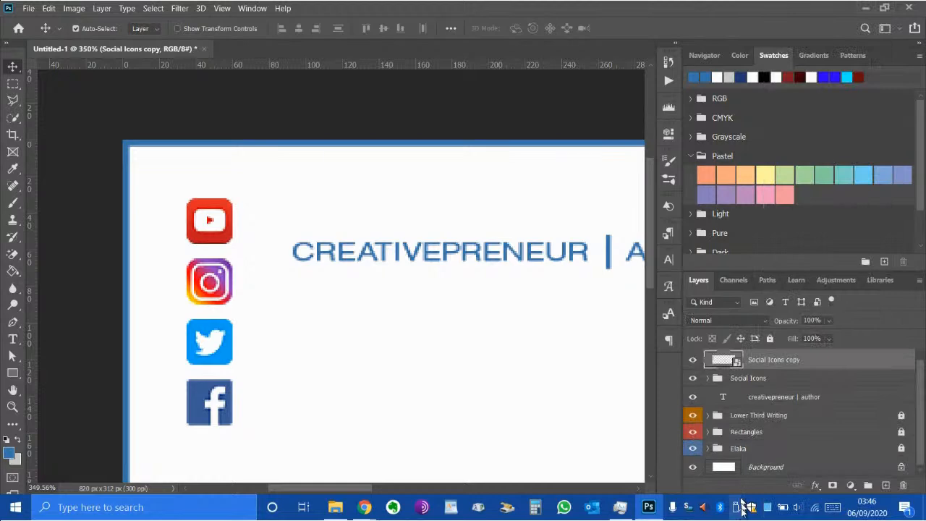
- Label the original Social Icons group green, lock and hide it, and select the visible Social Icons copy layer
left_click(782, 380)
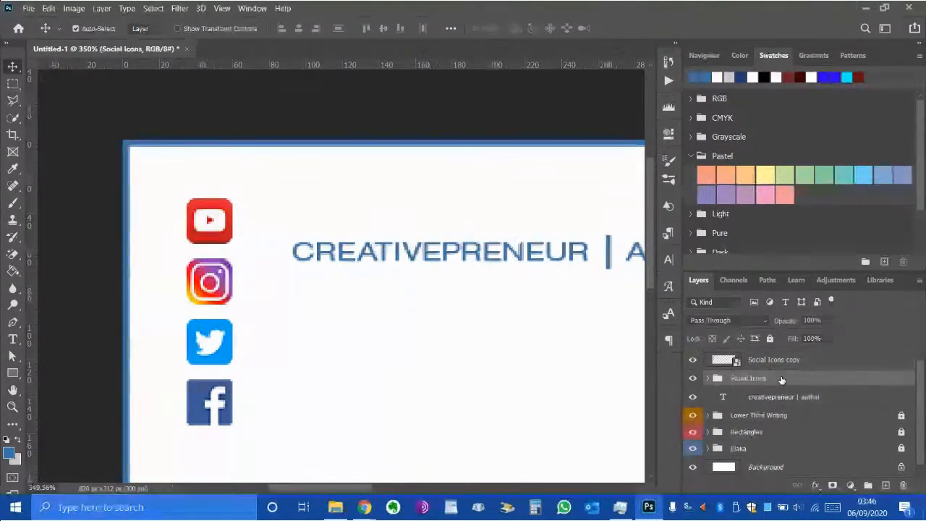
right_click(777, 383)
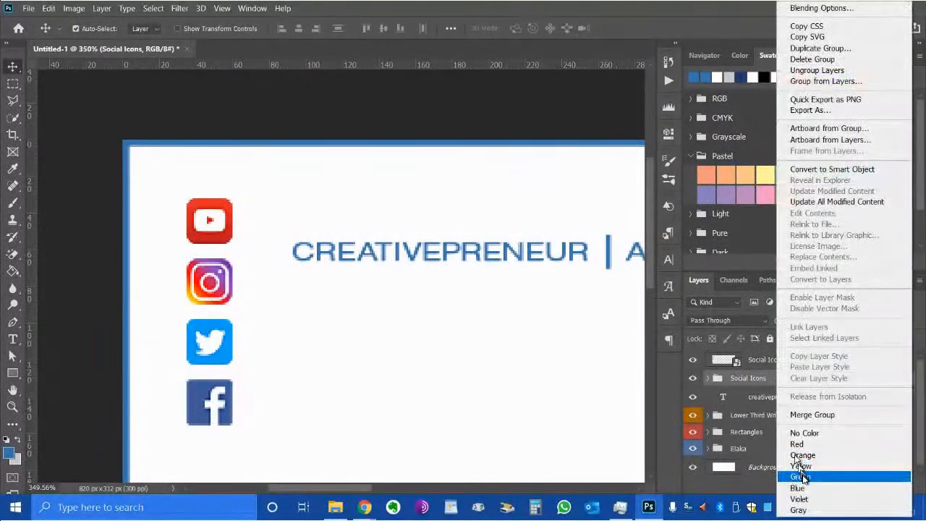
left_click(801, 476)
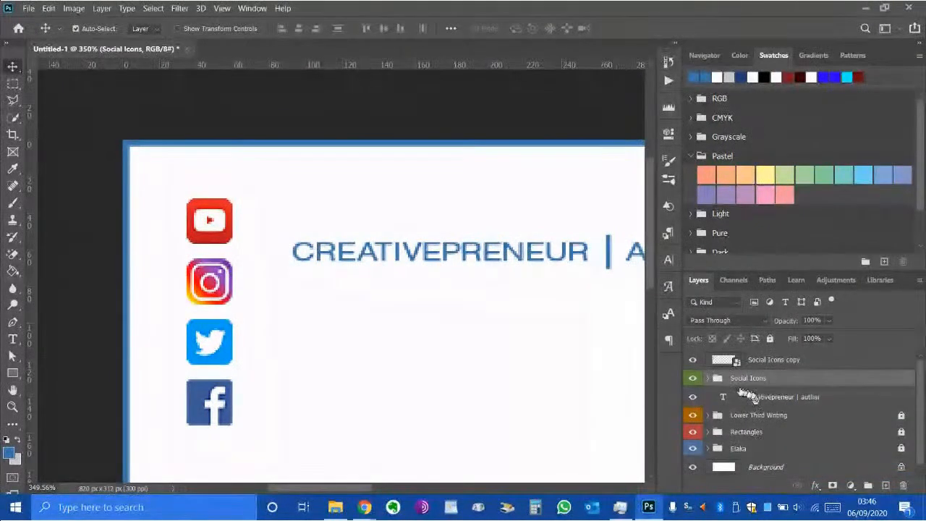
left_click(771, 339)
left_click(692, 379)
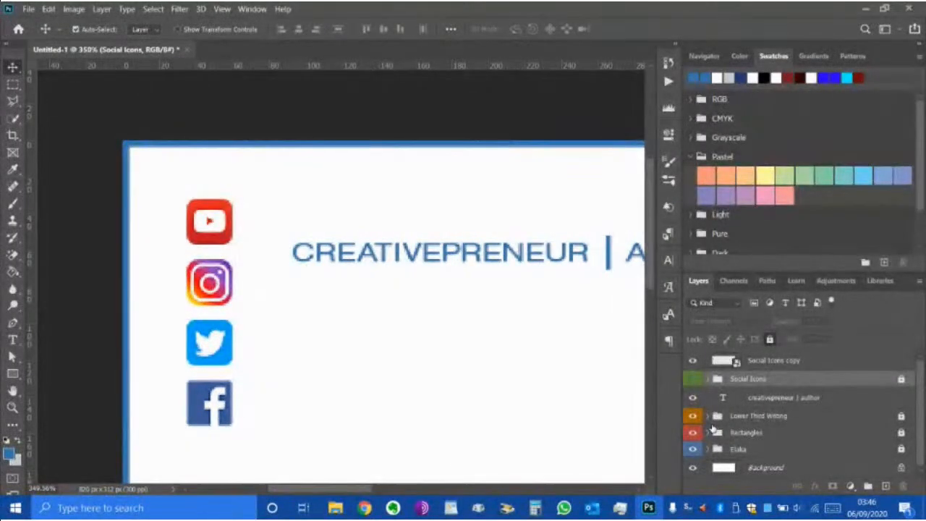
left_click(693, 361)
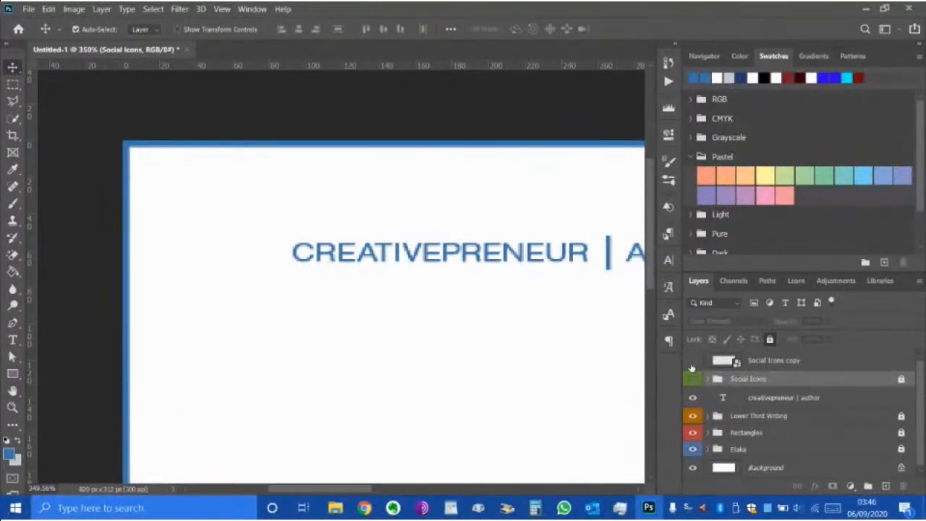
left_click(692, 361)
left_click_drag(792, 360, 805, 383)
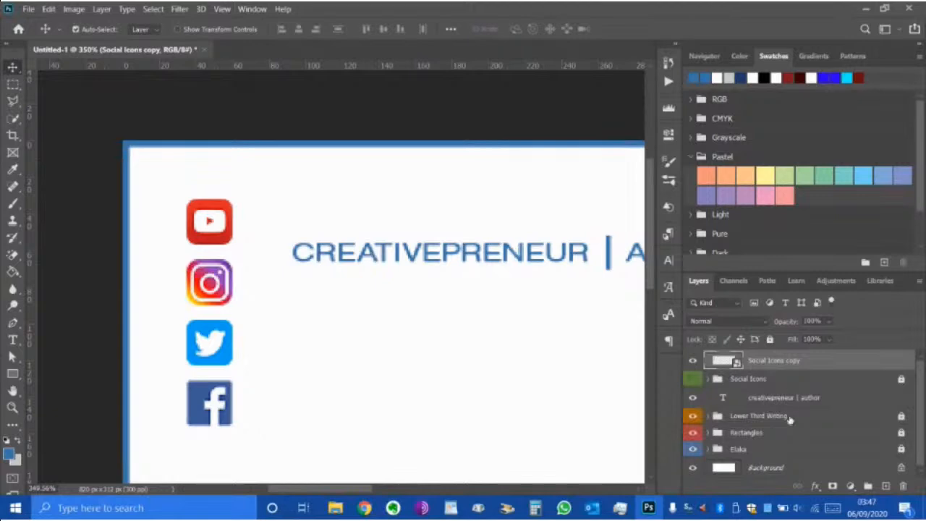
right_click(774, 366)
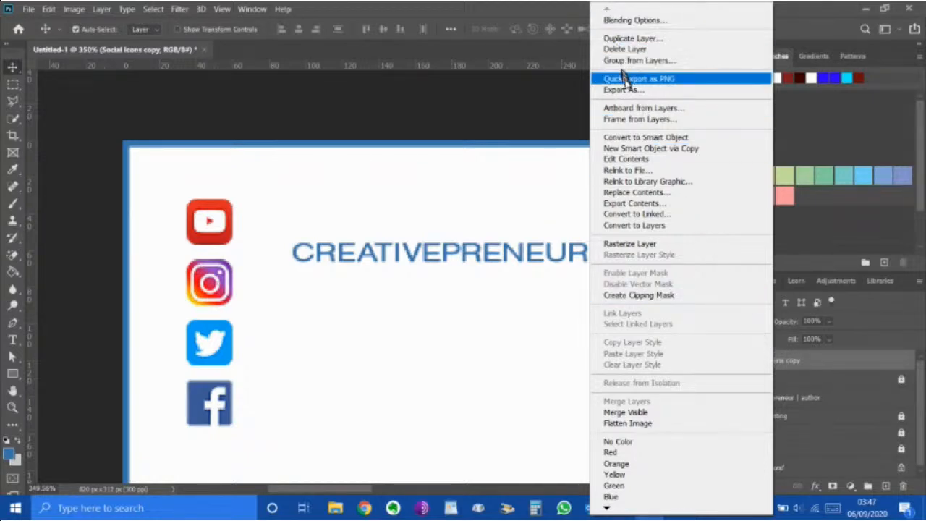
left_click(494, 11)
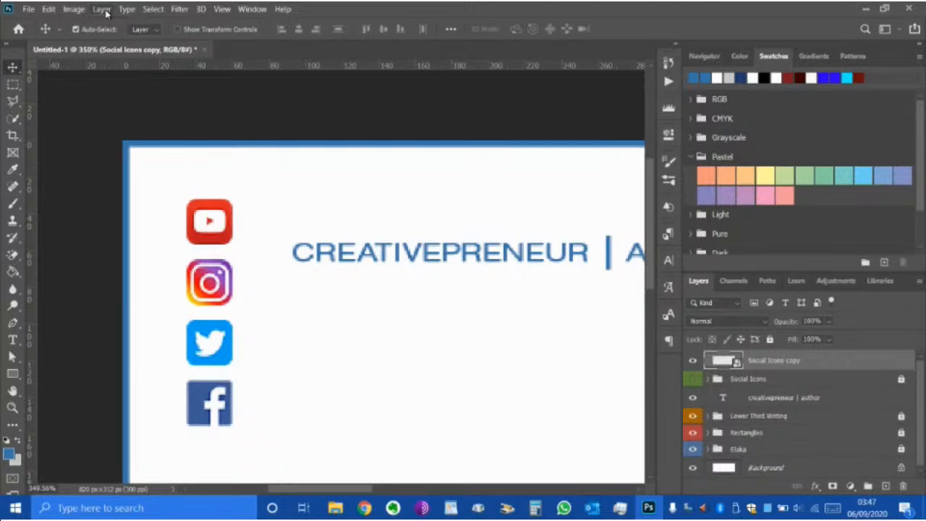
left_click(103, 10)
mouse_move(145, 15)
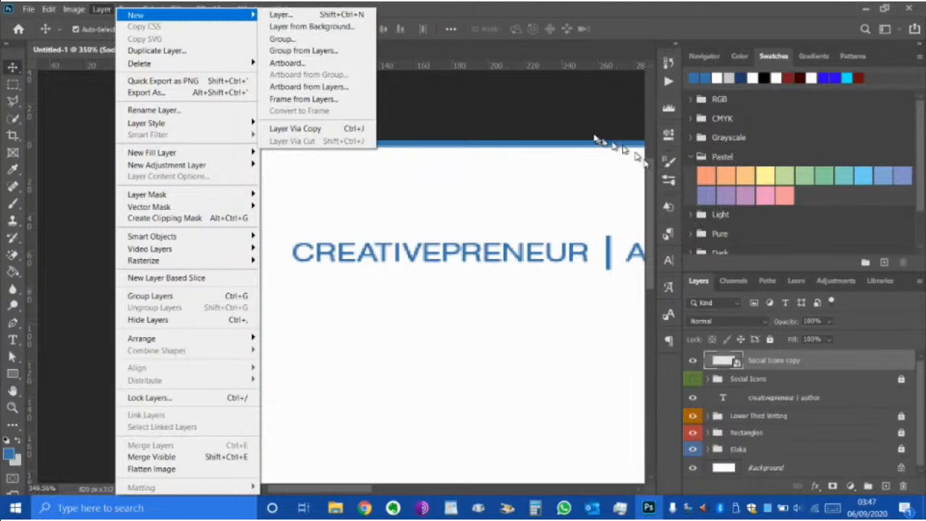
left_click(540, 12)
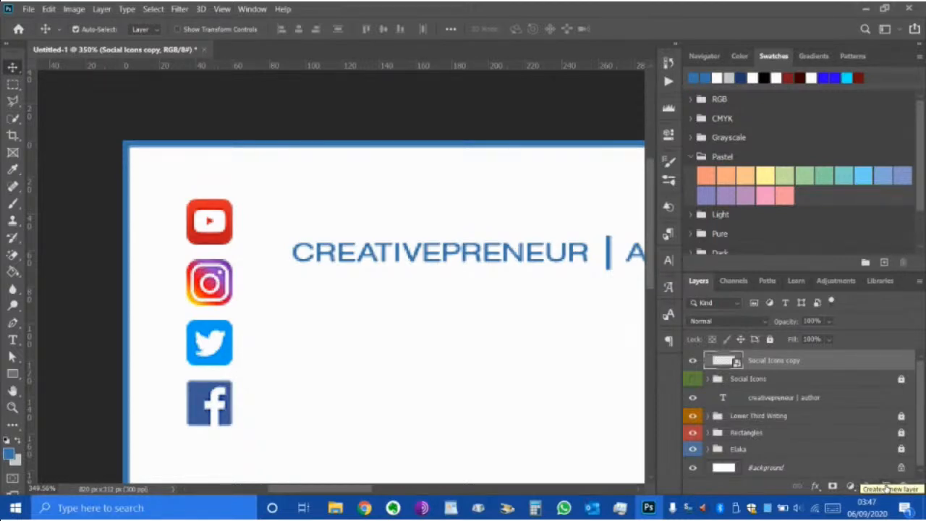
- Add a new layer above Social Icons copy and fill it with the blue foreground colour using the Paint Bucket
left_click(888, 487)
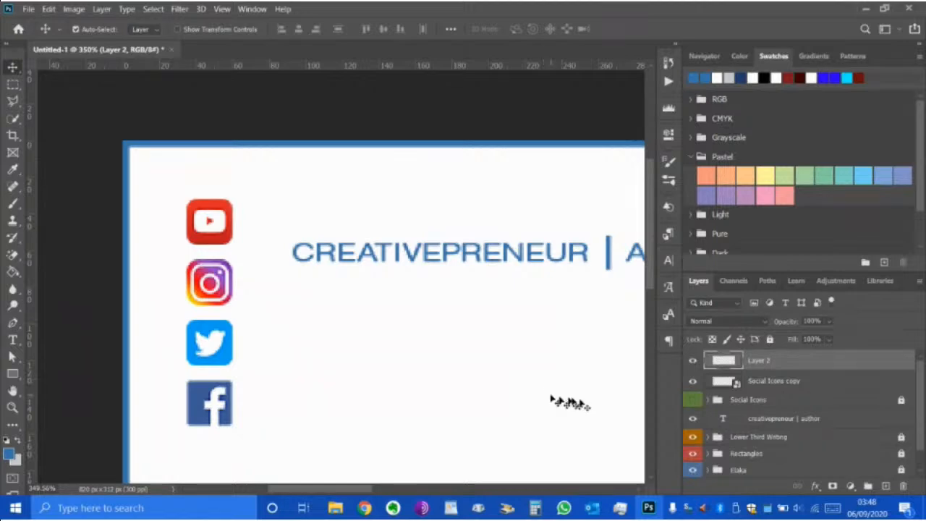
scroll(341, 326, "down", 3)
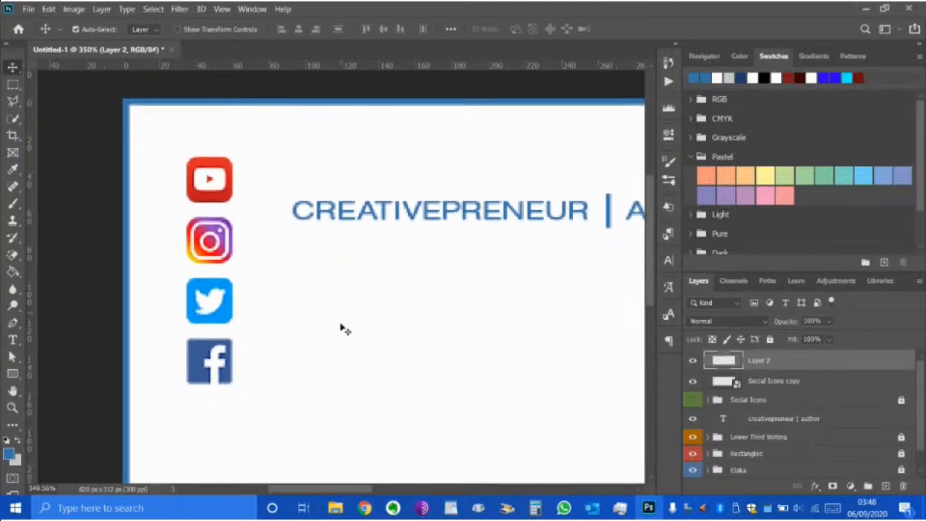
left_click(13, 271)
right_click(13, 271)
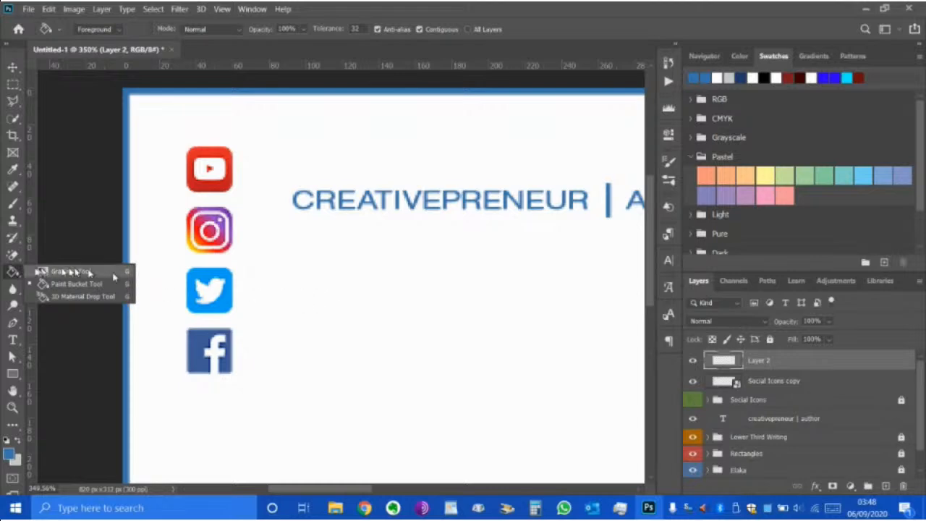
left_click(13, 272)
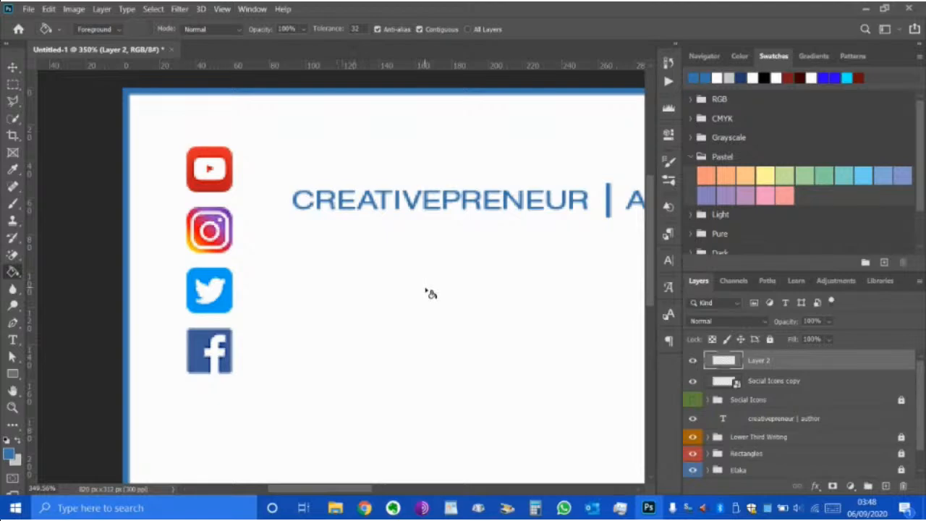
left_click_drag(337, 491, 362, 491)
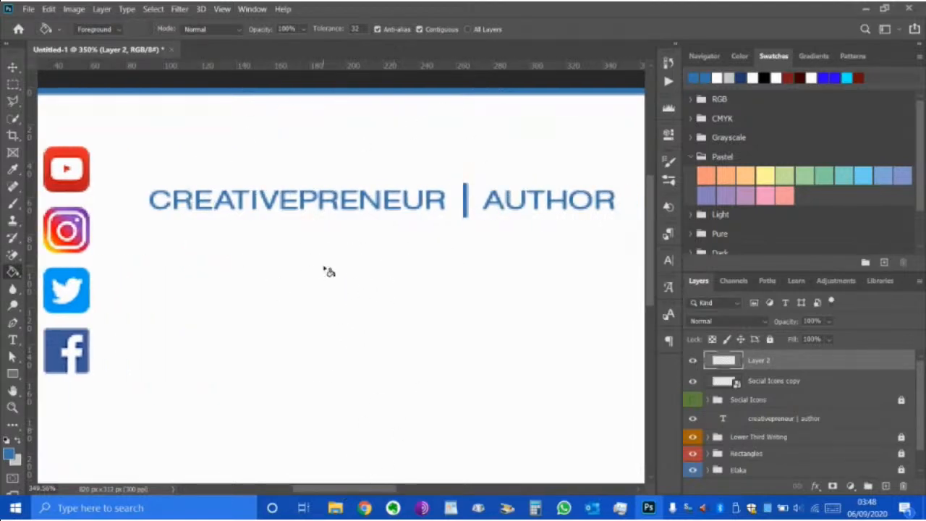
scroll(330, 271, "down", 1)
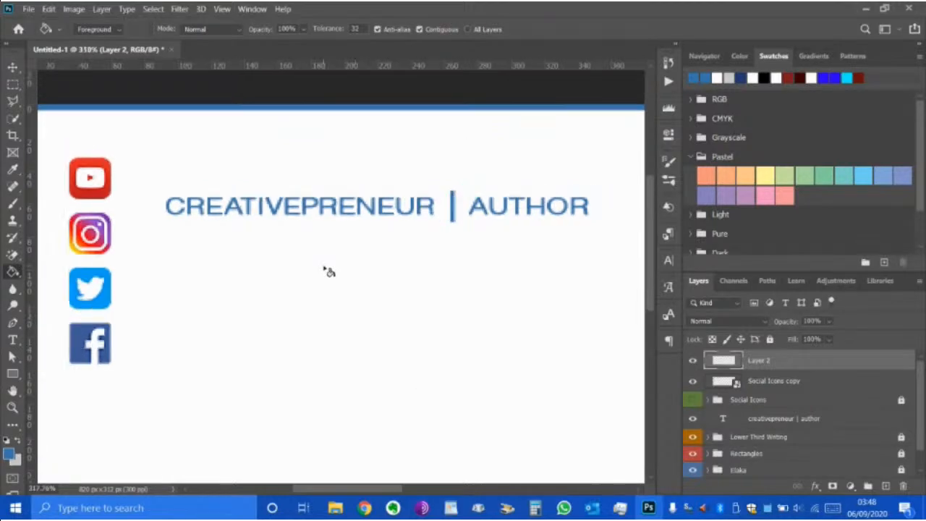
left_click(330, 271)
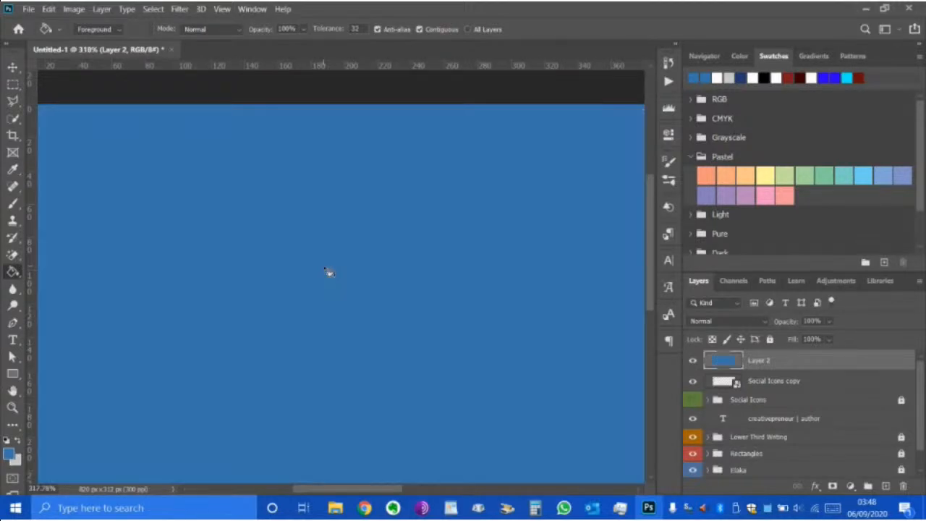
- Switch to the Gradient tool and accept the custom blue-black-orange gradient in the Gradient Editor
scroll(330, 272, "down", 3)
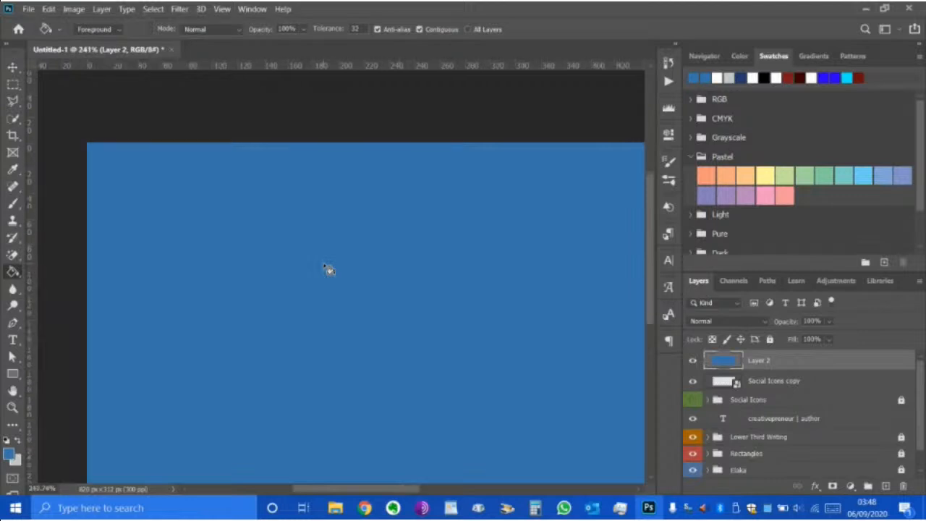
left_click_drag(330, 490, 334, 492)
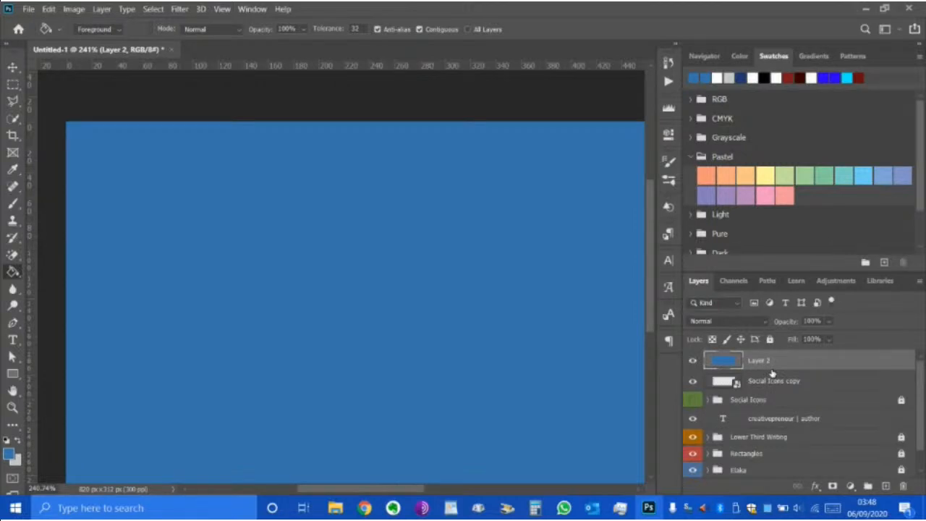
scroll(379, 398, "down", 2)
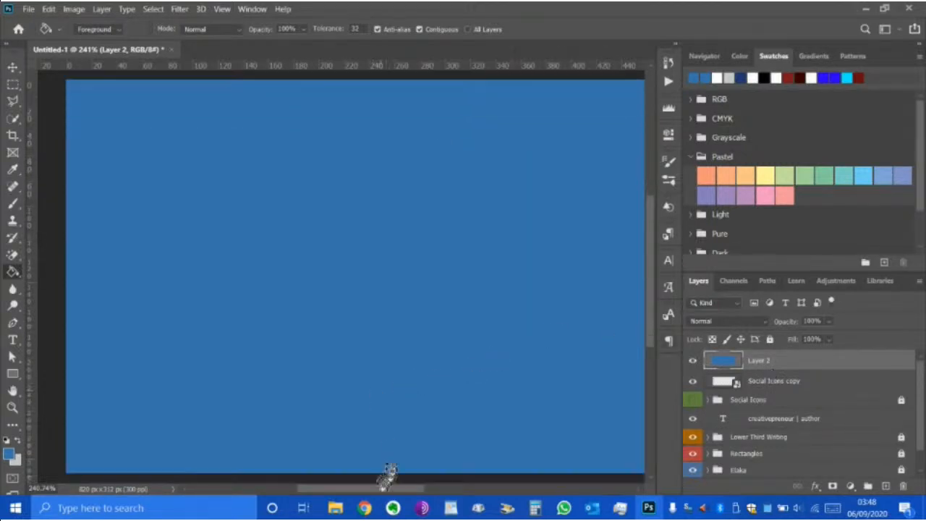
left_click_drag(374, 490, 376, 490)
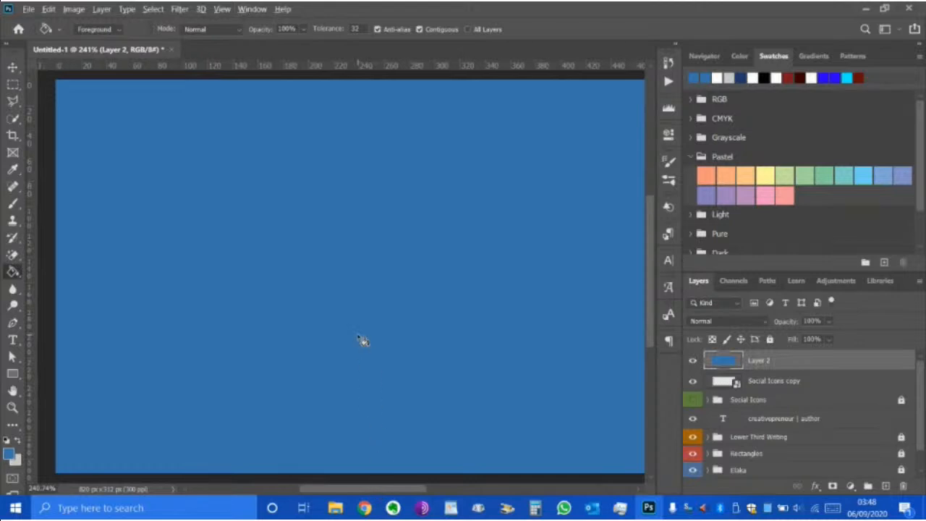
scroll(362, 340, "down", 1)
left_click_drag(371, 493, 372, 493)
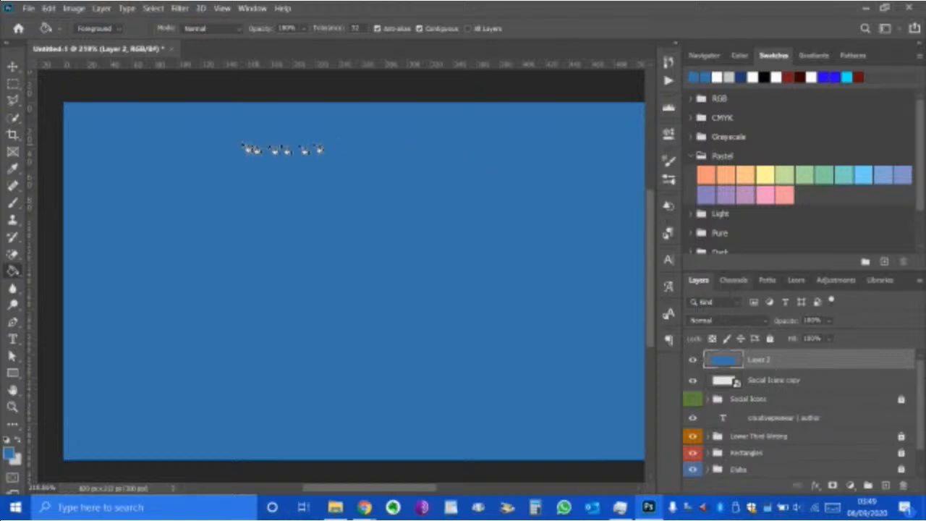
right_click(13, 272)
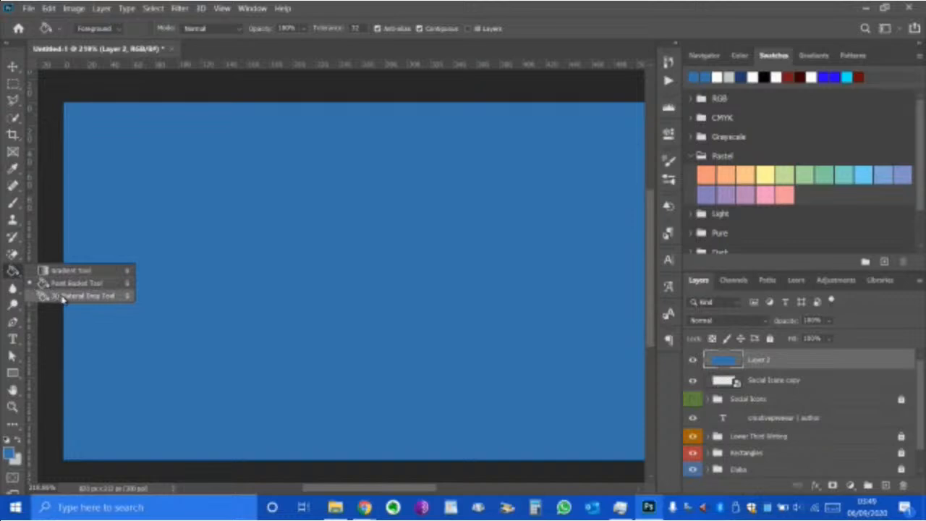
left_click(66, 270)
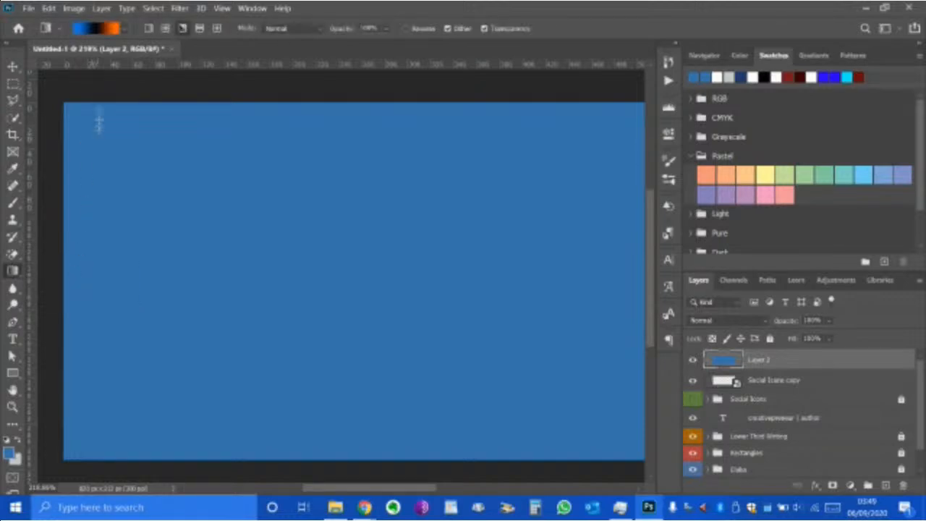
left_click(109, 29)
left_click_drag(169, 48, 291, 47)
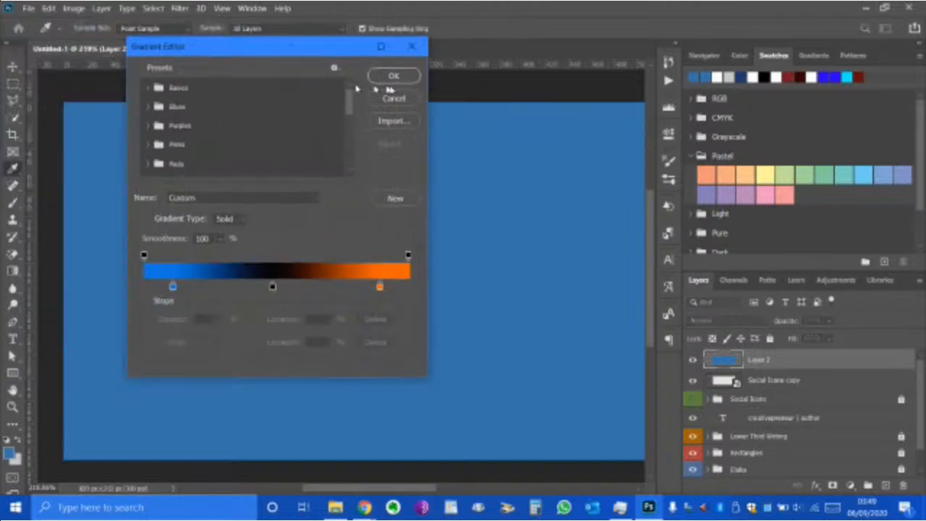
left_click(407, 77)
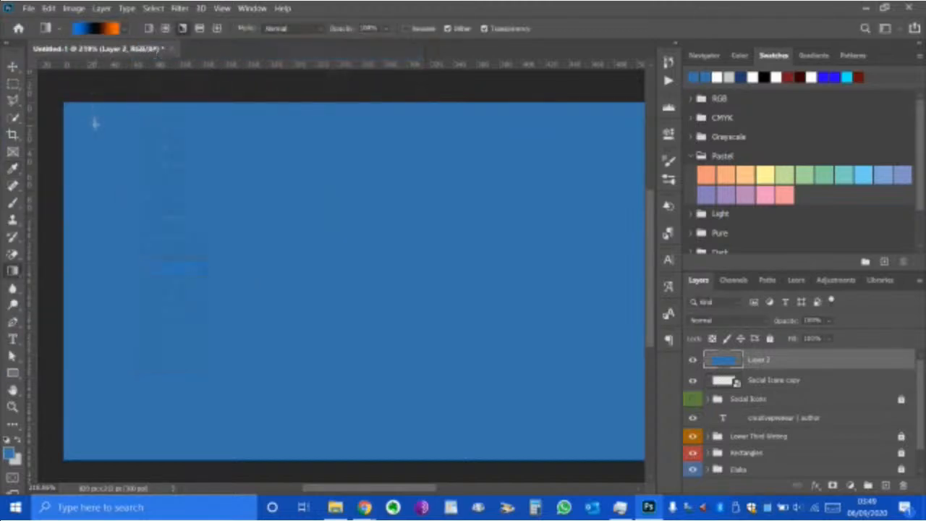
- Try angle gradients in different directions across the blue-filled layer
left_click_drag(87, 126, 575, 395)
left_click_drag(318, 382, 529, 214)
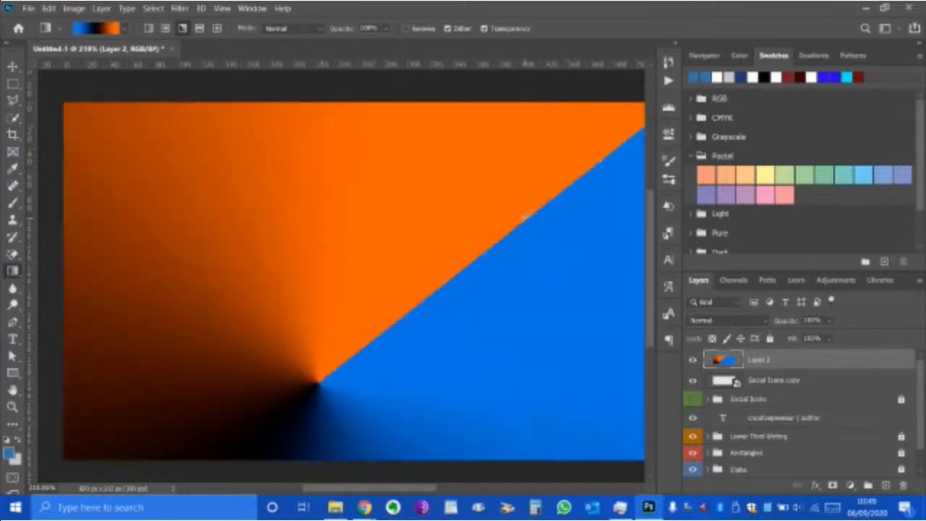
left_click_drag(433, 186, 269, 196)
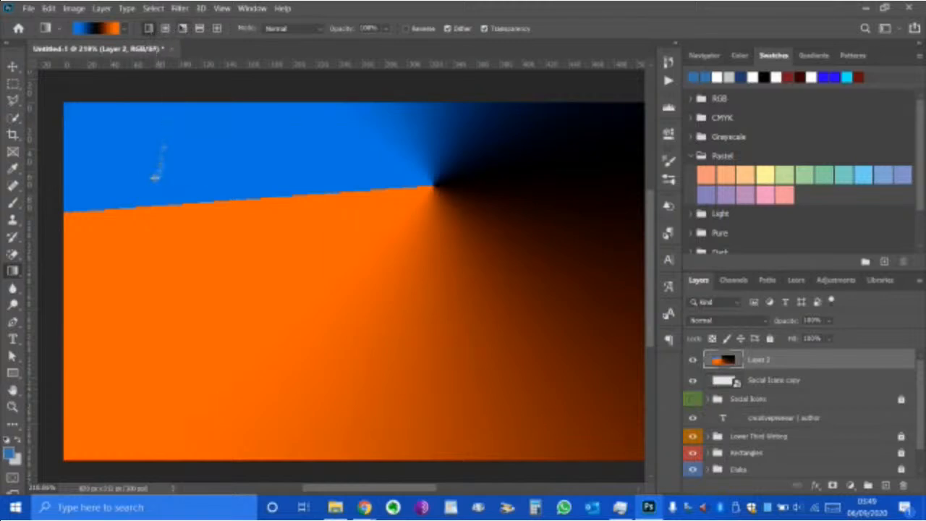
- Apply linear blue-black-orange gradients to the layer, ending with one from the canvas's lower right area to its upper left corner
left_click_drag(109, 135, 492, 364)
left_click_drag(494, 328, 219, 203)
left_click_drag(262, 244, 364, 285)
left_click_drag(570, 383, 108, 133)
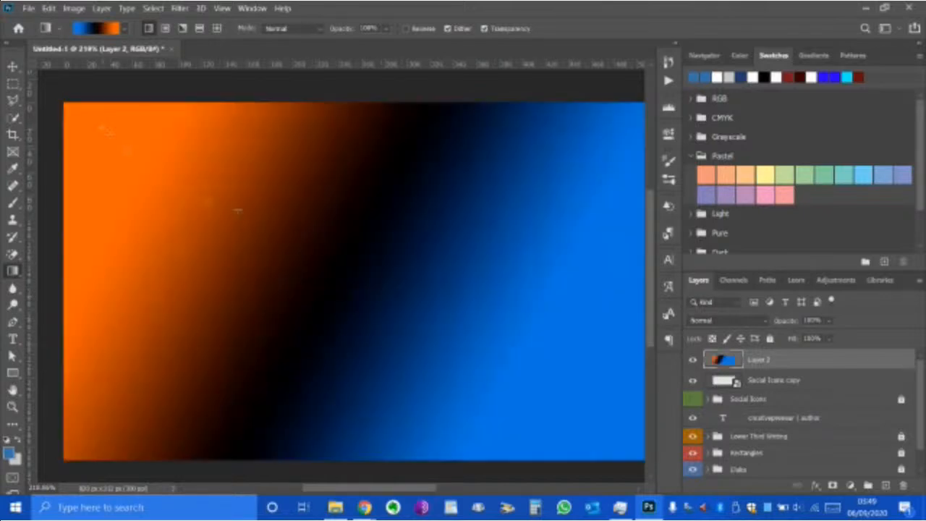
left_click_drag(637, 450, 85, 100)
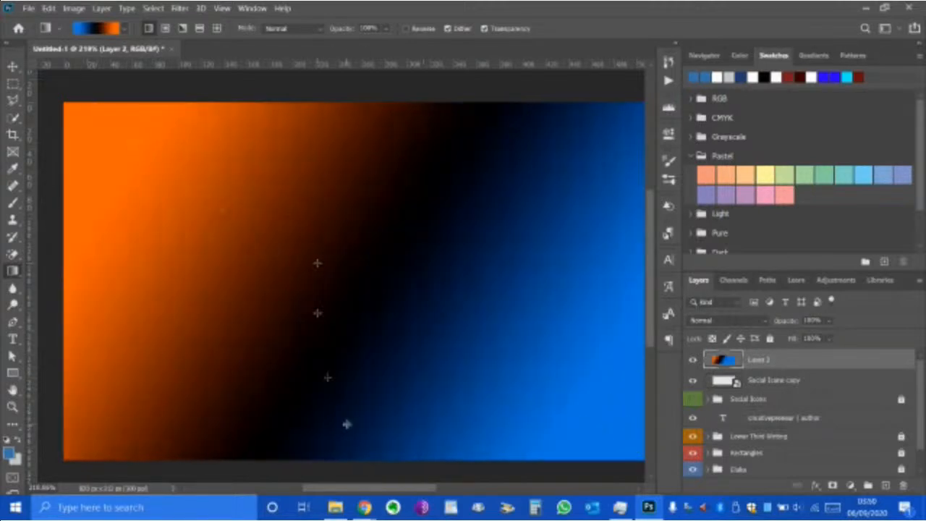
- Look through the gradient presets in the Gradient Editor and close it without changing the gradient
scroll(356, 321, "down", 1)
left_click_drag(395, 489, 416, 491)
scroll(377, 311, "down", 3)
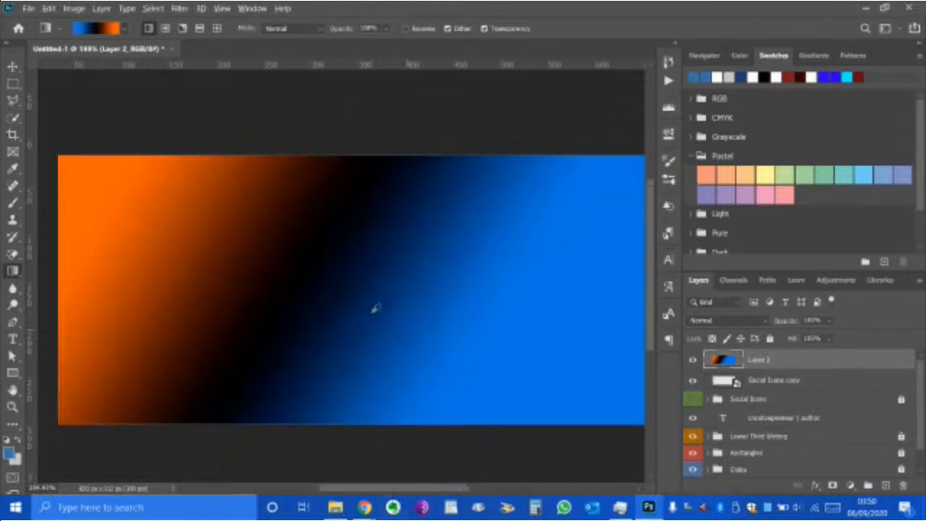
left_click_drag(422, 367, 421, 397)
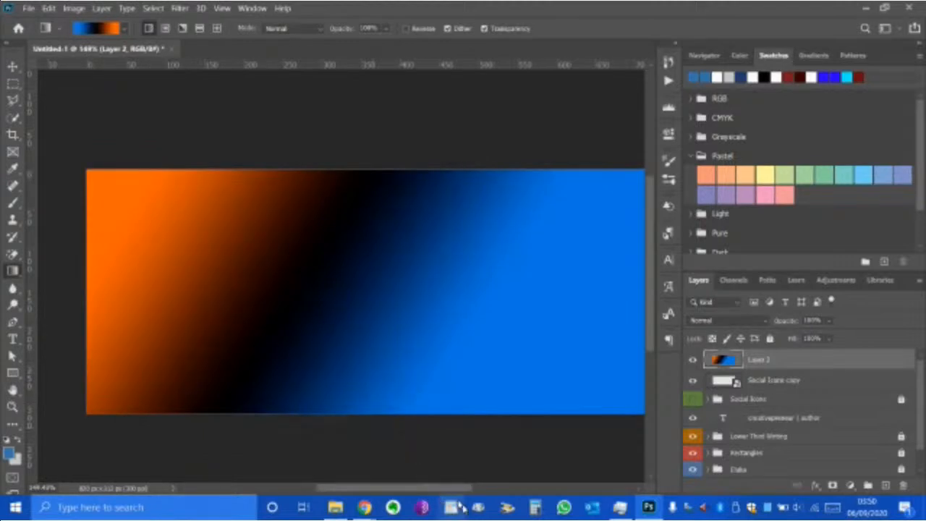
left_click_drag(459, 491, 465, 491)
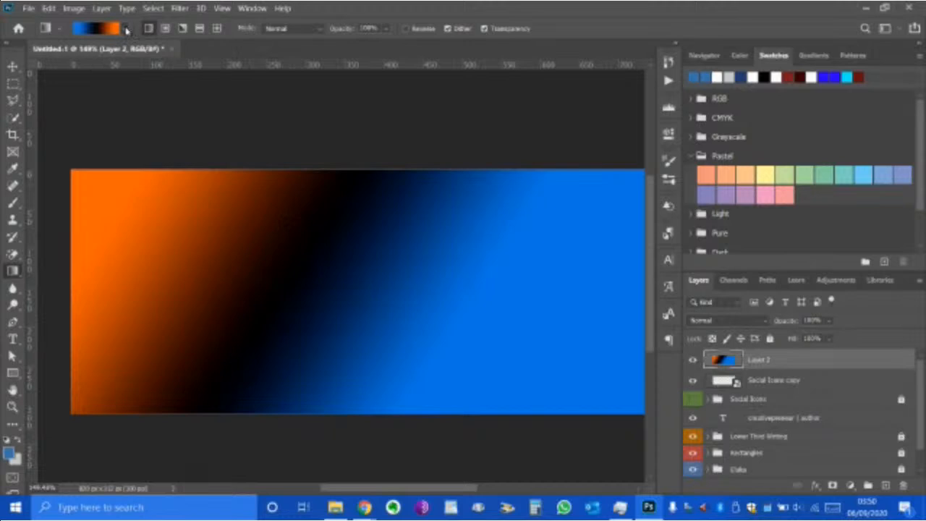
left_click(126, 29)
left_click(108, 29)
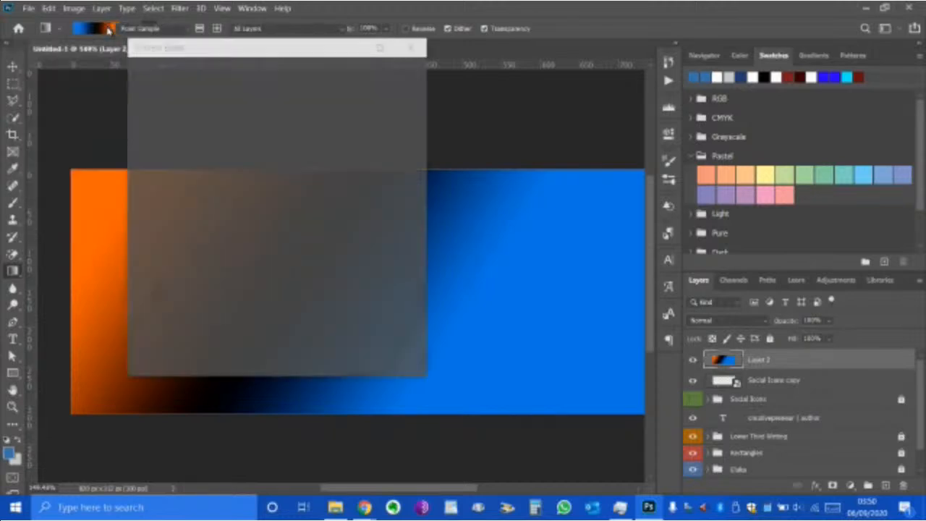
scroll(273, 145, "down", 10)
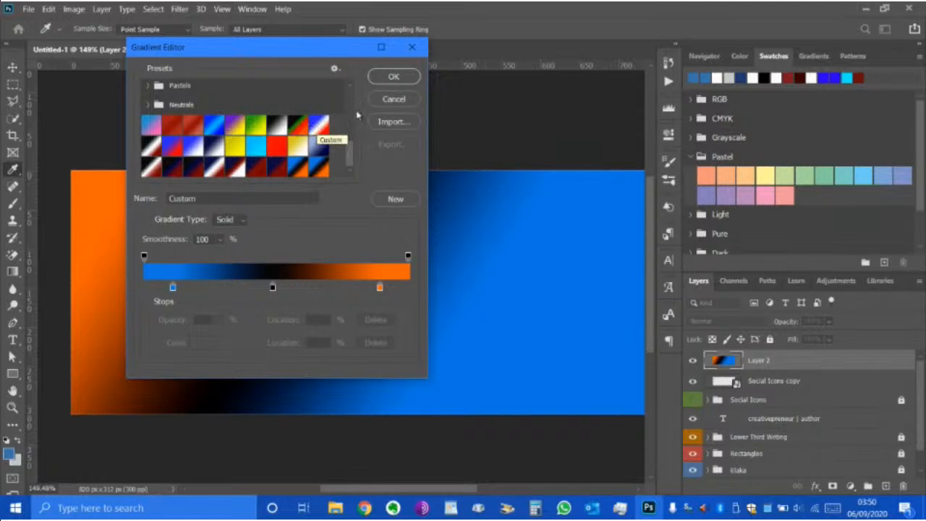
left_click(398, 99)
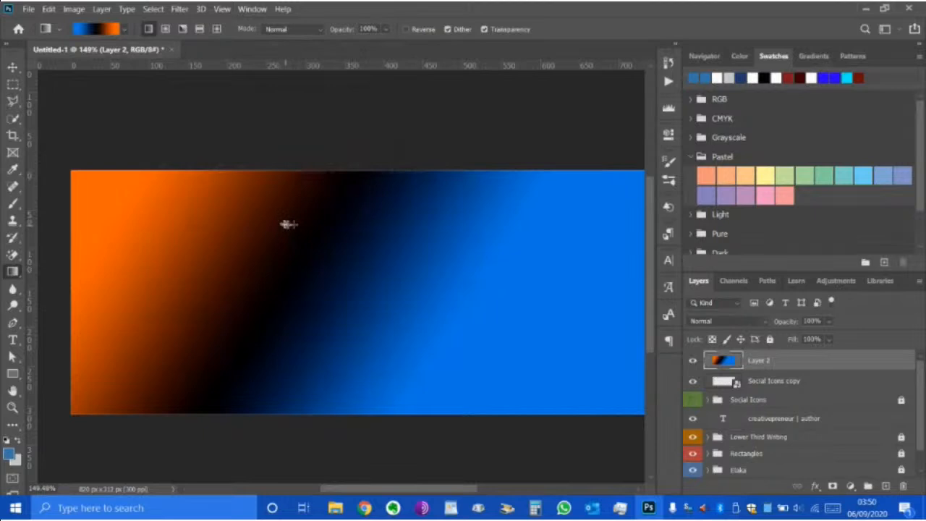
- Undo all the gradients applied to Layer 2, back to its solid blue fill
key("ctrl+z")
key("ctrl+z")
key("ctrl+z")
key("ctrl+z")
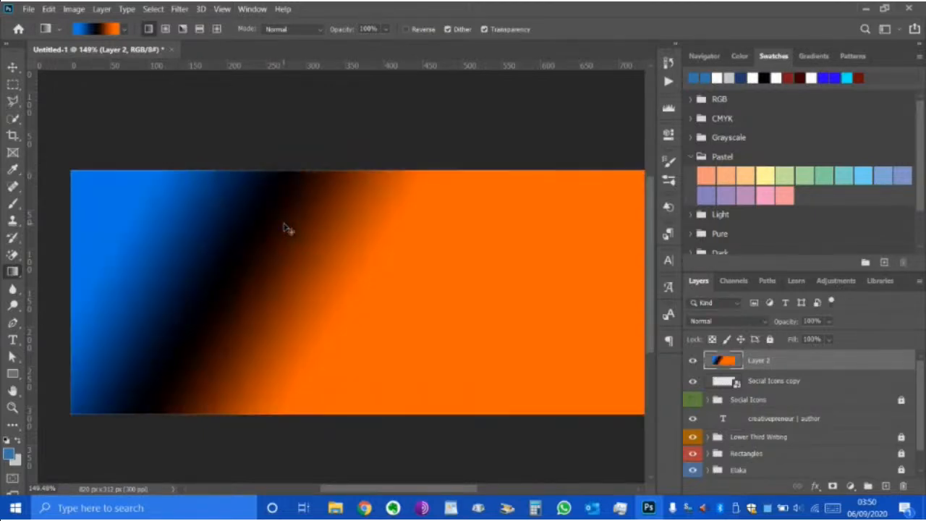
key("ctrl+z")
key("ctrl+z")
key("ctrl+z")
key("ctrl+z")
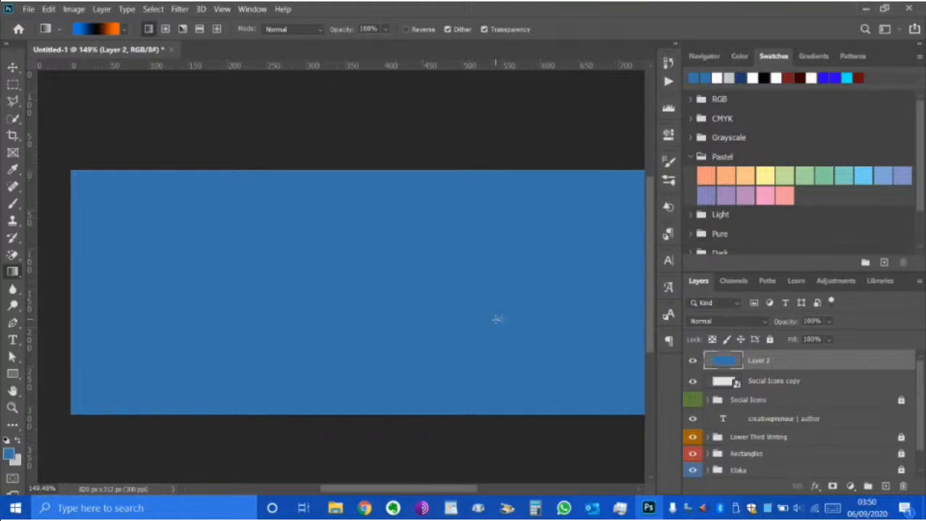
- With the Move tool active, try clipping Layer 2 to Social Icons copy, then release the clipping mask
left_click(10, 68)
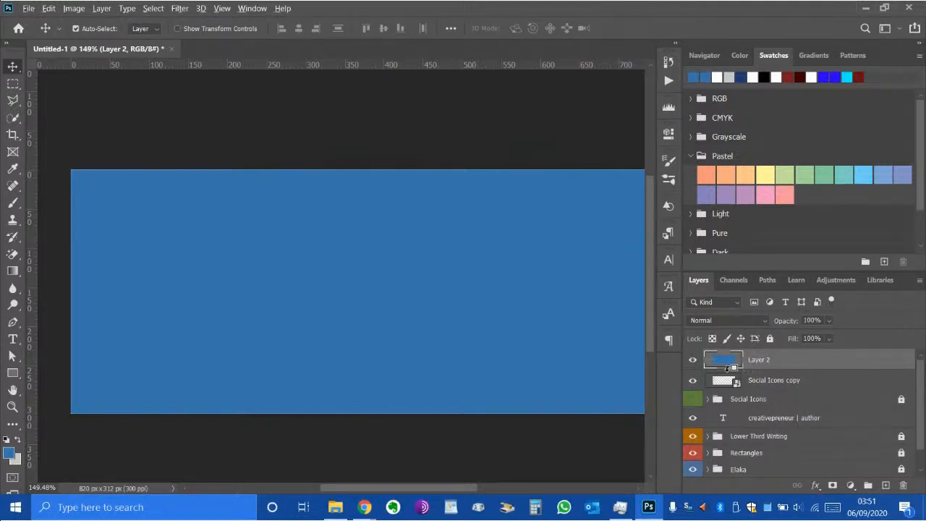
mouse_move(731, 369)
left_mouse_down()
mouse_move(762, 381)
mouse_move(735, 367)
left_mouse_up()
left_click(735, 369, "alt")
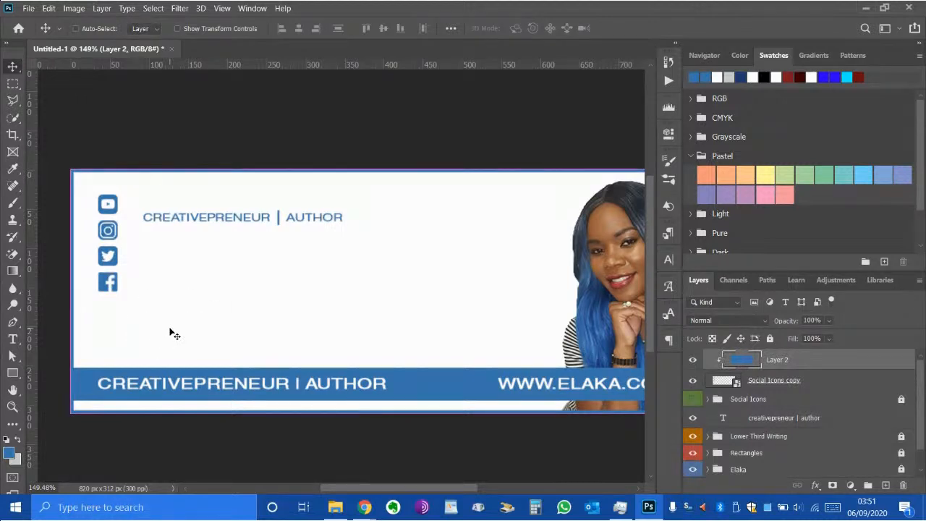
key("ctrl+alt+g")
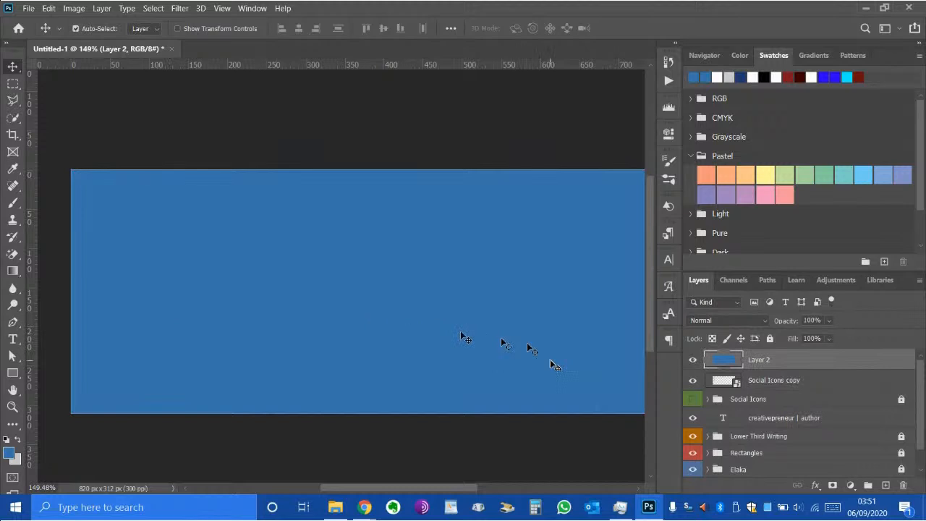
right_click(753, 363)
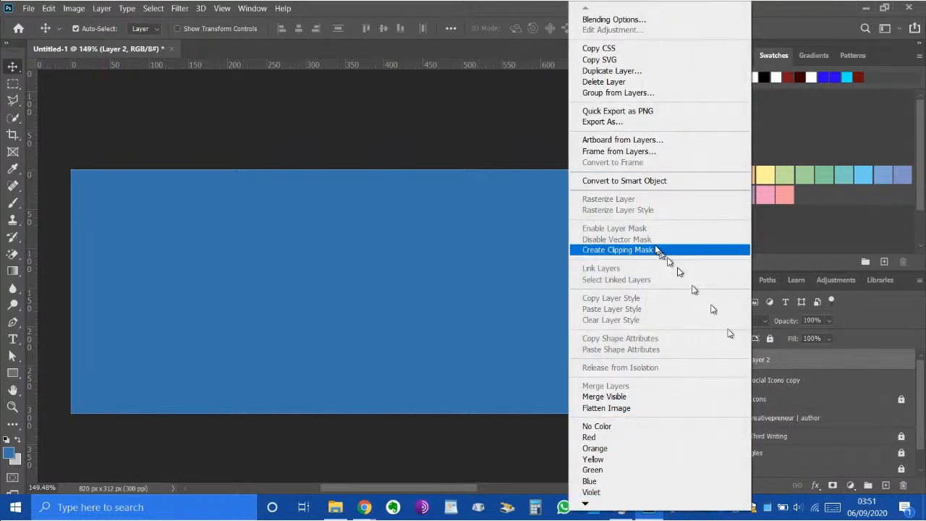
left_click(512, 9)
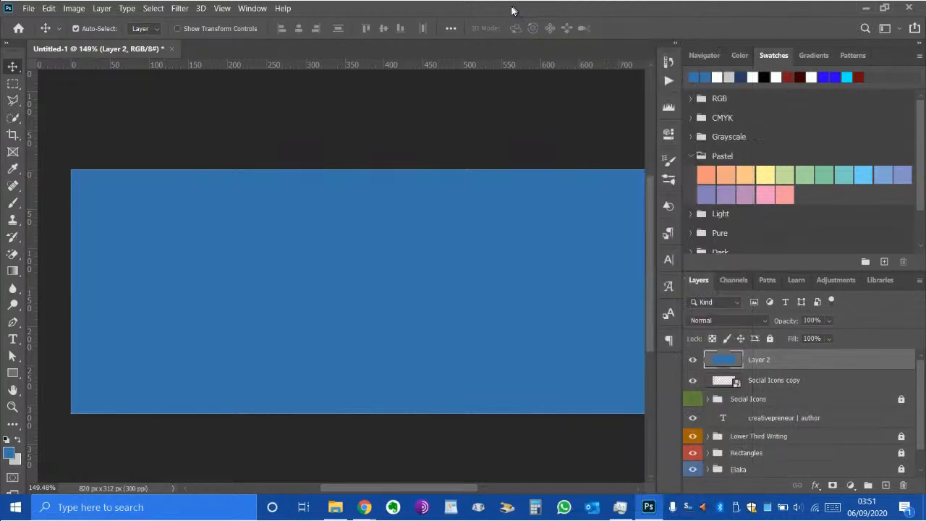
- Create a clipping mask from the blue Layer 2 onto Social Icons copy, and toggle Layer 2's visibility to compare the icon colours
right_click(776, 361)
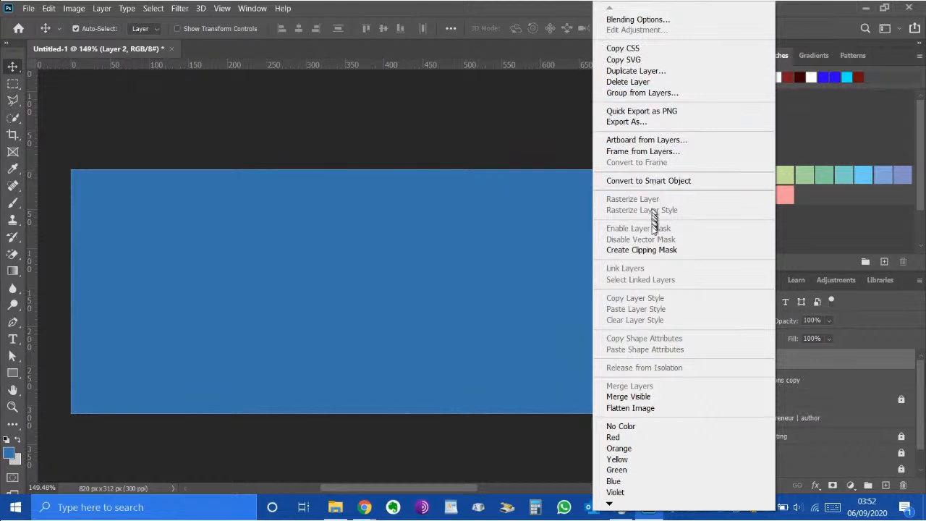
left_click(649, 250)
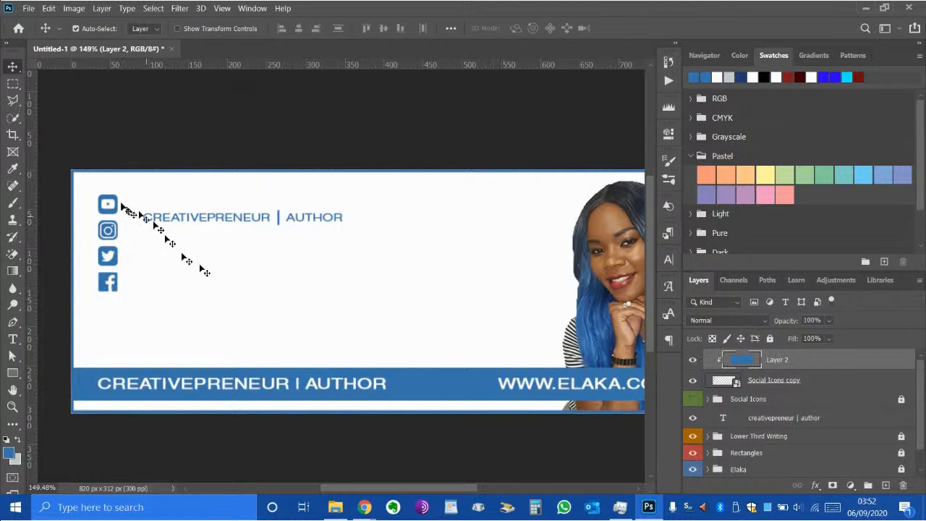
scroll(123, 207, "up", 1)
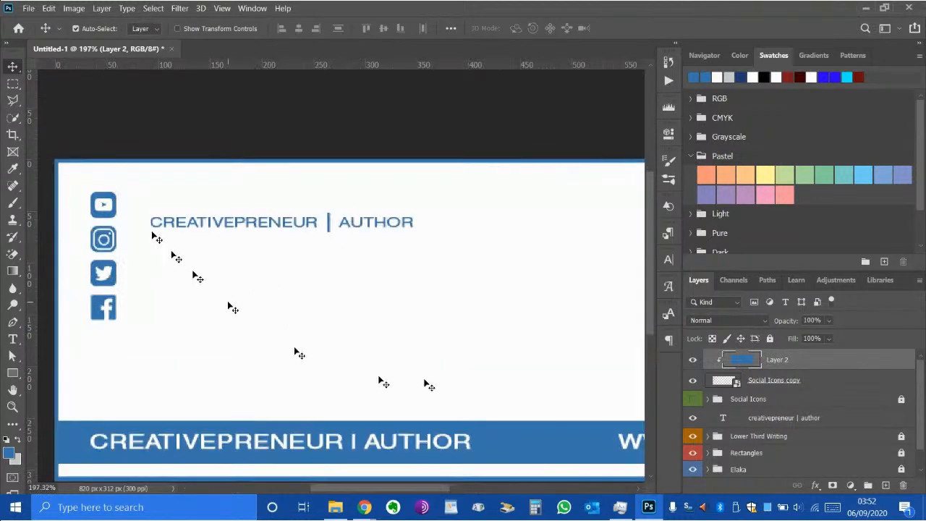
left_click(694, 361)
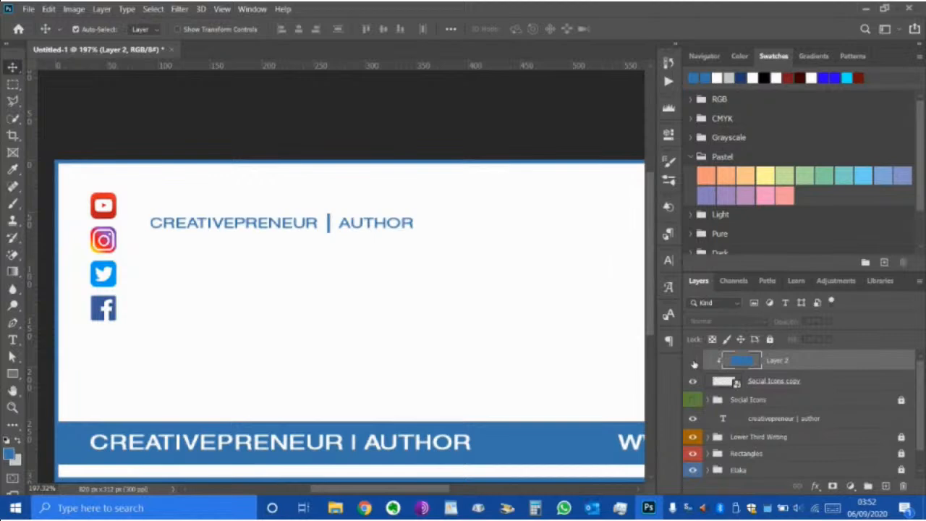
left_click(693, 361)
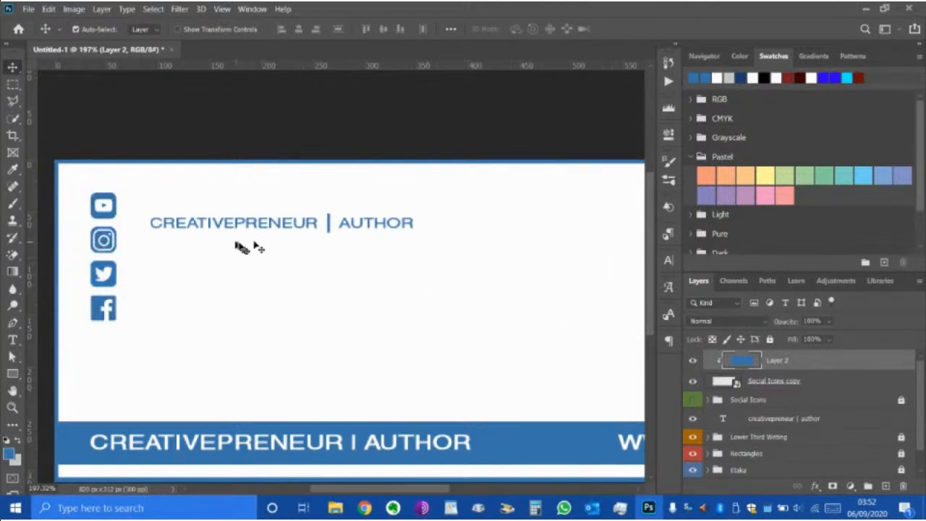
scroll(269, 295, "down", 1)
scroll(359, 340, "down", 1)
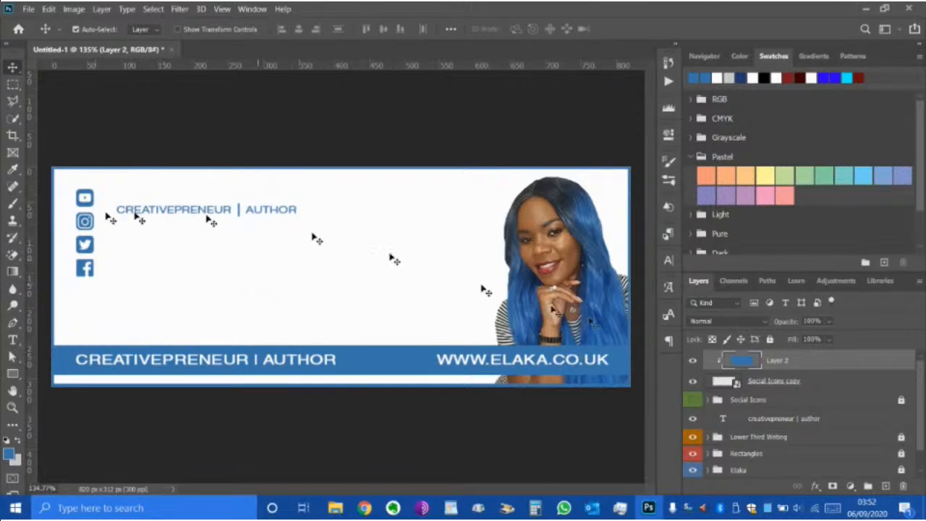
- Group Layer 2 with Social Icons copy and name the group "Social Icons 1"
left_click(833, 381, "shift")
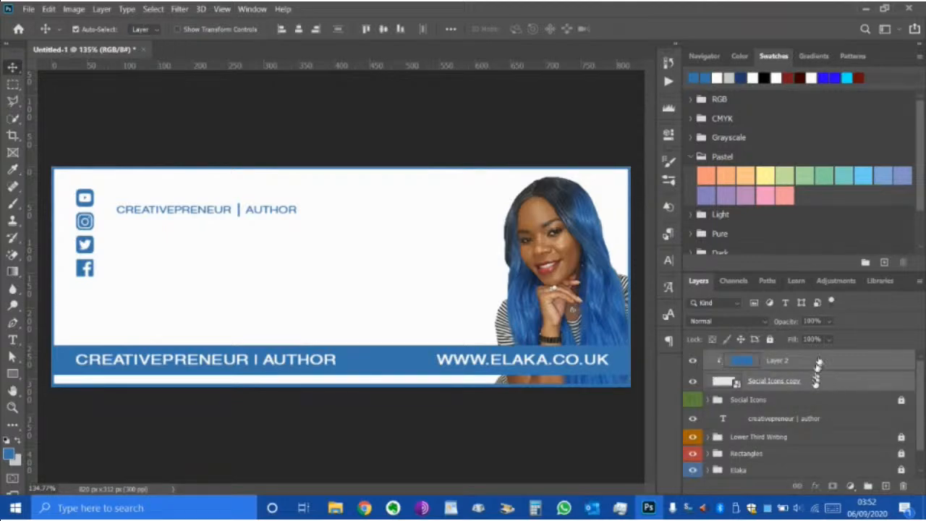
left_click(869, 486)
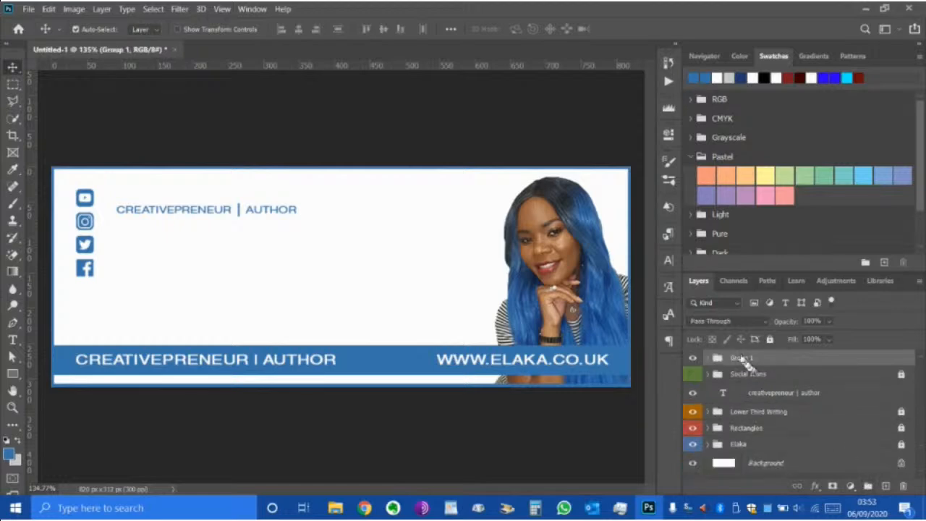
double_click(742, 359)
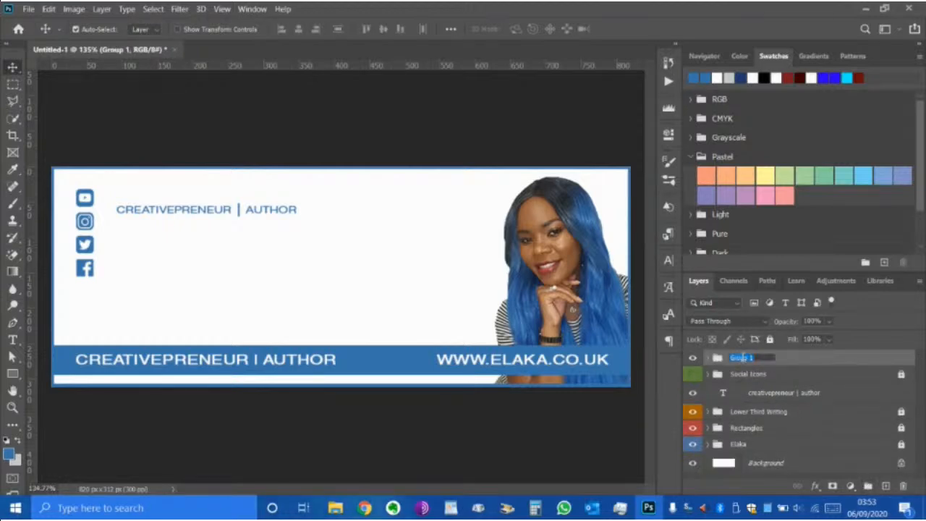
type("Social Icons 1")
key("Return")
- Give the Social Icons 1 group a violet colour label and lock it completely
right_click(796, 364)
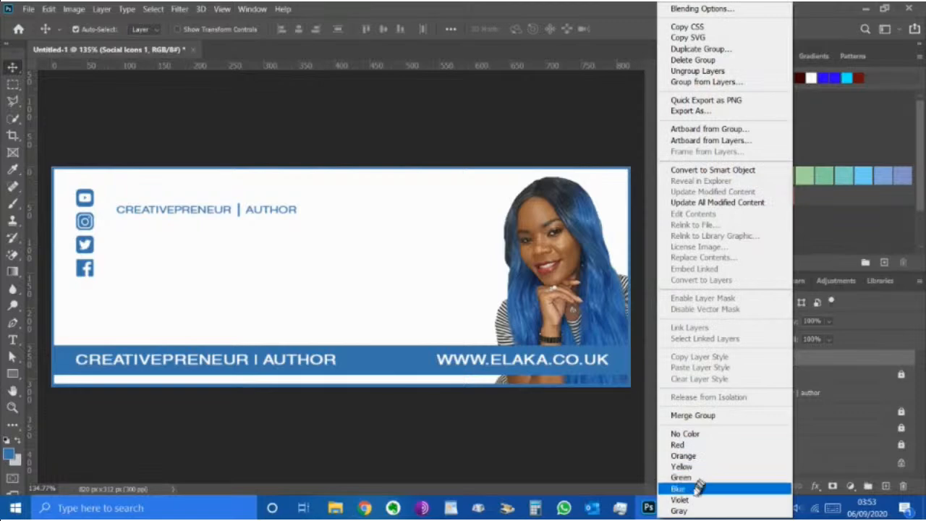
left_click(691, 499)
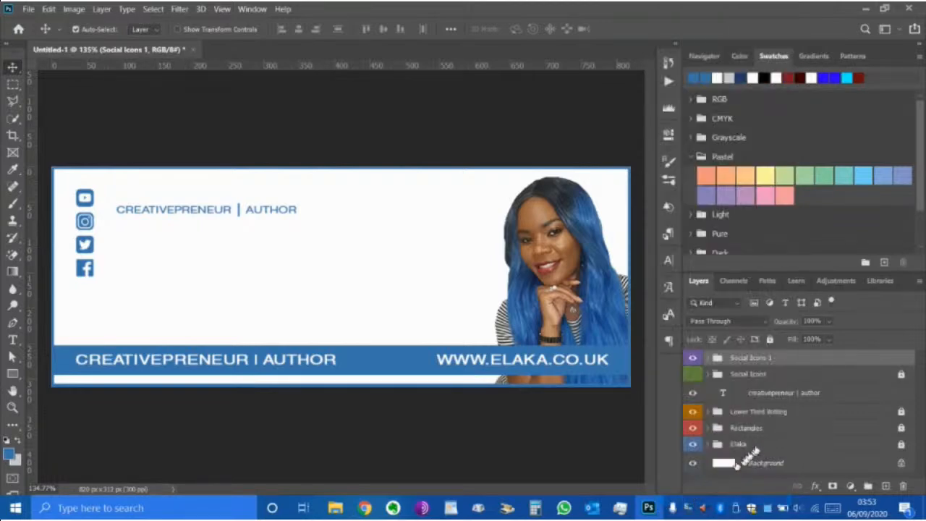
left_click(771, 340)
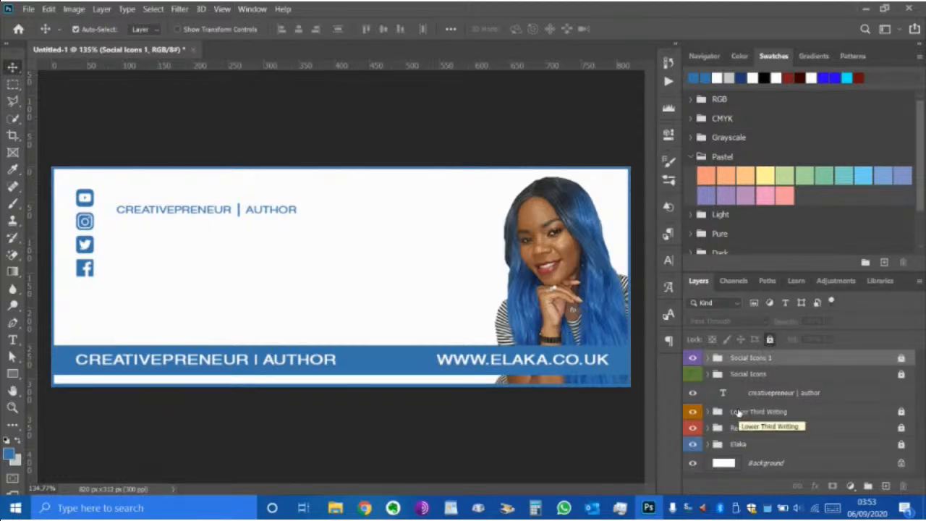
- Move the unlocked "creativepreneur | author" text layer directly beside the YouTube icon, vertically centred on it
left_click(778, 399)
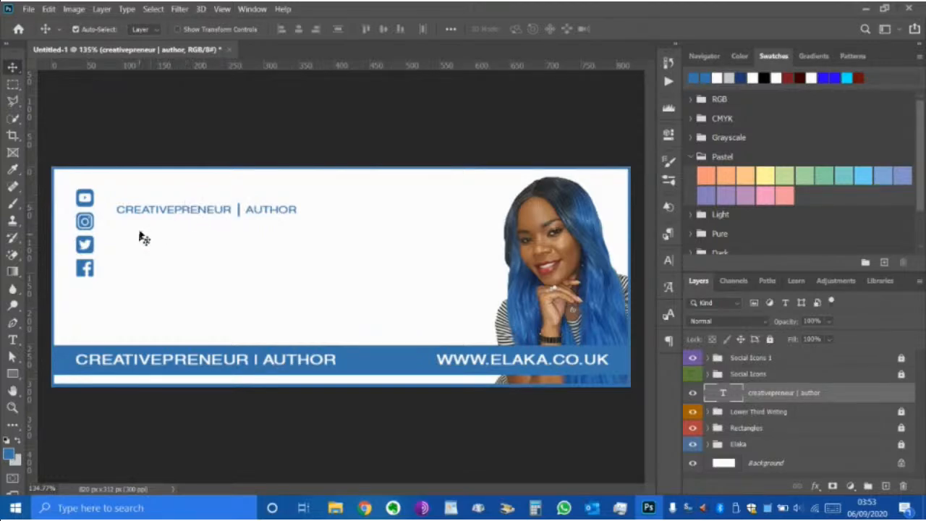
scroll(142, 235, "up", 1)
scroll(142, 235, "up", 3)
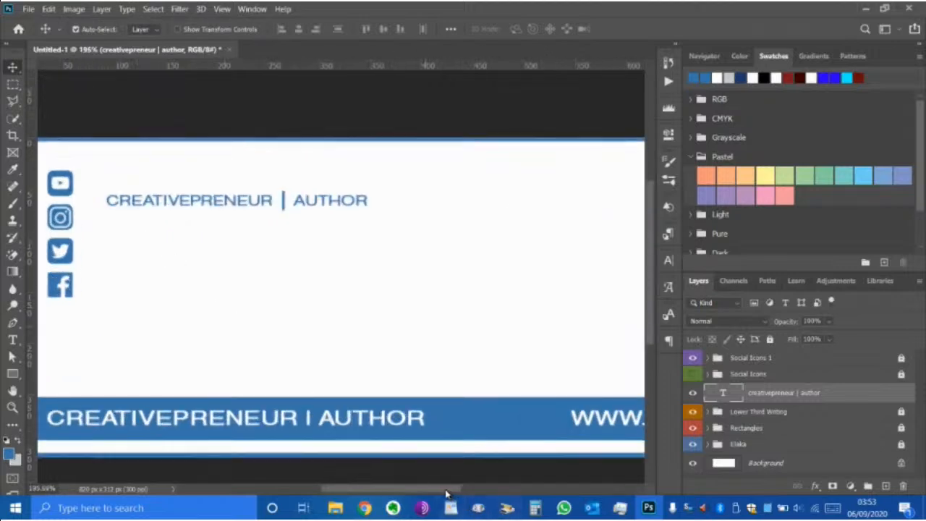
left_click_drag(449, 491, 431, 490)
scroll(391, 403, "up", 2)
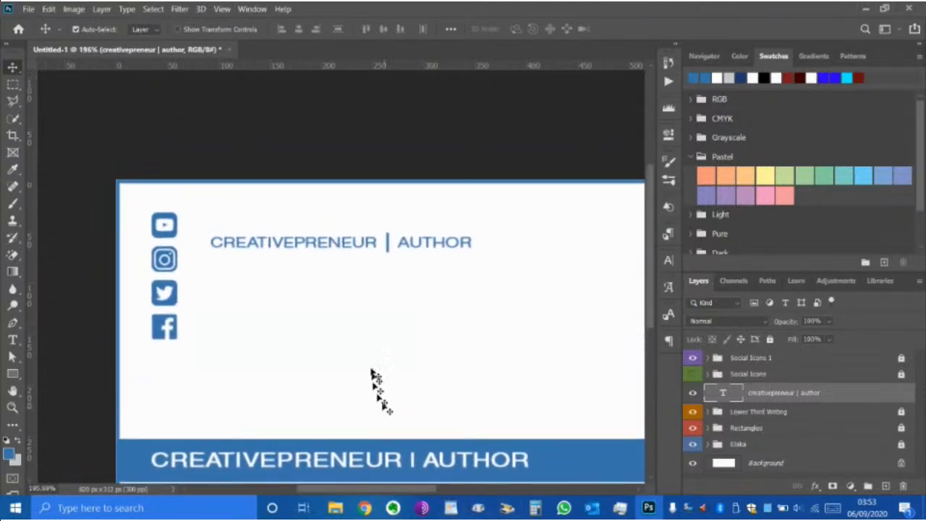
scroll(364, 363, "up", 1)
scroll(364, 363, "up", 1)
scroll(360, 363, "up", 1)
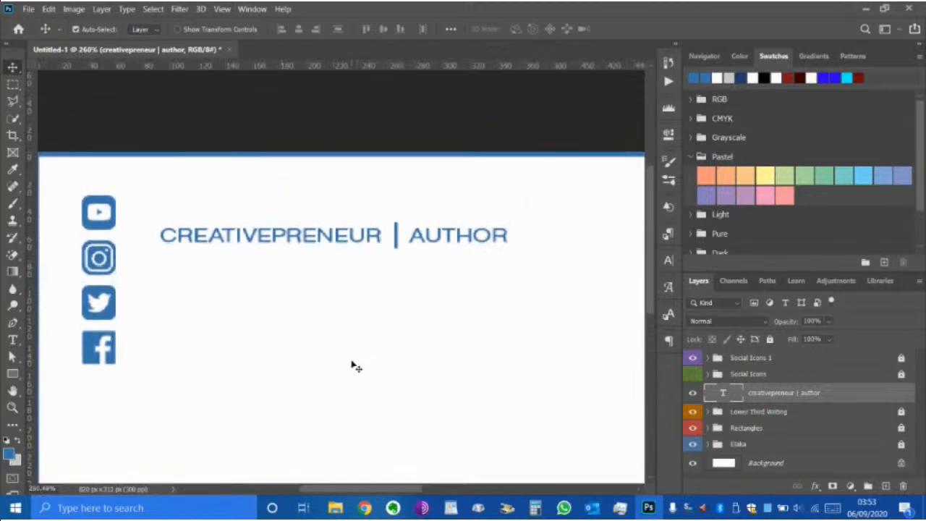
left_click_drag(297, 239, 258, 212)
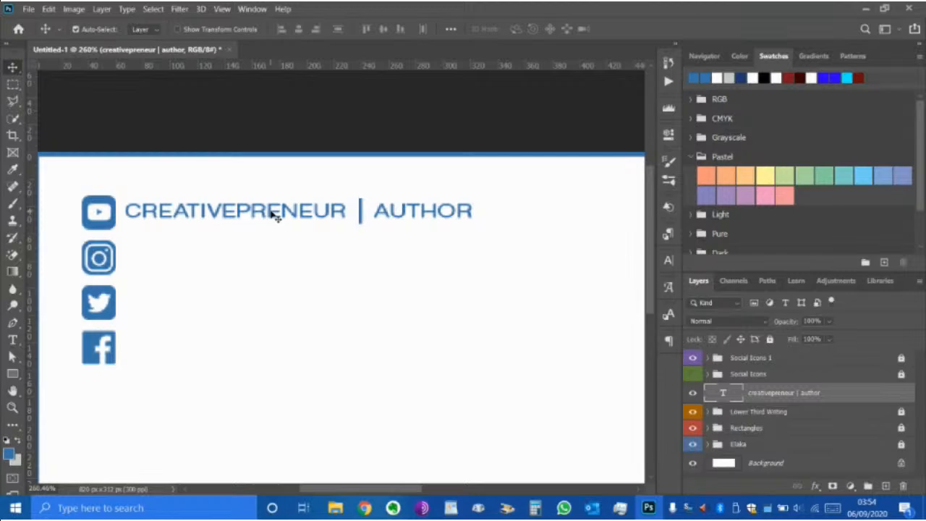
- Duplicate the "creativepreneur | author" text three times downward, placing one copy beside each of the Instagram, Twitter and Facebook icons
left_click_drag(271, 212, 275, 259)
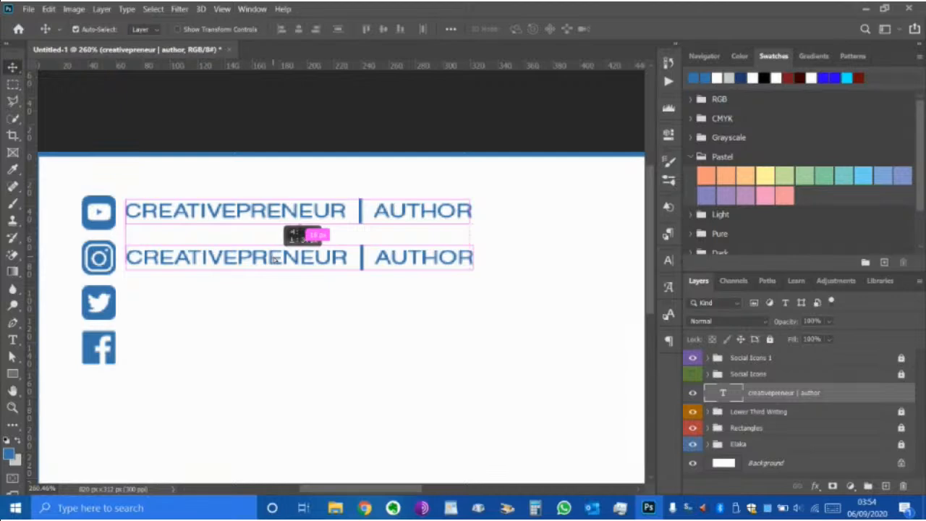
left_click_drag(275, 259, 275, 261)
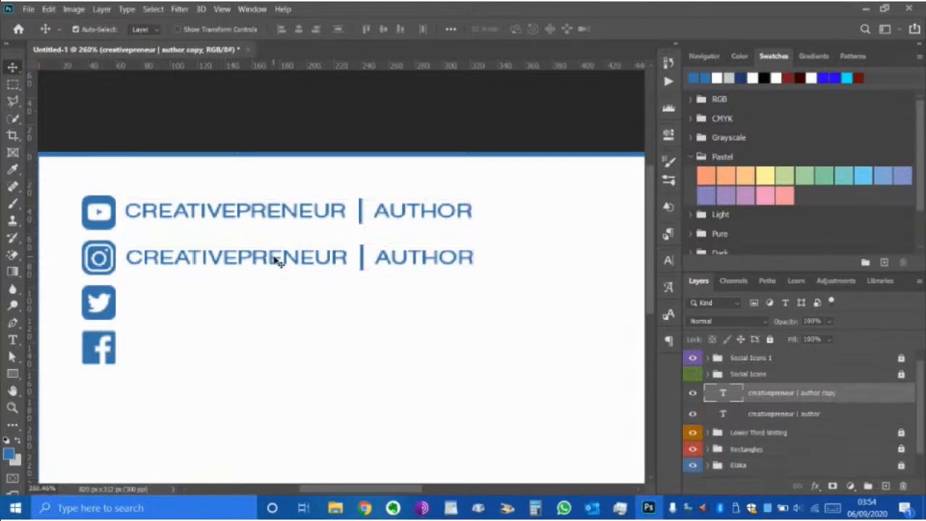
left_click_drag(271, 259, 274, 308)
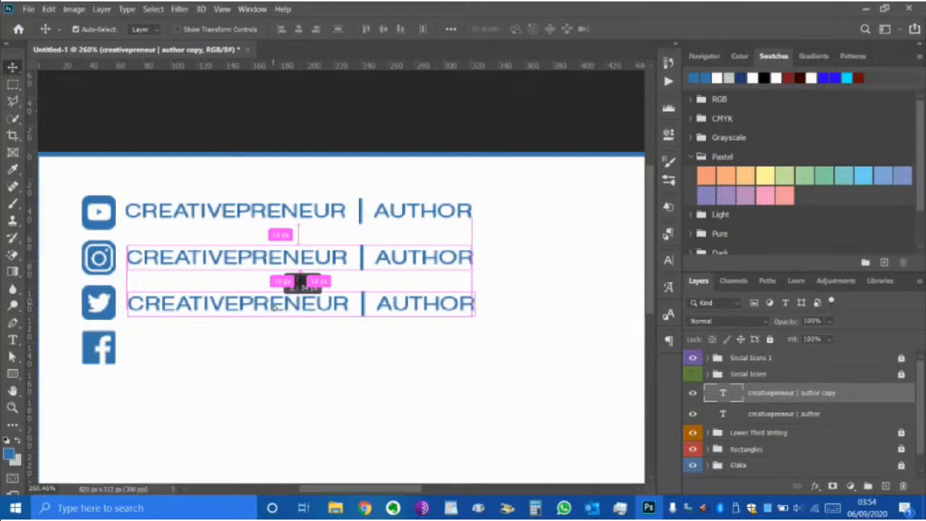
left_click_drag(274, 307, 277, 306)
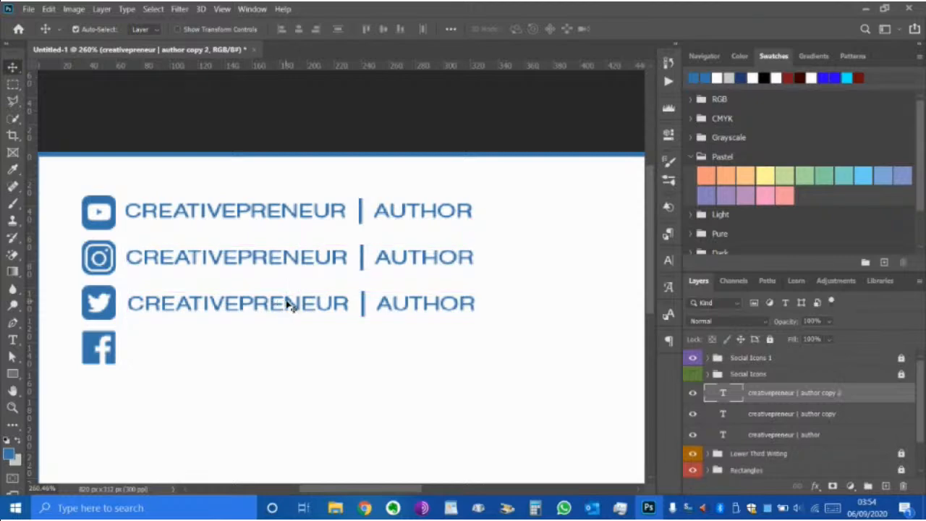
left_click_drag(289, 306, 289, 350)
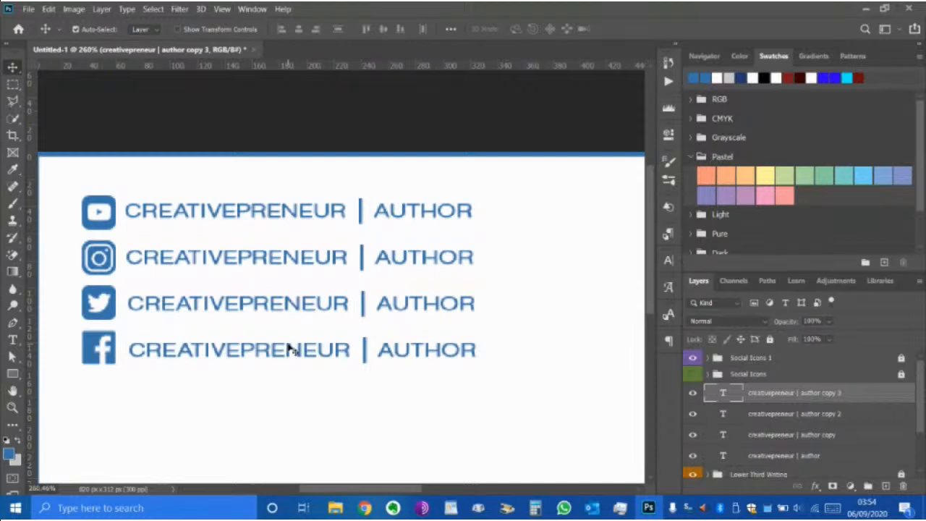
- Replace the text beside the YouTube icon with "/ElakaTV"
left_click(14, 339)
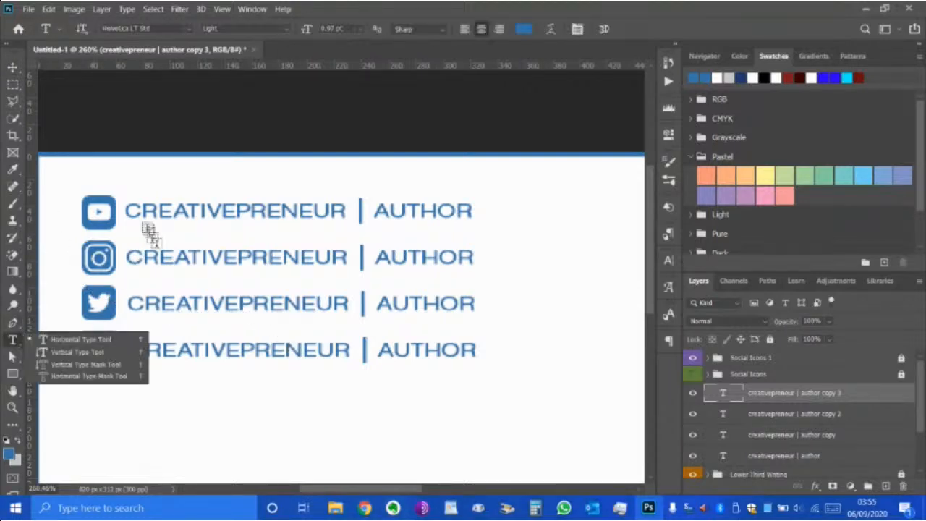
left_click_drag(129, 211, 492, 225)
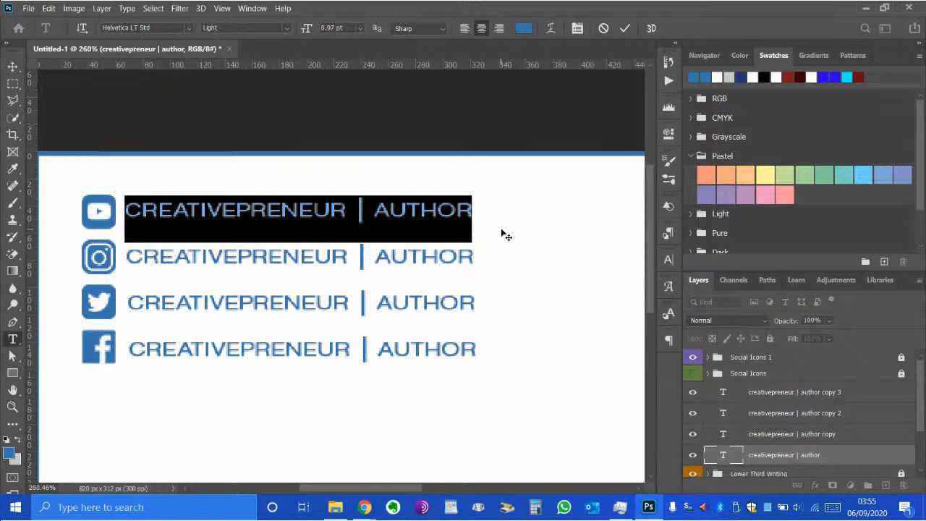
type("/")
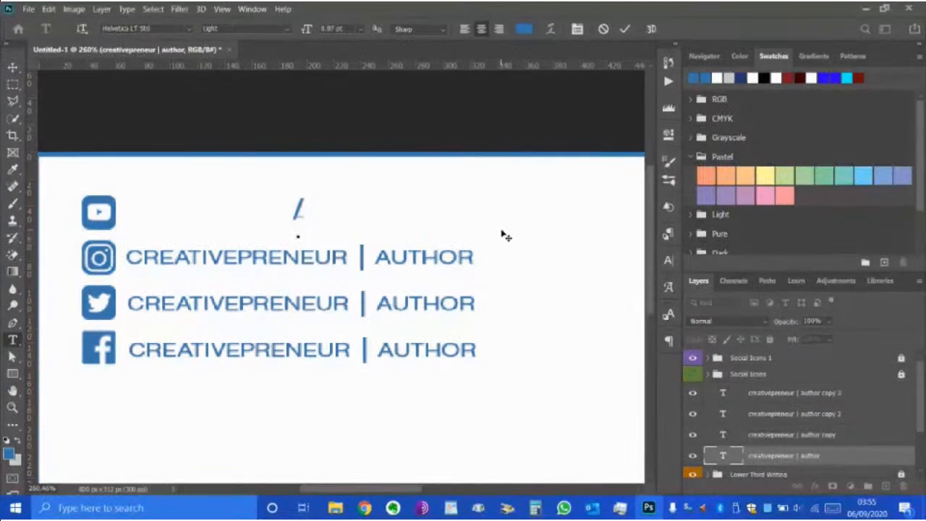
type("Elaka")
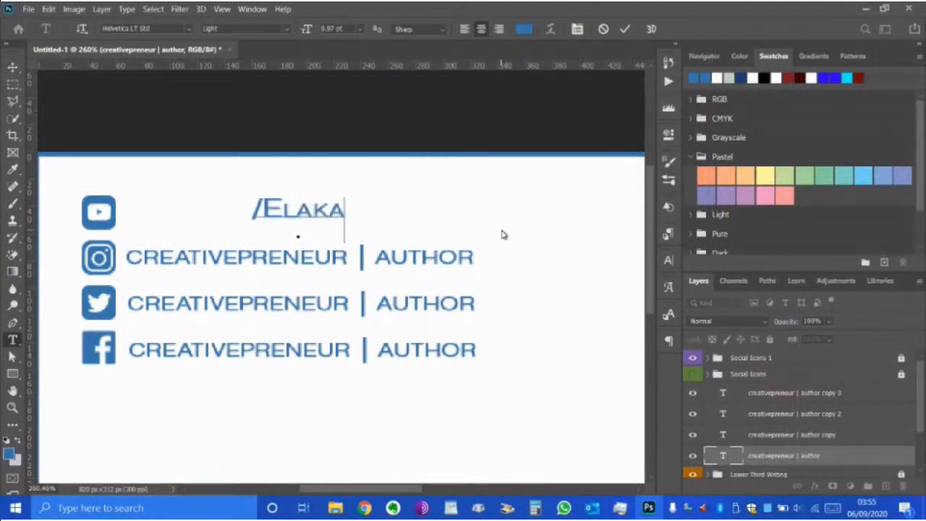
type("TV")
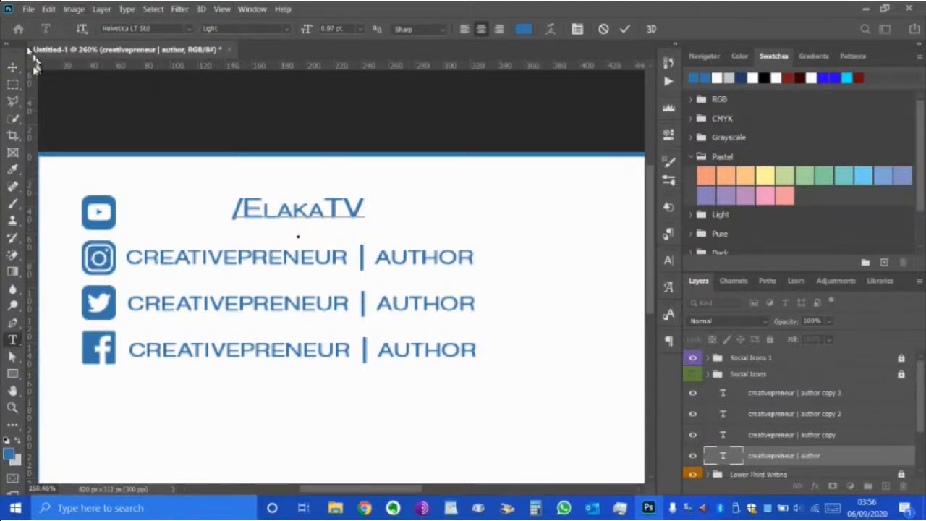
- Move the "/ElakaTV" text left so it starts directly beside the YouTube icon, in line with the texts below
left_click(14, 67)
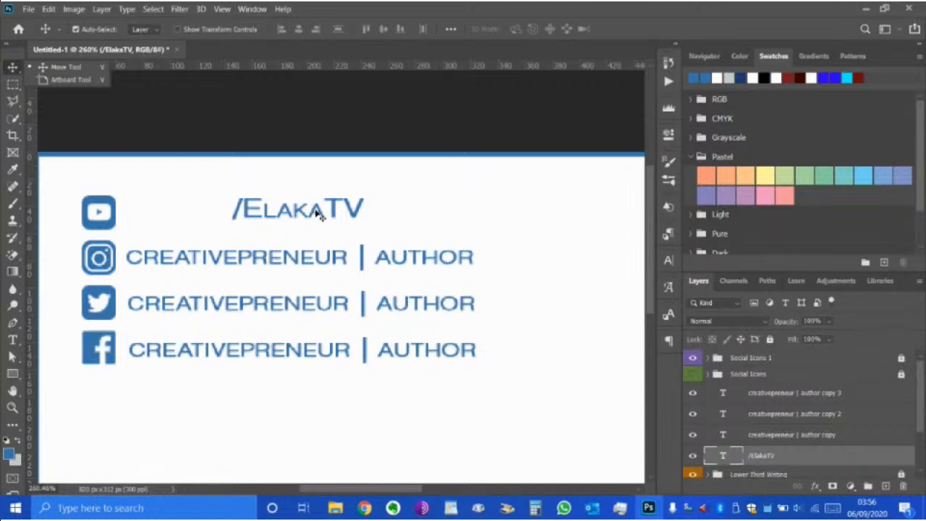
left_click(318, 213)
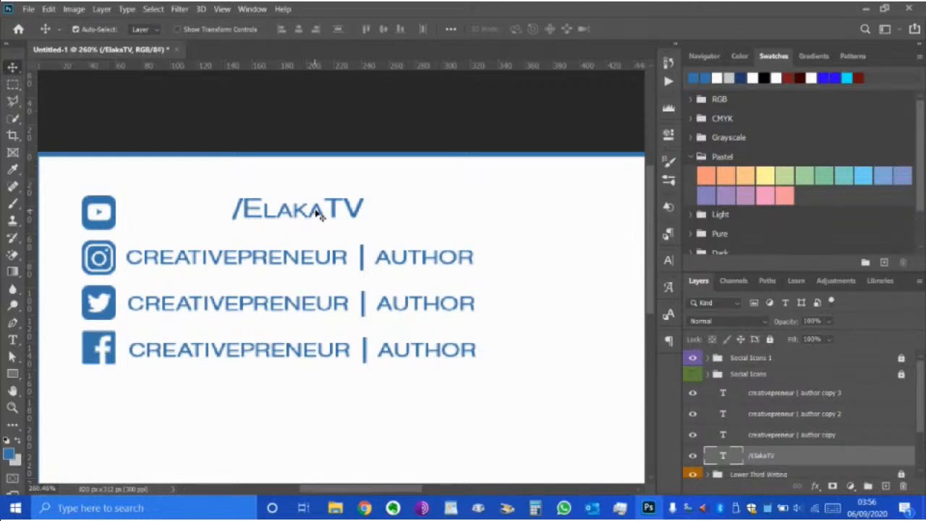
key("Left")
key("Left")
key("Left")
key("Left")
key("Left")
key("Left")
key("Left")
key("Left")
key("Left")
key("Left")
key("Left")
key("Left")
key("Left")
key("Left")
key("Left")
key("Left")
key("Left")
key("Left")
key("Left")
key("Left")
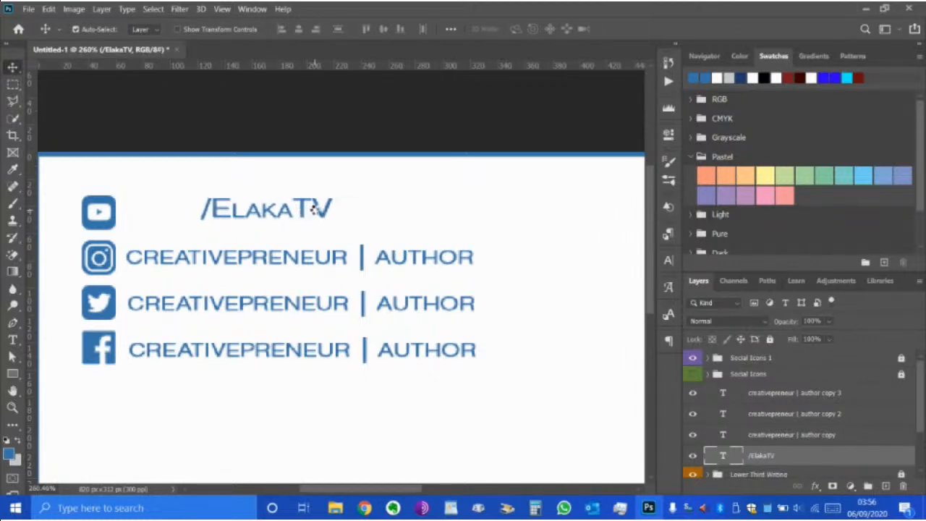
key("Left")
key("Left")
key("Left")
key("Left")
key("Left")
key("Left")
key("Left")
key("Left")
key("Left")
key("Left")
key("Left")
key("Left")
key("Left")
key("Left")
key("Left")
key("Left")
key("Left")
key("Left")
key("Left")
key("Left")
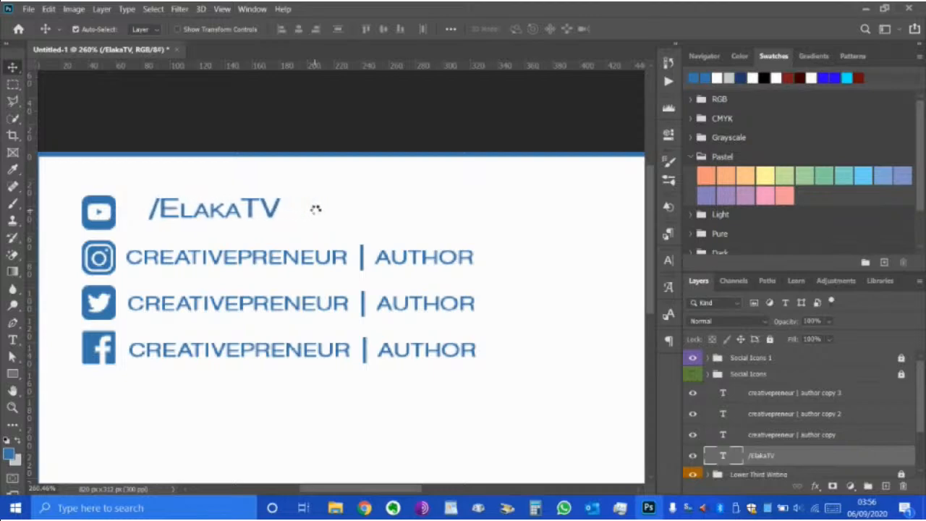
key("Left")
key("Left")
key("Left")
key("Left")
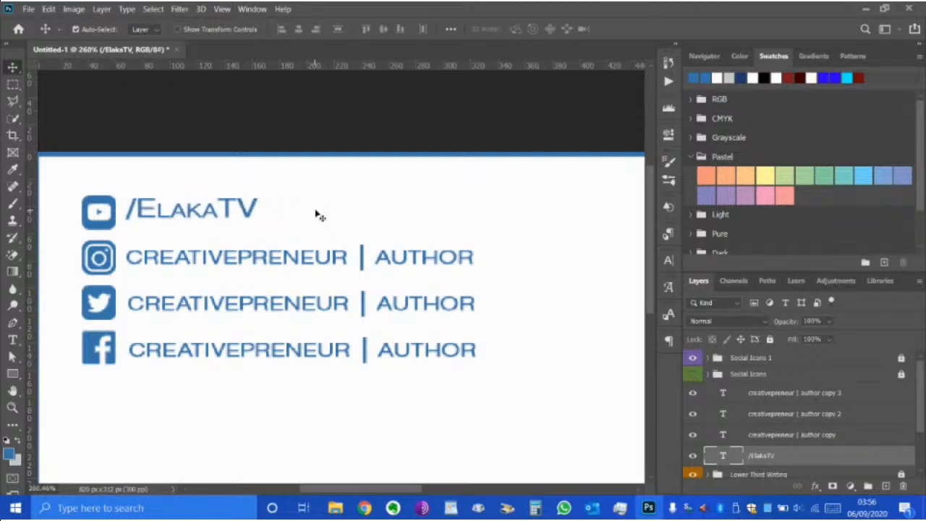
key("Right")
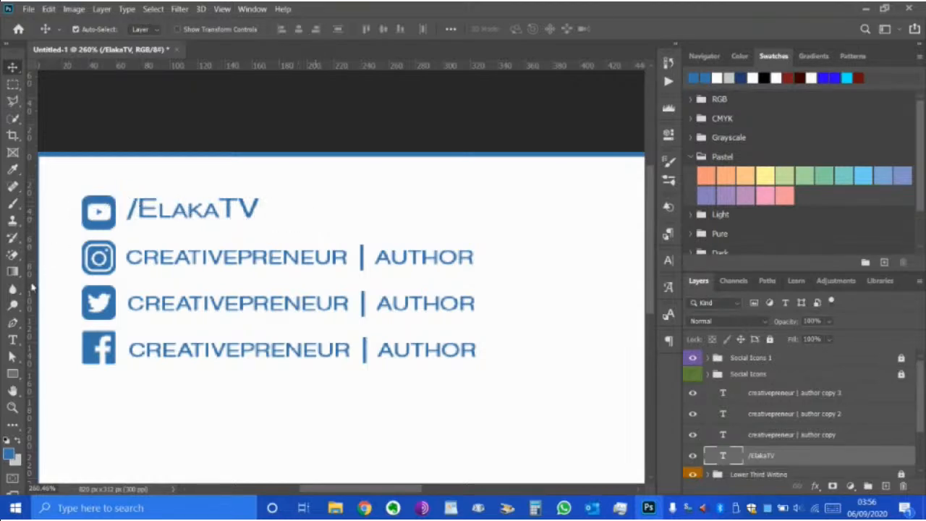
- Replace the text beside the Instagram icon with "/OfficialElaka"
left_click(12, 340)
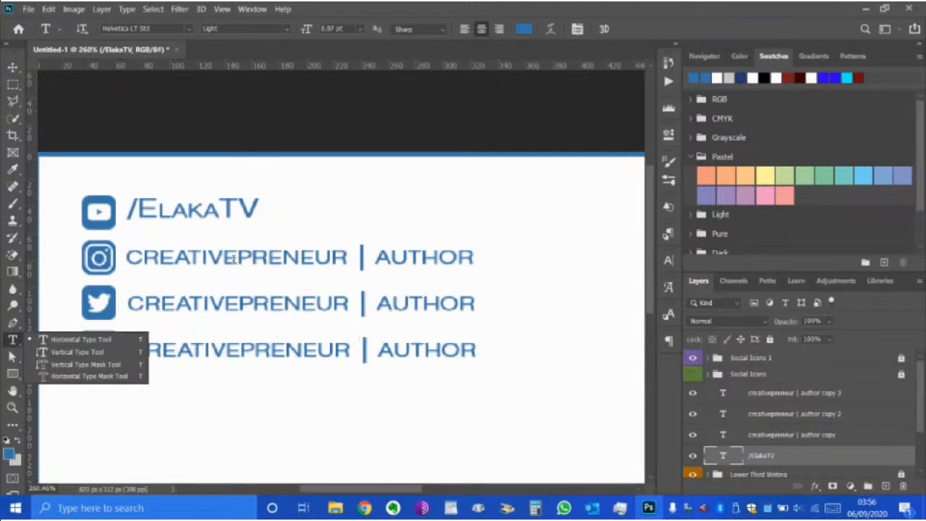
left_click(235, 259)
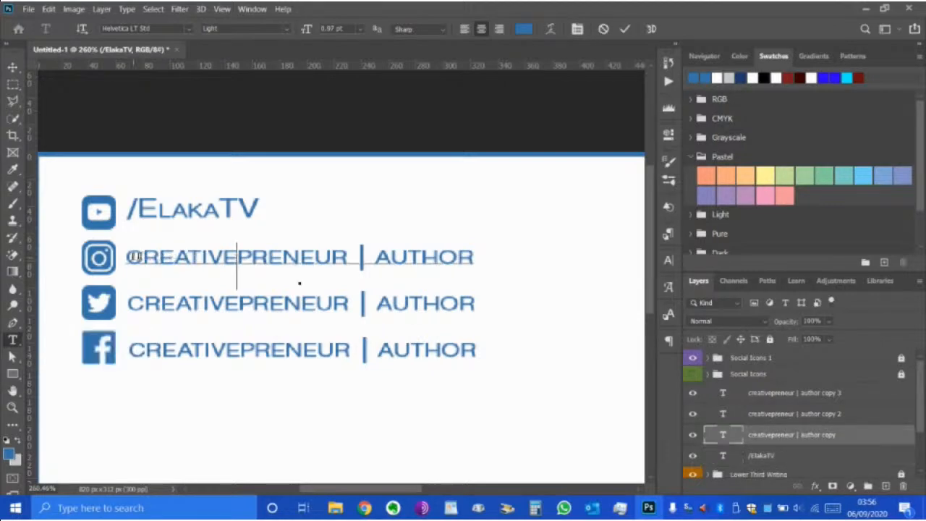
left_click_drag(127, 258, 495, 266)
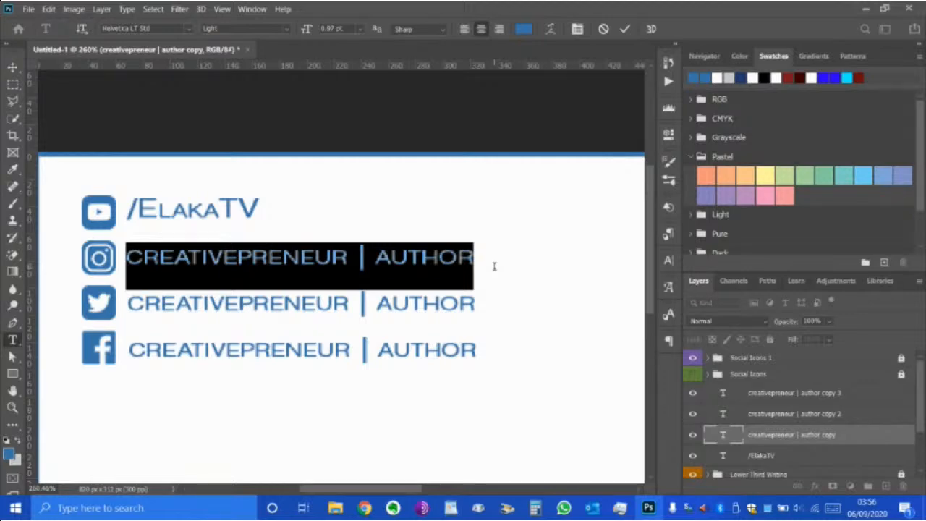
type("Of")
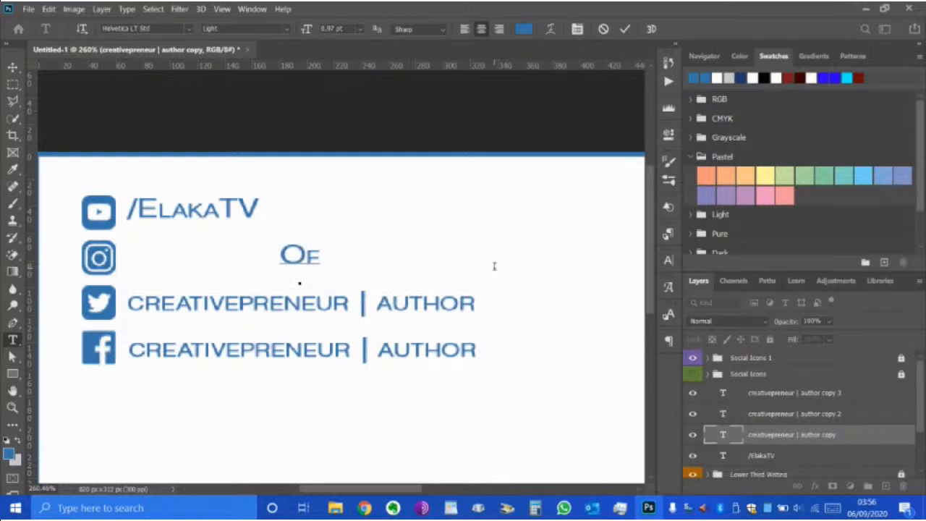
type("ficial")
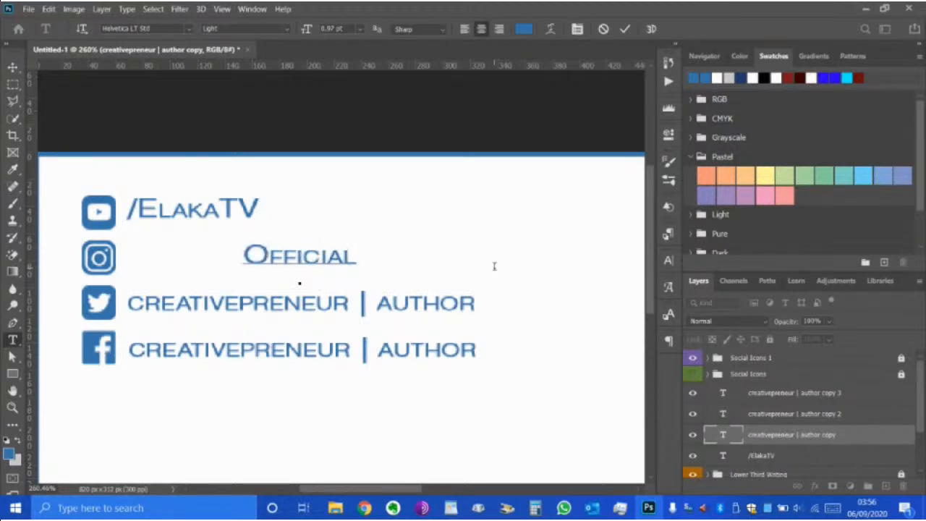
type("Elaka")
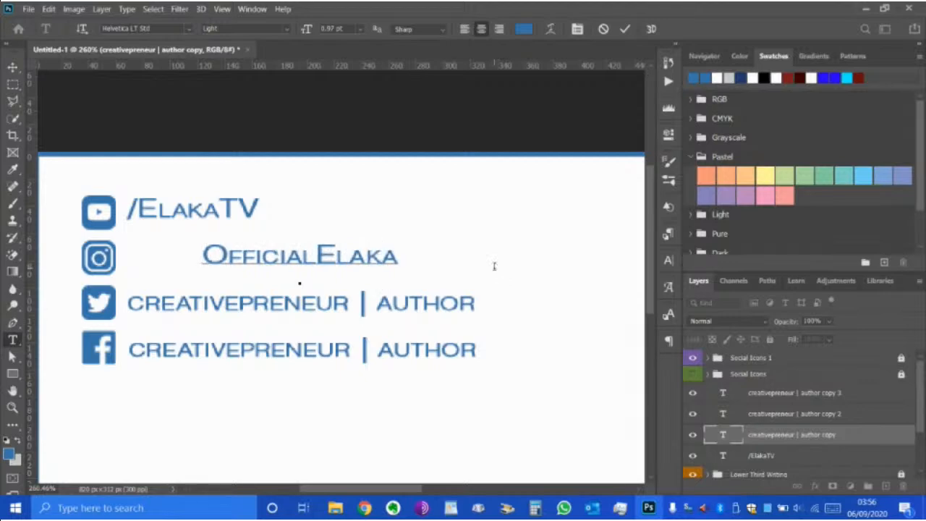
left_click(203, 254)
type("/")
- Move the "/OfficialElaka" text left so it starts directly beside the Instagram icon, aligned under "/ElakaTV"
left_click(12, 67)
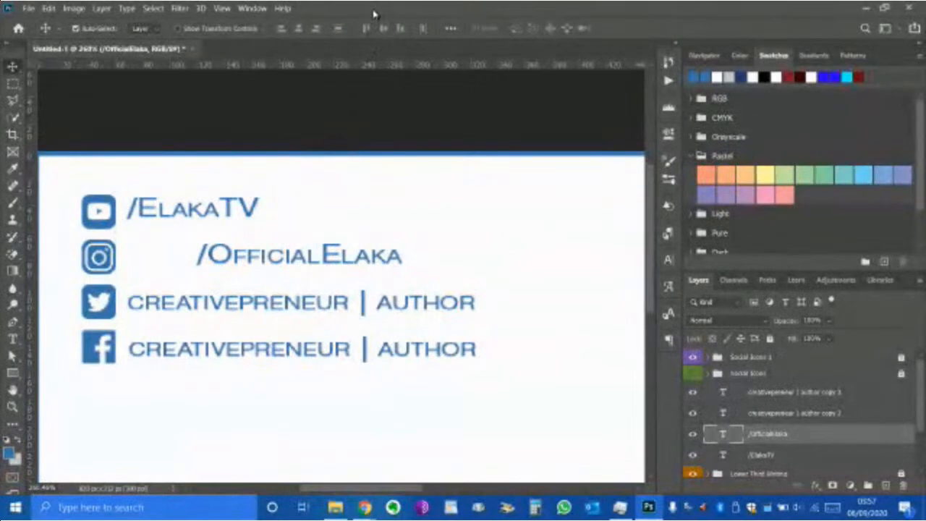
key("Left")
key("Left")
key("Left")
key("Left")
key("Left")
key("Left")
key("Left")
key("Left")
key("Left")
key("Left")
key("Left")
key("Left")
key("Left")
key("Left")
key("Left")
key("Left")
key("Left")
key("Left")
key("Left")
key("Left")
key("Left")
key("Left")
key("Left")
key("Left")
key("Left")
key("Left")
key("Left")
key("Left")
key("Left")
key("Left")
key("Left")
key("Left")
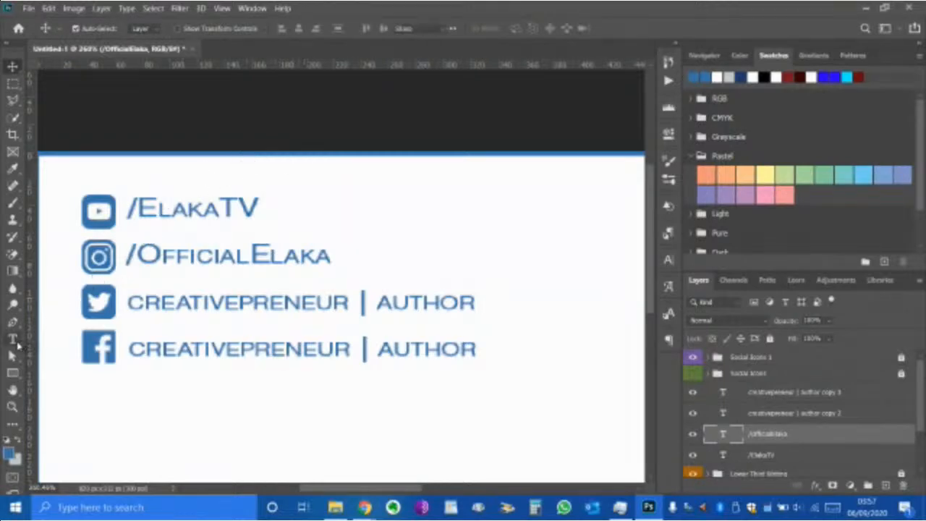
- Replace the text beside the Twitter icon with "/Elaka"
left_click(13, 340)
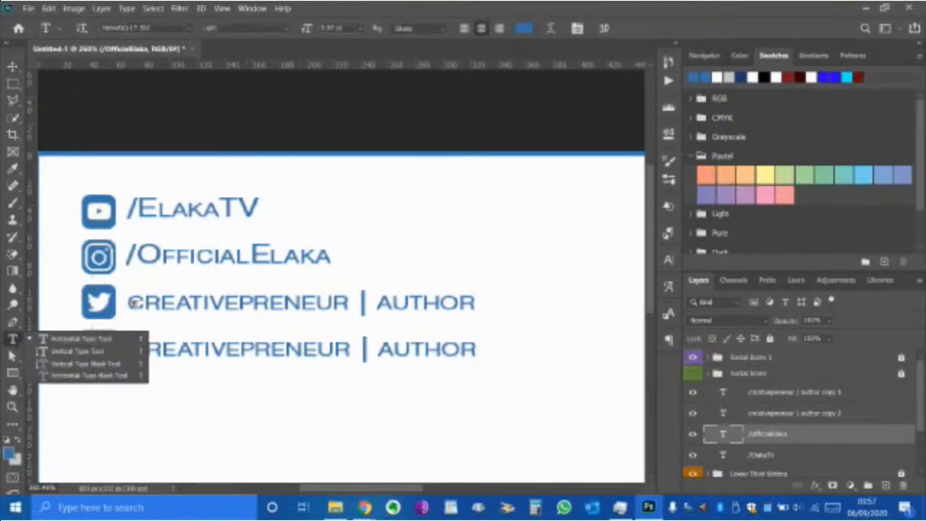
left_click(134, 303)
left_click_drag(131, 304, 486, 307)
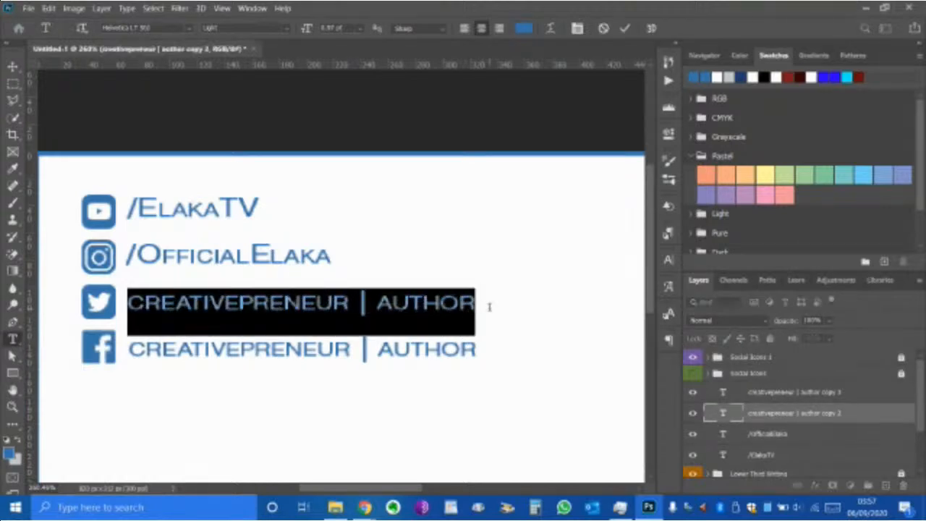
key("BackSpace")
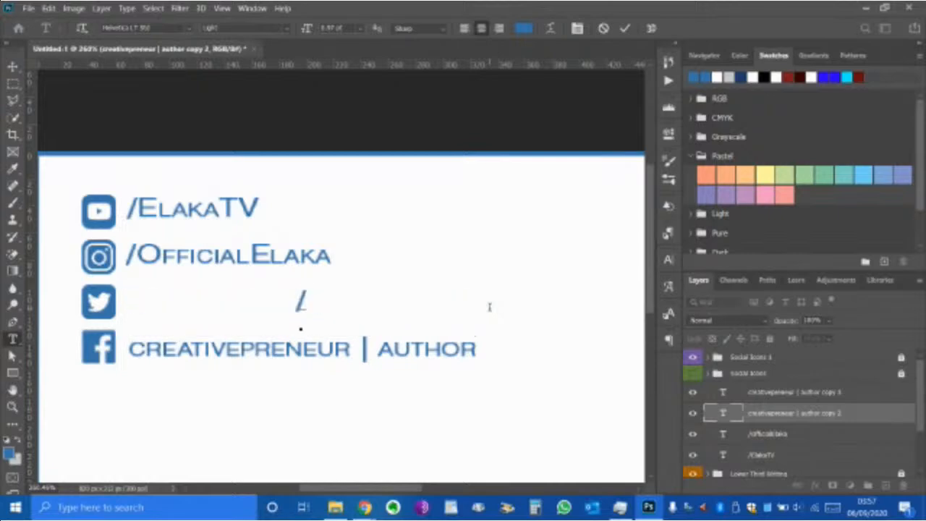
type("/")
type("Elaka")
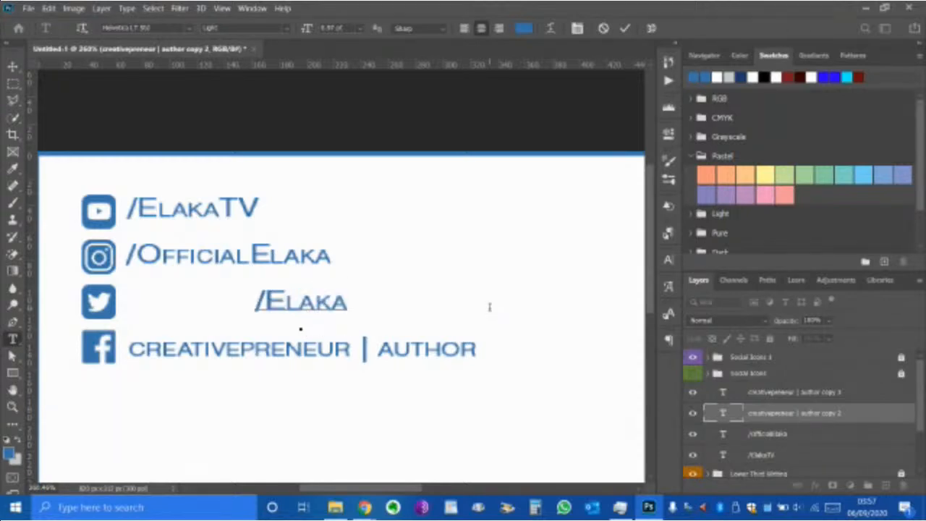
- Move the "/Elaka" text left so it starts directly beside the Twitter icon, aligned under "/OfficialElaka"
left_click(14, 67)
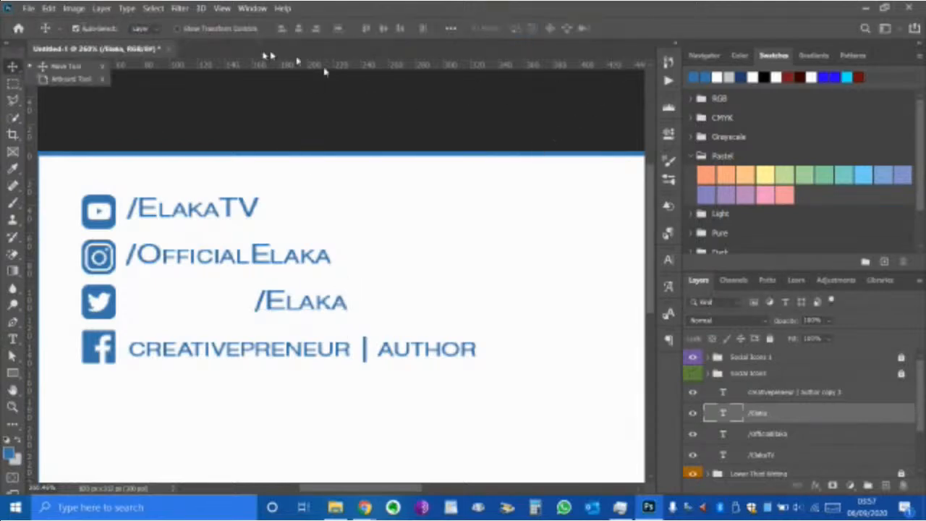
left_click(333, 10)
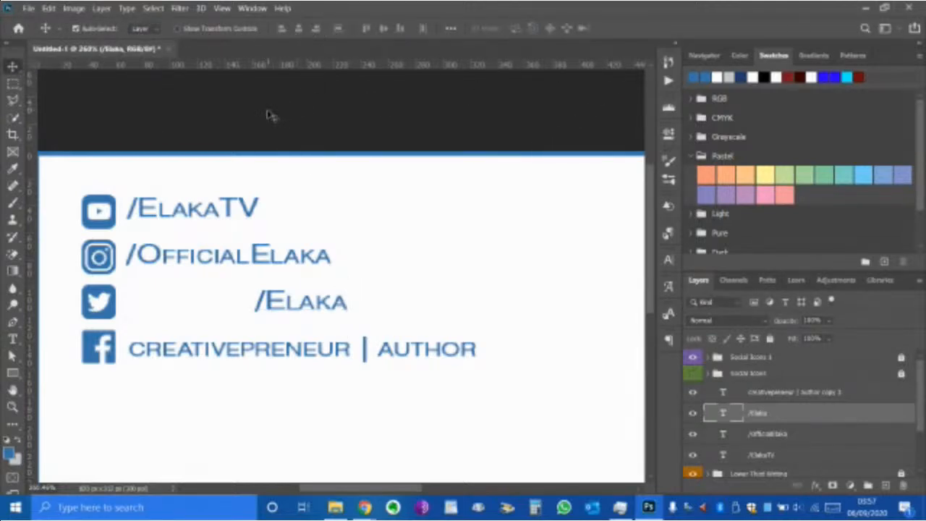
key("Left")
key("Left")
key("Left")
key("Left")
key("Left")
key("Left")
key("Left")
key("Left")
key("Left")
key("Left")
key("Left")
key("Left")
key("Left")
key("Left")
key("Left")
key("Left")
key("Left")
key("Left")
key("Left")
key("Left")
key("Left")
key("Left")
key("Left")
key("Left")
key("Left")
key("Left")
key("Left")
key("Left")
key("Left")
key("Left")
key("Left")
key("Left")
key("Left")
key("Left")
key("Left")
key("Left")
key("Left")
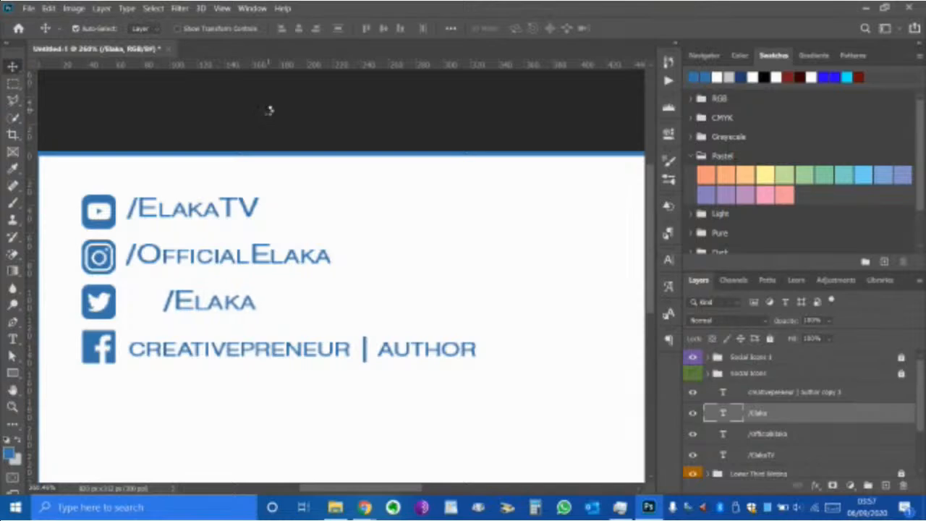
key("Left")
key("Left")
key("Left")
key("Left")
key("Left")
key("Left")
key("Left")
key("Left")
key("Left")
key("Left")
key("Left")
key("Left")
key("Left")
key("Left")
key("Left")
key("Left")
key("Left")
key("Left")
key("Left")
key("Left")
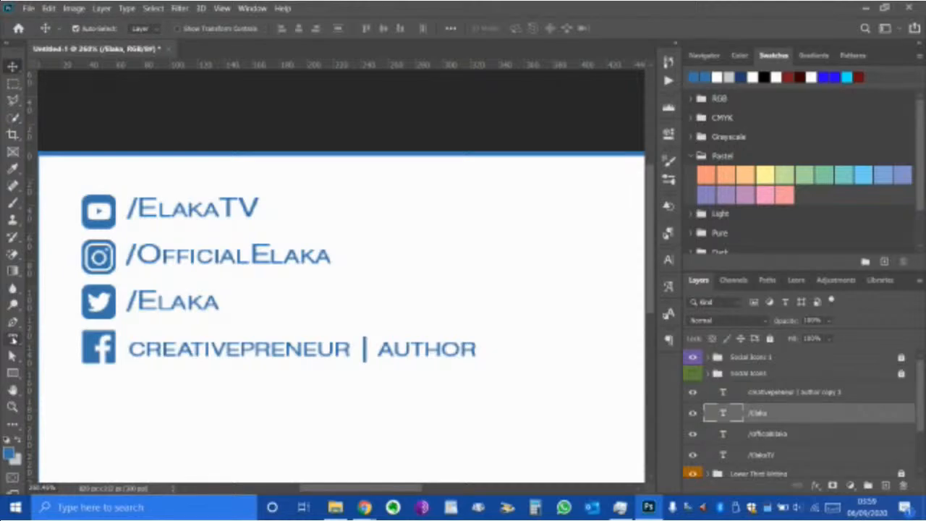
- Replace the text beside the Facebook icon with "/ElakaOfficial"
left_click(13, 340)
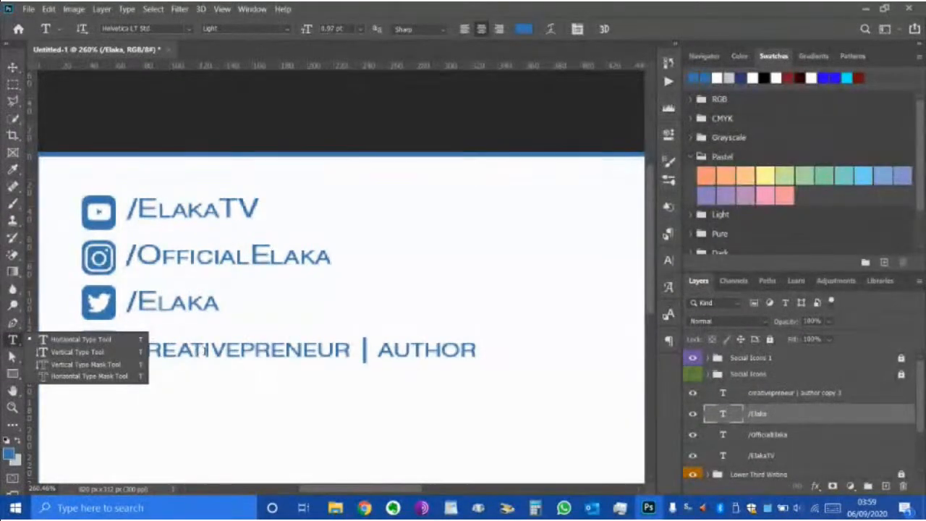
left_click(205, 351)
key("Home")
left_click_drag(303, 376, 482, 367)
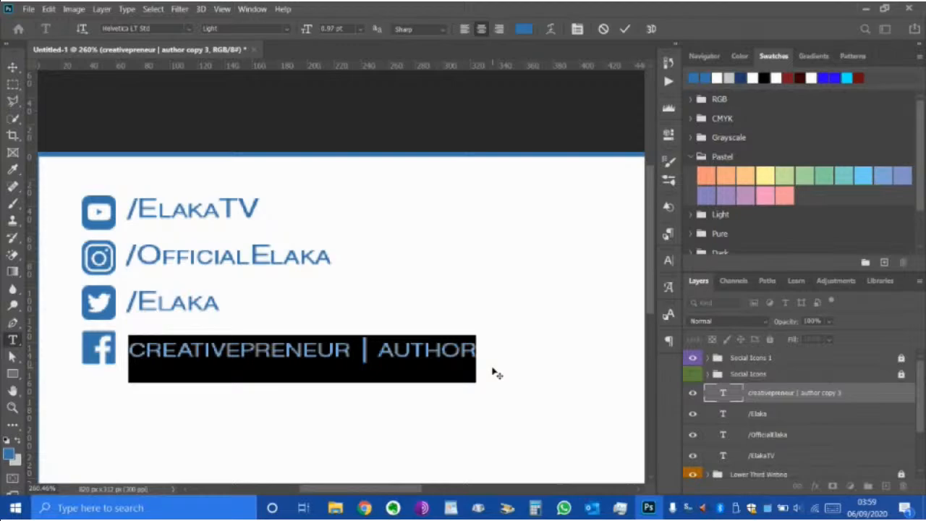
type("/")
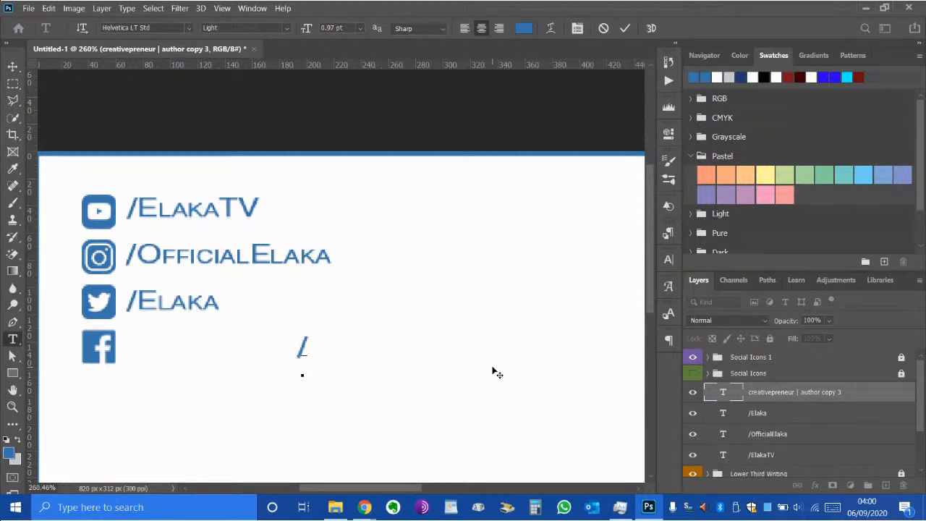
type("E")
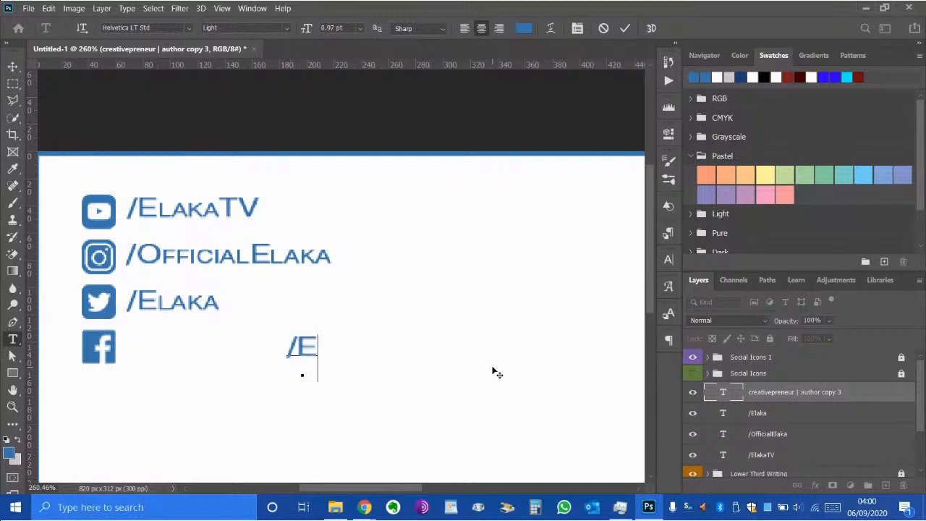
type("laka")
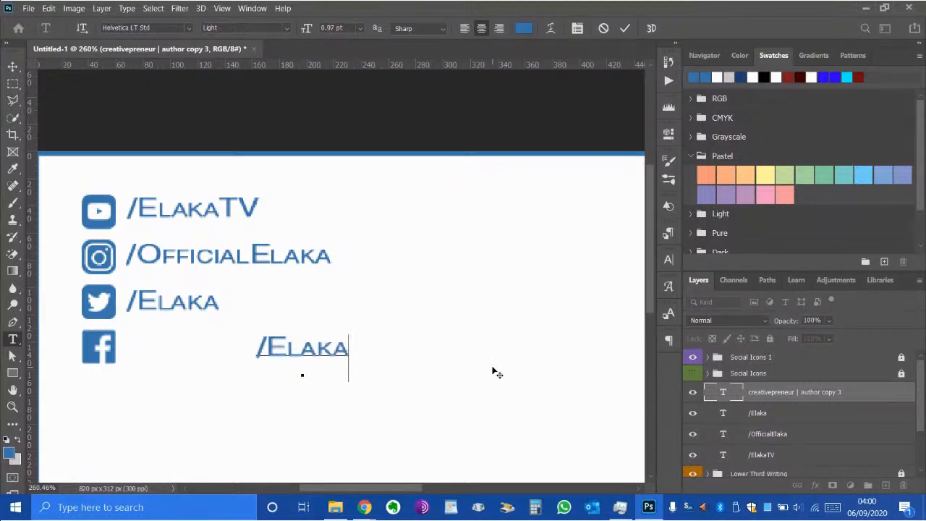
type("Official")
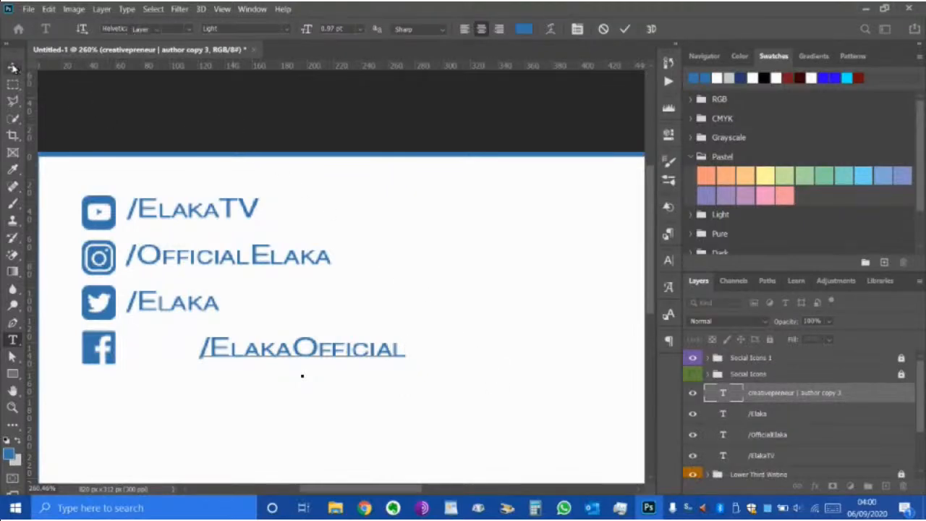
- Move the "/ElakaOfficial" text left so it starts directly beside the Facebook icon, aligned under "/Elaka"
left_click(138, 135)
key("Left")
key("Left")
key("Left")
key("Left")
key("Left")
key("Left")
key("Left")
key("Left")
key("Left")
key("Left")
key("Left")
key("Left")
key("Left")
key("Left")
key("Left")
key("Left")
key("Left")
key("Left")
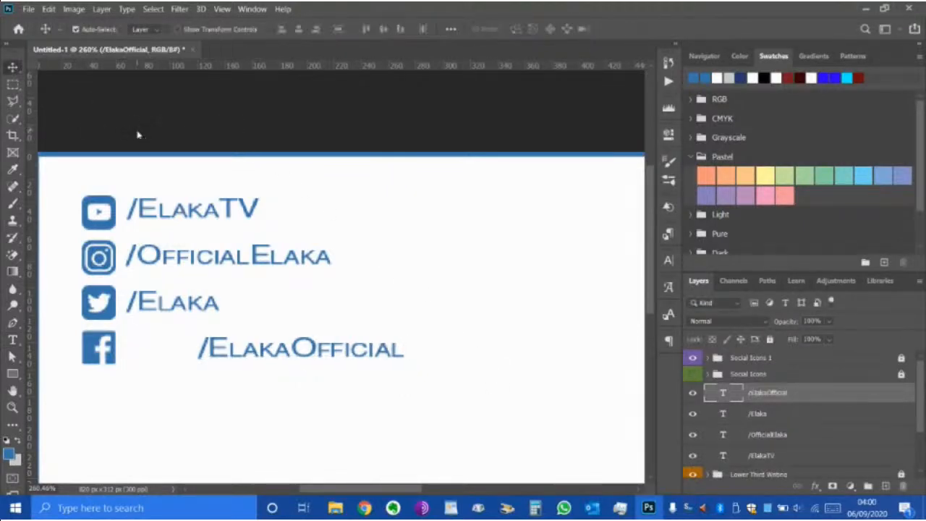
key("Left")
key("Left")
key("Left")
key("Left")
key("Left")
key("Left")
key("Left")
key("Left")
key("Left")
key("Left")
key("Left")
key("Left")
key("Left")
key("Left")
key("Left")
key("Left")
key("Left")
key("Left")
key("Left")
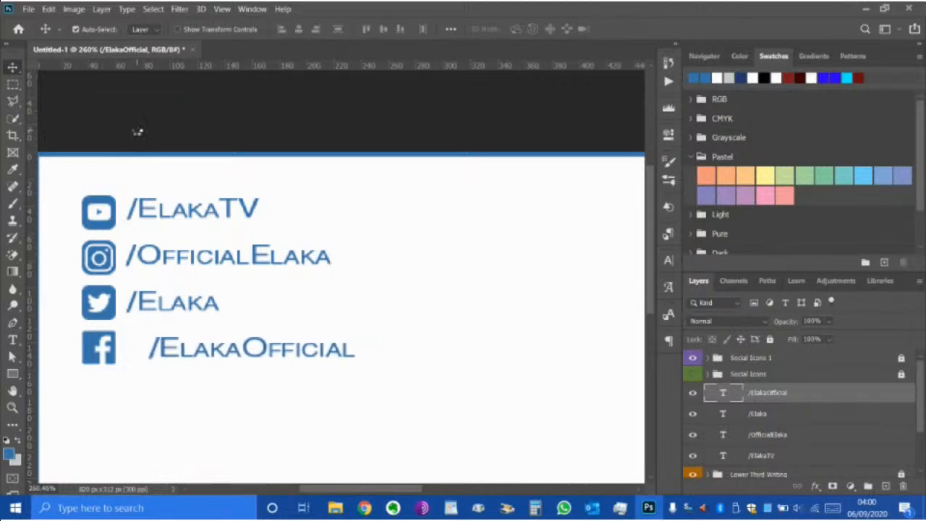
key("Left")
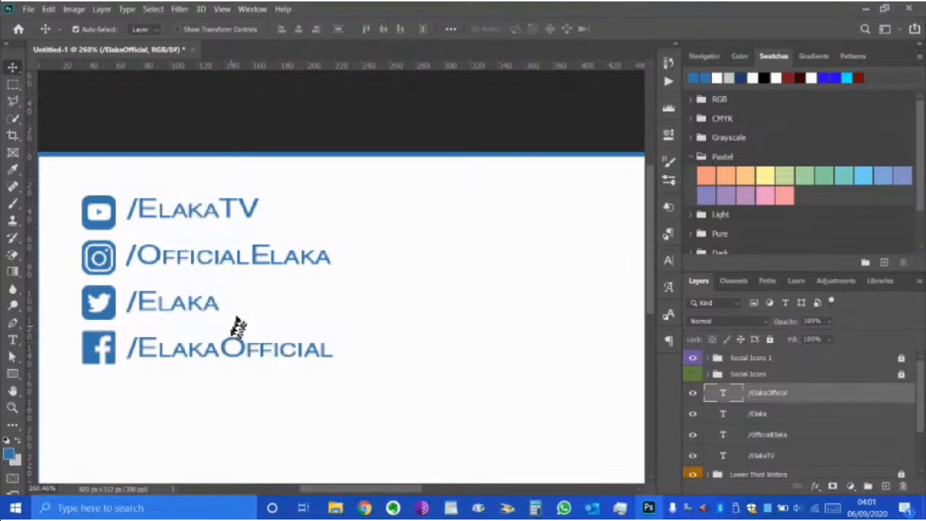
- Examine the whole banner layout, including the icon column and lower bar, and inspect the portrait's cut-out edges up close
scroll(235, 313, "down", 2)
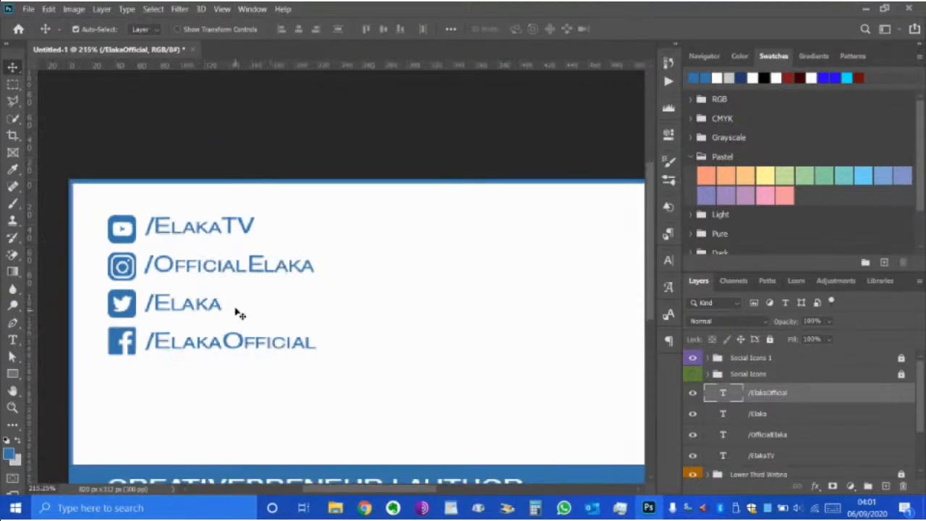
scroll(236, 313, "down", 1)
scroll(285, 326, "down", 1)
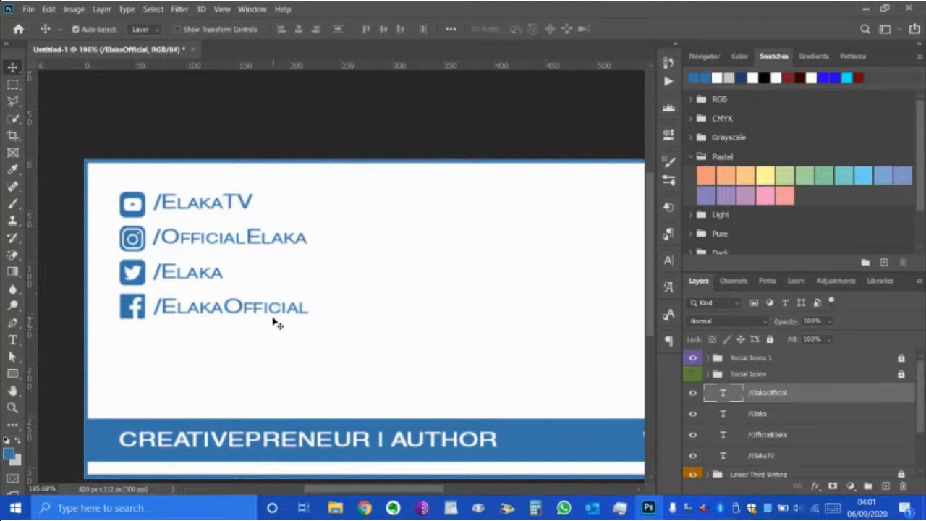
scroll(275, 321, "down", 1)
scroll(285, 338, "down", 2)
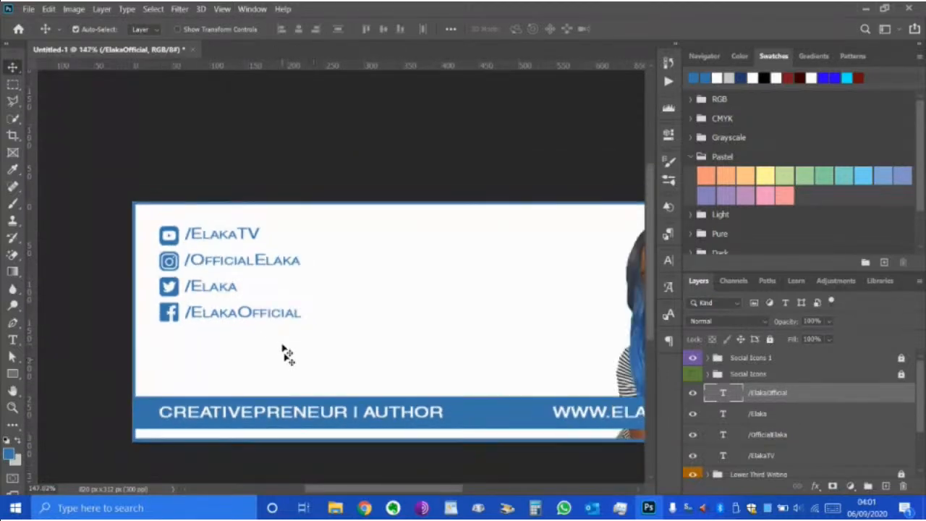
left_click_drag(369, 493, 401, 494)
scroll(368, 341, "down", 1)
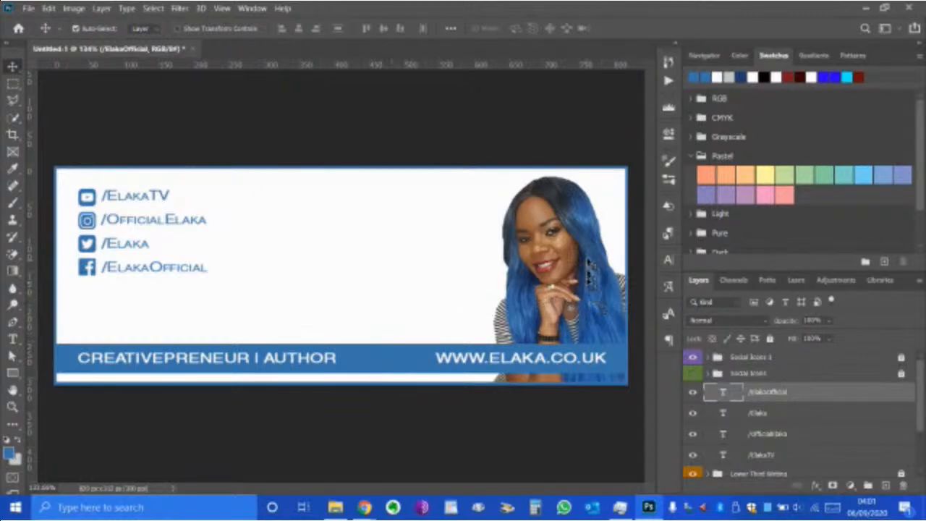
scroll(588, 255, "up", 3)
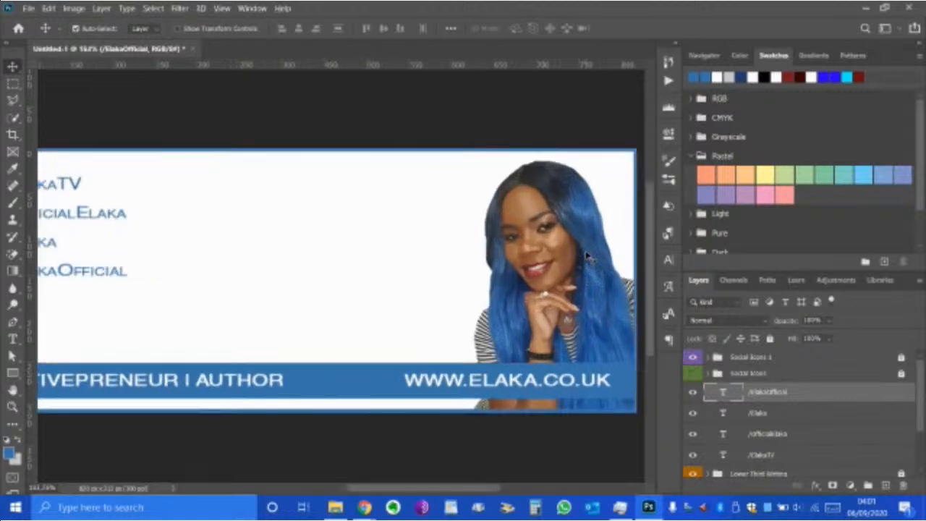
scroll(587, 255, "up", 3)
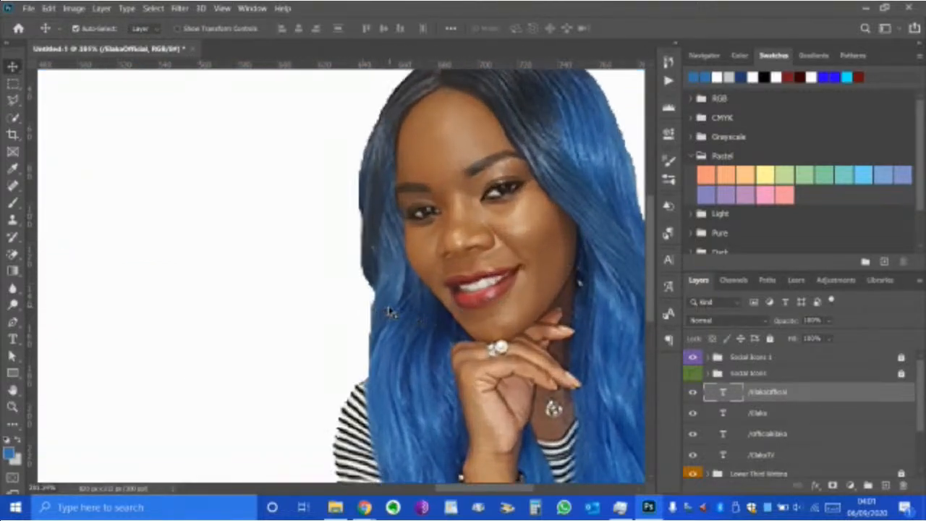
- Group the four social handle text layers and name the group "Socials Wording"
left_click(778, 398, "ctrl")
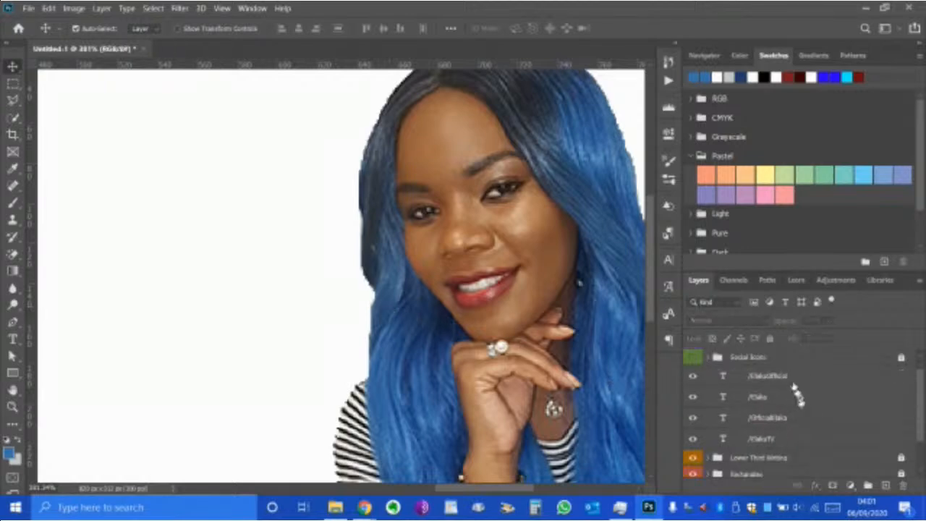
left_click(778, 397)
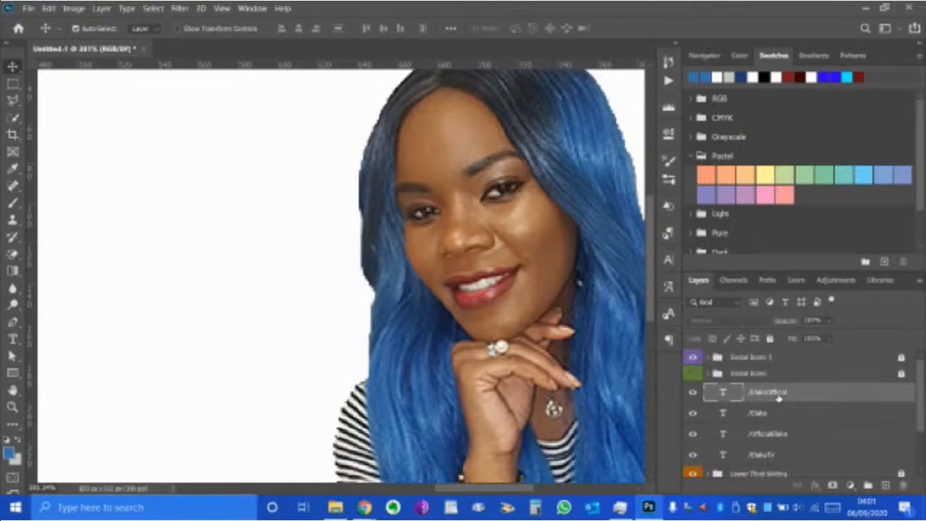
left_click(794, 454, "shift")
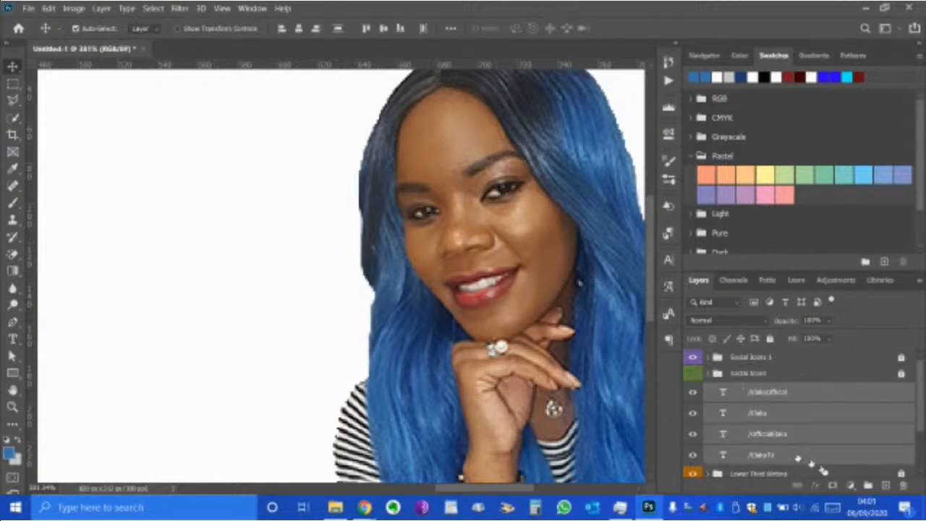
left_click(867, 489)
double_click(750, 389)
type("Social Writing")
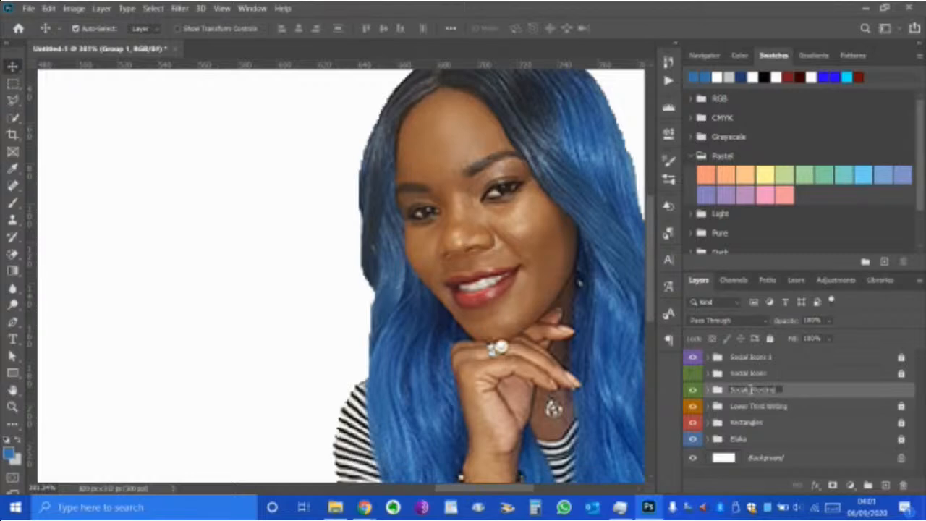
left_click(818, 395)
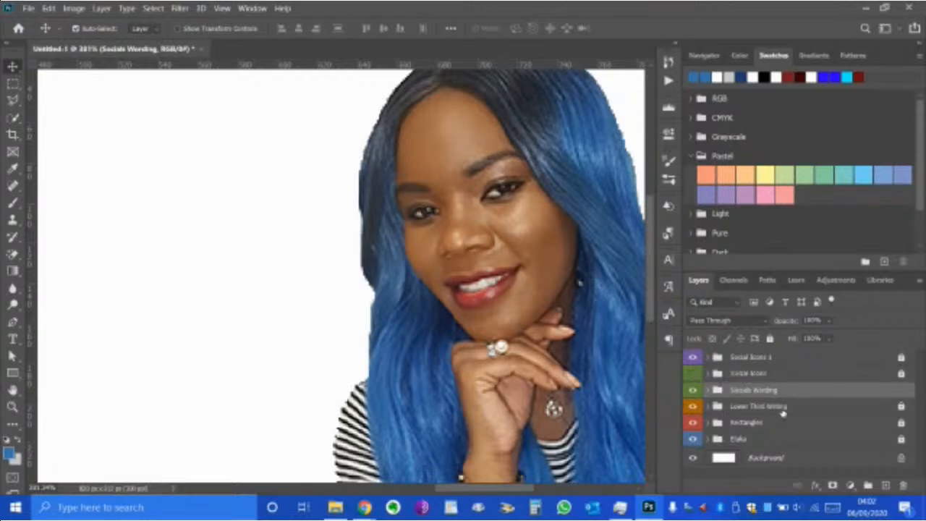
- Unlock the portrait's layer group, expand it and select Layer 1 inside it
scroll(783, 414, "down", 1)
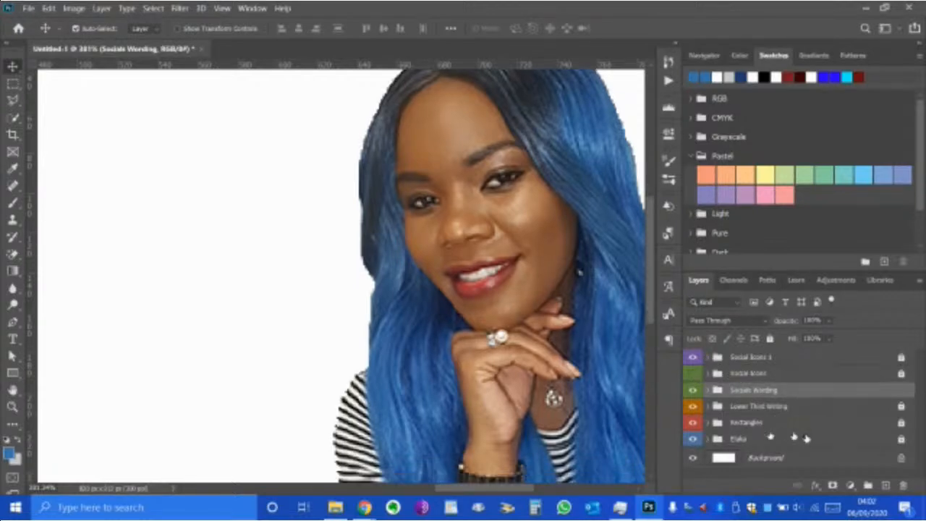
left_click(816, 440)
left_click(901, 439)
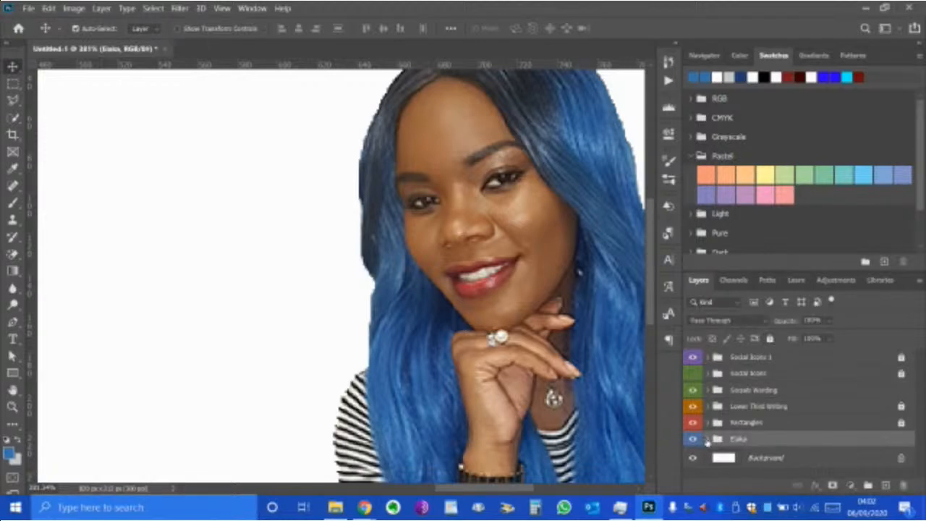
left_click(708, 439)
scroll(768, 443, "down", 1)
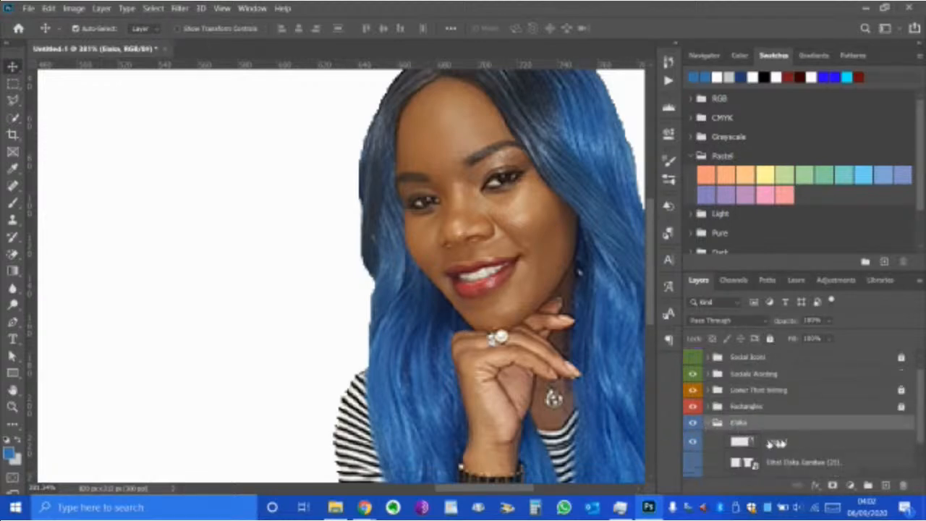
left_click(807, 443)
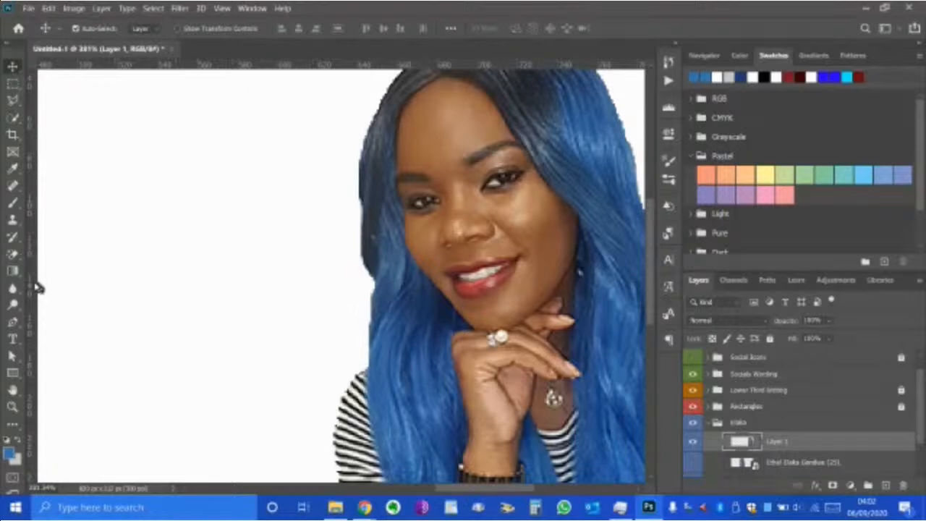
- Activate the standard Eraser tool for the portrait layer and set its smoothing to 100%
left_click_drag(12, 254, 54, 259)
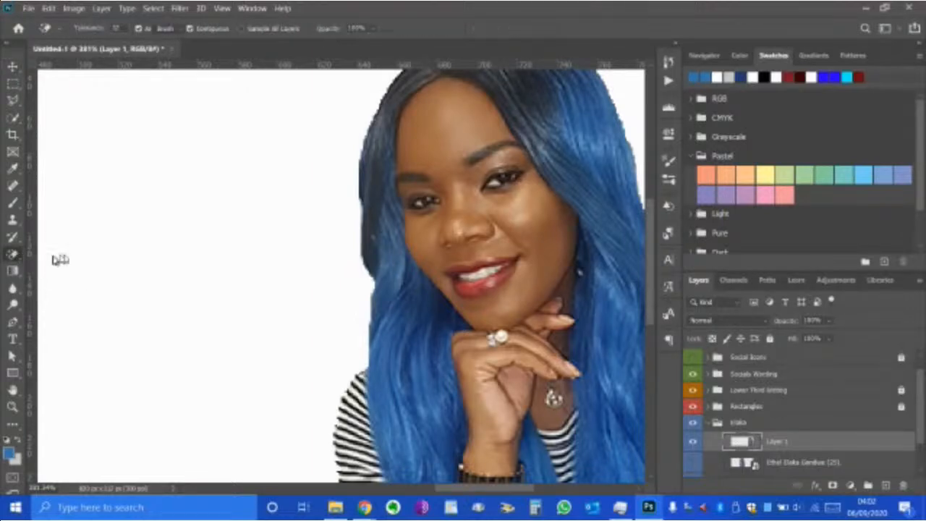
key("shift+e")
scroll(304, 248, "up", 2)
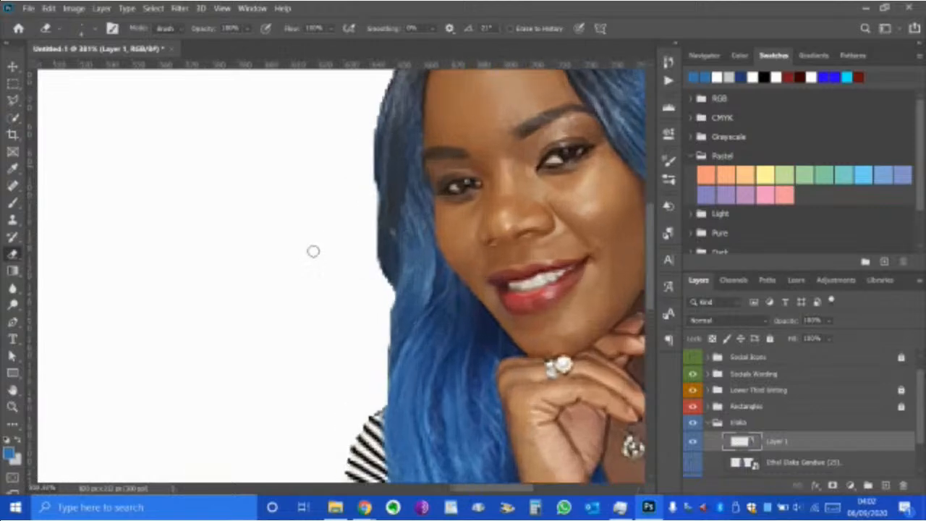
scroll(313, 251, "up", 2)
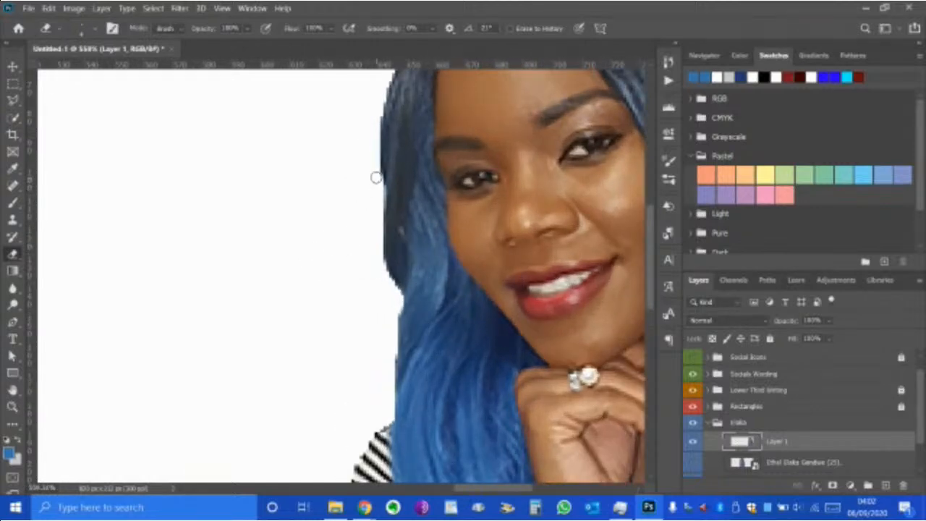
left_click(96, 30)
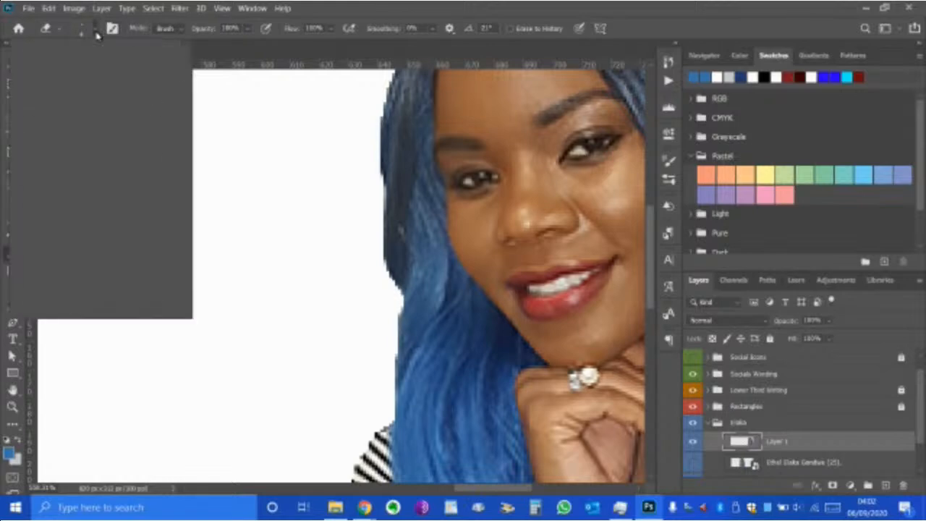
left_click(335, 19)
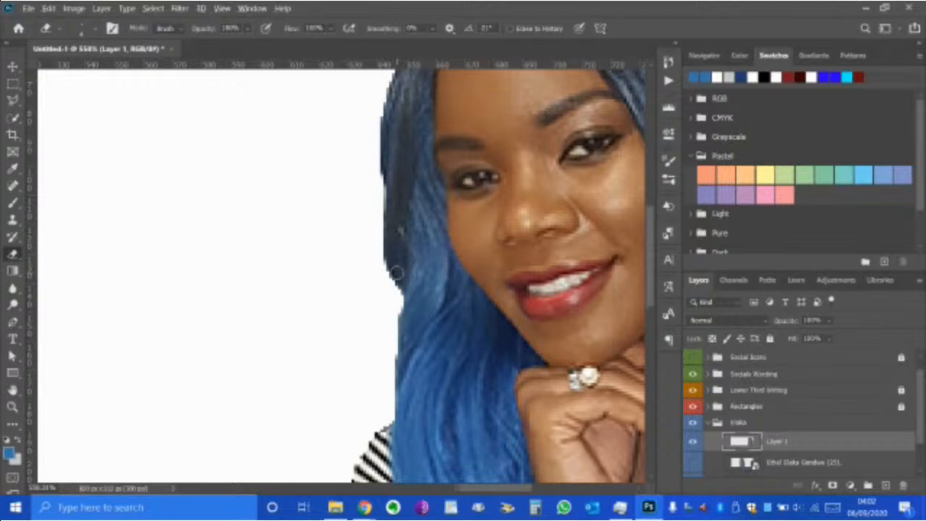
scroll(401, 269, "up", 1)
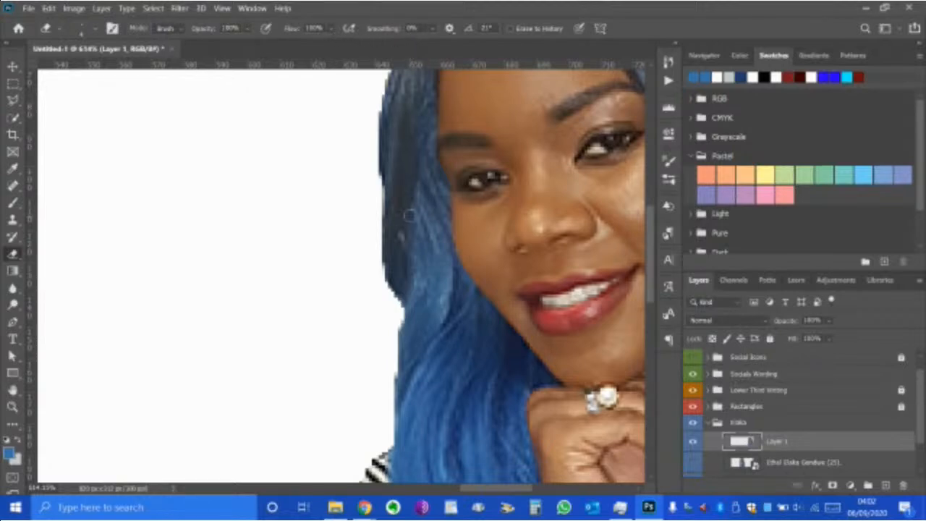
left_click(432, 29)
left_click_drag(438, 46, 507, 45)
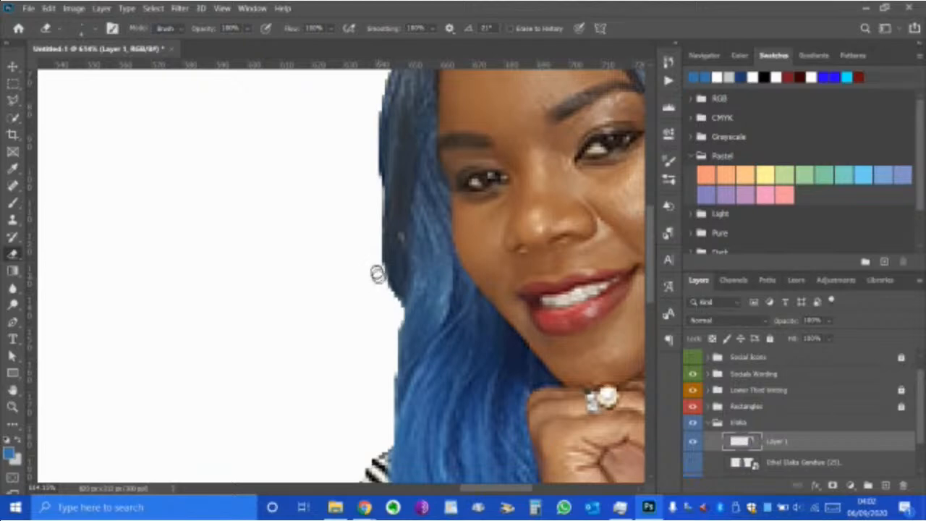
- Erase the rough fringe along the outer left edge of the woman's hair, below the dark lock beside her cheek
left_click_drag(383, 288, 393, 336)
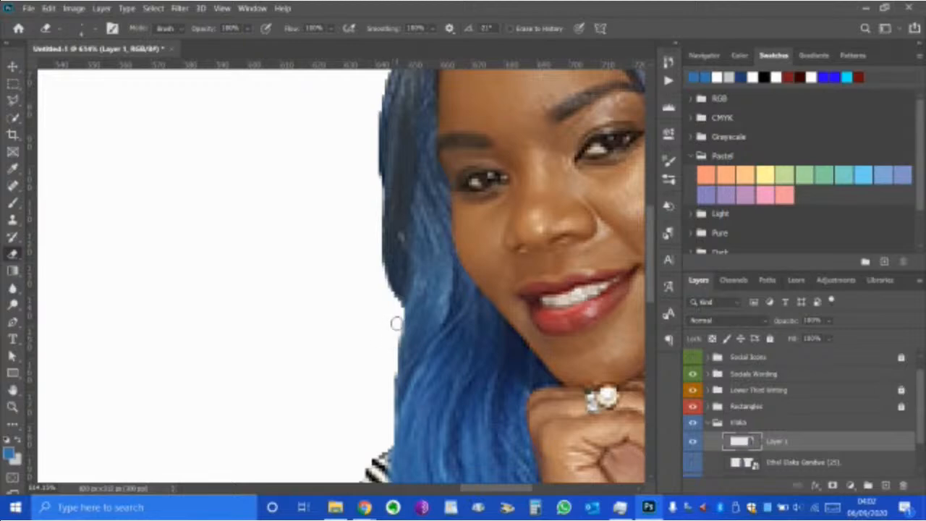
left_click_drag(395, 338, 388, 379)
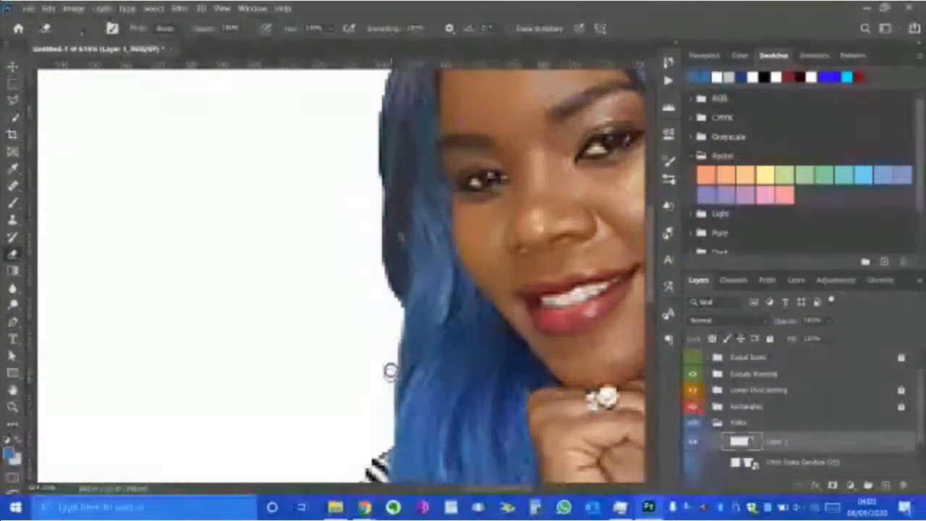
scroll(395, 326, "up", 3)
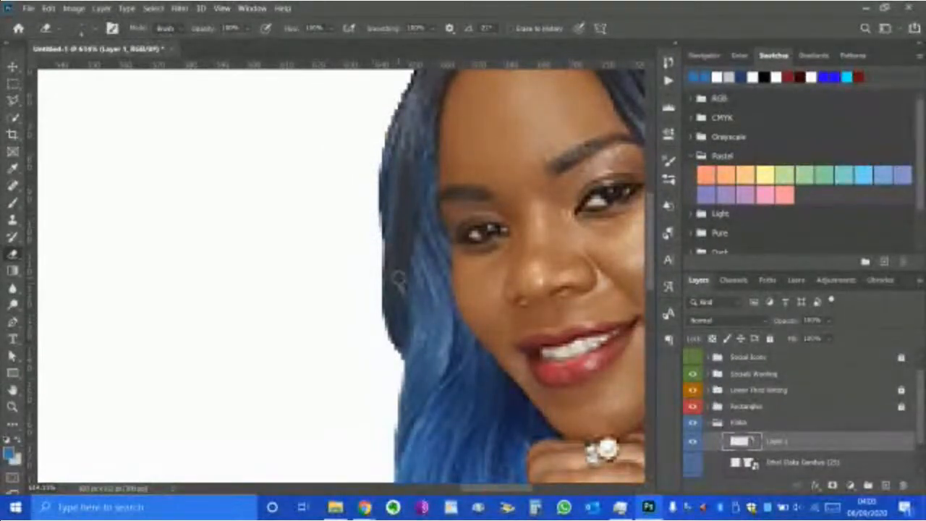
scroll(404, 279, "down", 1)
scroll(403, 280, "down", 5)
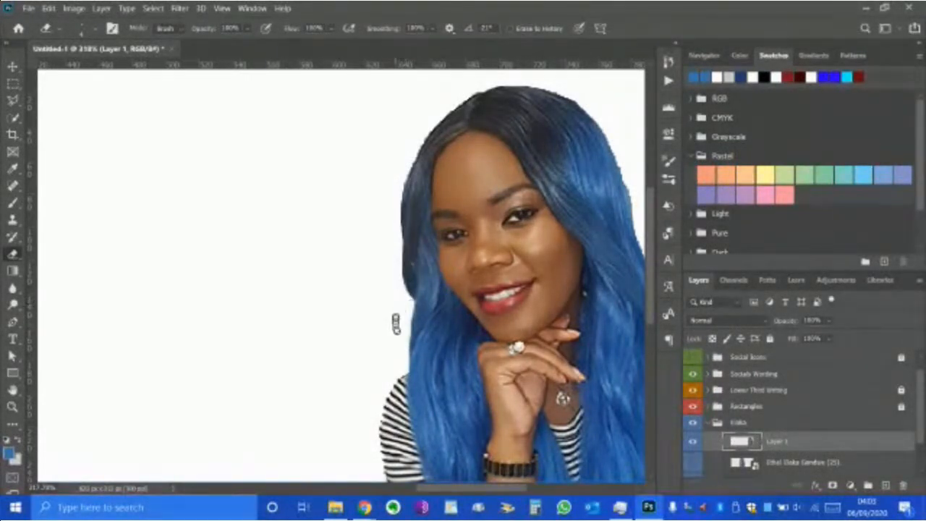
- Activate the Blur tool for softening the portrait's cut-out edges on Layer 1
left_click_drag(477, 489, 518, 490)
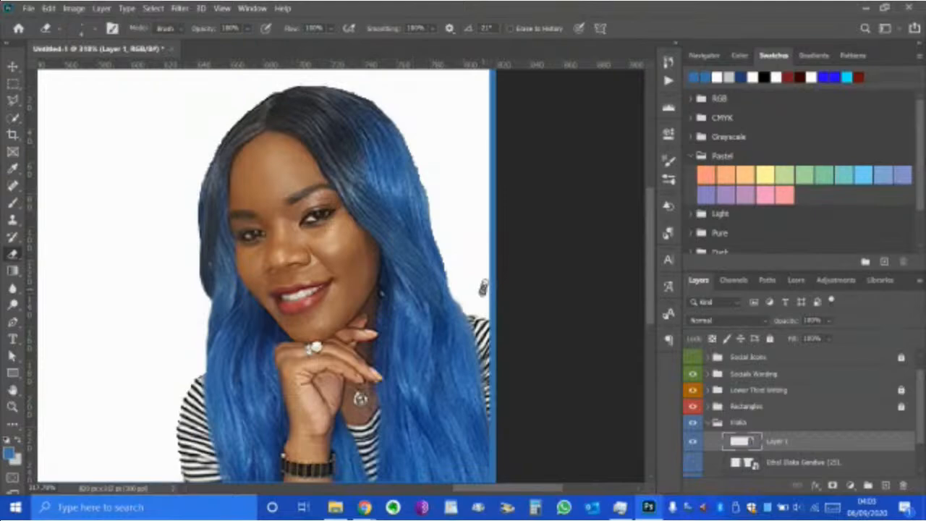
scroll(481, 286, "down", 2)
scroll(475, 283, "down", 1)
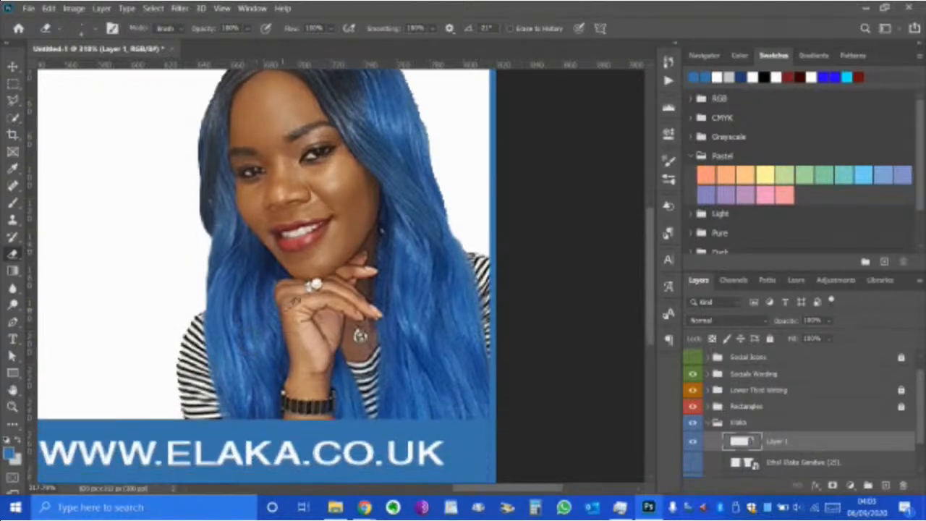
scroll(295, 297, "down", 1)
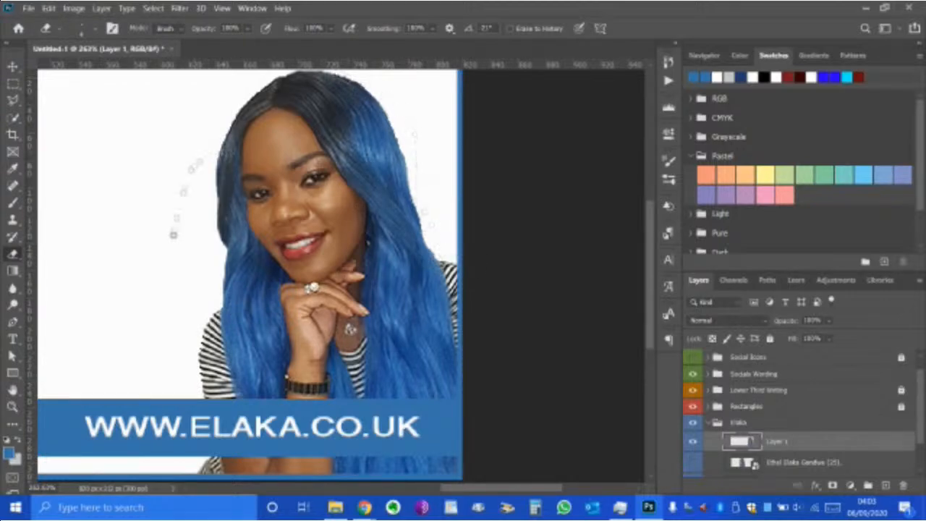
left_click(14, 290)
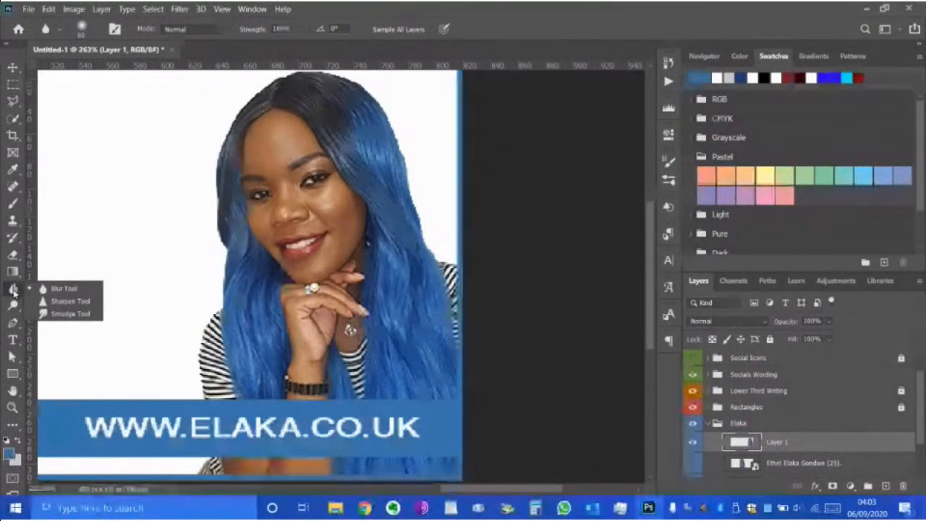
left_click(13, 273)
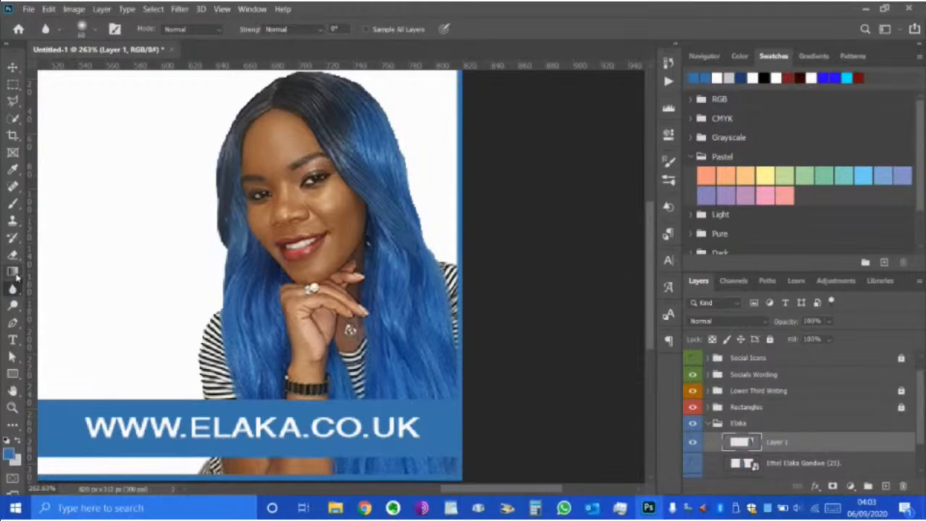
left_click(62, 284)
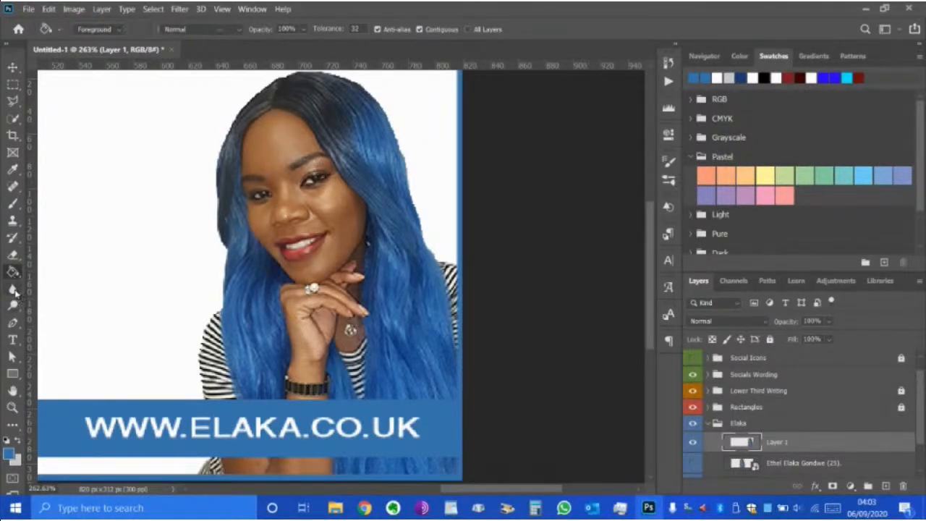
left_click(14, 291)
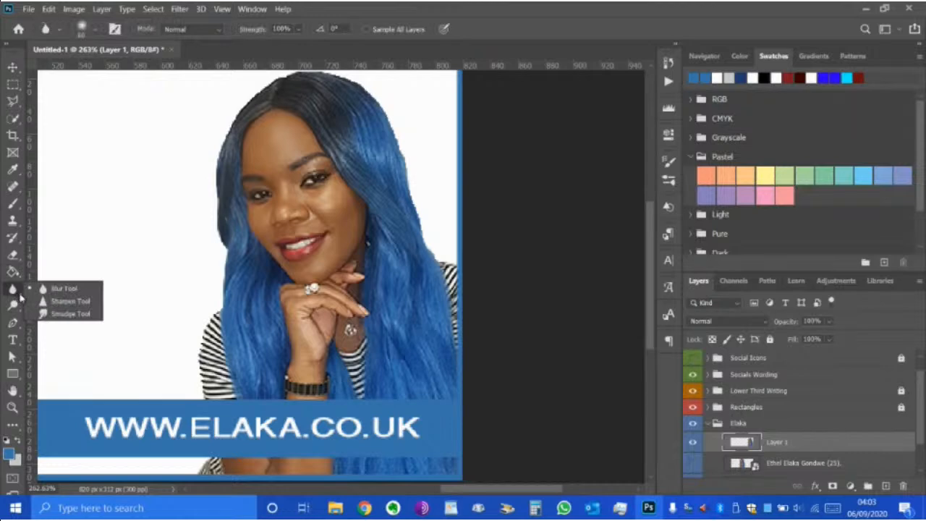
left_click(62, 288)
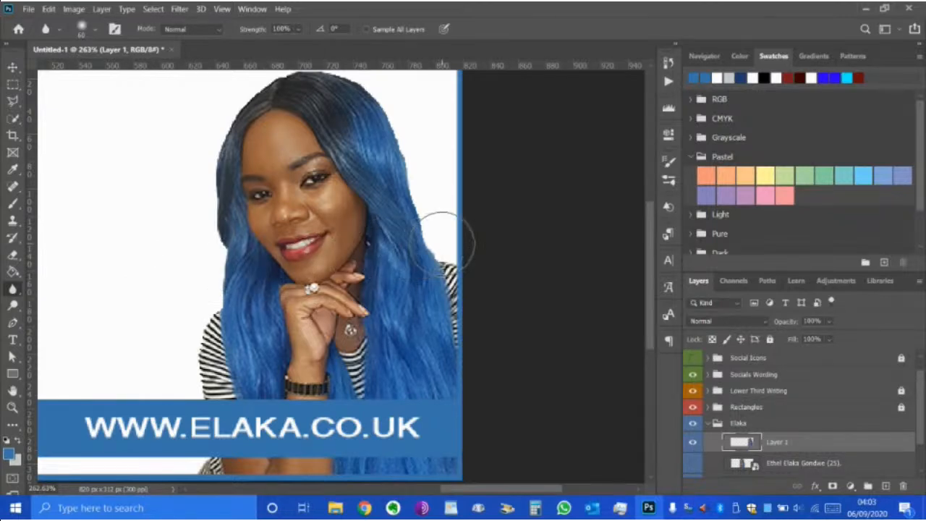
- Reduce the Blur brush size to 10 px and raise the brush's hardness
scroll(443, 242, "up", 3)
key("bracketleft")
key("bracketleft")
key("bracketleft")
key("bracketleft")
key("bracketleft")
key("bracketleft")
key("bracketleft")
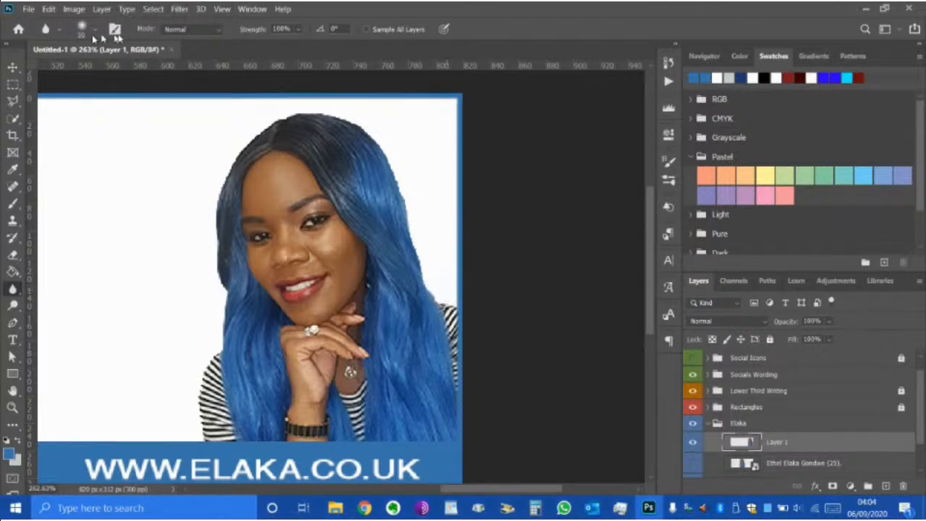
key("bracketleft")
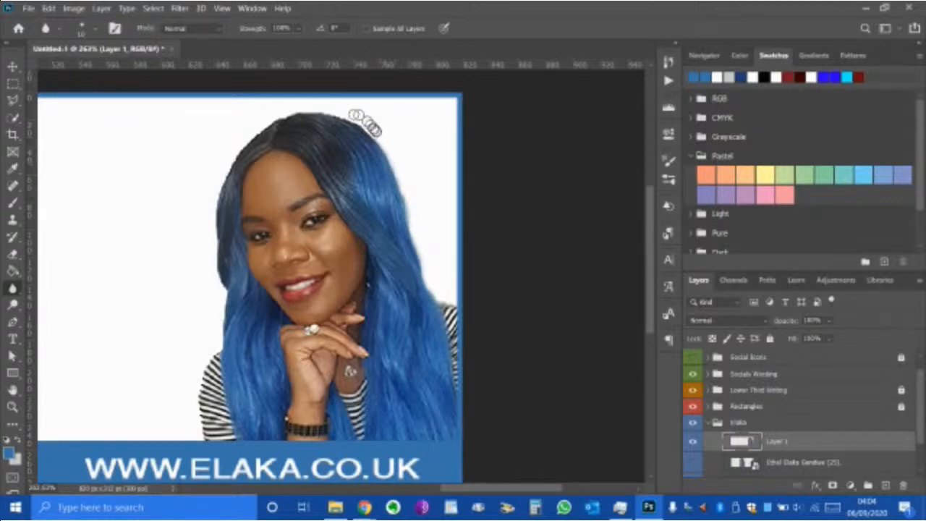
left_click(95, 30)
left_click_drag(102, 100, 157, 100)
left_click(367, 15)
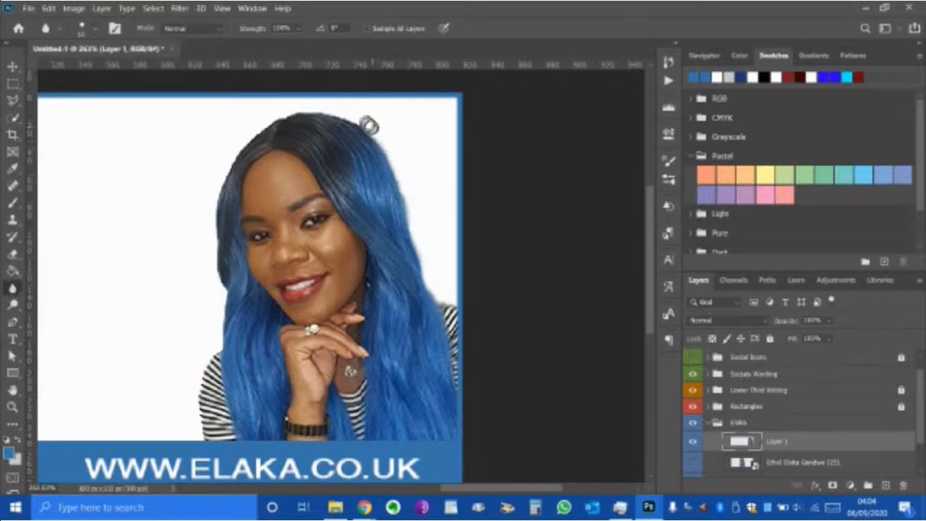
- Blur the jagged cut-out edge around the woman's hair and along her striped sleeve
mouse_move(350, 112)
left_mouse_down()
mouse_move(383, 139)
mouse_move(410, 198)
mouse_move(393, 147)
mouse_move(358, 118)
mouse_move(310, 106)
mouse_move(243, 140)
mouse_move(210, 214)
left_mouse_up()
mouse_move(246, 138)
left_mouse_down()
mouse_move(228, 162)
mouse_move(244, 134)
mouse_move(269, 120)
mouse_move(205, 167)
left_mouse_up()
scroll(200, 169, "down", 2)
mouse_move(221, 228)
left_mouse_down()
mouse_move(210, 151)
mouse_move(212, 193)
left_mouse_up()
scroll(209, 155, "up", 1)
scroll(209, 300, "down", 3)
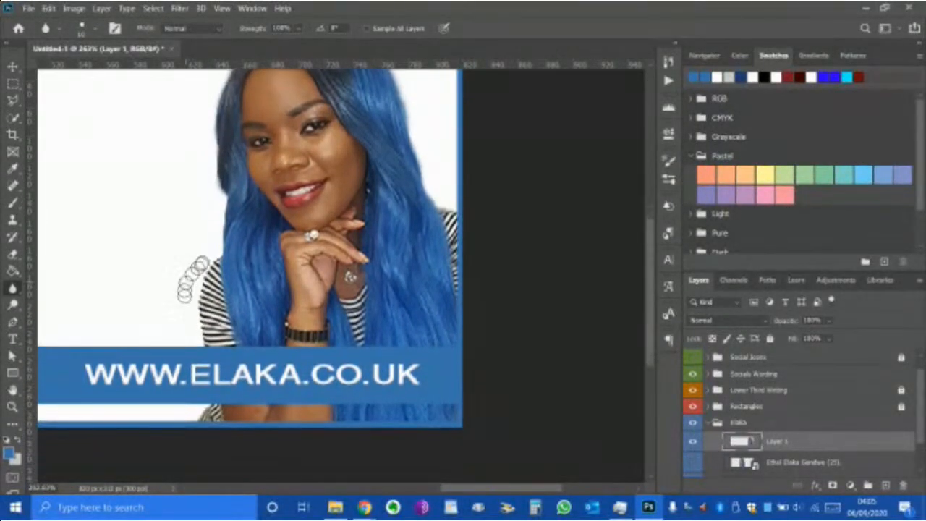
mouse_move(204, 260)
left_mouse_down()
mouse_move(192, 312)
mouse_move(216, 249)
mouse_move(190, 331)
mouse_move(199, 416)
left_mouse_up()
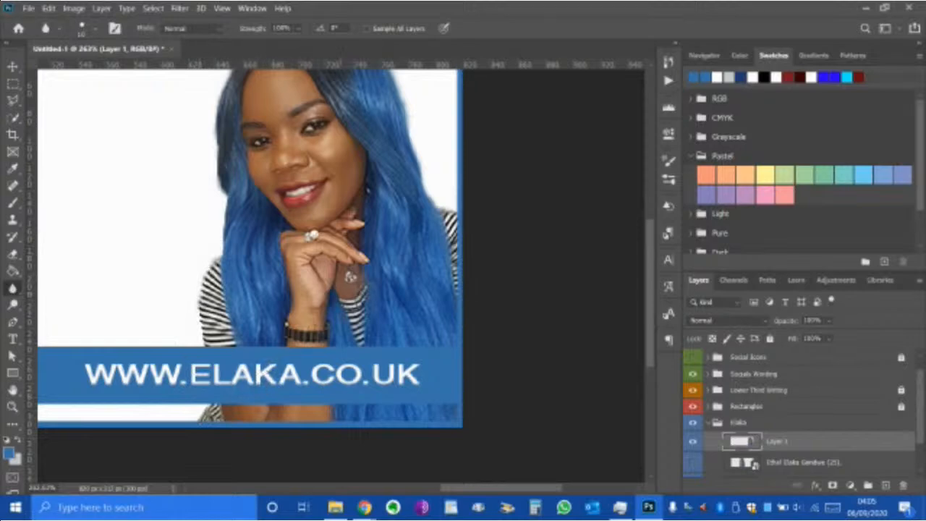
scroll(369, 269, "down", 2)
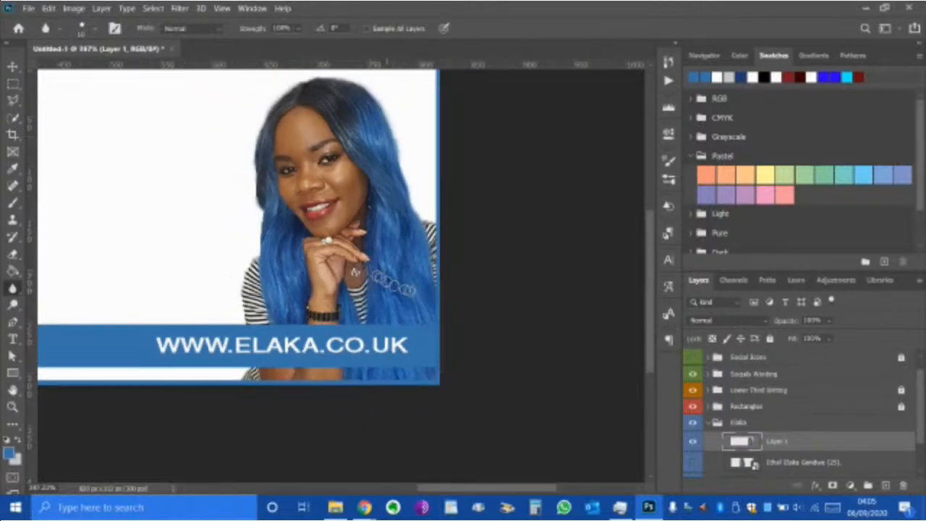
scroll(405, 278, "down", 1)
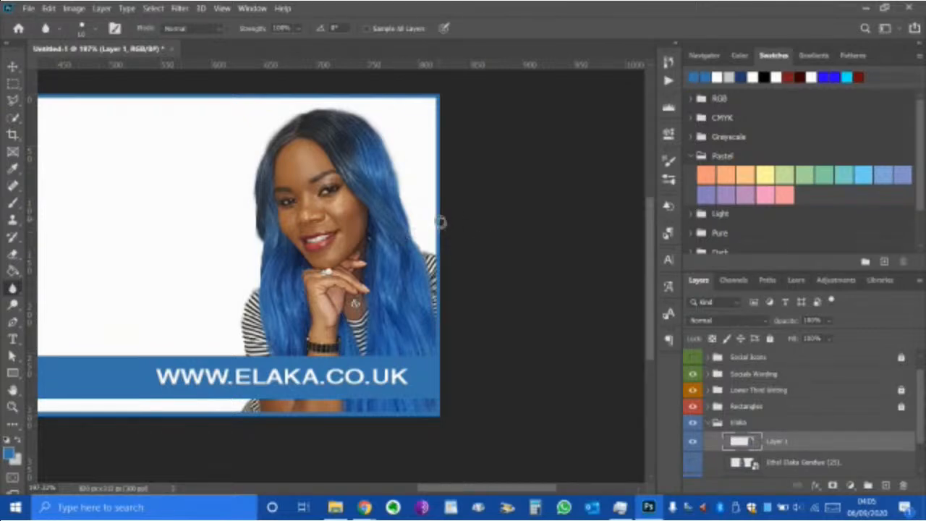
scroll(289, 261, "down", 2)
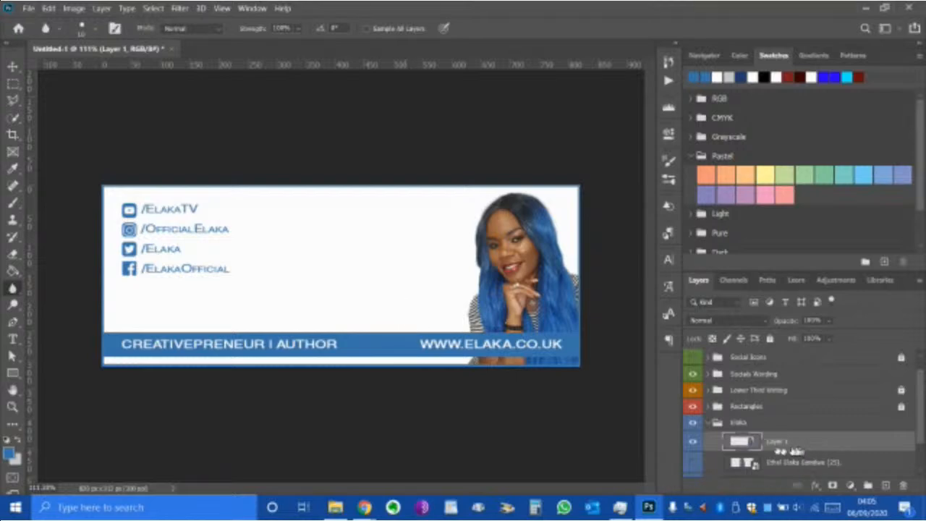
- Duplicate the portrait's Layer 1 beneath the original, hide the copy and keep Layer 1 selected
left_click_drag(778, 451, 777, 454)
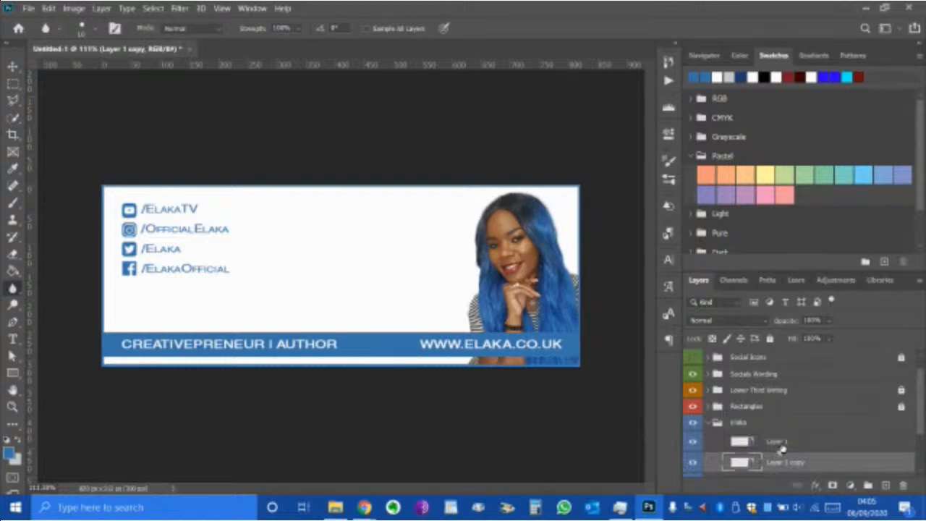
left_click(782, 448)
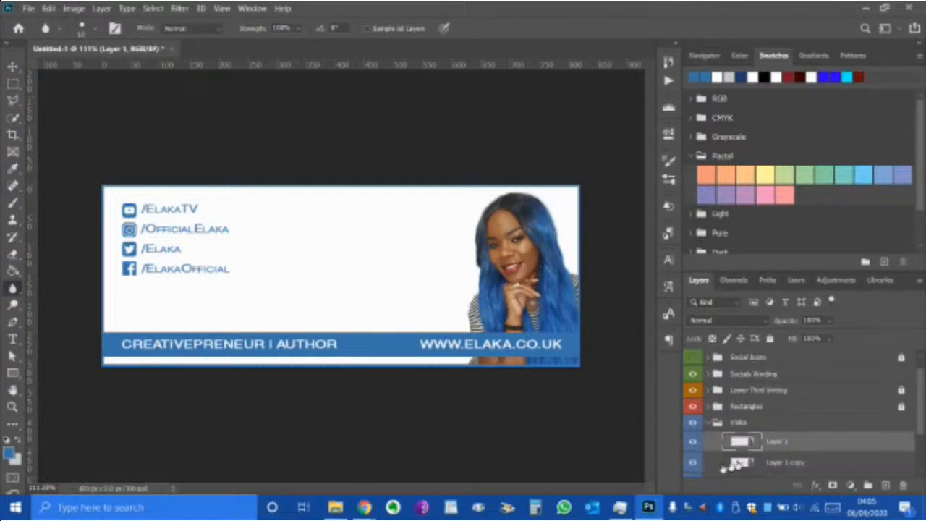
left_click(694, 463)
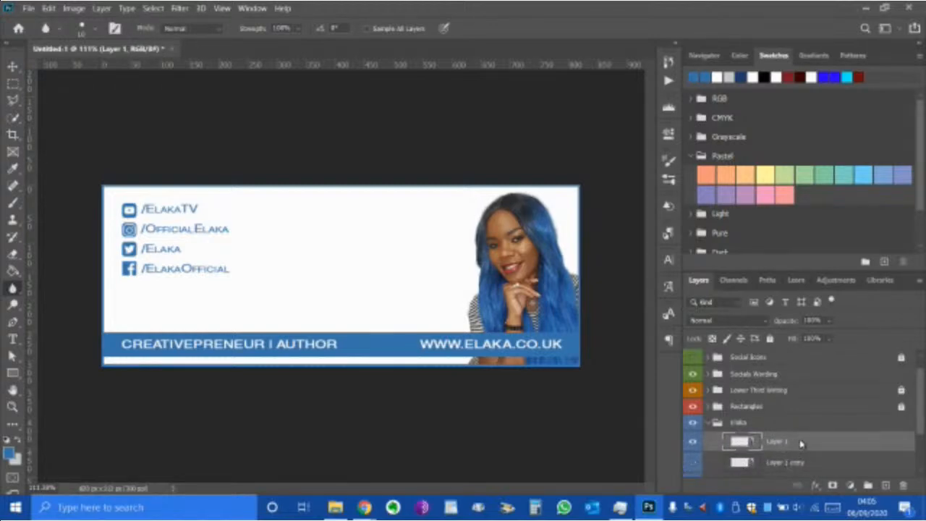
right_click(801, 444)
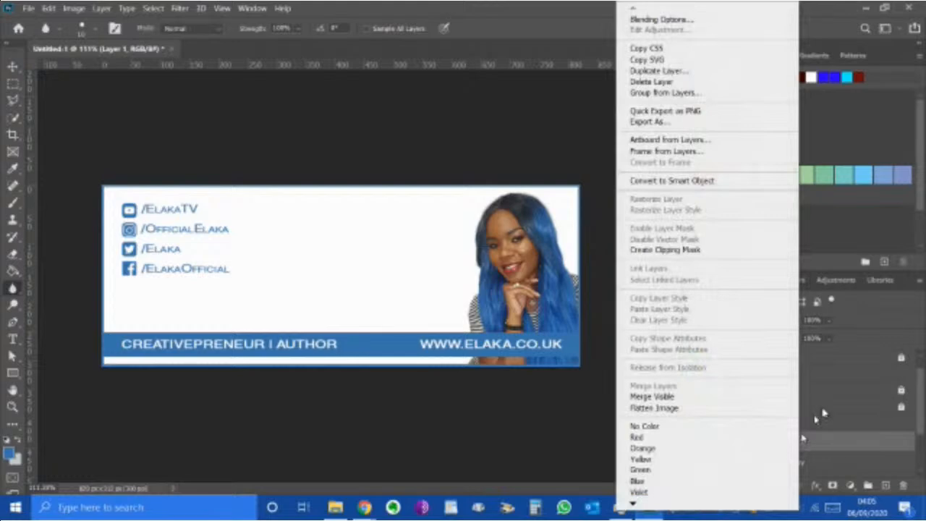
left_click(696, 20)
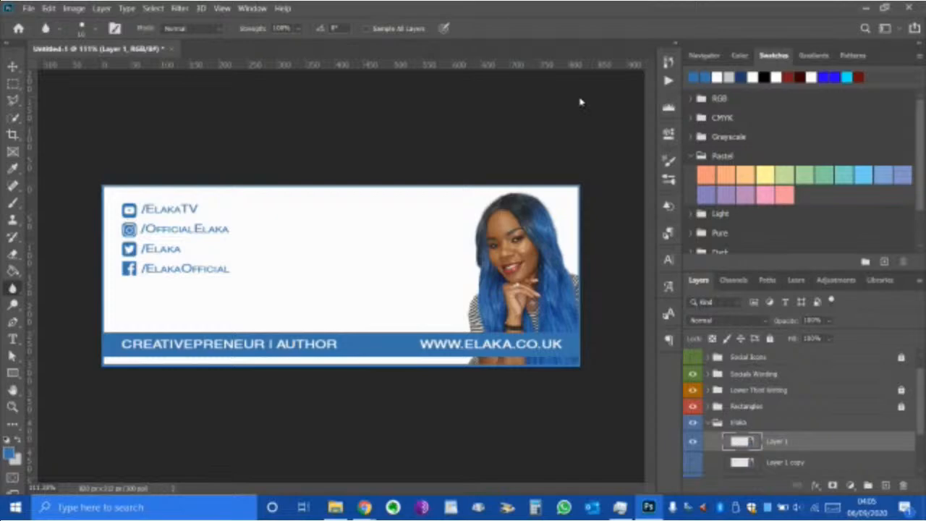
left_click_drag(600, 178, 528, 61)
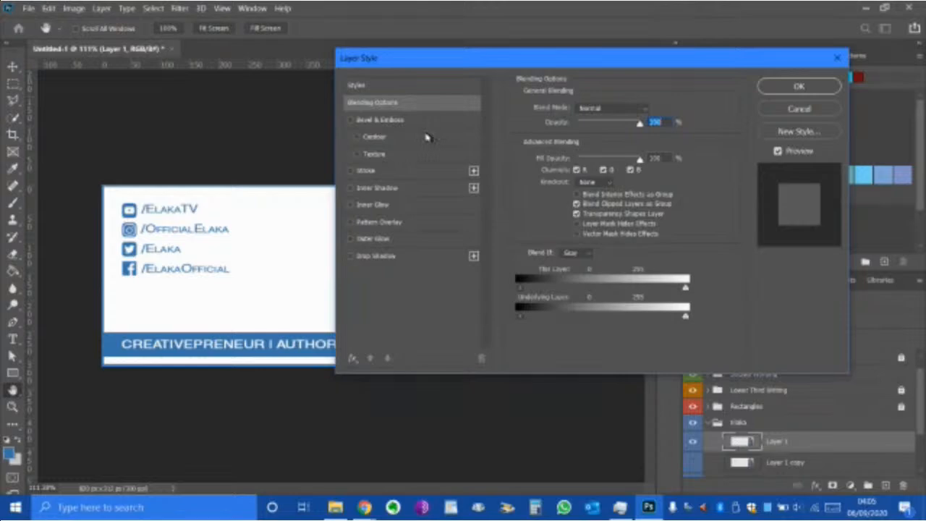
left_click(399, 176)
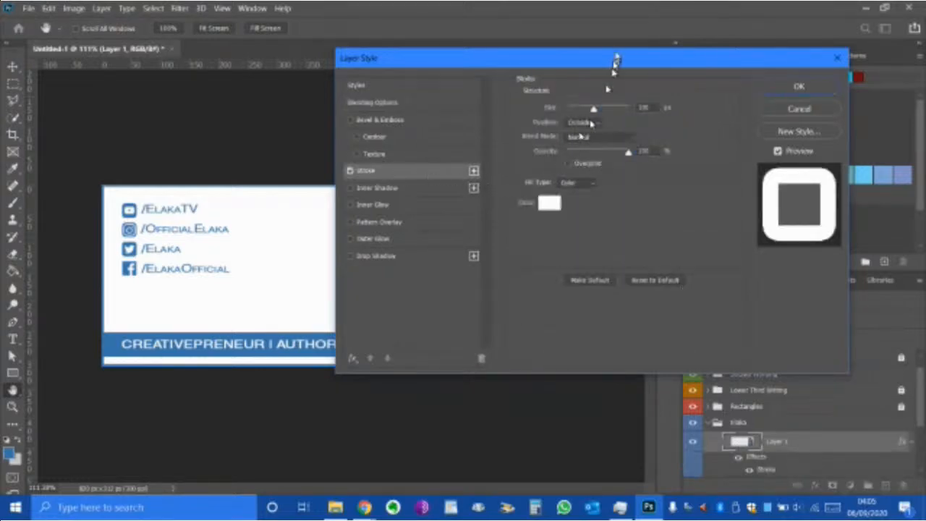
left_click_drag(606, 52, 172, 106)
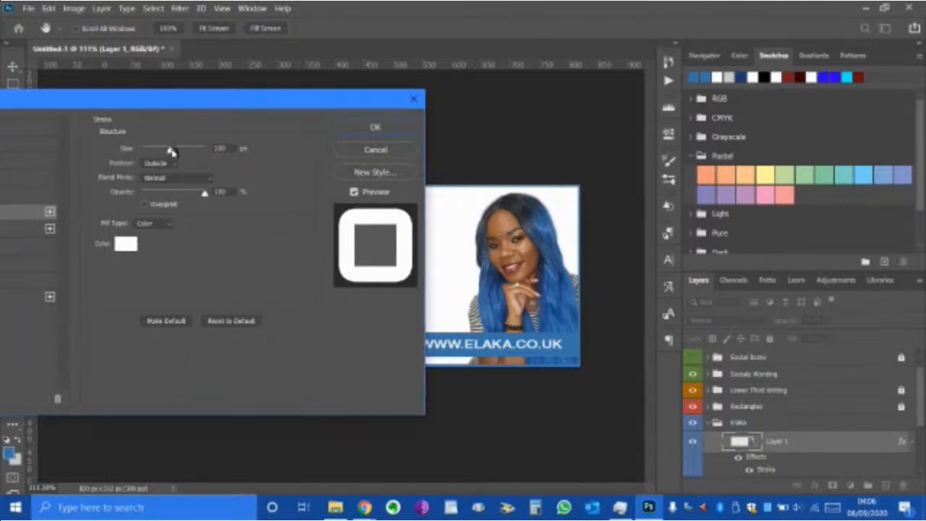
mouse_move(170, 151)
left_mouse_down()
mouse_move(161, 155)
mouse_move(186, 152)
mouse_move(160, 150)
left_mouse_up()
mouse_move(182, 104)
left_mouse_down()
mouse_move(369, 79)
mouse_move(327, 139)
mouse_move(329, 316)
mouse_move(345, 231)
mouse_move(348, 272)
left_mouse_up()
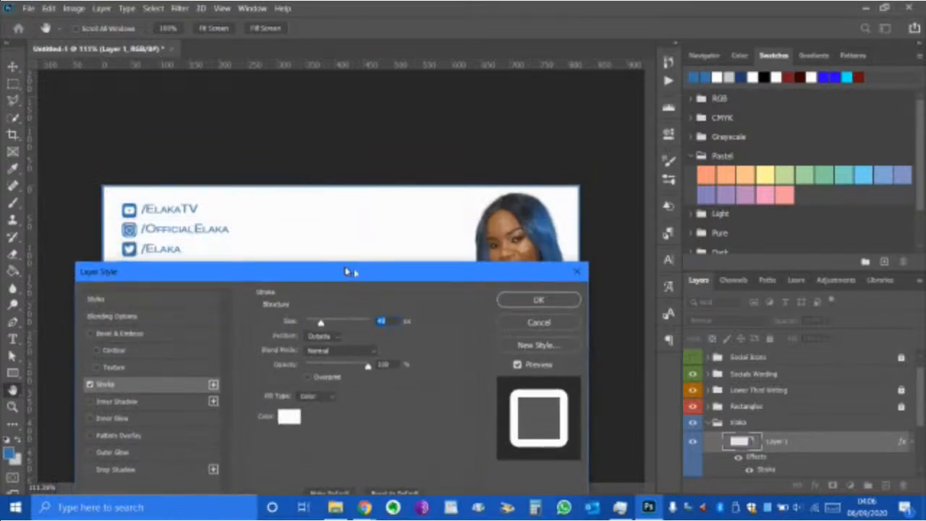
left_click(534, 323)
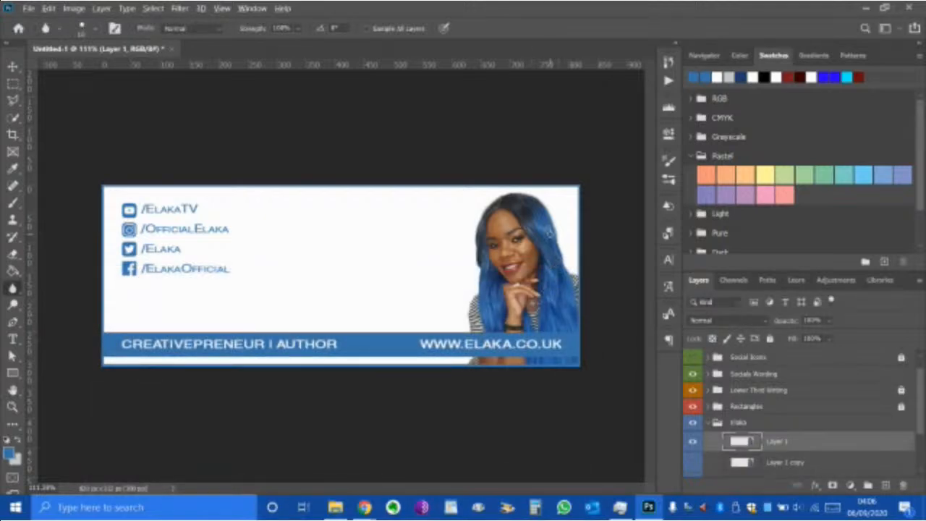
- Erase the leftover fringe along the portrait's hair and striped shoulders on Layer 1, finishing with the Move tool active
scroll(550, 234, "up", 2)
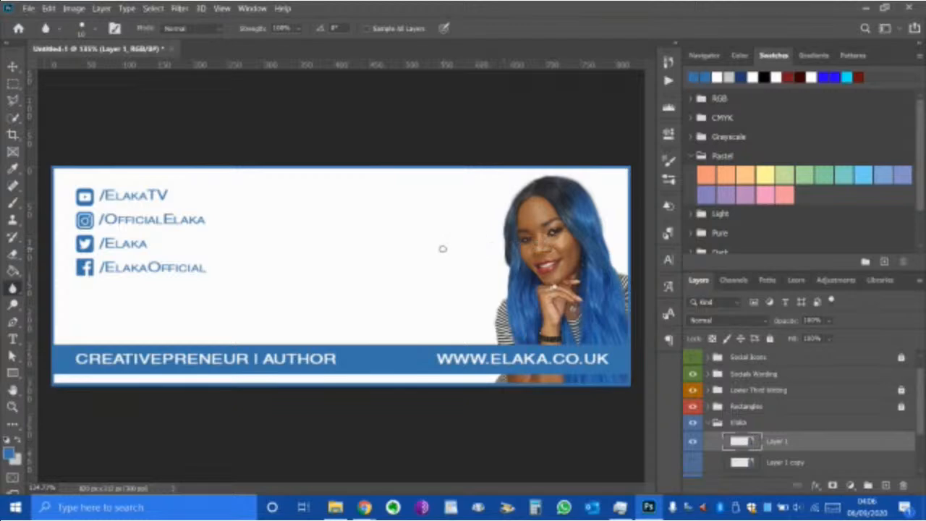
scroll(442, 250, "down", 2)
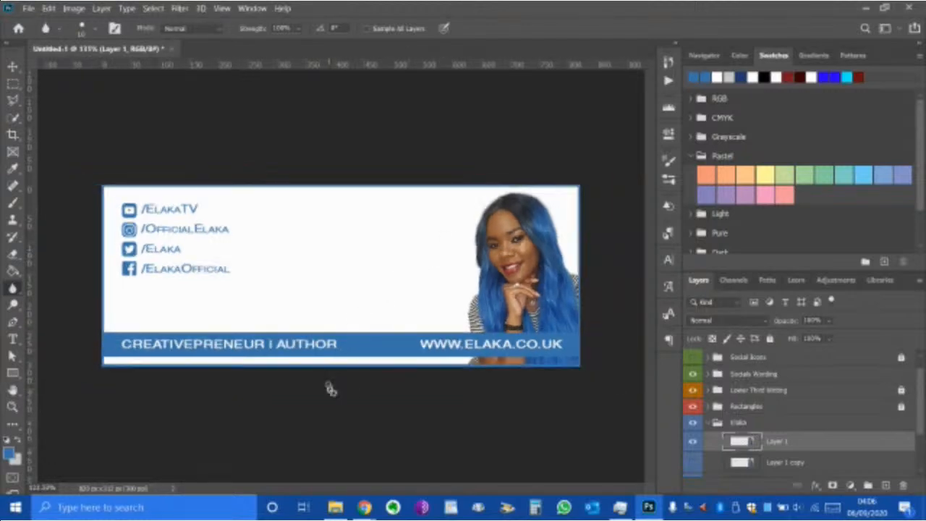
left_click(13, 255)
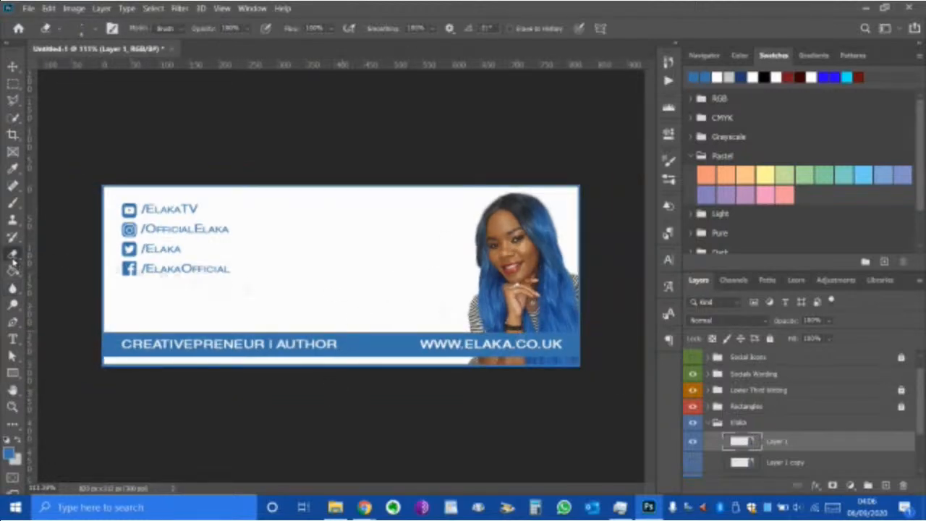
scroll(591, 215, "up", 5)
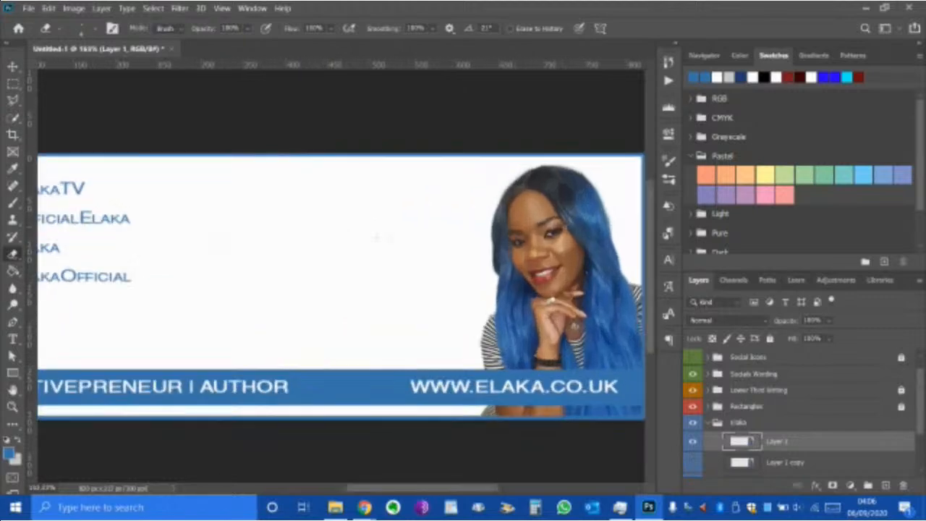
scroll(591, 214, "up", 2)
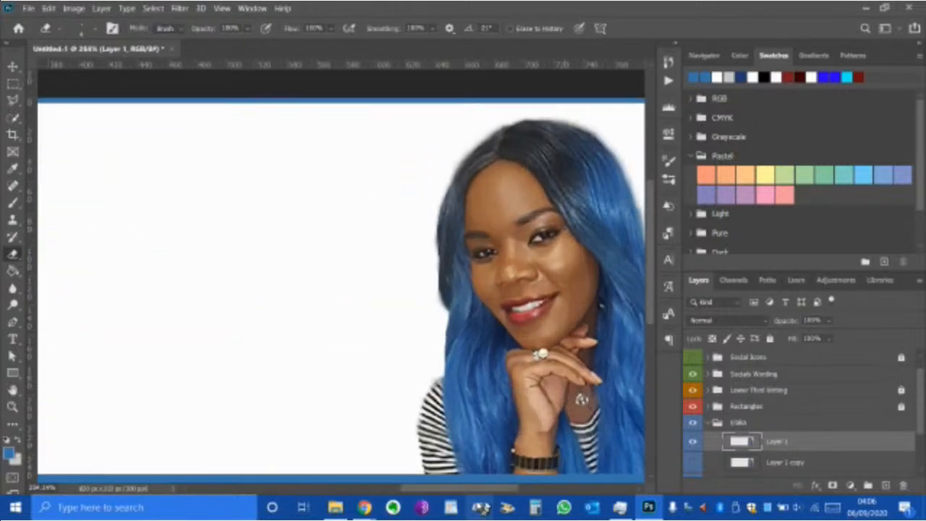
left_click_drag(476, 492, 509, 492)
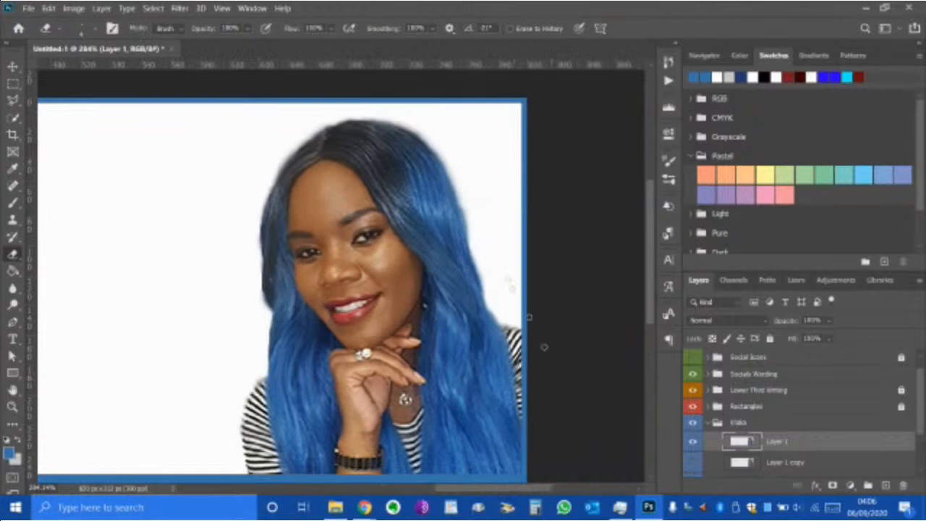
scroll(463, 210, "up", 3)
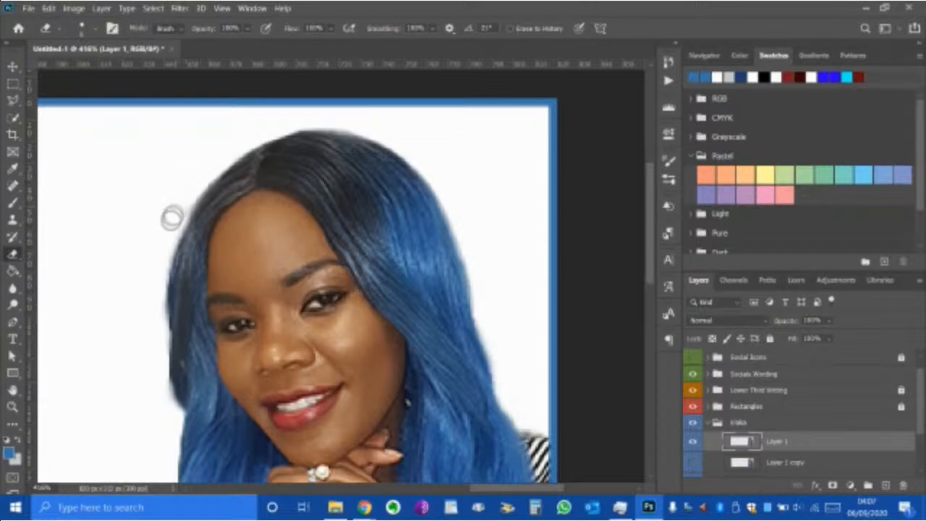
scroll(165, 251, "down", 2)
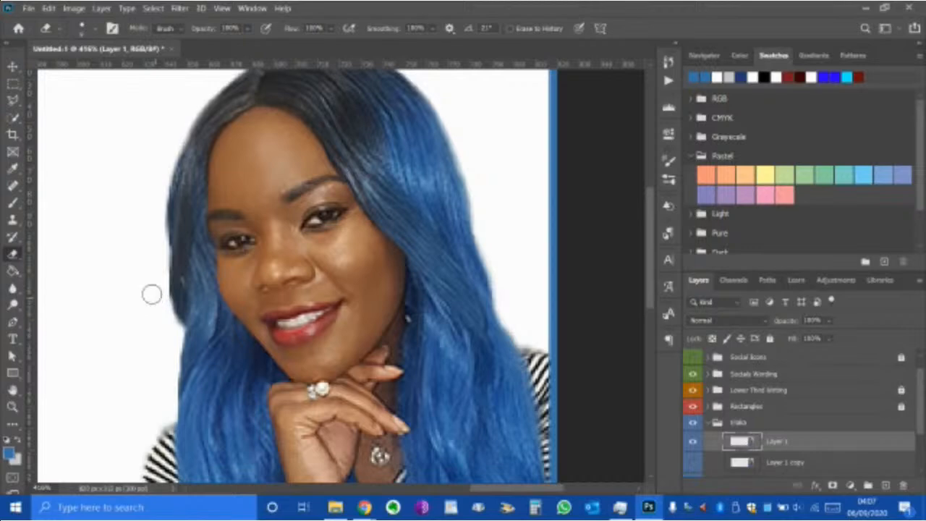
scroll(243, 281, "down", 2)
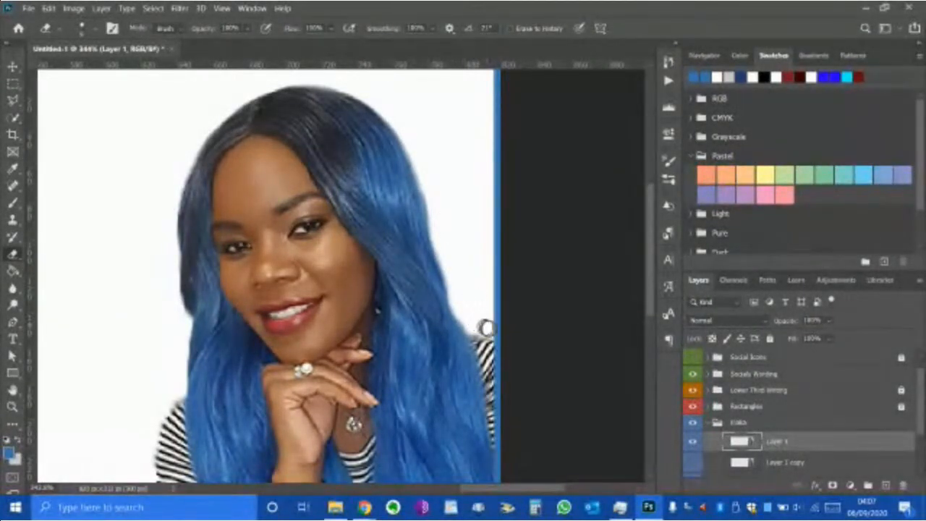
scroll(412, 123, "up", 2)
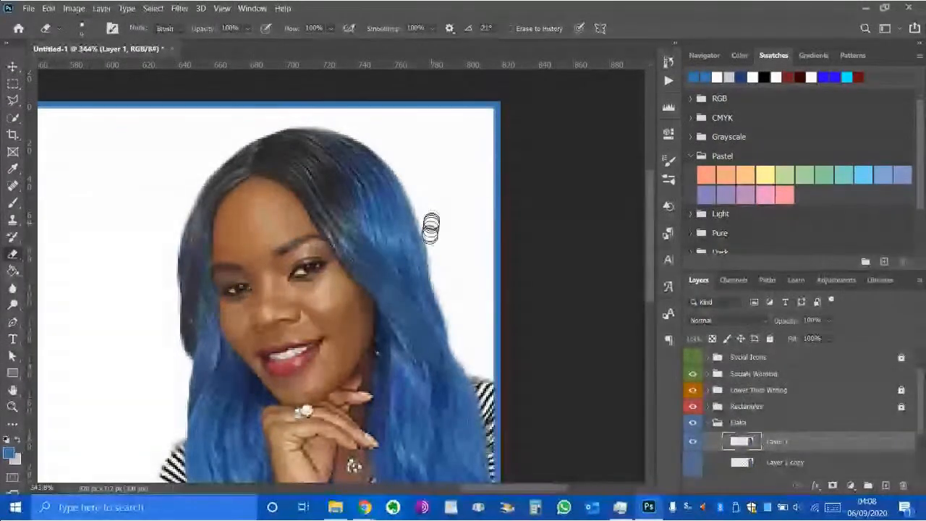
scroll(420, 269, "down", 5)
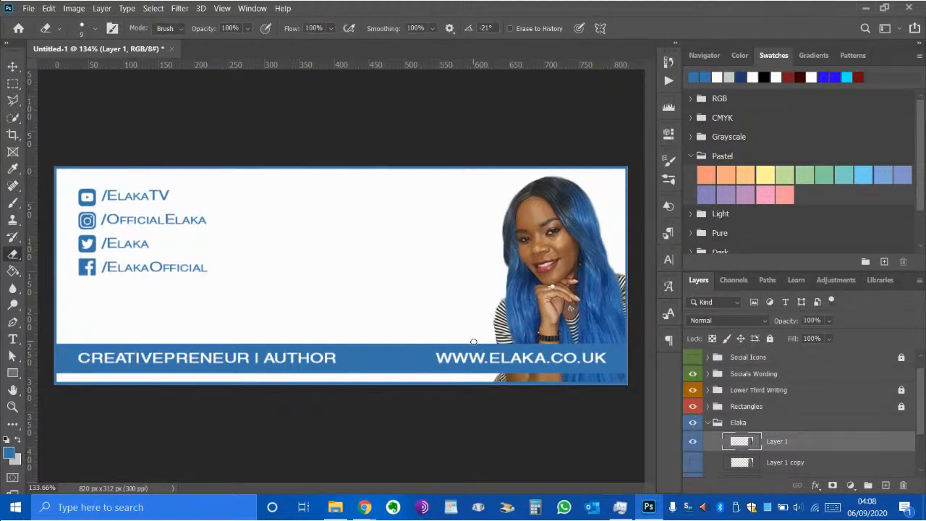
left_click(11, 66)
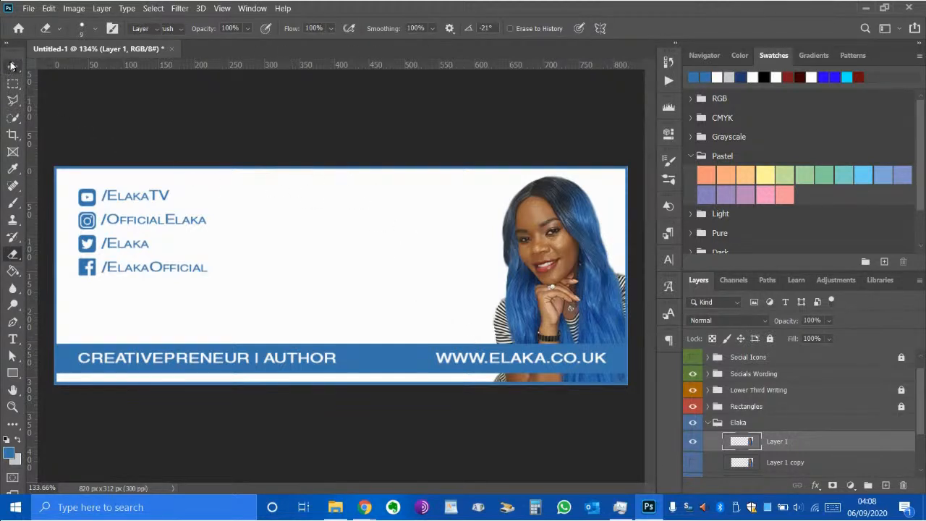
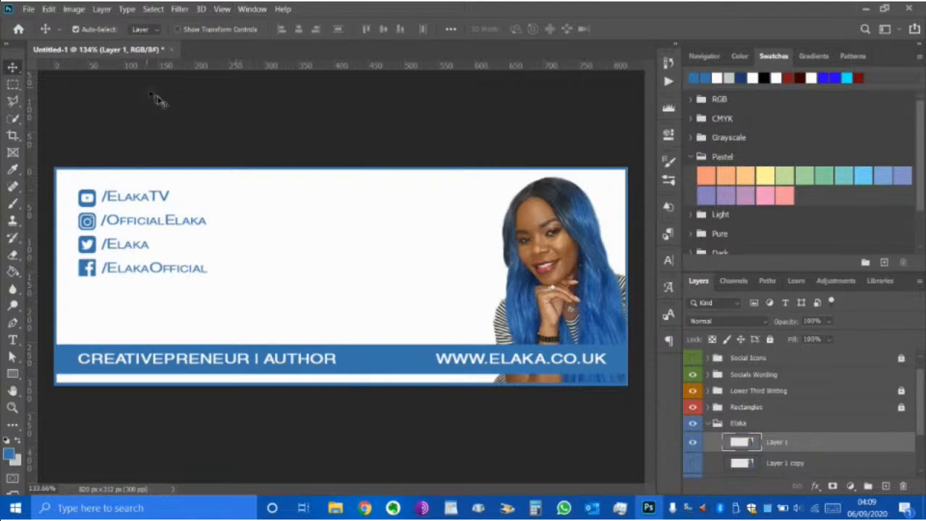
- Start saving the banner under a new name in the Social Media Icons folder under TOSHIBA EXT, E L A K A, Art Work
left_click(29, 9)
left_click(62, 148)
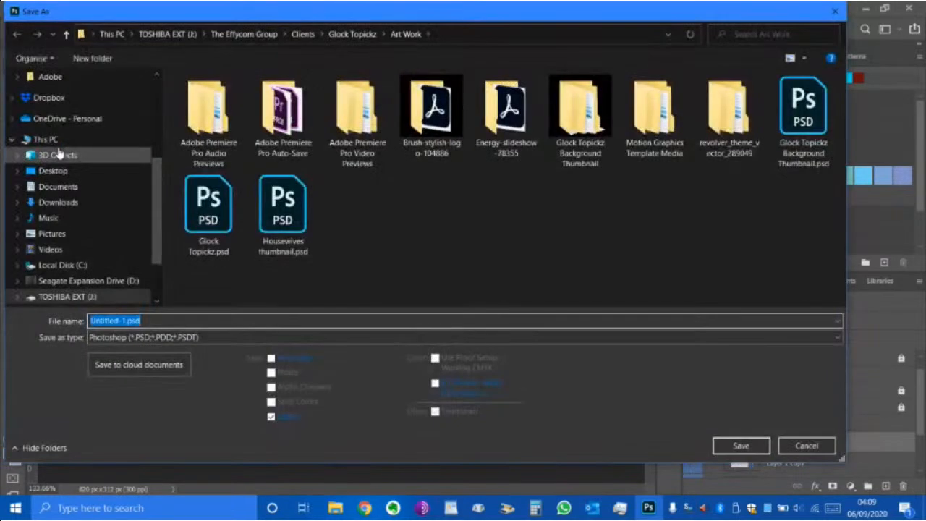
scroll(149, 130, "up", 3)
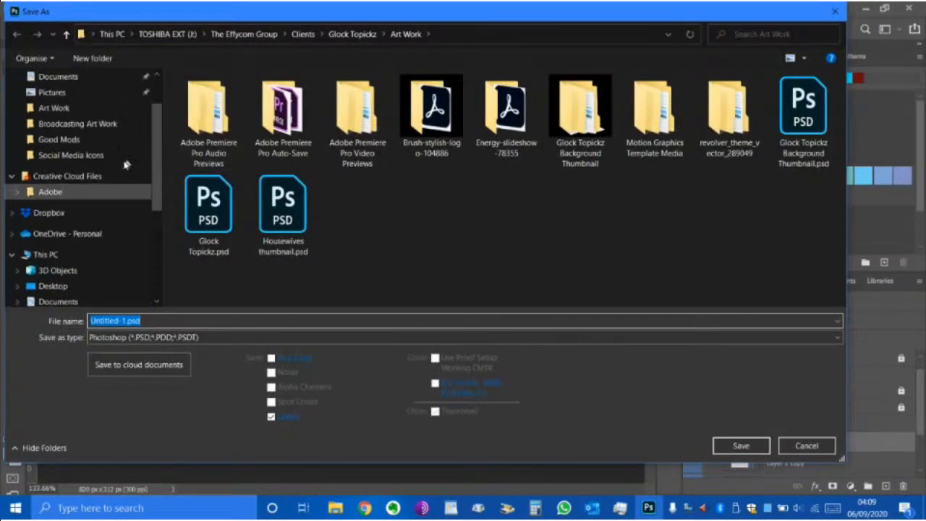
left_click(174, 34)
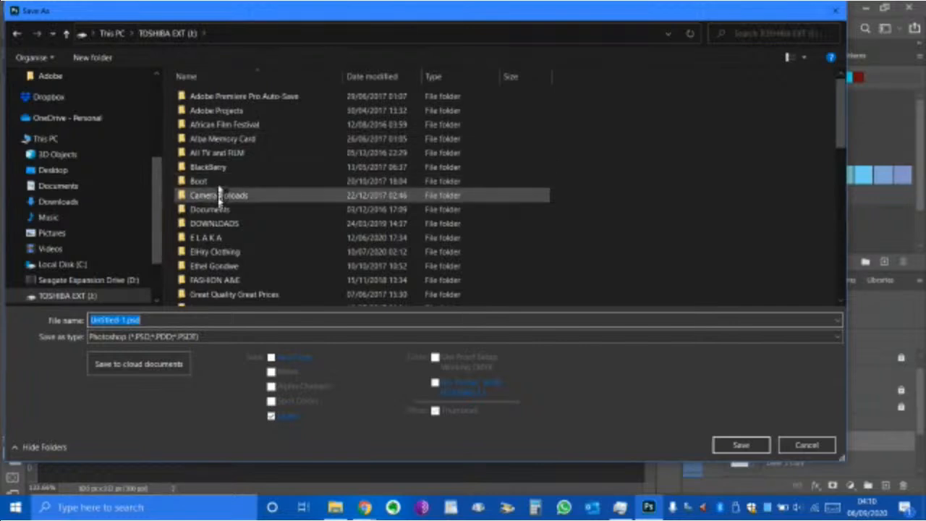
double_click(218, 241)
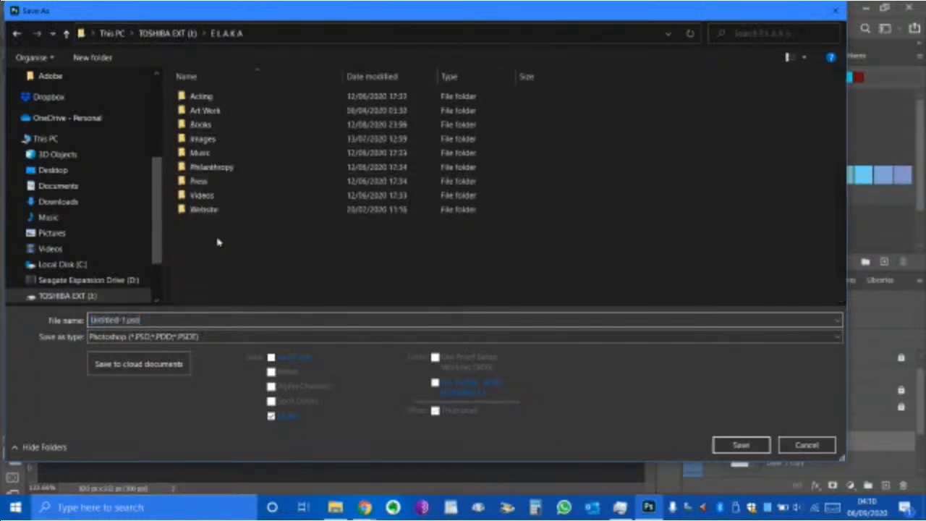
double_click(199, 111)
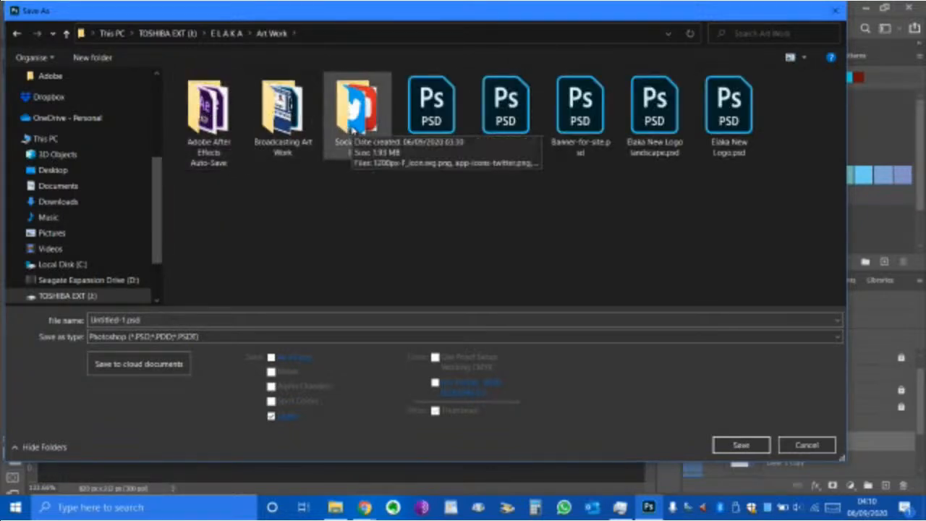
double_click(352, 120)
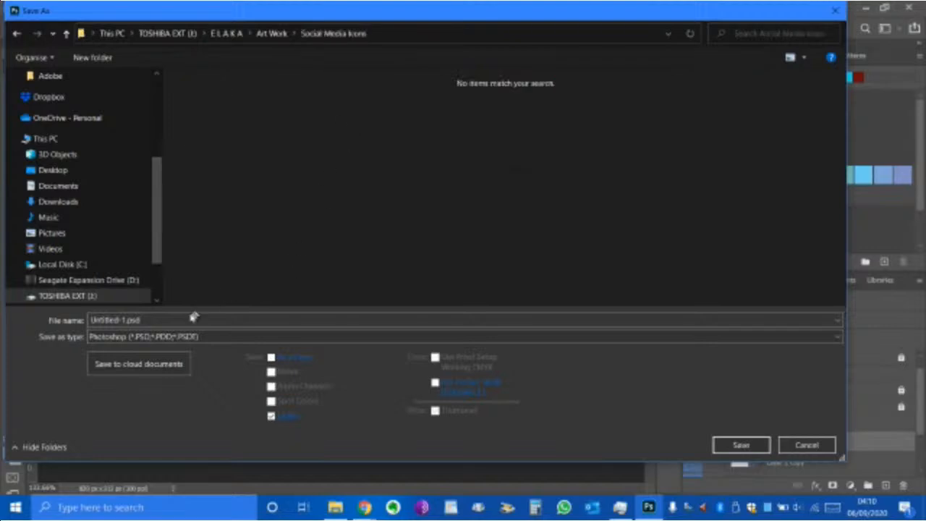
- Save the banner as a Photoshop file named "Facboook Cover Art" with Maximize Compatibility on
type("facebook")
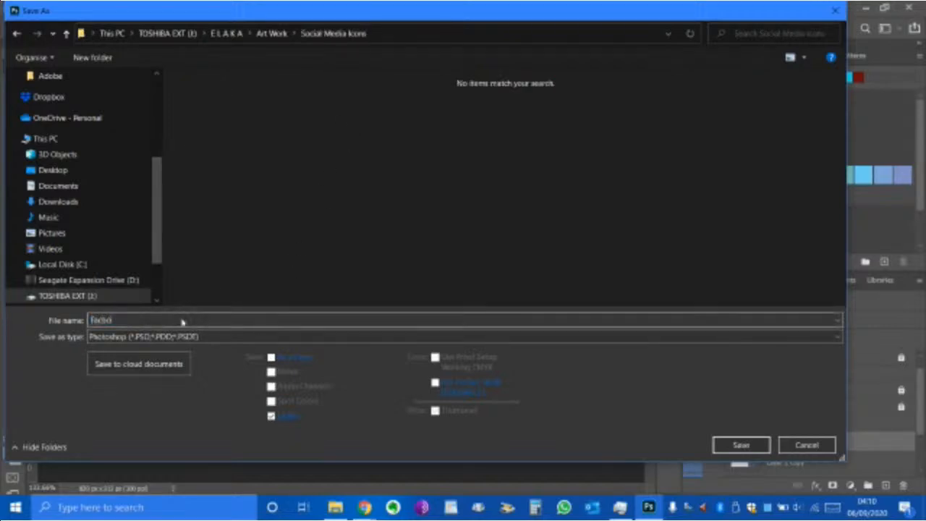
type(" Cover Art")
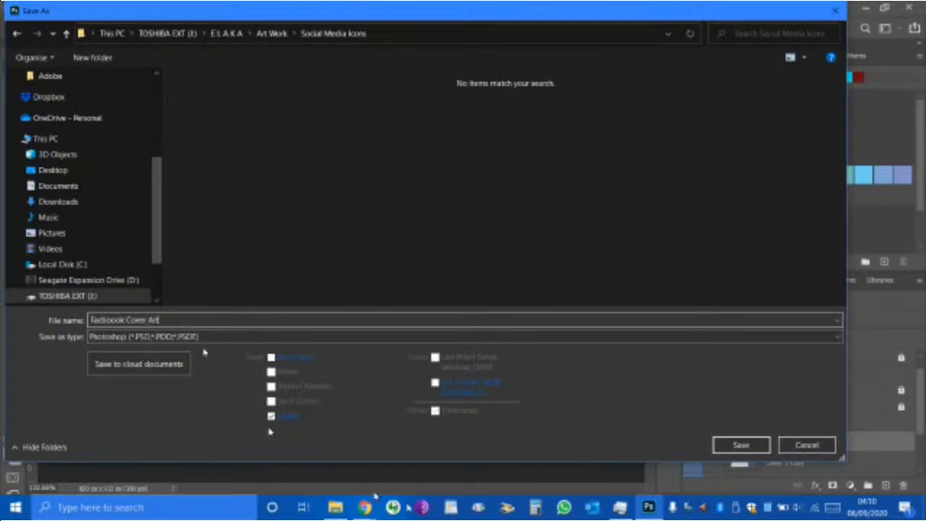
left_click(739, 443)
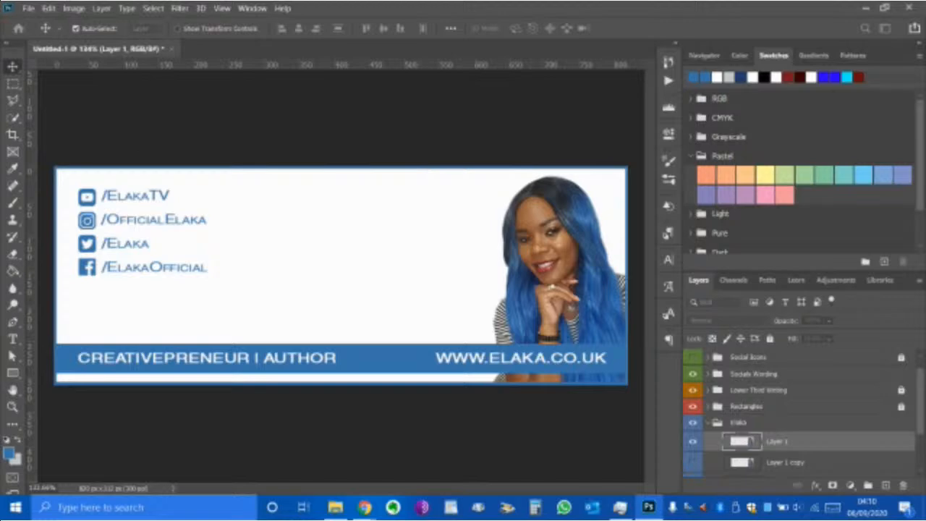
left_click_drag(0, 161, 401, 188)
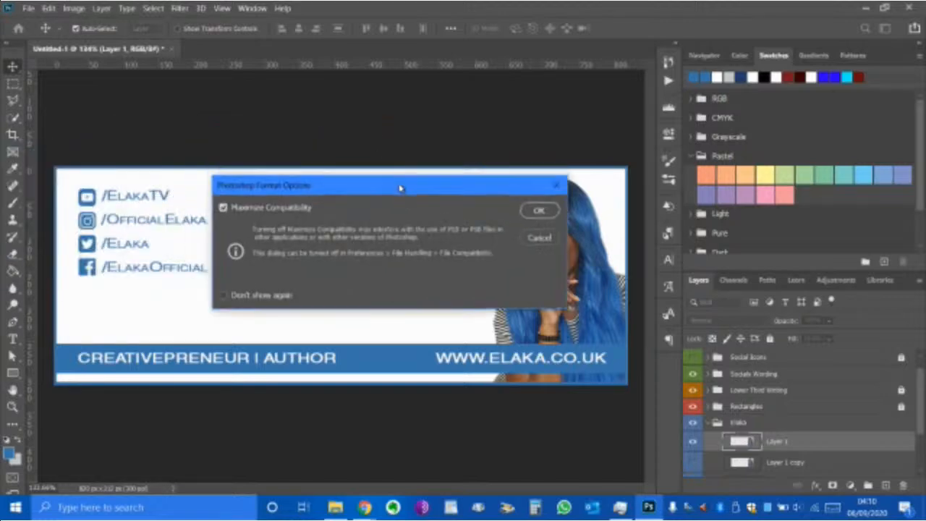
left_click(539, 210)
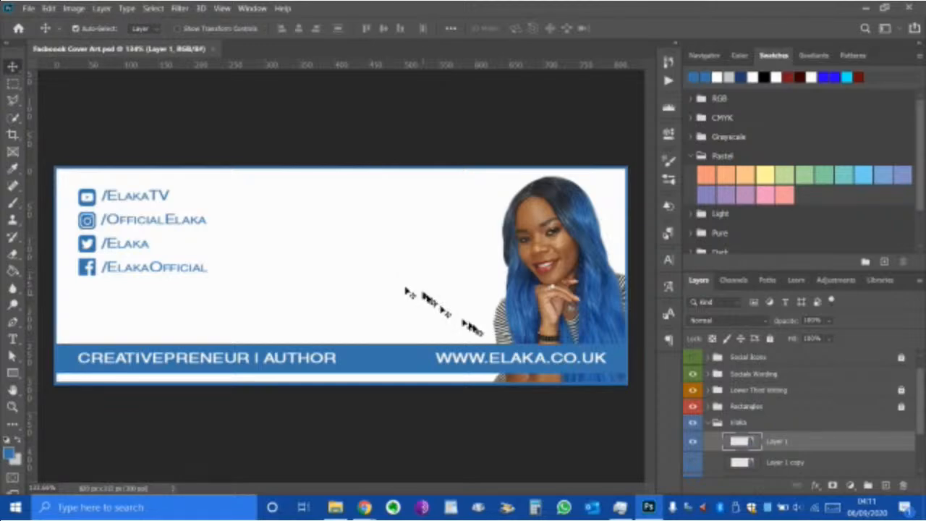
- Collapse the Elaka layer group and export the banner with Save for Web as a JPEG into Art Work's Social Media Icons folder
left_click(710, 423)
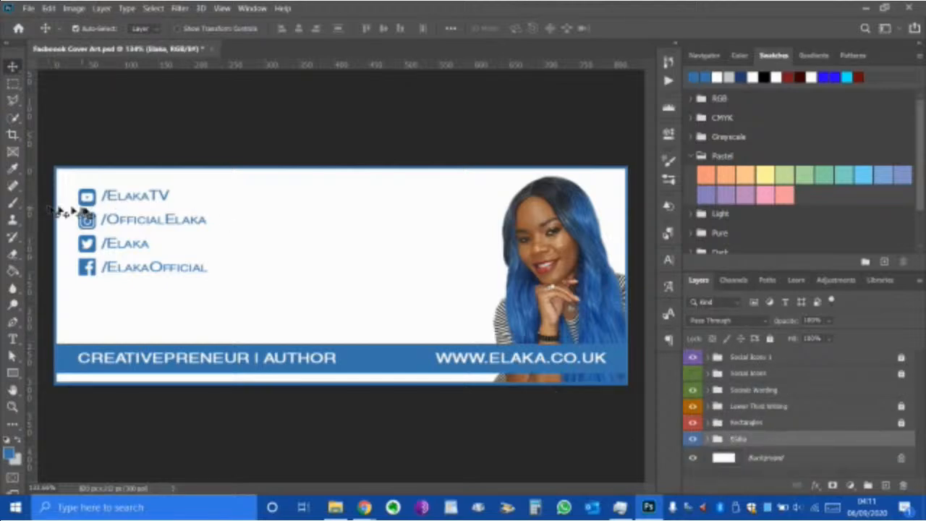
left_click(30, 10)
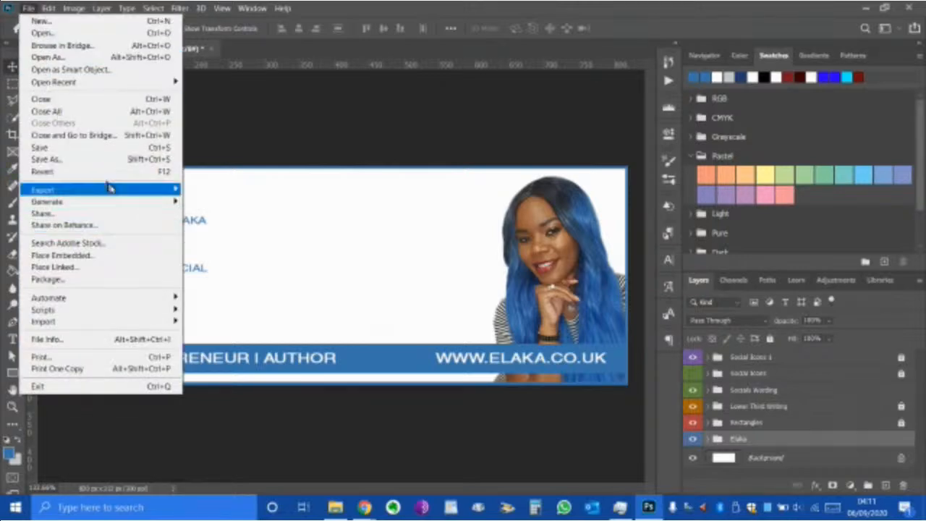
mouse_move(114, 190)
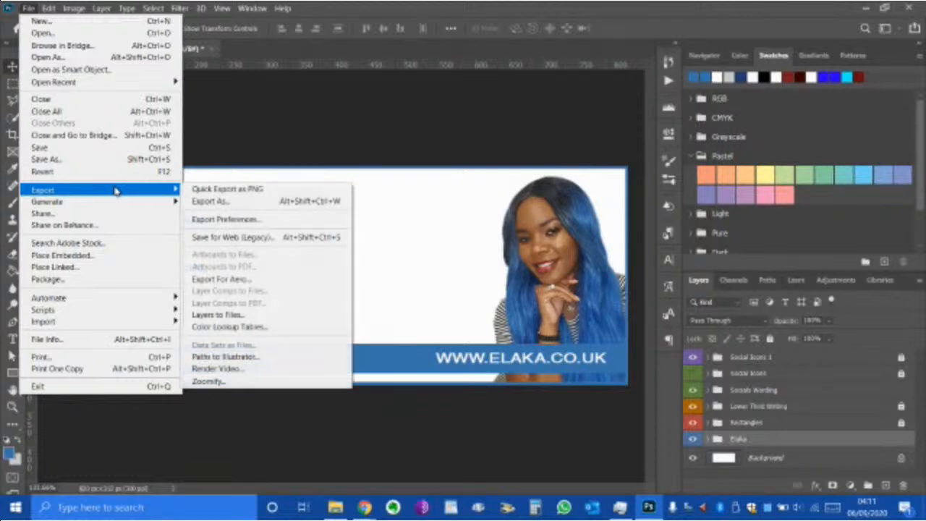
left_click(237, 239)
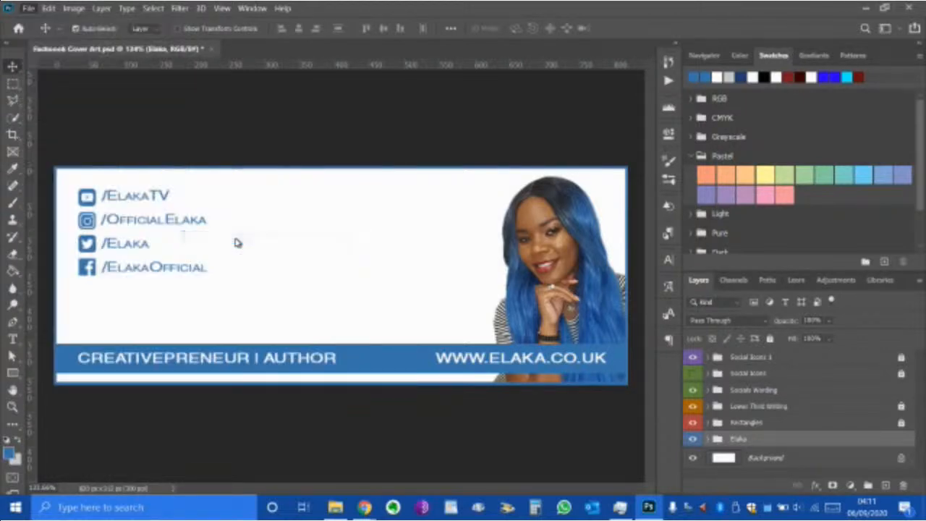
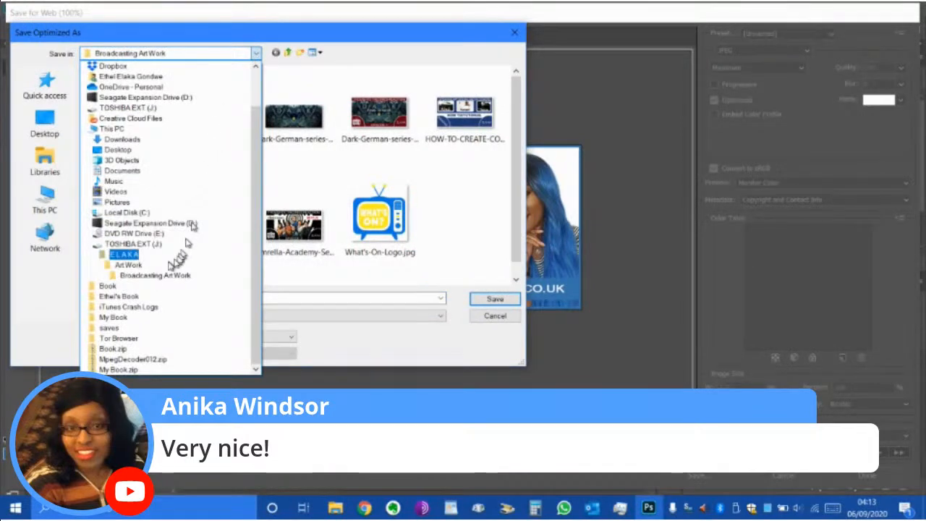
left_click(130, 266)
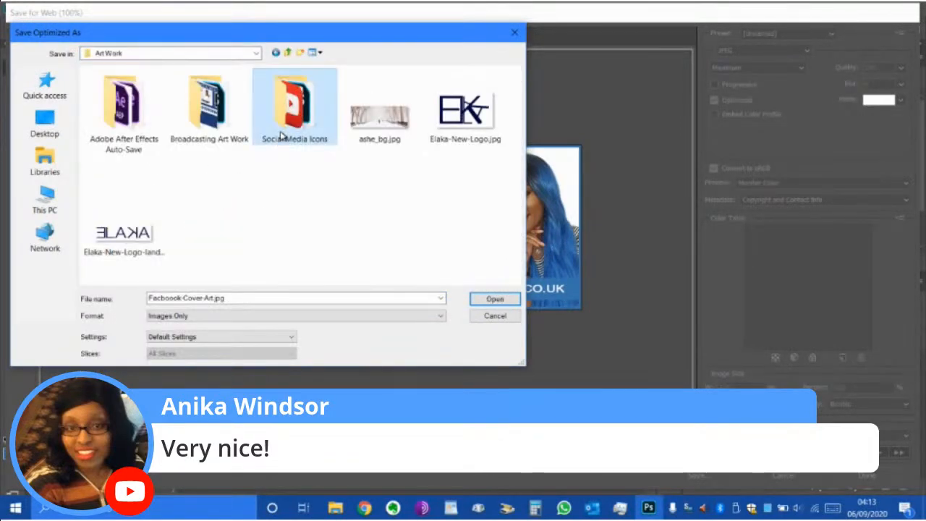
double_click(281, 141)
left_click(491, 300)
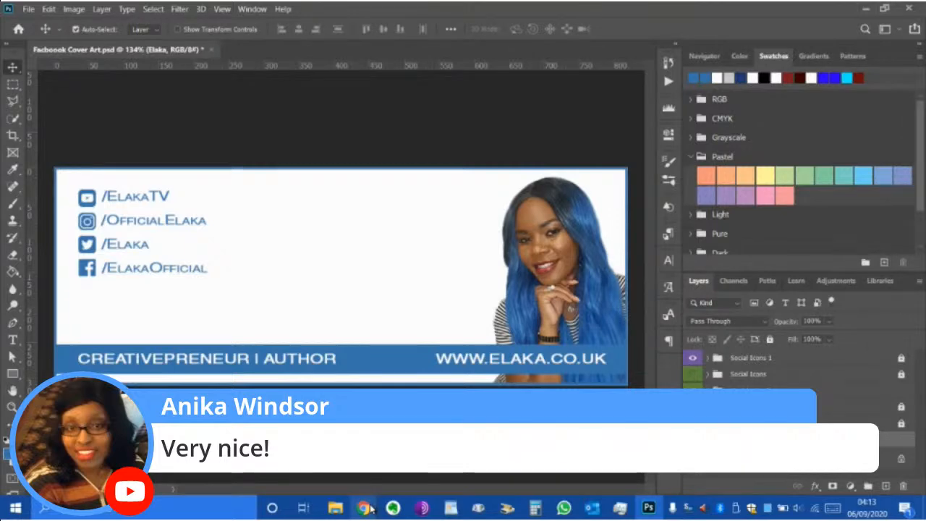
- Switch to the Elaka Facebook page in Chrome, request the page-management view and dismiss the downloads bar
mouse_move(369, 509)
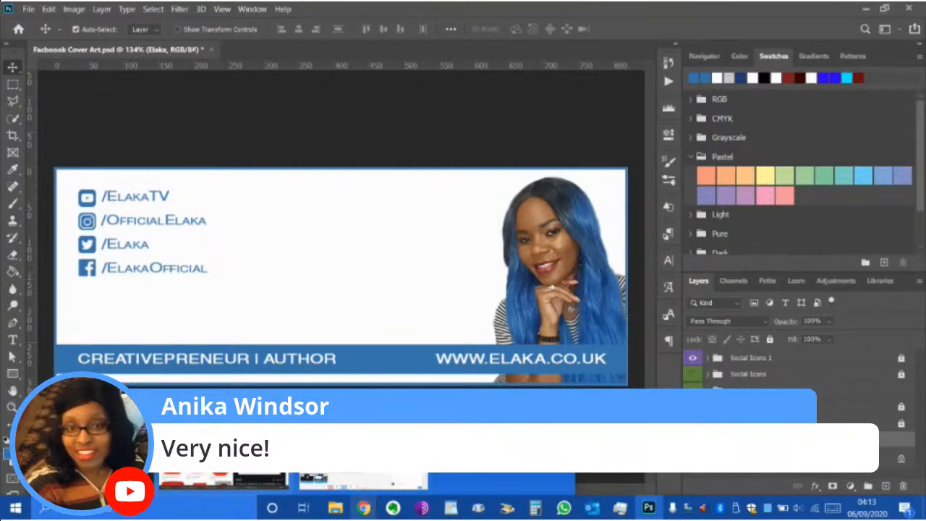
left_click(224, 463)
left_click(246, 15)
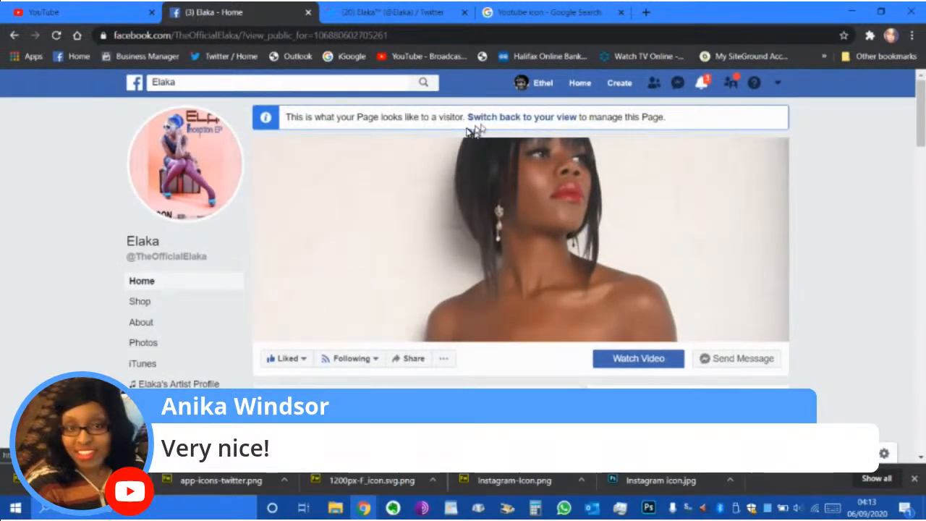
left_click(527, 117)
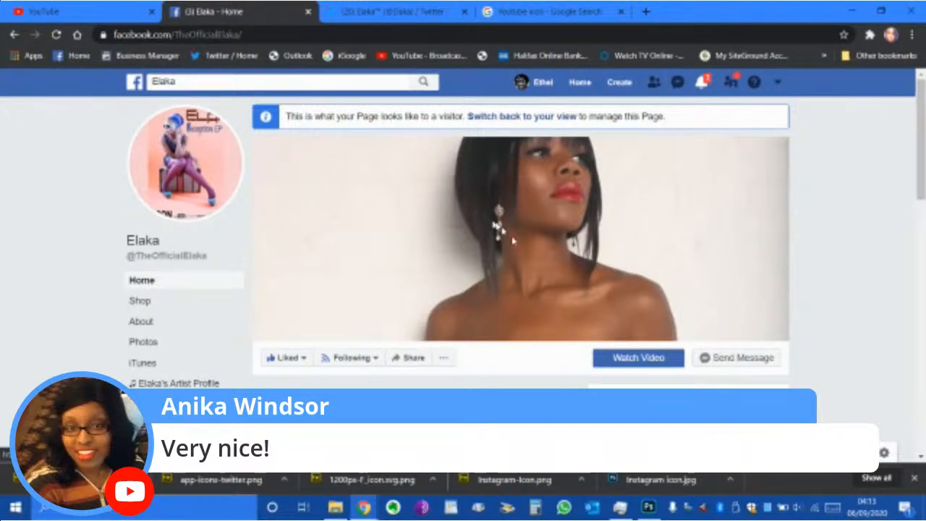
left_click(916, 479)
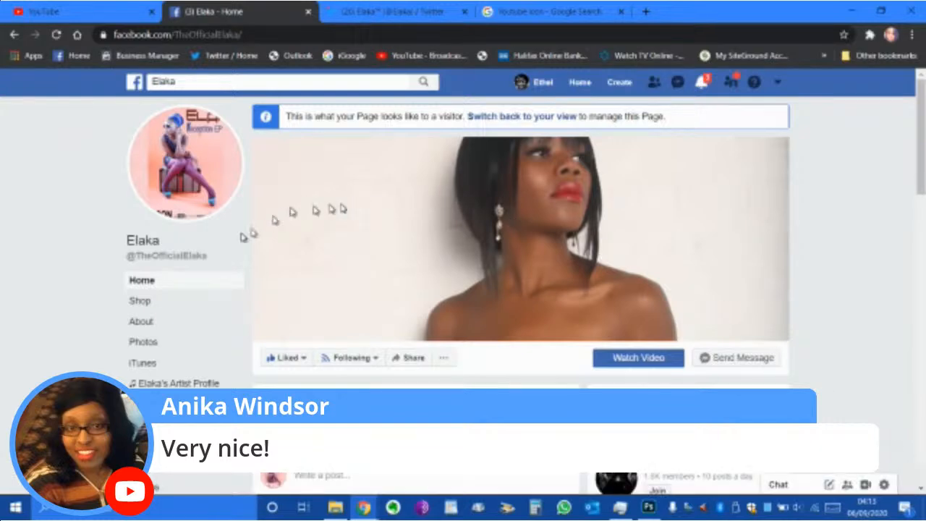
- Switch to Photoshop and add "The" to the banner's Facebook handle so it reads "/TheElakaOfficial"
left_click(509, 120)
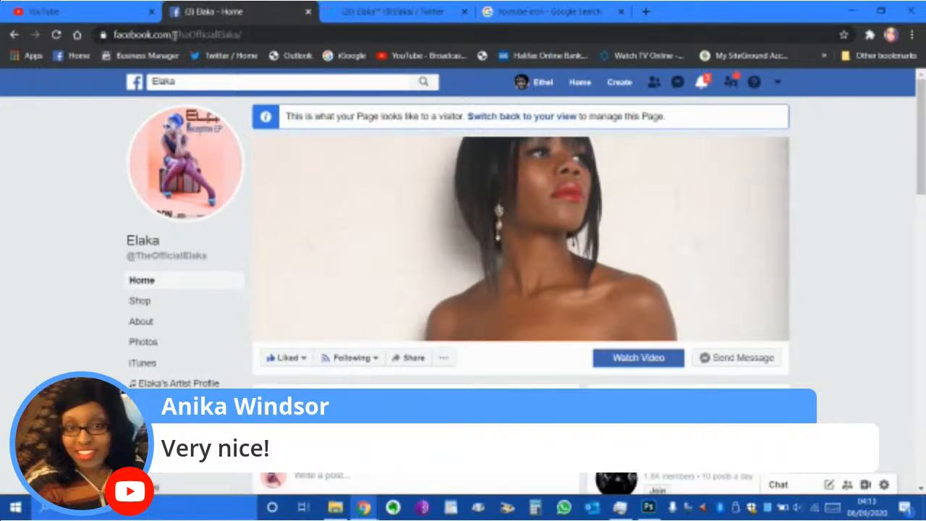
left_click(649, 507)
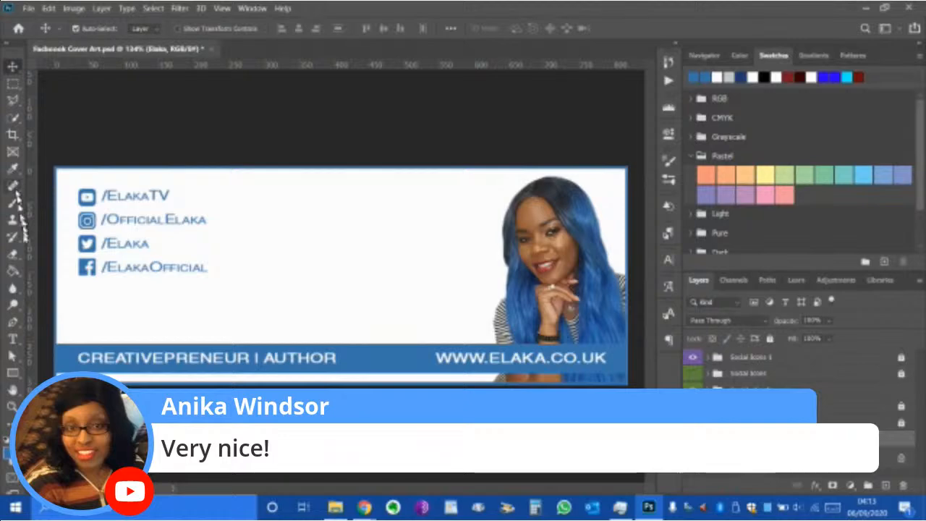
left_click(16, 341)
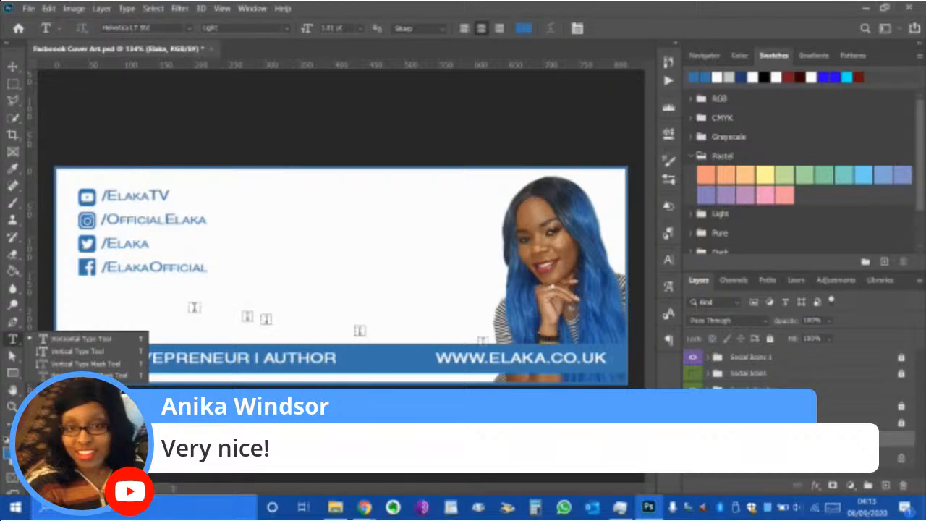
left_click(109, 267)
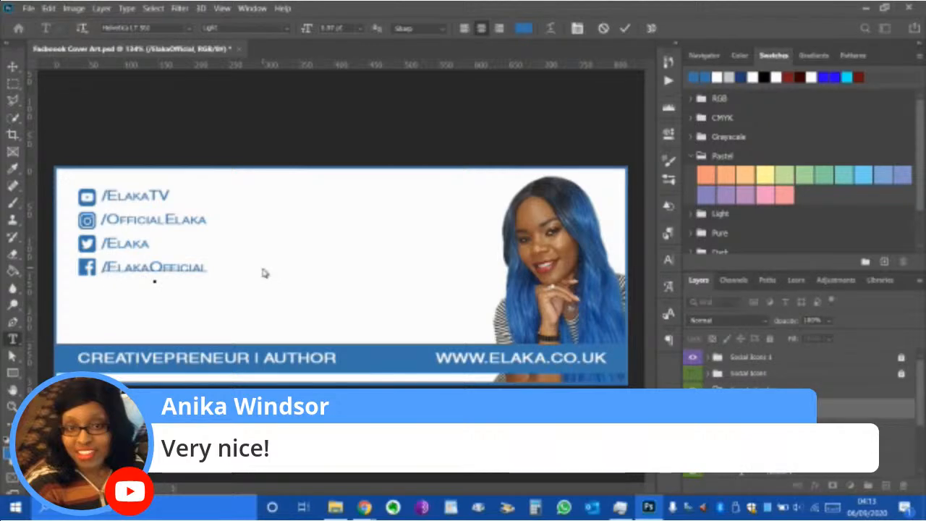
key("BackSpace")
type("The")
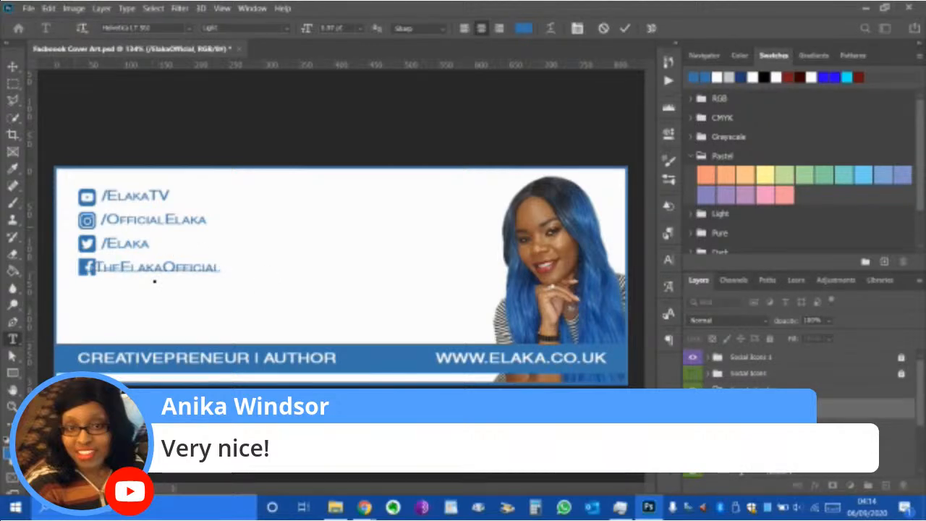
left_click(13, 66)
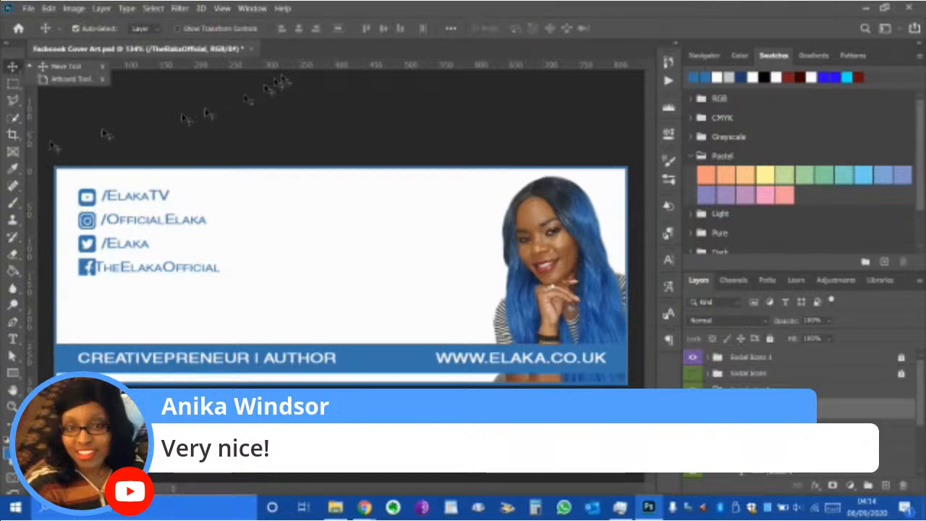
- Nudge the lengthened Facebook handle text to the right, clear of the Facebook icon
key("Right")
key("Right")
key("Right")
key("Right")
key("Right")
key("Right")
key("Right")
key("Right")
key("Right")
key("Right")
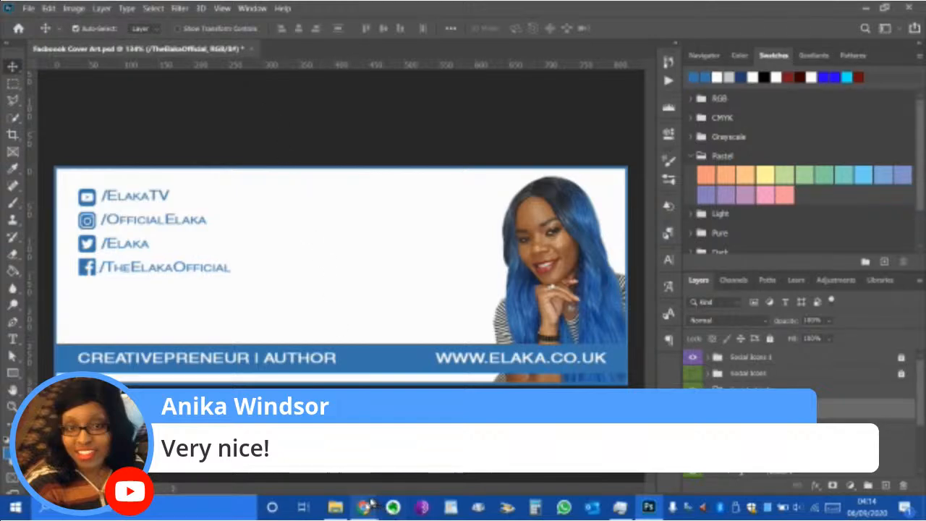
- Reorder the words in the banner's Facebook handle so it reads "/TheOfficialElaka"
left_click(321, 477)
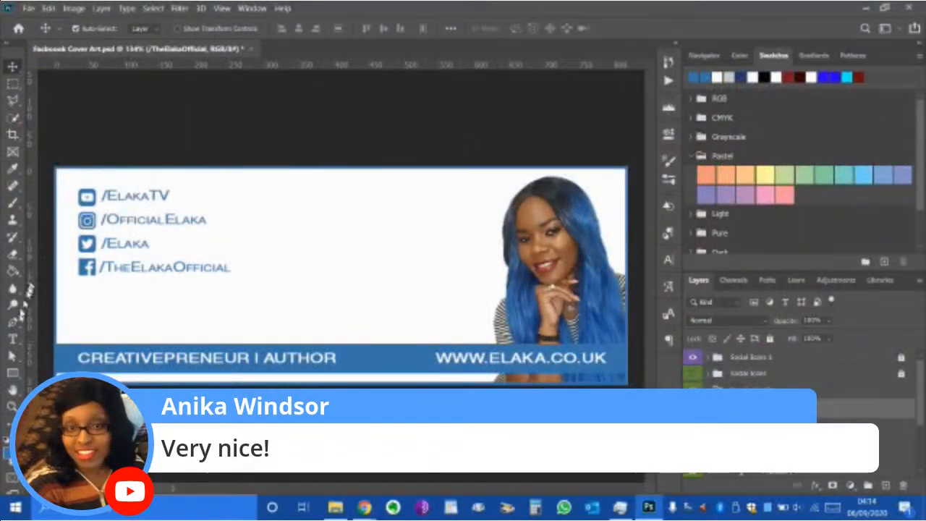
left_click(14, 339)
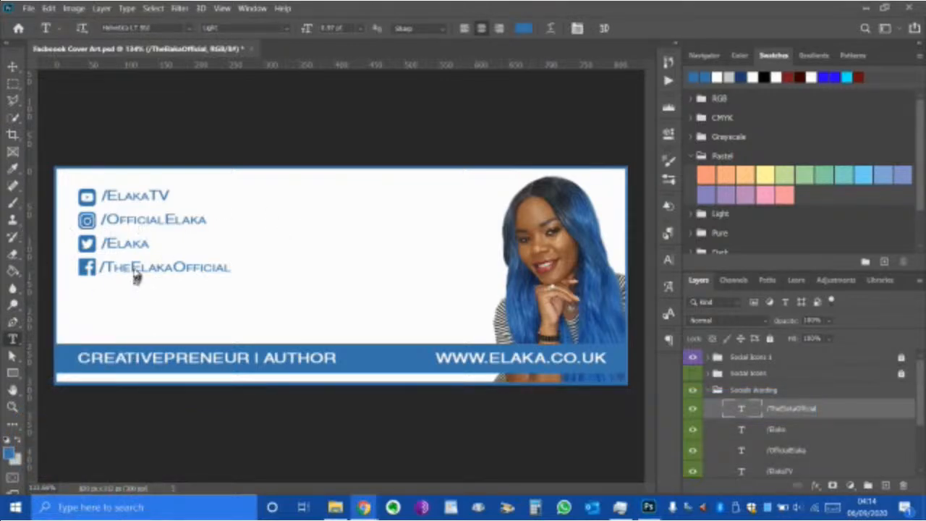
left_click(132, 269)
left_click_drag(131, 269, 175, 270)
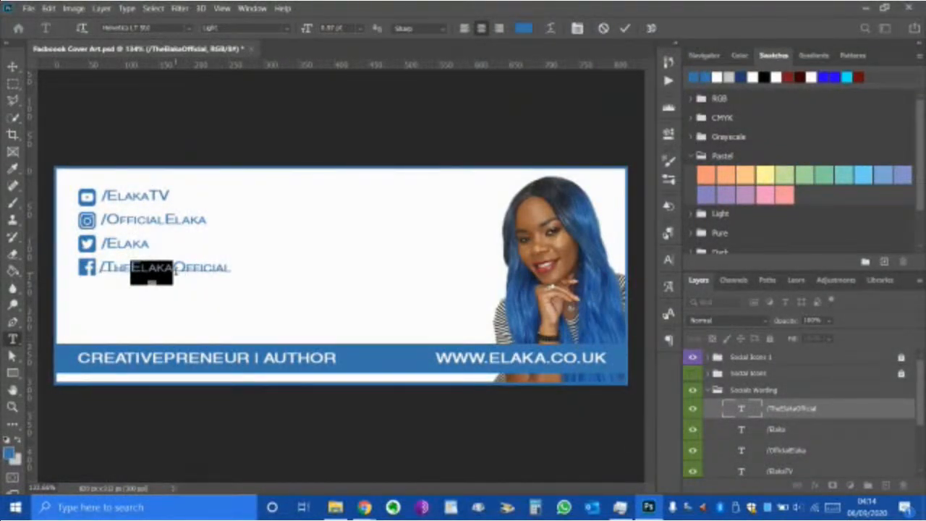
key("BackSpace")
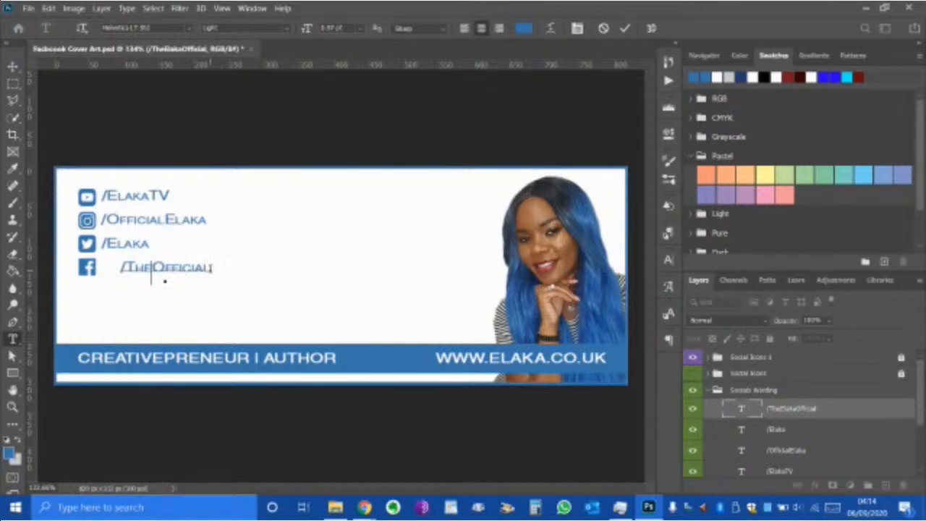
type("Elaka")
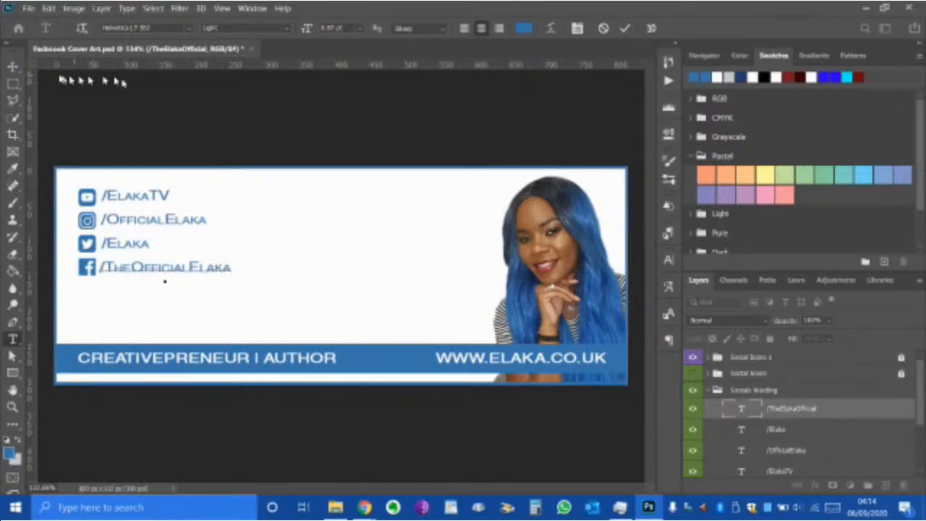
left_click(12, 65)
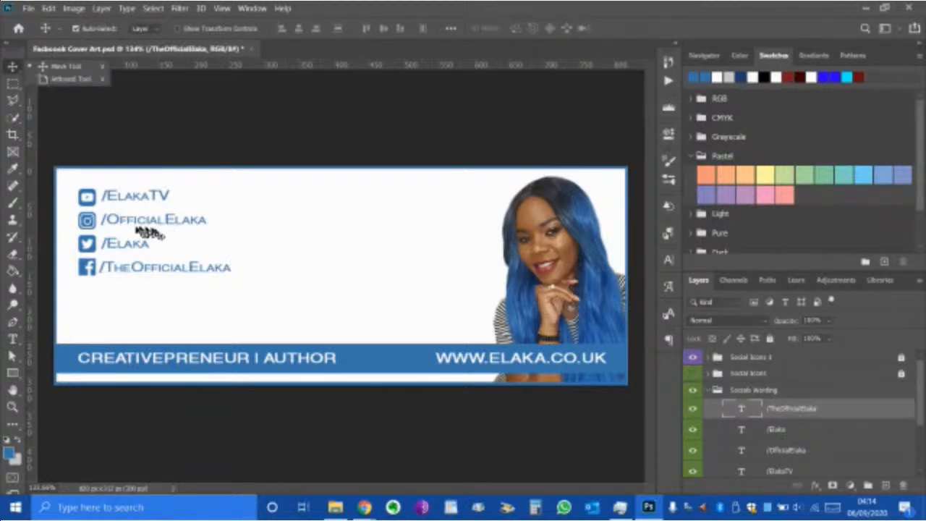
- Shift the Facebook handle slightly right so its slash lines up with the handles above
scroll(135, 225, "up", 1)
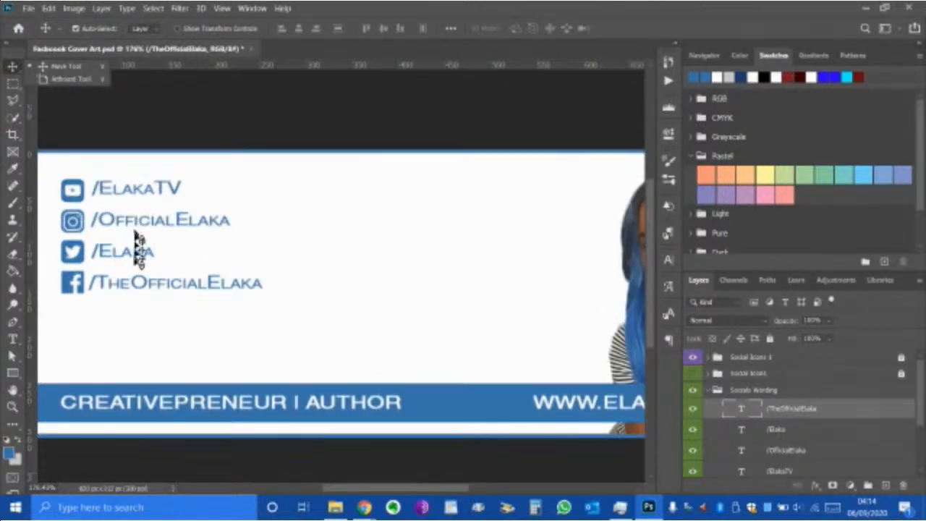
scroll(136, 268, "up", 1)
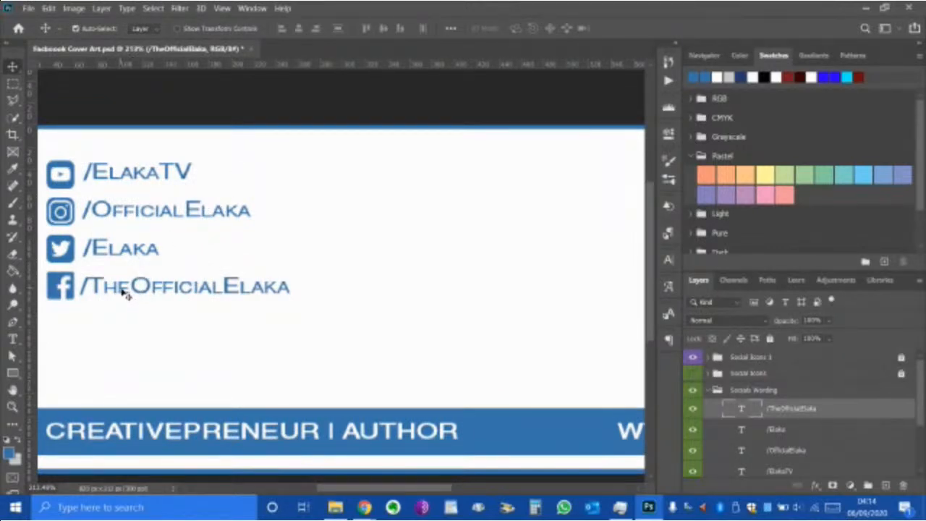
left_click_drag(123, 290, 124, 290)
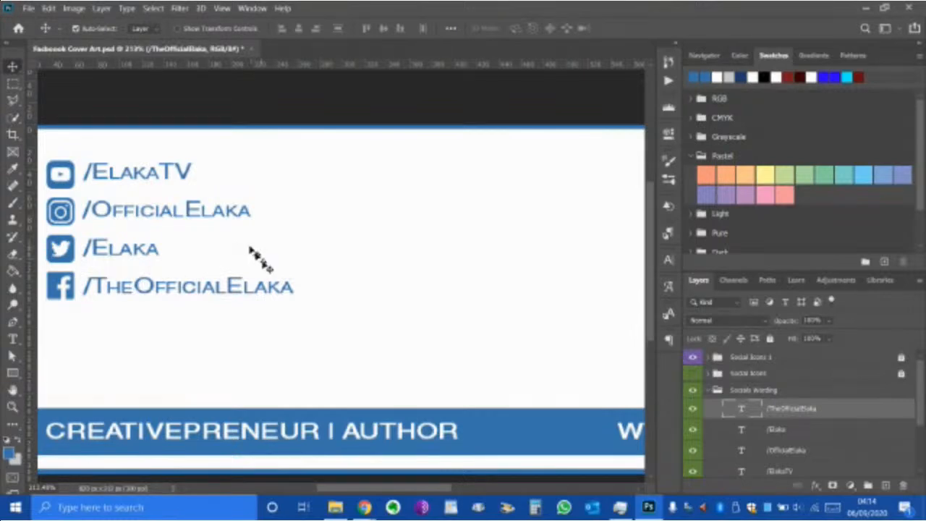
scroll(250, 250, "down", 3)
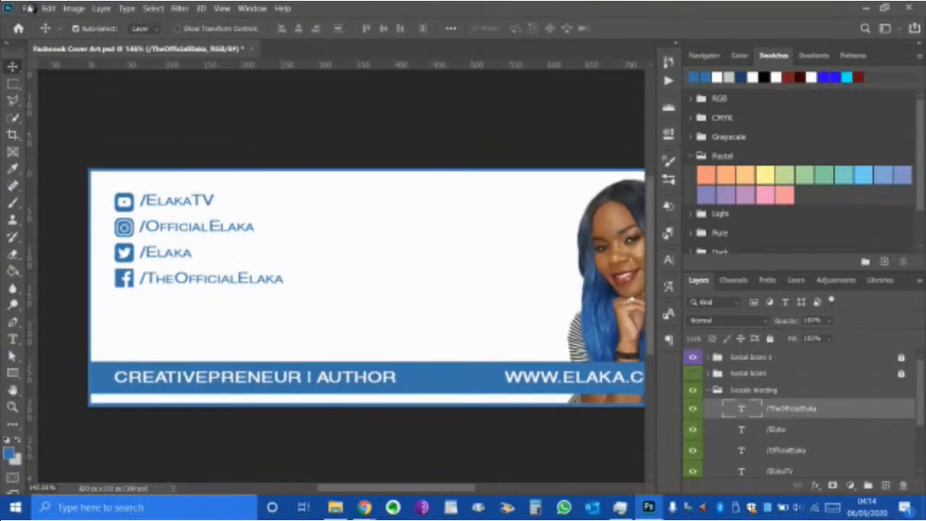
- Save the updated Photoshop file and start a Save for Web export of the banner
left_click(29, 9)
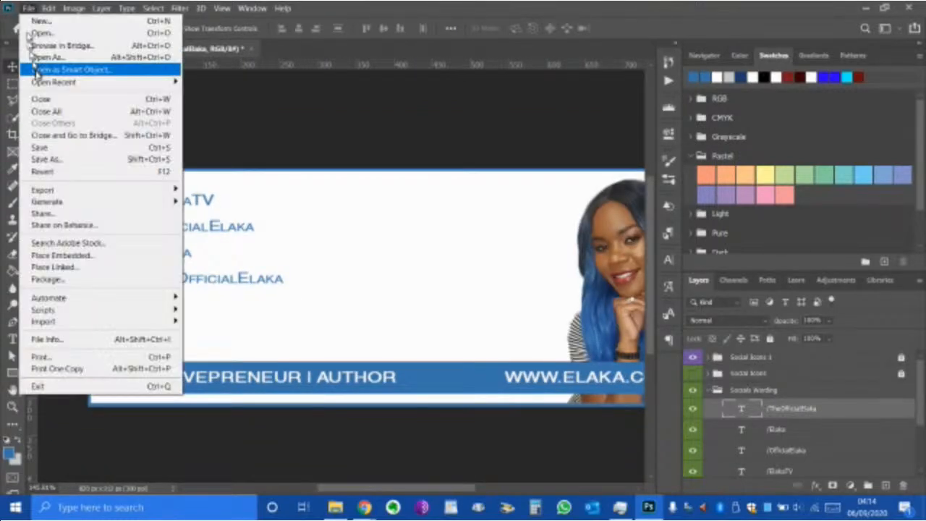
left_click(46, 147)
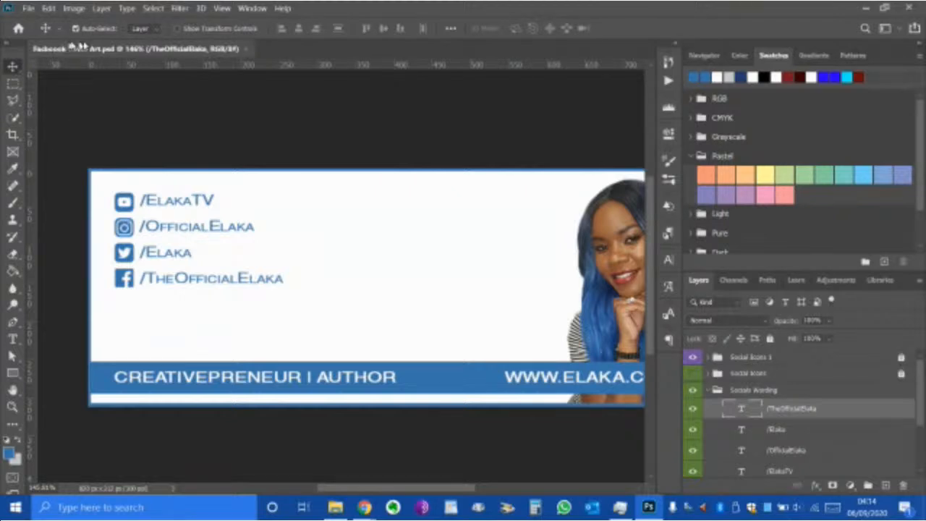
left_click(29, 9)
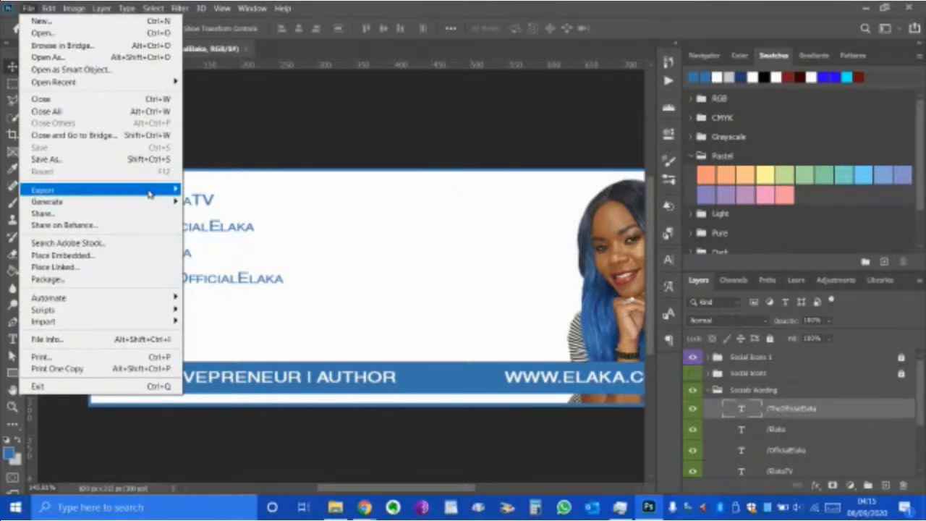
mouse_move(149, 194)
left_click(246, 238)
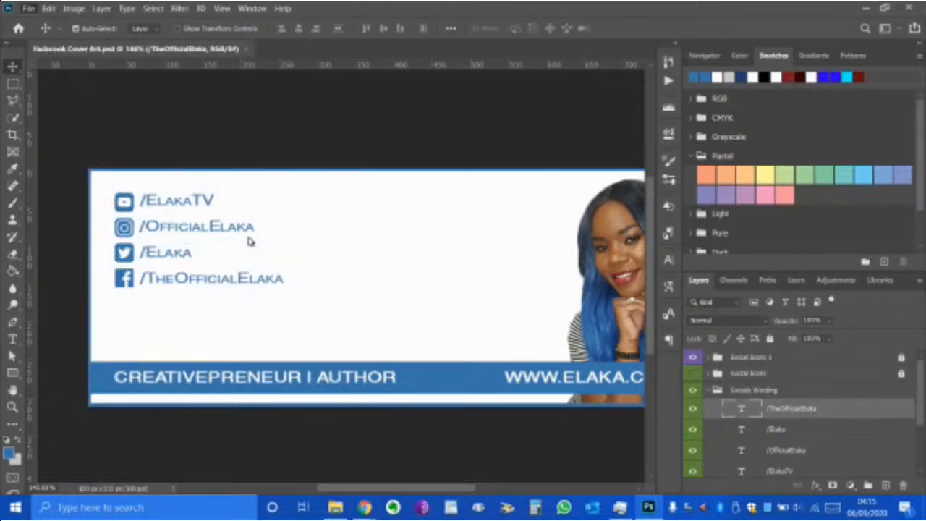
- Switch to Chrome, search Facebook for "elaka" and reopen the Elaka page from the results
mouse_move(366, 508)
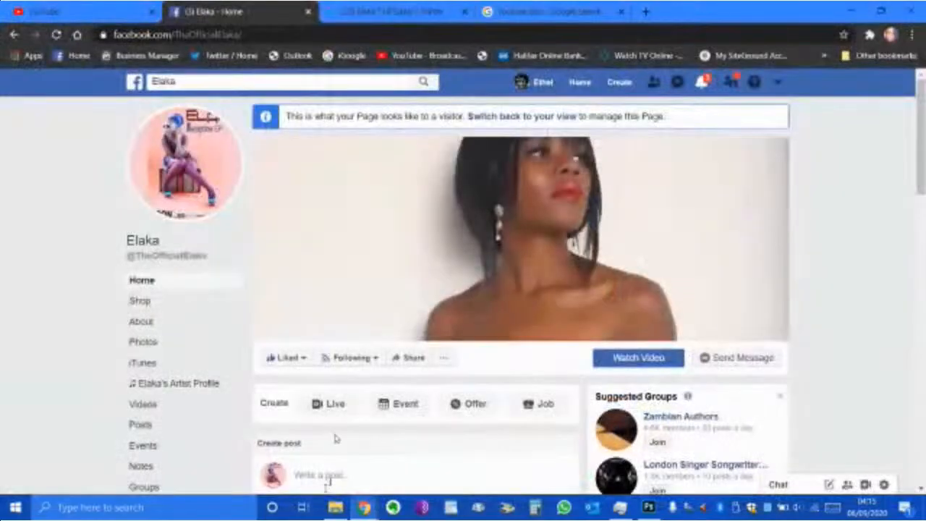
left_click(260, 463)
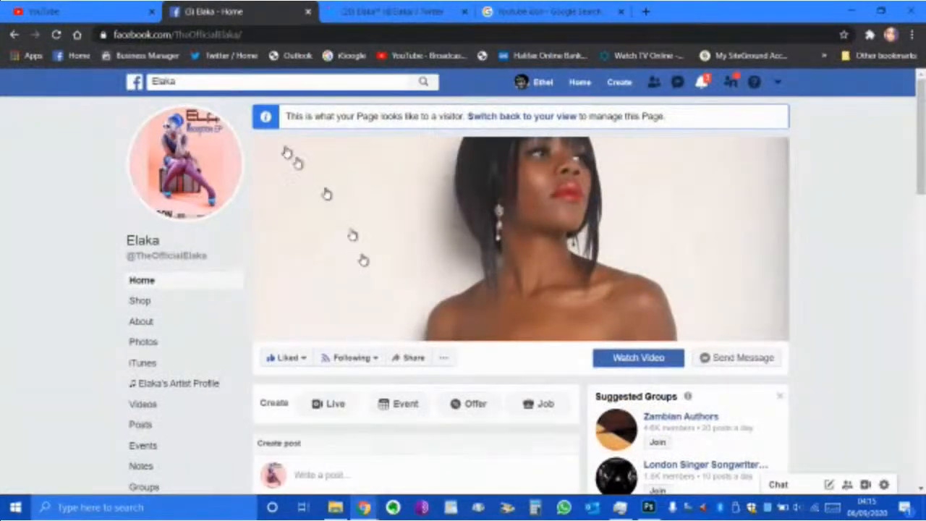
left_click(144, 243)
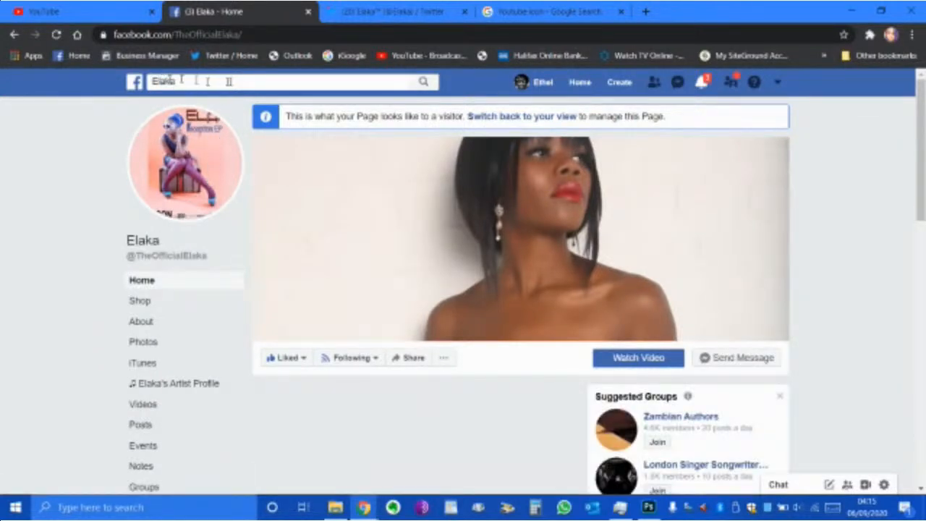
left_click(252, 81)
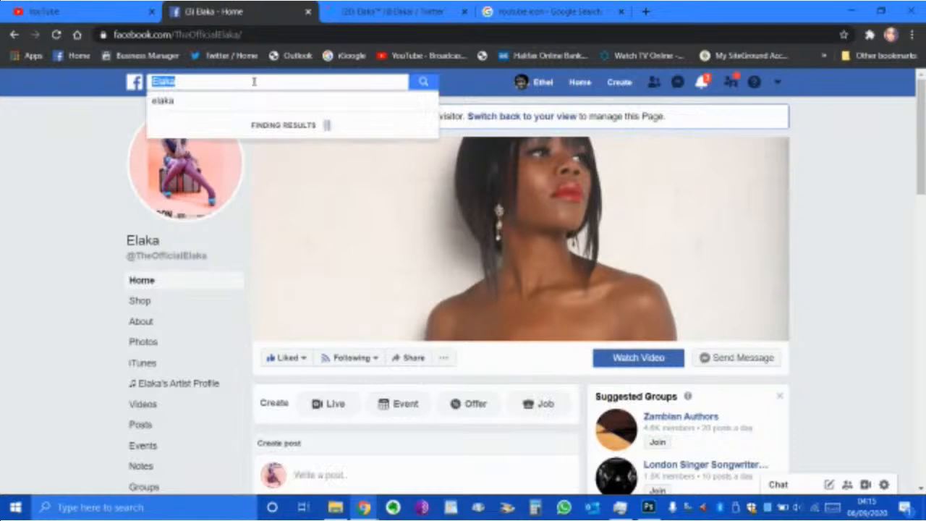
left_click(207, 110)
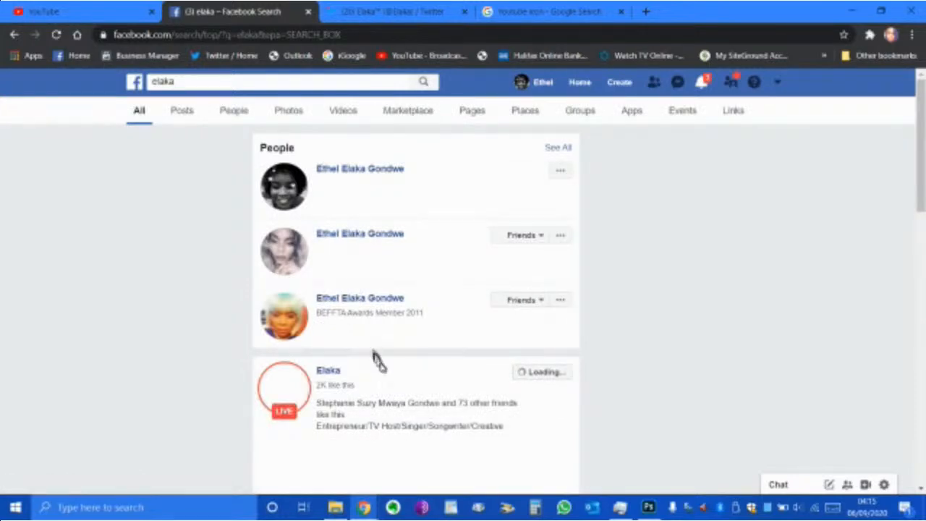
left_click(335, 372)
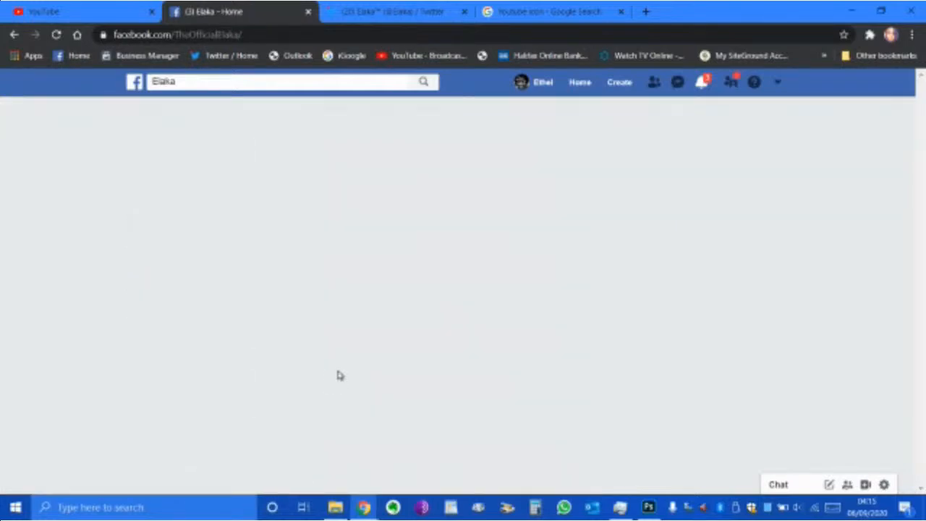
- Return to Photoshop and export the JPEG to Social Media Icons, replacing the existing Facboook-Cover-Art.jpg
left_click(650, 507)
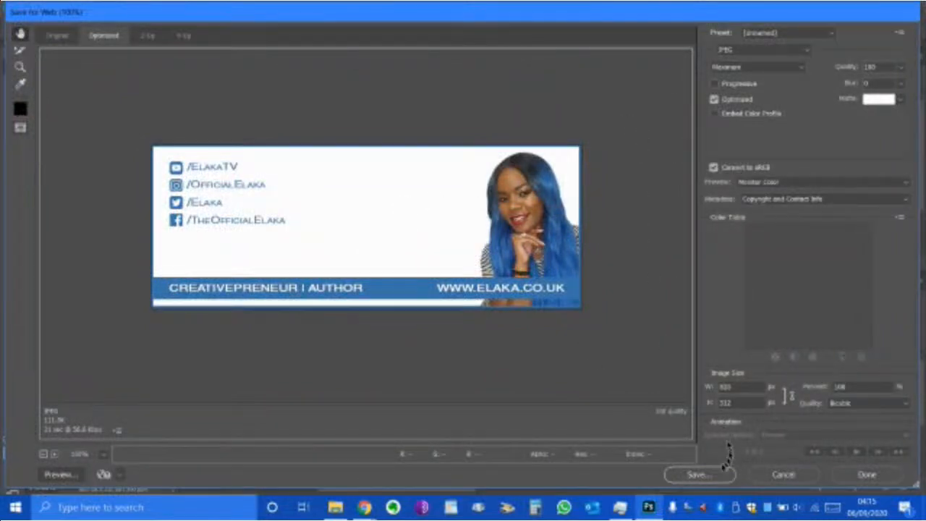
left_click(705, 472)
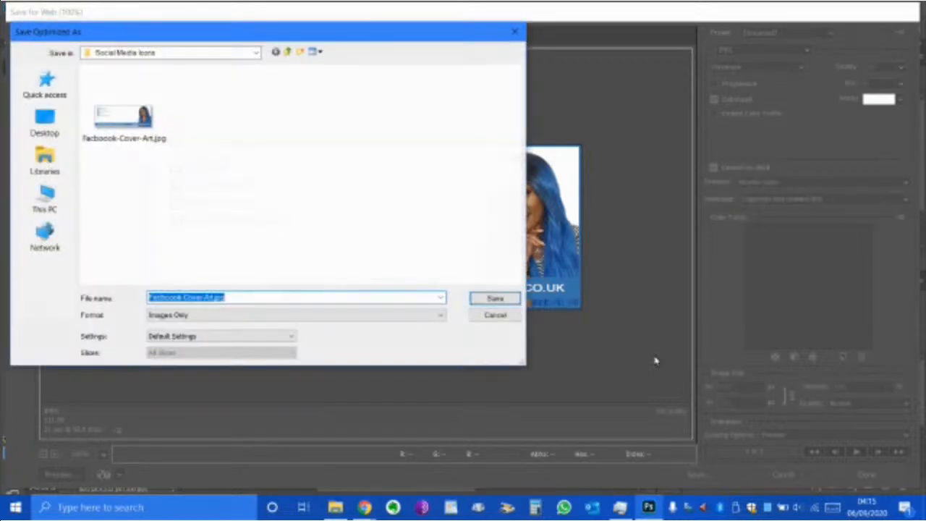
left_click(116, 131)
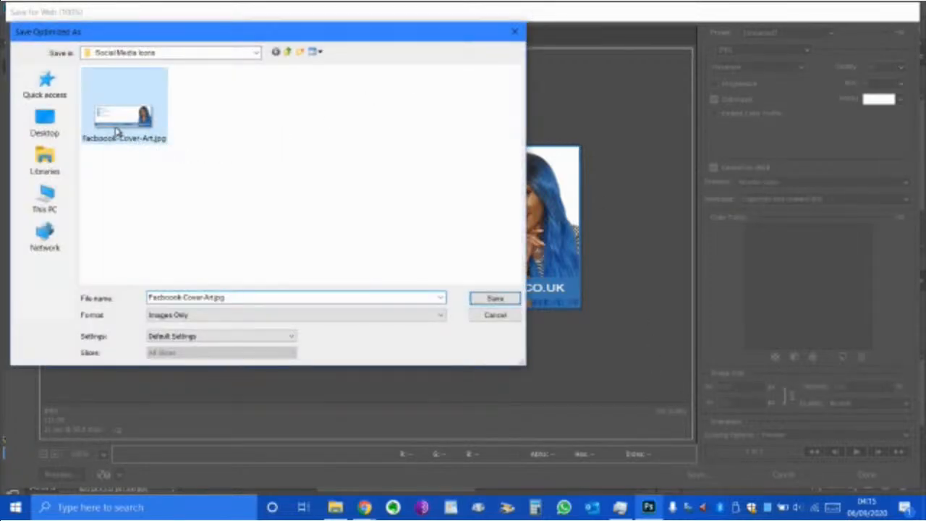
left_click(486, 300)
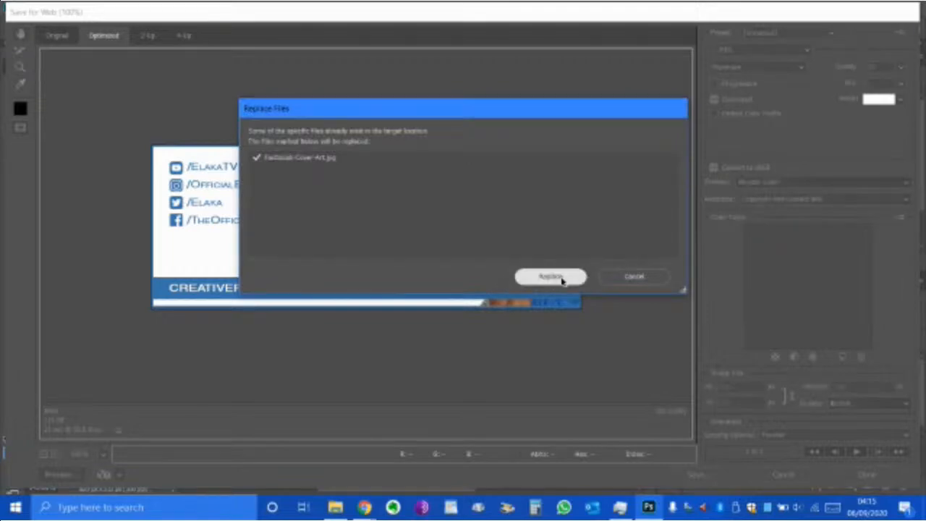
left_click(563, 280)
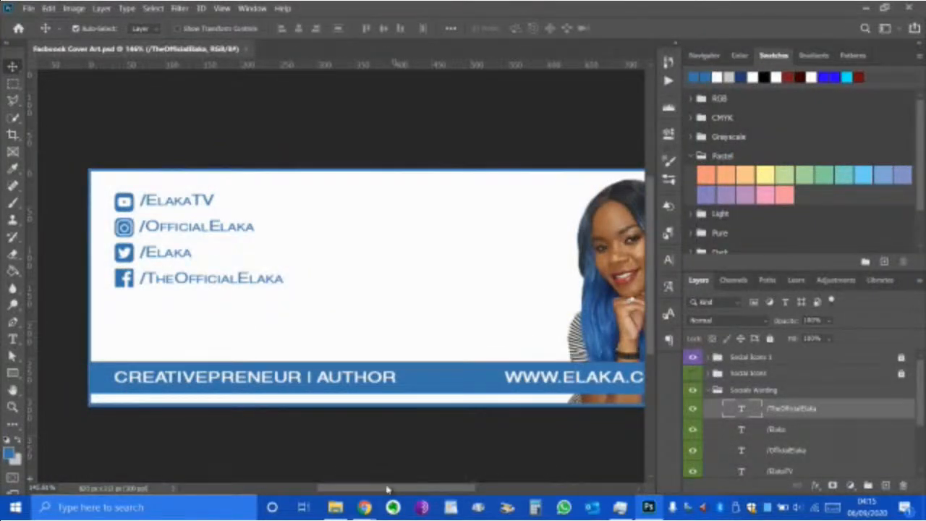
- Switch to Chrome and upload Facboook-Cover-Art.jpg from the Art Work > Social Media Icons folder as the Elaka page's new cover photo
mouse_move(364, 507)
left_click(255, 472)
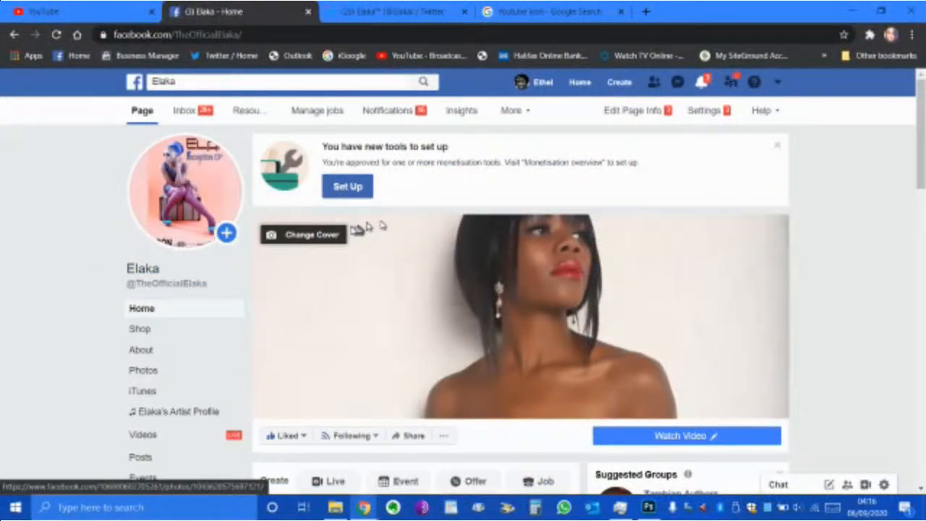
left_click(327, 239)
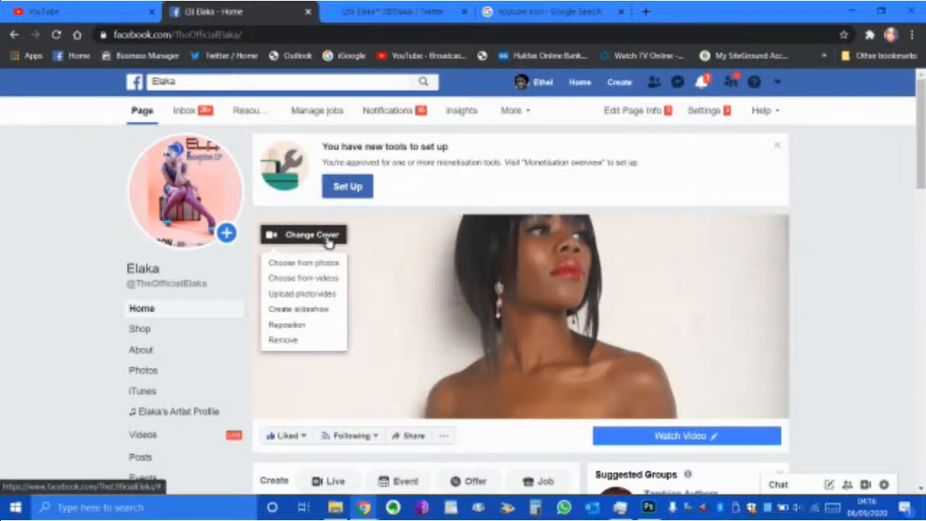
left_click(309, 296)
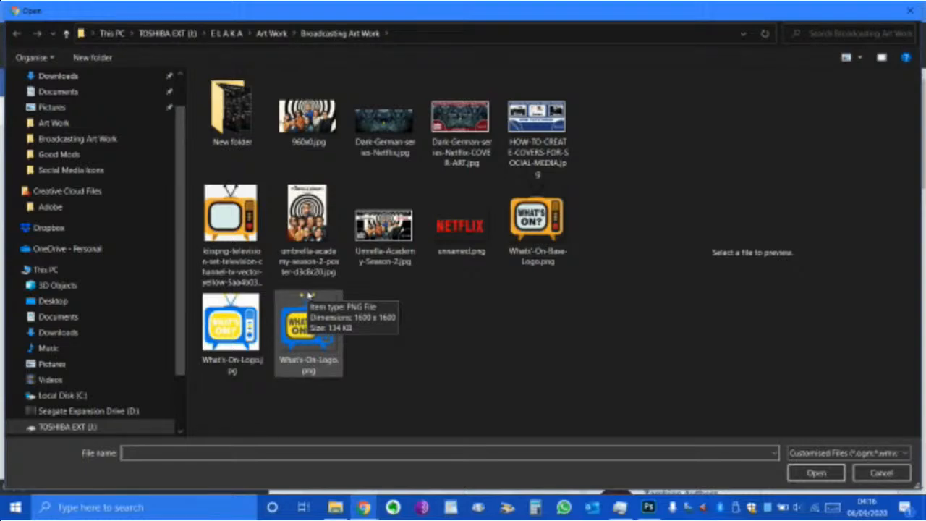
left_click(266, 35)
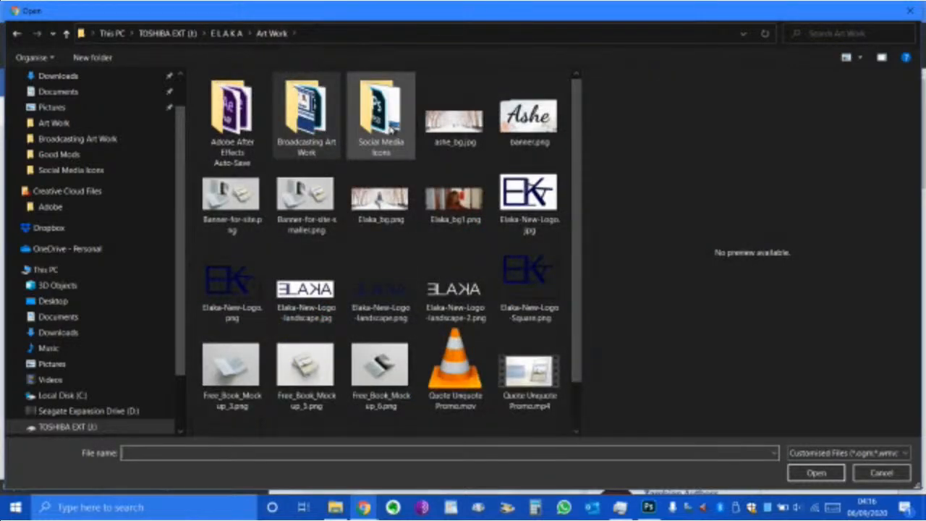
double_click(392, 129)
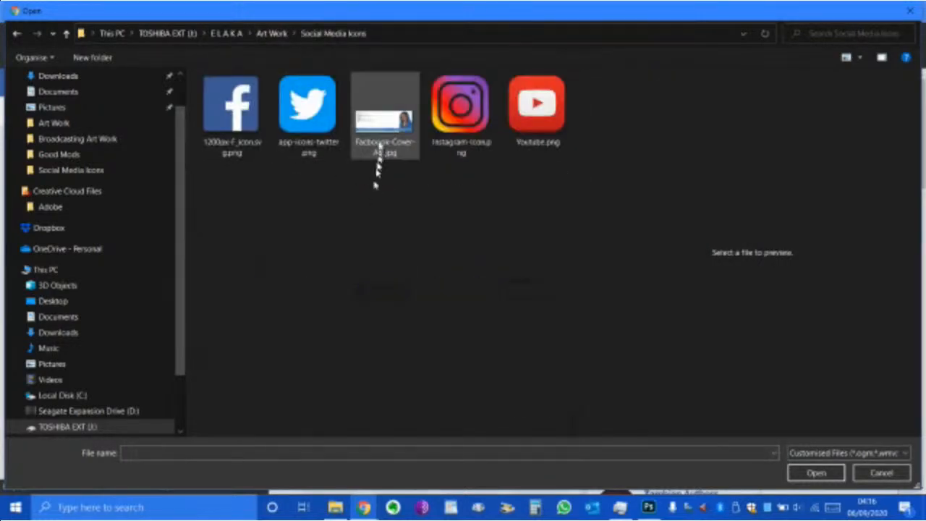
left_click(382, 143)
left_click(806, 476)
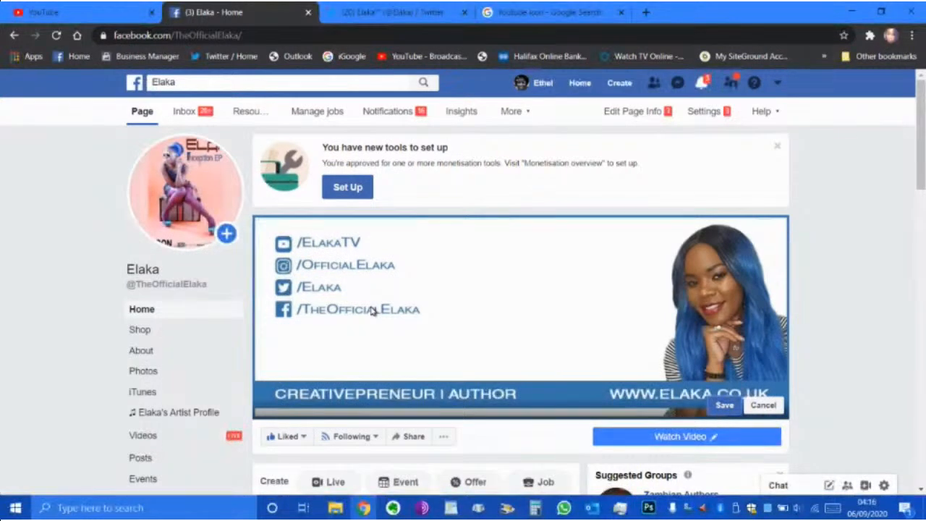
- Save the uploaded banner as the page's cover and review how it sits on the page
scroll(864, 324, "down", 1)
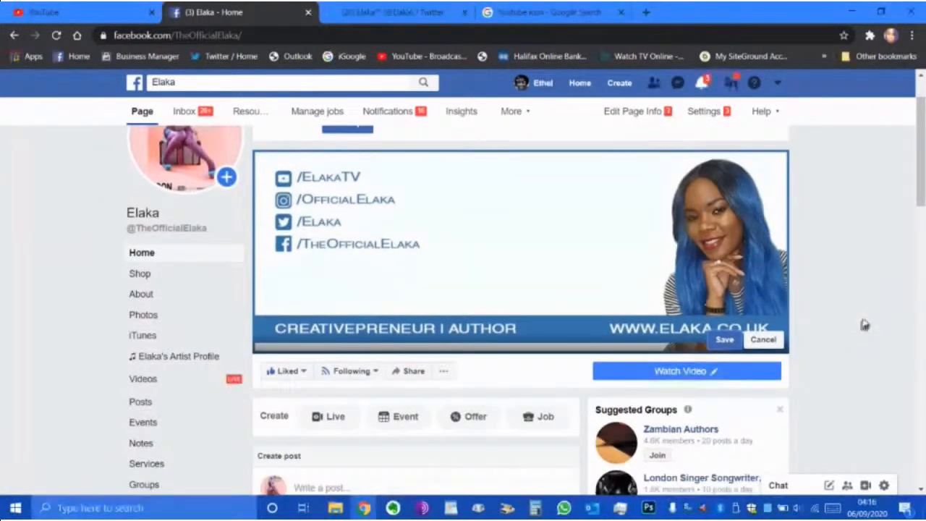
scroll(867, 319, "up", 1)
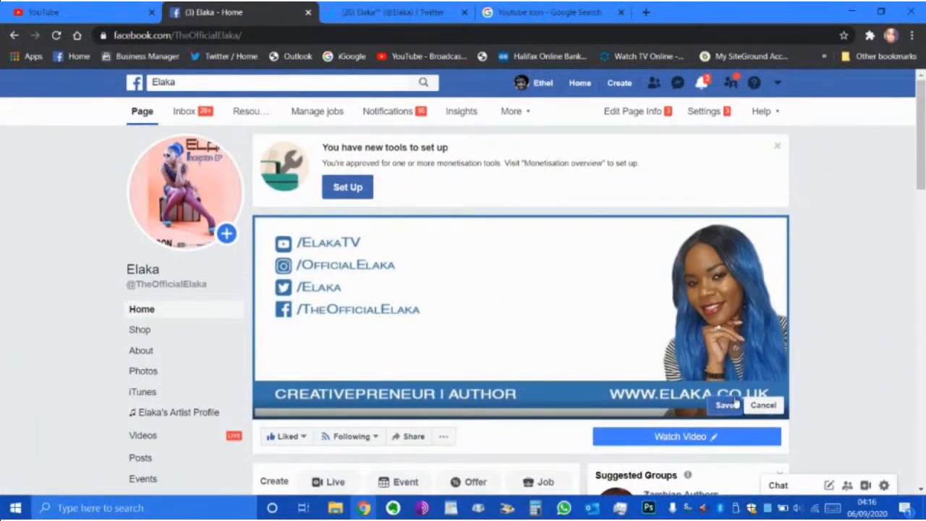
left_click(724, 406)
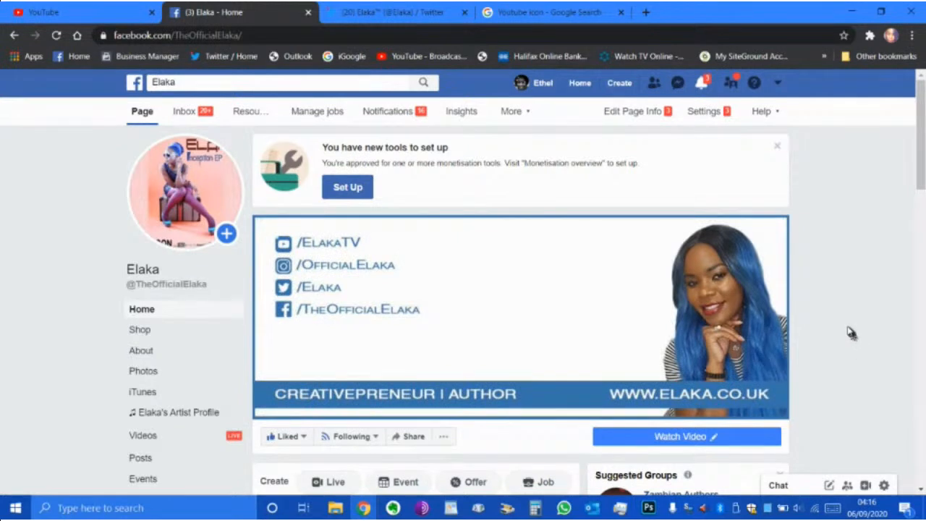
scroll(850, 331, "down", 1)
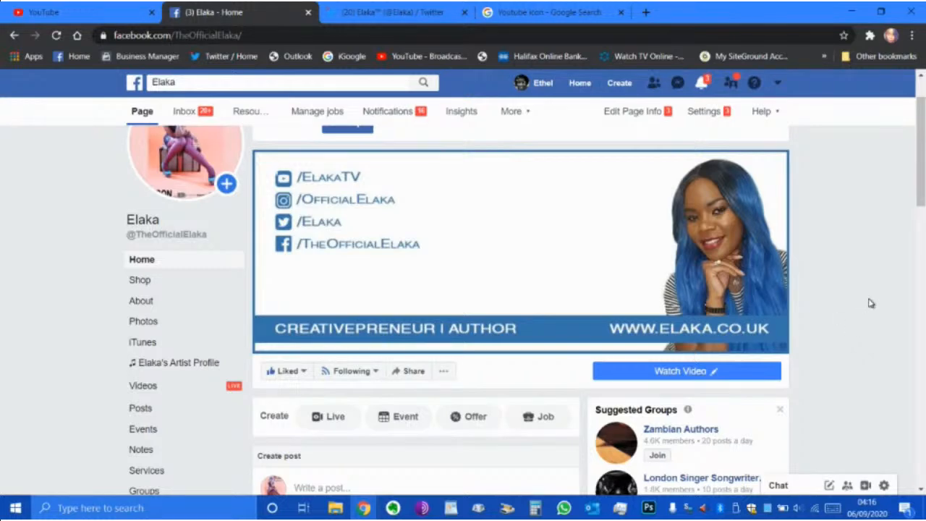
scroll(872, 302, "up", 1)
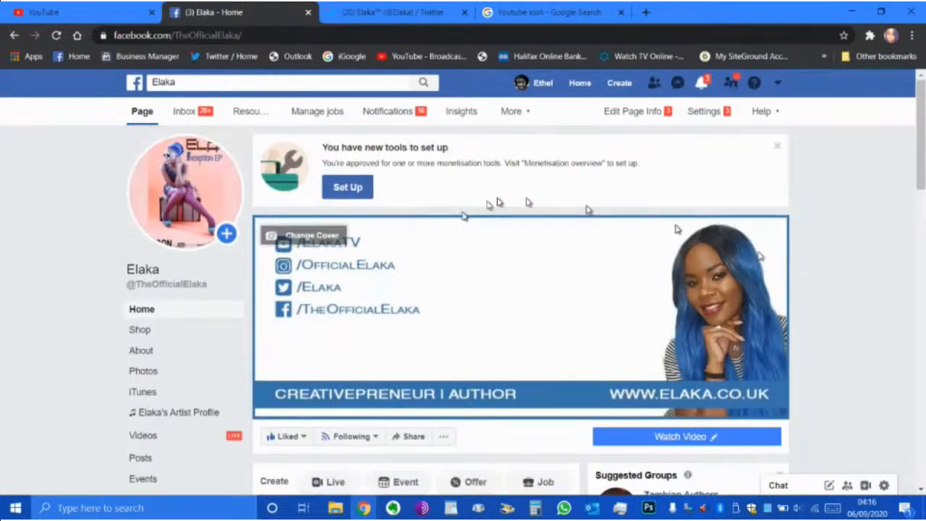
scroll(873, 295, "down", 2)
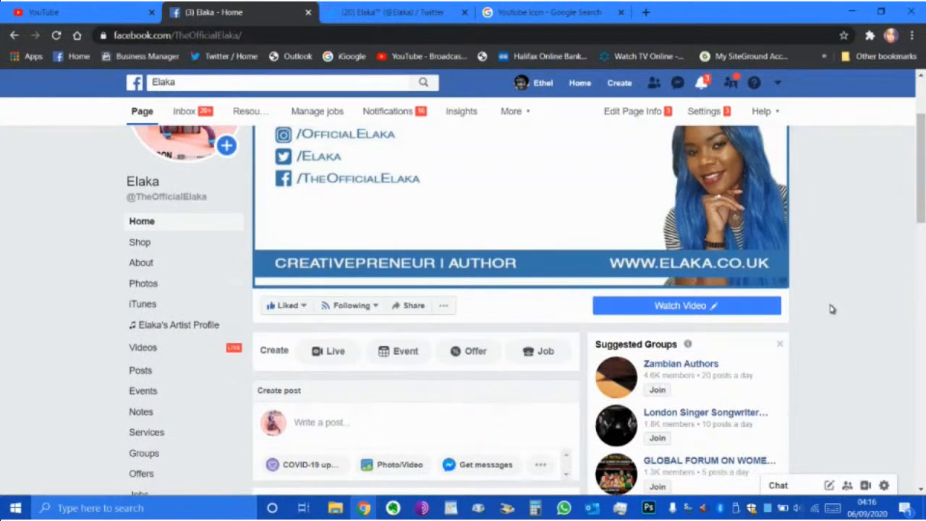
scroll(800, 274, "up", 2)
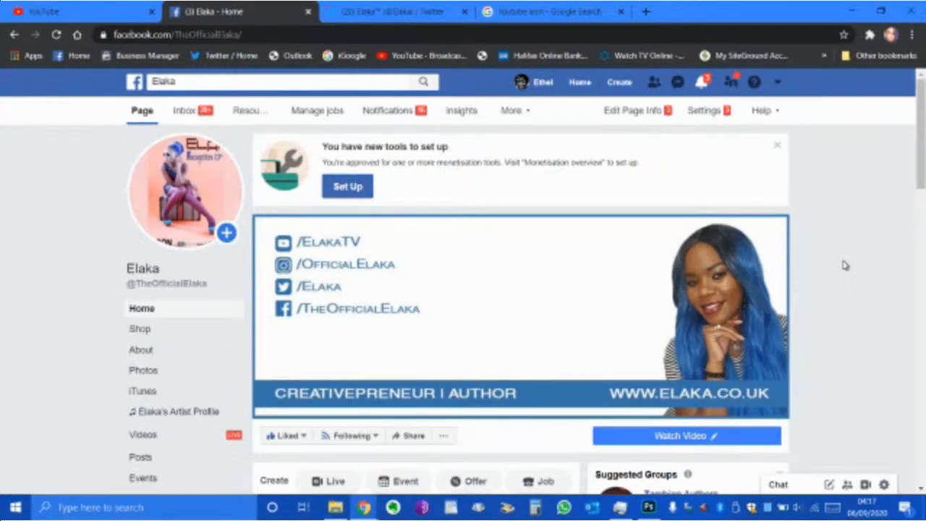
scroll(882, 291, "down", 1)
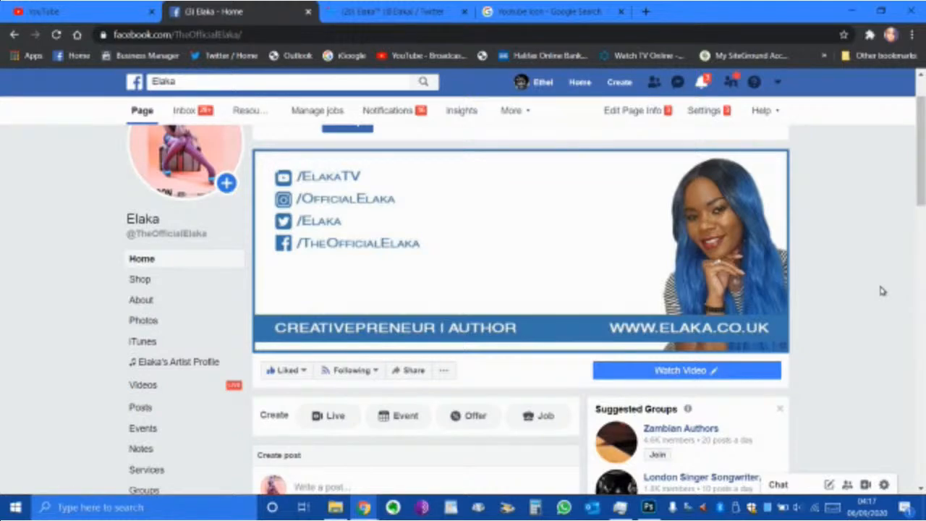
scroll(875, 285, "down", 2)
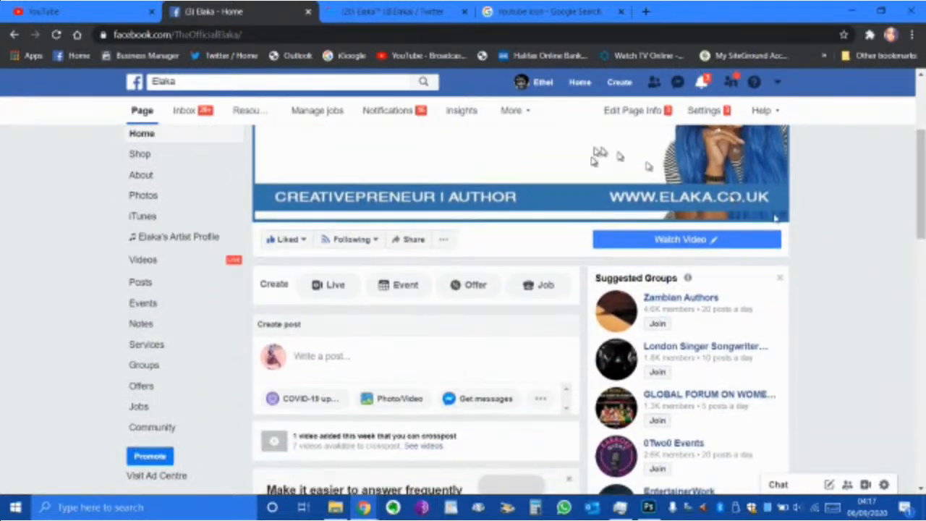
- Switch to Photoshop and save a copy of the banner as Twitter Cover Art.psd in Social Media Icons, with Maximize Compatibility on
left_click(648, 511)
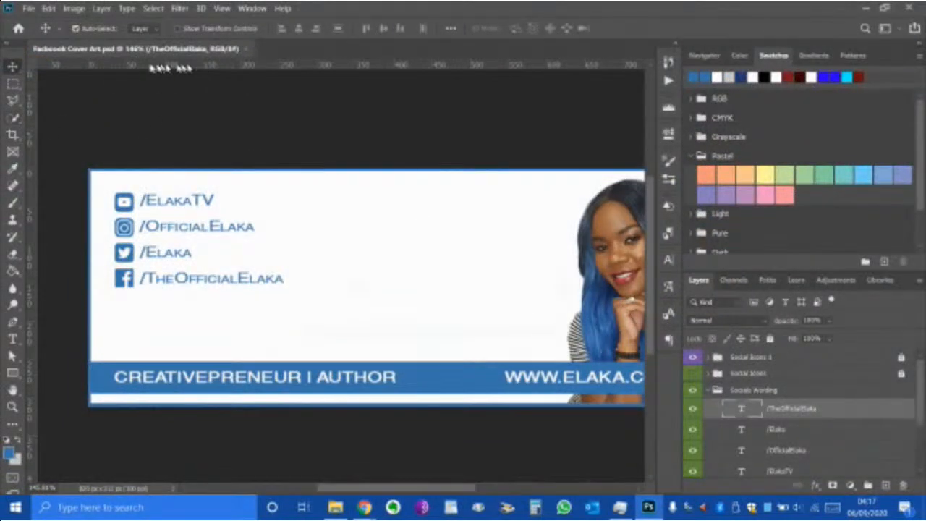
left_click(29, 8)
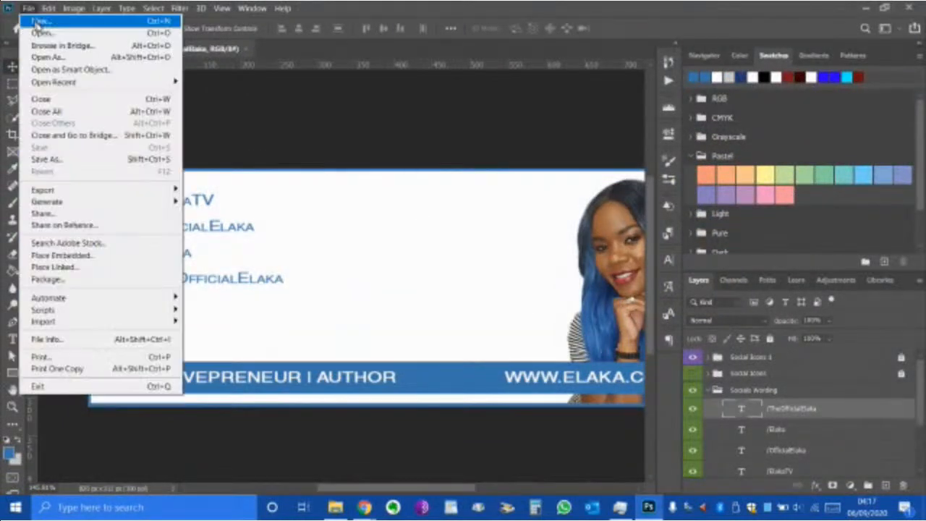
left_click(53, 163)
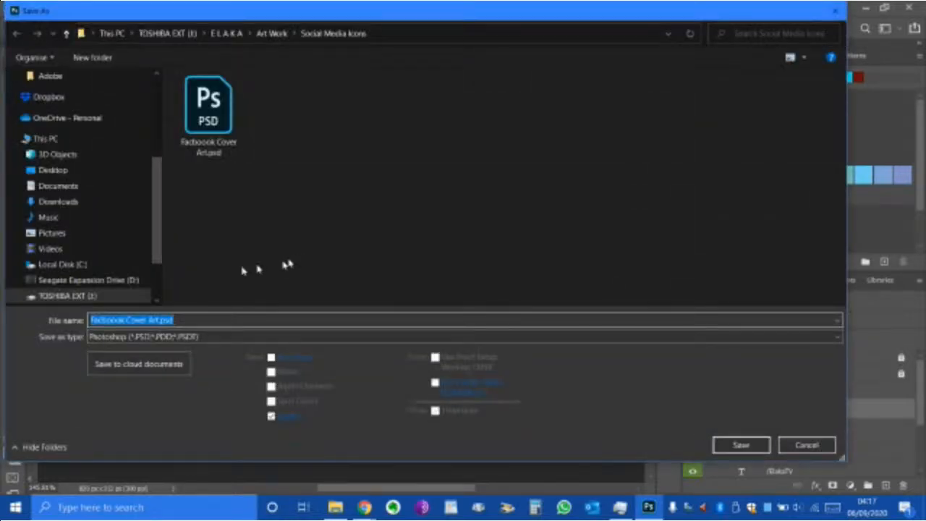
left_click(122, 321)
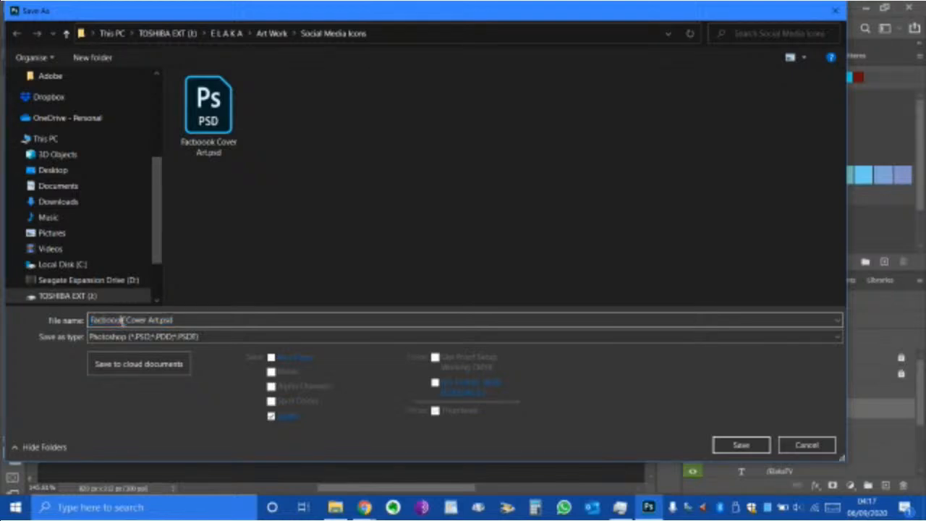
key("BackSpace")
key("BackSpace")
key("BackSpace")
key("BackSpace")
key("BackSpace")
key("BackSpace")
key("BackSpace")
key("BackSpace")
key("BackSpace")
type("Twitter")
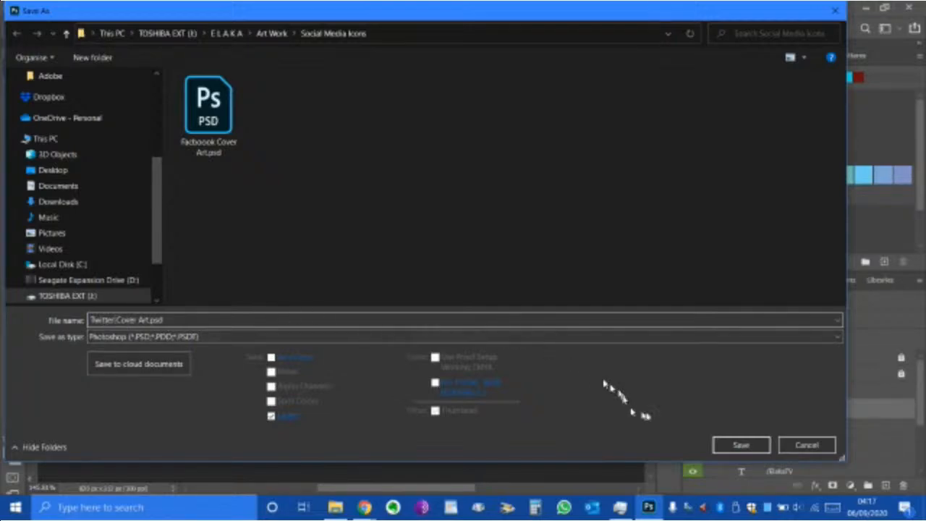
left_click(727, 444)
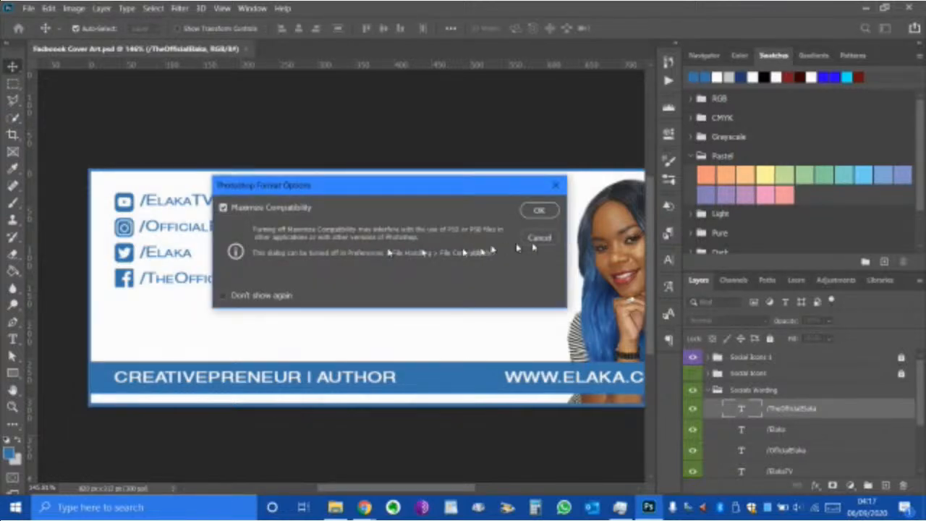
left_click(540, 212)
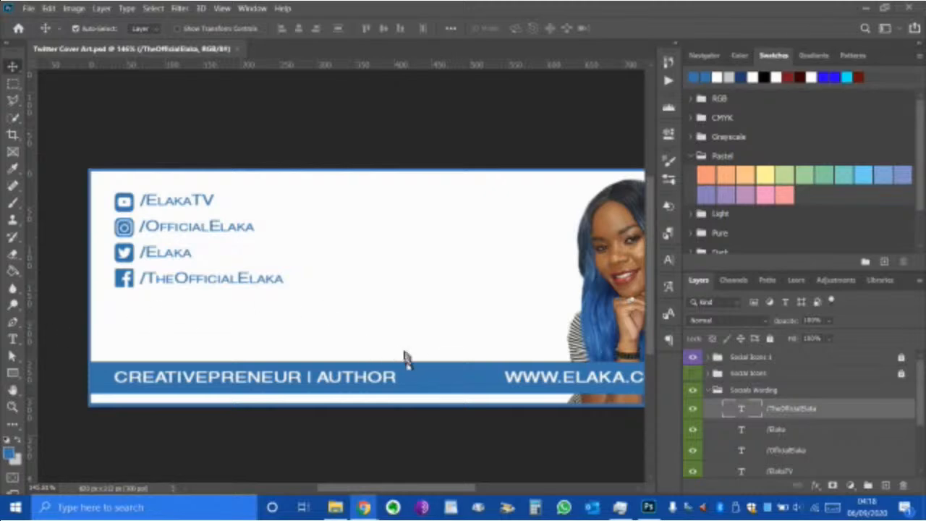
- Collapse the Socials Wording group, lock it and the Elaka group, and save the document
scroll(399, 355, "down", 1)
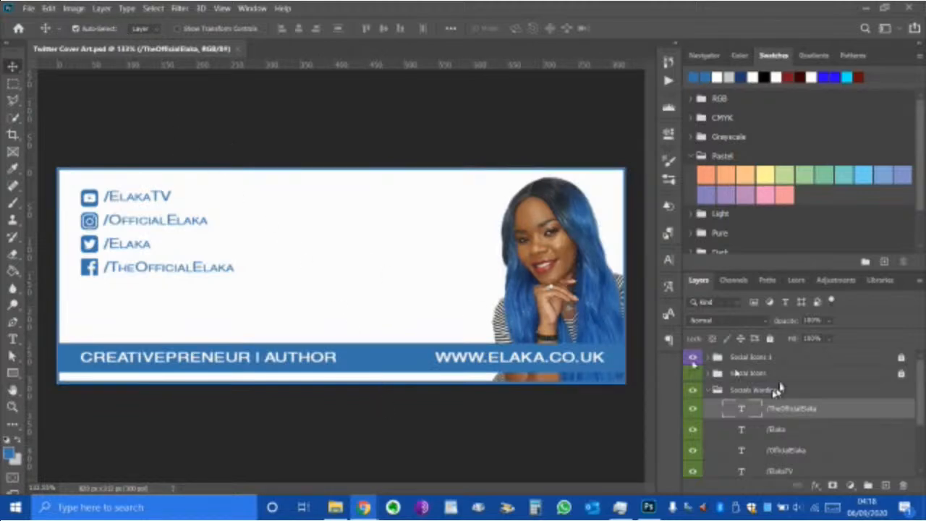
left_click(710, 392)
left_click(709, 391)
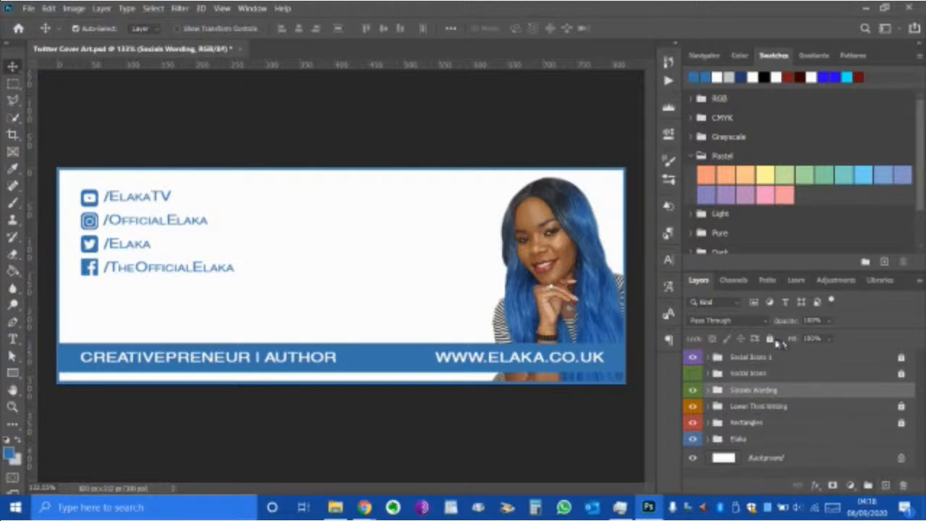
left_click(883, 443)
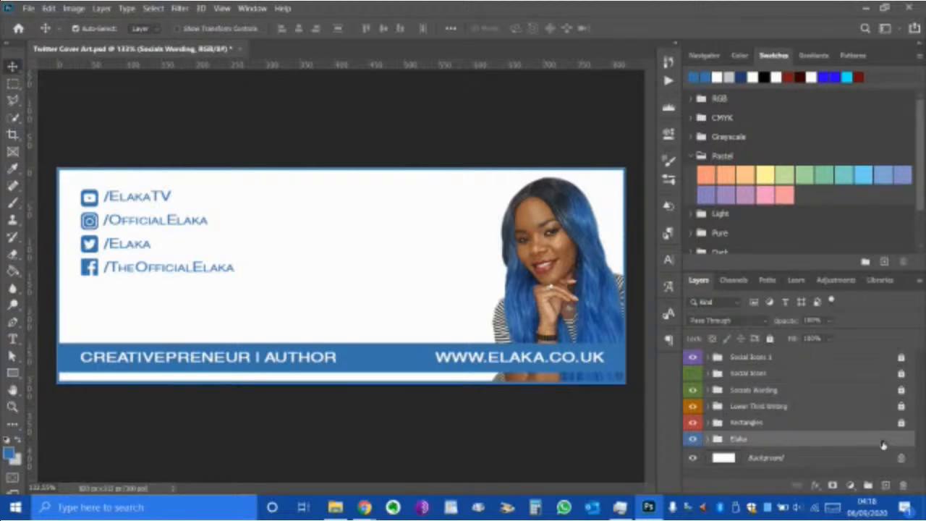
left_click(771, 338)
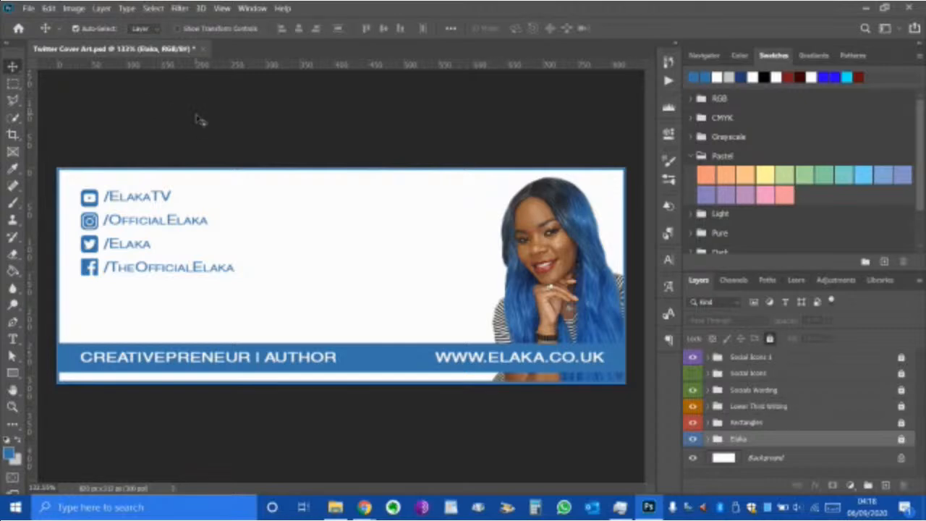
key("ctrl+s")
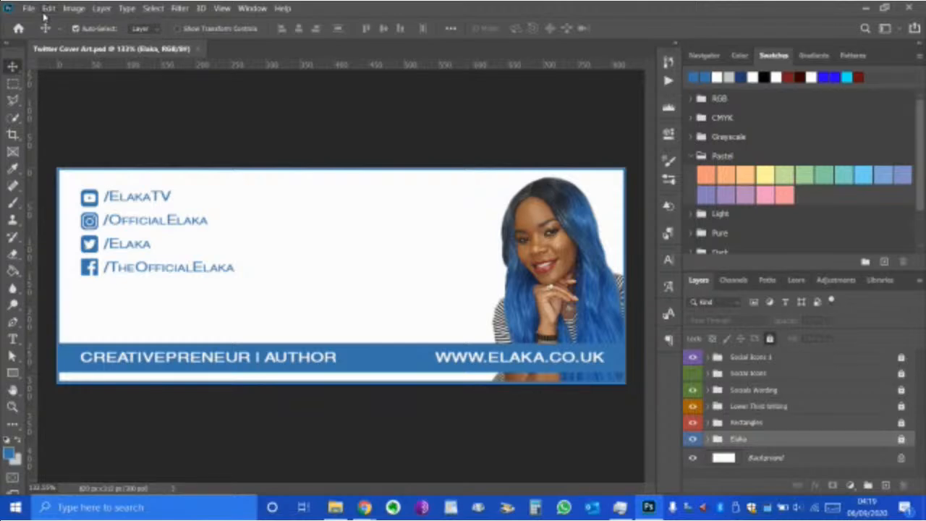
- Enlarge the canvas to 1500 x 500 pixels, keeping the centre anchor and the Background extension colour
left_click(100, 8)
left_click(100, 8)
left_click(75, 9)
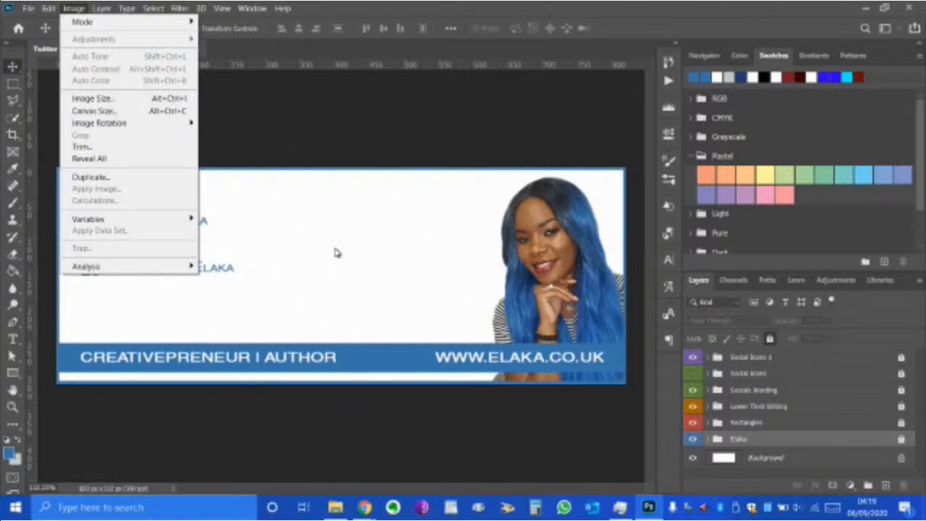
left_click(105, 114)
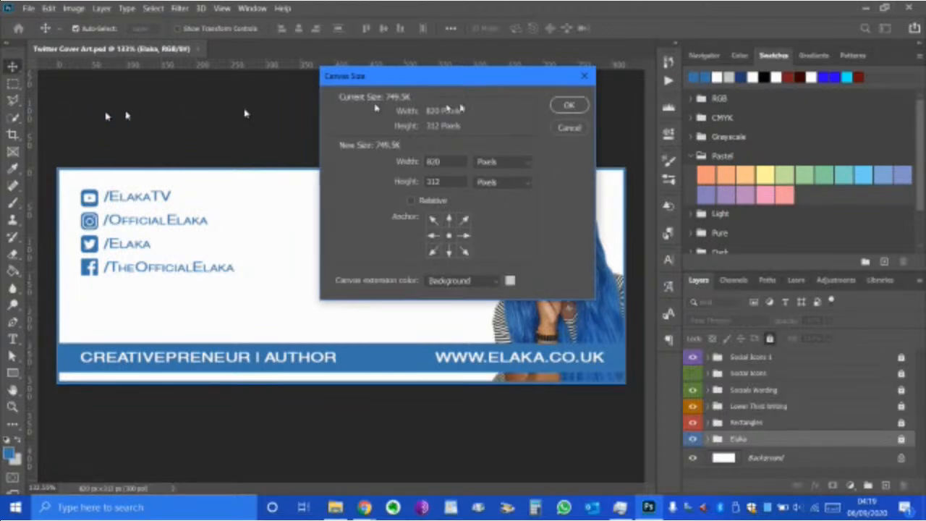
left_click_drag(504, 78, 401, 81)
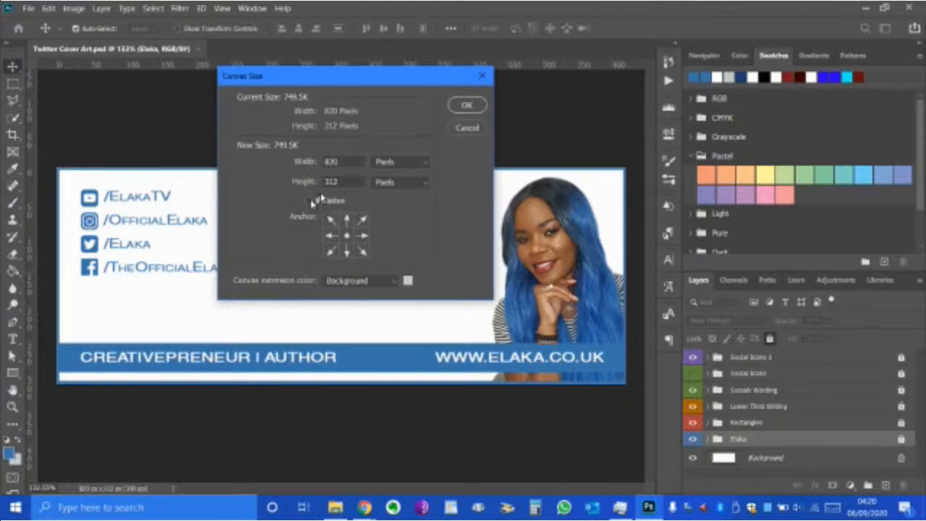
double_click(343, 161)
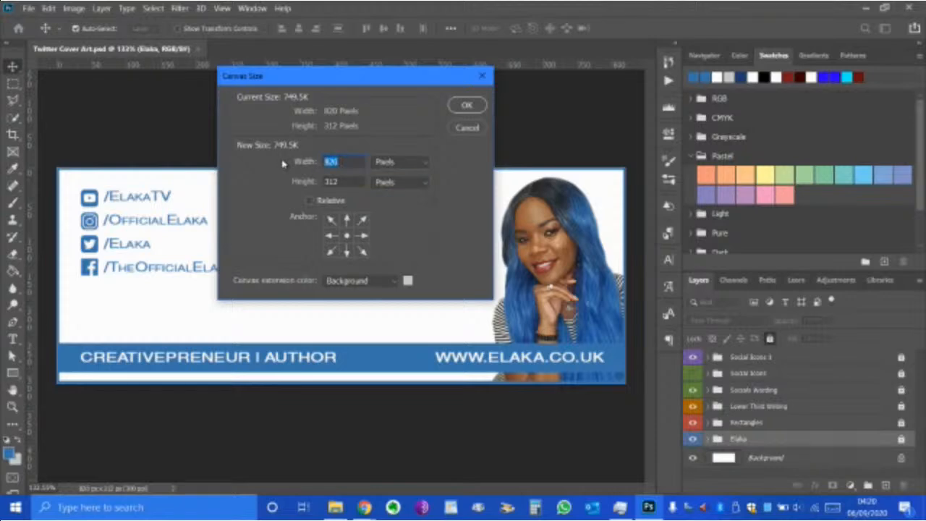
type("1500")
double_click(355, 181)
type("500")
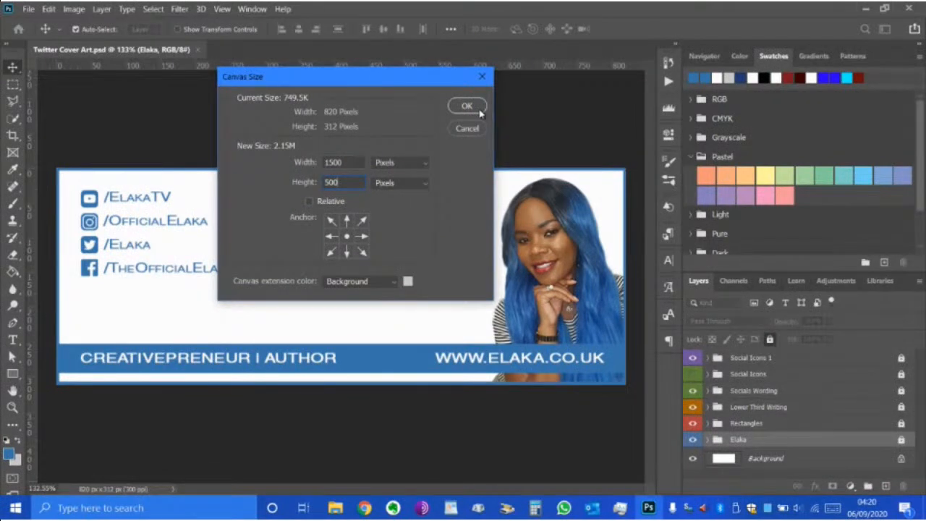
left_click(480, 112)
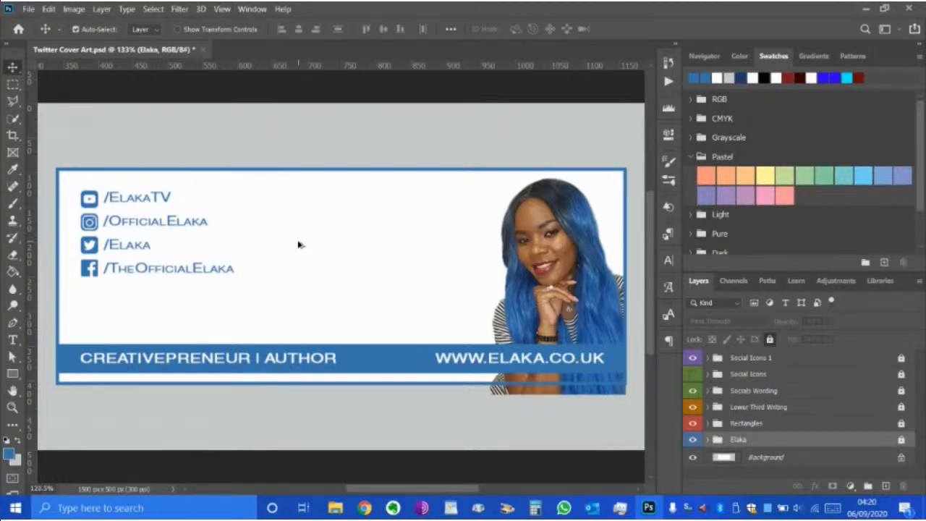
scroll(300, 247, "down", 2)
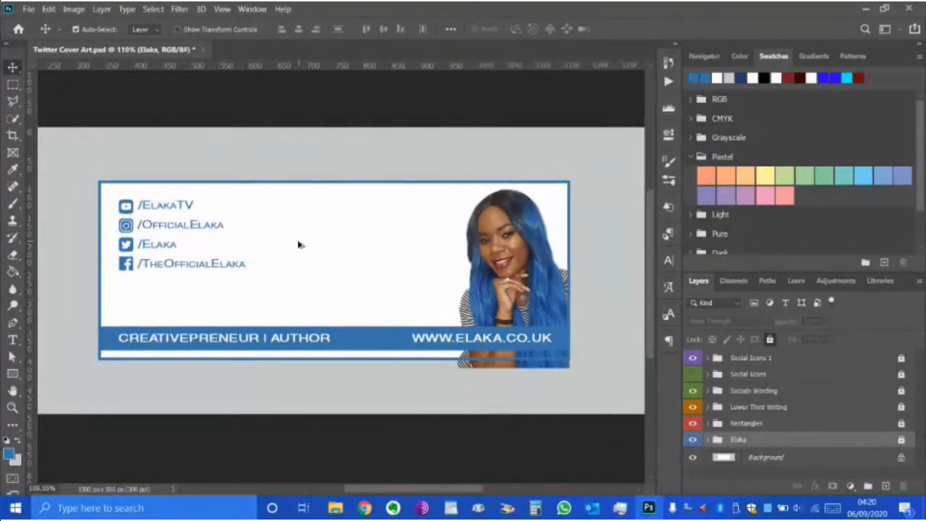
scroll(300, 244, "down", 2)
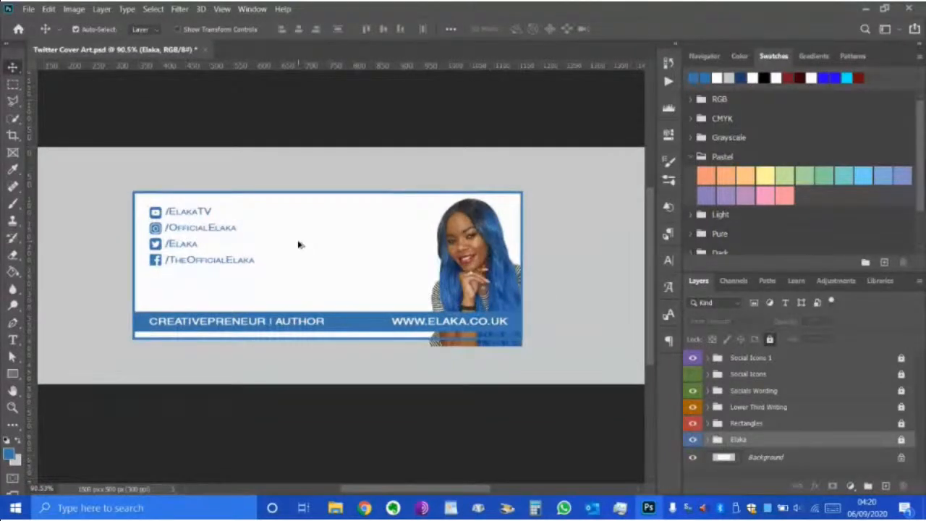
- Unlock the Elaka, Rectangles, Lower Third Writing, Socials Wording and Social Icons 1 groups
scroll(301, 245, "down", 2)
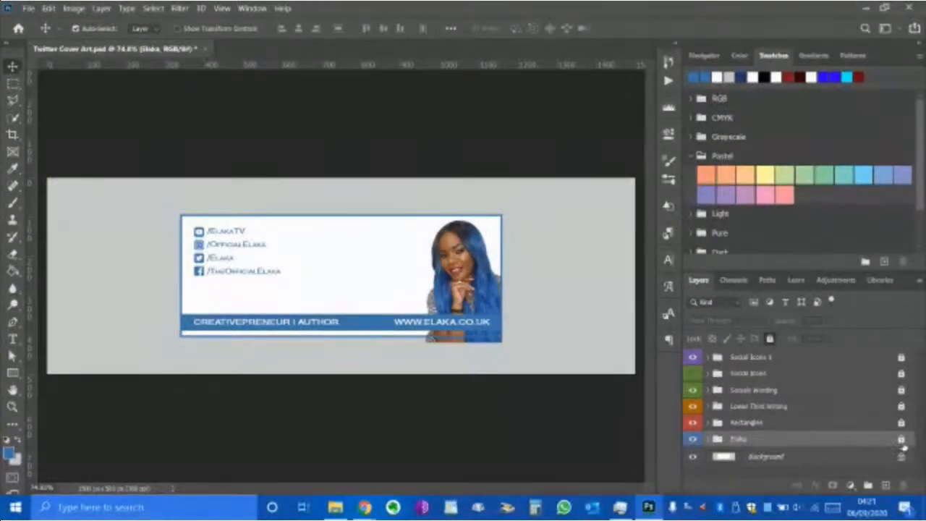
left_click(901, 440)
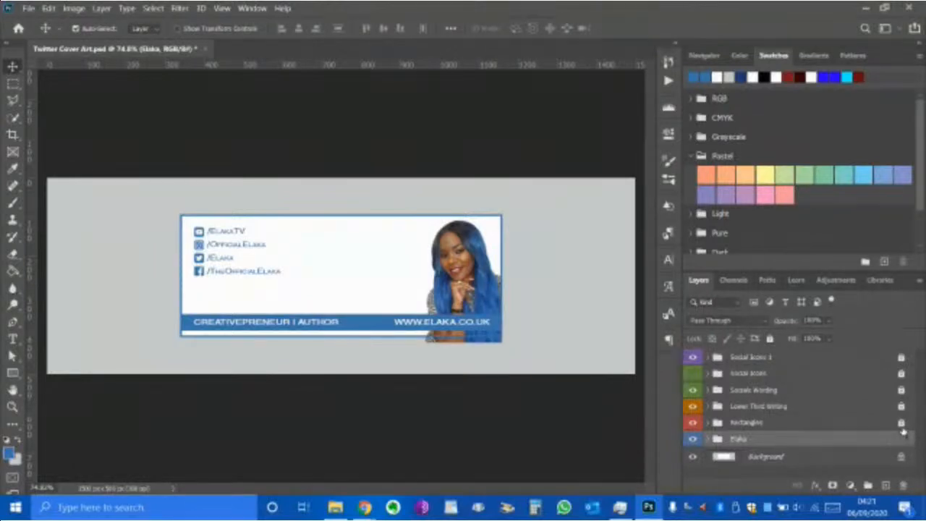
left_click(901, 407)
left_click(902, 390)
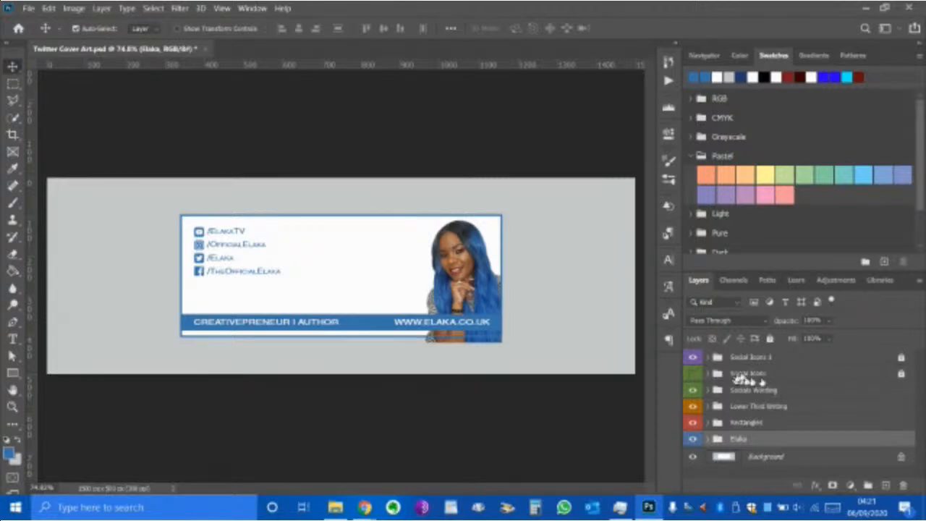
left_click(902, 358)
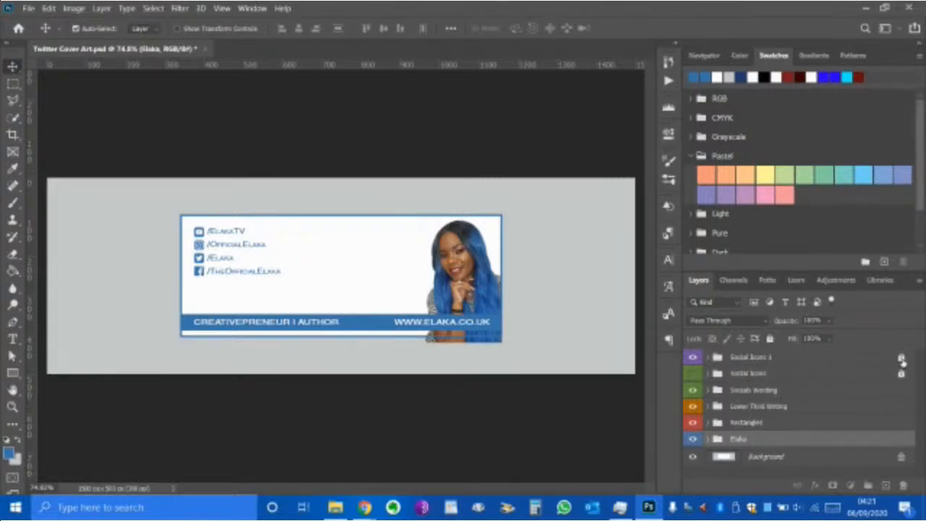
left_click(804, 360)
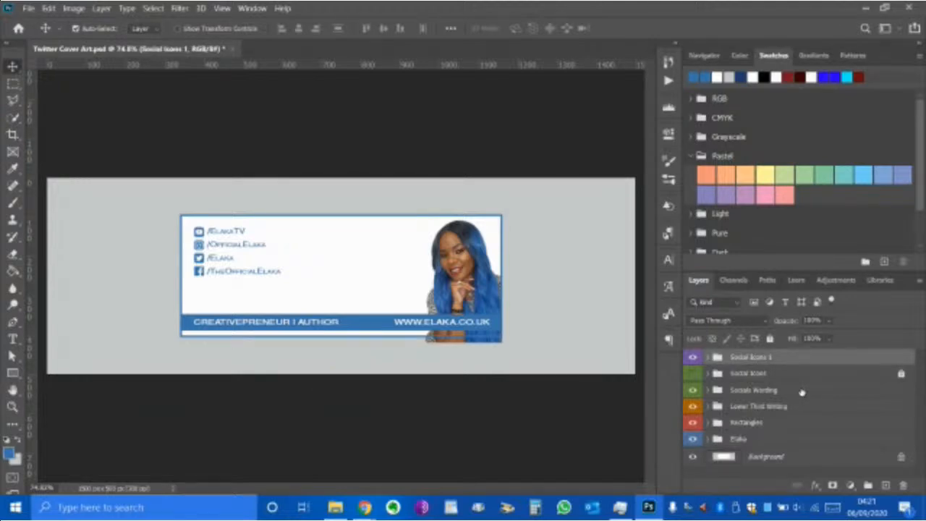
left_click(801, 391, "ctrl")
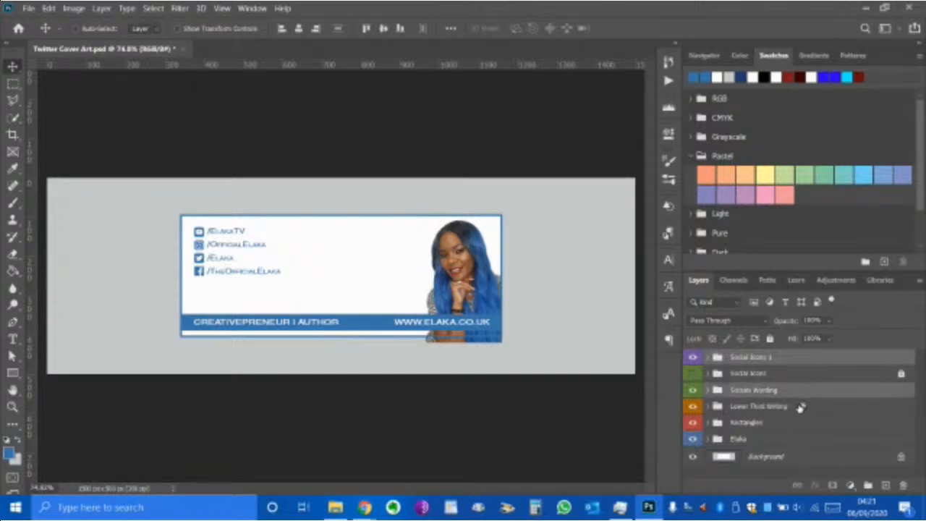
left_click(800, 407, "ctrl")
left_click(795, 424, "ctrl")
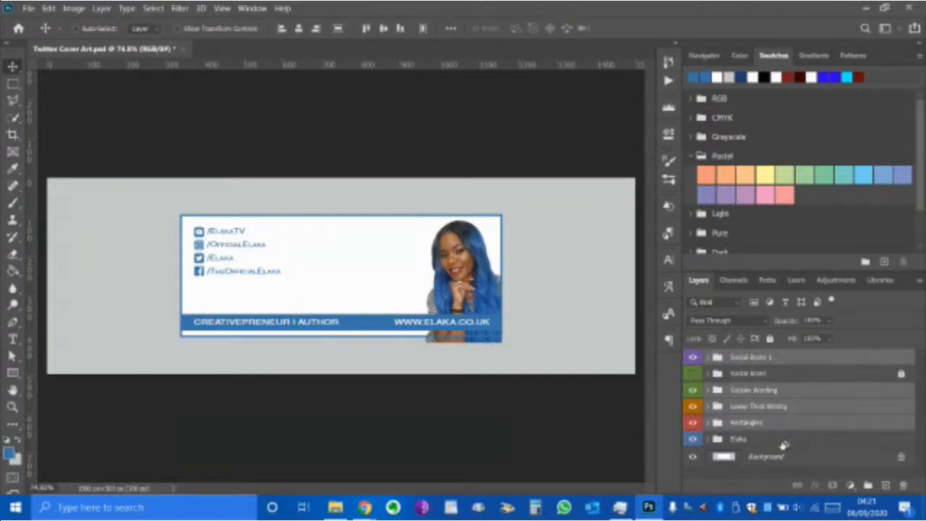
left_click(782, 440, "ctrl")
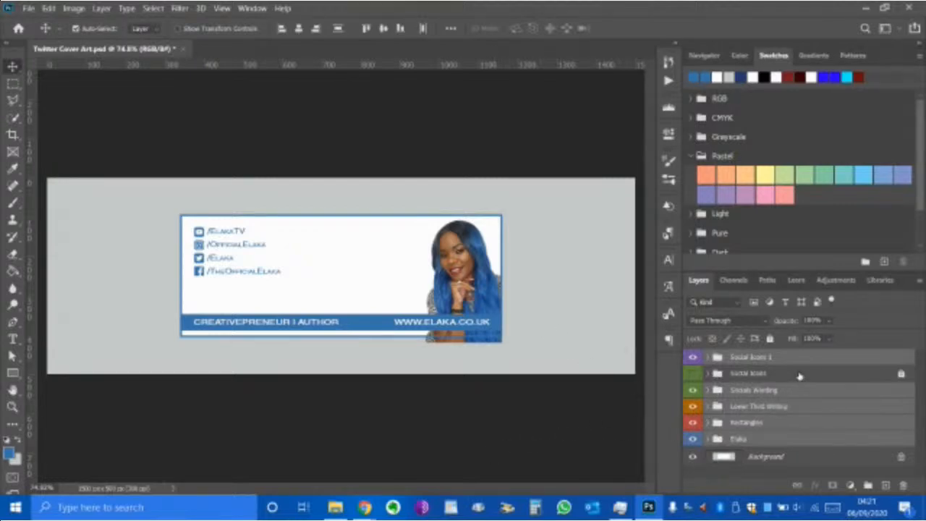
left_click(788, 445)
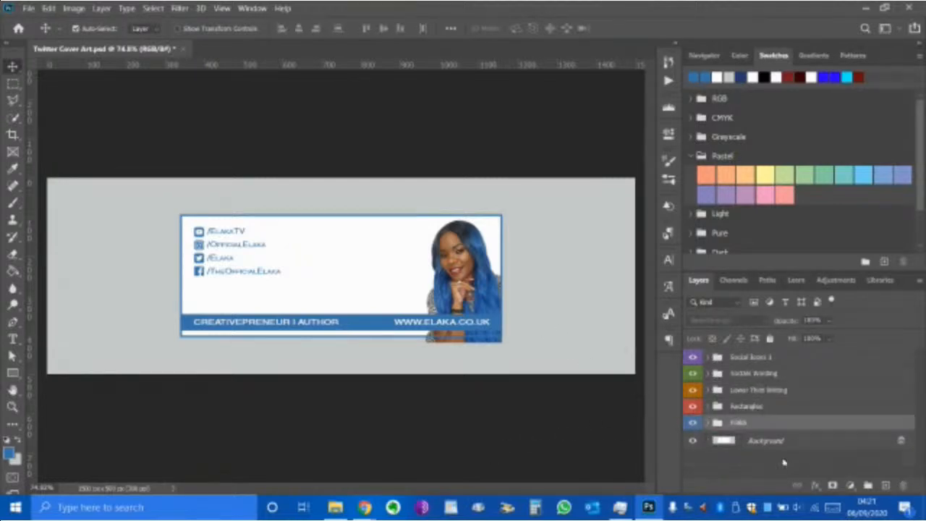
key("ctrl+z")
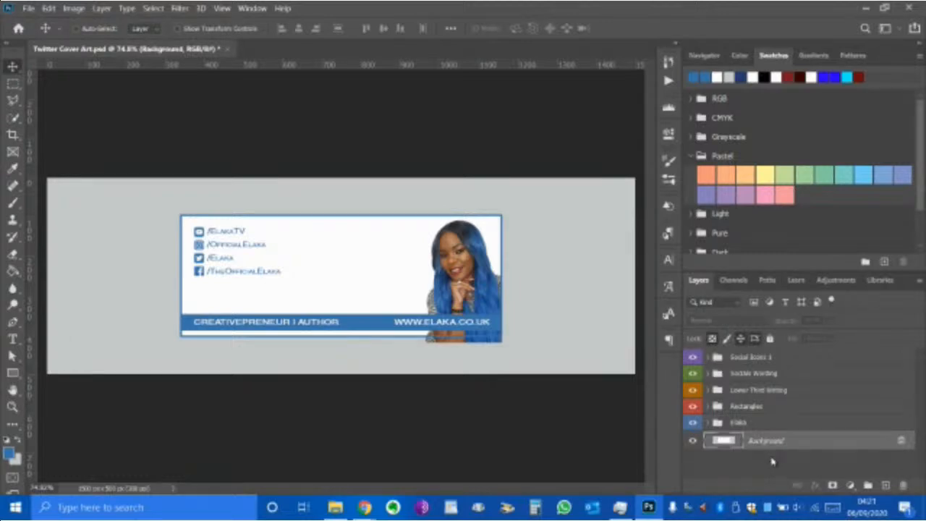
key("ctrl+shift+z")
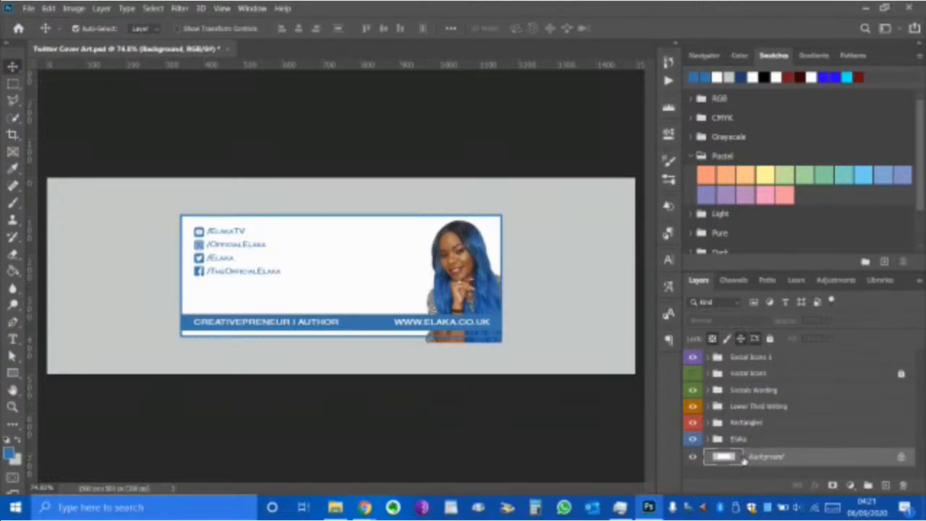
- Unlock the Background layer and fill its grey area with the white sampled from the banner, using the Paint Bucket
left_click(901, 457)
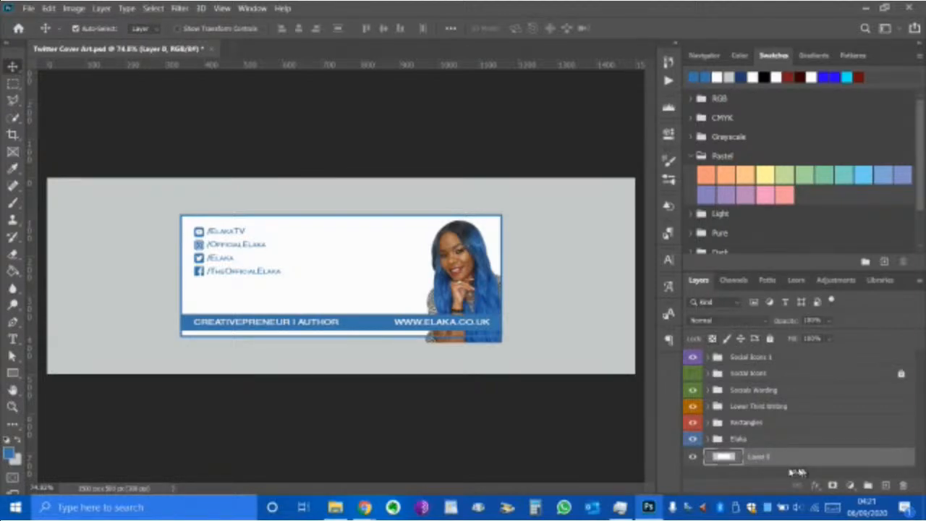
left_click(12, 273)
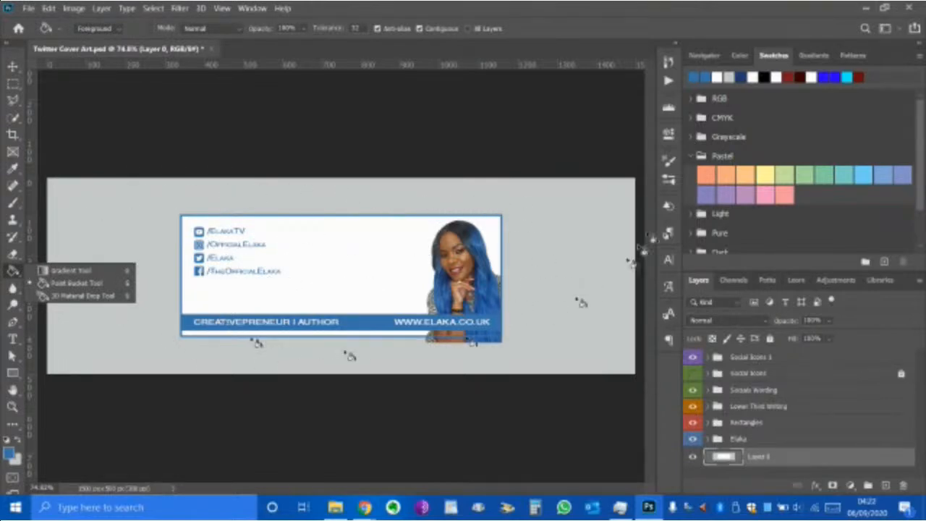
left_click(598, 15)
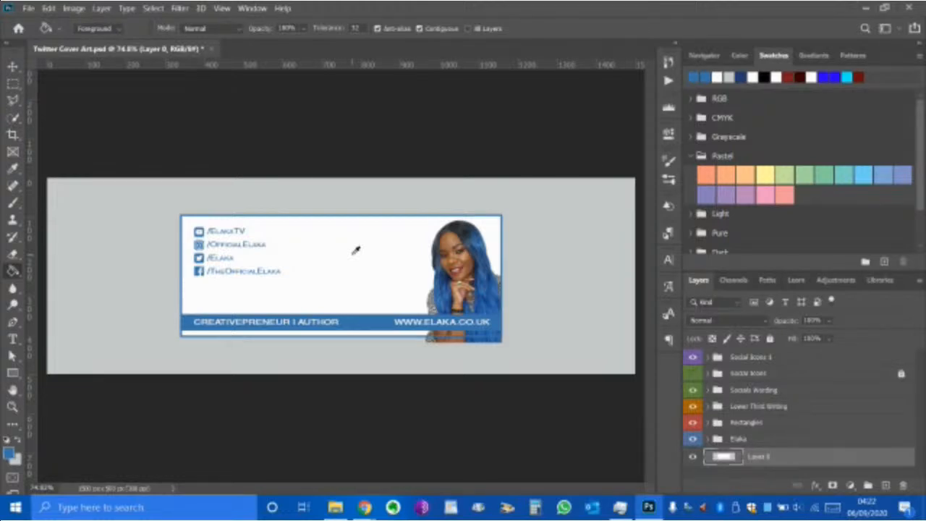
left_click(355, 251, "alt")
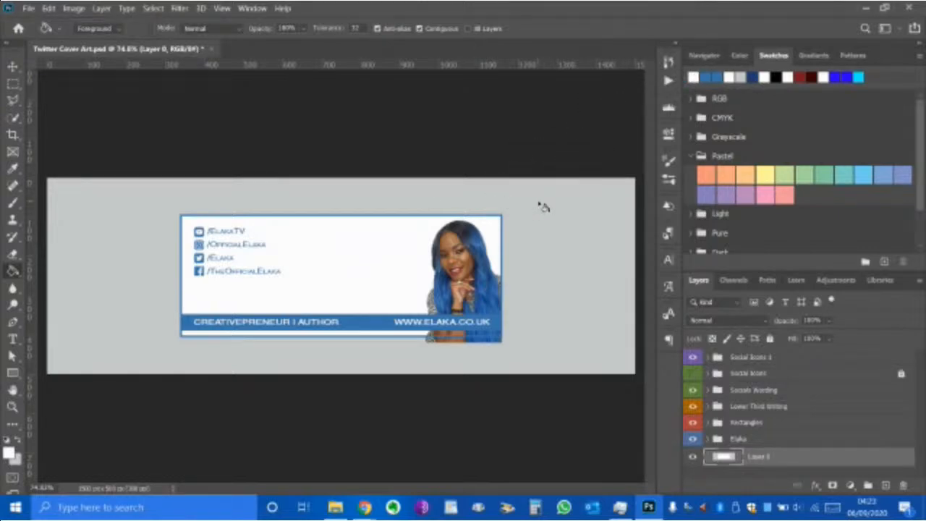
left_click(573, 248)
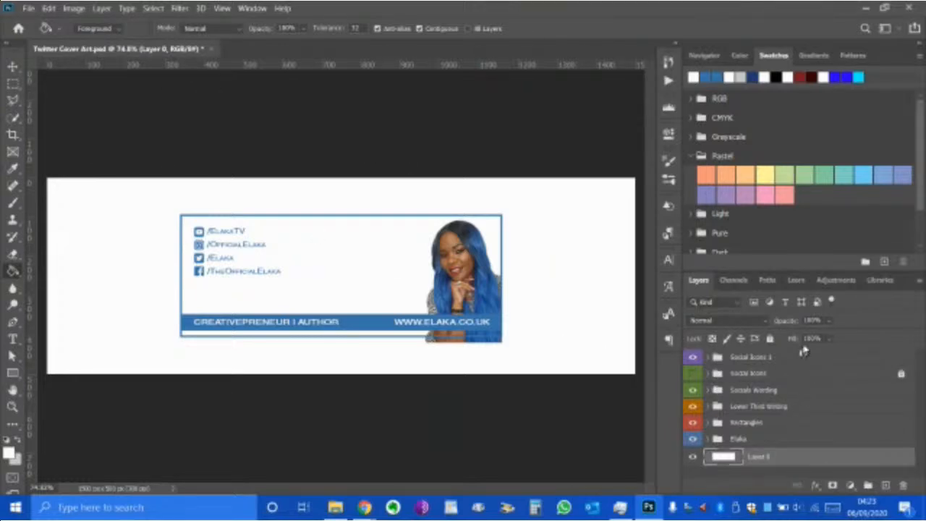
- Lock the white-filled bottom layer completely and rename it Background
left_click(770, 338)
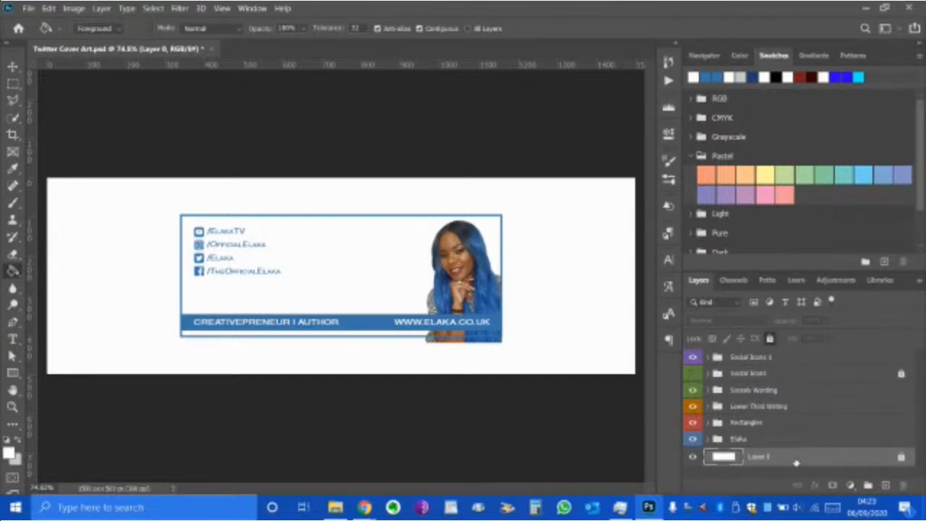
double_click(768, 457)
type("Background")
key("Return")
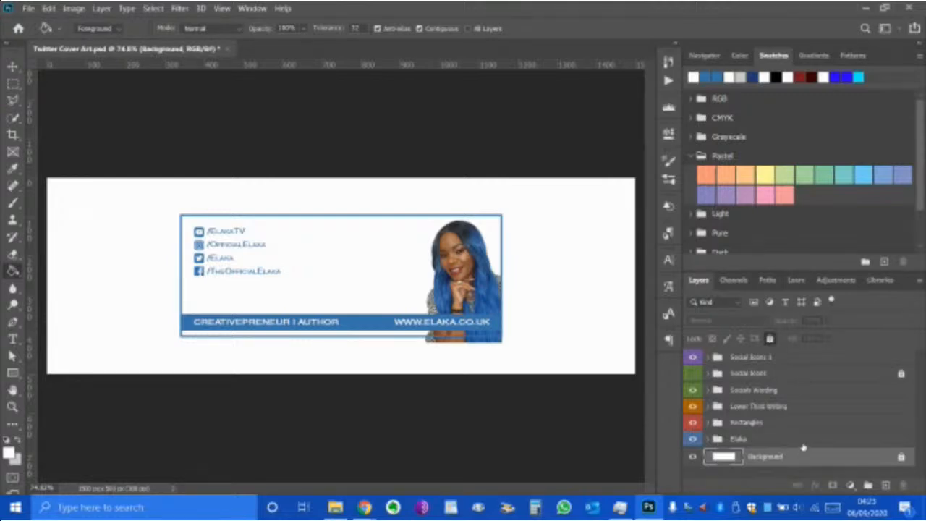
- Select all the unlocked groups together and scale them up proportionally from their centre to about 1289 x 513 px
left_click(803, 441)
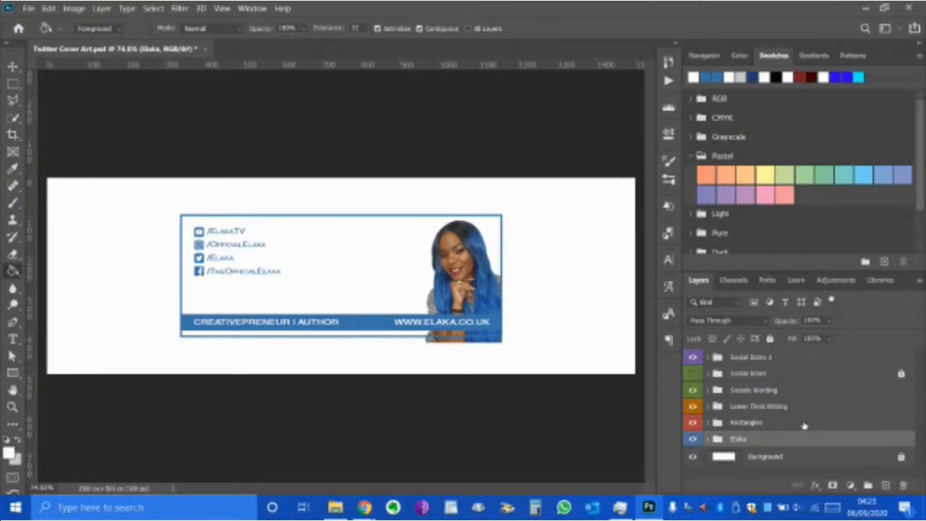
left_click(803, 423, "shift")
left_click(798, 406, "shift")
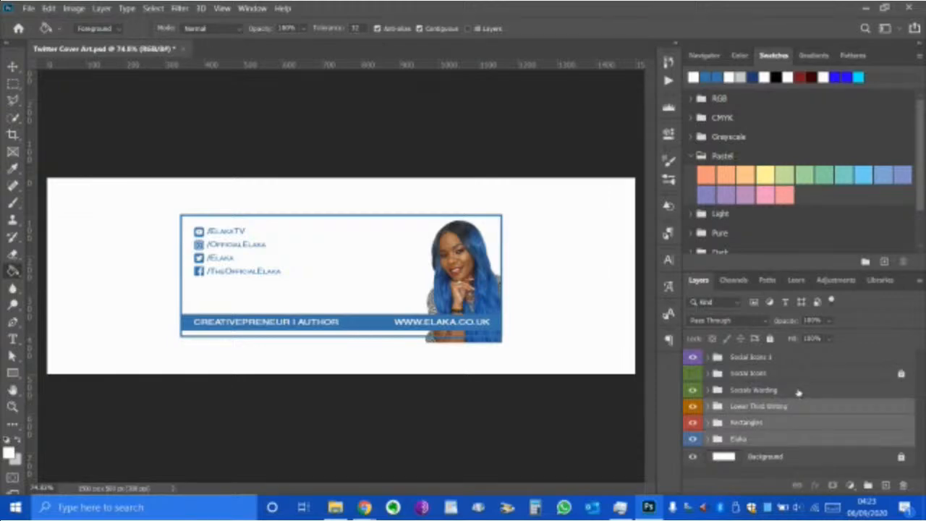
left_click(799, 392, "shift")
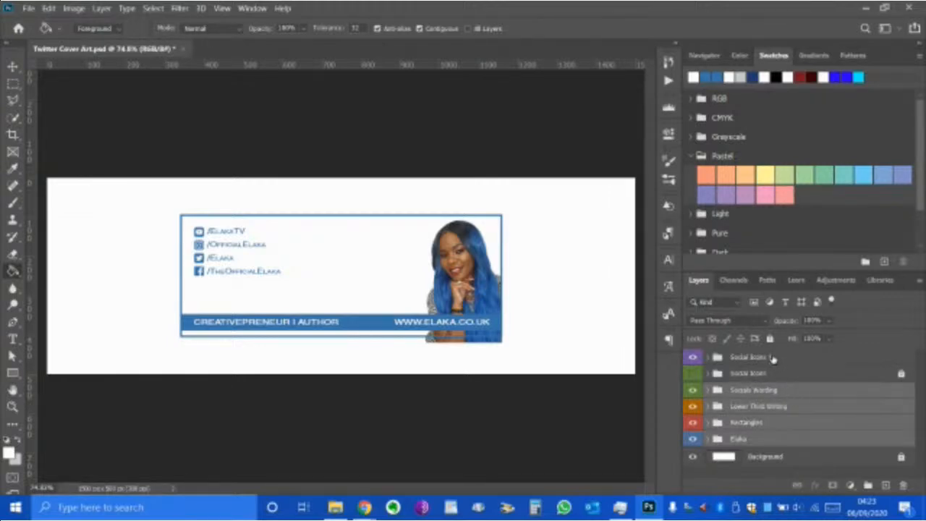
left_click(773, 358, "ctrl")
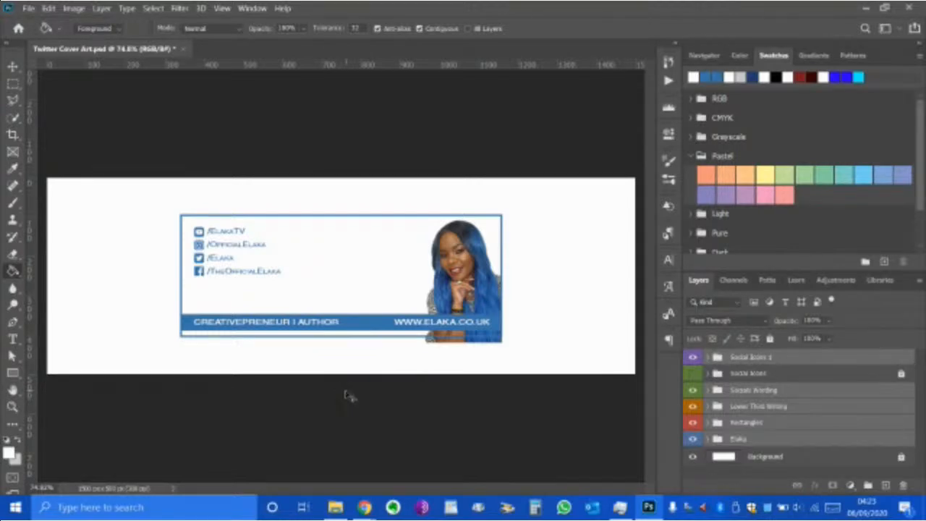
key("ctrl+t")
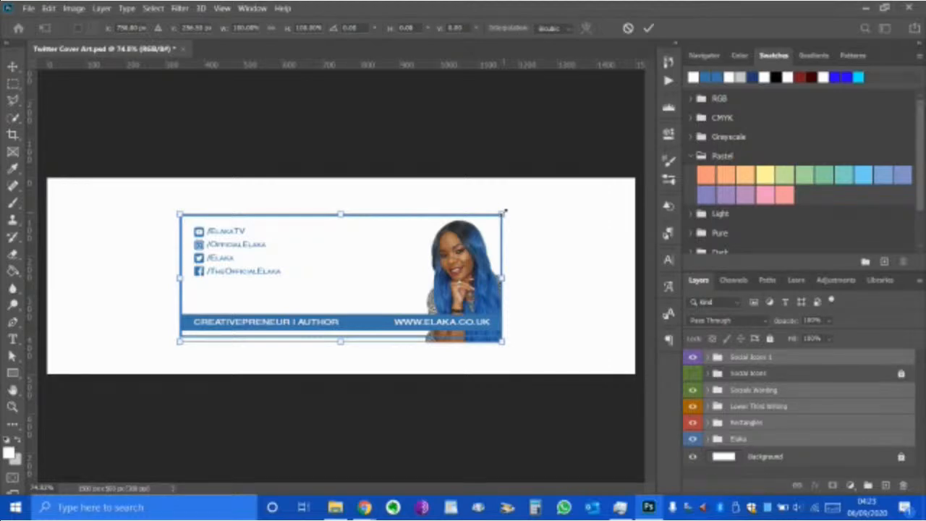
left_click_drag(504, 212, 594, 177)
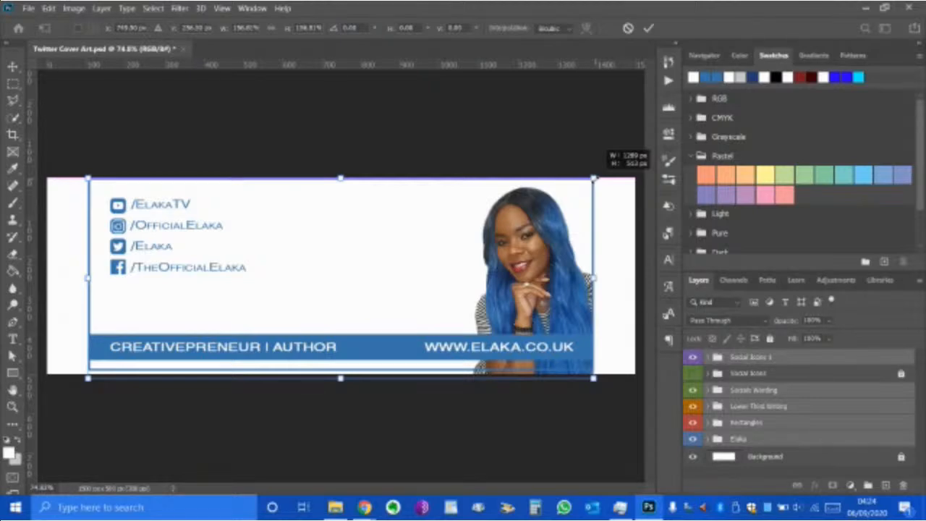
left_click_drag(593, 177, 594, 178)
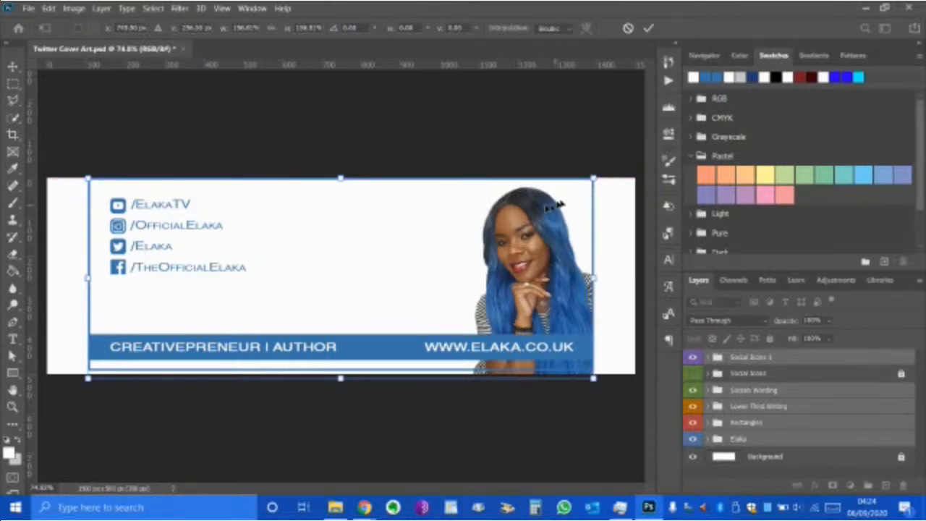
left_click(650, 30)
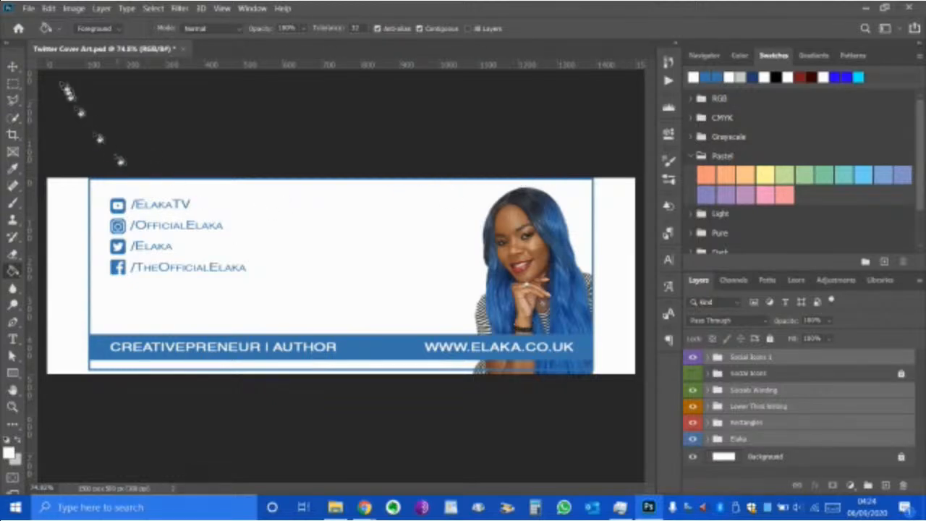
- With the Move tool, nudge the whole Elaka photo group about 15 px to the right
left_click(12, 66)
left_click(396, 140)
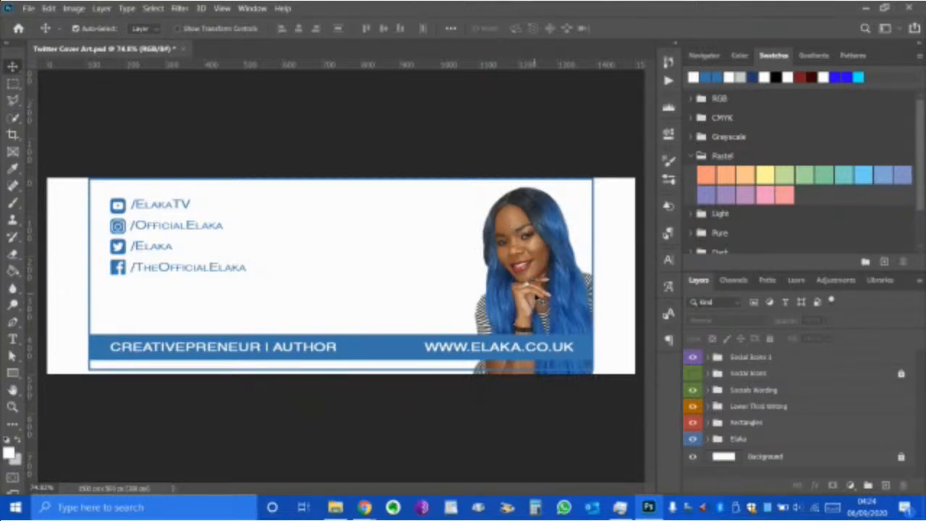
left_click(536, 282)
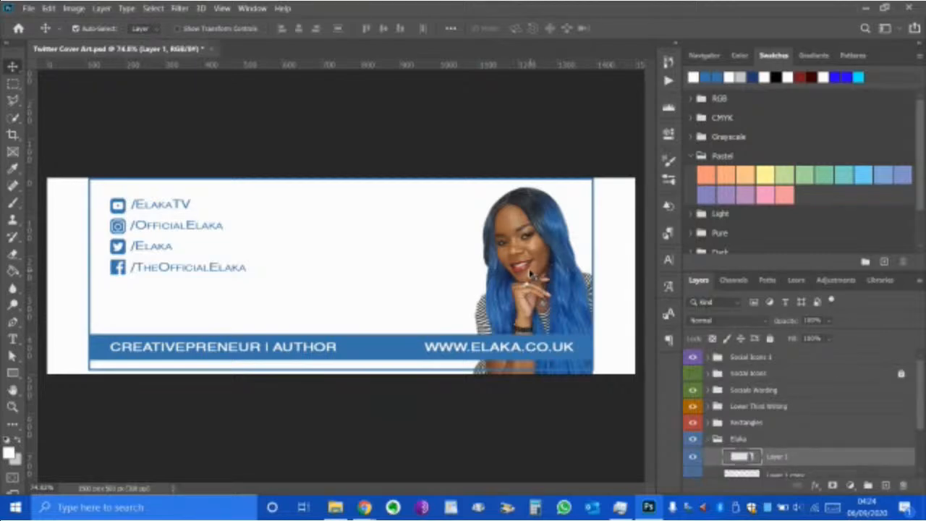
left_click(709, 439)
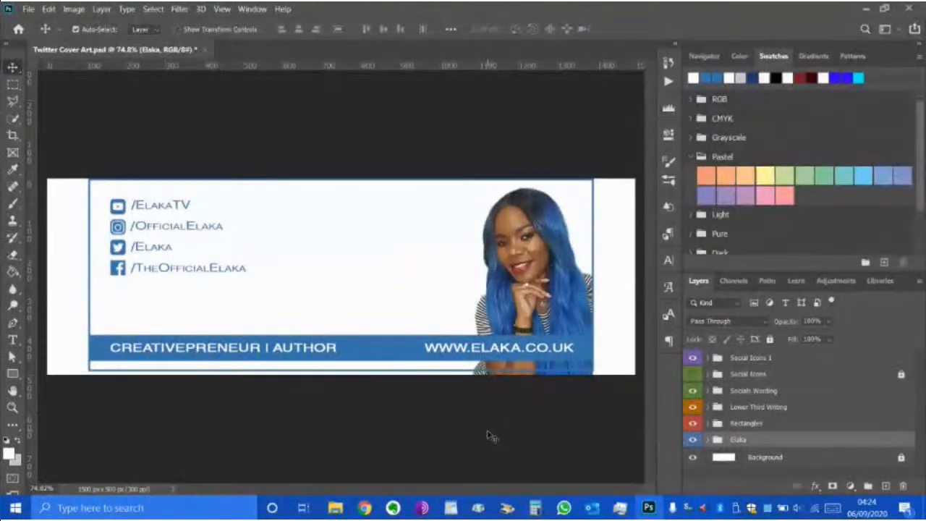
key("Right")
key("Right")
key("Right")
key("Right")
key("Right")
key("Right")
key("Right")
key("Right")
key("Right")
key("Right")
key("Right")
key("Right")
key("Right")
key("Right")
key("Right")
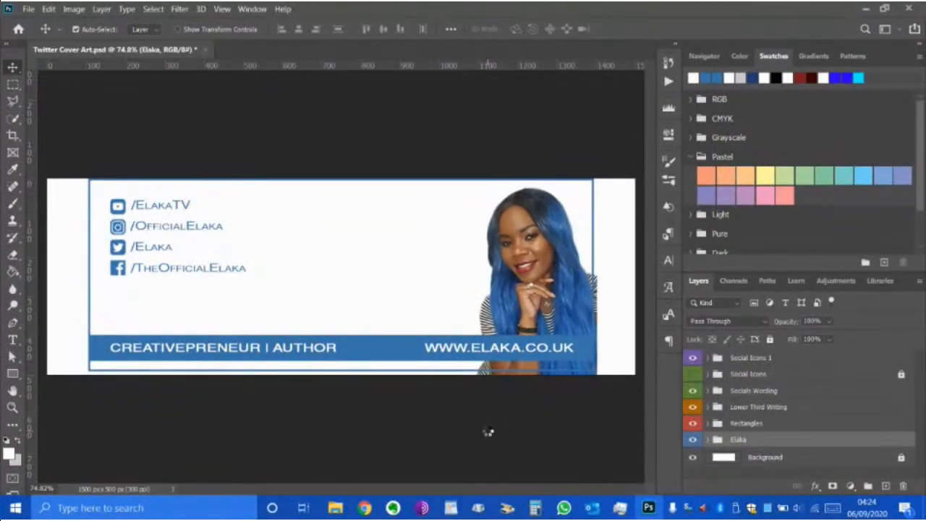
- Shift the portrait photo group horizontally to the right until it meets the canvas's right edge
key("Right")
key("Right")
key("Right")
key("Right")
key("Right")
key("Right")
key("Right")
key("Right")
key("Right")
key("Right")
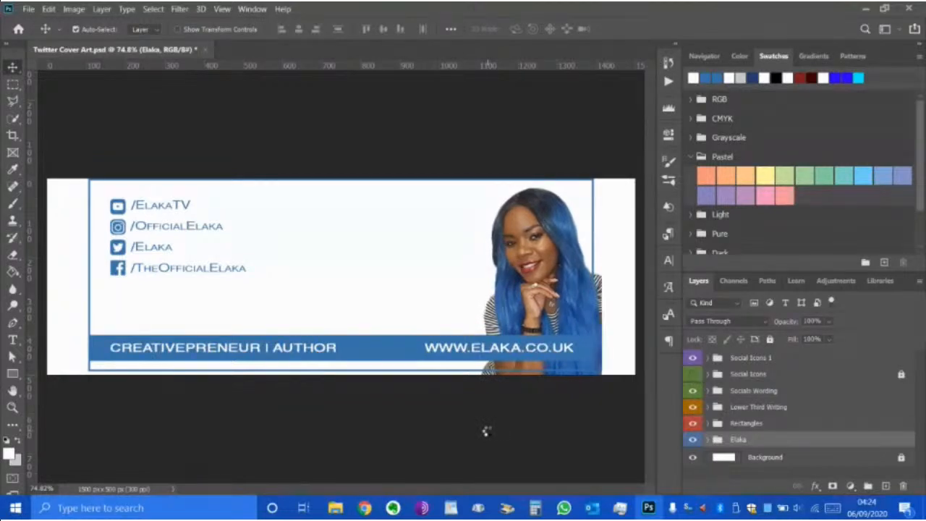
key("Right")
key("Right")
key("Right")
key("Right")
key("Right")
key("Right")
key("Right")
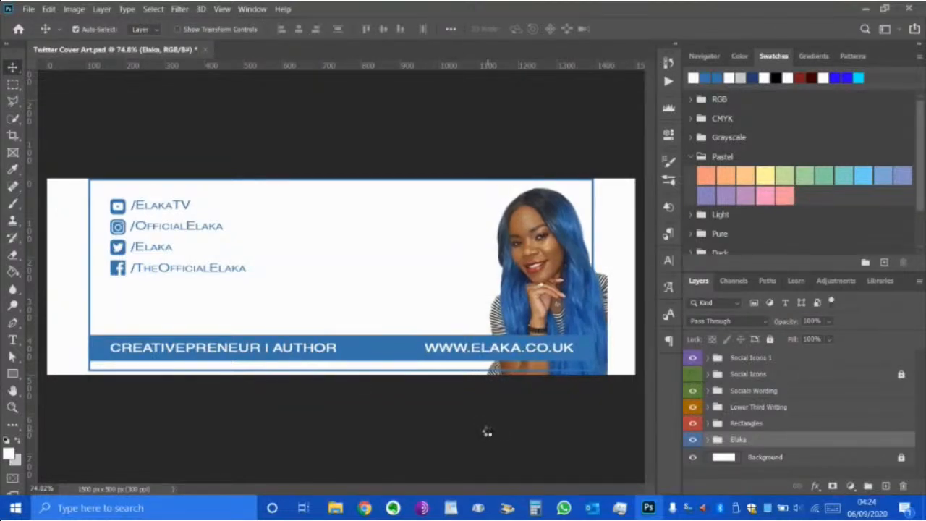
key("Right")
key("Right")
key("Right")
key("Right")
key("Right")
key("Right")
key("Right")
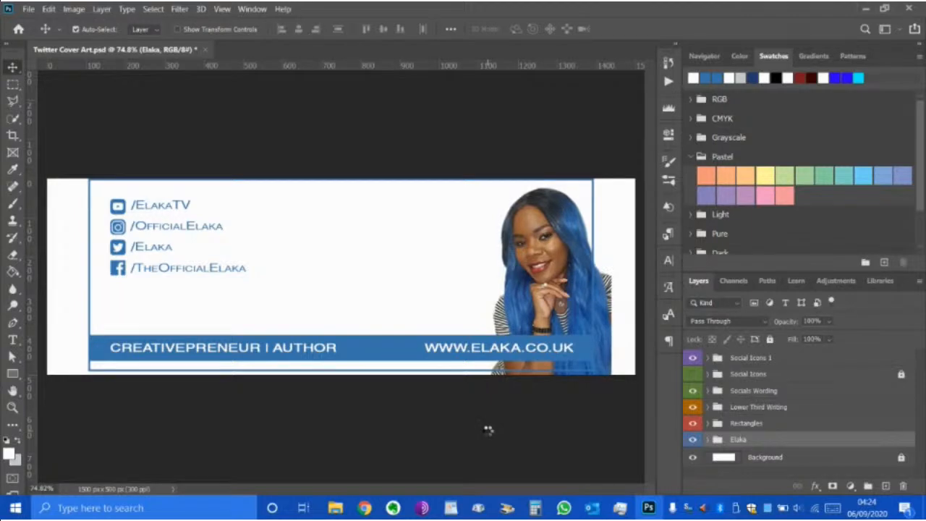
key("Right")
key("Right")
key("Right")
key("Right")
key("Right")
key("Right")
key("Right")
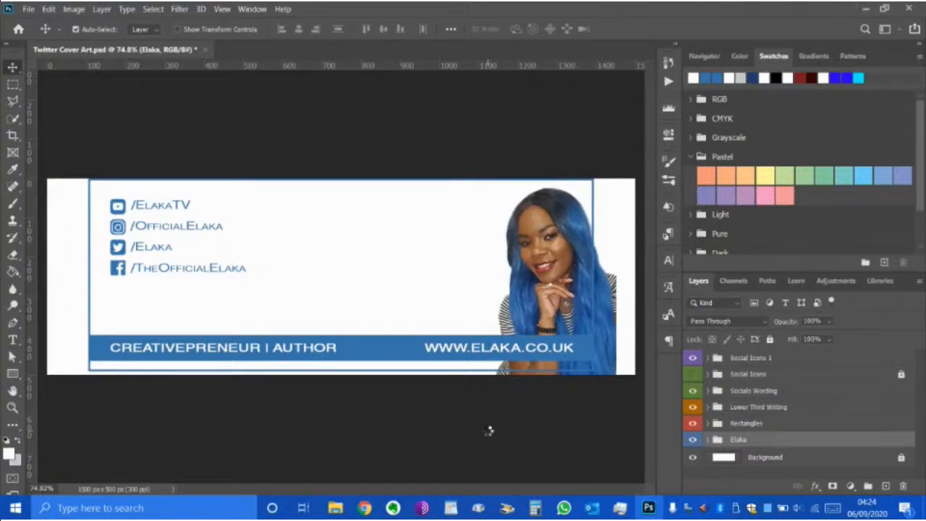
key("Right")
key("Right")
key("Right")
key("Right")
key("Right")
key("Right")
key("Right")
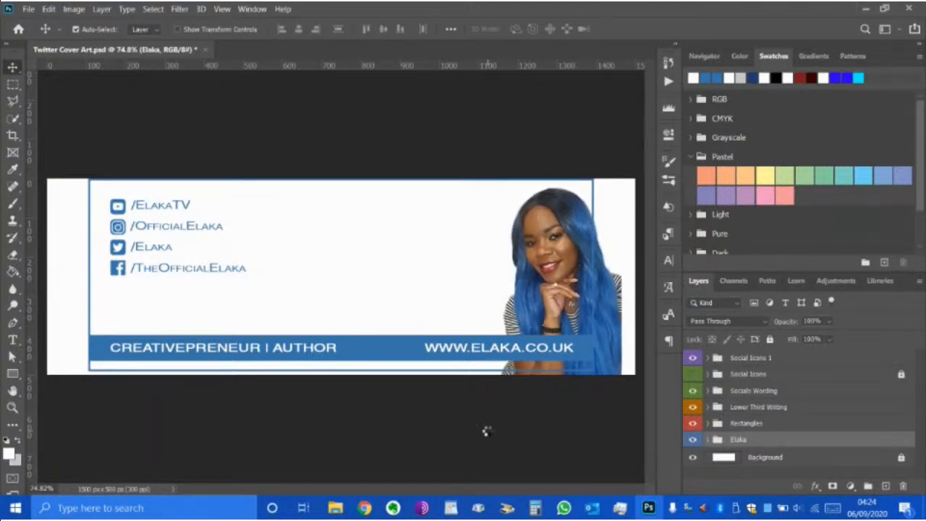
key("Right")
key("Right")
key("Right")
key("Right")
key("Right")
key("Right")
key("Right")
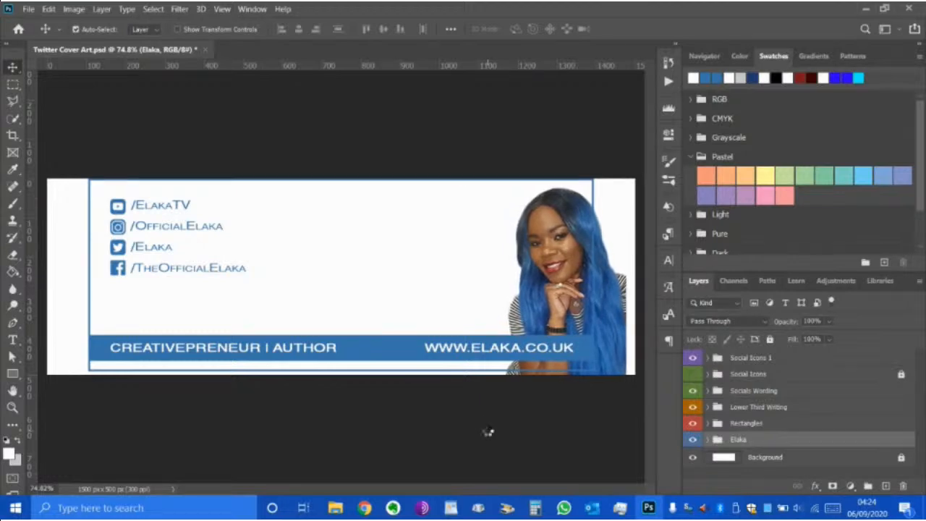
key("Right")
key("Right")
key("Right")
key("Right")
key("Right")
key("Right")
key("Right")
key("Right")
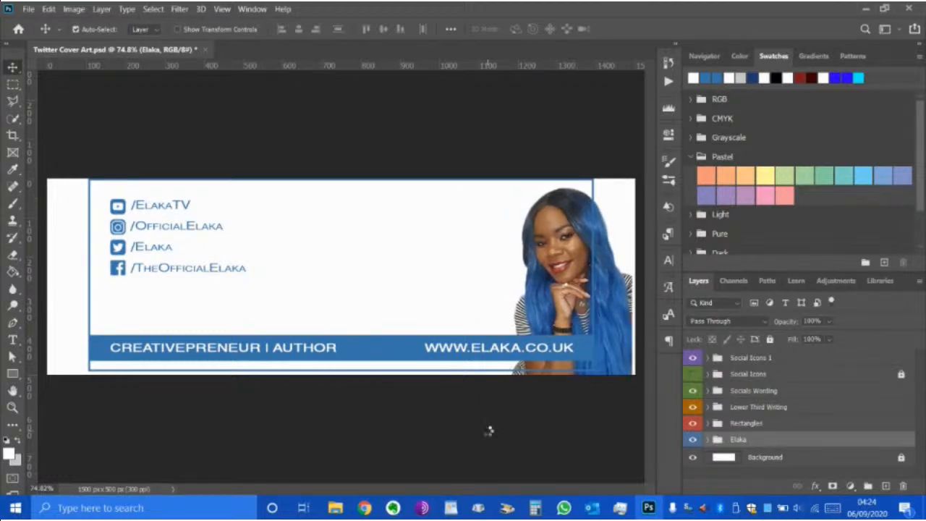
key("Right")
key("Right")
key("Right")
key("Right")
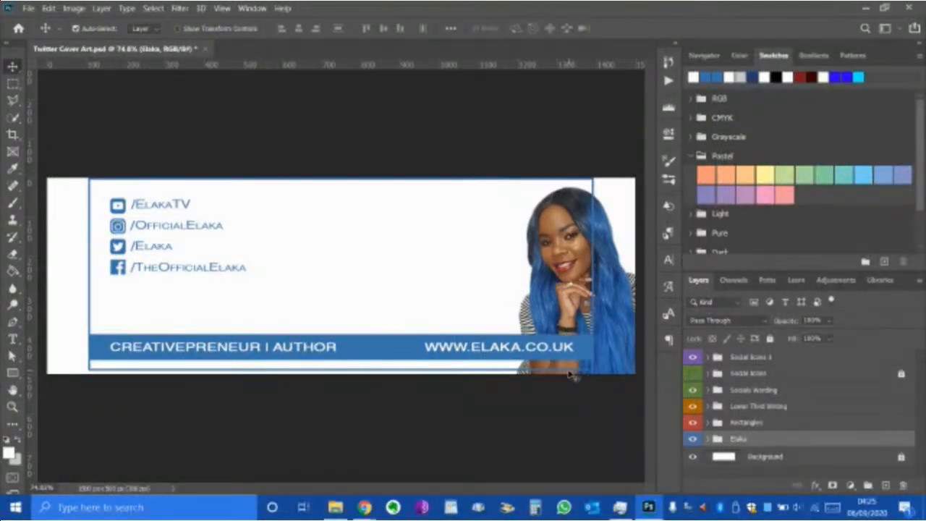
- Stretch the Rectangles group with Free Transform so its border and blue bar reach the canvas's left, right and bottom edges
left_click(572, 374)
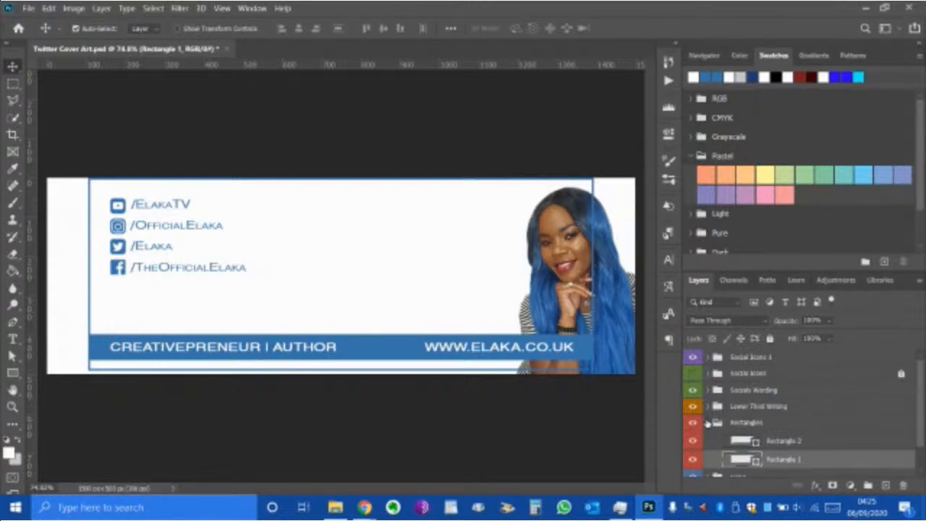
left_click(708, 423)
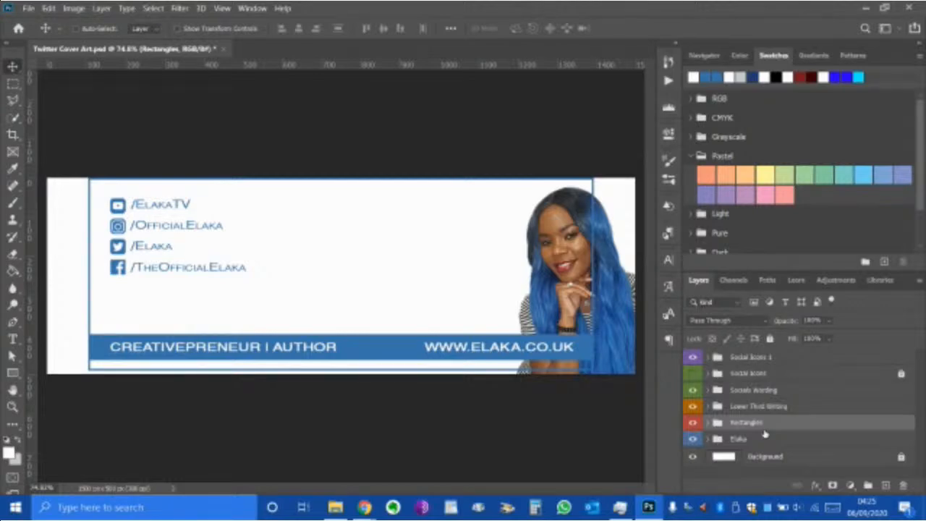
key("ctrl+t")
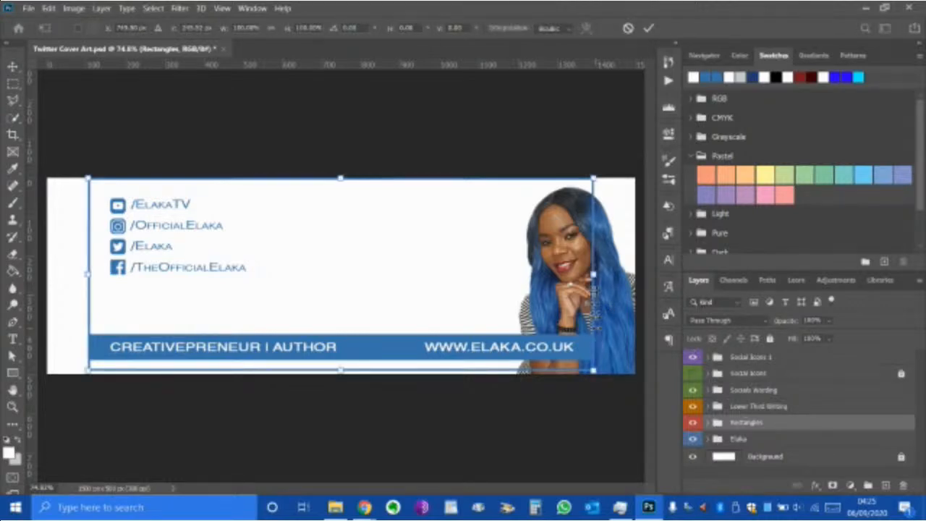
left_click_drag(592, 274, 635, 275)
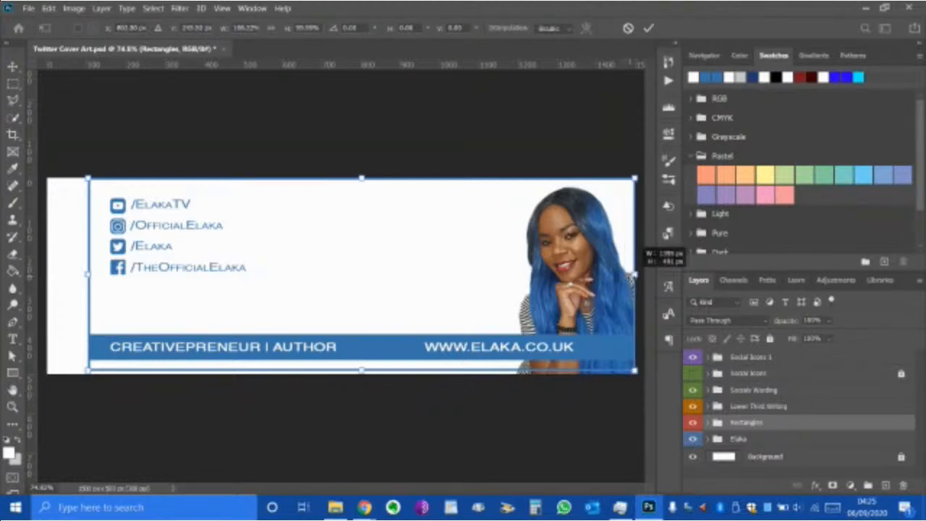
left_click_drag(82, 271, 47, 269)
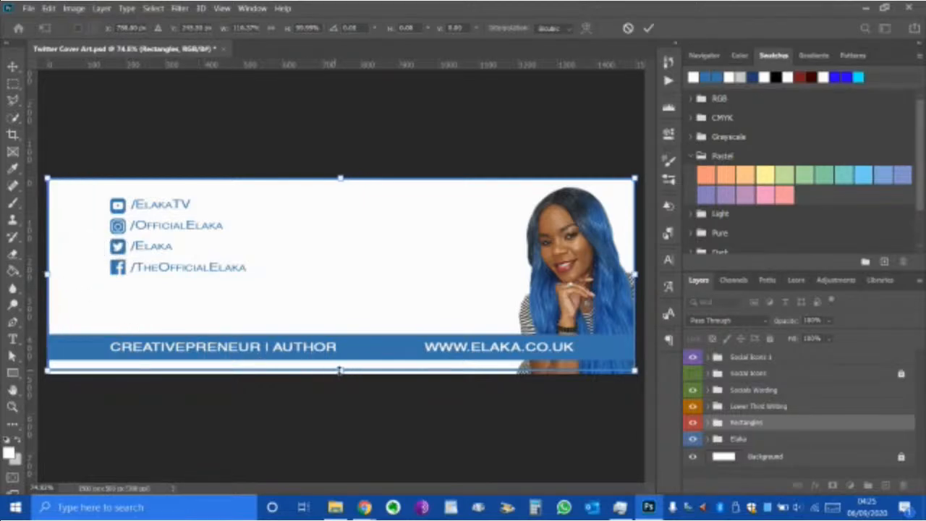
left_click_drag(337, 371, 341, 374)
left_click(648, 28)
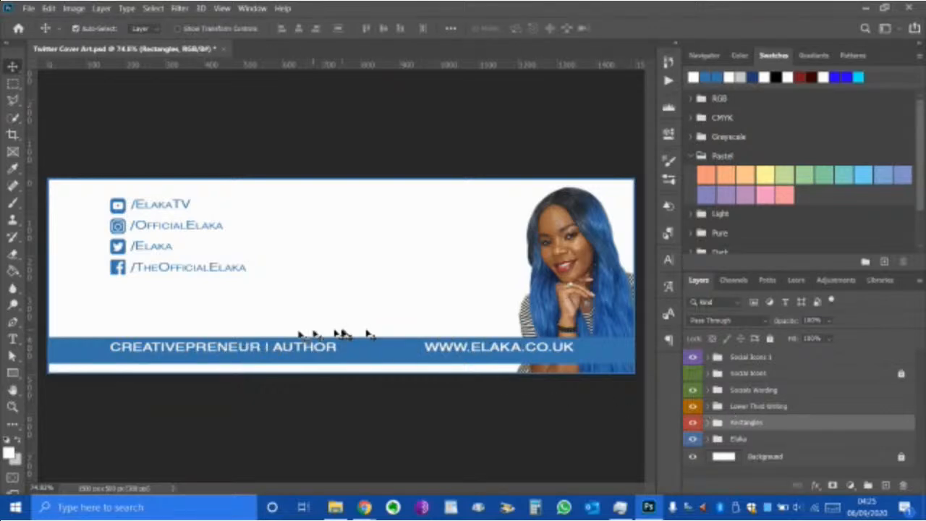
- Nudge the Lower Third Writing group down to centre its text vertically in the blue bar
left_click(779, 410)
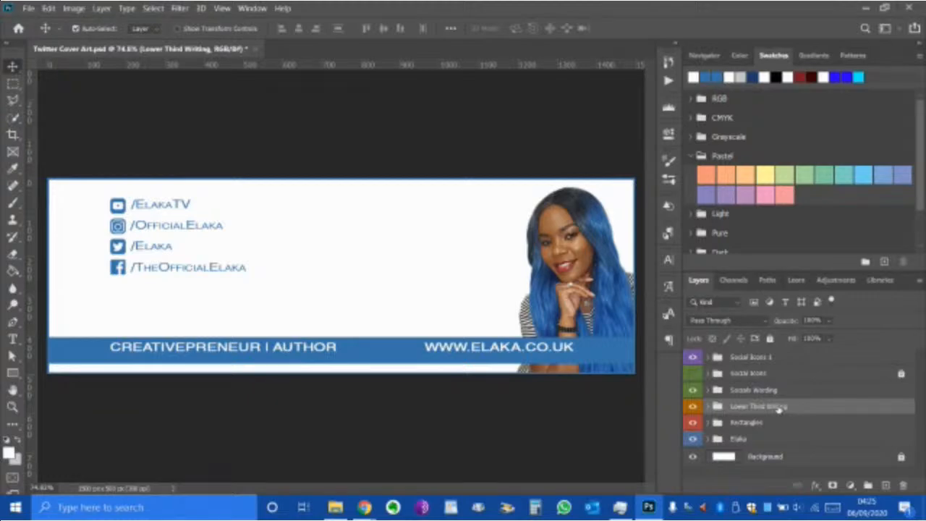
key("Down")
key("Down")
key("Down")
key("Down")
key("Down")
key("Down")
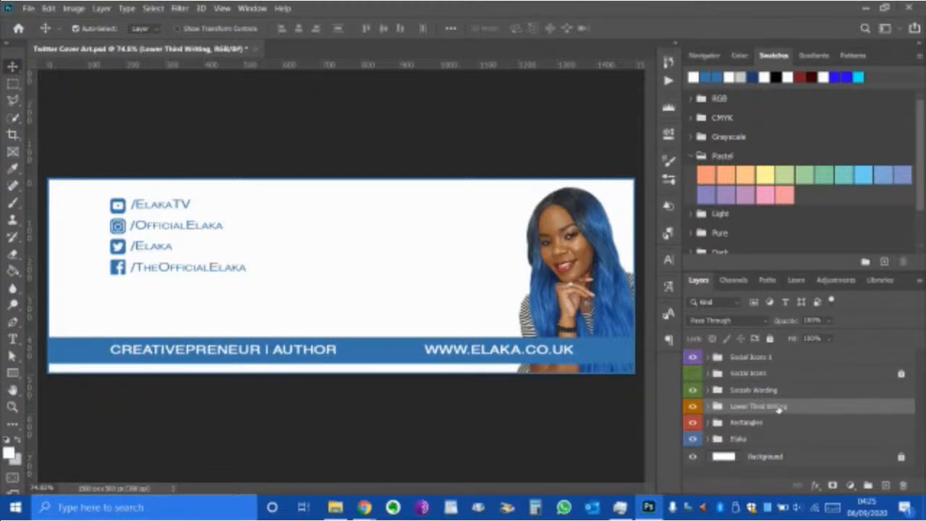
key("Down")
key("Down")
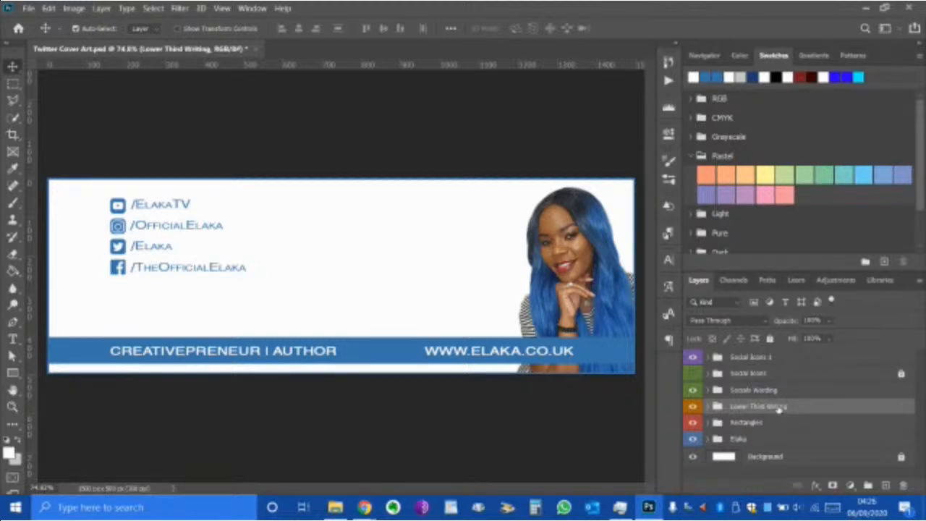
- Move the Social Icons 1 and Socials Wording groups down together, roughly midway between the upper border and the blue bar
left_click(766, 392)
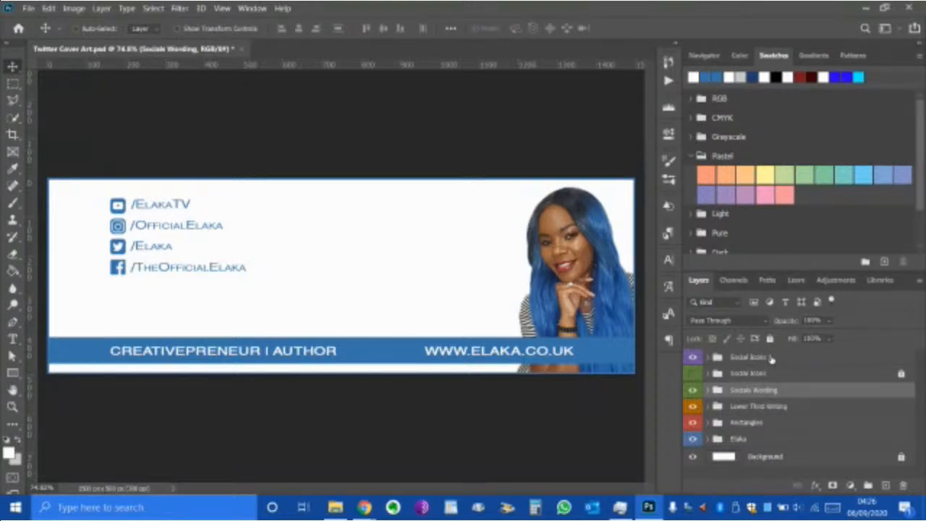
left_click(772, 357, "ctrl")
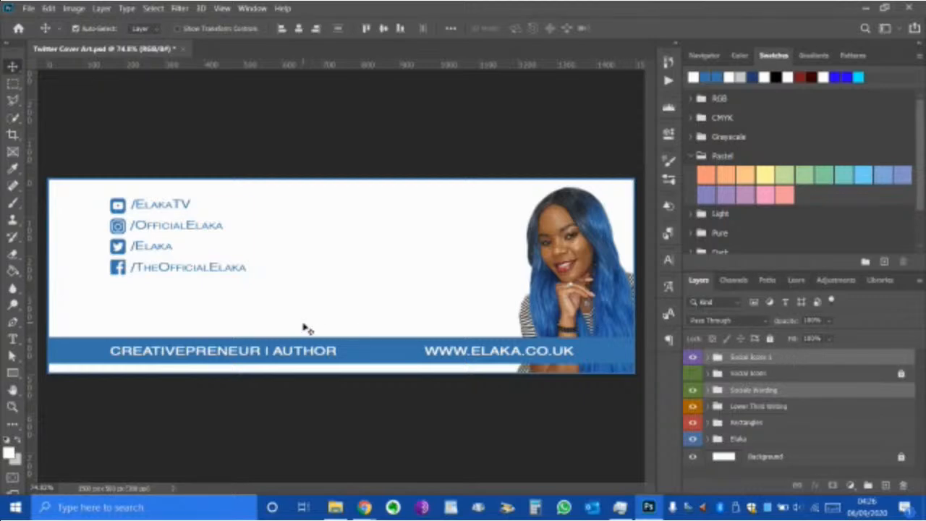
key("Down")
key("Down")
key("Down")
key("Down")
key("Down")
key("Down")
key("Down")
key("Down")
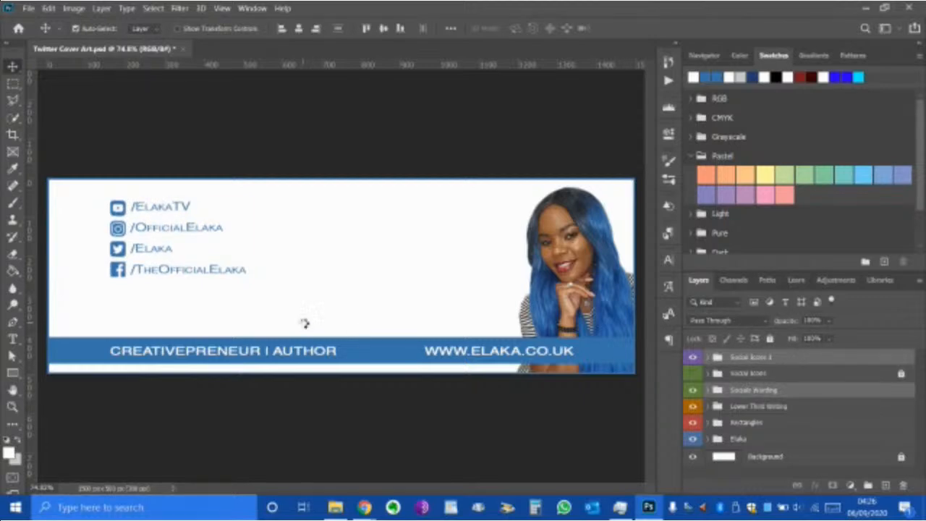
key("Down")
key("Down")
key("Down")
key("Down")
key("Down")
key("Down")
key("Down")
key("Down")
key("Down")
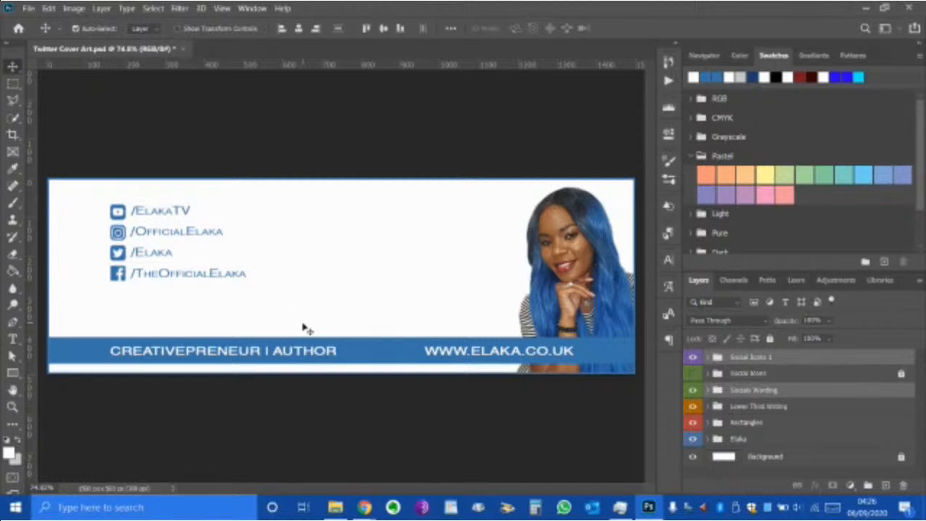
key("Down")
key("Down")
key("Down")
key("Down")
key("Down")
key("Down")
key("Down")
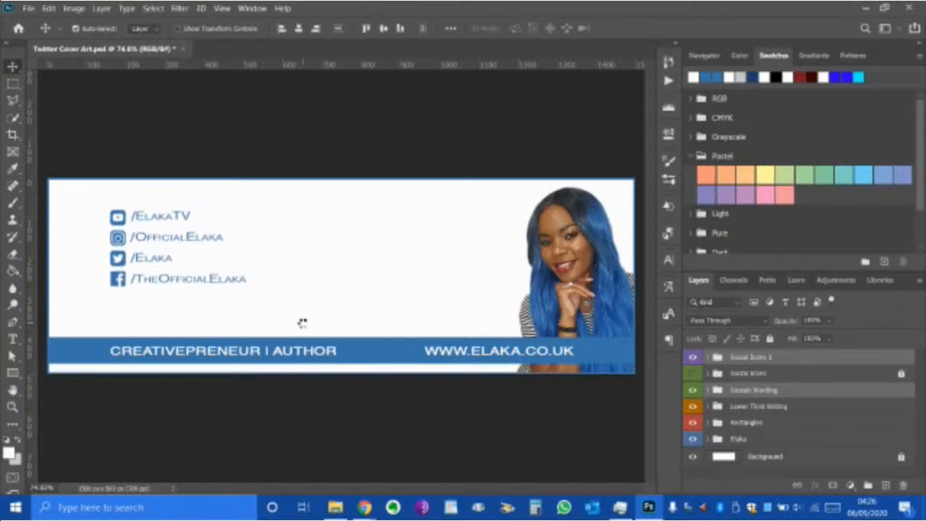
key("Down")
key("Down")
key("Down")
key("Down")
key("Down")
key("Down")
key("Down")
key("Down")
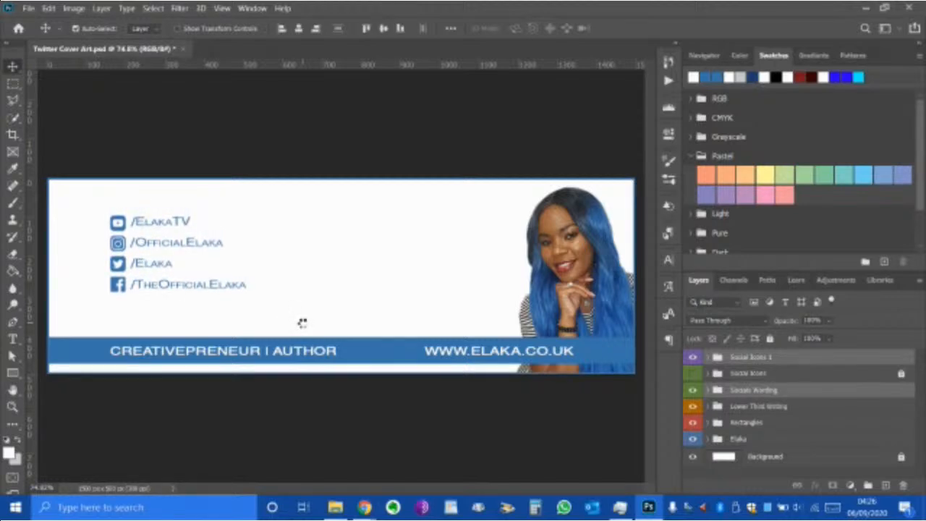
key("Down")
key("Down")
key("Down")
key("Down")
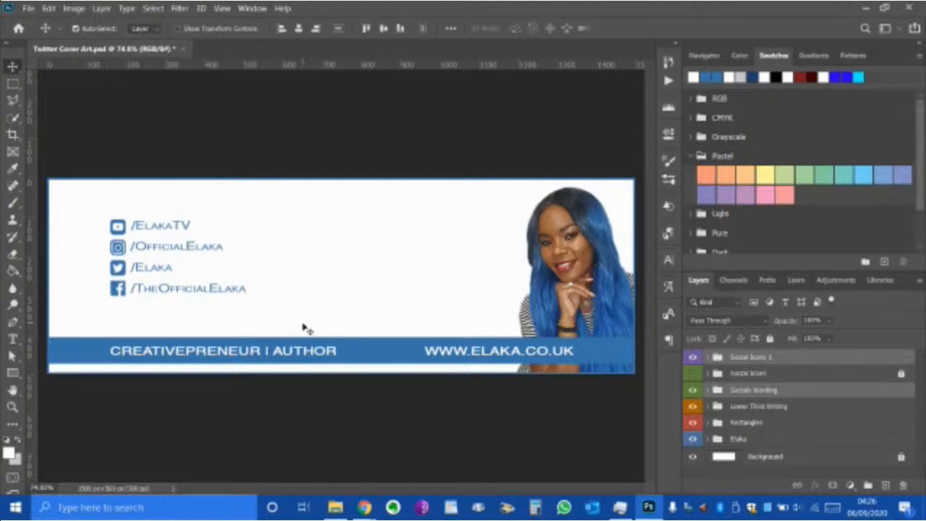
key("Down")
key("Down")
key("Down")
key("Down")
key("Down")
key("Down")
key("Down")
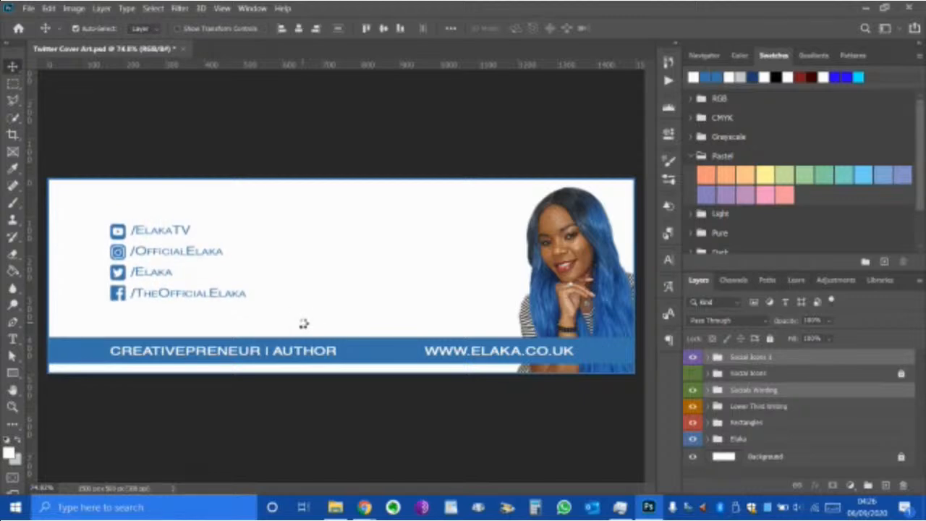
key("Up")
key("Up")
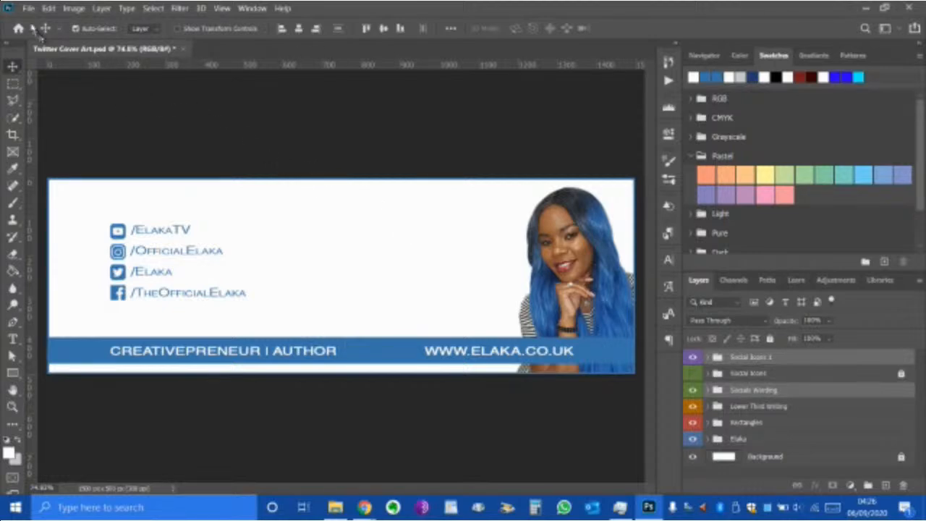
- Save the document and export it for web as the JPEG Twitter-Cover-Art.jpg in the Social Media Icons folder
left_click(29, 10)
left_click(44, 148)
left_click(30, 9)
mouse_move(121, 191)
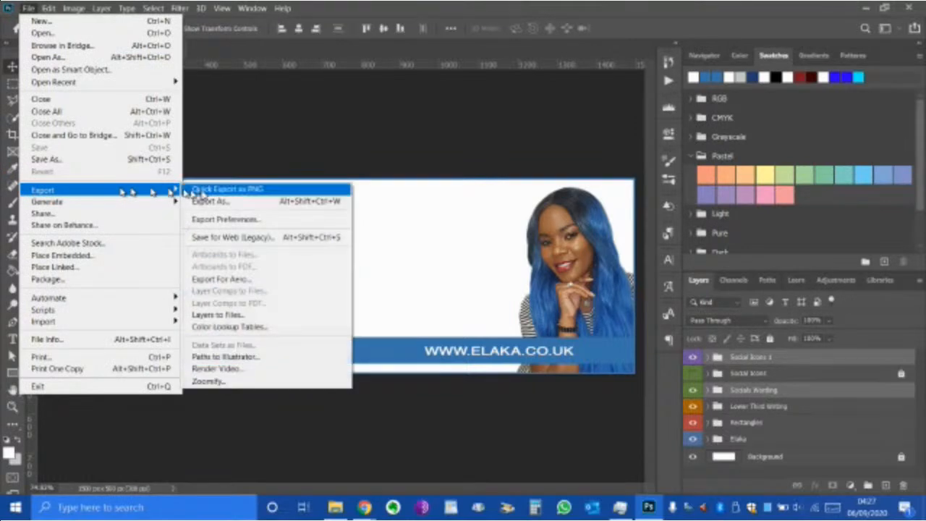
left_click(242, 237)
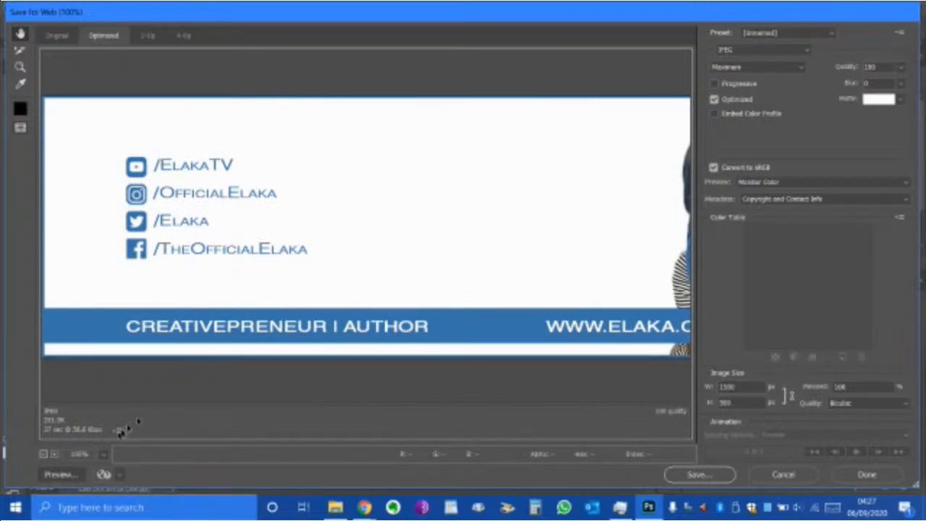
left_click(105, 455)
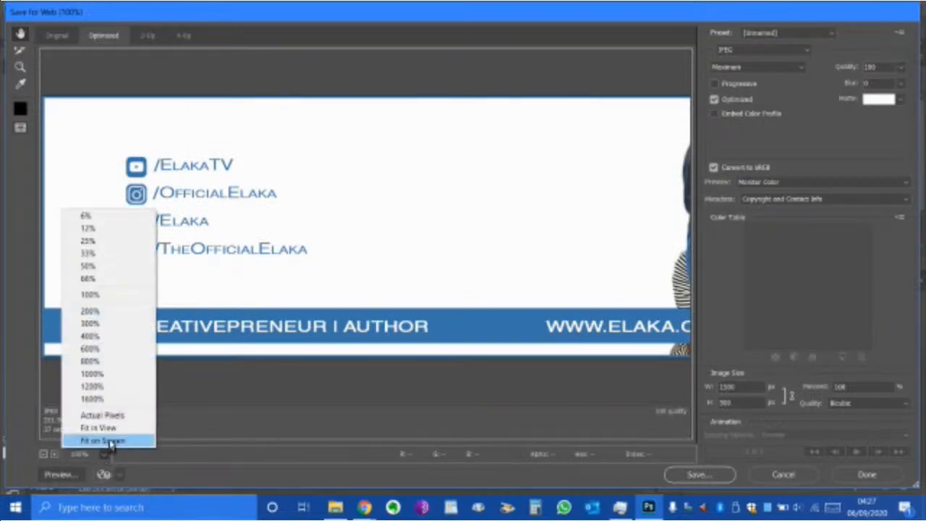
left_click(104, 440)
left_click(678, 476)
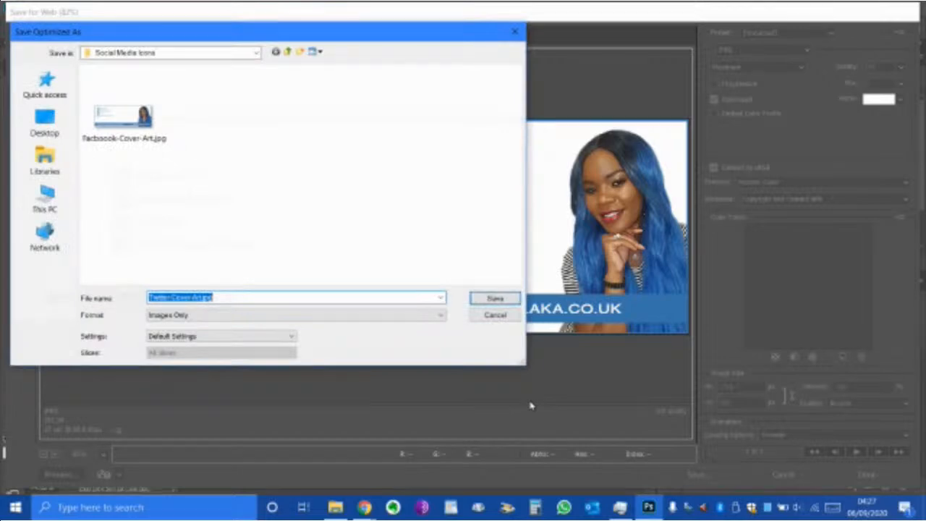
left_click(483, 299)
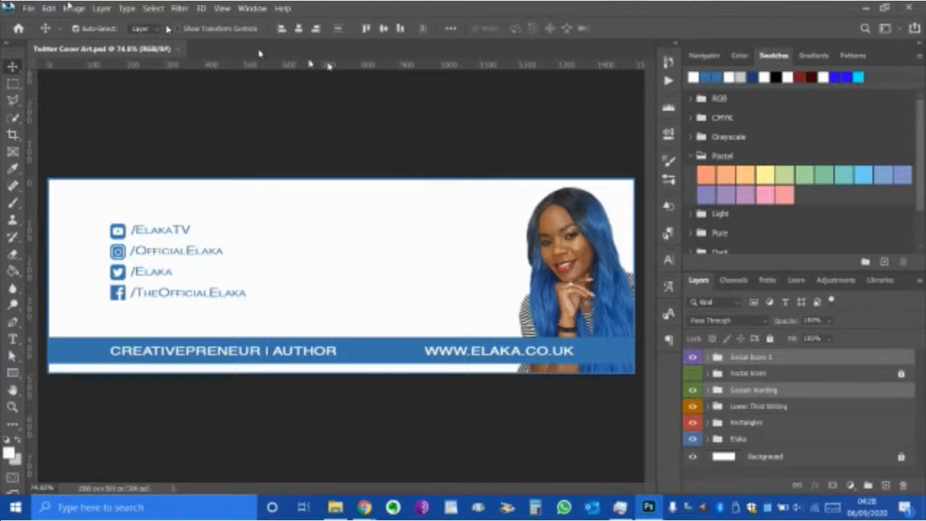
left_click(29, 9)
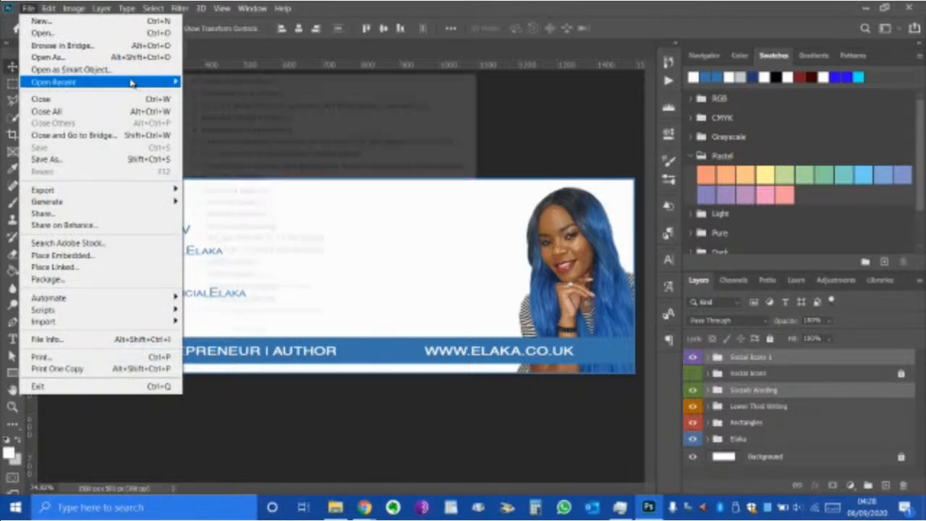
left_click(29, 9)
left_click(49, 9)
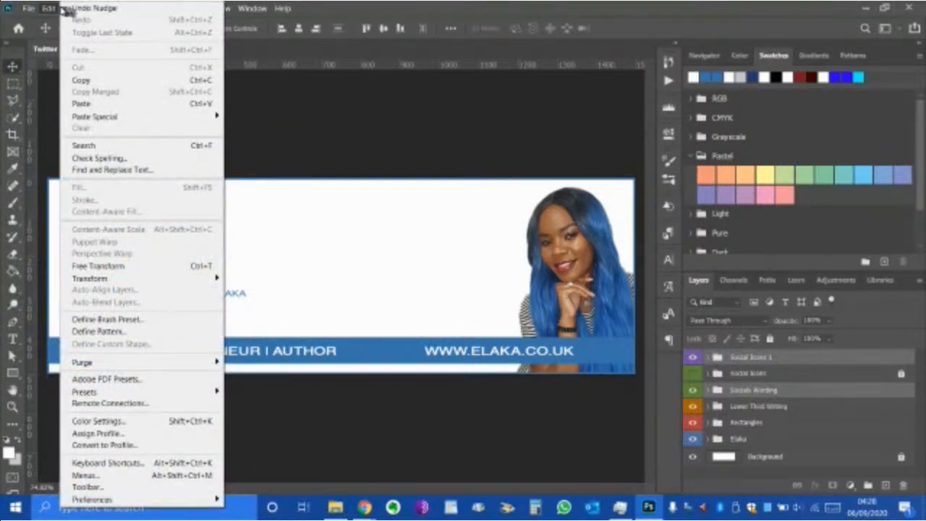
left_click(35, 10)
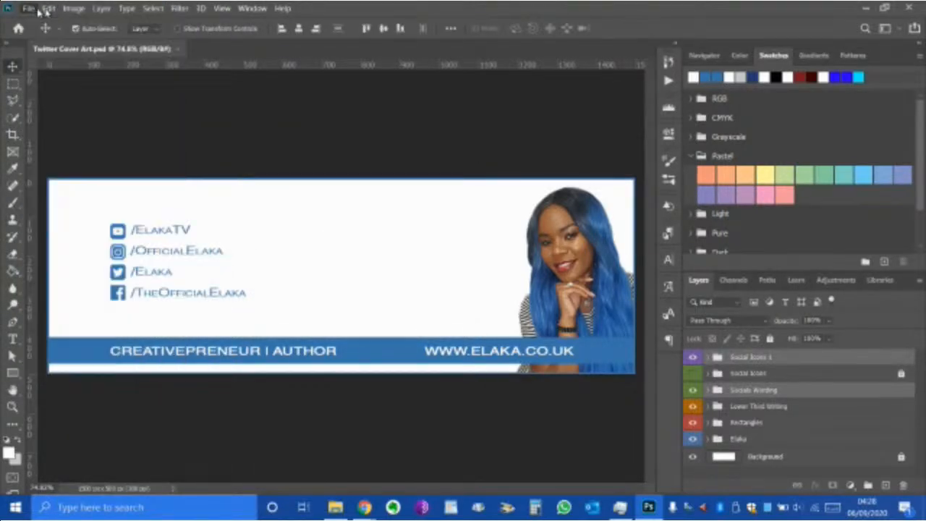
left_click(49, 9)
left_click(215, 7)
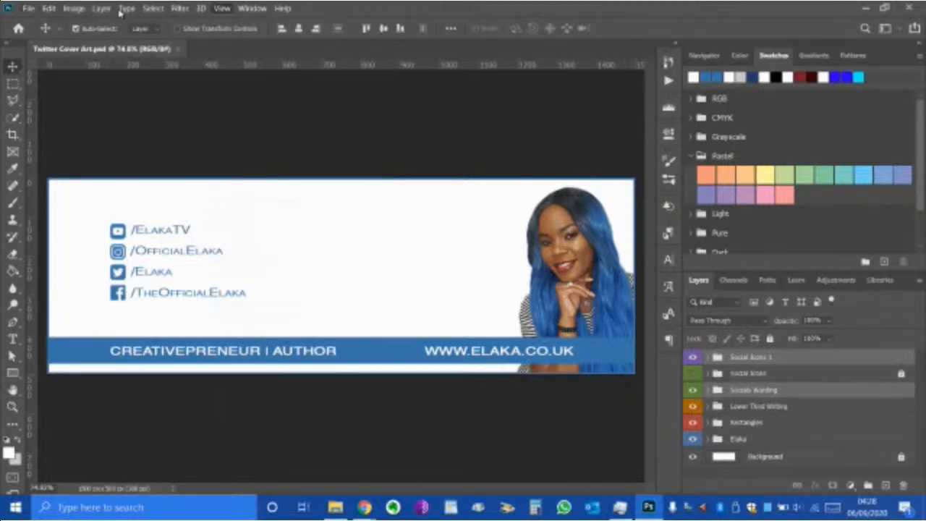
left_click(101, 9)
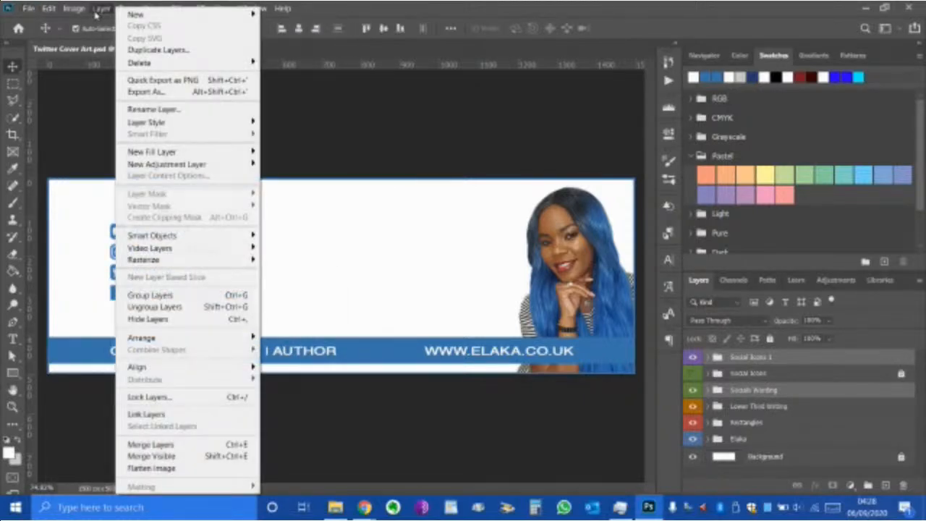
left_click(93, 14)
left_click(76, 10)
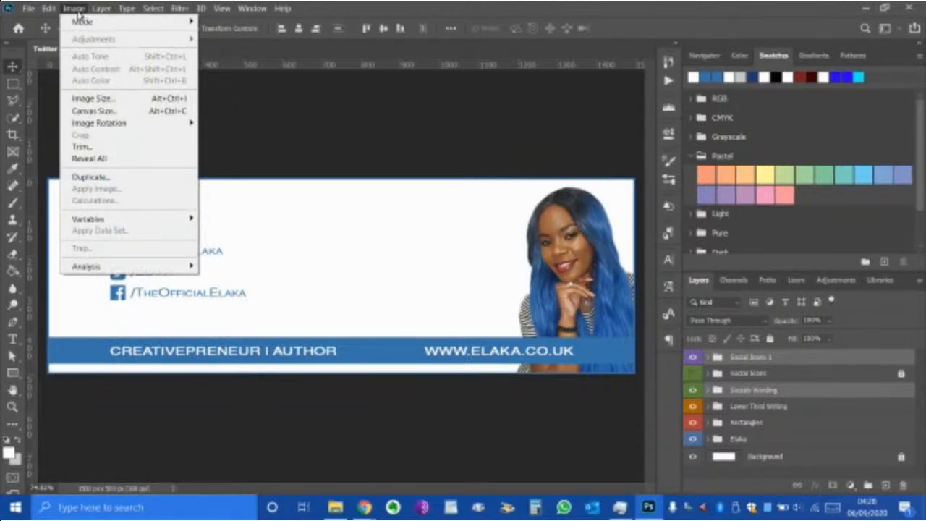
left_click(330, 18)
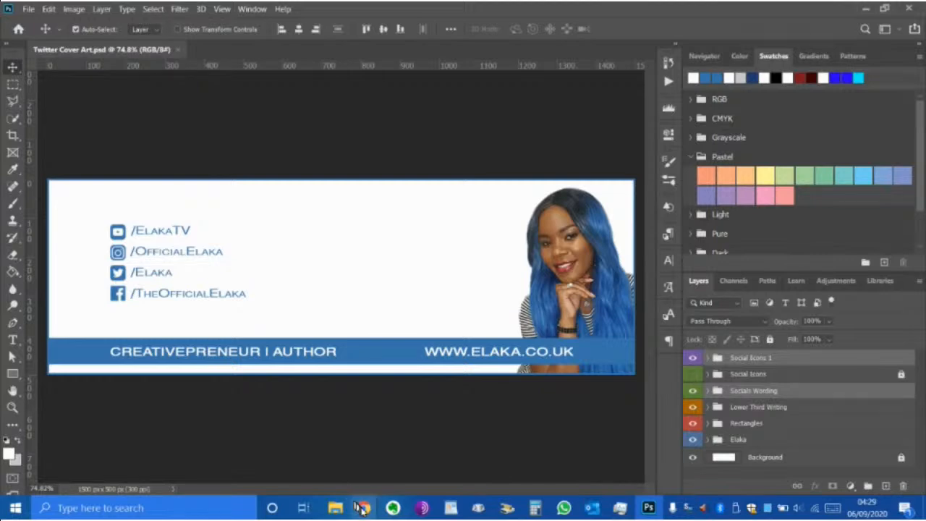
- Switch to Chrome and examine the existing cover art on the Twitter profile and the YouTube channel page
mouse_move(364, 508)
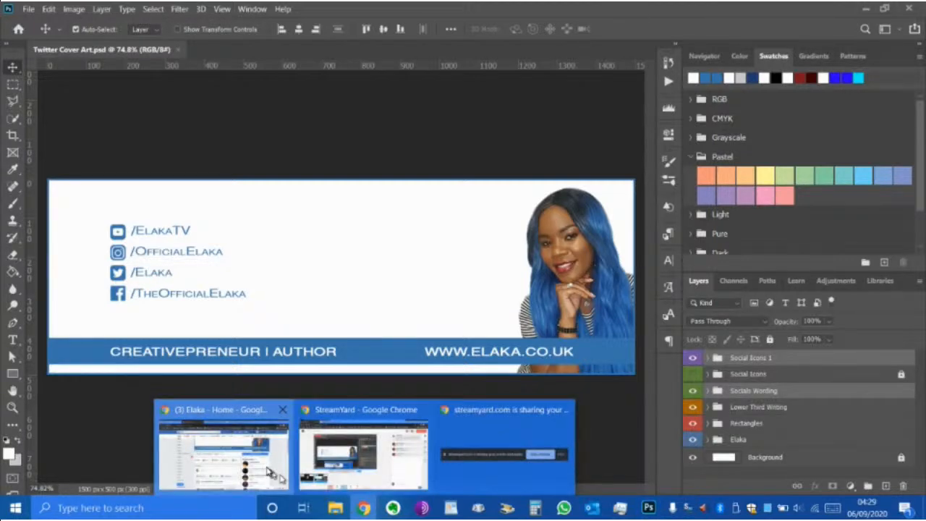
left_click(224, 451)
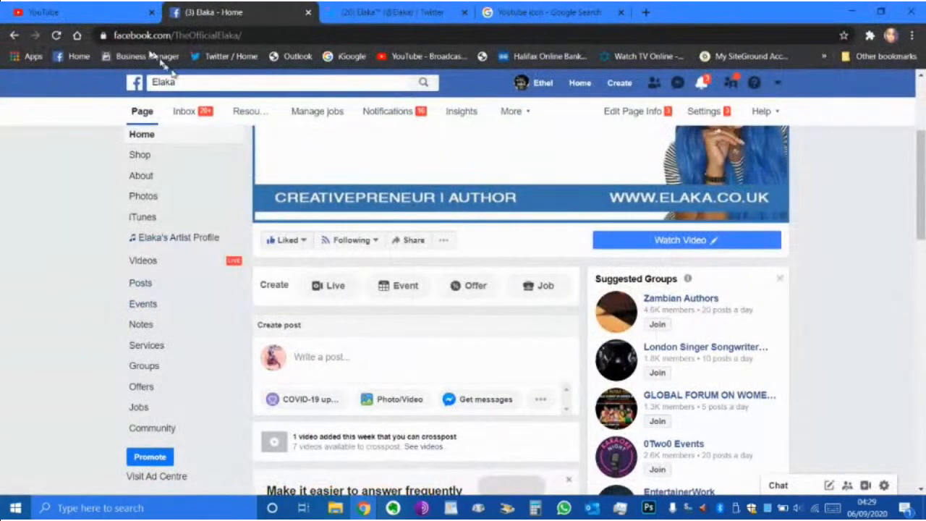
left_click(373, 13)
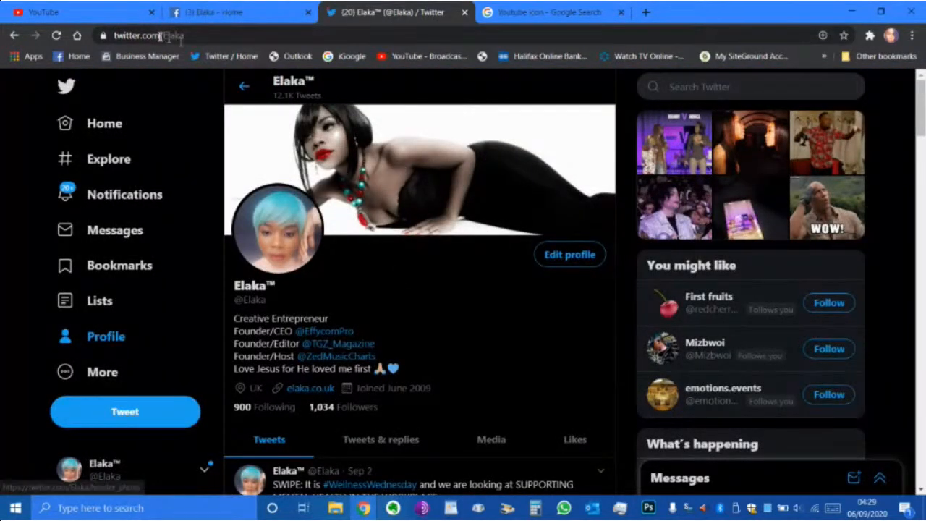
left_click(107, 15)
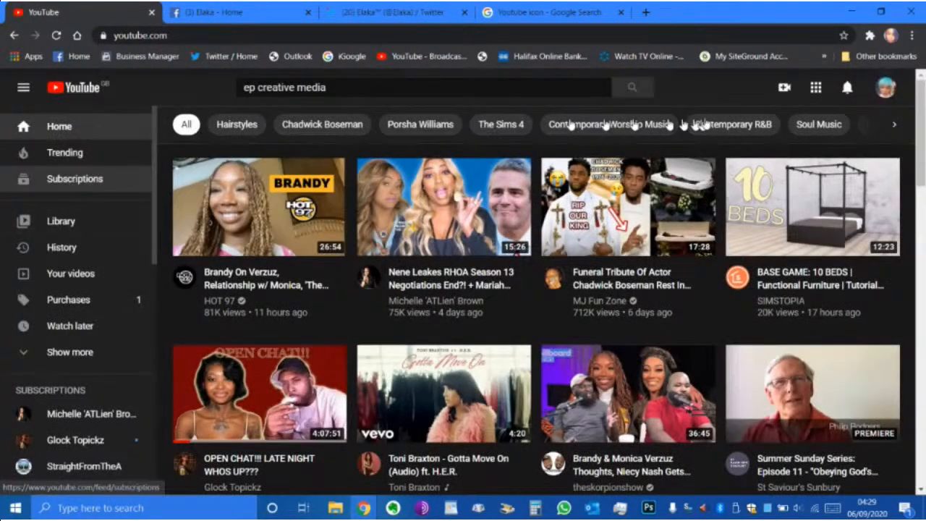
left_click(882, 90)
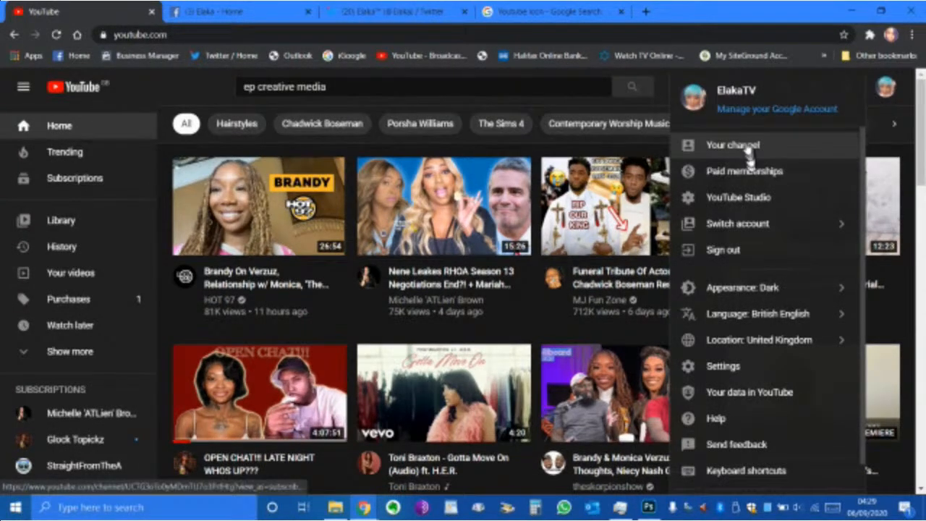
left_click(746, 145)
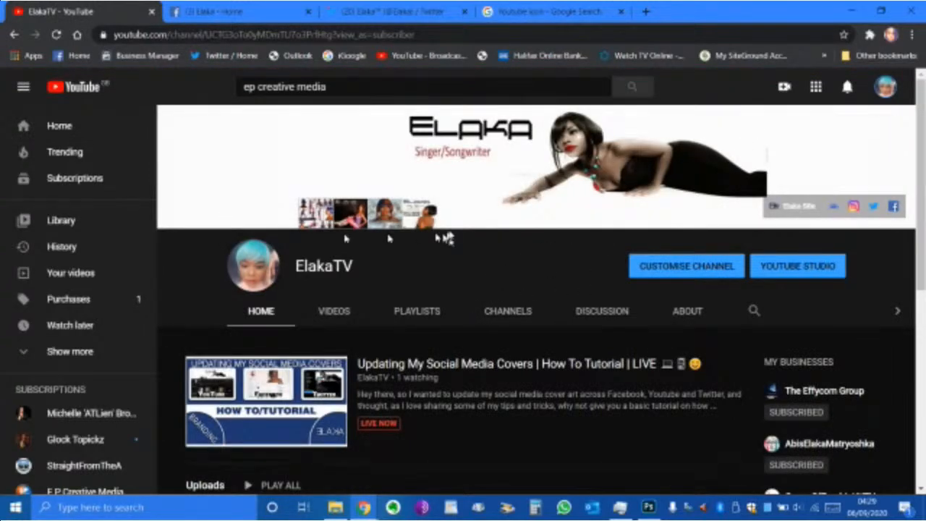
scroll(439, 240, "down", 3)
scroll(453, 282, "up", 2)
scroll(452, 282, "down", 5)
scroll(430, 263, "up", 4)
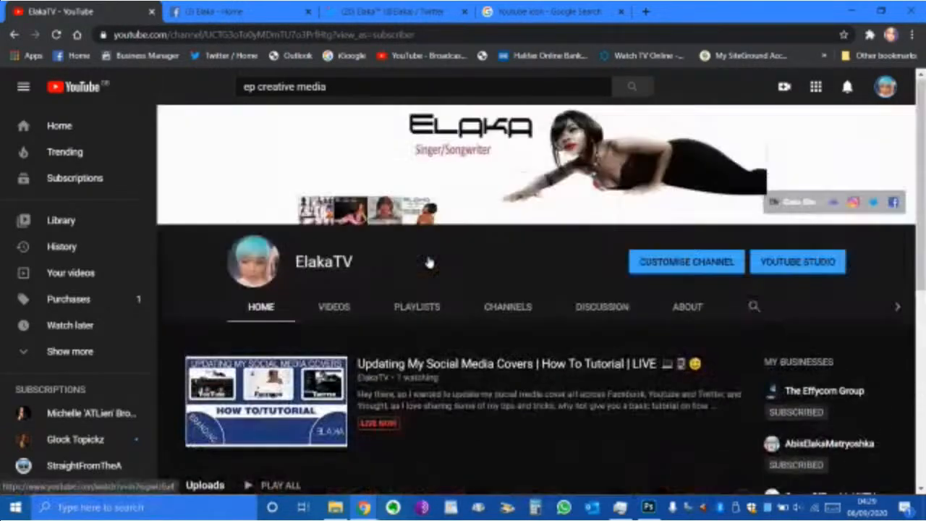
scroll(430, 248, "down", 1)
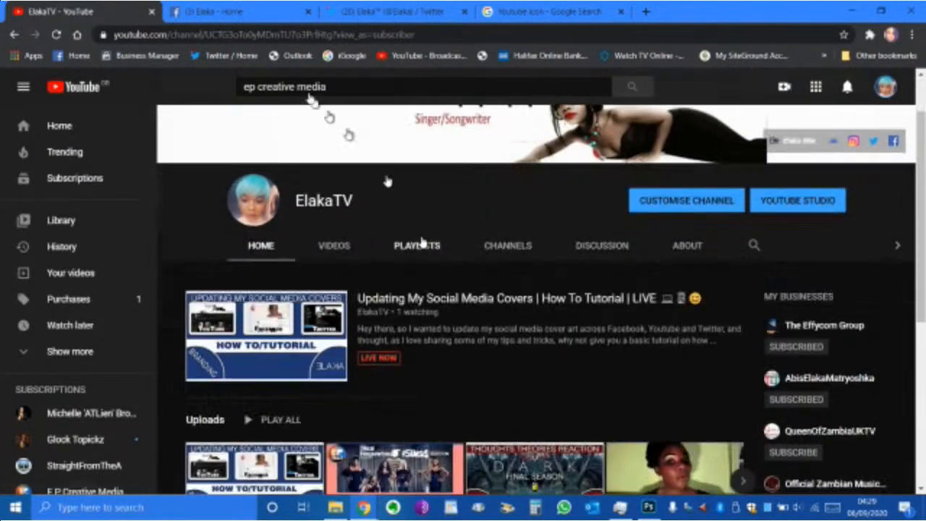
- Replace the Twitter profile's header image with Twitter-Cover-Art.jpg from the Social Media Icons folder and save the profile
left_click(236, 13)
left_click(364, 11)
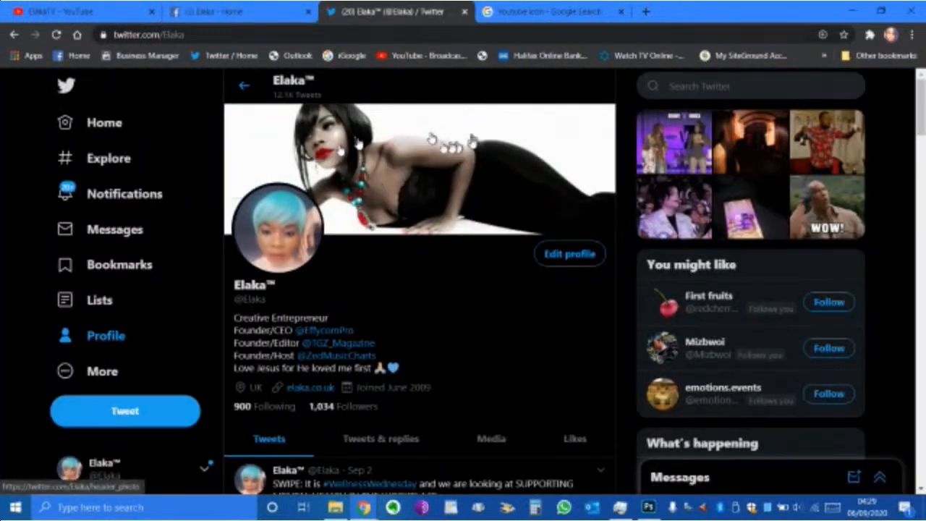
left_click(569, 255)
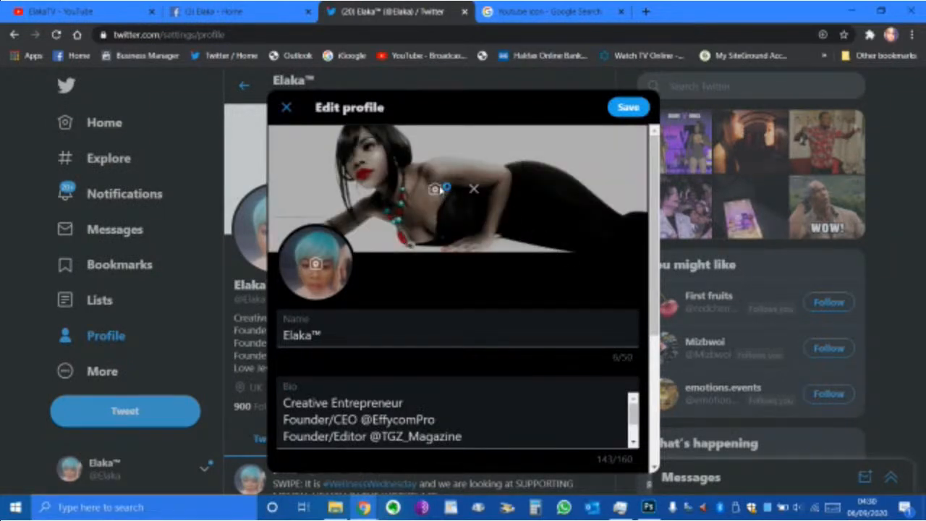
left_click(312, 280)
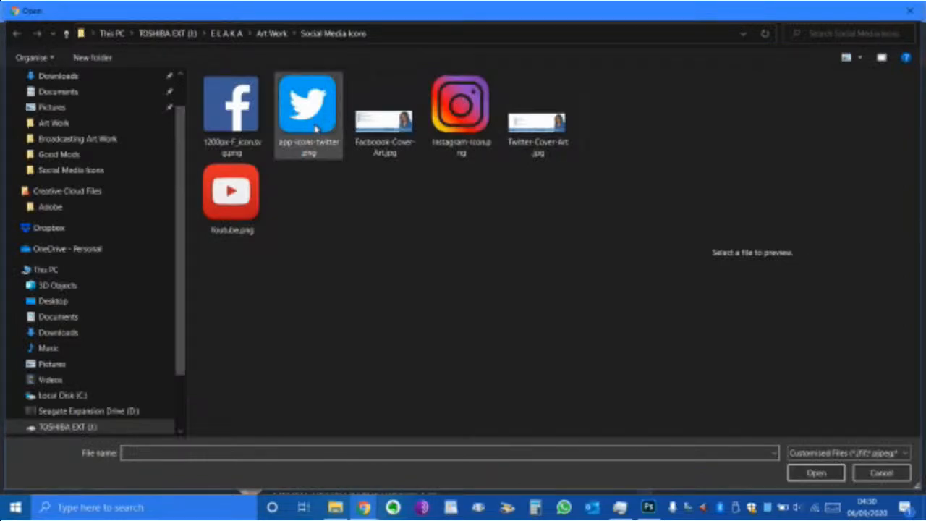
left_click(537, 125)
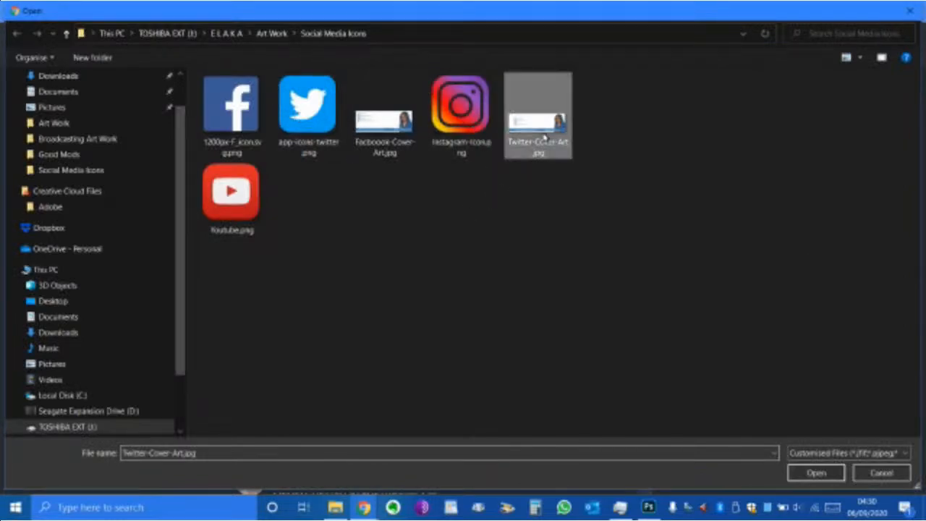
left_click(815, 472)
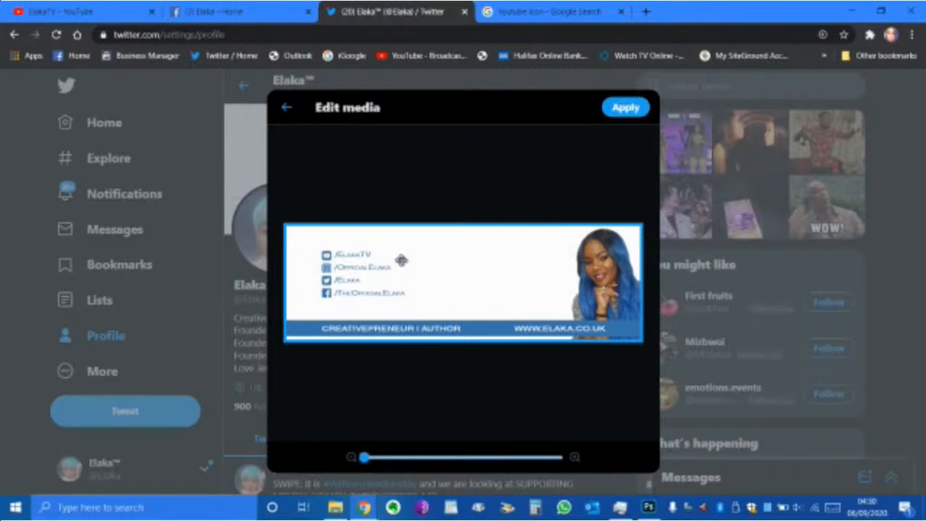
left_click(626, 108)
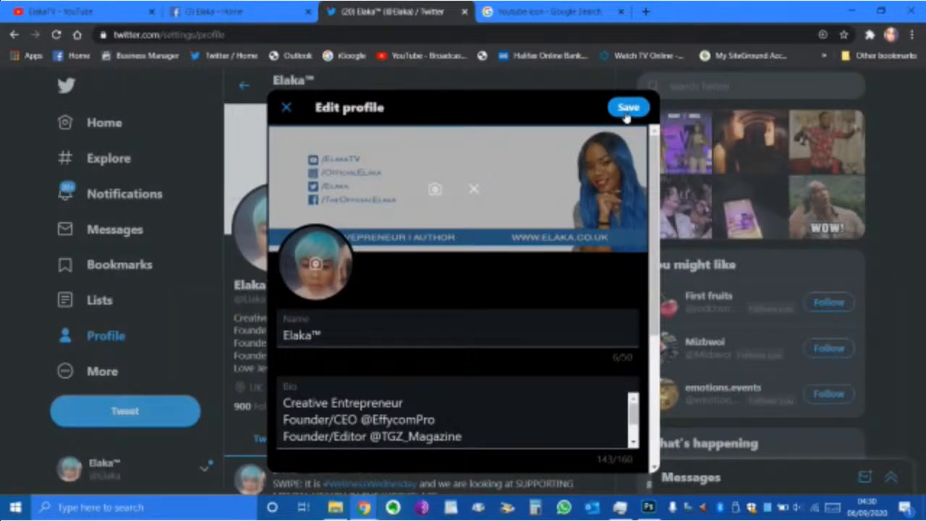
left_click(626, 109)
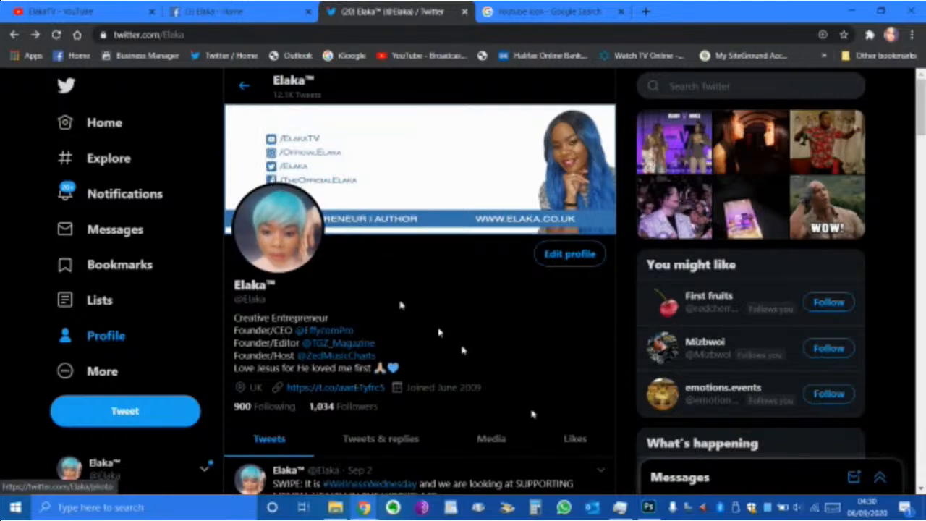
- Switch to Photoshop and nudge the Social Icons 1 and Socials Wording groups up together by about 50 px
left_click(649, 507)
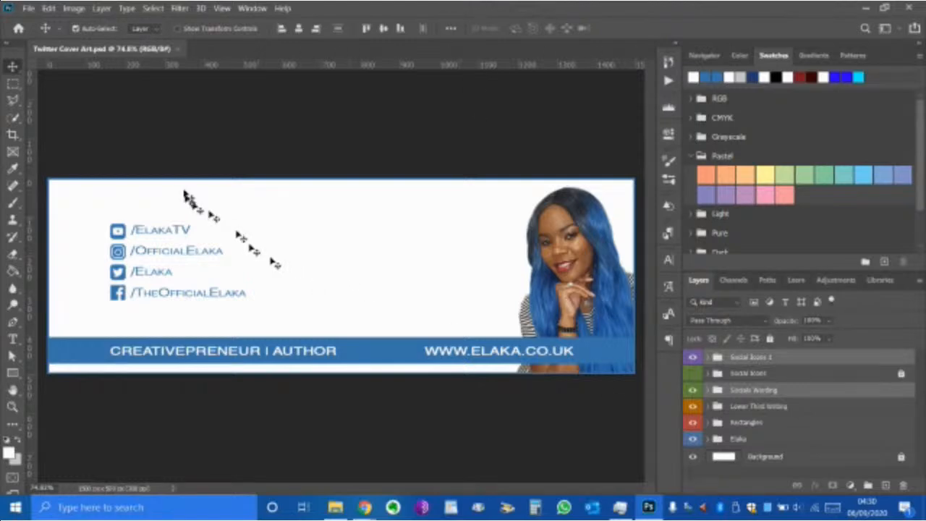
key("Up")
key("Up")
key("Up")
key("Up")
key("Up")
key("Up")
key("Up")
key("Up")
key("Up")
key("Up")
key("Up")
key("Up")
key("Up")
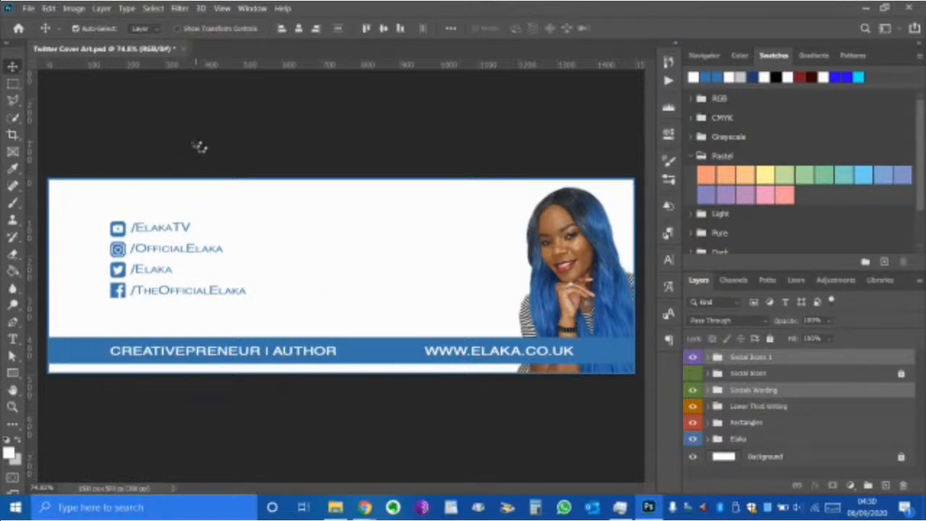
key("Up")
key("Up")
key("Up")
key("Up")
key("Up")
key("Up")
key("Up")
key("Up")
key("Up")
key("Up")
key("Up")
key("Up")
key("Up")
key("Up")
key("Up")
key("Up")
key("Up")
key("Up")
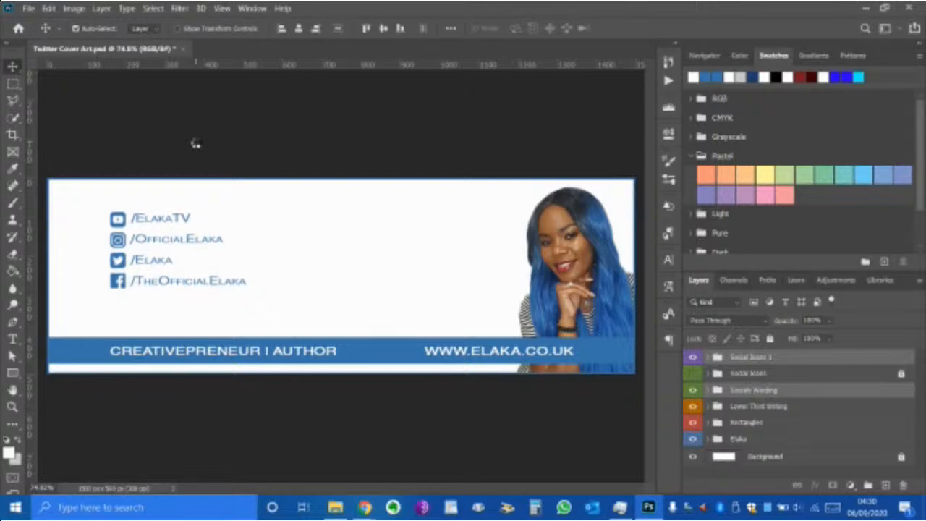
key("Up")
key("Up")
key("Up")
key("Up")
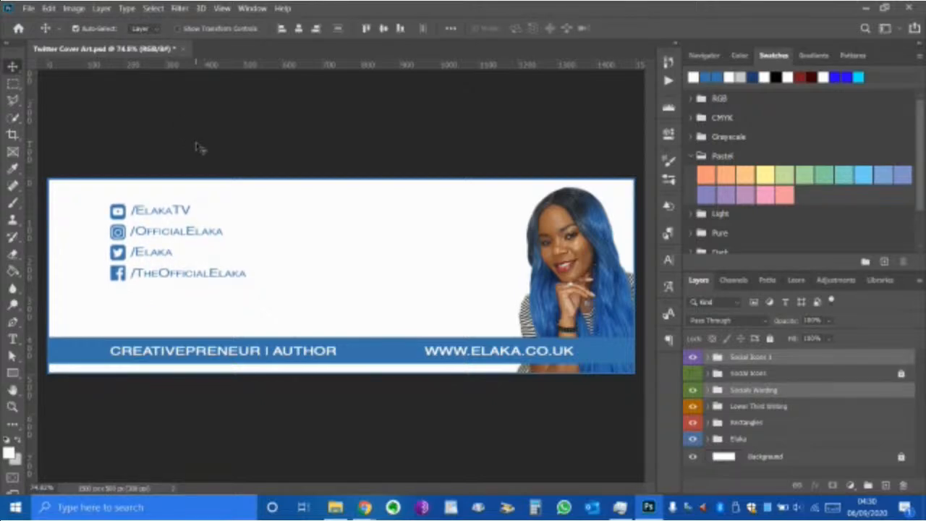
- Export the cover for web as a maximum-quality JPEG, replacing Twitter-Cover-Art.jpg in the Social Media Icons folder
left_click(30, 9)
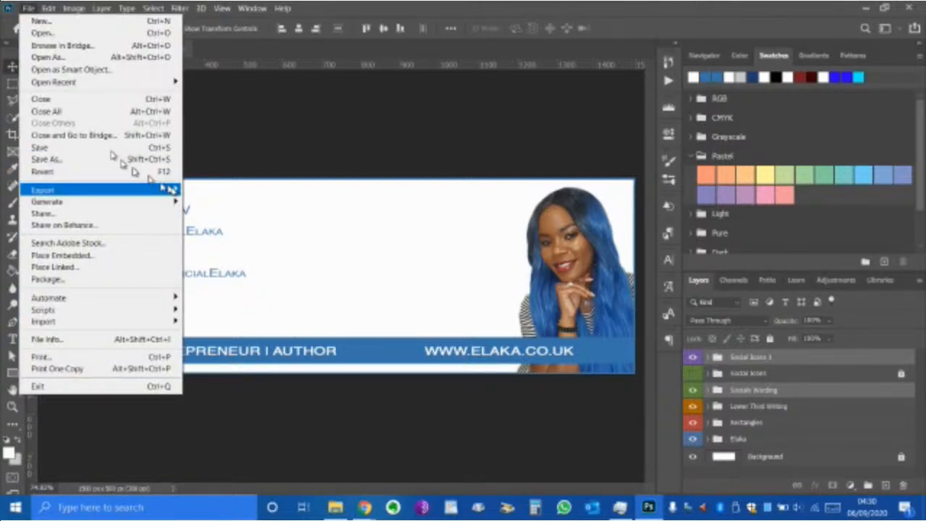
mouse_move(169, 191)
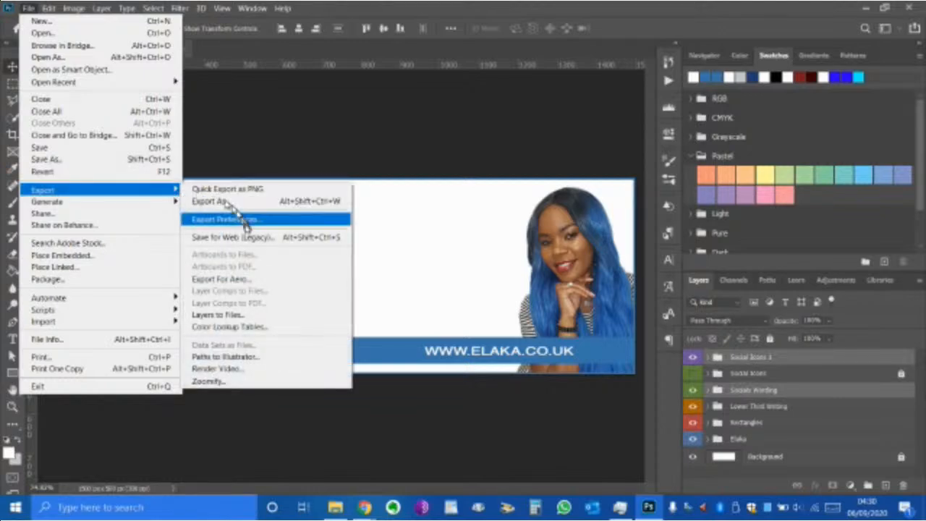
left_click(244, 237)
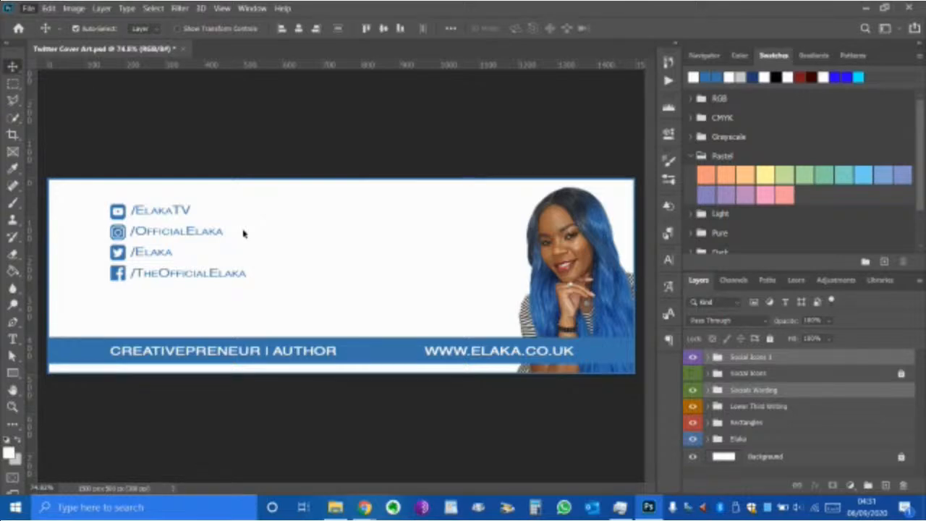
key("ctrl+alt+shift+s")
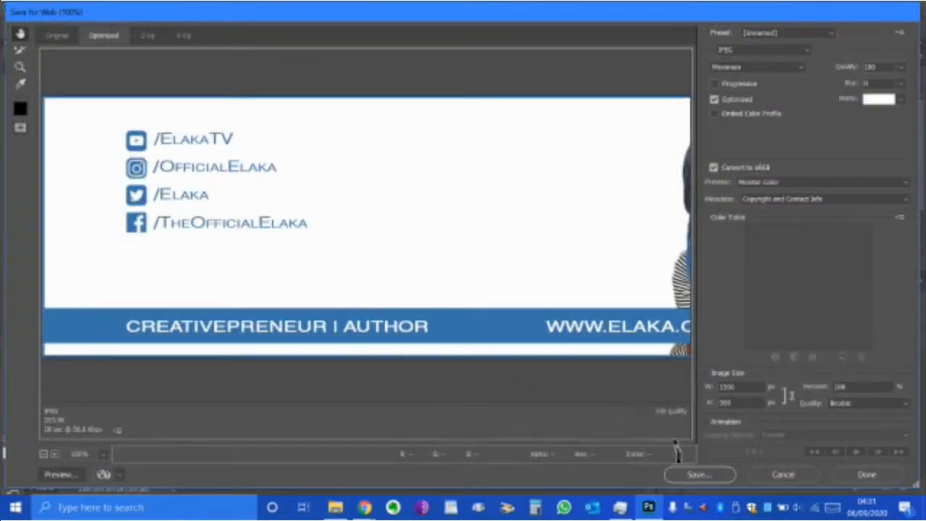
left_click(684, 475)
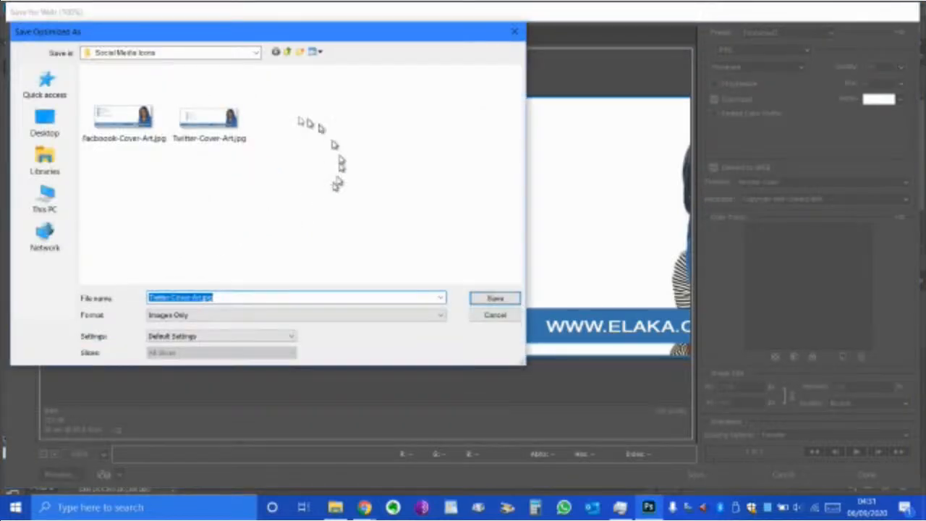
left_click(202, 128)
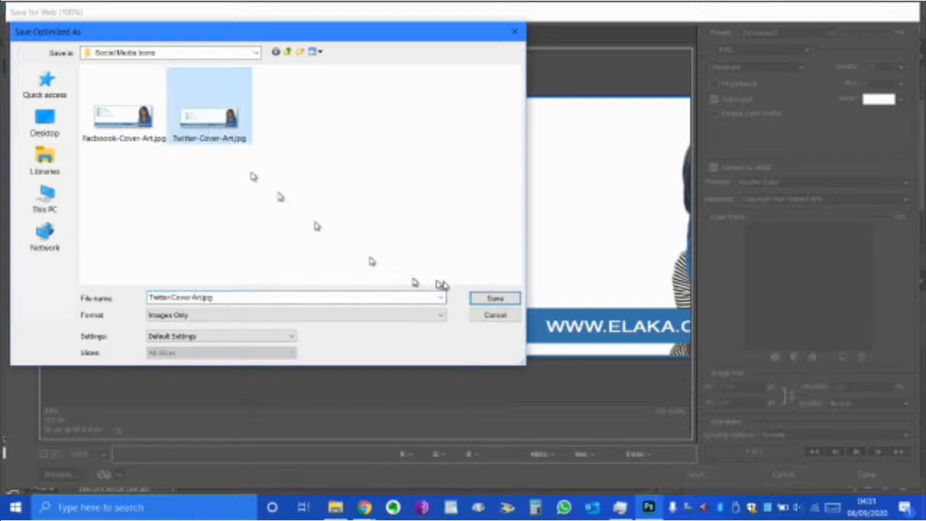
left_click(480, 297)
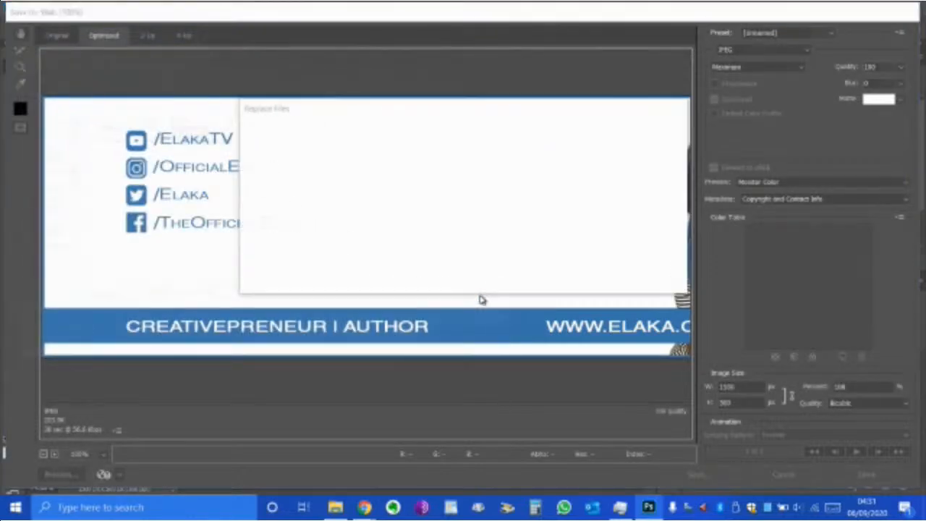
left_click(571, 283)
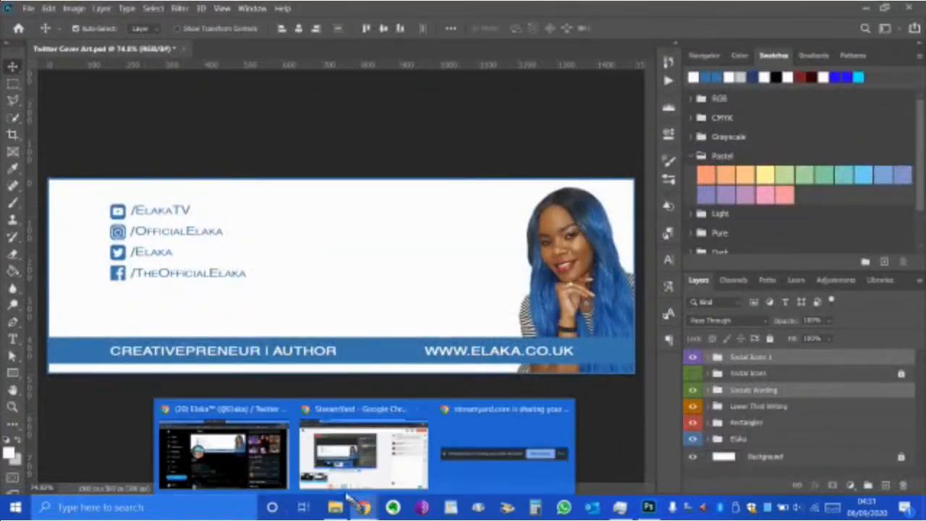
- Switch to Chrome, replace the Twitter header image with the re-exported Twitter-Cover-Art.jpg, save the profile and check the social links' placement
key("alt+Tab")
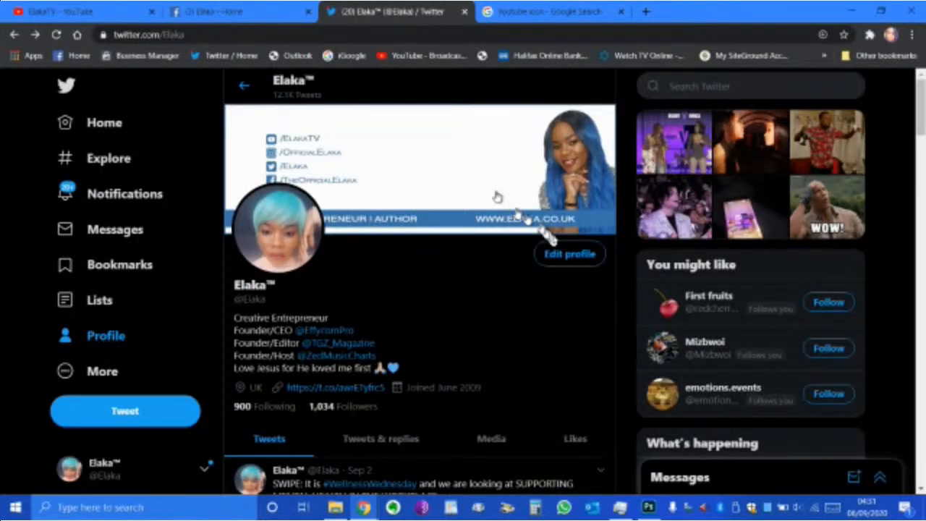
left_click(563, 255)
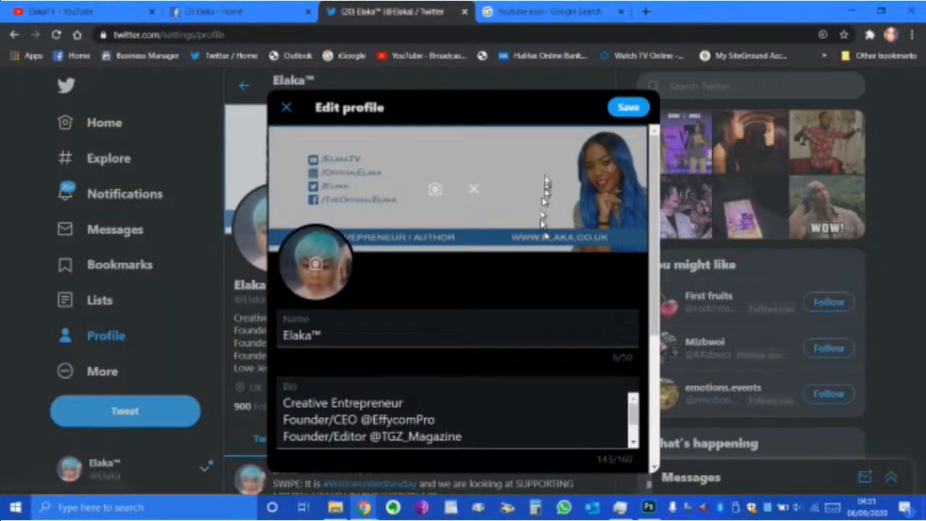
left_click(437, 190)
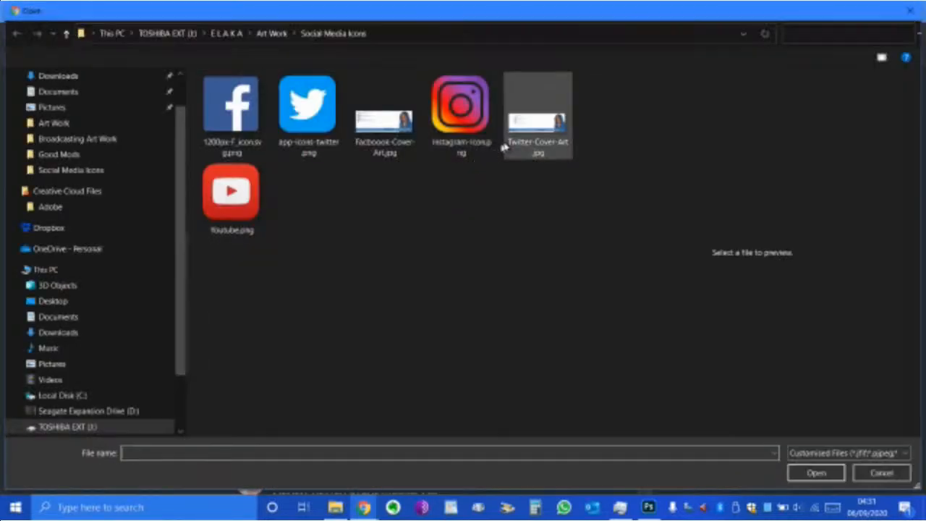
left_click(539, 141)
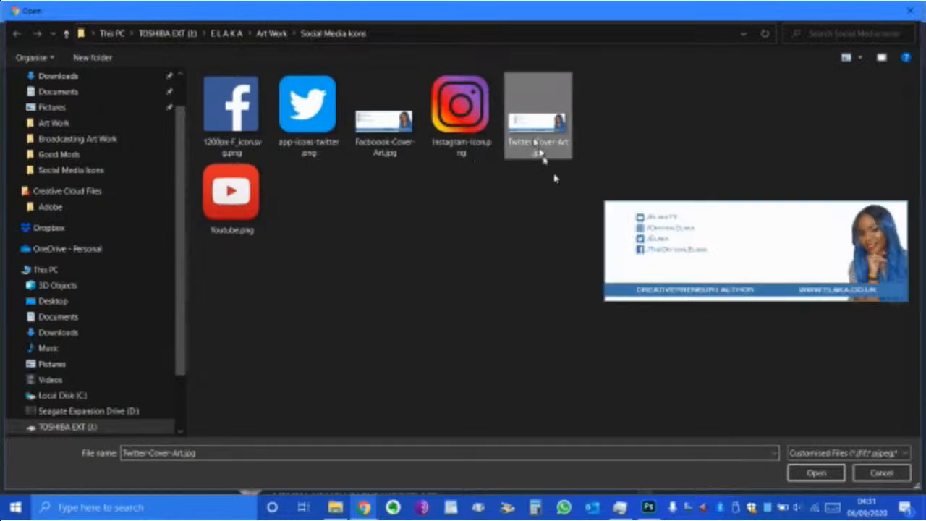
left_click(830, 469)
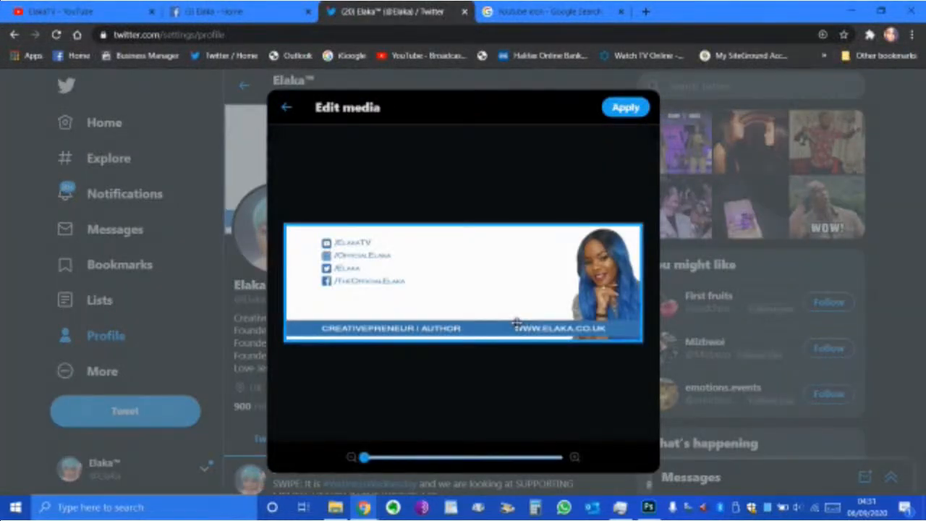
left_click(631, 110)
left_click(628, 108)
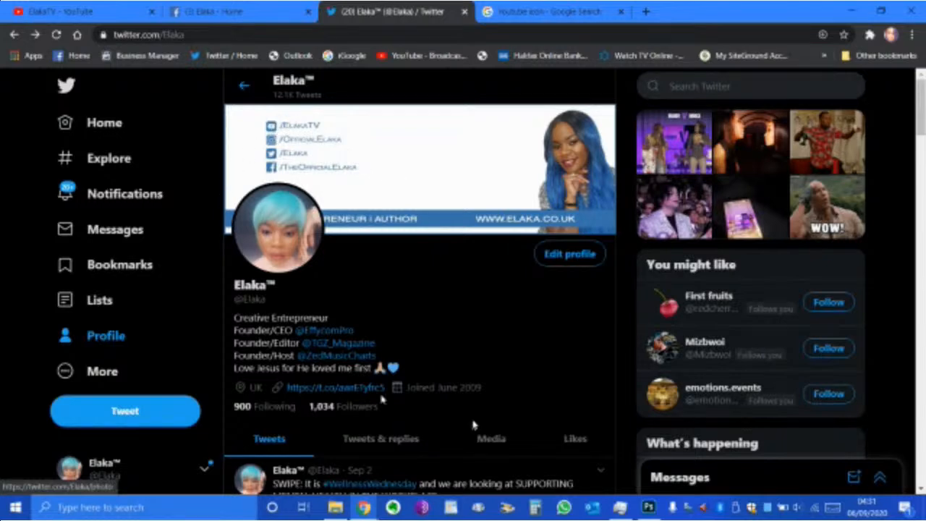
scroll(485, 411, "down", 1)
scroll(488, 407, "up", 1)
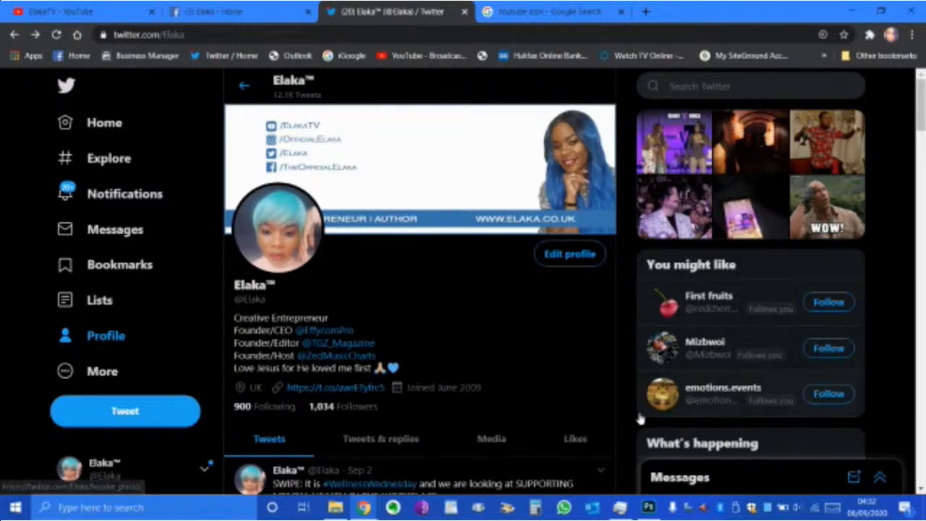
- Switch to Photoshop and nudge the website address text in the blue band to the right by about 120 px
left_click(649, 507)
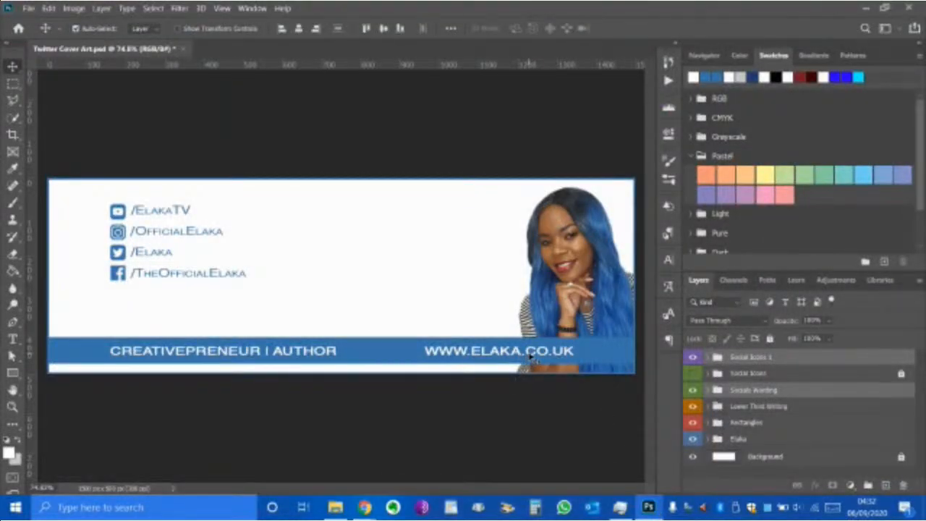
left_click(530, 357)
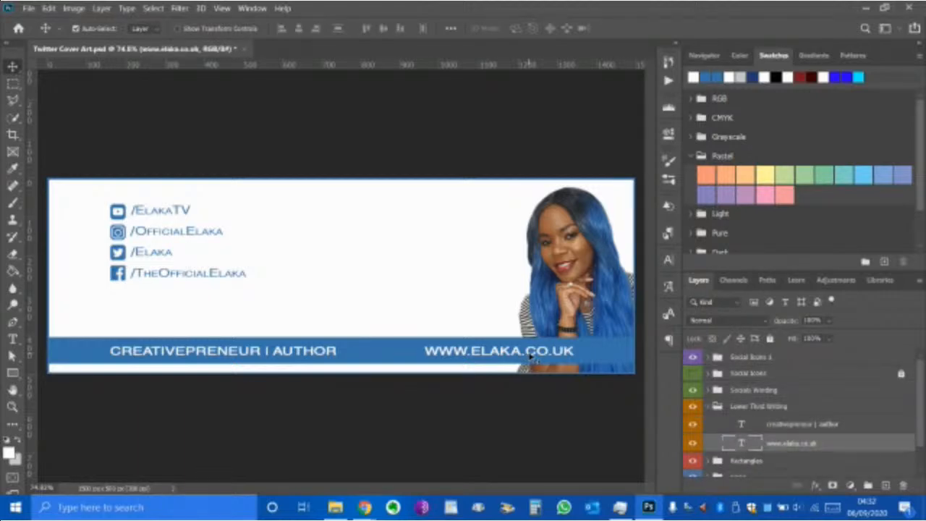
key("Right")
key("Right")
key("Right")
key("Right")
key("Right")
key("Right")
key("Right")
key("Right")
key("Right")
key("Right")
key("Right")
key("Right")
key("Right")
key("Right")
key("Right")
key("Right")
key("Right")
key("Right")
key("Right")
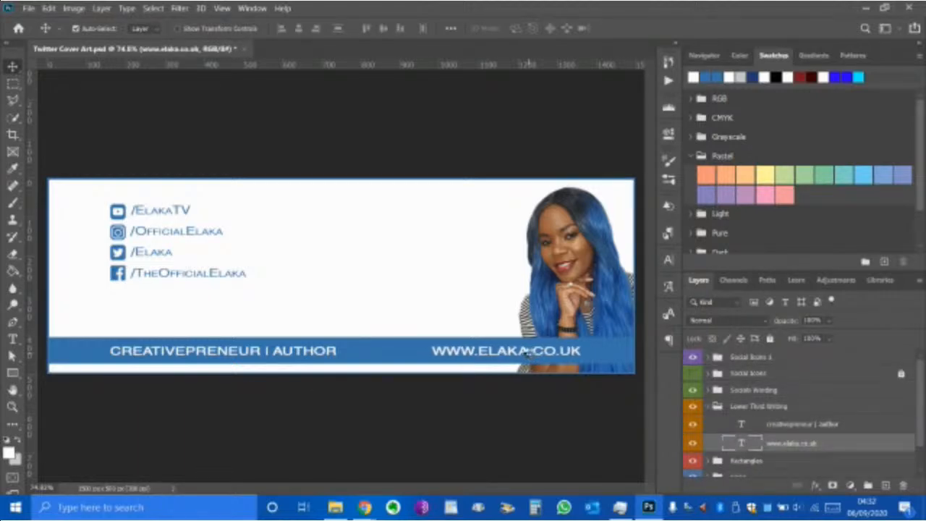
key("Right")
key("Right")
key("Right")
key("Right")
key("Right")
key("Right")
key("Right")
key("Right")
key("Right")
key("Right")
key("Right")
key("Right")
key("Right")
key("Right")
key("Right")
key("Right")
key("Right")
key("Right")
key("Right")
key("Right")
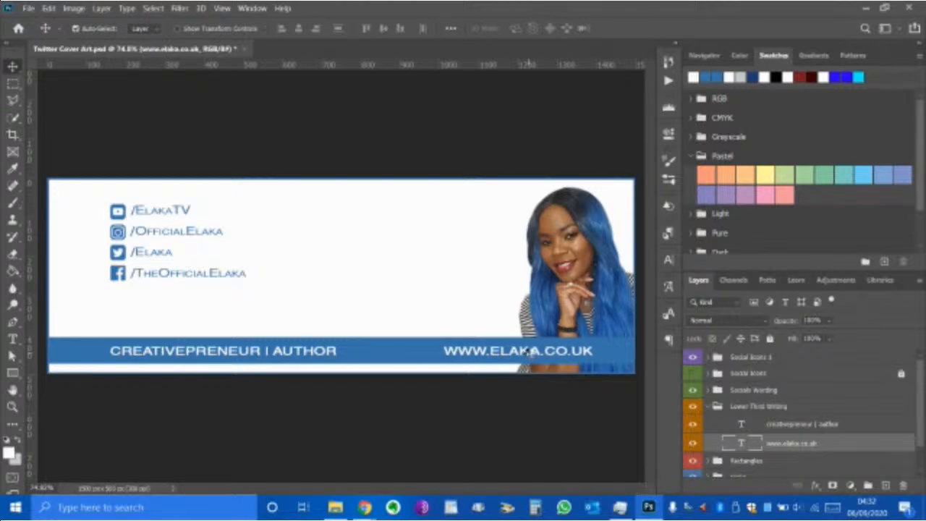
key("Right")
key("Right")
key("Right")
key("Right")
key("Right")
key("Right")
key("Right")
key("Right")
key("Right")
key("Right")
key("Right")
key("Right")
key("Right")
key("Right")
key("Right")
key("Right")
key("Right")
key("Right")
key("Right")
key("Right")
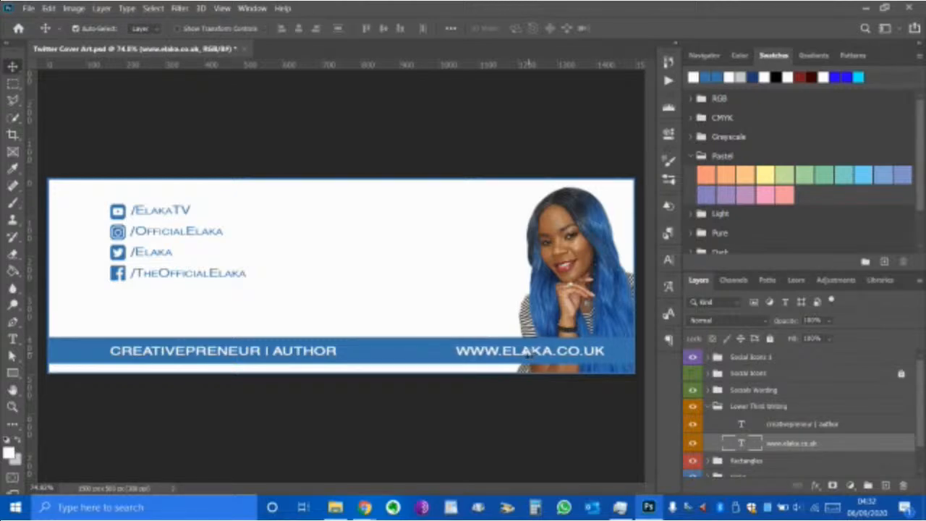
key("Right")
key("Right")
key("Right")
key("Right")
key("Right")
key("Right")
key("Right")
key("Right")
key("Right")
key("Right")
key("Right")
key("Right")
key("Right")
key("Right")
key("Right")
key("Right")
key("Right")
key("Right")
key("Right")
key("Right")
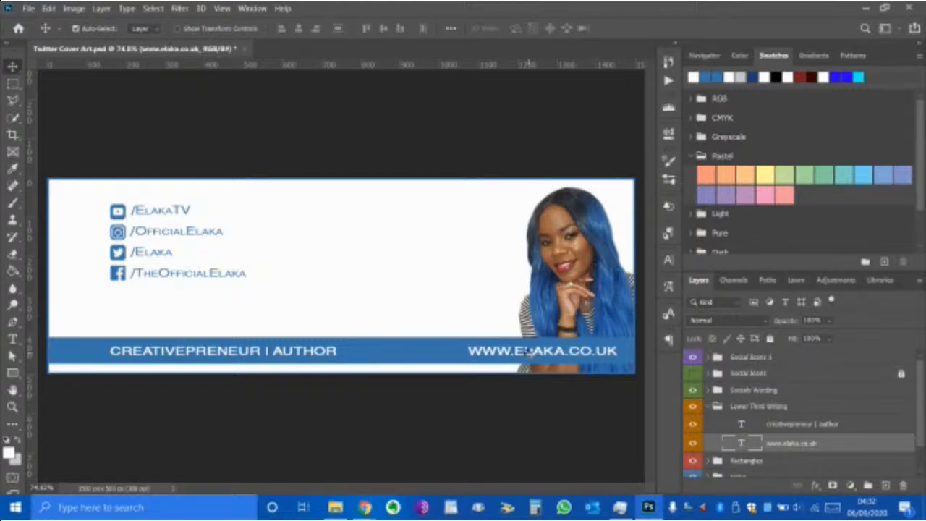
- Nudge the "creativepreneur | author" text to the right by about 265 px and compare its placement with the Twitter profile header in Chrome
left_click(241, 355)
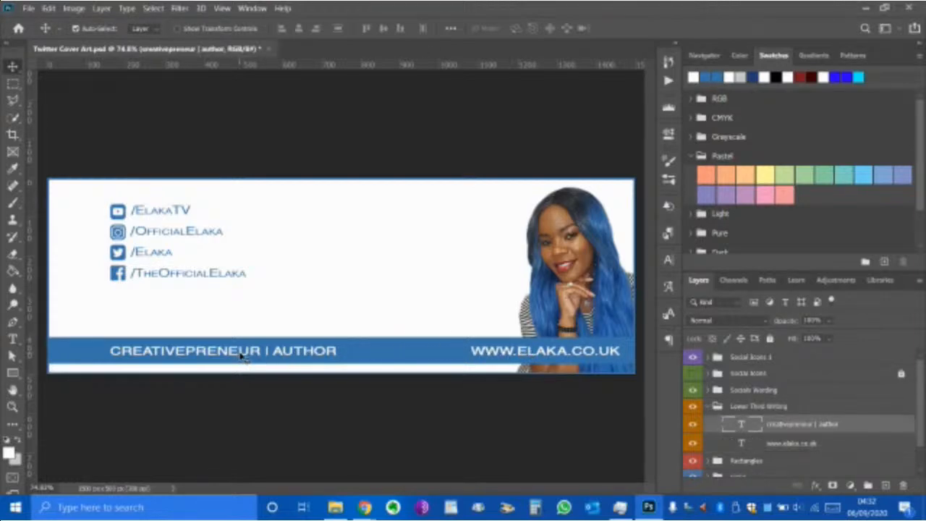
key("Right")
key("Right")
key("Right")
key("Right")
key("Right")
key("Right")
key("Right")
key("Right")
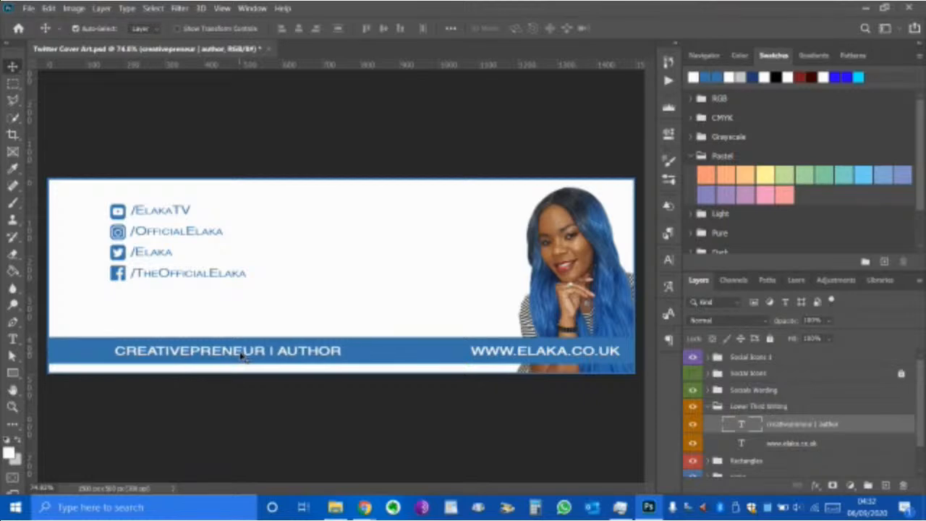
key("Right")
key("Right")
key("Right")
key("Right")
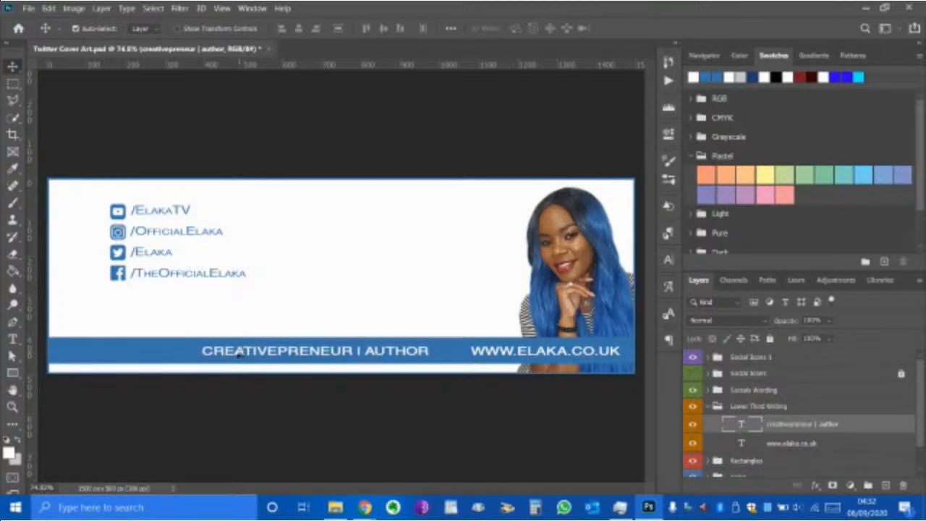
key("Right")
key("Right")
key("Right")
key("Right")
key("Right")
key("Right")
key("Right")
key("Right")
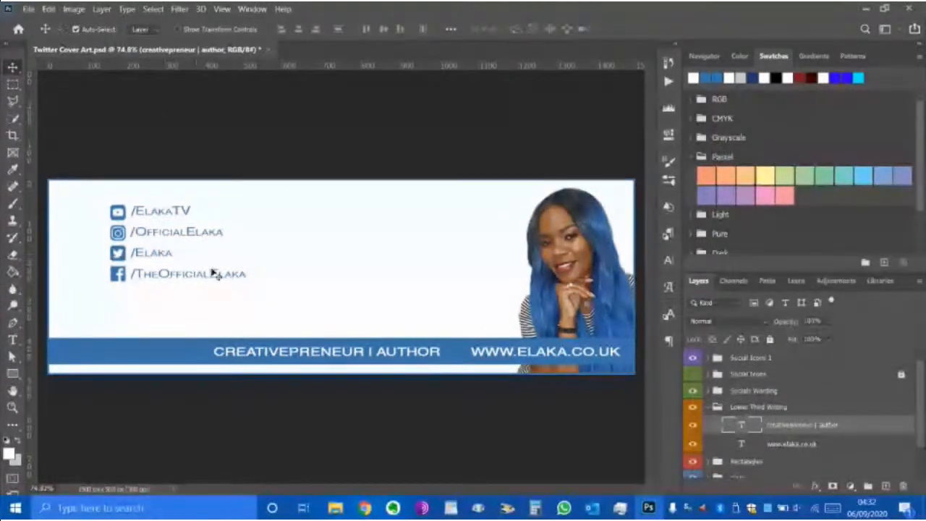
mouse_move(364, 508)
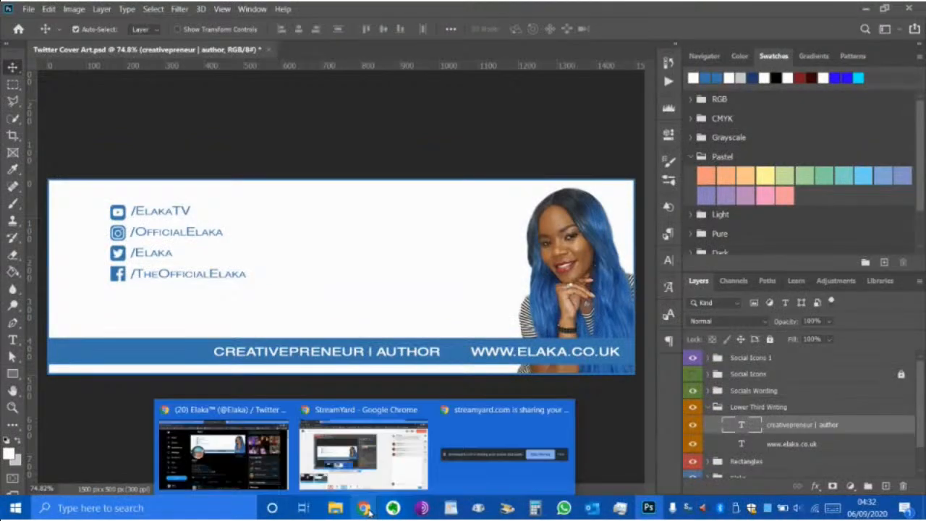
left_click(273, 477)
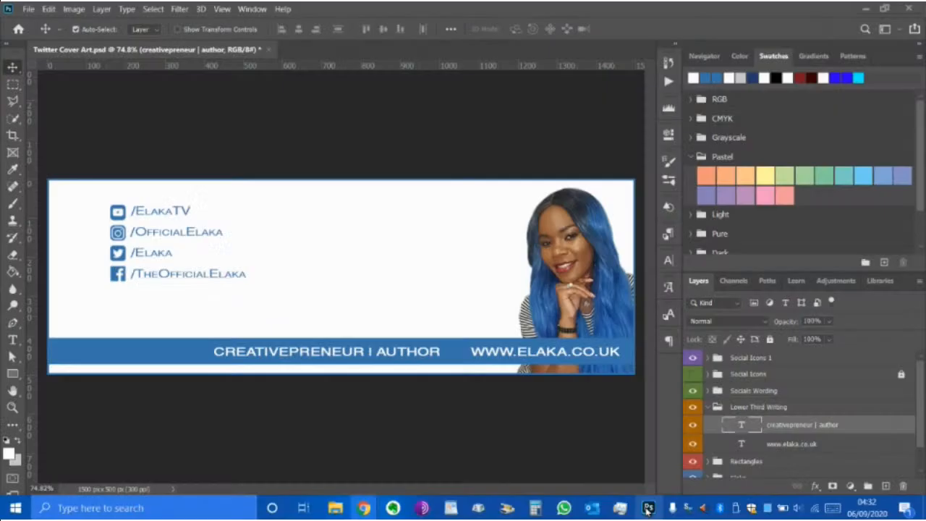
- Switch to Photoshop and export the cover for web as a maximum-quality JPEG, overwriting Twitter-Cover-Art.jpg in the Social Media Icons folder
left_click(649, 507)
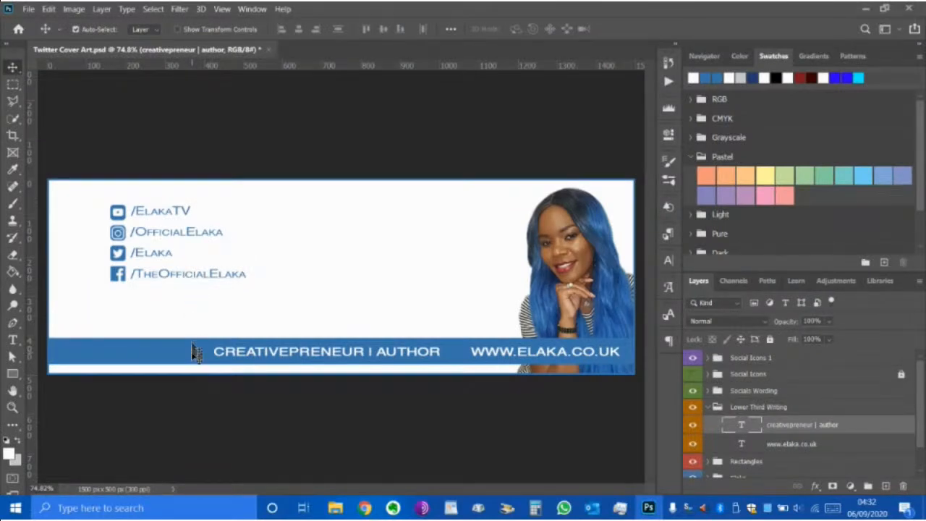
left_click(29, 9)
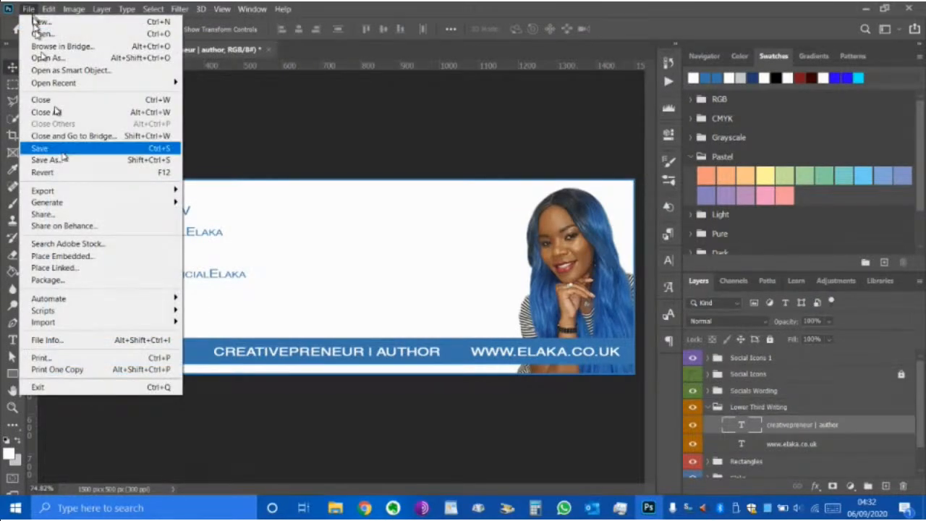
mouse_move(105, 191)
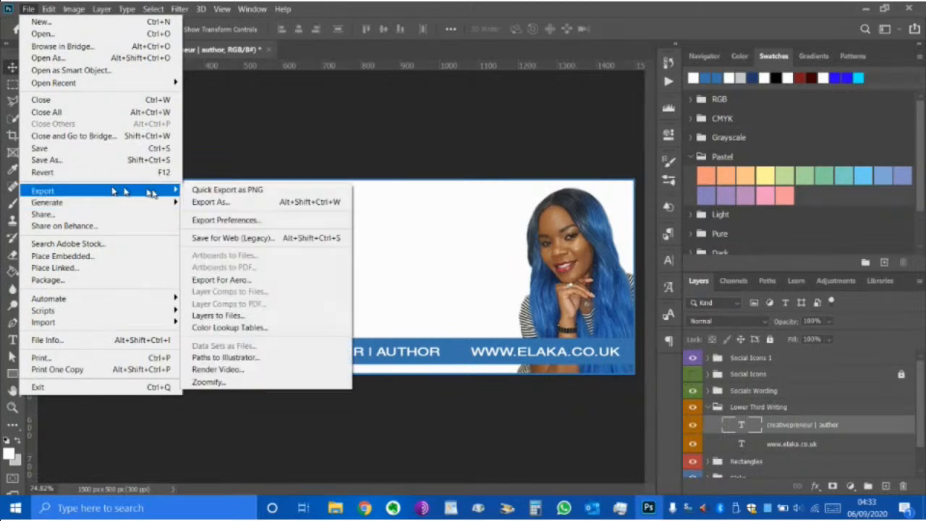
left_click(226, 237)
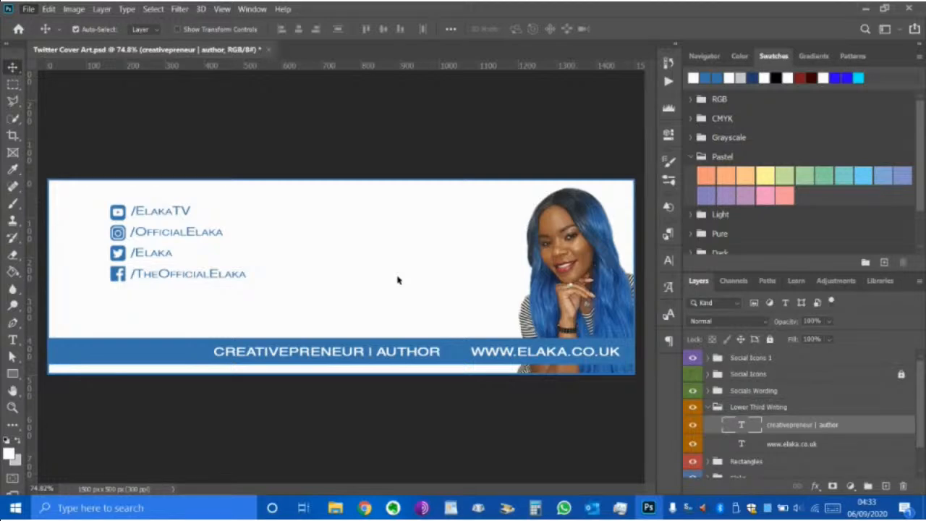
key("ctrl+alt+shift+s")
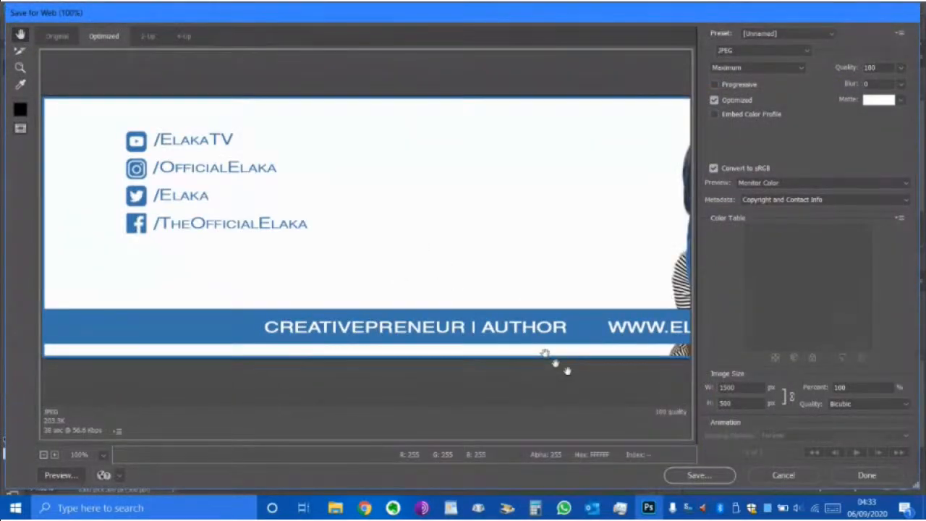
left_click(695, 475)
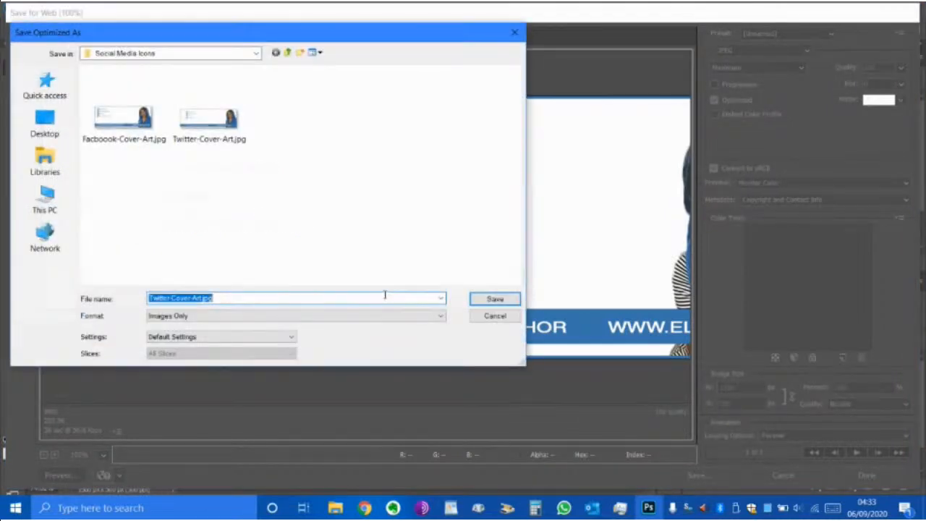
left_click(210, 123)
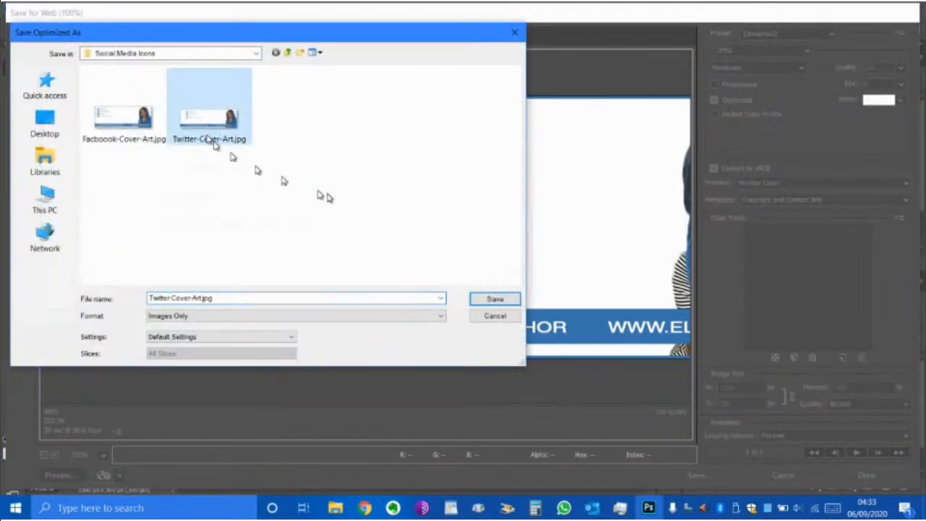
left_click(495, 299)
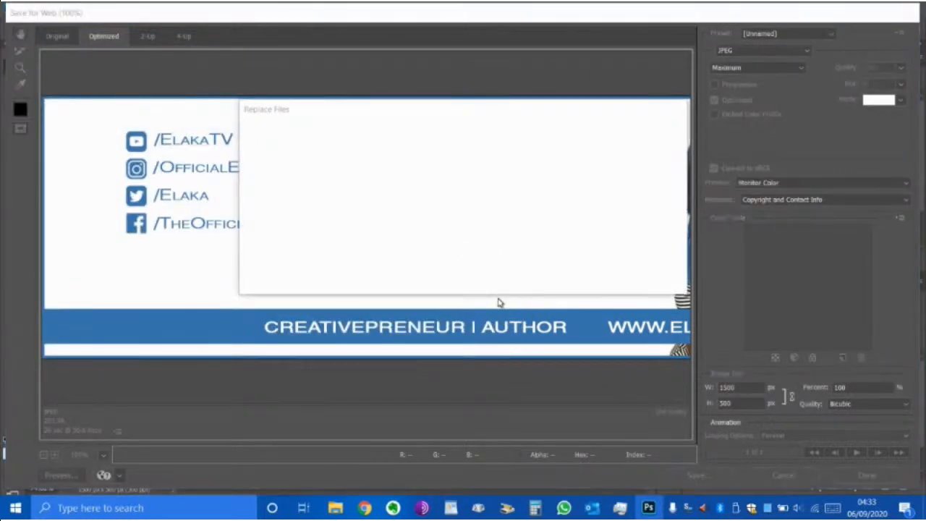
left_click(528, 275)
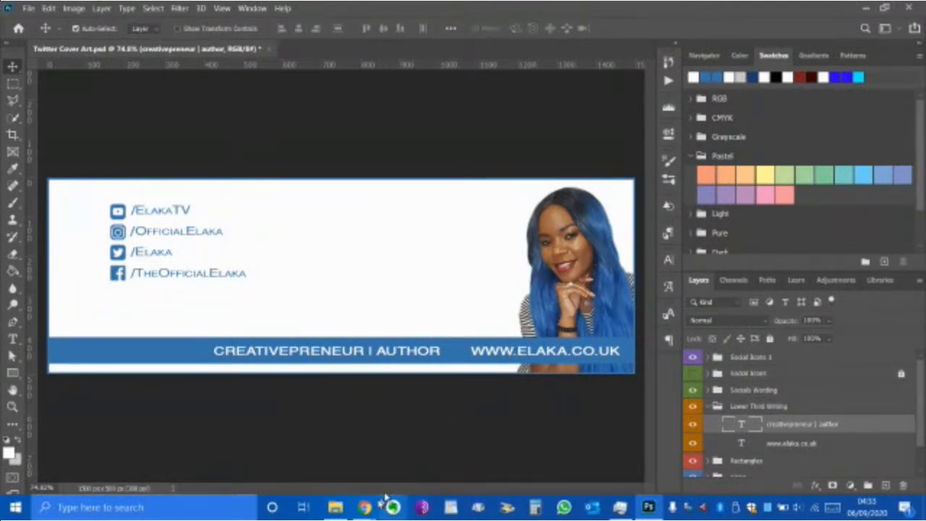
- Switch to Chrome, upload the updated Twitter-Cover-Art.jpg as the Twitter profile's header image, apply it and save the profile
mouse_move(362, 507)
left_click(224, 449)
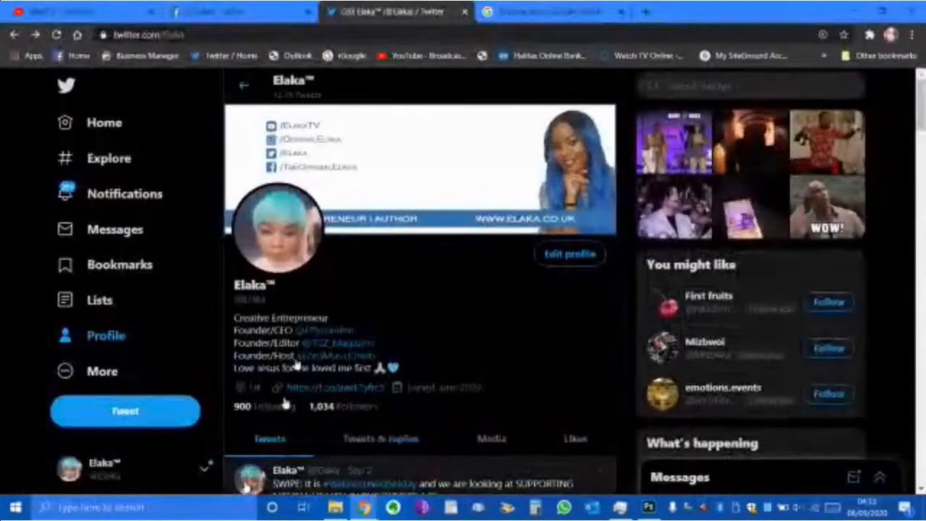
left_click(570, 254)
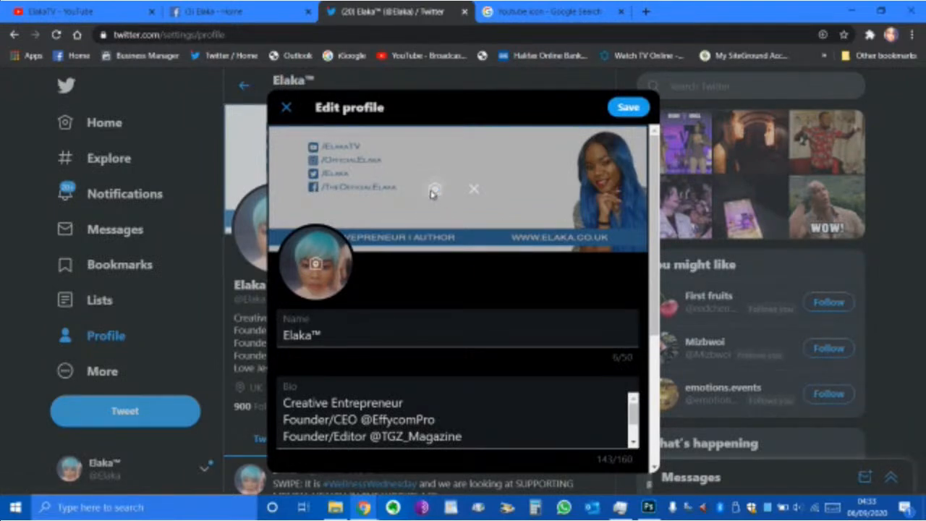
left_click(434, 191)
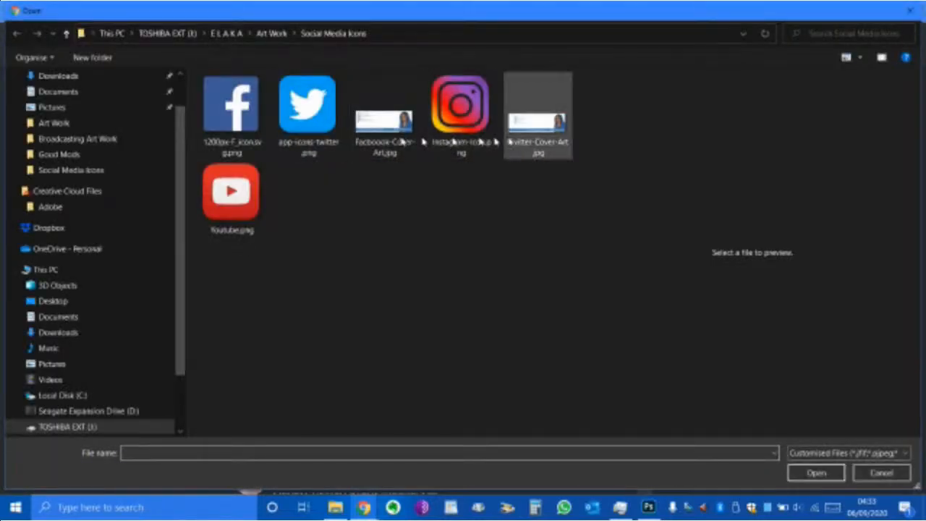
left_click(515, 144)
left_click(817, 473)
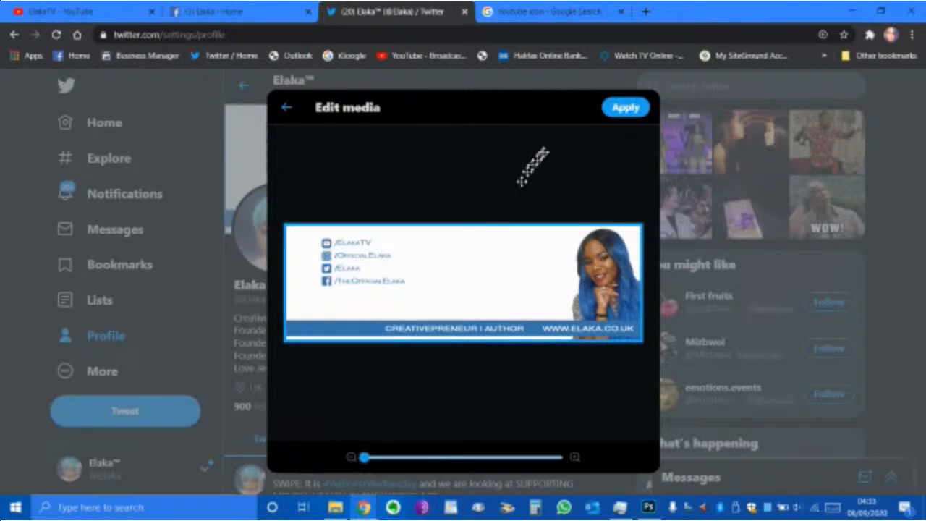
left_click(621, 109)
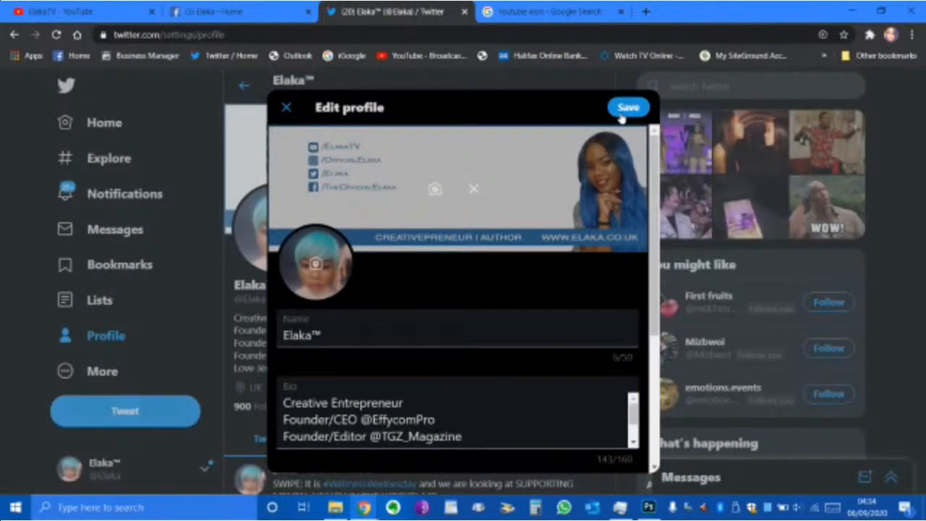
left_click(624, 109)
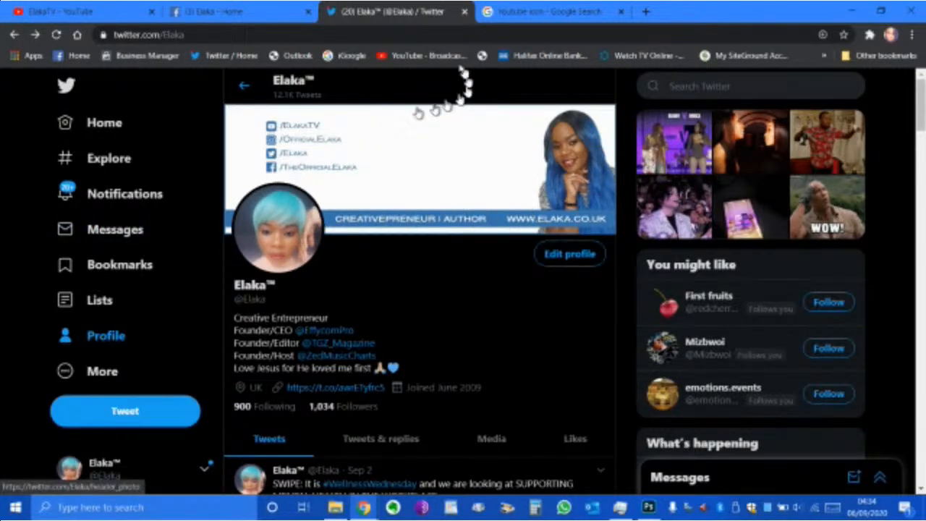
- Check the YouTube channel page in Chrome, and switch to Photoshop to save Twitter Cover Art.psd
left_click(73, 9)
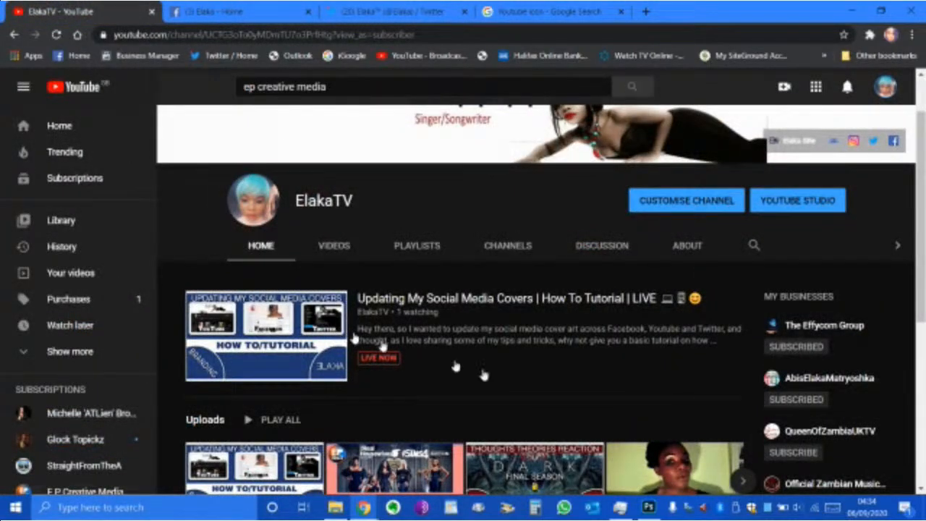
left_click(648, 507)
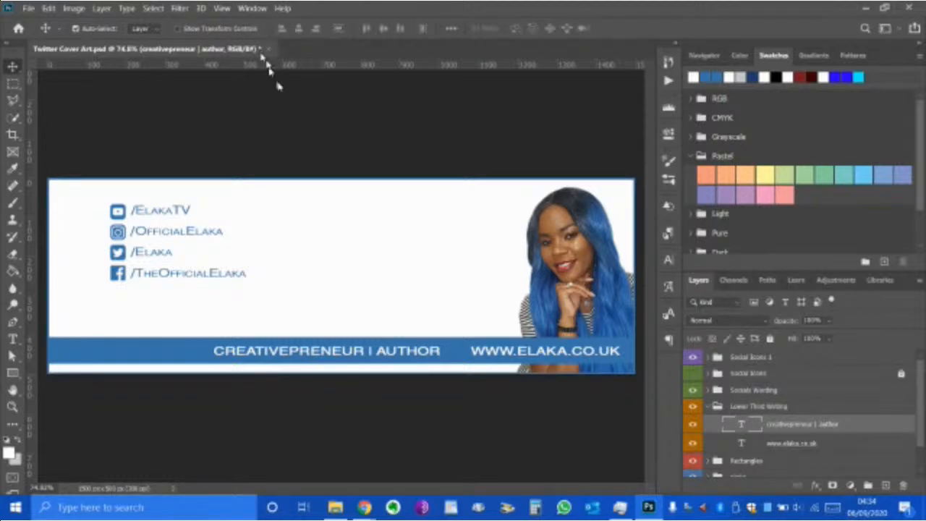
key("ctrl+s")
- Save a copy of the document as YouTube Cover Art.psd in the Social Media Icons folder with maximized compatibility
left_click(28, 9)
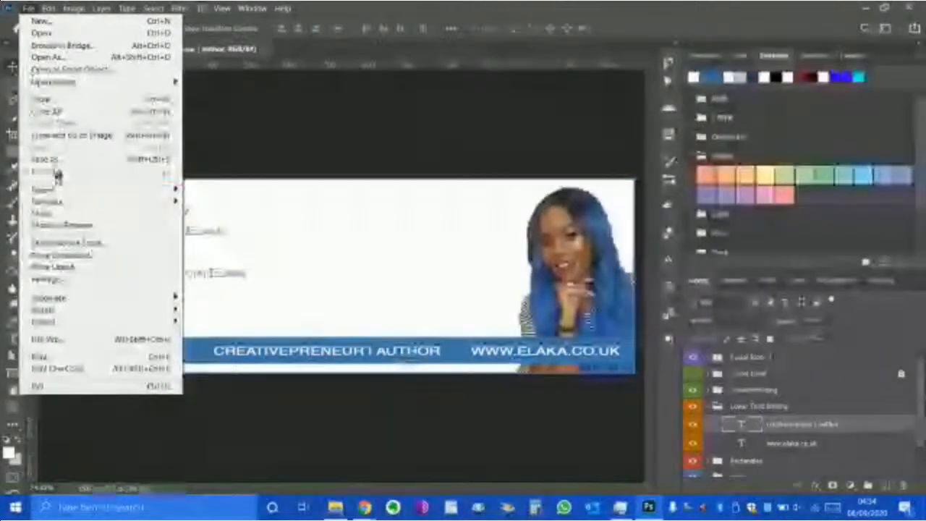
left_click(58, 162)
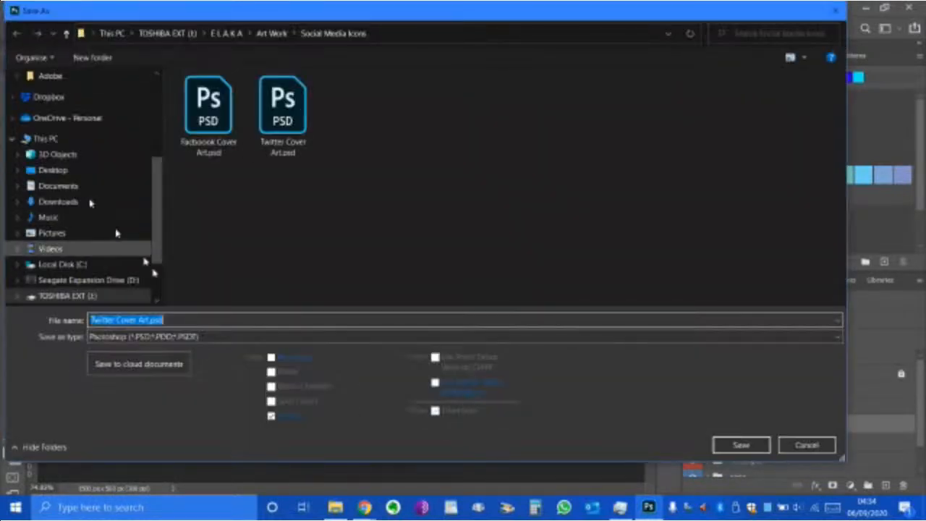
left_click(114, 320)
key("BackSpace")
key("BackSpace")
key("BackSpace")
key("BackSpace")
key("BackSpace")
key("BackSpace")
key("BackSpace")
type("YouTube")
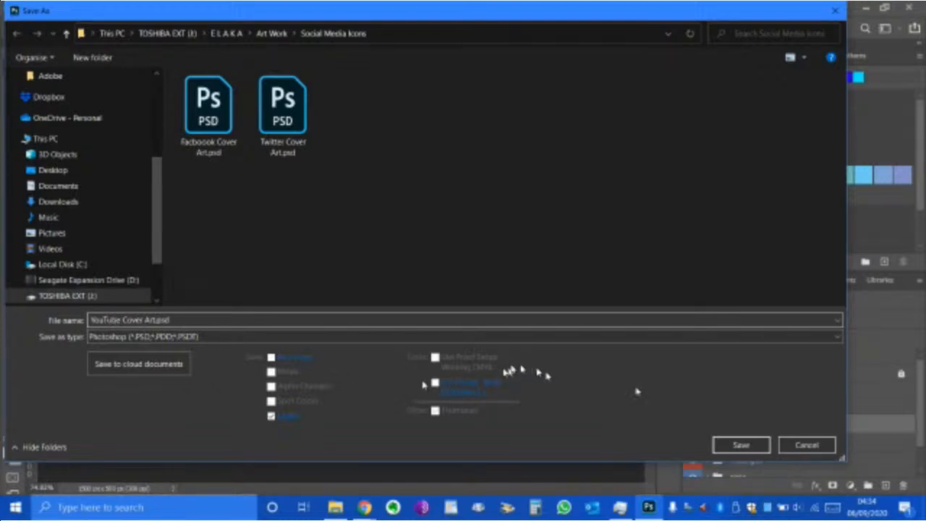
left_click(757, 444)
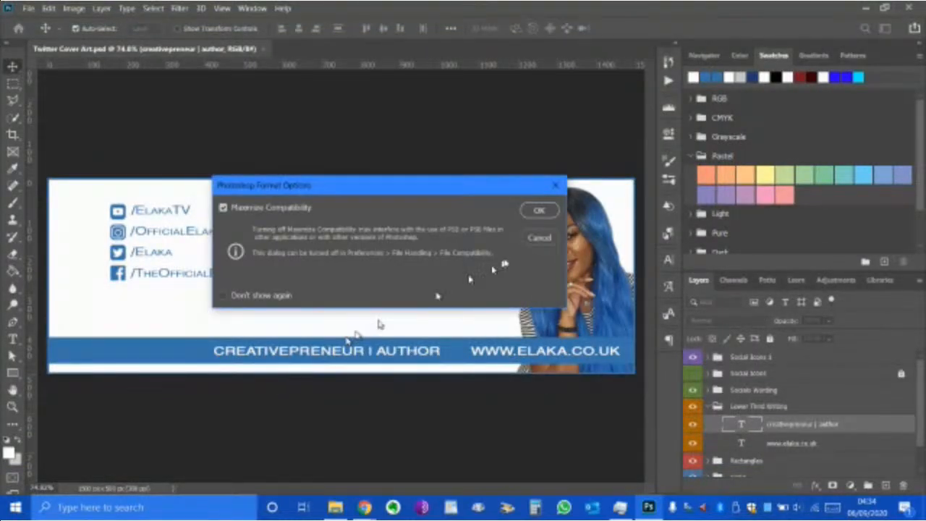
left_click(536, 211)
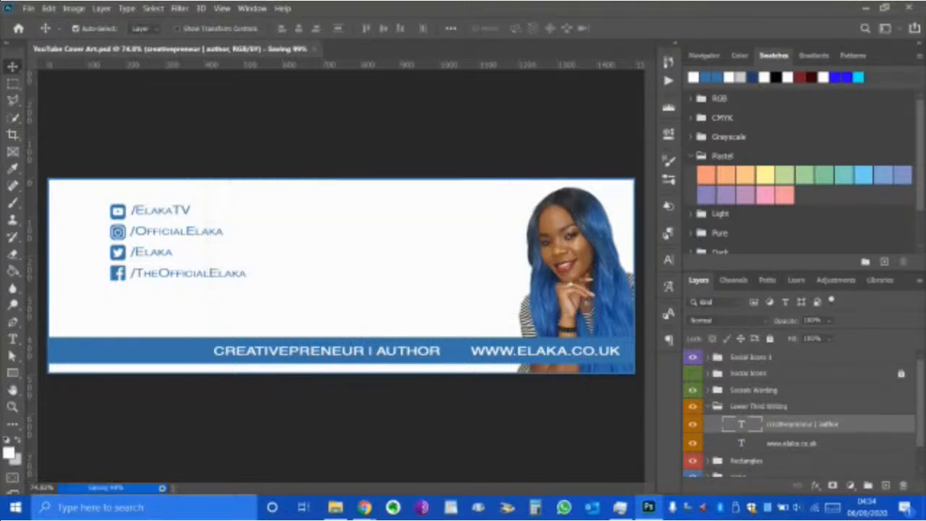
key("alt+Tab")
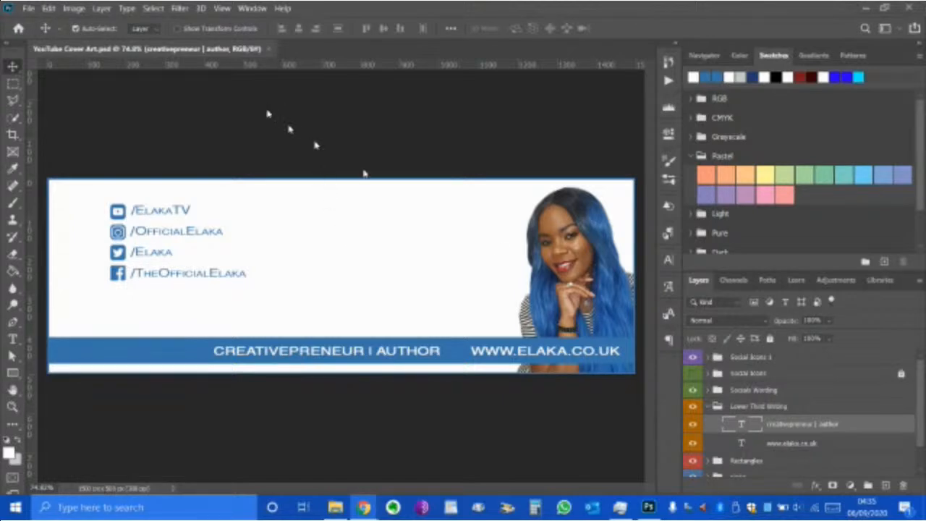
- Collapse the Lower Third Writing group and unlock the Background layer
left_click_drag(757, 406, 709, 411)
left_click(709, 409)
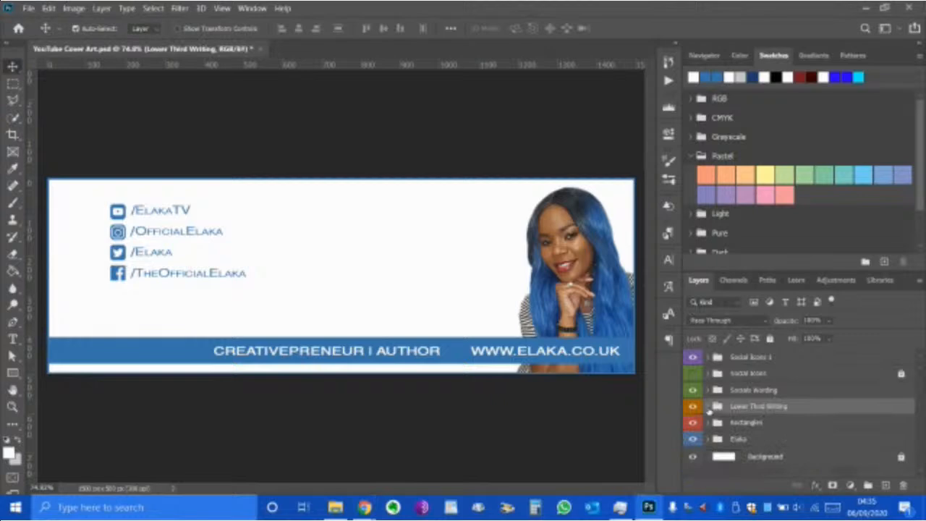
left_click(788, 458)
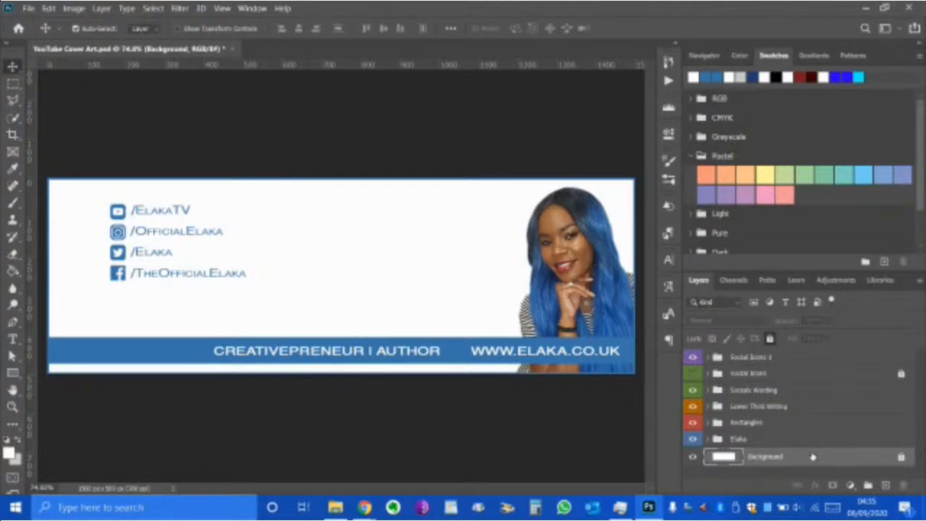
left_click(902, 459)
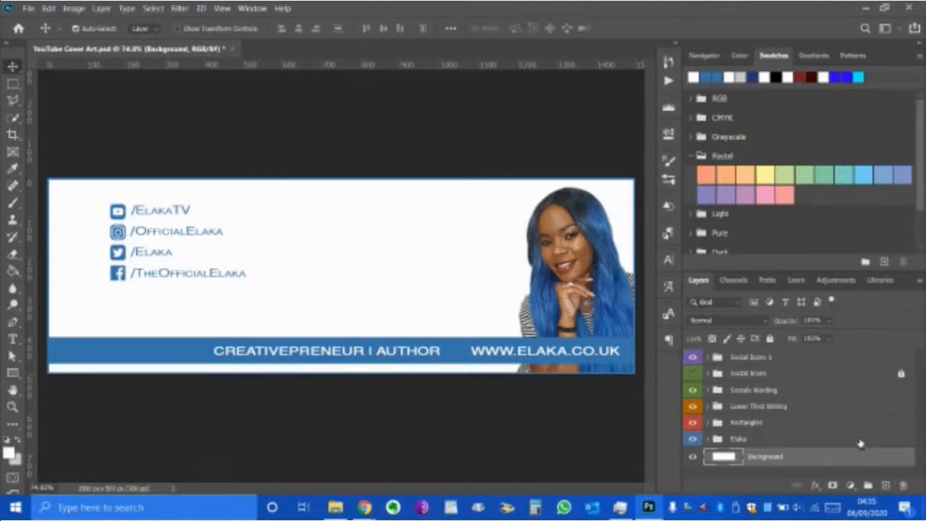
- Lock the portrait, Rectangles, Lower Third Writing, Socials Wording and Social Icons 1 layer groups together
left_click(859, 440)
left_click_drag(856, 439, 838, 377)
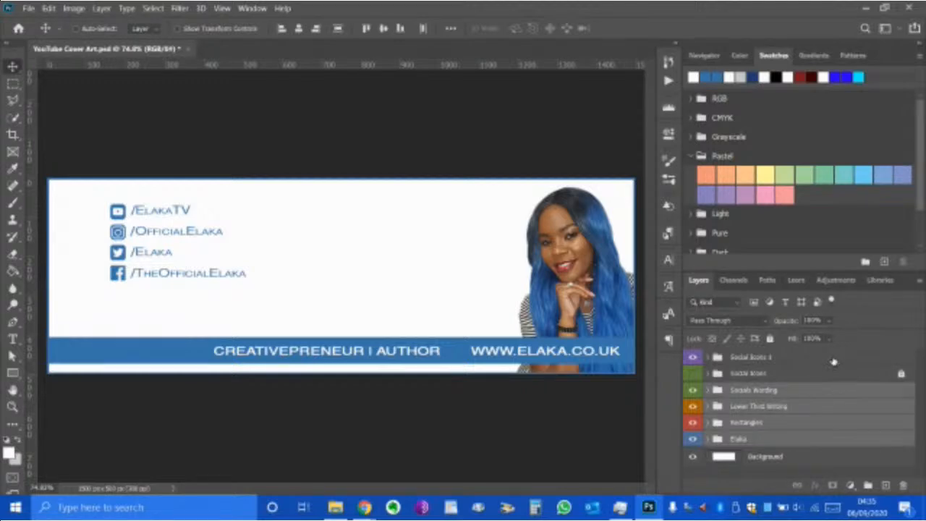
left_click(834, 357, "ctrl")
left_click(769, 340)
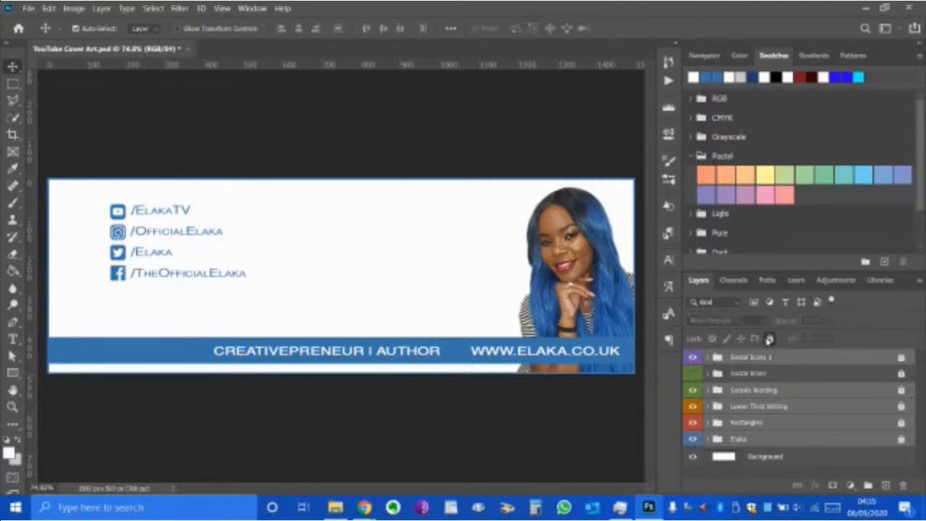
- With the Background layer selected, enlarge the canvas to 2560 x 1440 pixels, keeping the artwork centred
left_click(791, 458)
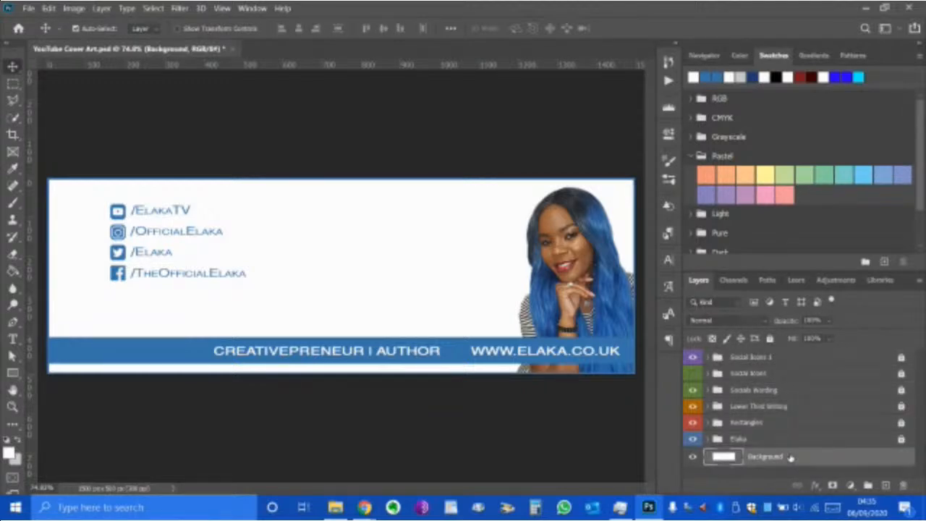
left_click(72, 9)
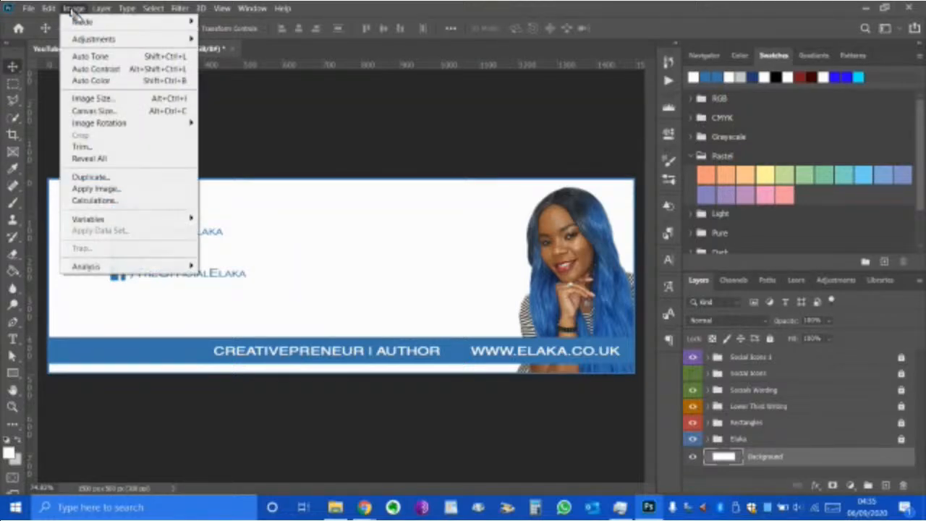
left_click(118, 113)
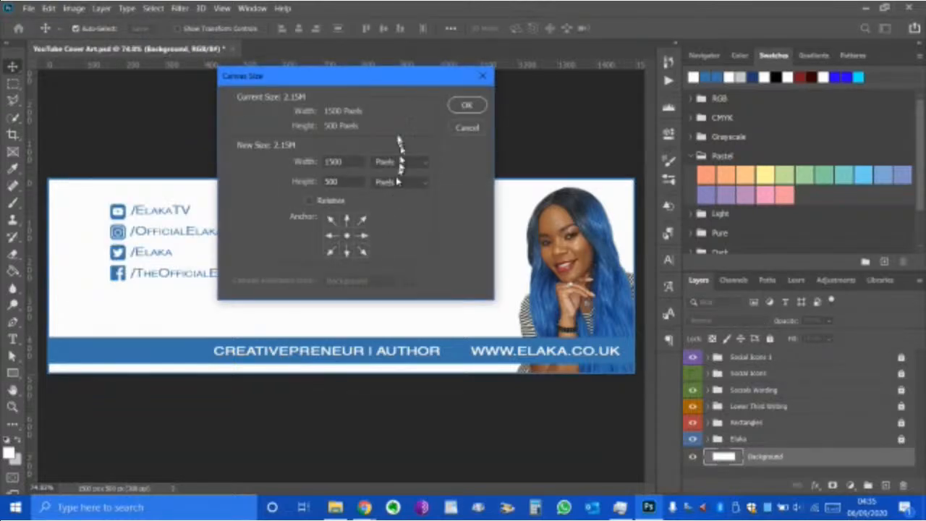
left_click_drag(343, 81, 367, 97)
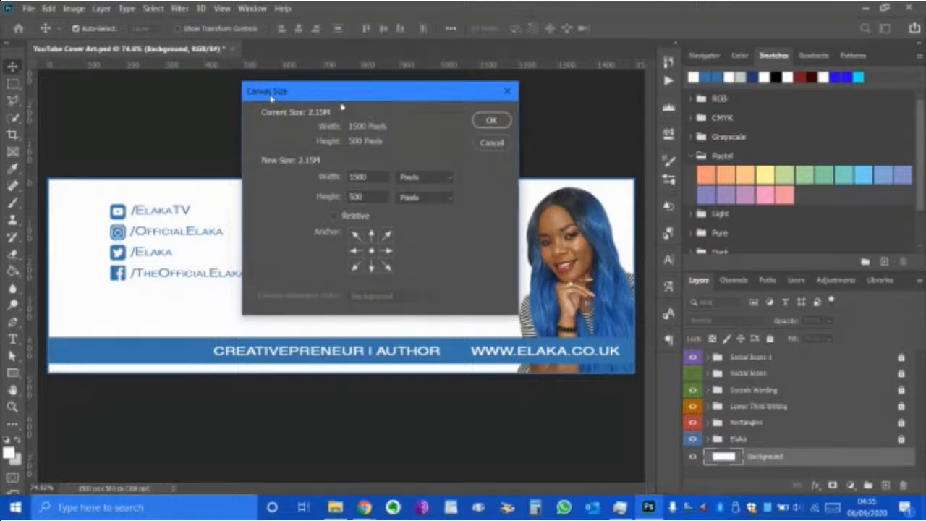
left_click(384, 178)
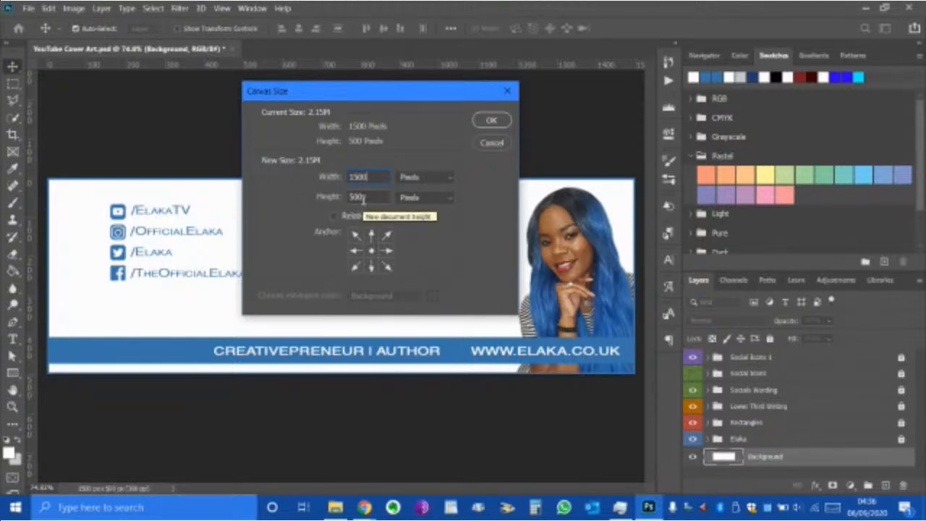
left_click_drag(373, 175, 274, 173)
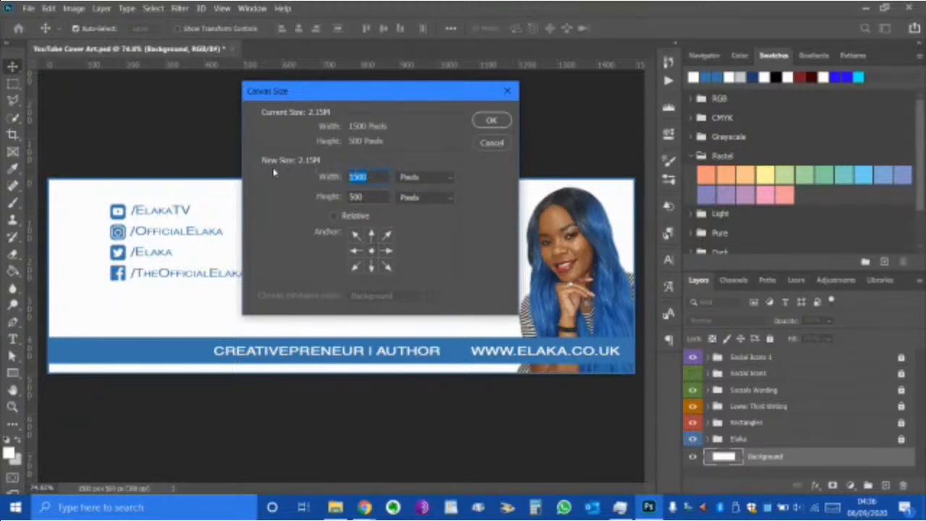
type("2560")
left_click_drag(371, 196, 292, 199)
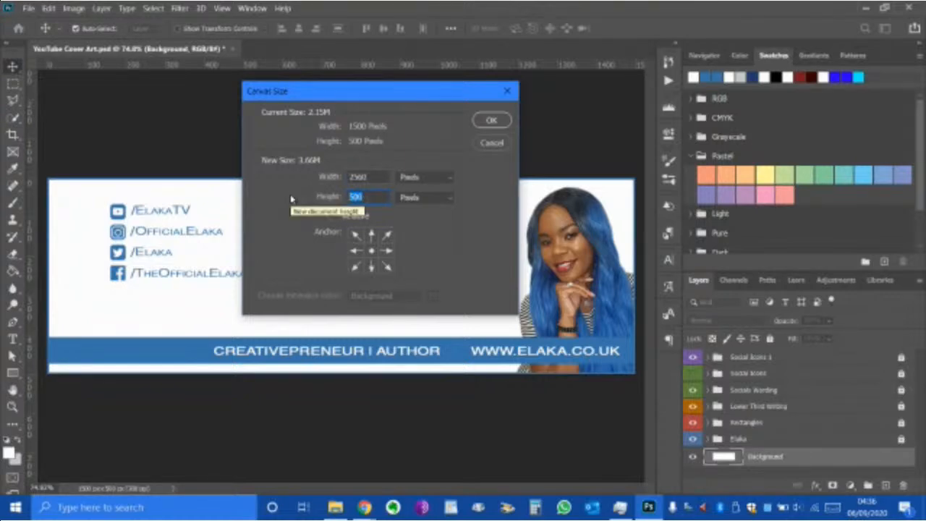
type("1440")
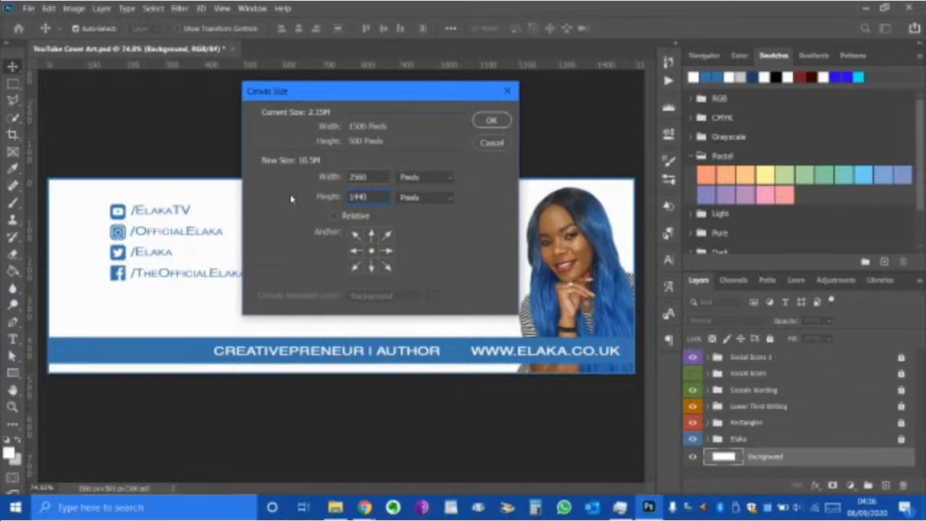
left_click(485, 119)
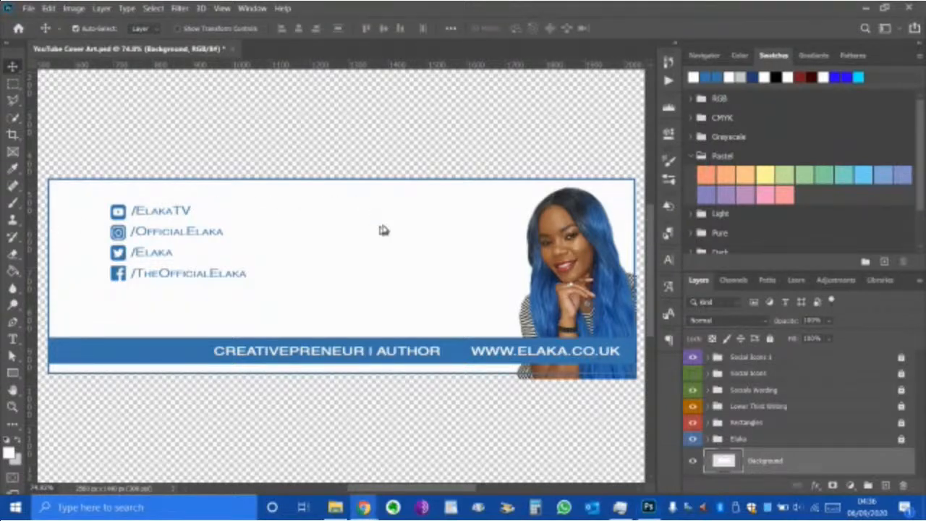
scroll(390, 231, "down", 1)
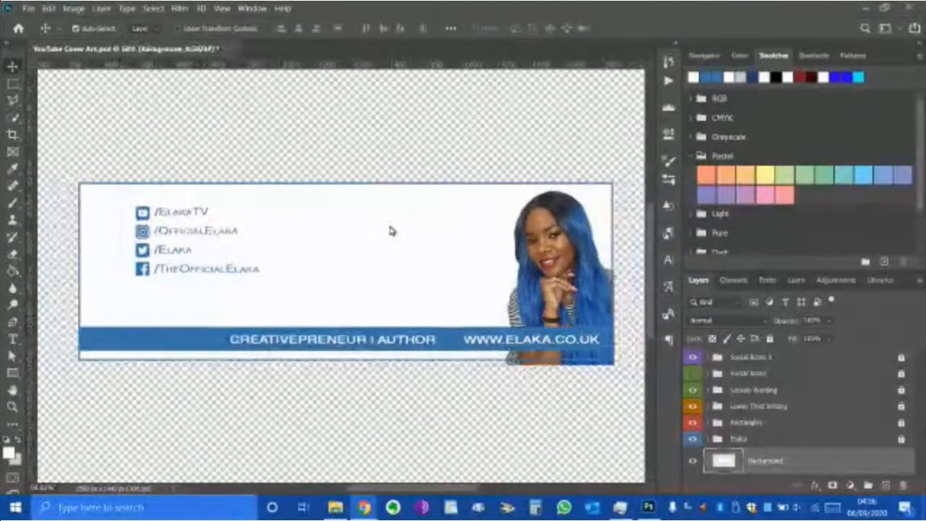
scroll(390, 231, "down", 3)
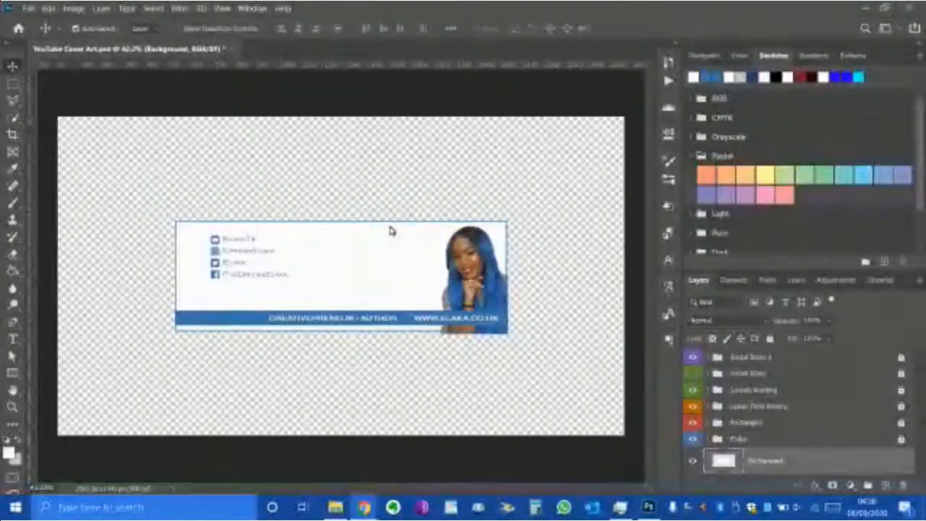
scroll(390, 231, "up", 3)
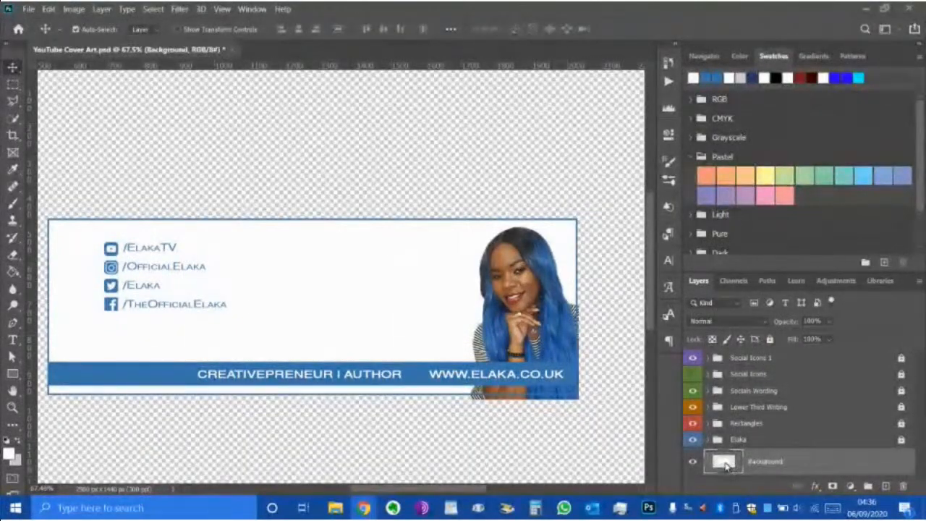
- Unlock the portrait photo's layer group, expand it and select Layer 1 inside it
double_click(901, 442)
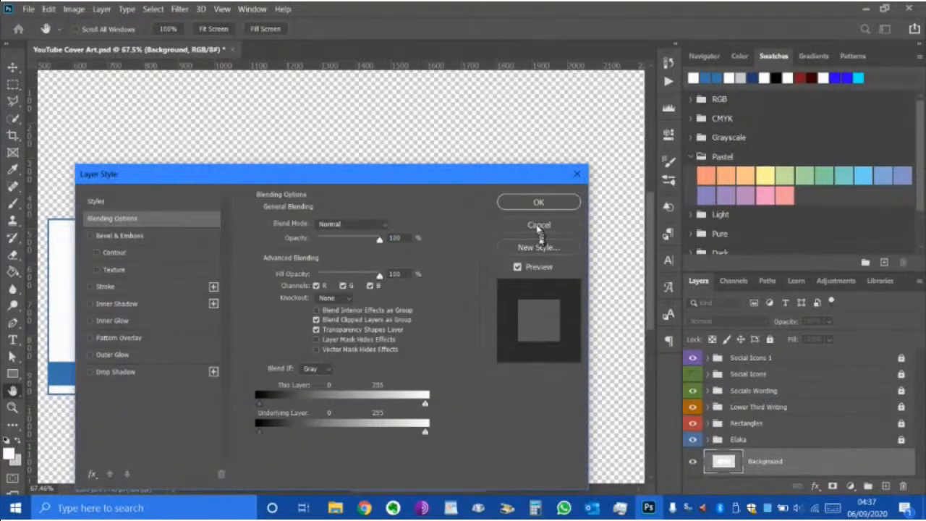
left_click(540, 227)
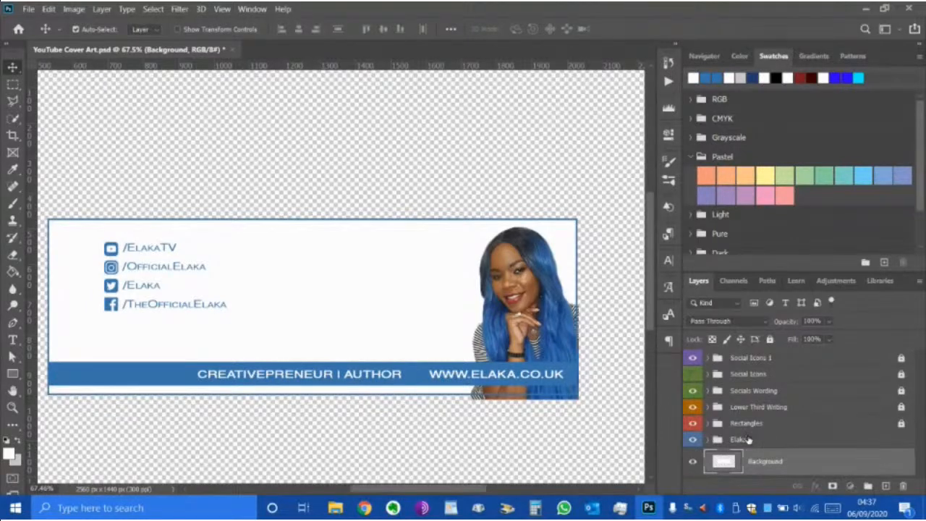
left_click(716, 442)
left_click(714, 440)
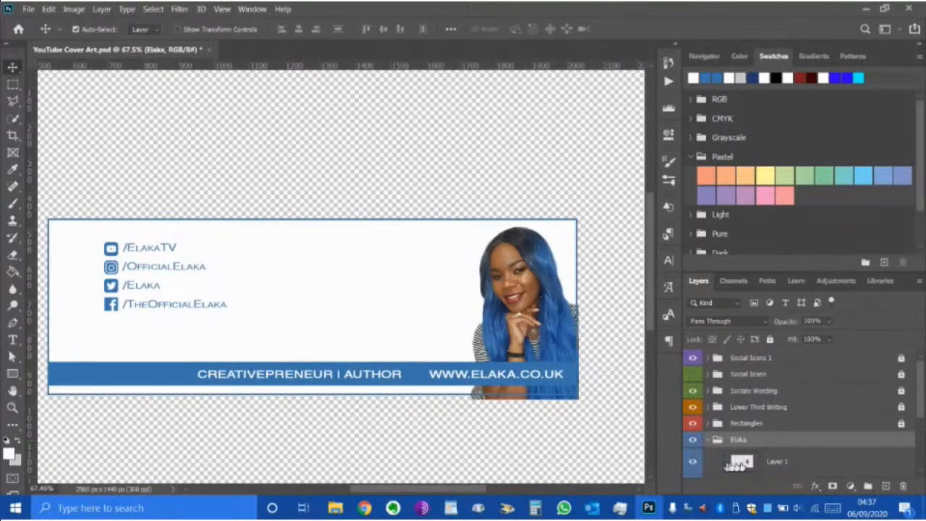
left_click(749, 464)
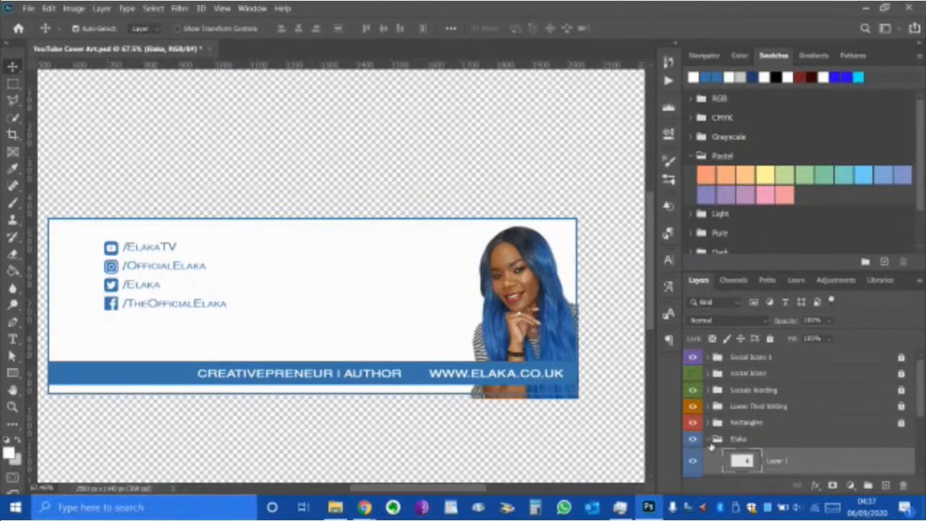
double_click(711, 452)
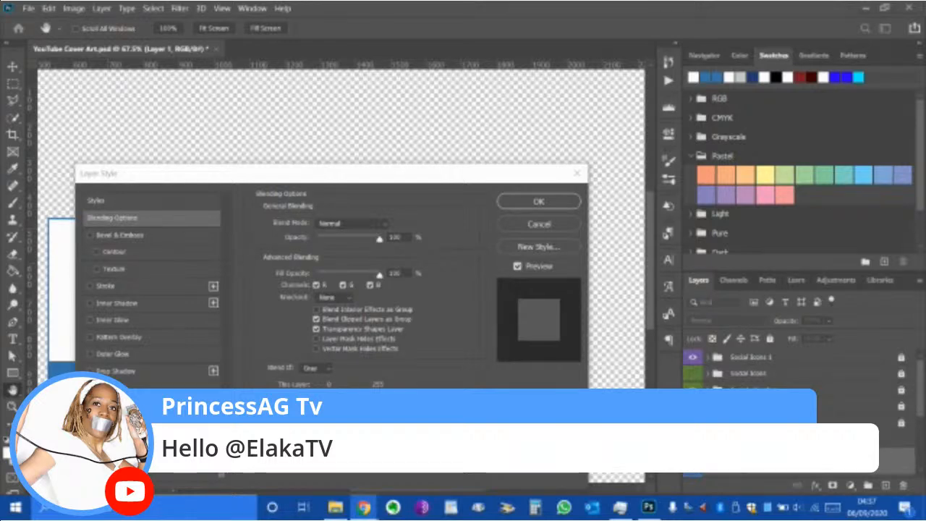
scroll(756, 379, "down", 5)
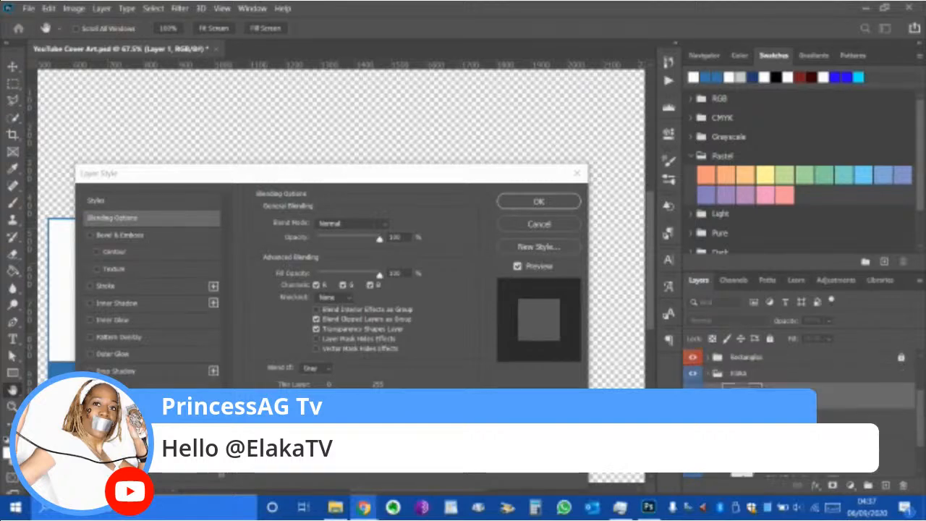
left_click(553, 224)
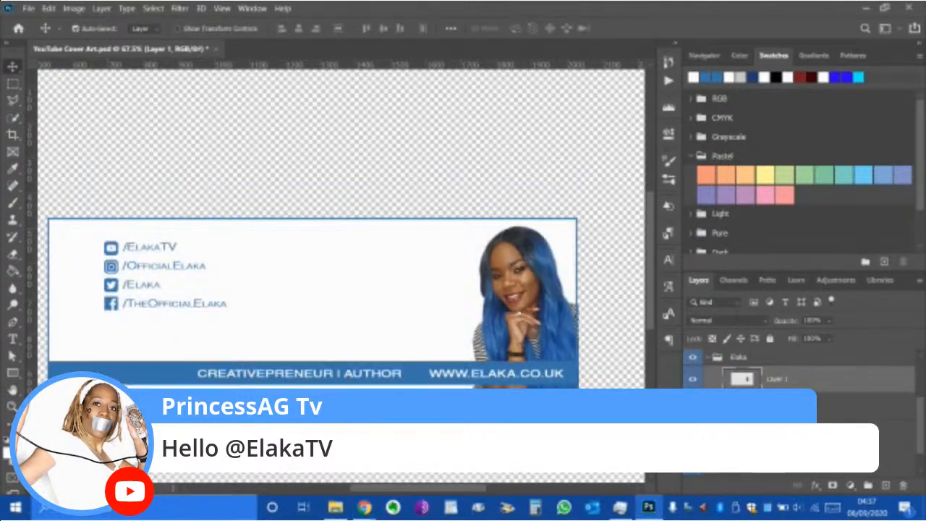
right_click(792, 382)
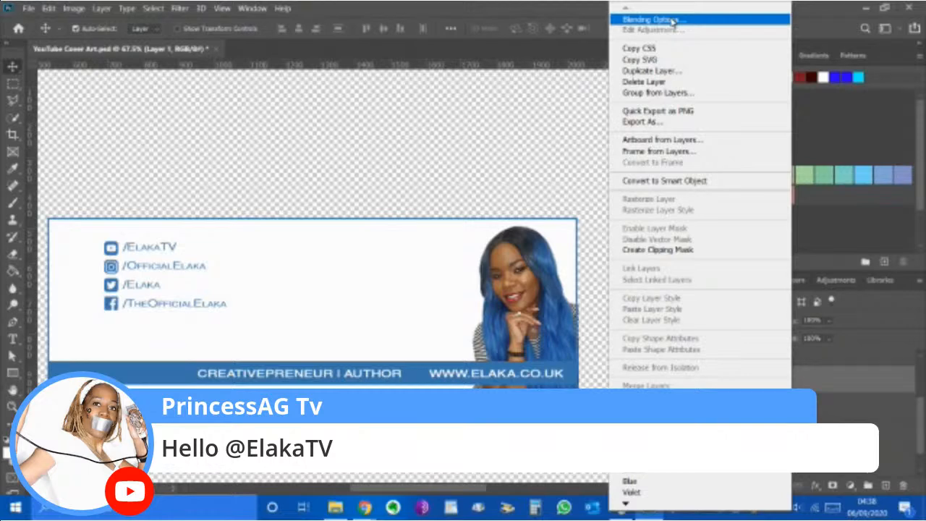
left_click(573, 23)
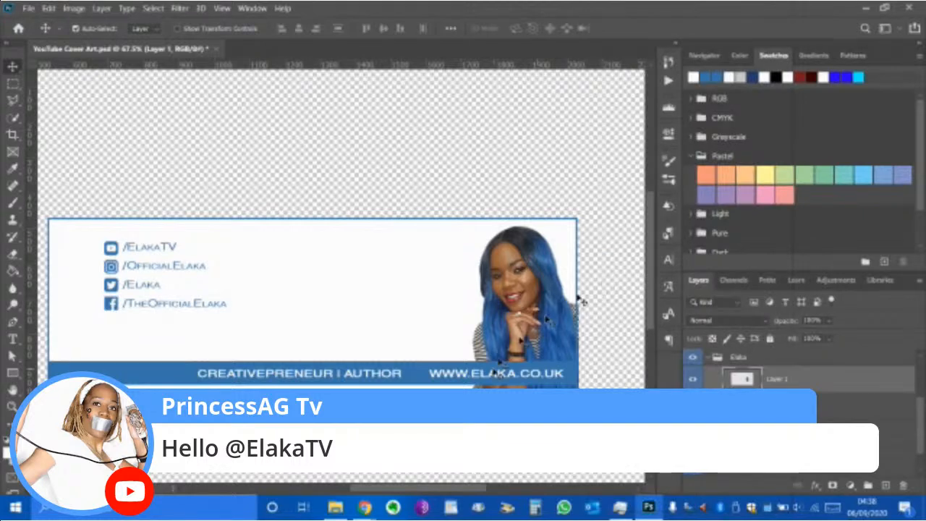
scroll(699, 384, "up", 3)
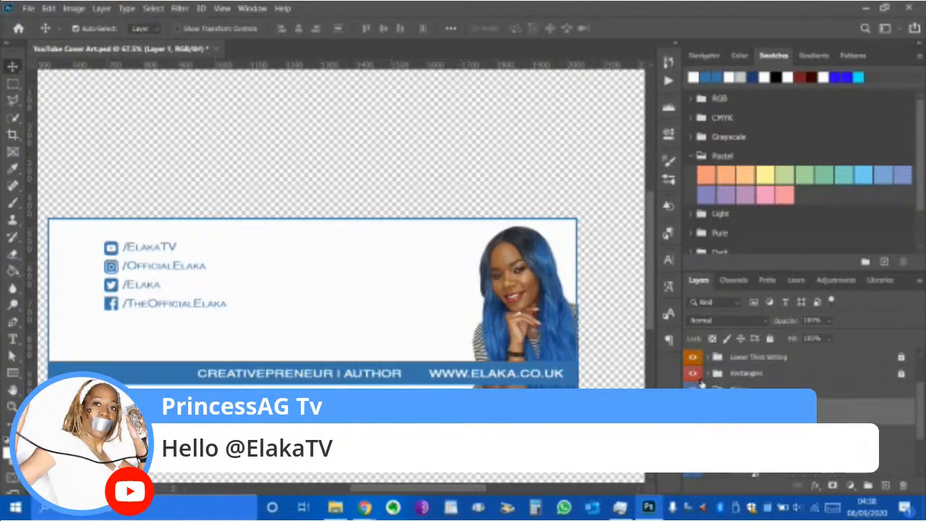
- Collapse the portrait photo's layer group and lock it again
left_click(708, 407)
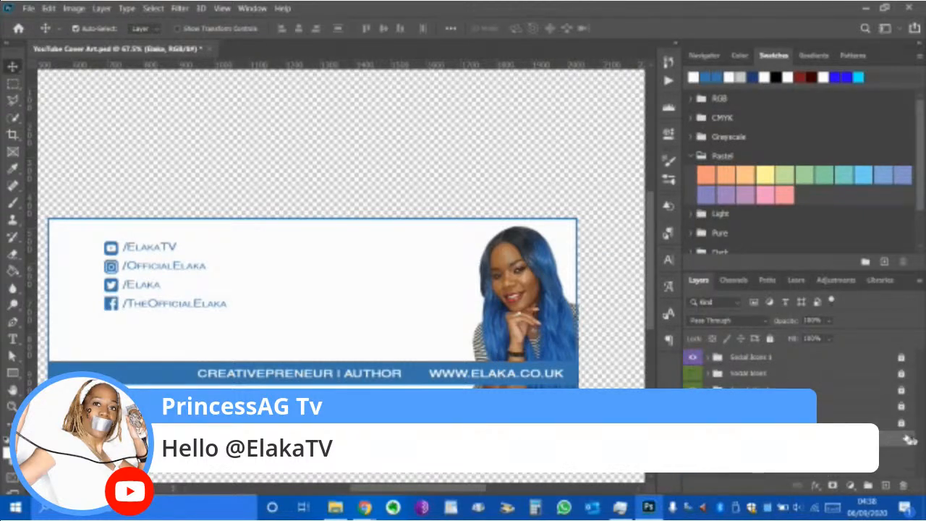
left_click(770, 339)
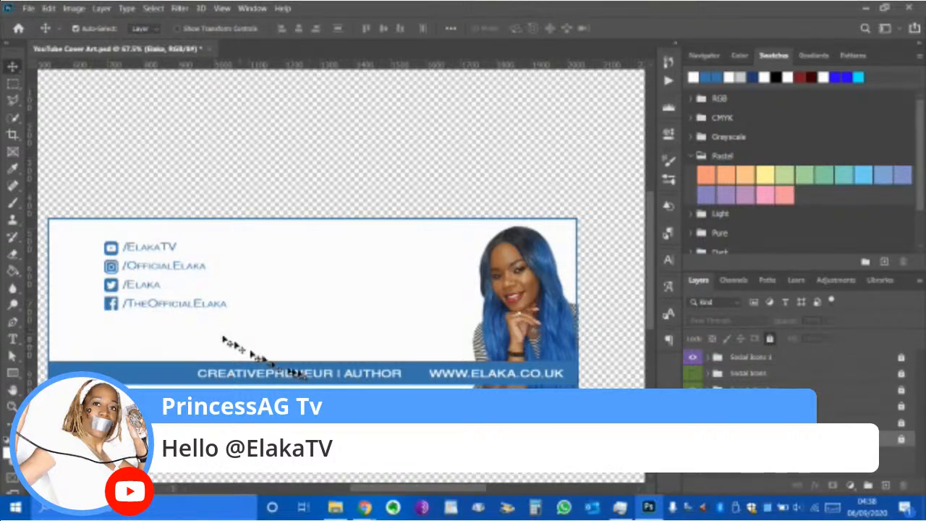
left_click(358, 384)
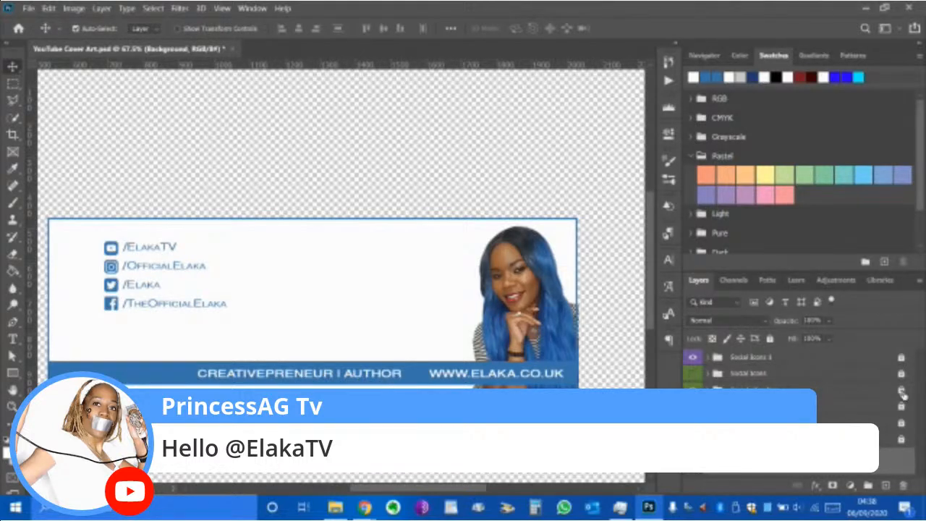
- Unlock the Lower Third Writing group and expand it to show its text layers
left_click(902, 407)
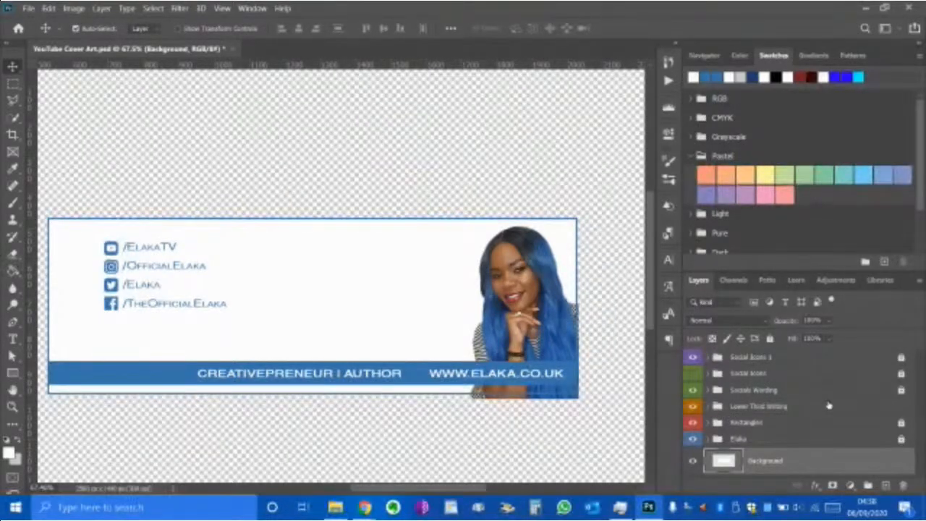
left_click_drag(871, 407, 711, 415)
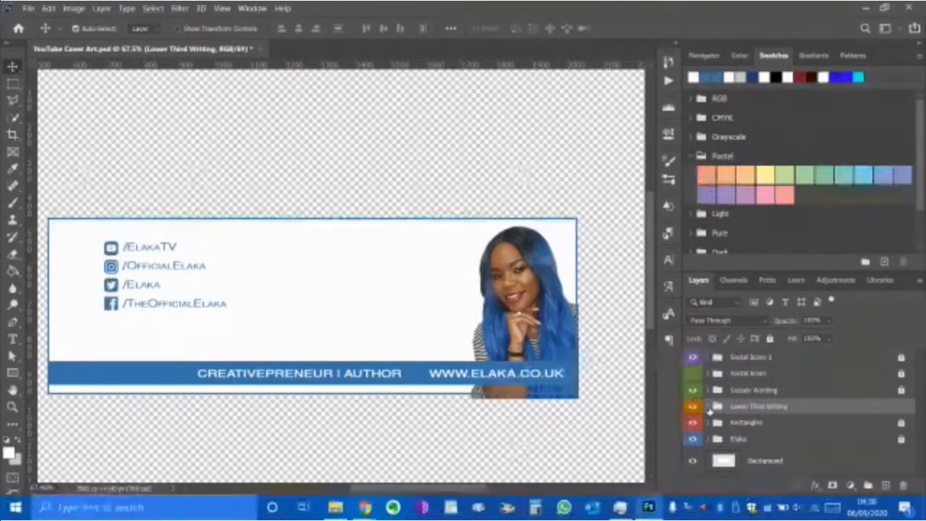
left_click(709, 407)
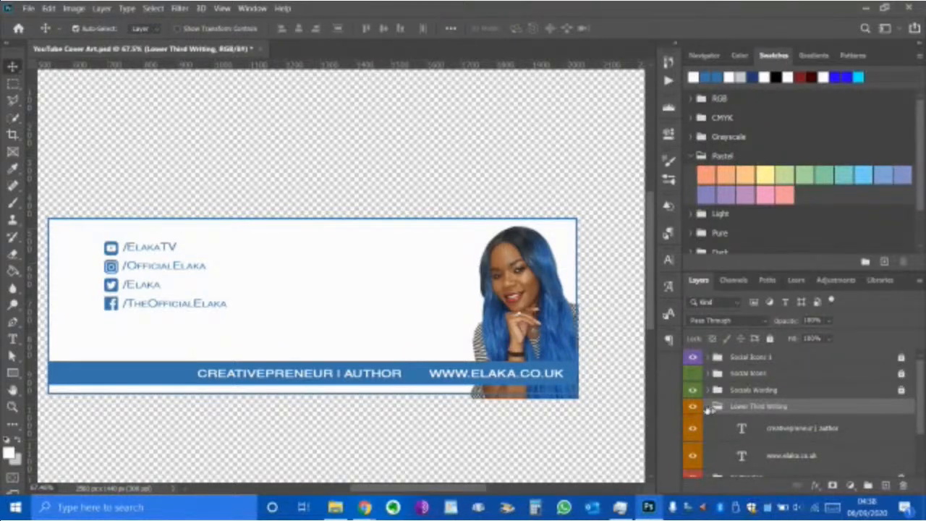
scroll(761, 423, "down", 1)
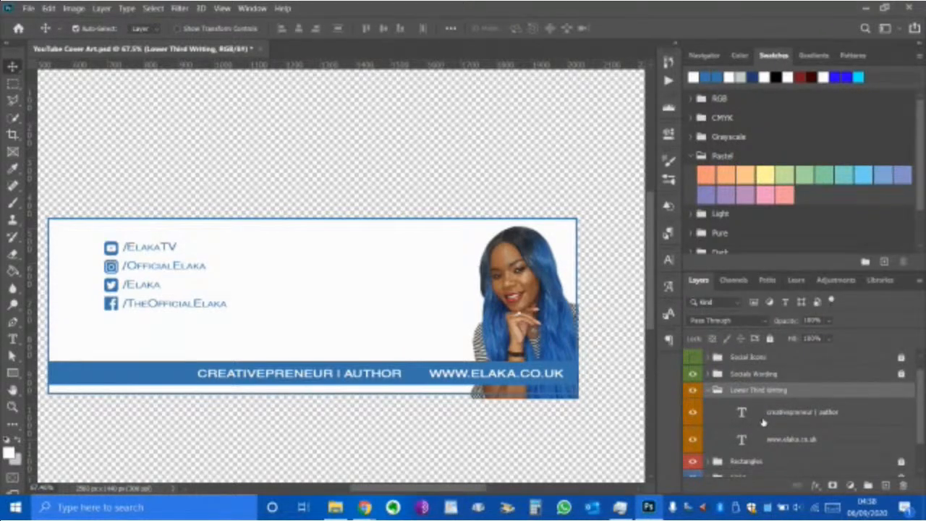
- Duplicate the "creativepreneur | author" text layer within its group and nudge the copy up above the blue band
left_click(843, 418)
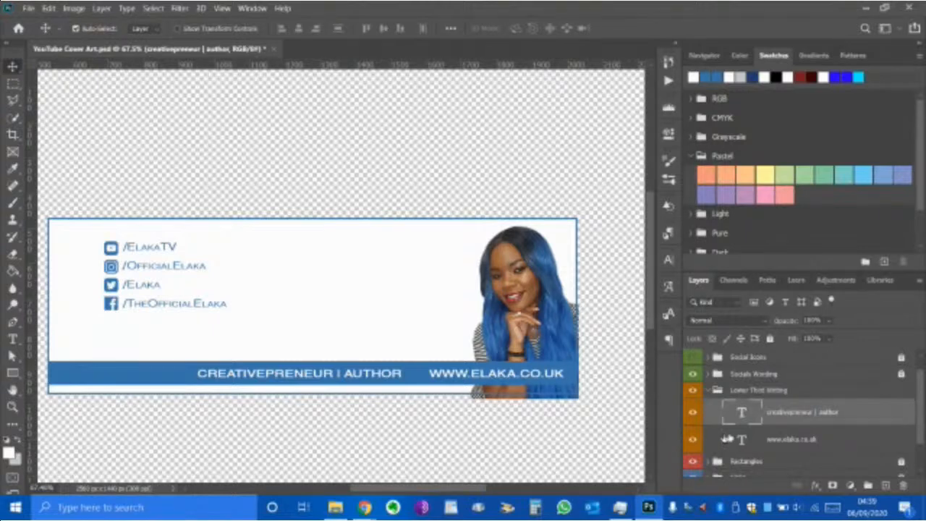
left_click_drag(784, 414, 785, 407)
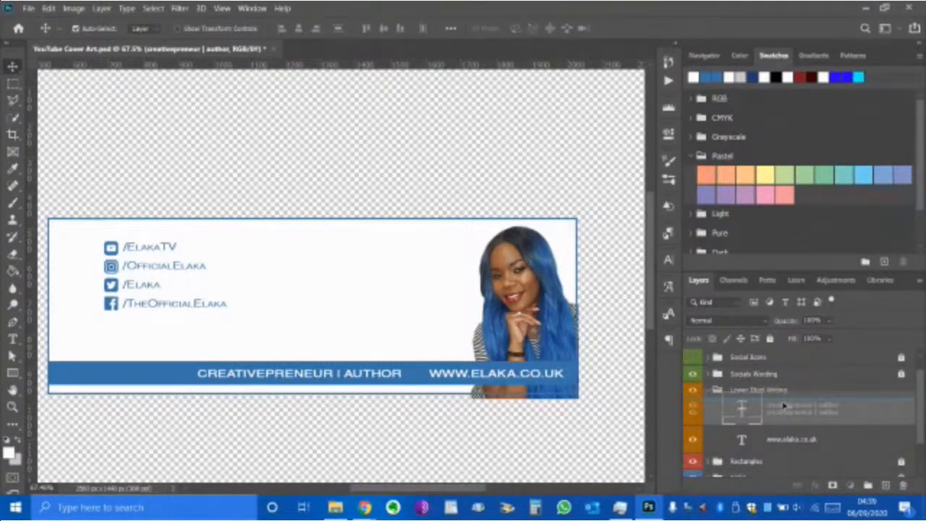
left_click_drag(784, 406, 785, 404)
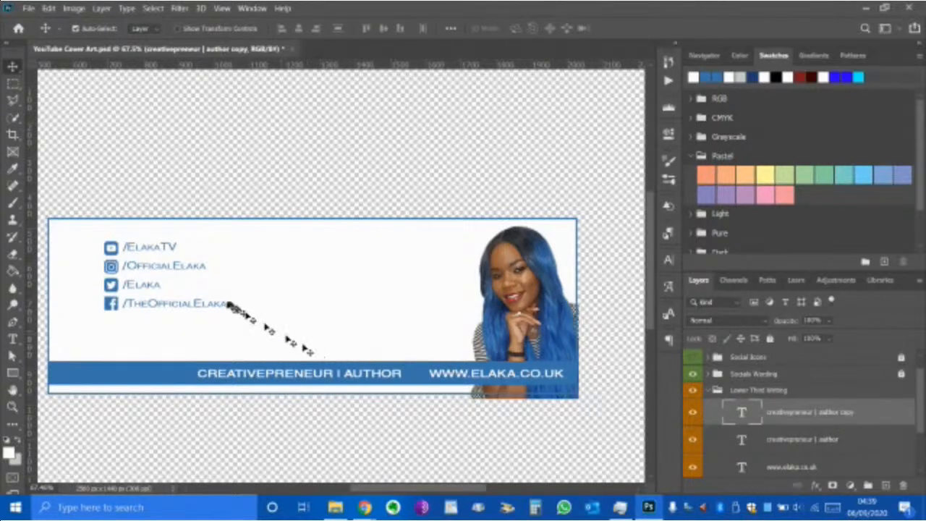
key("Up")
key("Up")
key("Up")
key("Up")
key("Up")
key("Up")
key("Up")
key("Up")
key("Up")
key("Up")
key("Up")
key("Up")
key("Up")
key("Up")
key("Up")
key("Up")
key("Up")
key("Up")
key("Up")
key("Up")
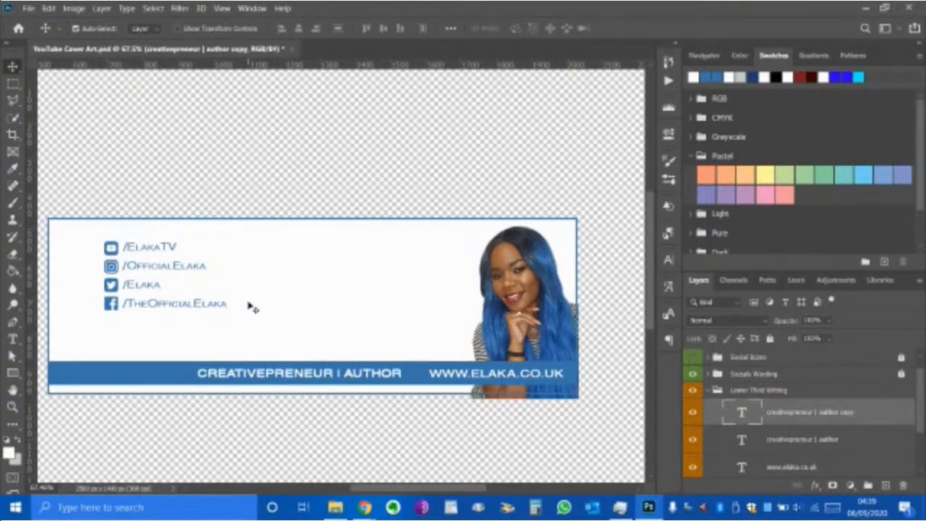
key("Down")
key("Down")
key("Down")
key("Down")
key("Down")
key("Down")
key("Down")
key("Down")
key("Down")
key("Down")
key("Down")
key("Down")
key("Down")
key("Down")
key("Down")
key("Down")
key("Down")
key("Down")
key("Down")
key("Down")
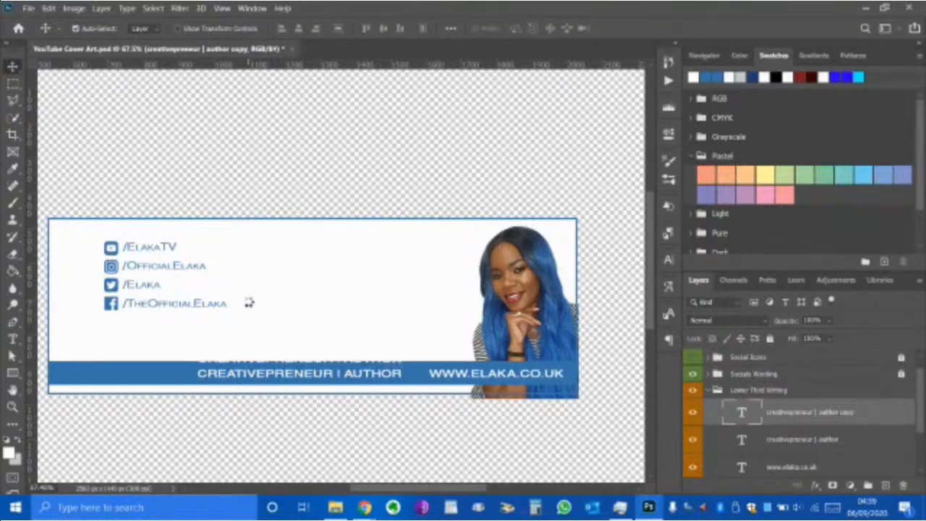
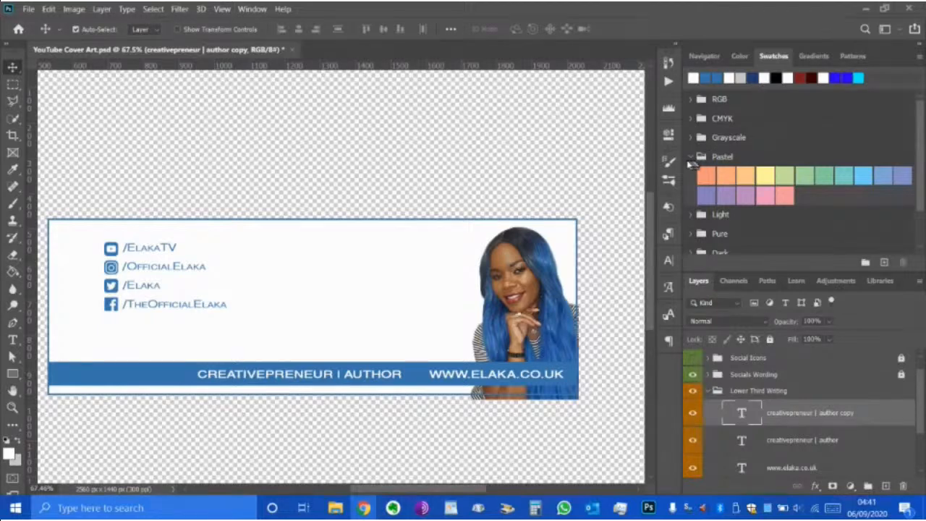
- Recolour the copied "creativepreneur | author" text with the blue from the recently used swatches
scroll(707, 204, "down", 2)
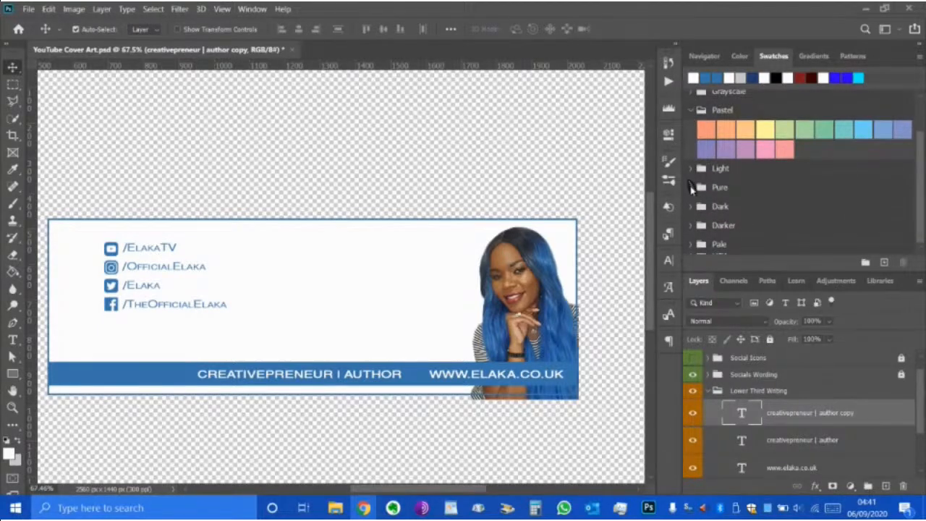
left_click(691, 187)
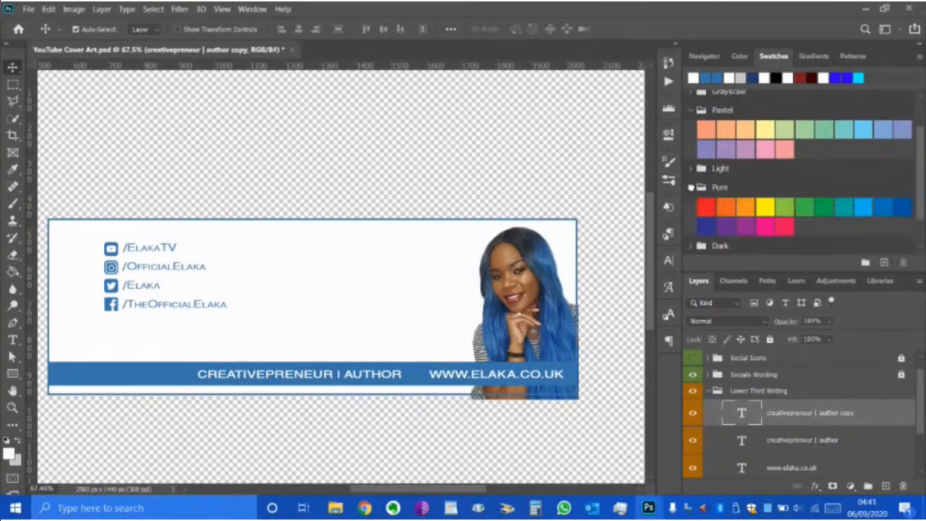
left_click(692, 187)
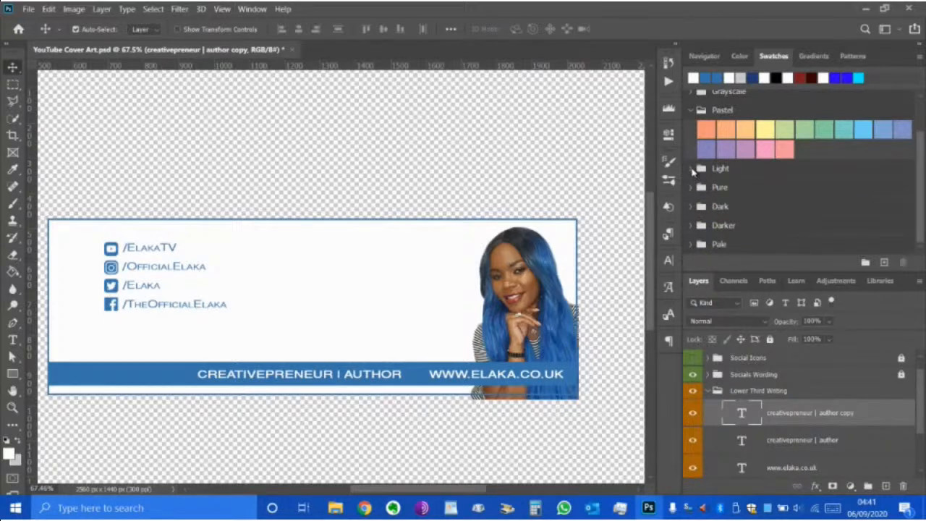
left_click(691, 168)
left_click(692, 167)
scroll(769, 159, "up", 1)
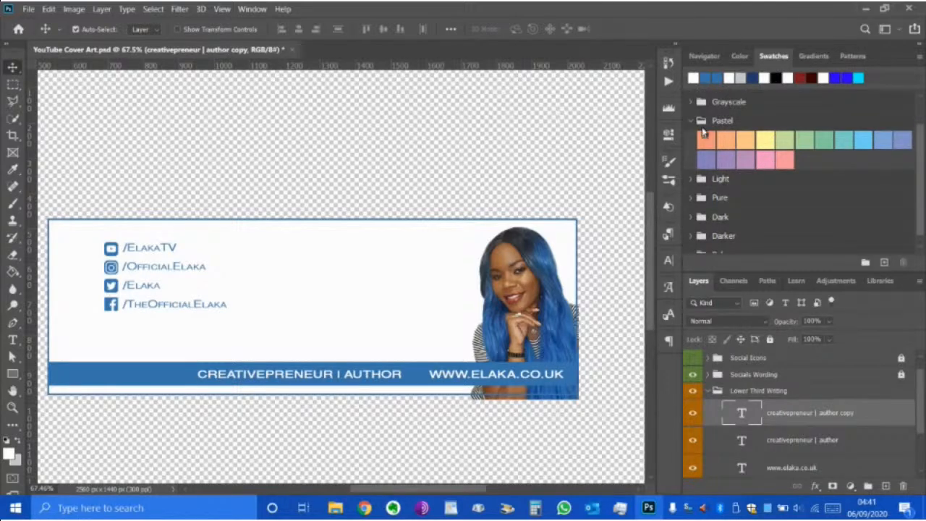
scroll(704, 139, "up", 2)
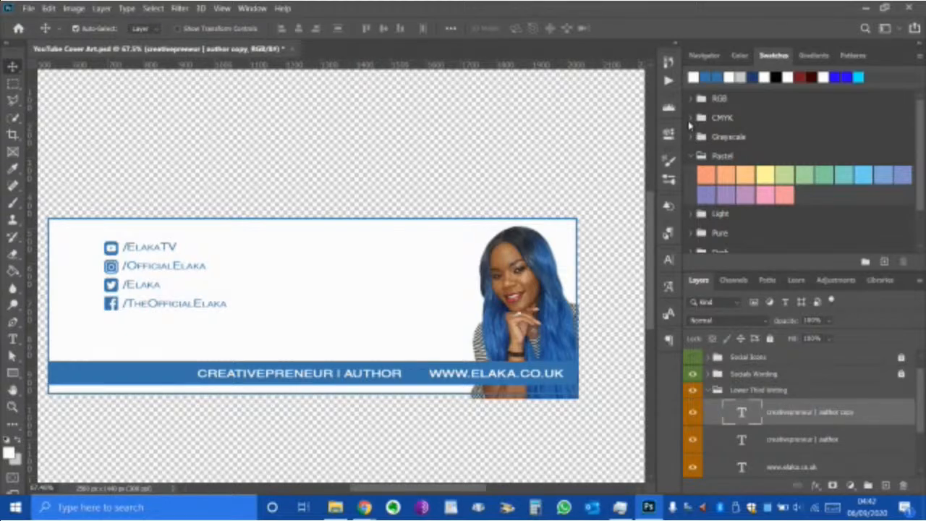
left_click(708, 75)
key("alt+BackSpace")
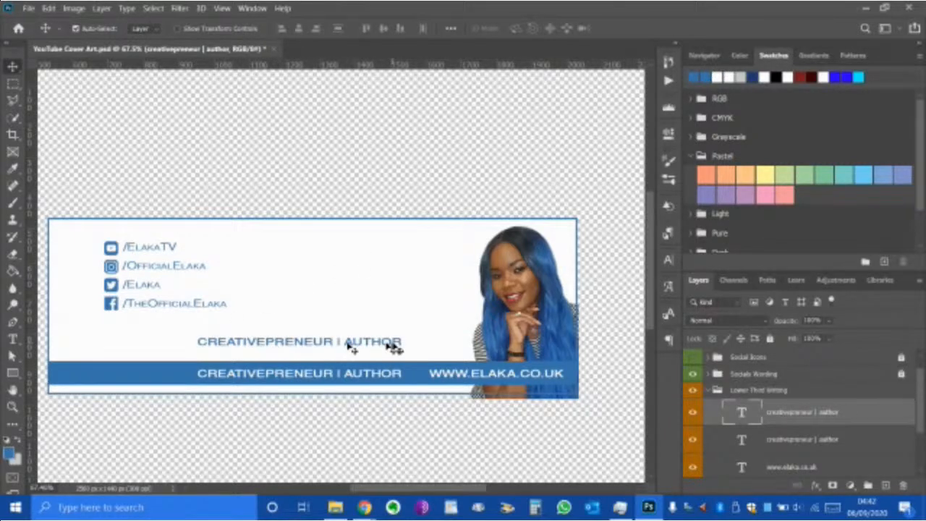
double_click(743, 413)
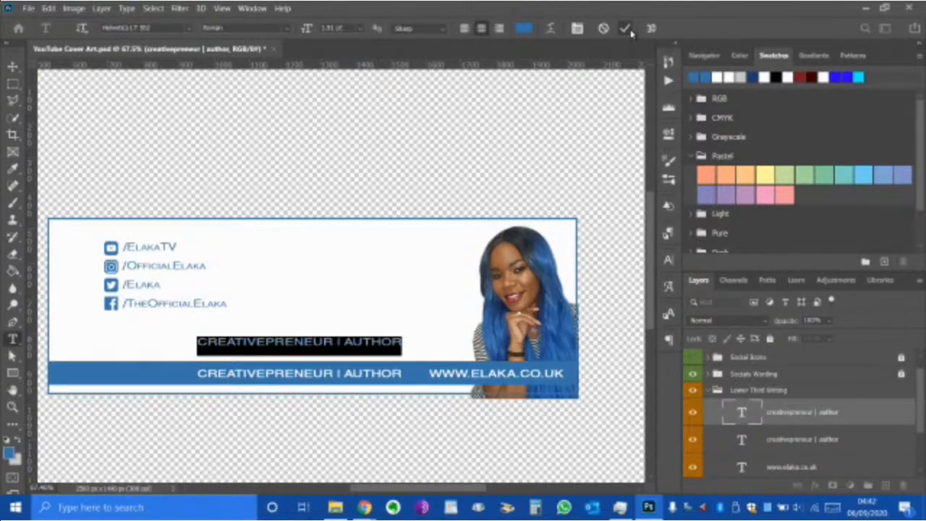
key("ctrl+h")
left_click(789, 411)
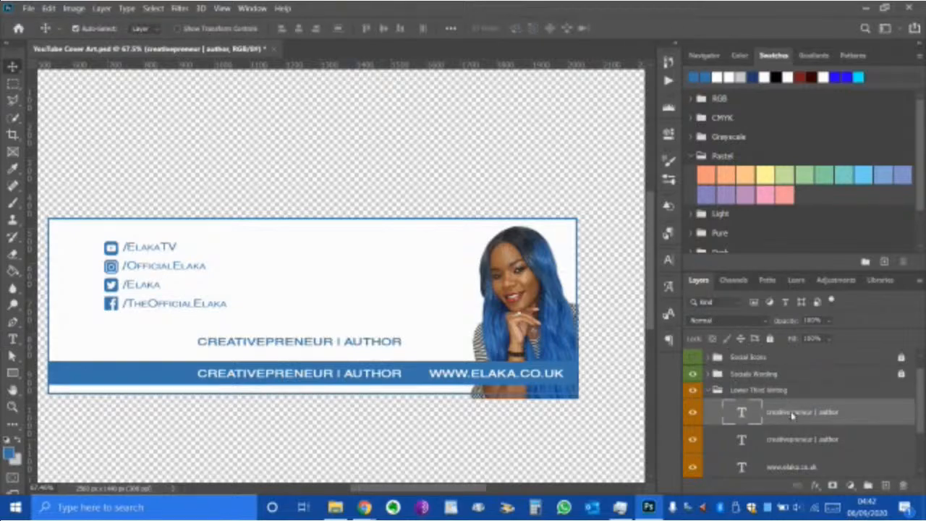
right_click(791, 413)
left_click(677, 24)
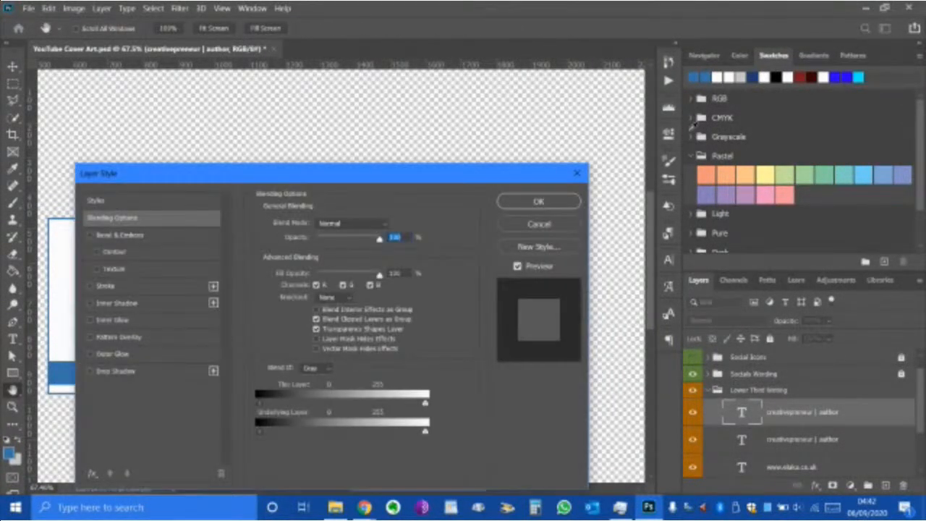
left_click_drag(330, 173, 600, 73)
left_click(780, 122)
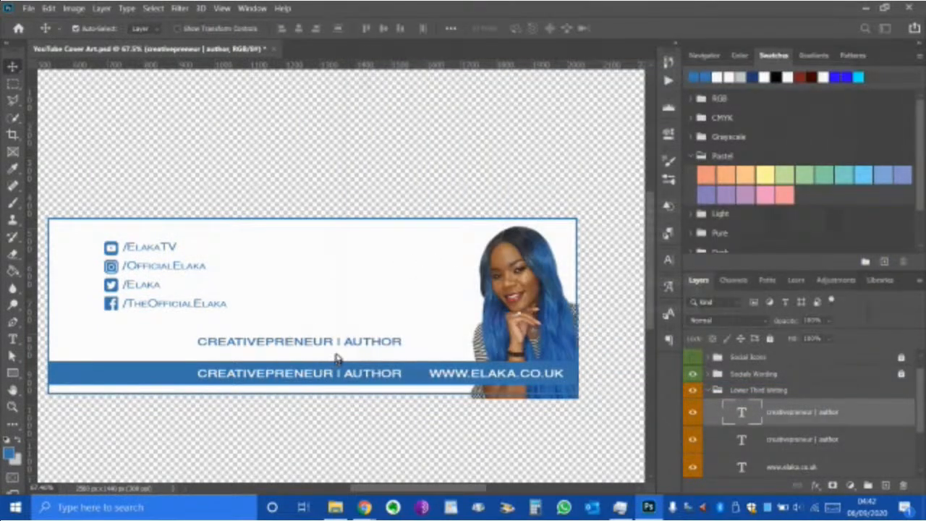
- Move the blue "creativepreneur | author" copy left so it sits beneath the social media handles, above the blue band
scroll(354, 347, "up", 1)
left_click_drag(445, 489, 407, 492)
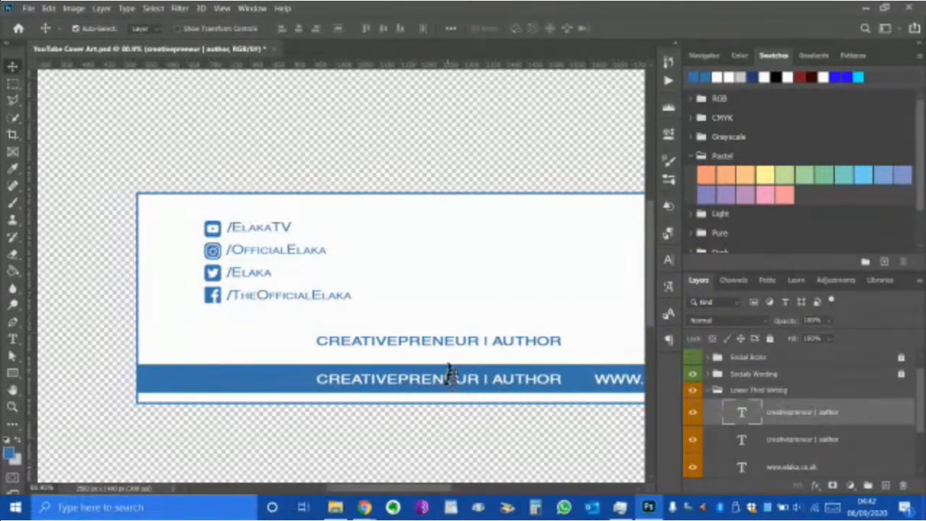
left_click_drag(439, 343, 277, 338)
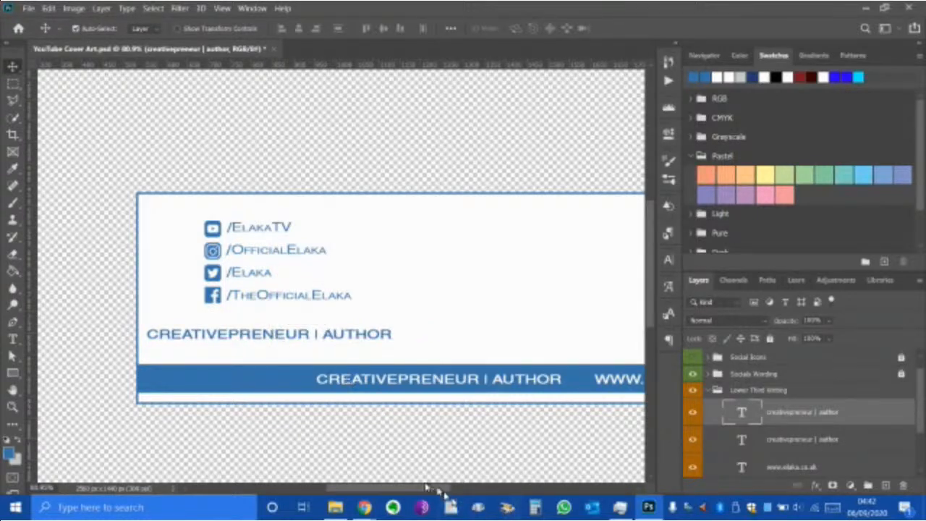
- Open the preset styles in the Layer Style settings of the blue "creativepreneur | author" text copy
left_click_drag(424, 489, 504, 474)
right_click(811, 413)
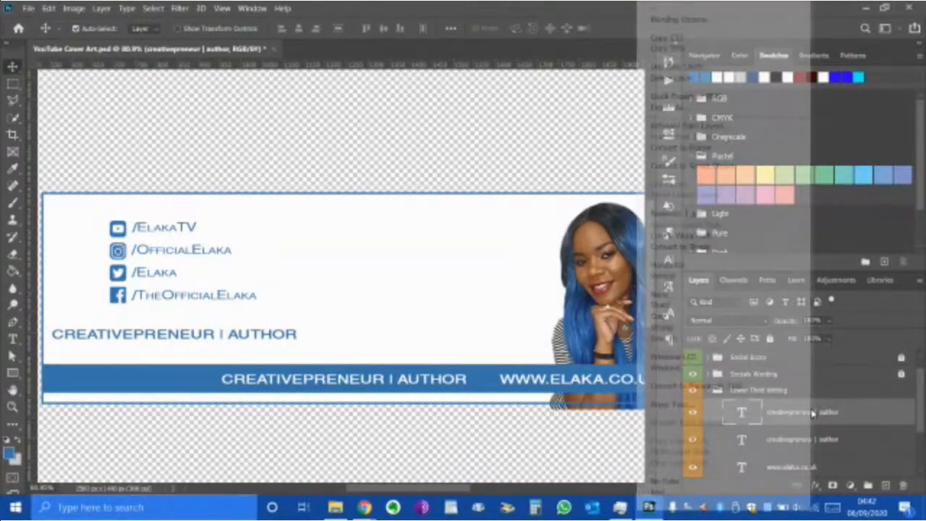
left_click(711, 20)
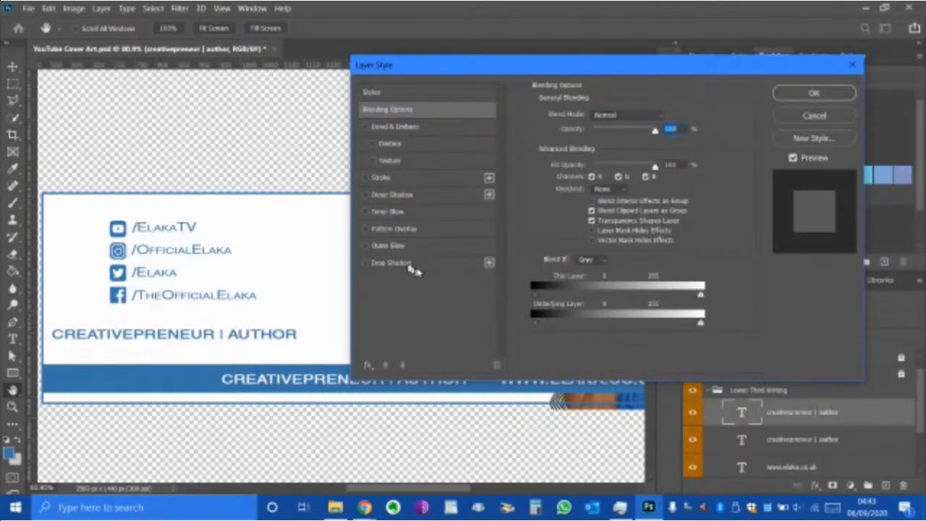
left_click(416, 97)
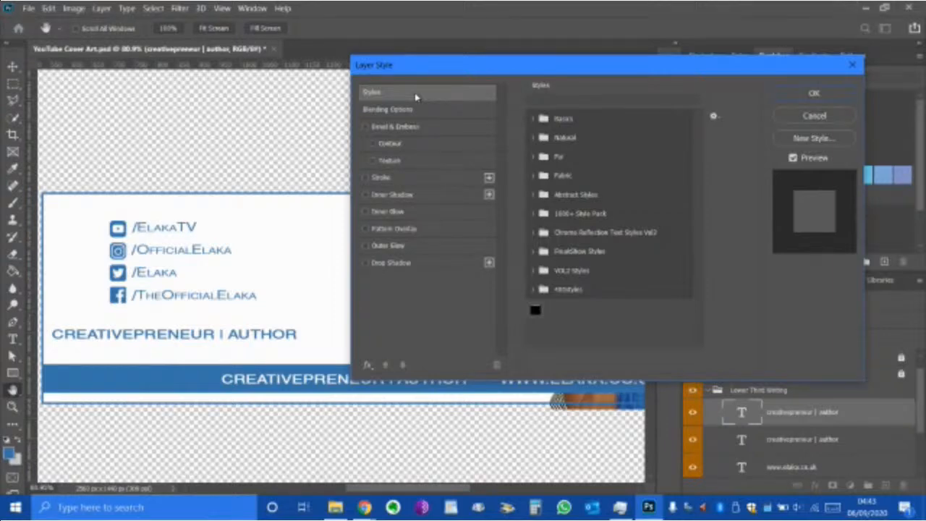
- Look through the preset styles in the Basics, Natural, Fur, Fabric and Abstract Styles folders
left_click(534, 124)
left_click(534, 123)
left_click(534, 138)
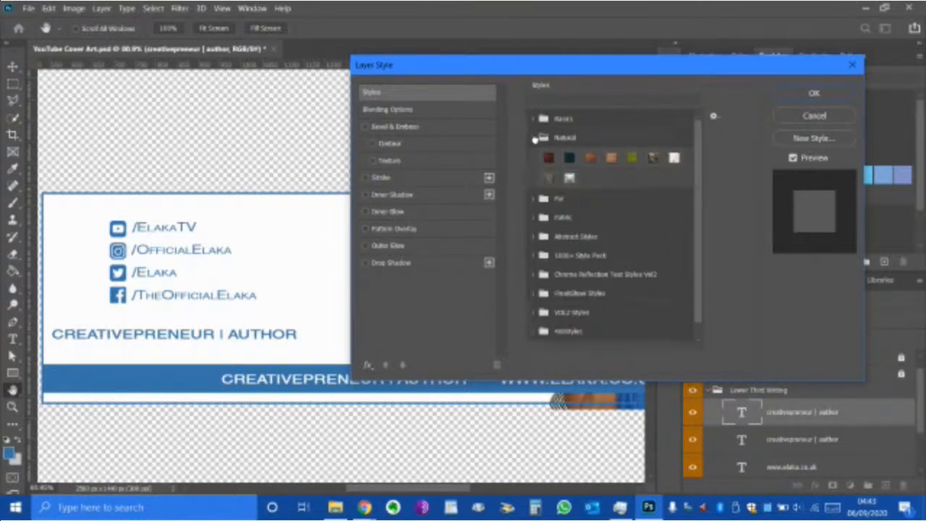
left_click(535, 139)
left_click(535, 156)
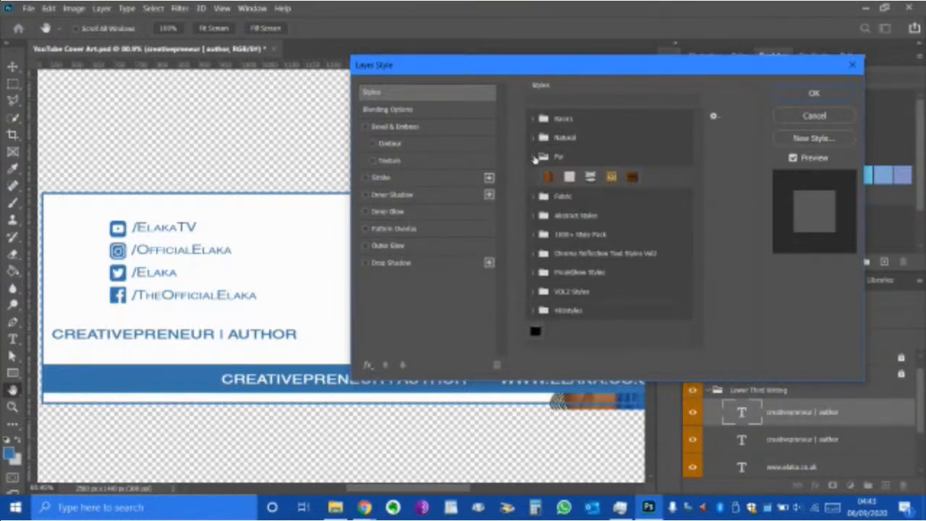
left_click(535, 156)
left_click(534, 176)
left_click(535, 176)
left_click(533, 195)
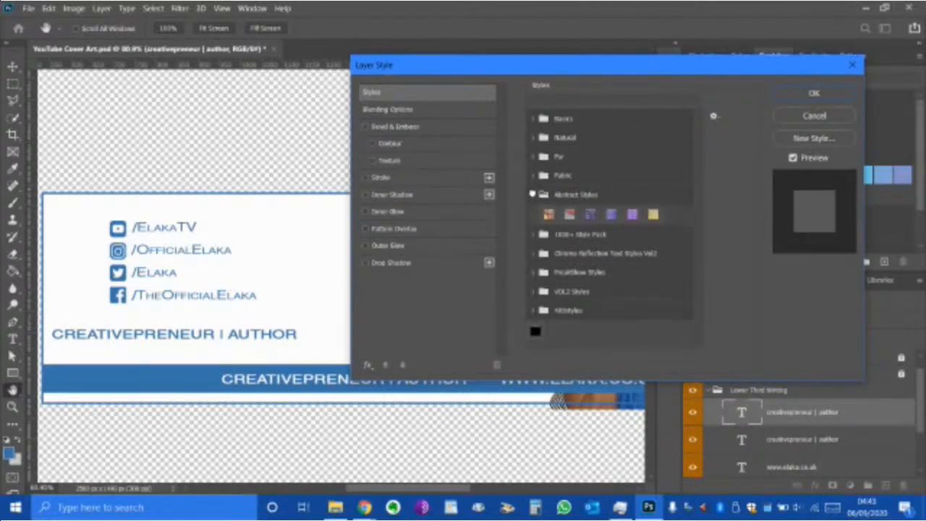
left_click(533, 195)
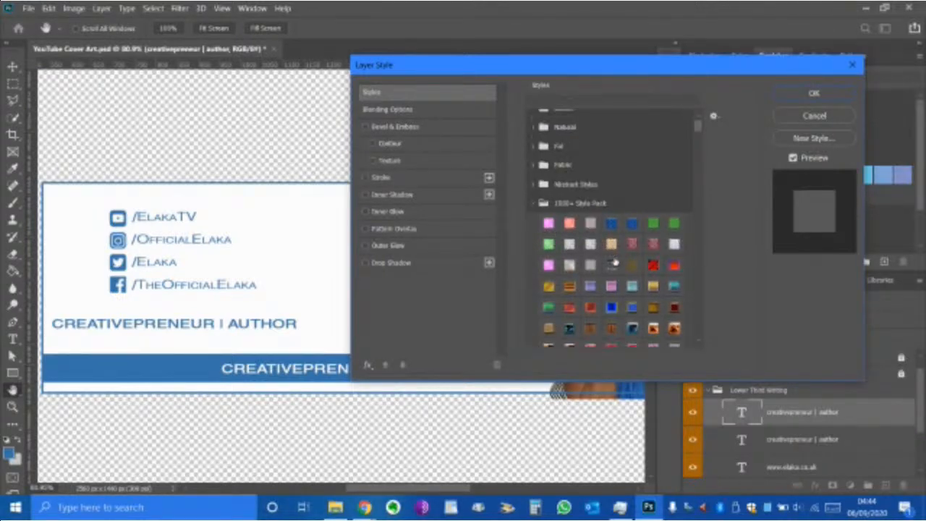
- Browse the preset styles in the 1000+ Style Pack for one that suits the text
scroll(613, 261, "down", 5)
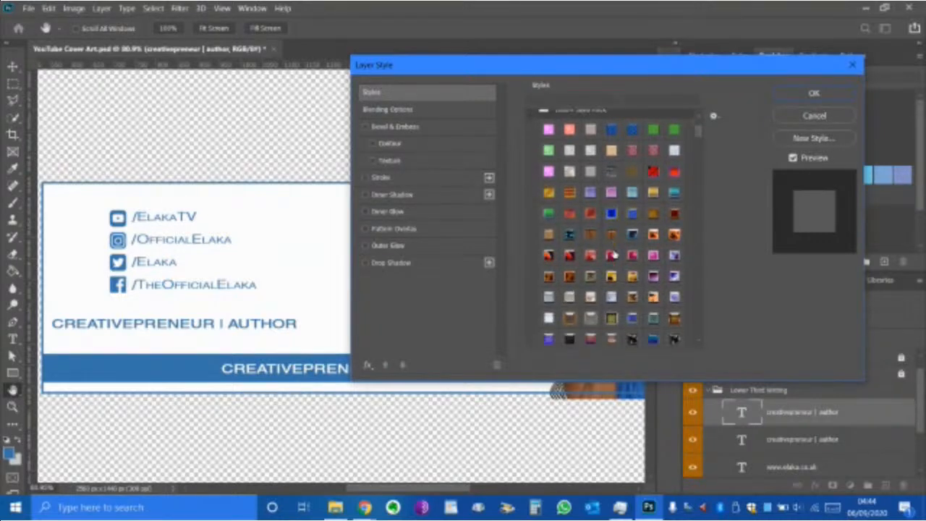
scroll(614, 252, "down", 4)
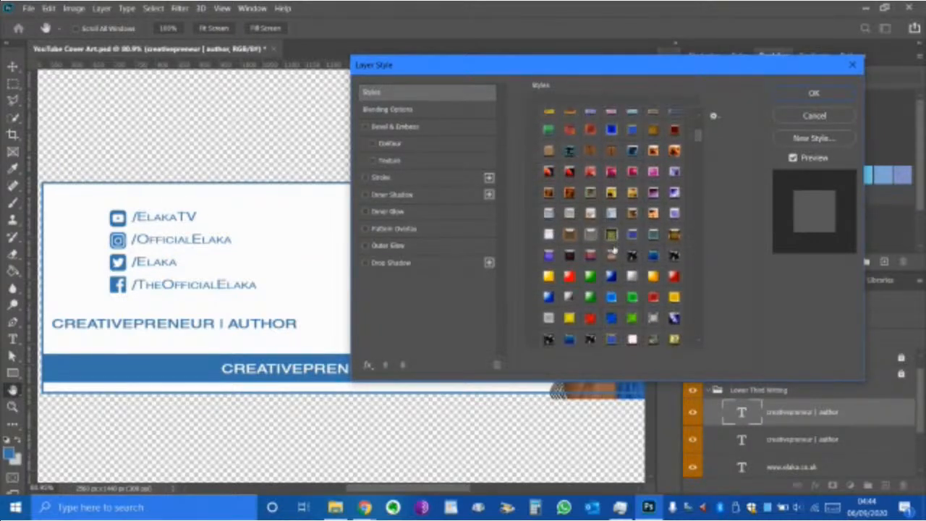
scroll(613, 252, "down", 5)
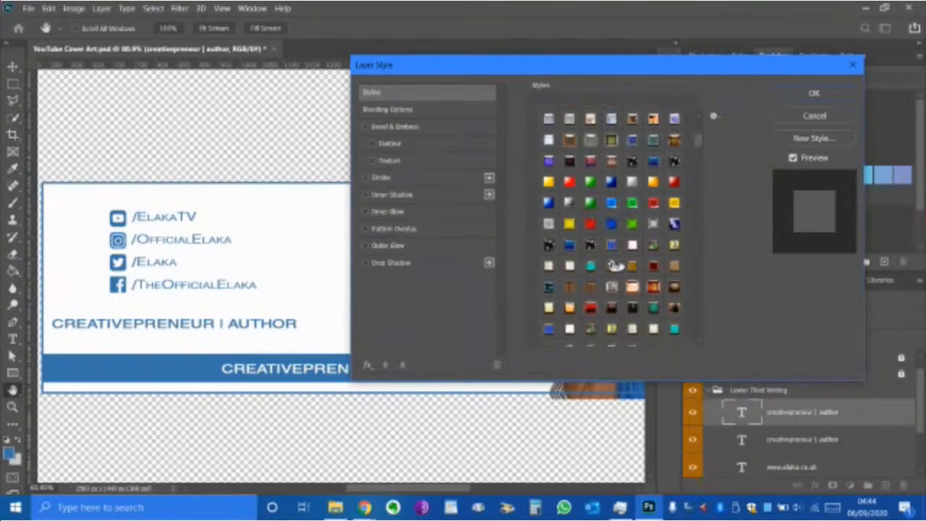
scroll(618, 254, "down", 4)
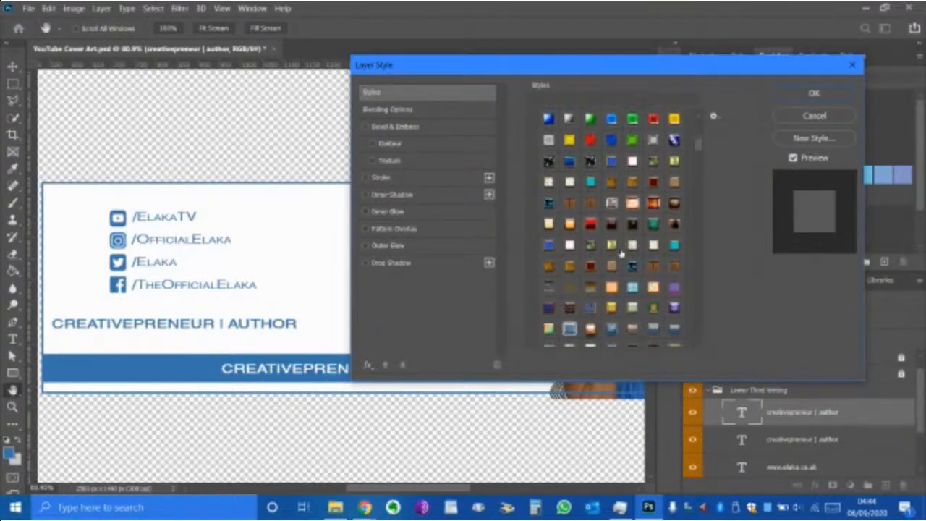
scroll(621, 252, "down", 5)
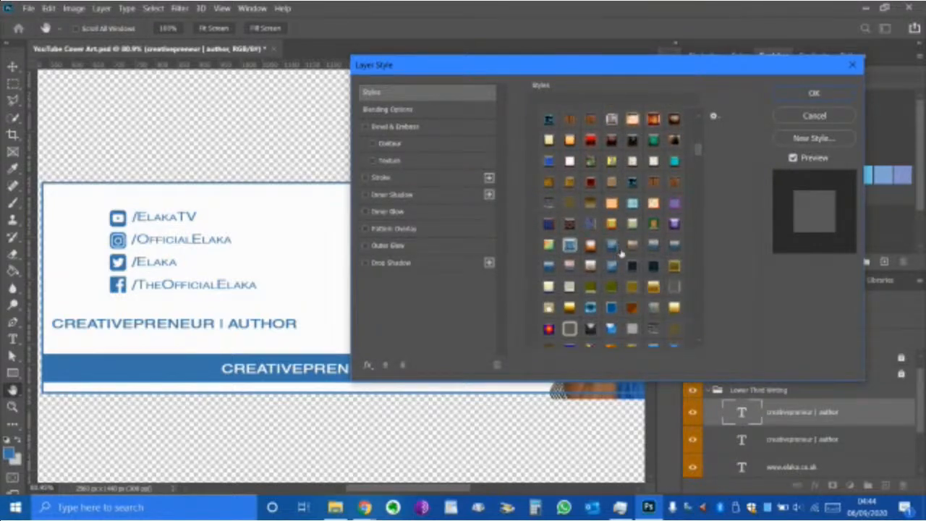
scroll(621, 252, "down", 5)
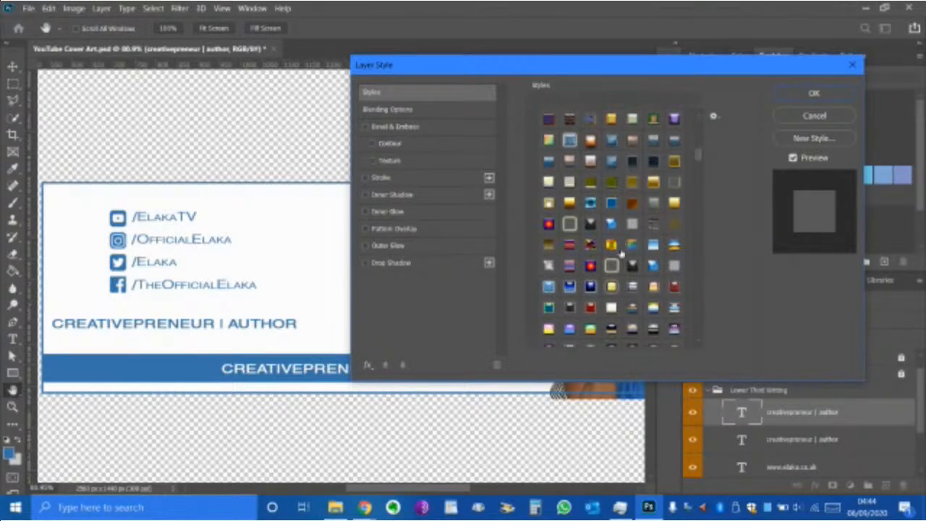
scroll(621, 252, "down", 5)
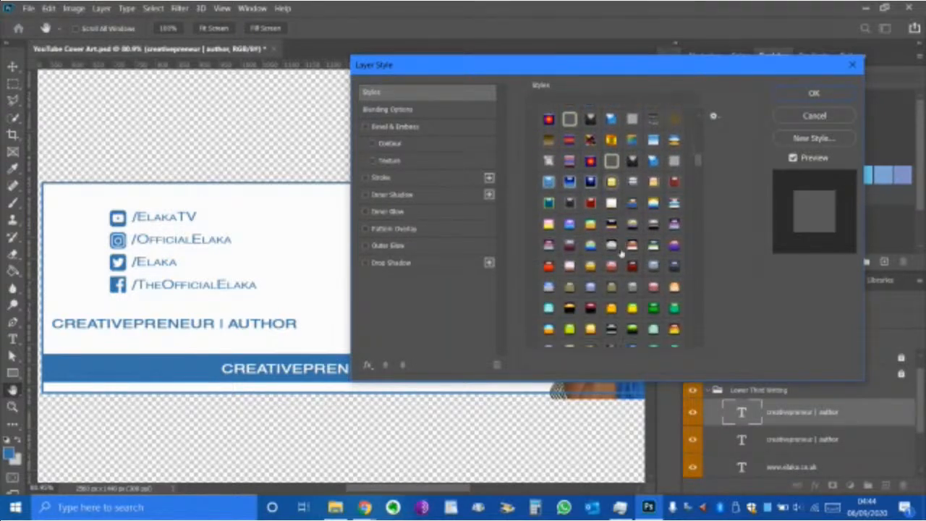
scroll(621, 252, "down", 1)
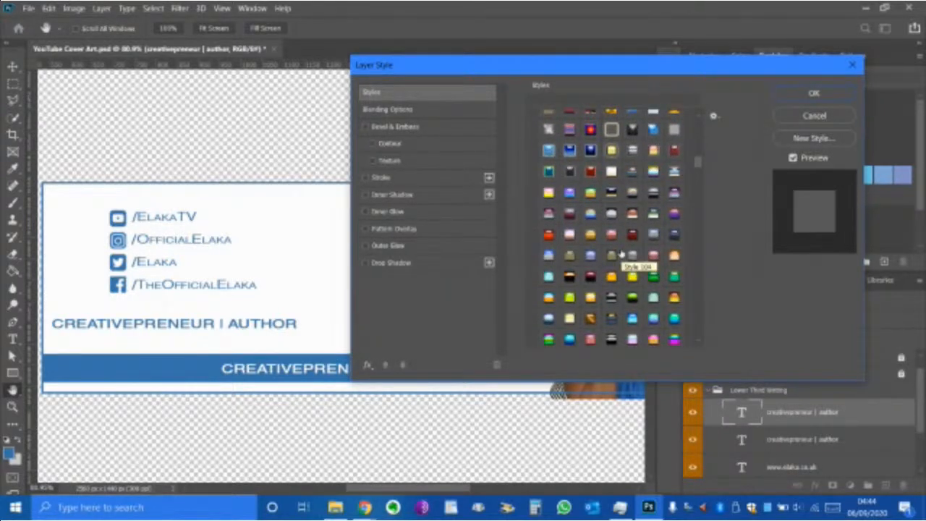
- Try the glossy blue, navy-and-gold striped and black chrome preset styles on the "creativepreneur | author" copy
left_click(570, 150)
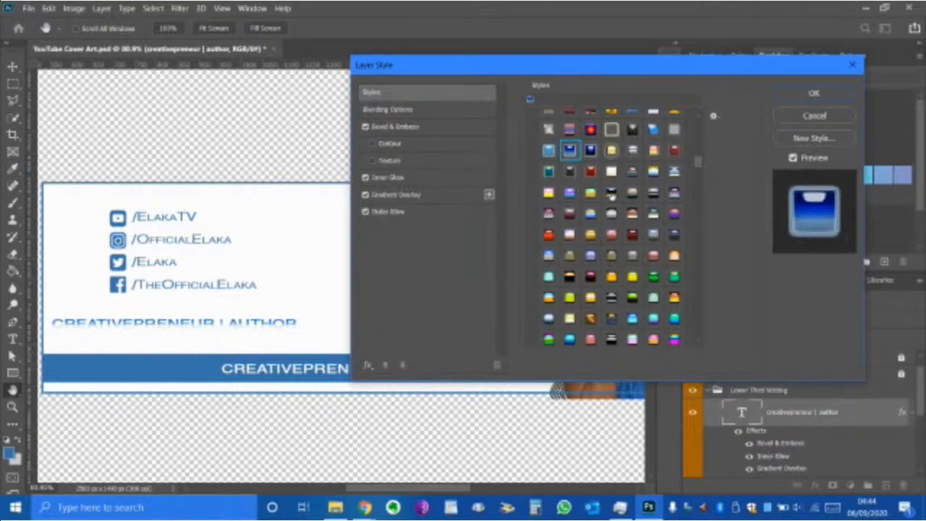
left_click(611, 192)
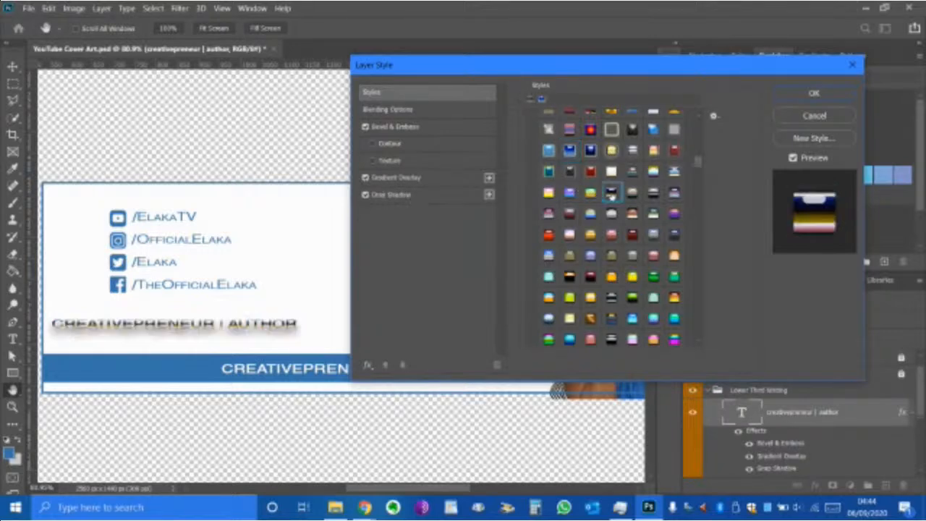
left_click(612, 298)
scroll(612, 304, "down", 5)
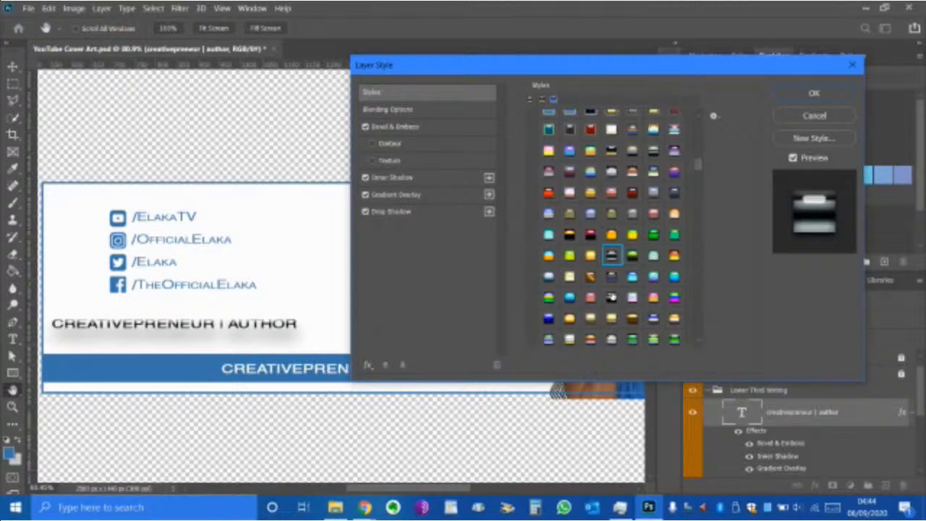
scroll(613, 296, "down", 4)
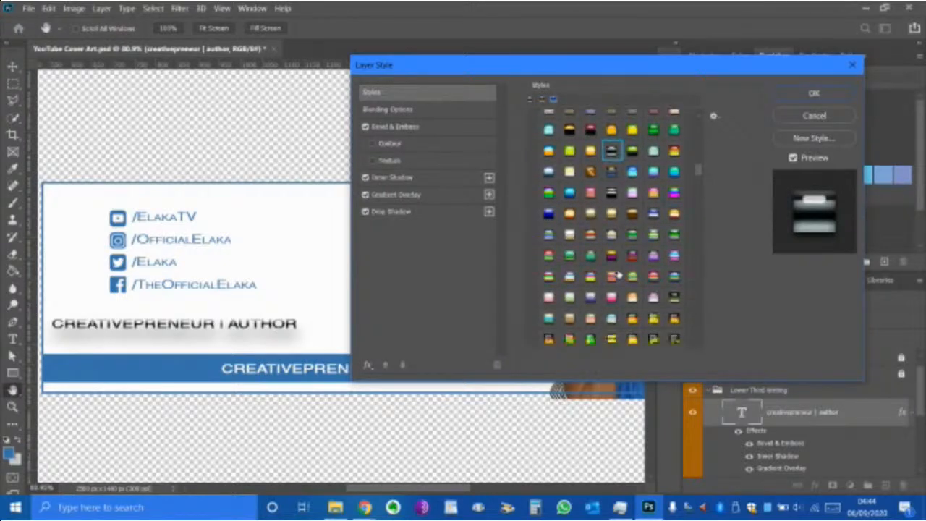
scroll(621, 265, "down", 4)
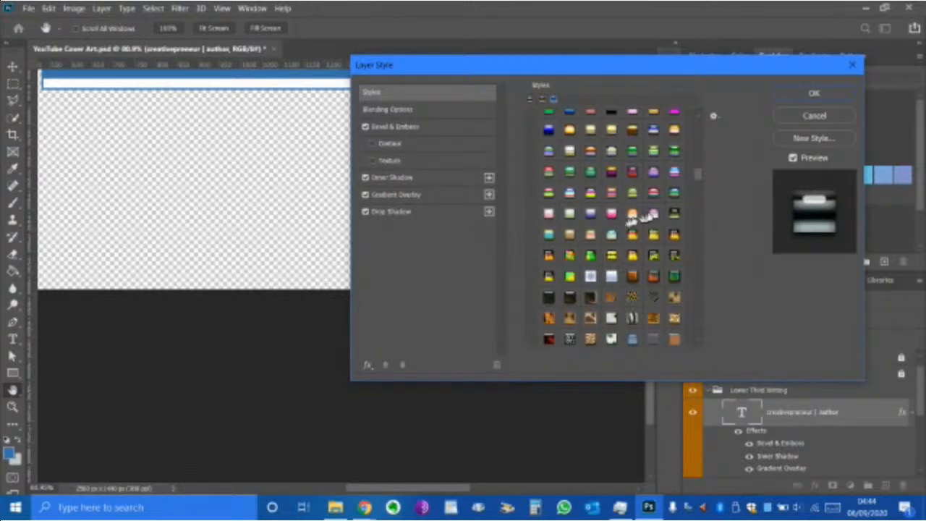
scroll(296, 227, "up", 3)
scroll(296, 227, "up", 6)
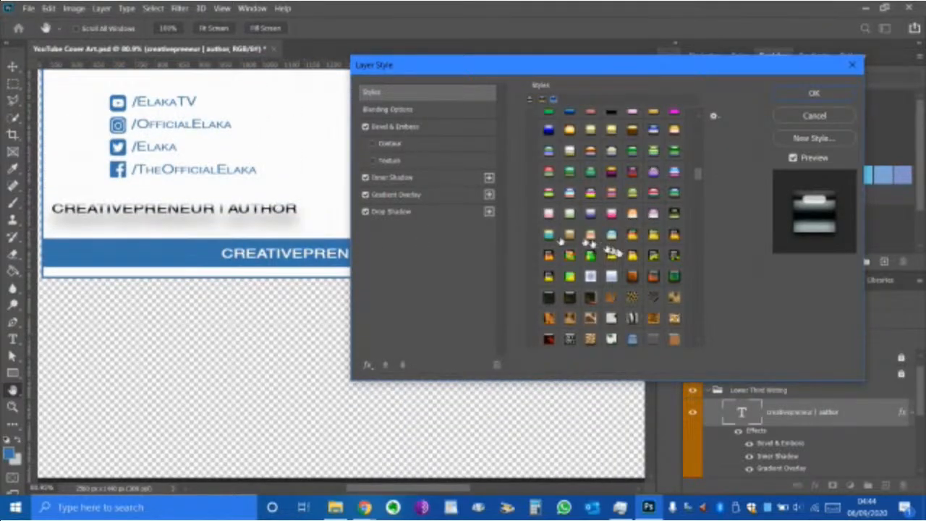
- Try the three dark line-patterned preset styles on the "creativepreneur | author" copy
left_click(592, 298)
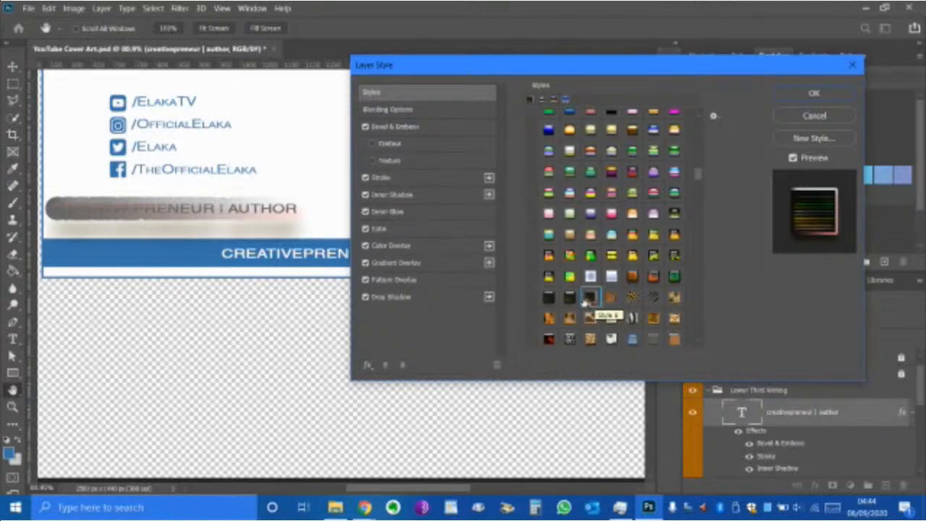
left_click(569, 298)
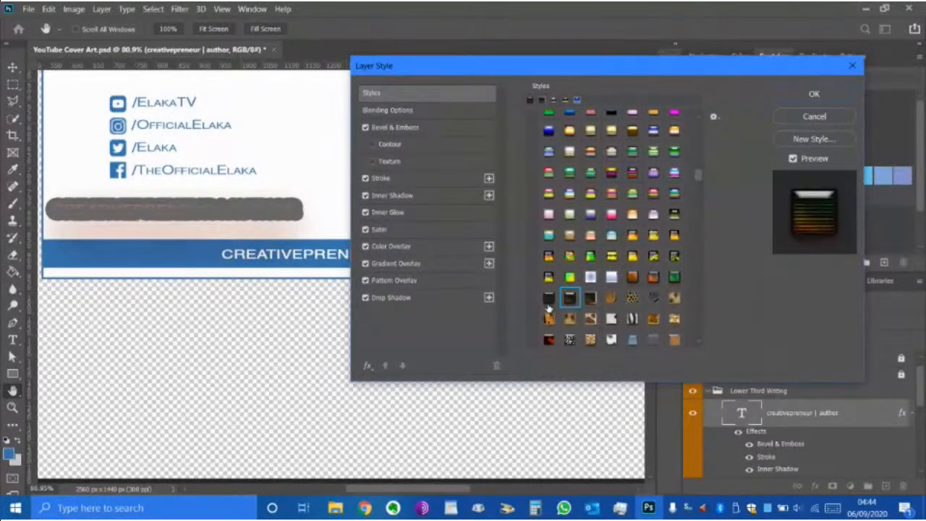
left_click(548, 301)
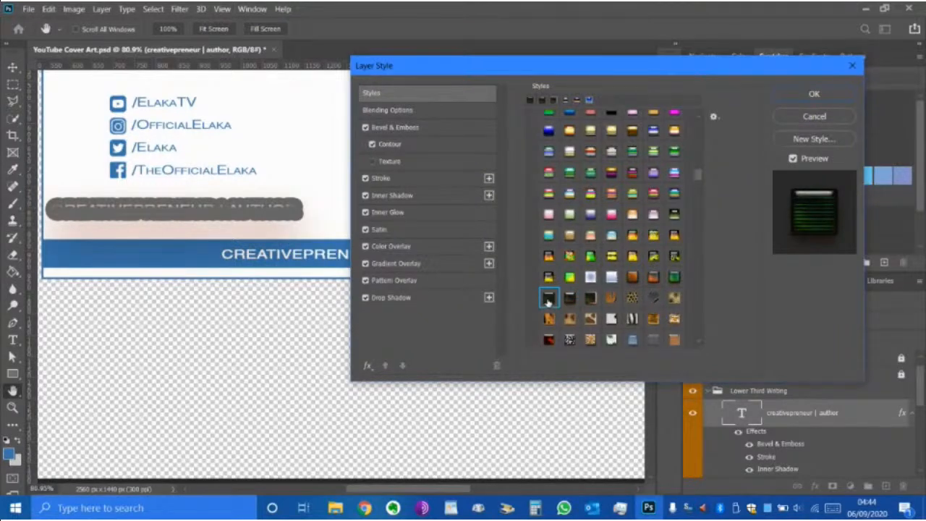
scroll(608, 275, "down", 2)
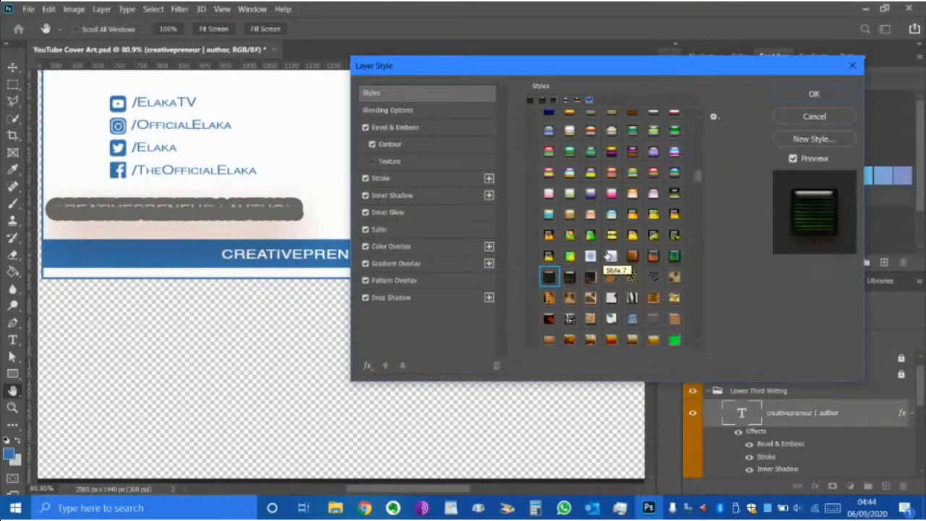
scroll(594, 302, "down", 2)
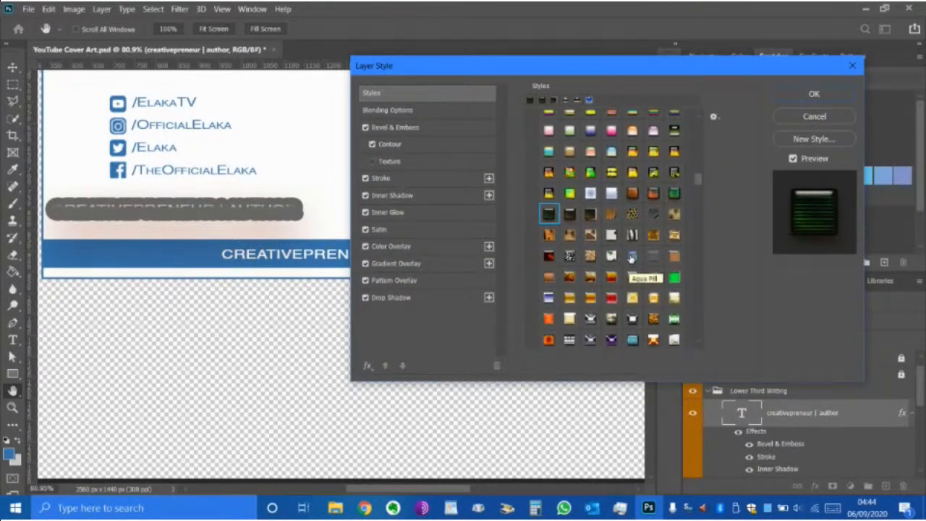
- Try the zebra-striped, textured gold, black-and-white metallic and glossy red preset styles on the "creativepreneur | author" copy
left_click(632, 234)
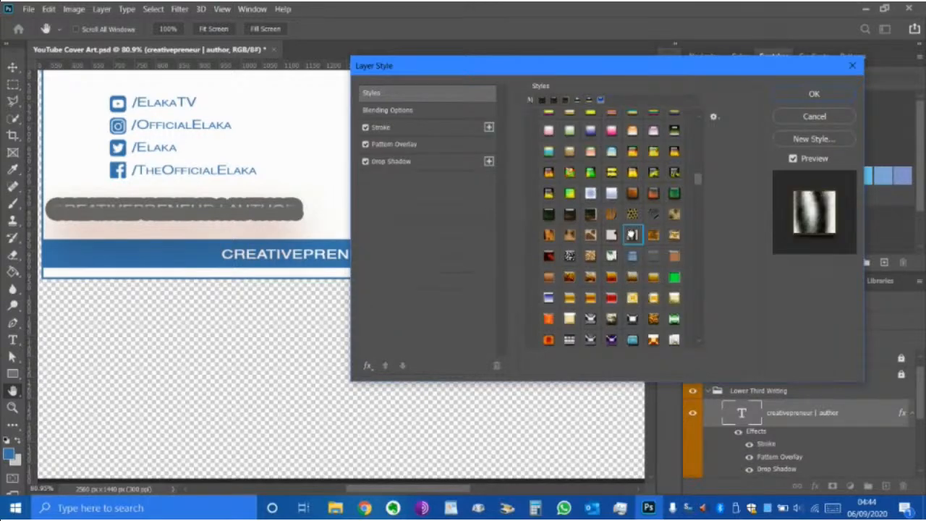
left_click(674, 235)
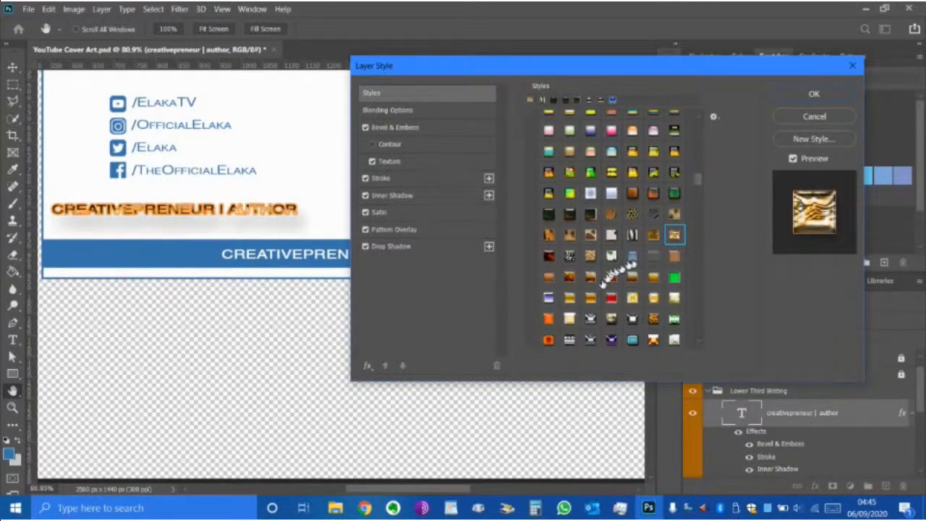
left_click(591, 317)
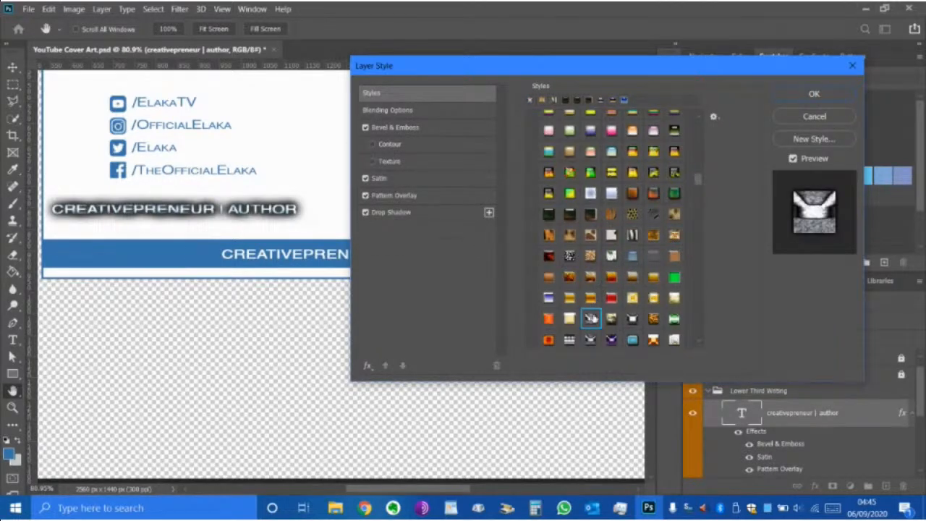
left_click(612, 298)
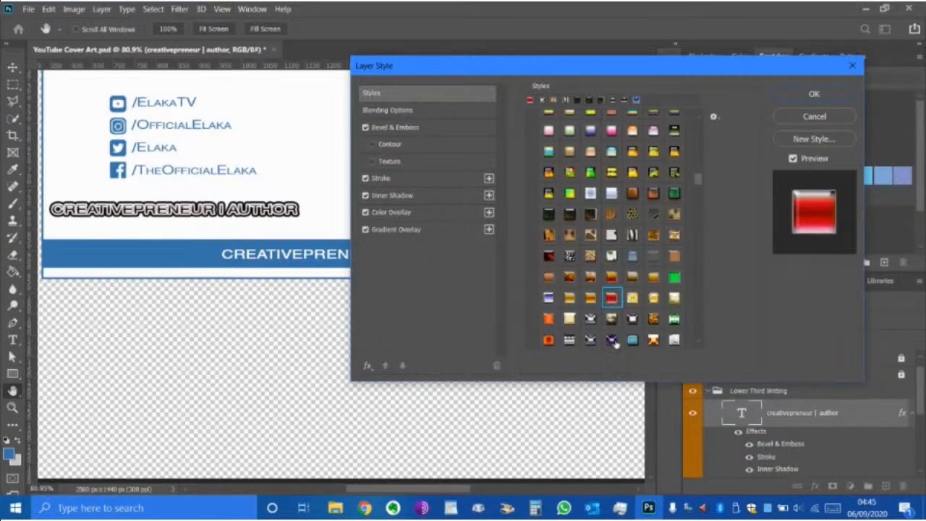
- Try the purple chrome, mauve button and rainbow gradient preset styles on the "creativepreneur | author" copy, and discard the styling
left_click(612, 340)
scroll(639, 253, "down", 4)
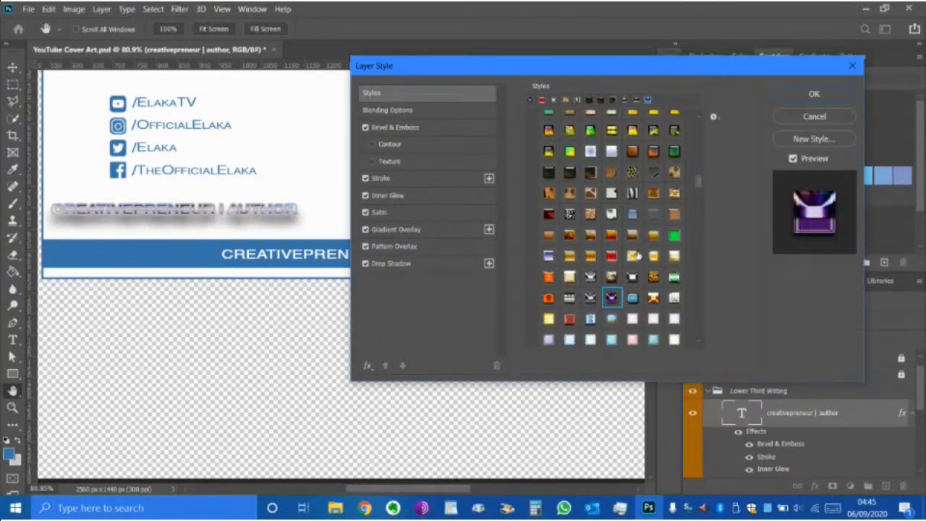
scroll(637, 268, "down", 4)
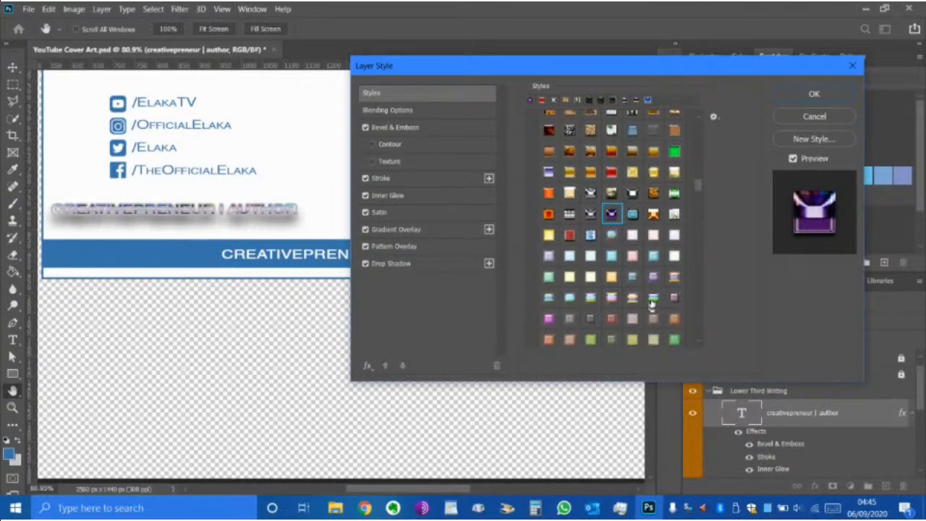
scroll(657, 289, "down", 1)
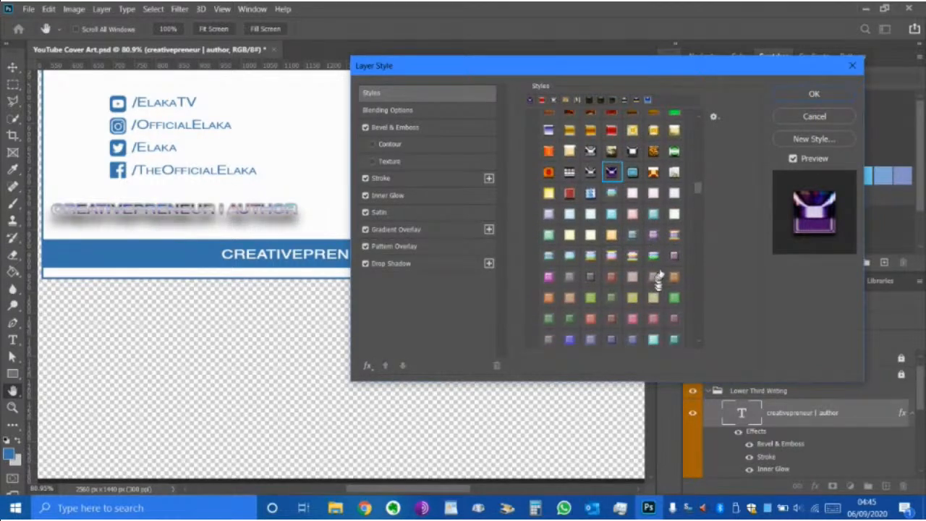
left_click(676, 257)
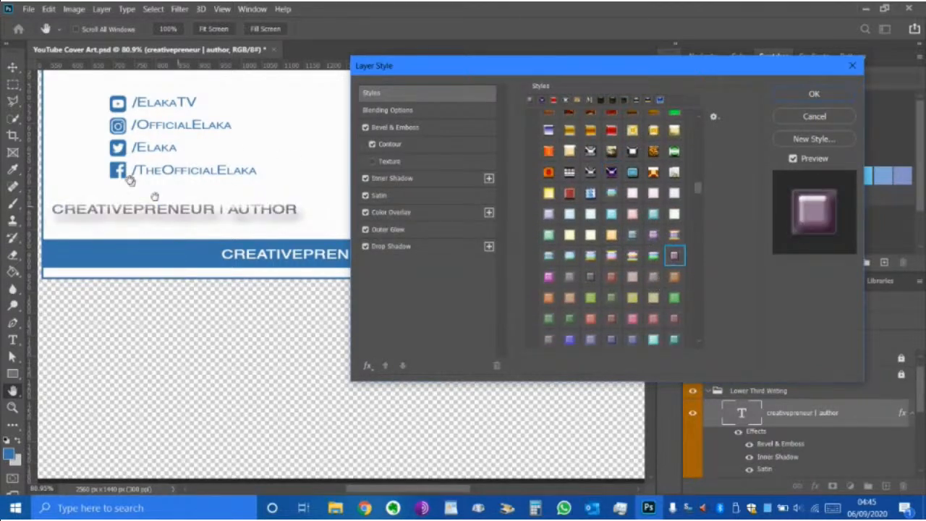
scroll(585, 267, "down", 3)
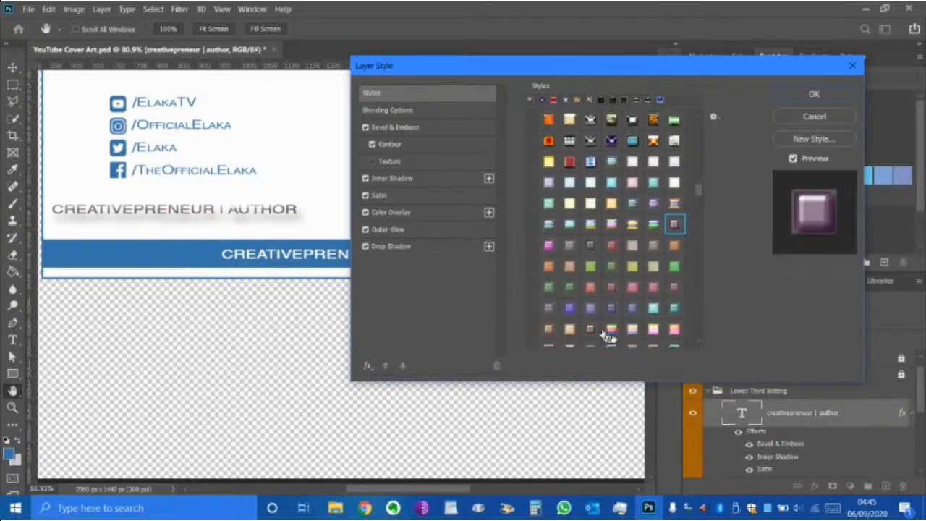
left_click(611, 309)
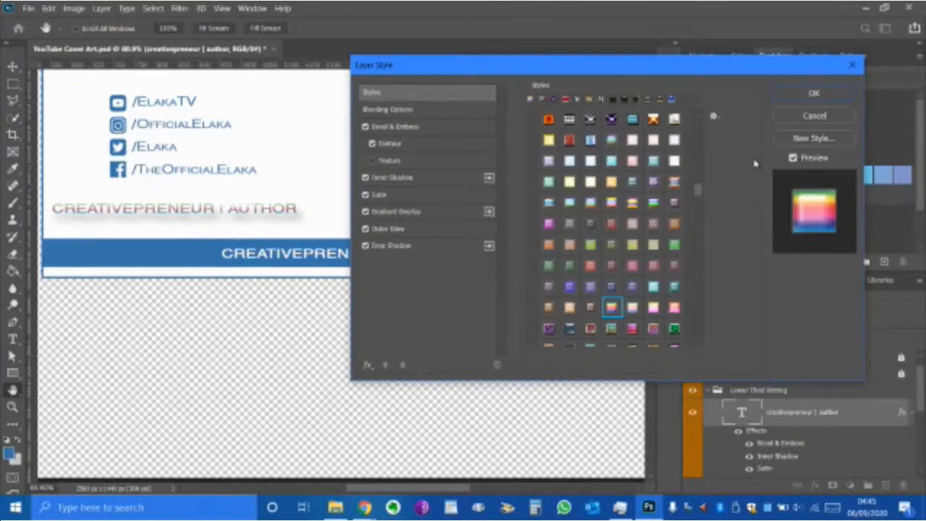
left_click(790, 116)
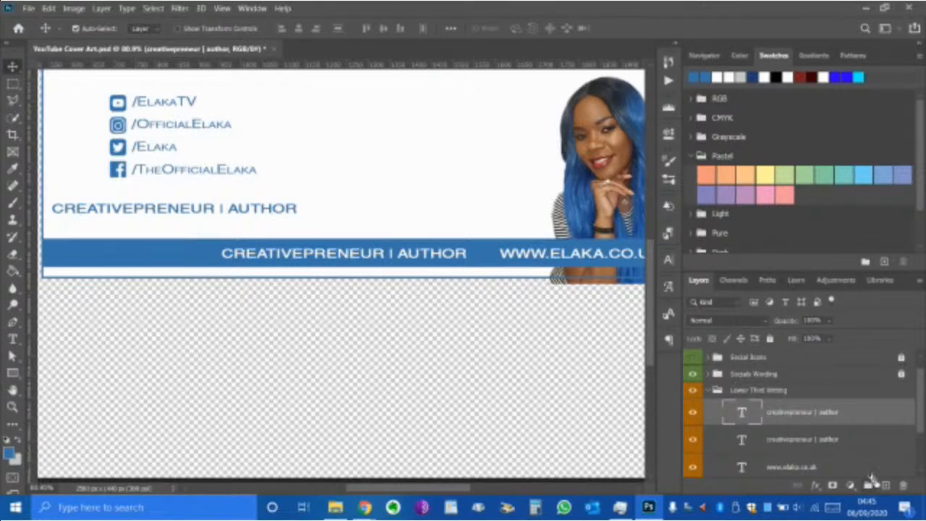
- Delete the spare "creativepreneur | author" text copy, and collapse and lock the Lower Third Writing group
key("Delete")
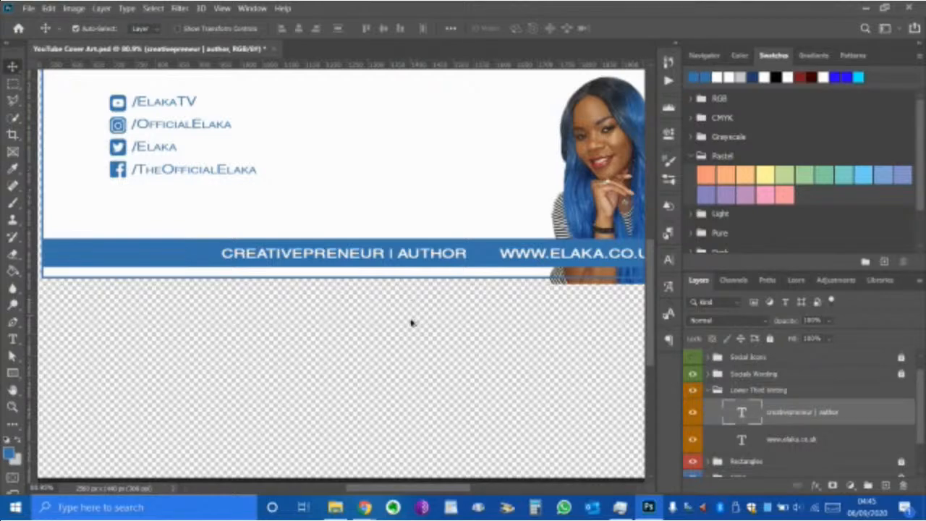
scroll(412, 329, "down", 2)
scroll(411, 340, "down", 1)
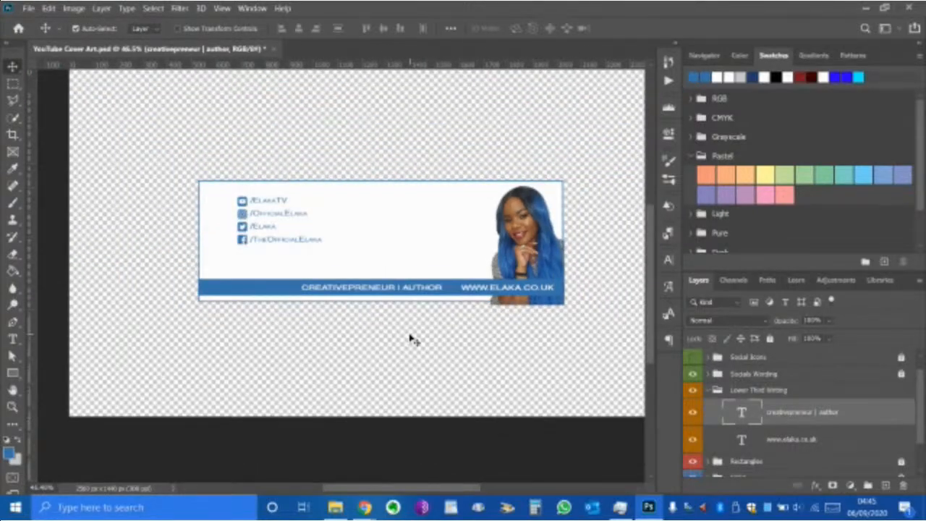
scroll(412, 339, "up", 2)
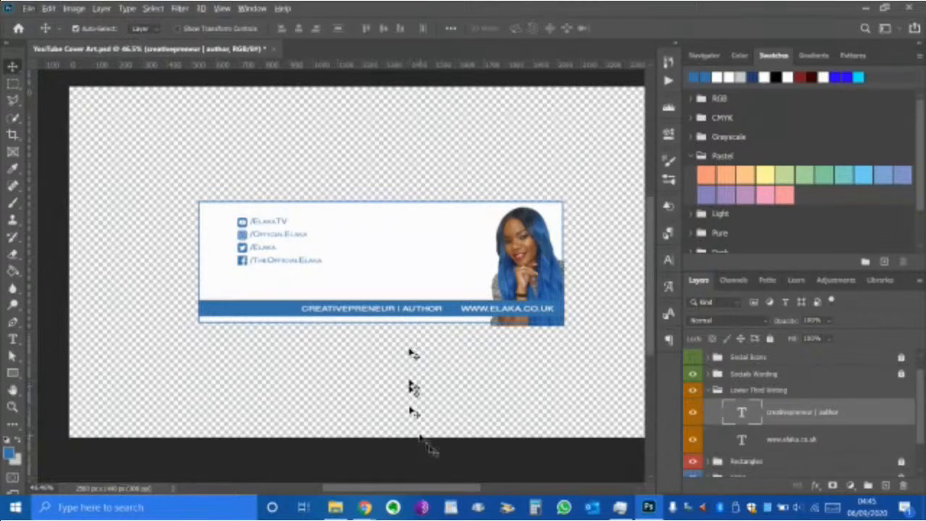
left_click_drag(402, 493, 411, 493)
scroll(412, 404, "down", 1)
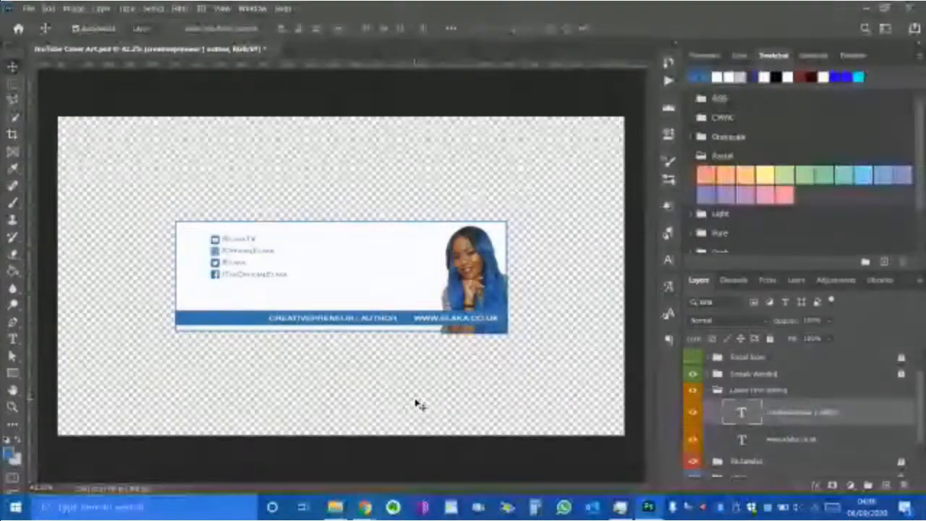
scroll(767, 431, "down", 1)
scroll(767, 431, "up", 2)
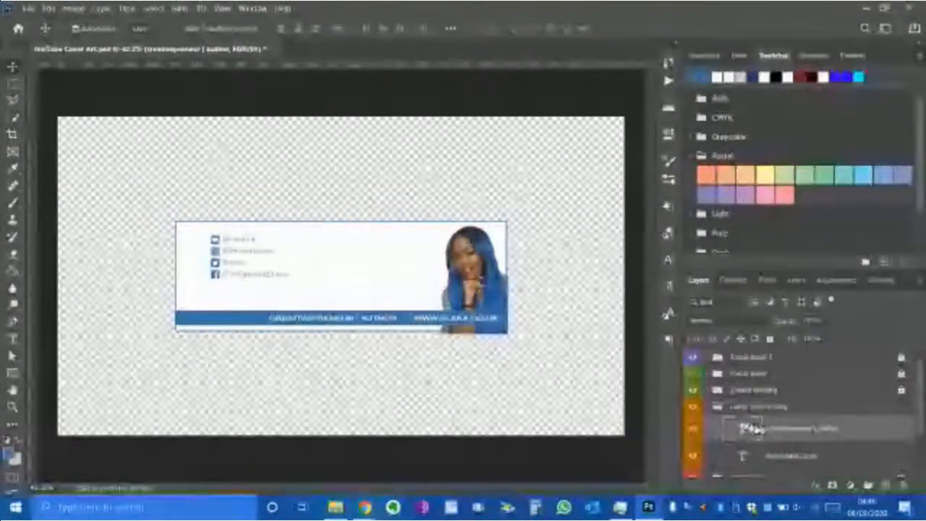
left_click(709, 406)
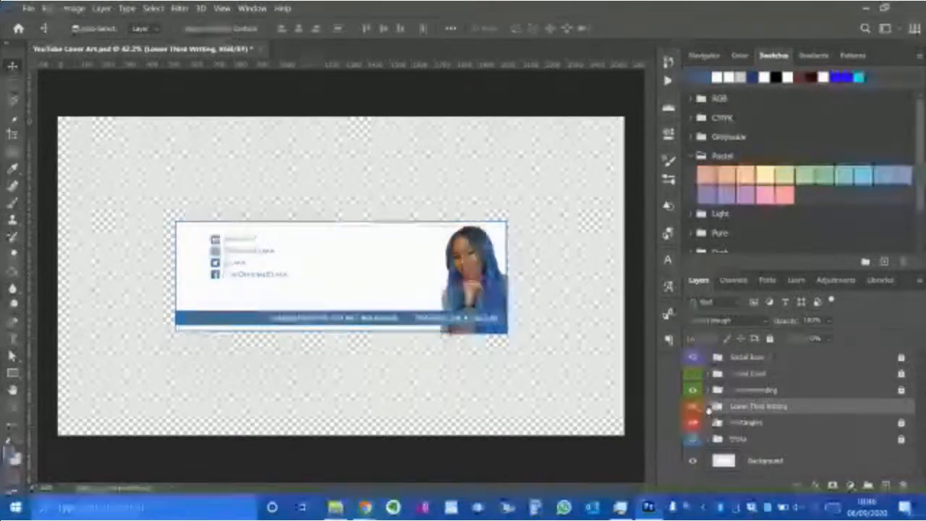
left_click(770, 338)
- Fill the transparent area of the Background layer with the banner's white using the Paint Bucket
left_click(800, 464)
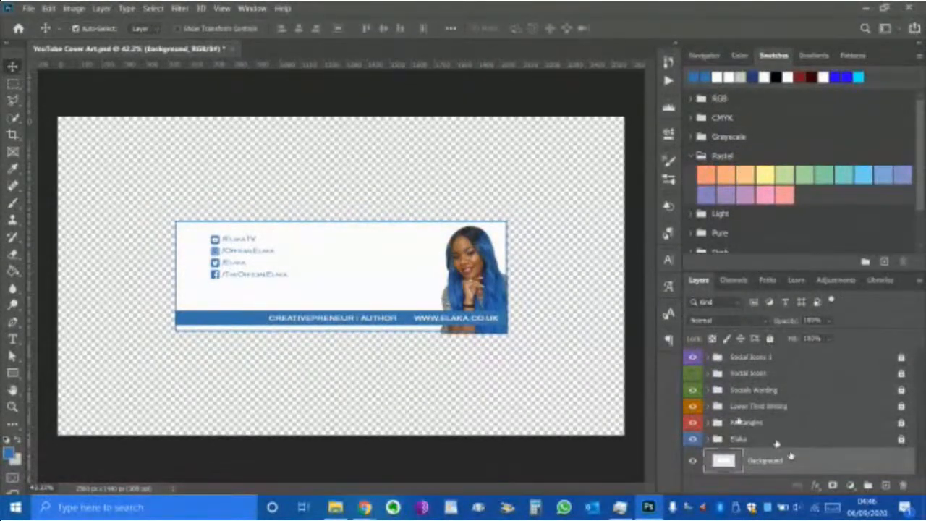
left_click(12, 273)
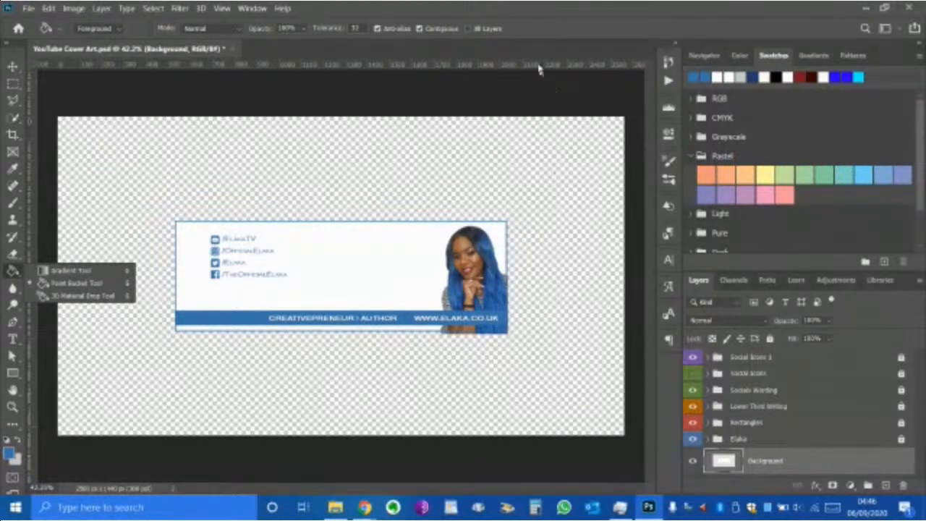
left_click(543, 23)
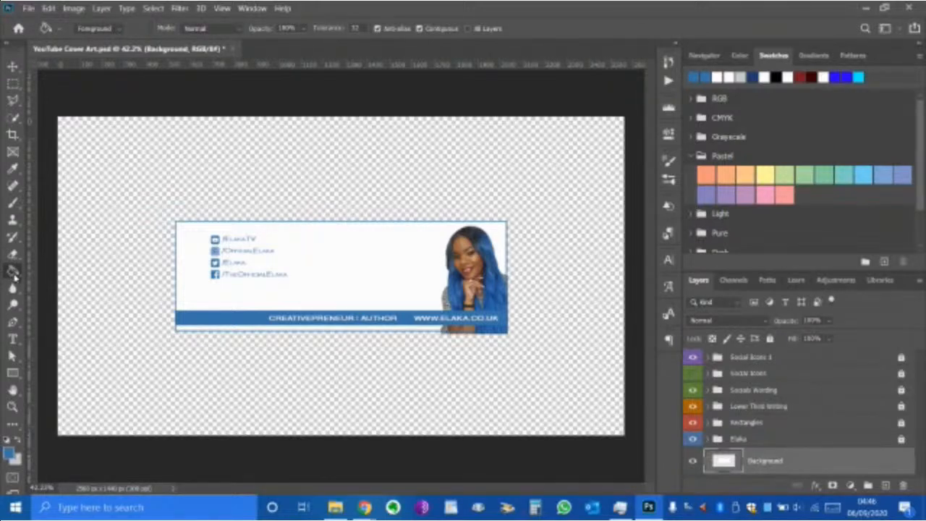
left_click(410, 243)
left_click(339, 242, "alt")
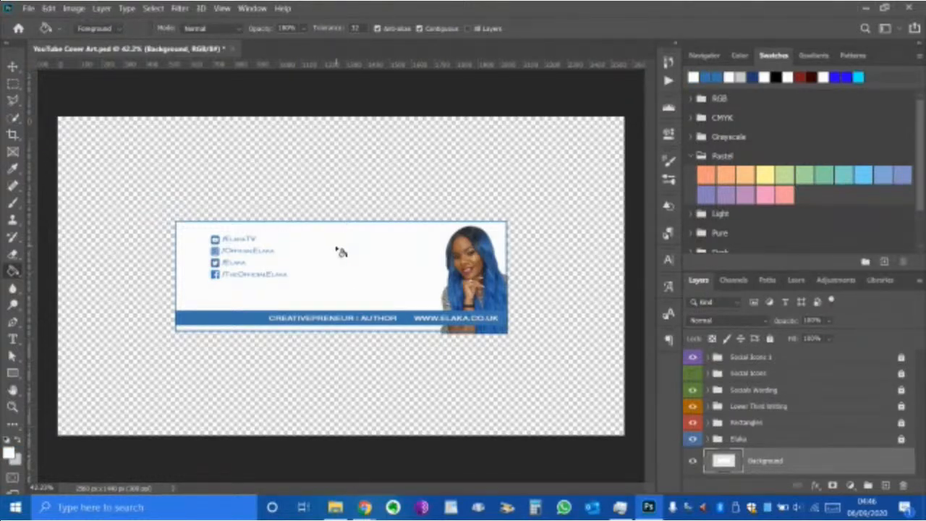
left_click(459, 163)
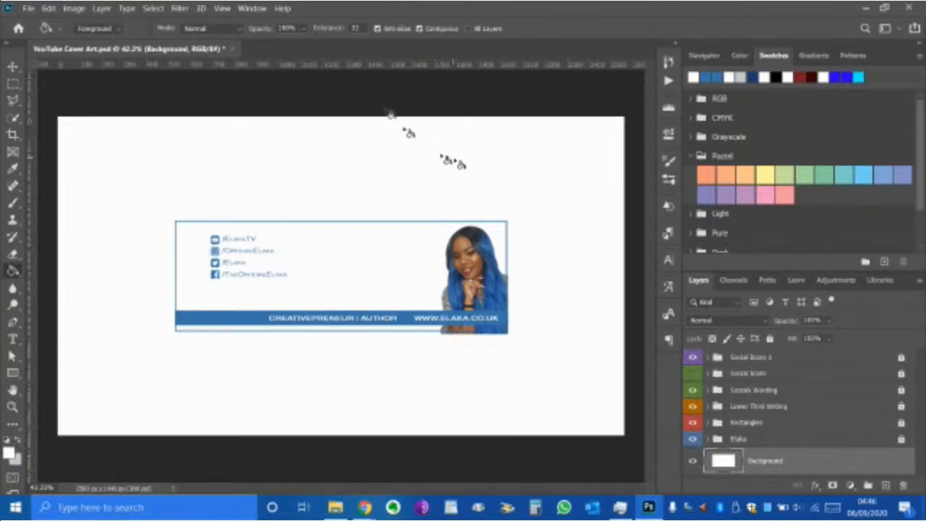
left_click(18, 68)
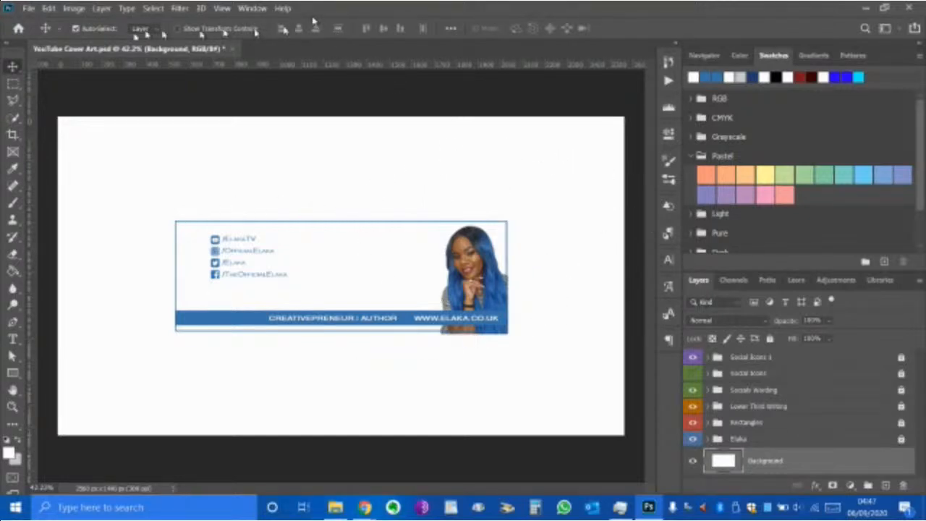
- Export the cover for web as a maximum-quality JPEG named YouTube-Cover-Art.jpg in the Social Media Icons folder
left_click(29, 9)
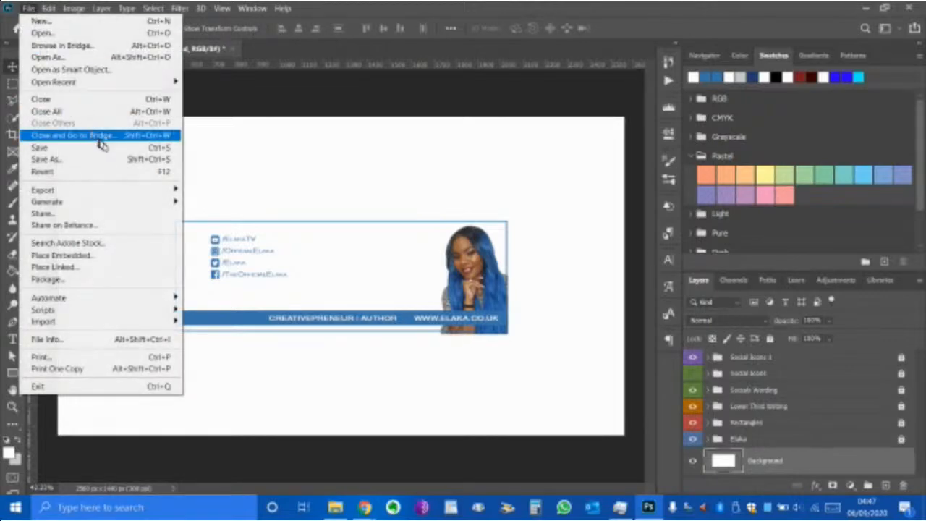
mouse_move(148, 189)
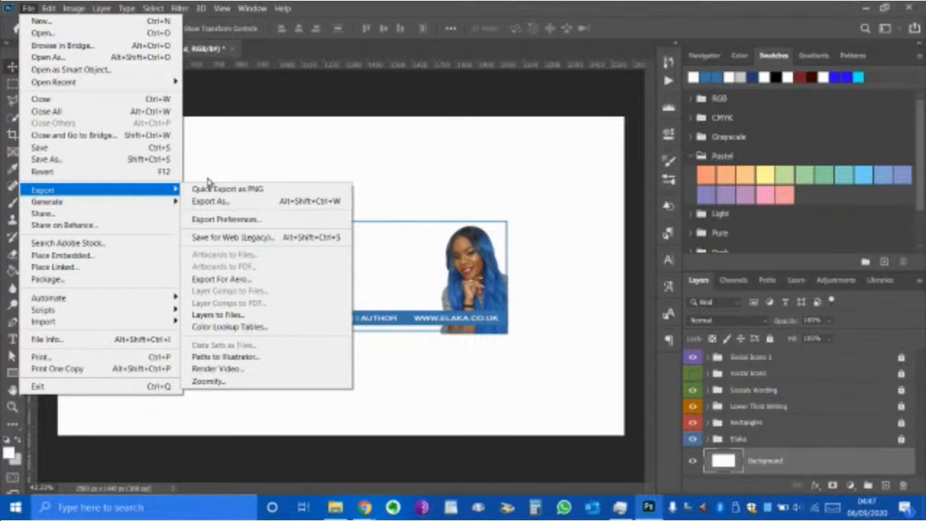
left_click(243, 238)
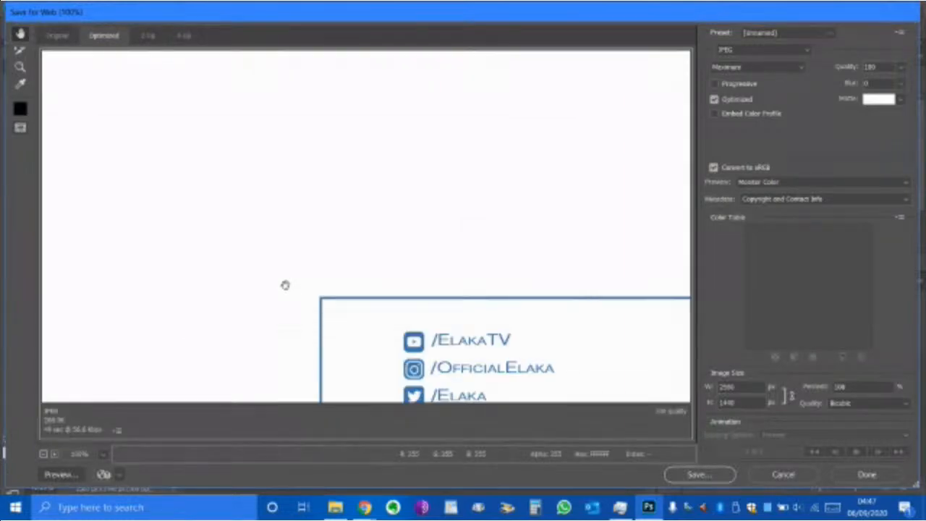
left_click(105, 455)
left_click(102, 440)
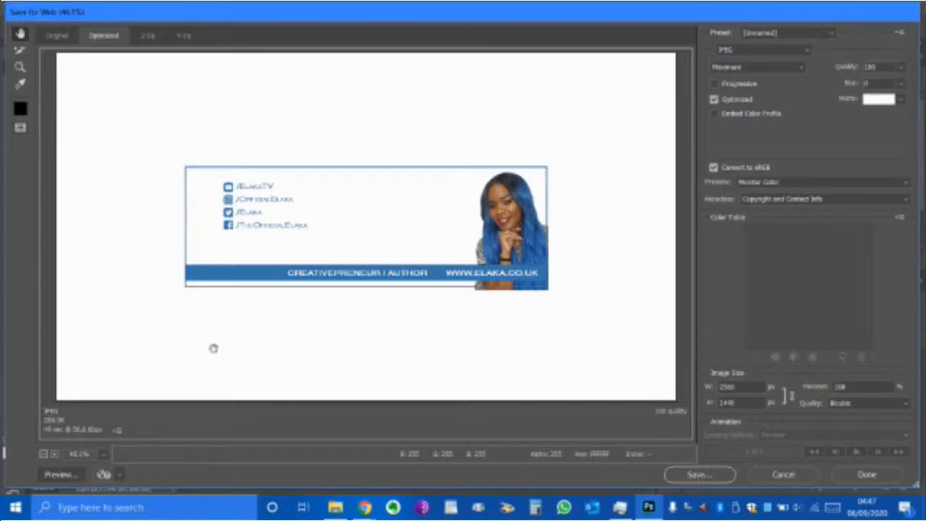
left_click(695, 477)
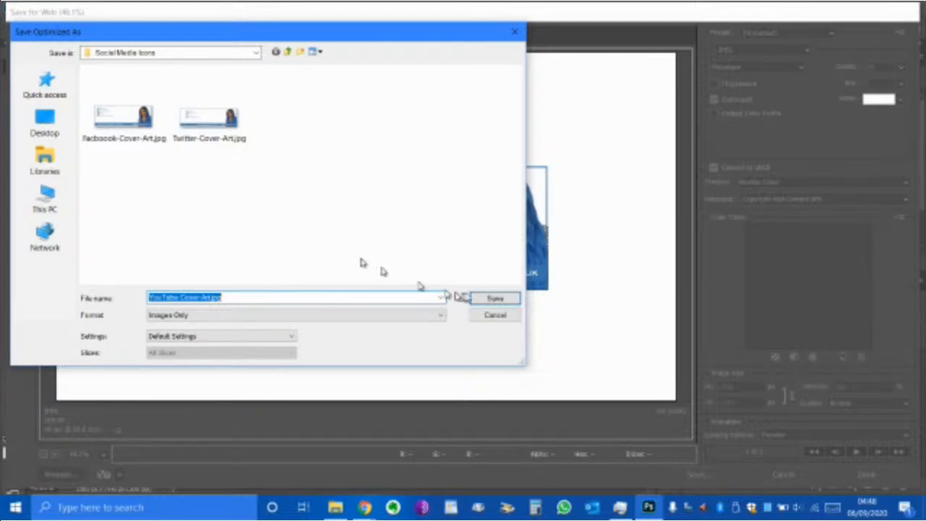
left_click(495, 300)
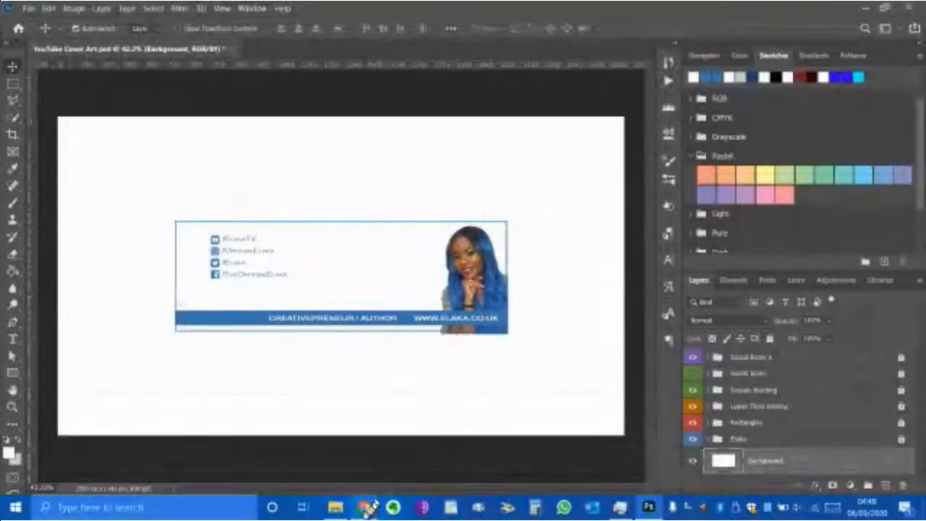
- Switch to the YouTube channel page in Chrome and open the channel art editor from channel customisation
mouse_move(364, 508)
left_click(257, 467)
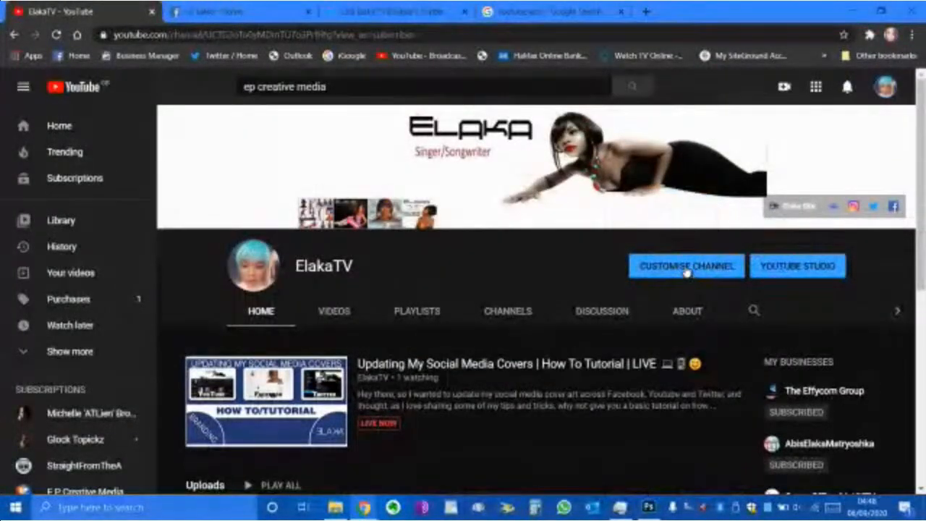
left_click(686, 272)
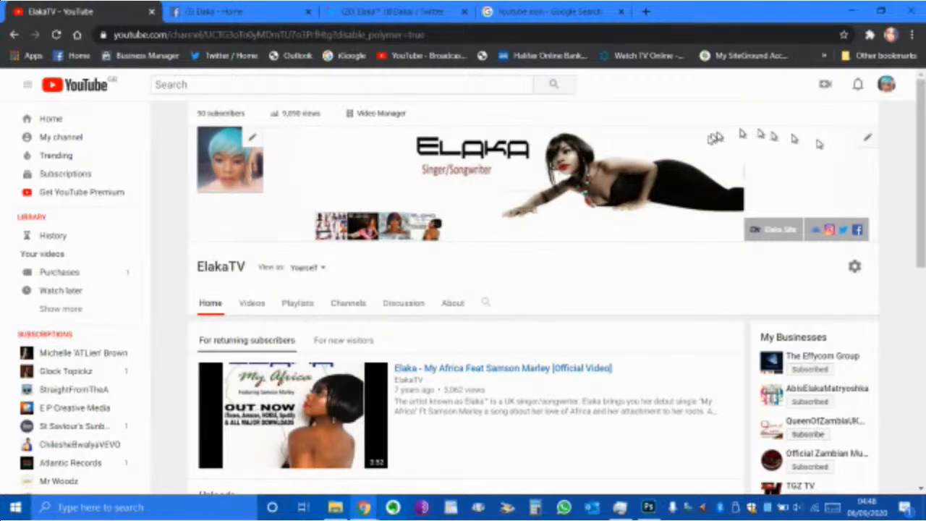
left_click(869, 141)
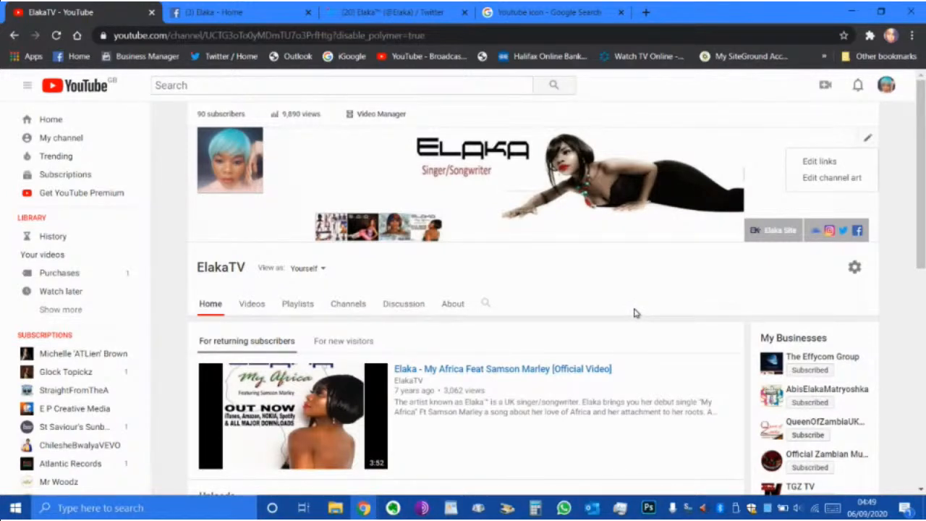
left_click(823, 186)
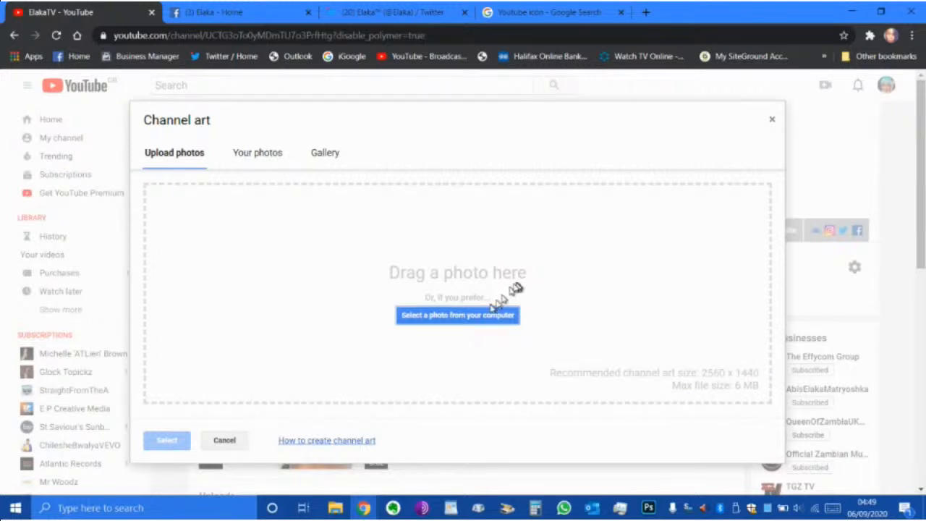
- Upload YouTube-Cover-Art.jpg from the Social Media Icons folder as the channel art
left_click(454, 319)
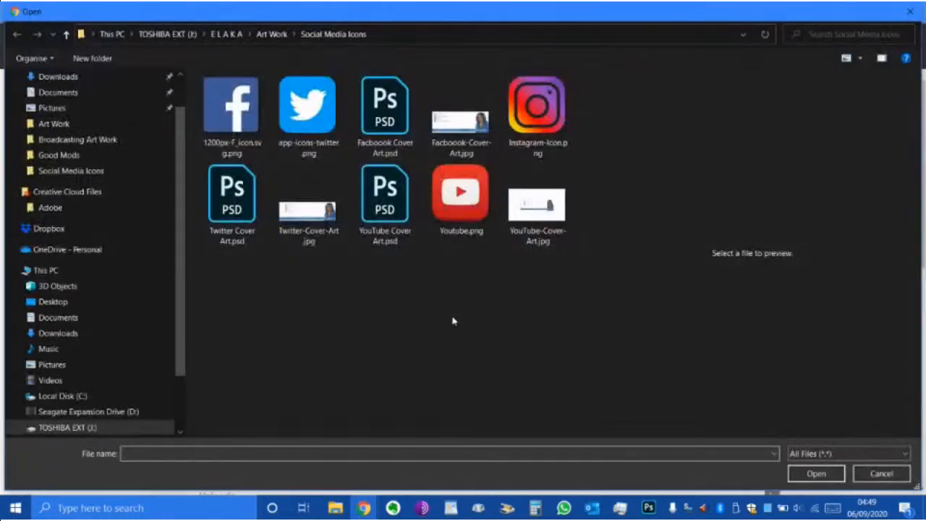
left_click(549, 221)
left_click(816, 473)
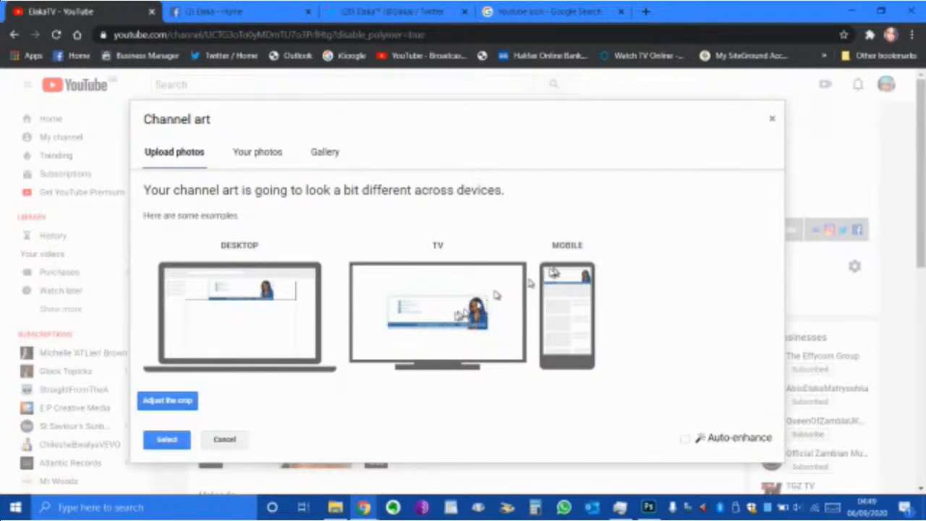
- Trim the channel art's crop region slightly and apply the image as the channel banner
left_click(185, 403)
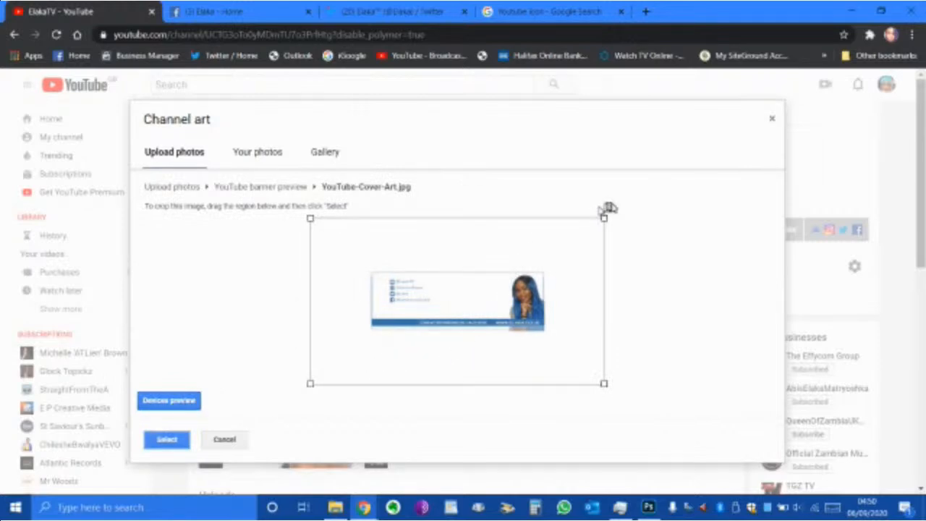
mouse_move(604, 218)
left_mouse_down()
mouse_move(555, 248)
mouse_move(603, 218)
left_mouse_up()
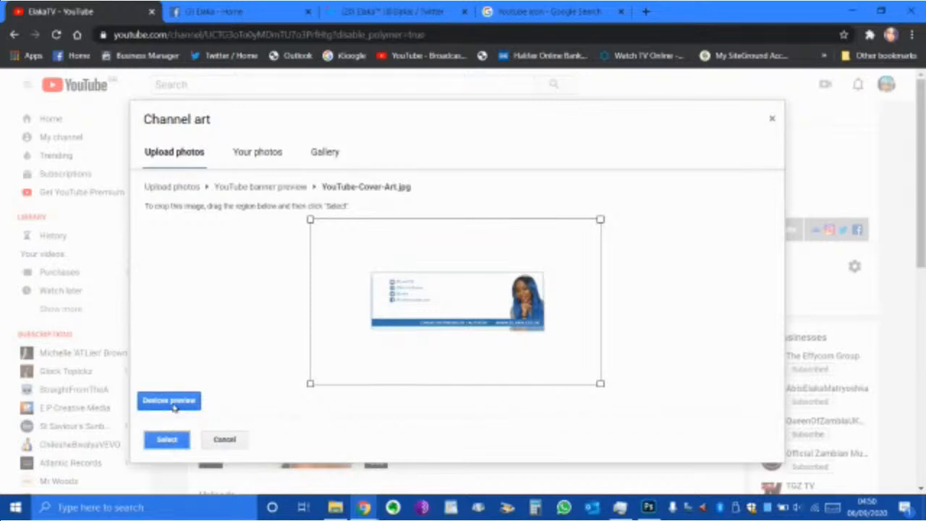
left_click(166, 439)
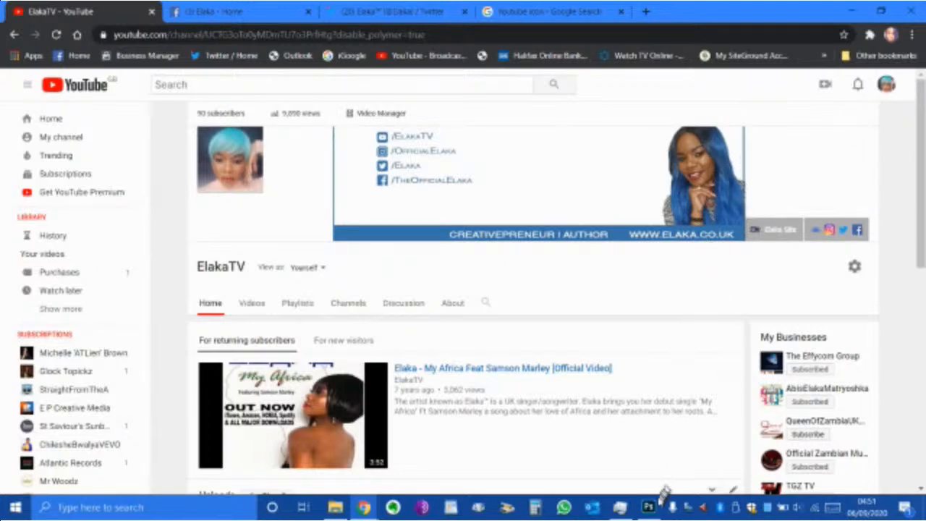
mouse_move(655, 511)
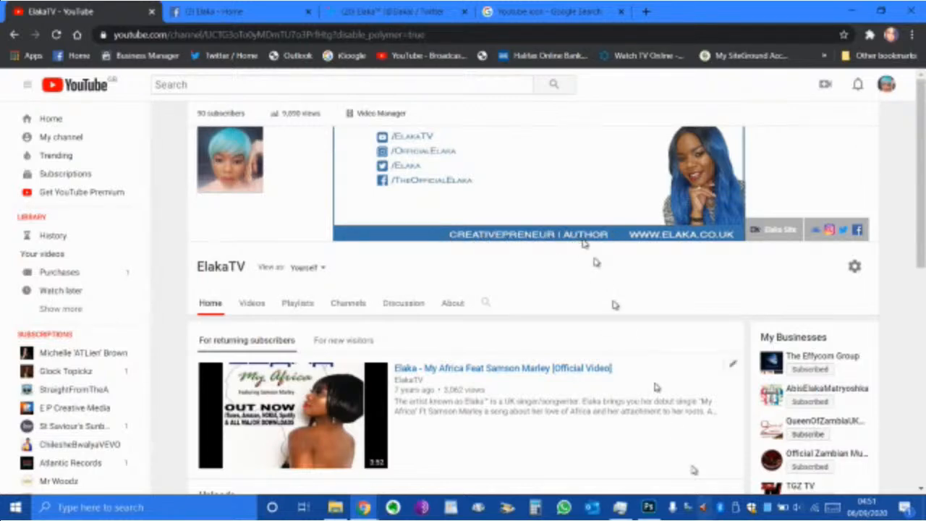
- Switch to Photoshop, unlock and expand the Rectangles layer group, and toggle Rectangle 2's visibility off and on to identify the blue band
left_click(649, 506)
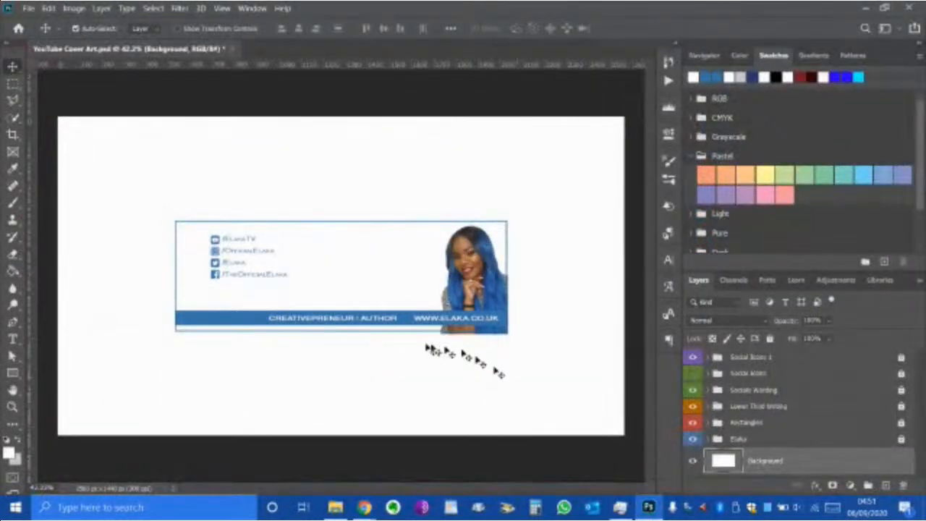
scroll(211, 346, "up", 1)
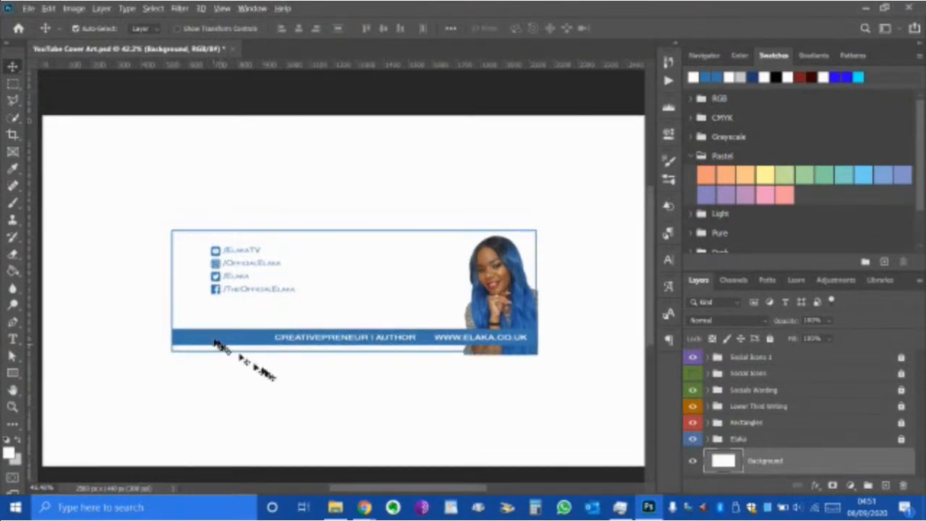
scroll(295, 391, "down", 1)
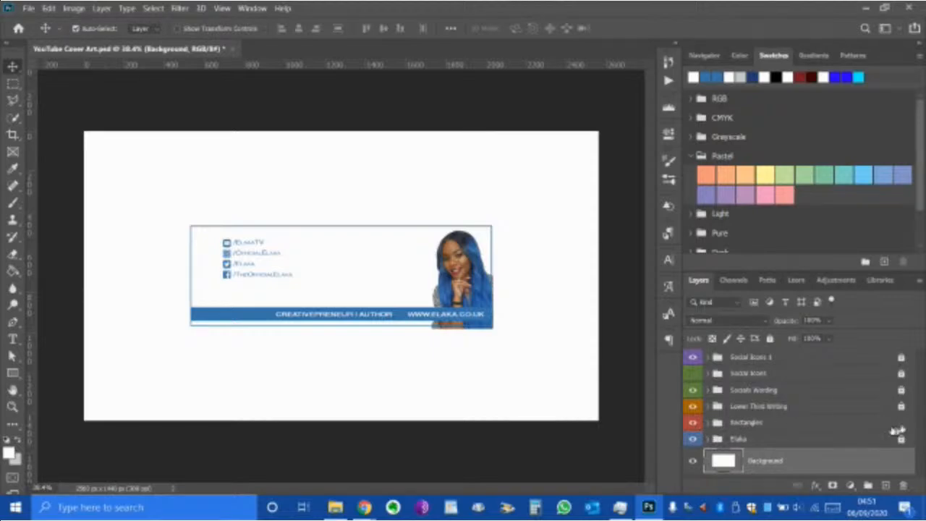
left_click(797, 429)
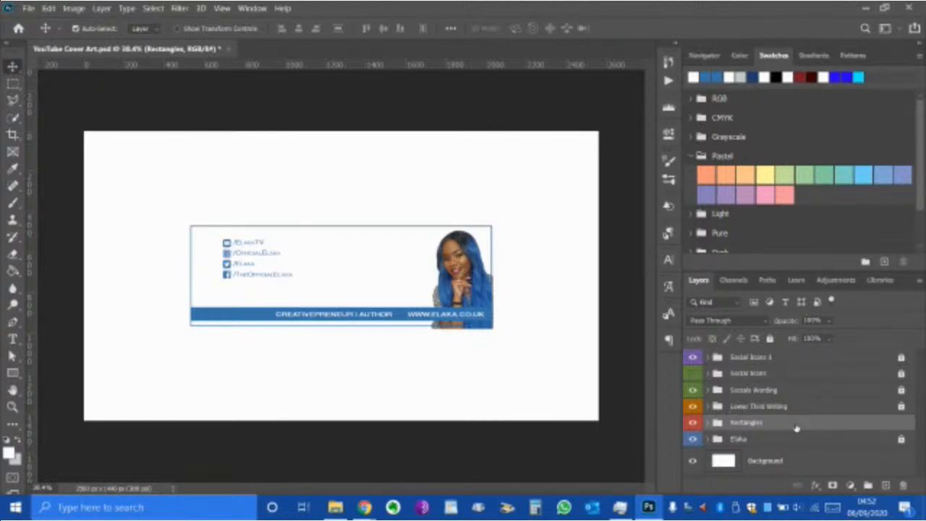
left_click(709, 422)
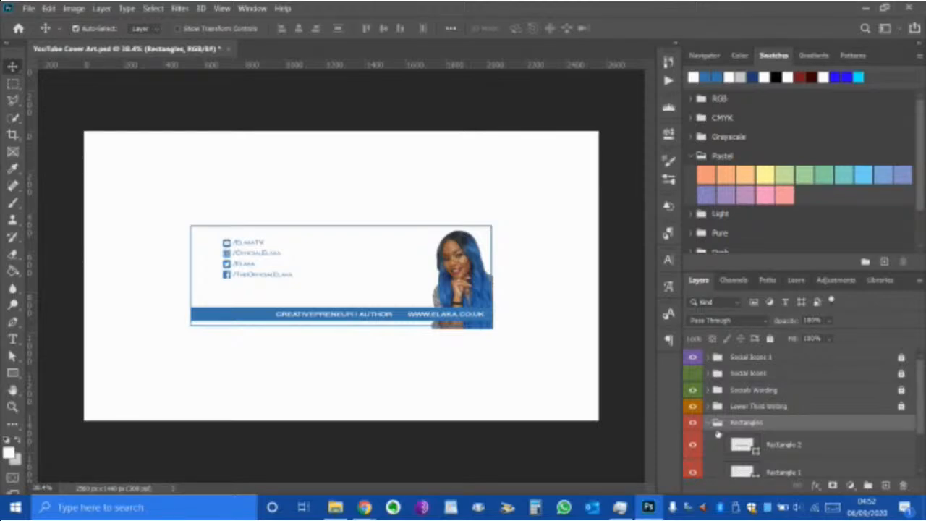
scroll(718, 433, "down", 2)
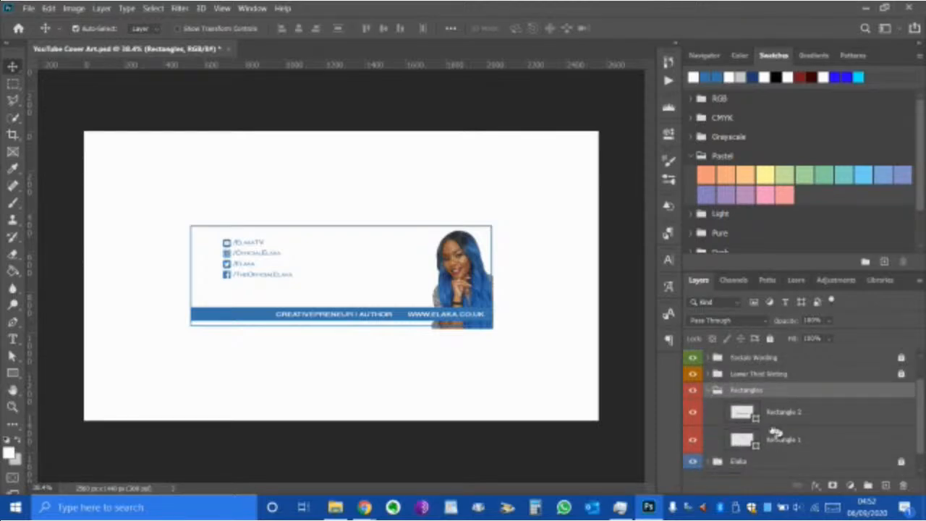
left_click(693, 417)
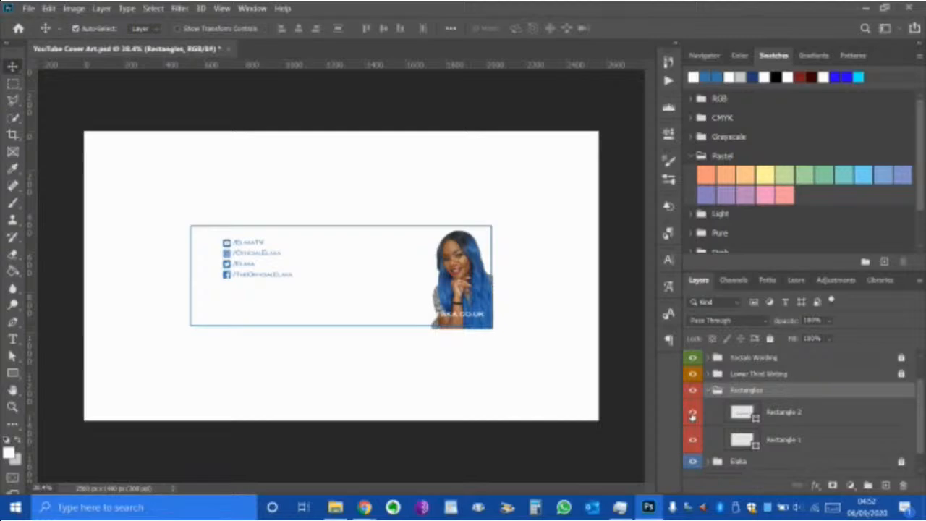
left_click(693, 414)
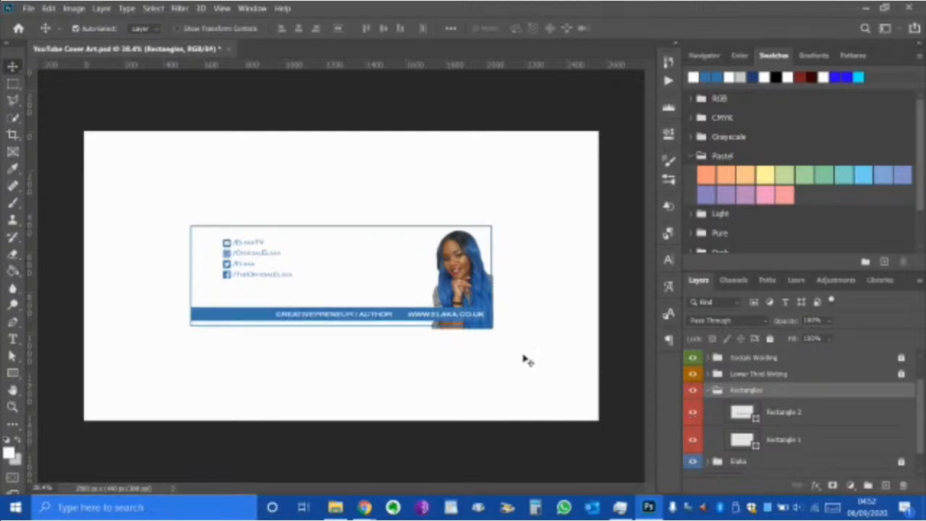
- Stretch the blue band on Rectangle 2 equally on both sides to span the full canvas width
left_click(813, 413)
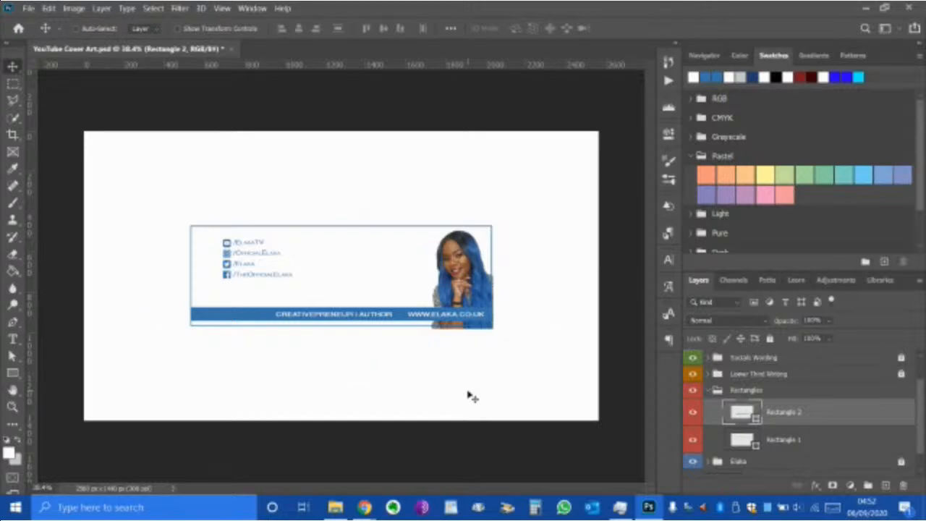
key("ctrl+t")
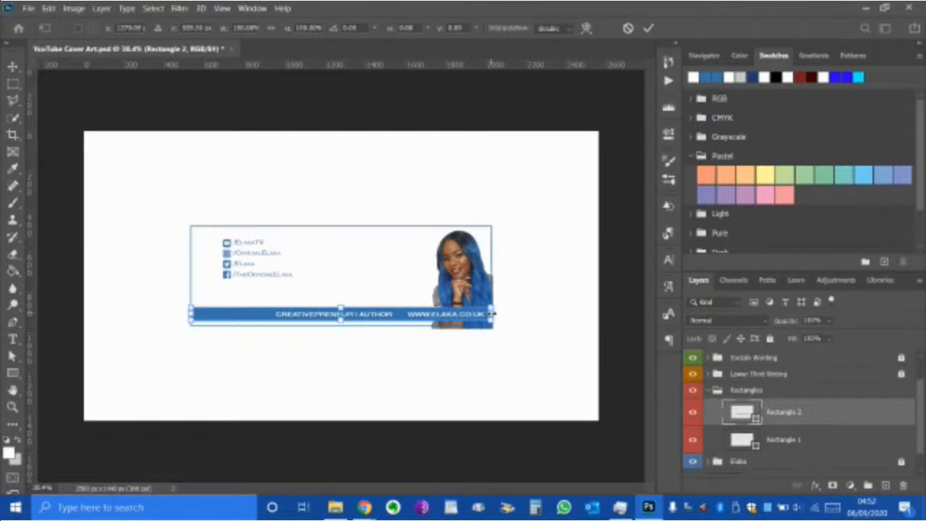
left_click_drag(492, 314, 597, 311)
left_click(650, 29)
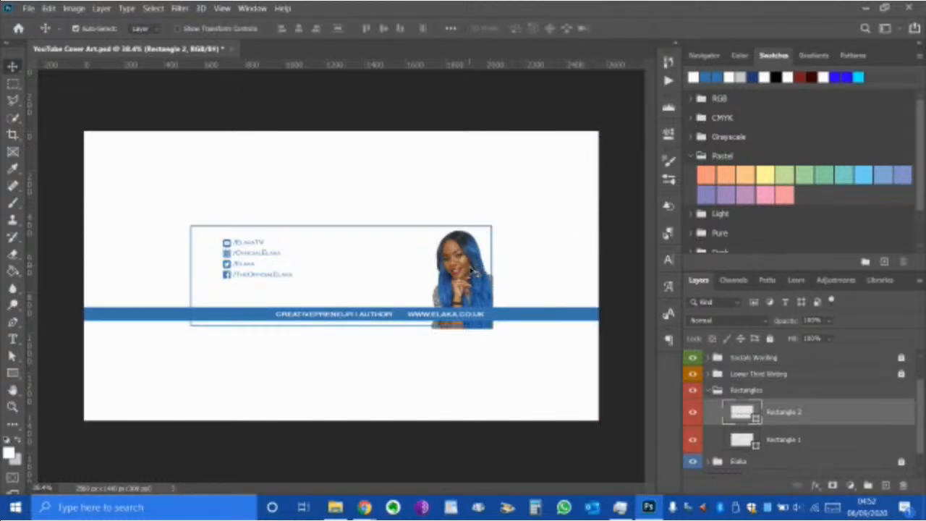
- Compare the widened band with the published banner on the YouTube channel page in Chrome, and return to Photoshop
scroll(464, 254, "up", 4)
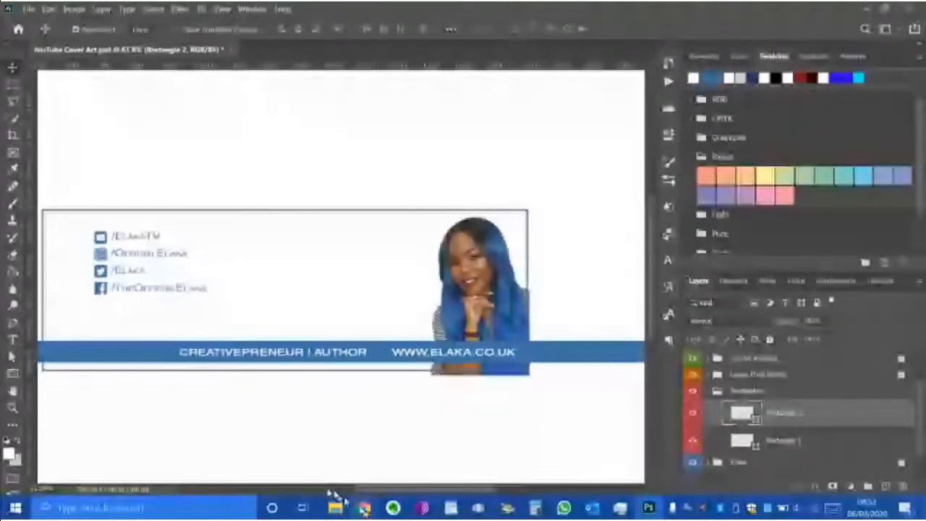
mouse_move(364, 508)
left_click(287, 471)
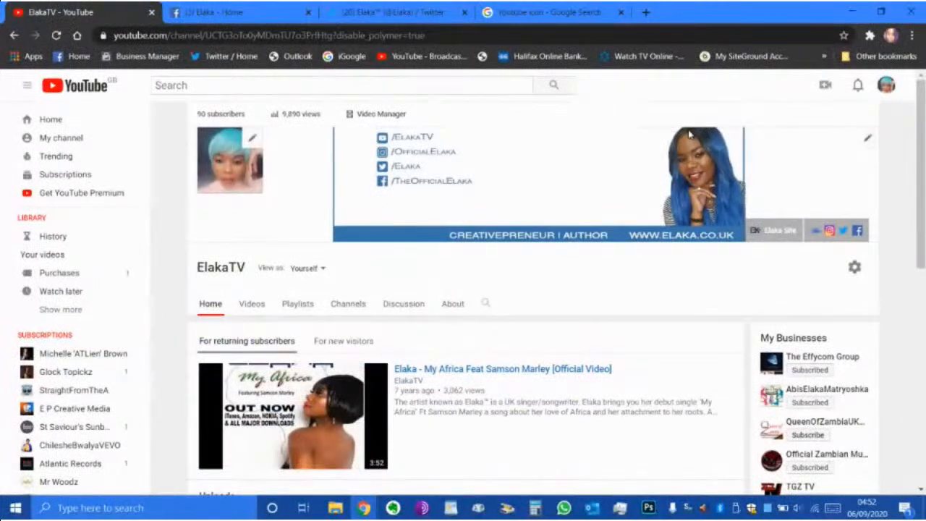
left_click(649, 508)
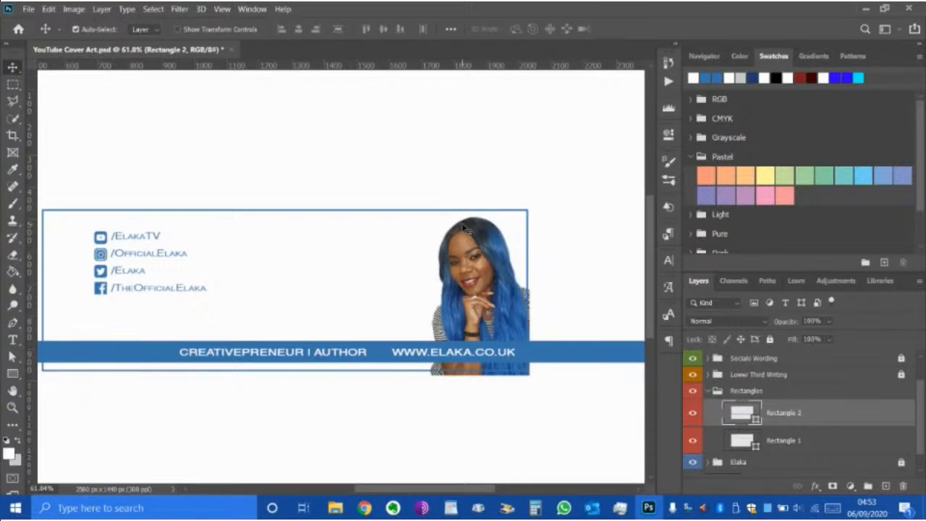
- Undo the accidental shift of the Background layer and lock that layer
left_click(486, 272)
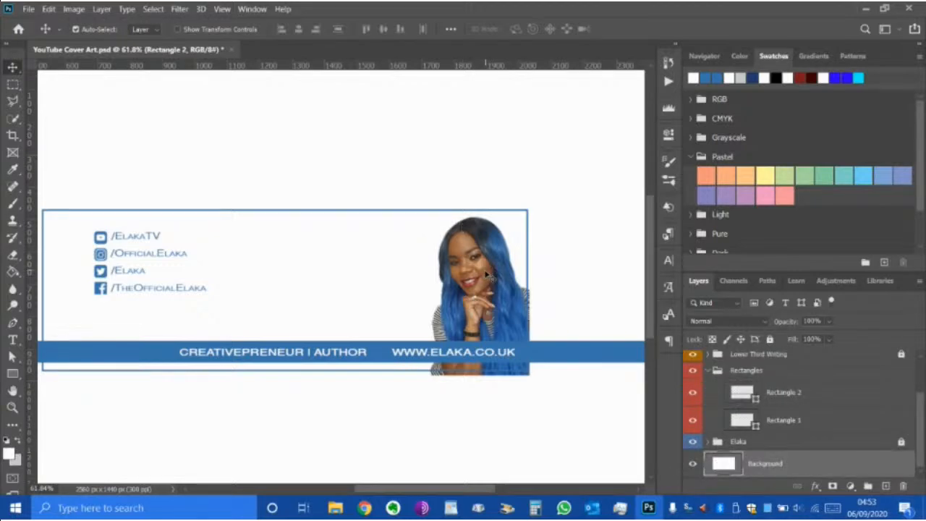
left_click_drag(490, 277, 493, 283)
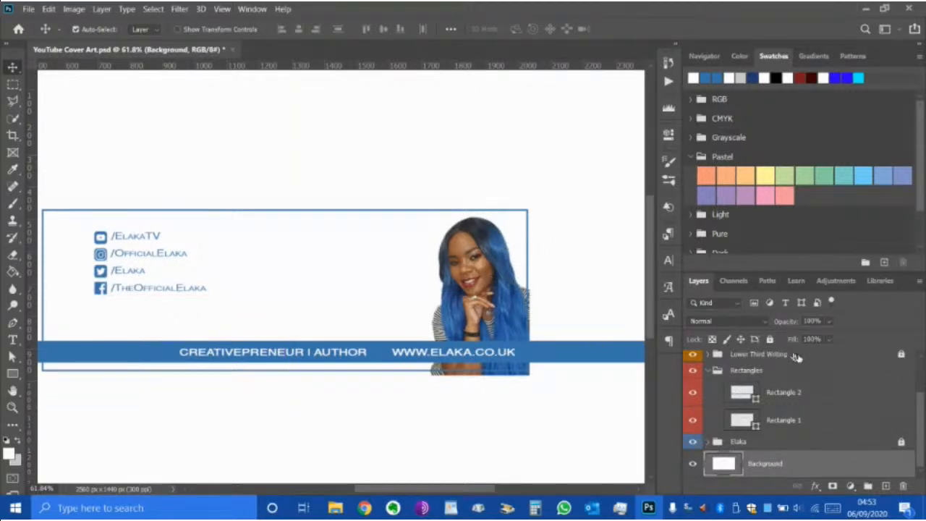
scroll(385, 369, "down", 1)
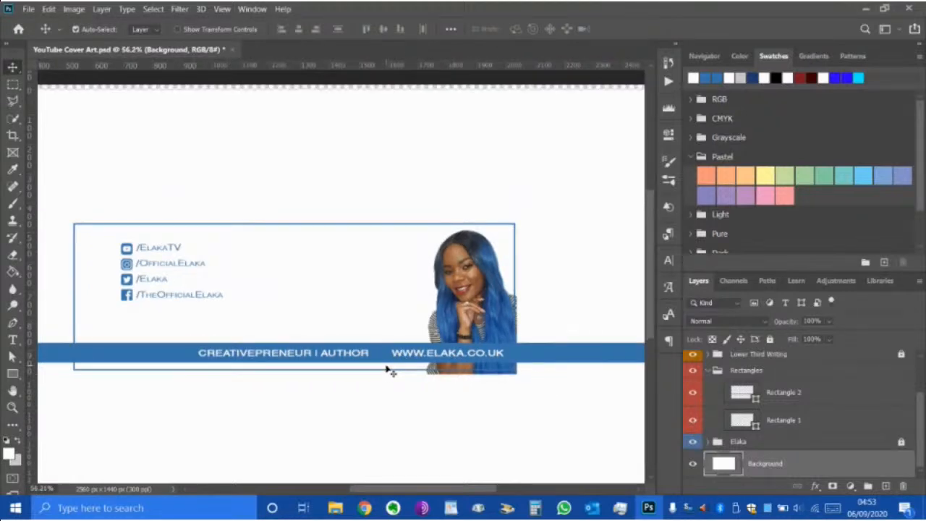
key("ctrl")
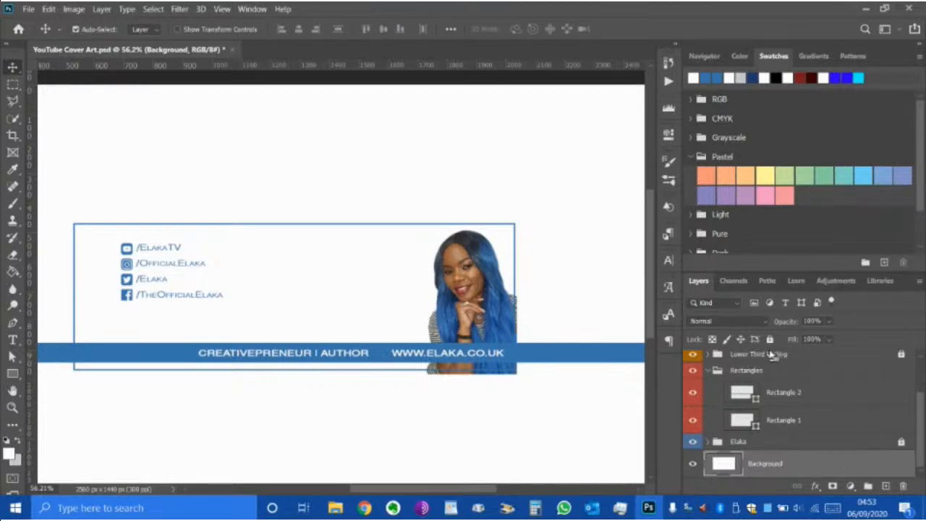
left_click(771, 341)
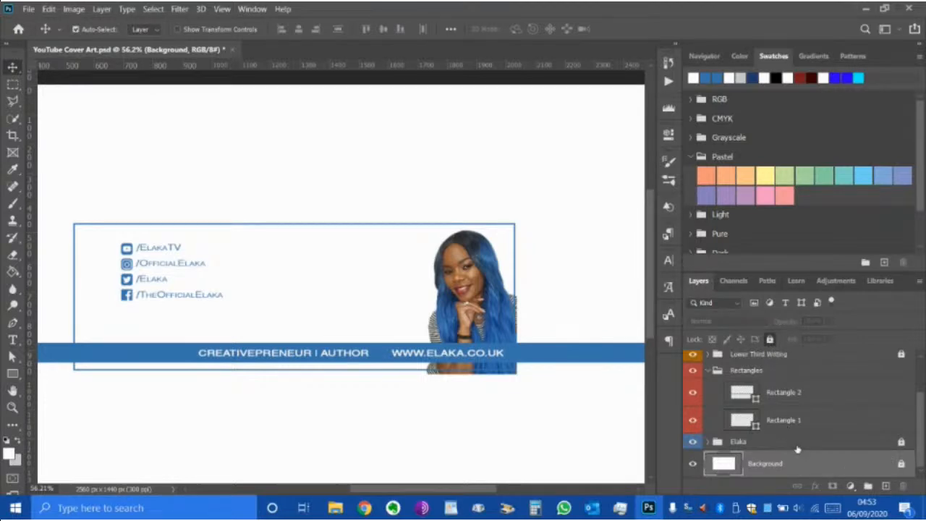
- Widen the Rectangle 1 outline symmetrically to 170.67% so that it spans the full canvas width
scroll(397, 390, "down", 1)
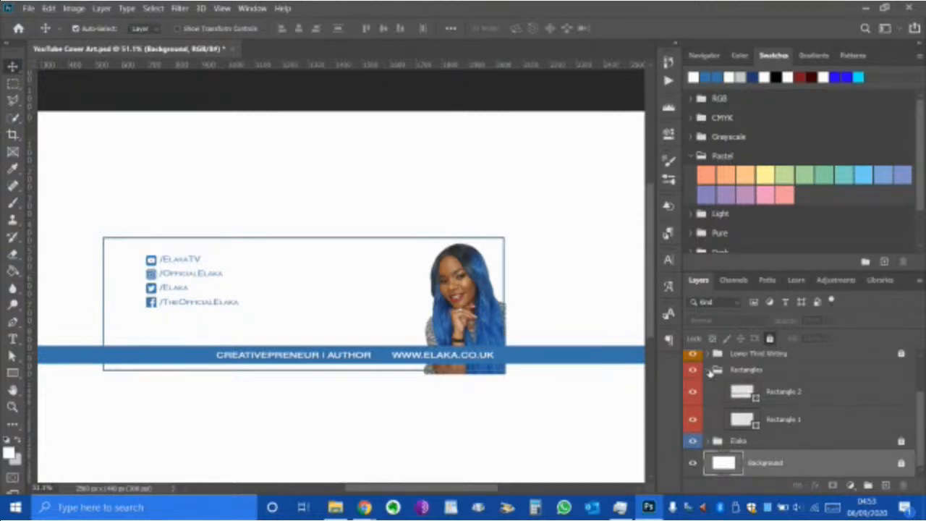
scroll(359, 416, "down", 2)
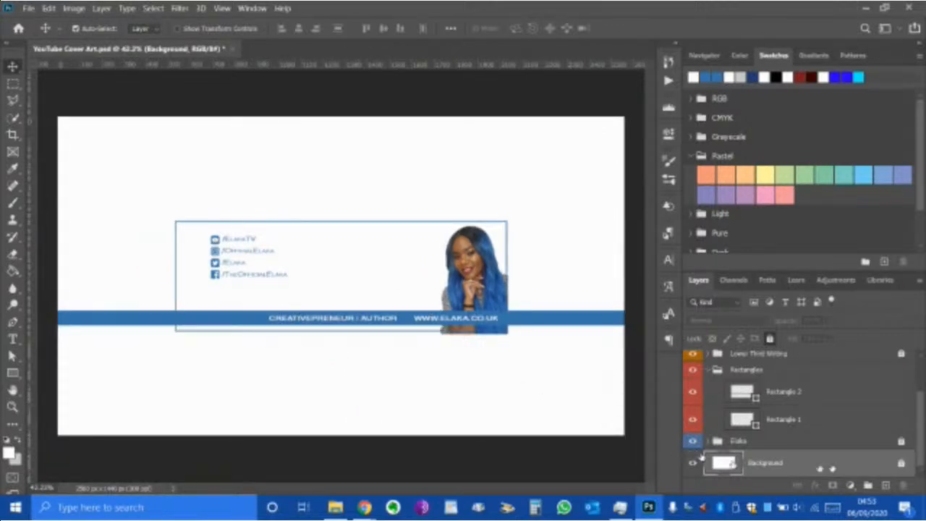
left_click(804, 425)
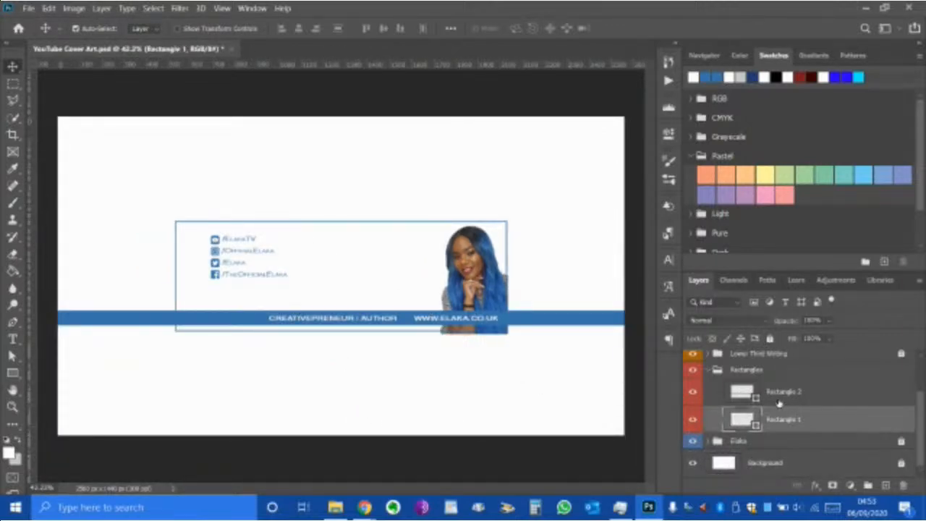
key("ctrl+t")
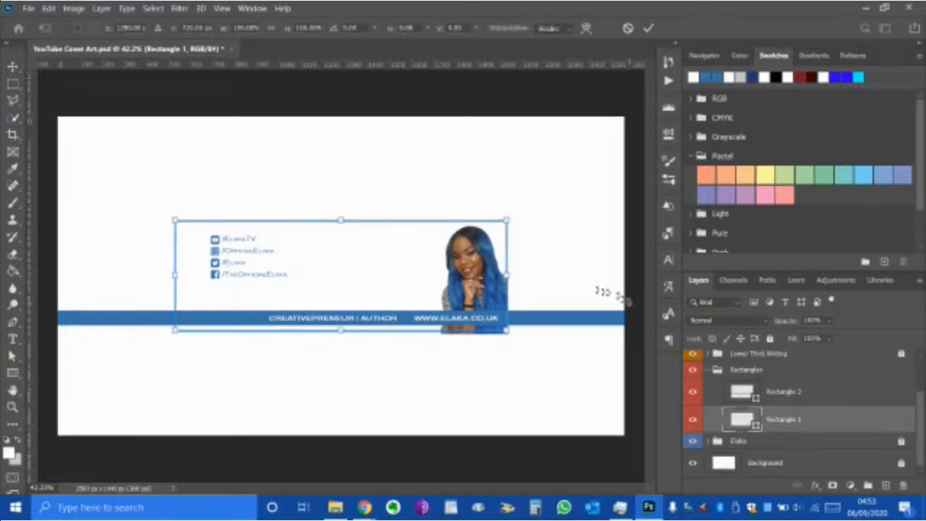
left_click_drag(507, 273, 624, 270)
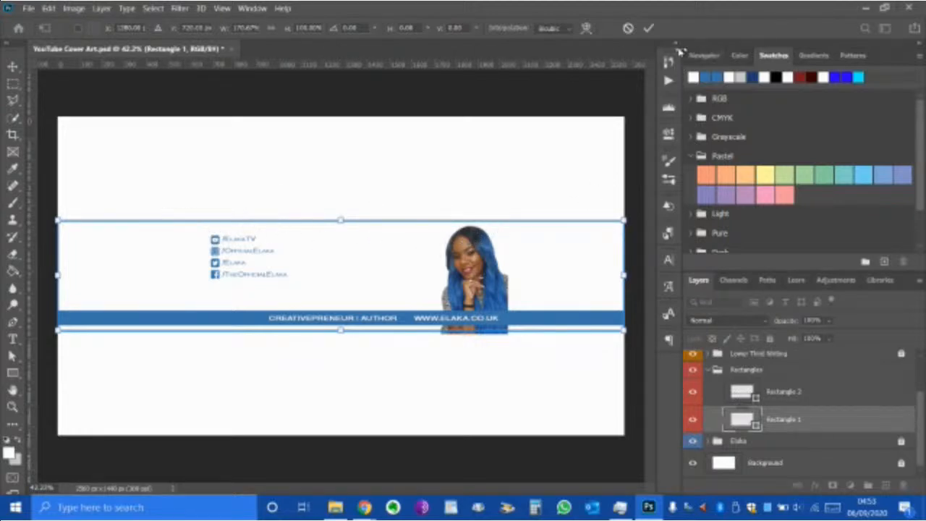
left_click(650, 28)
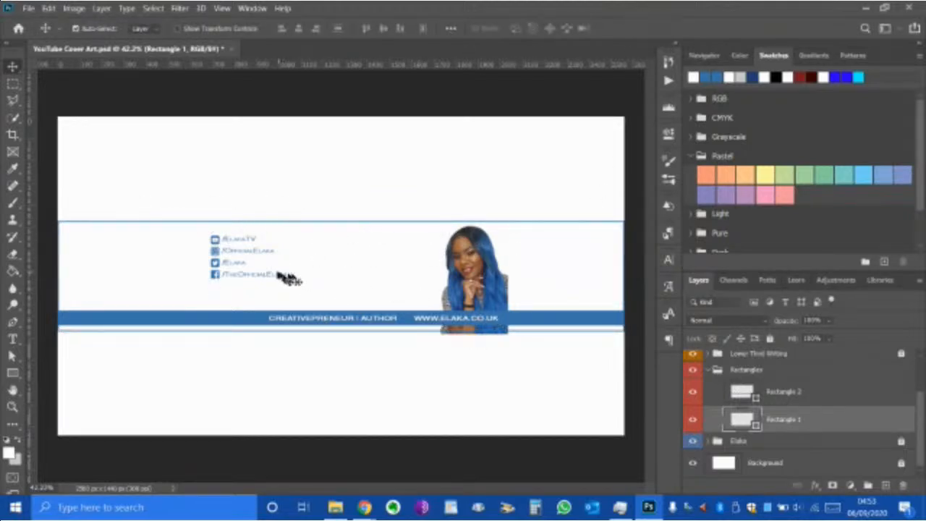
- Collapse the Rectangles layer group and lock it
left_click(708, 371)
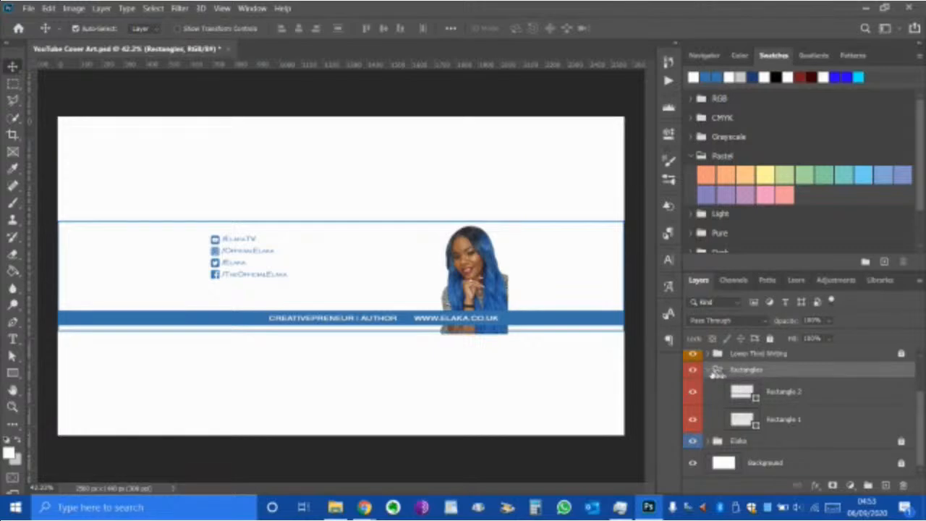
left_click(709, 370)
left_click(771, 339)
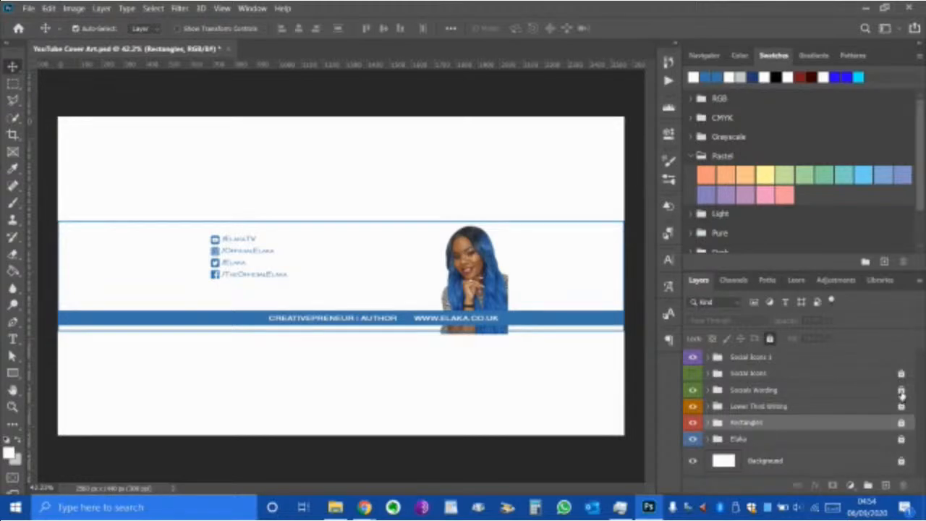
- Unlock the Socials Wording group, select it together with Social Icons 1, and nudge both down closer to the blue band
left_click(899, 392)
left_click(799, 391, "ctrl")
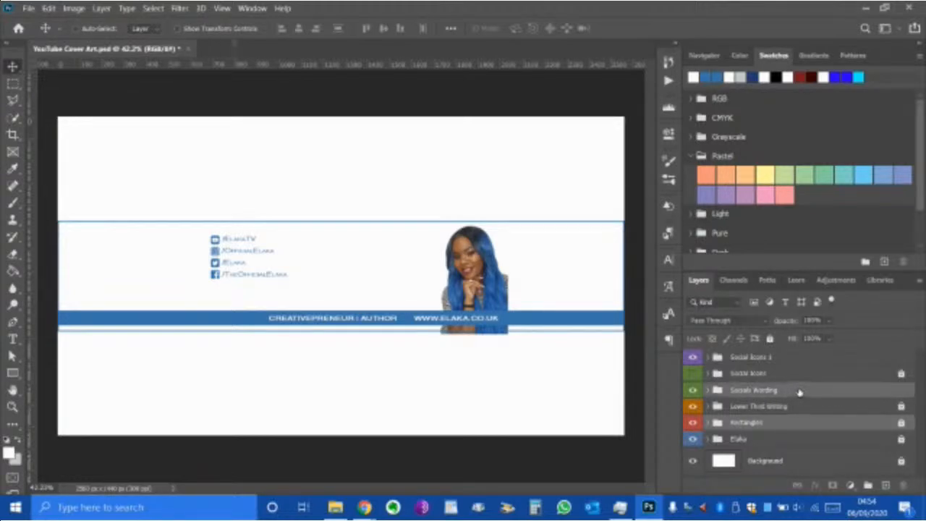
left_click(791, 357, "ctrl")
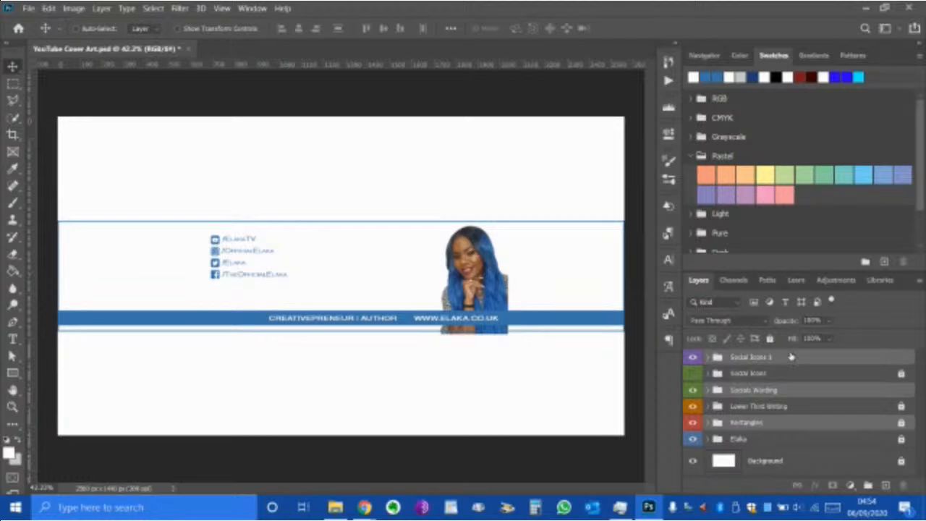
left_click(804, 425, "ctrl")
key("ctrl")
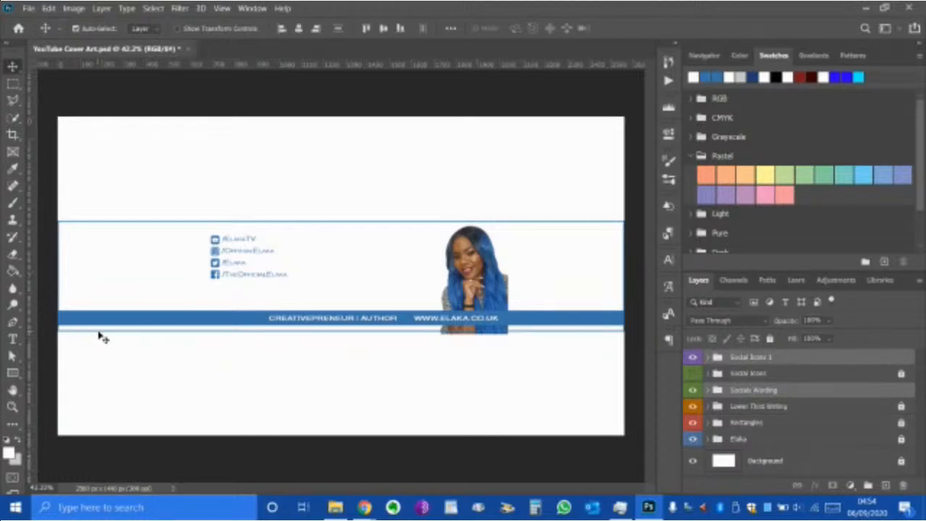
key("Down")
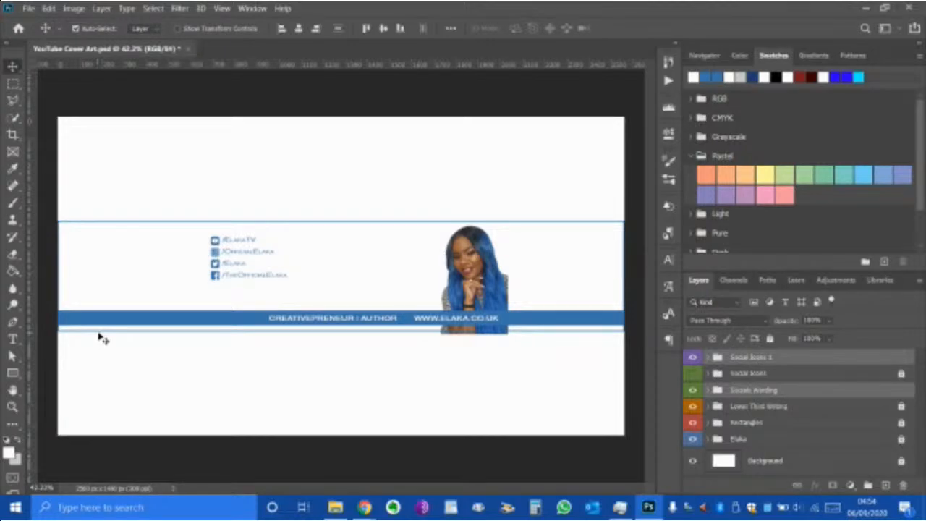
key("Down")
key("Down")
key("Down")
key("Down")
key("Down")
key("Down")
key("Down")
key("Down")
key("Down")
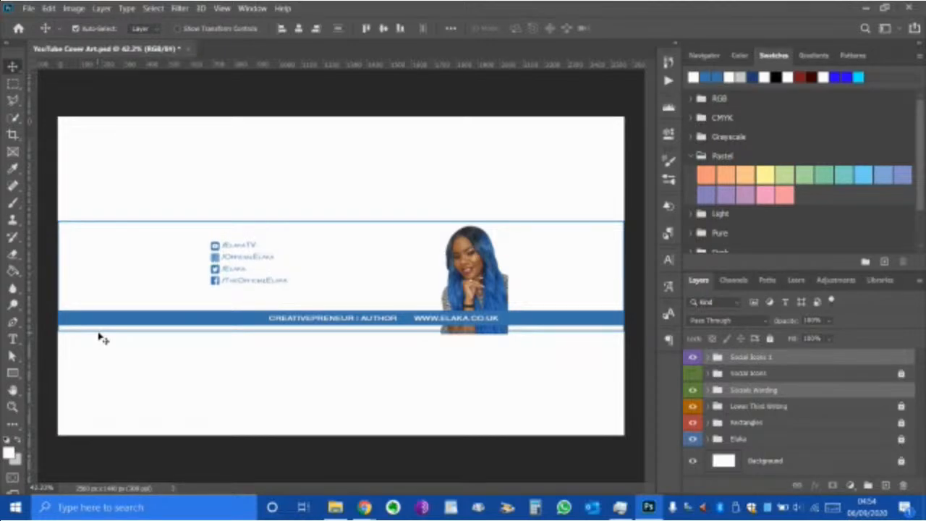
key("Down")
key("Down")
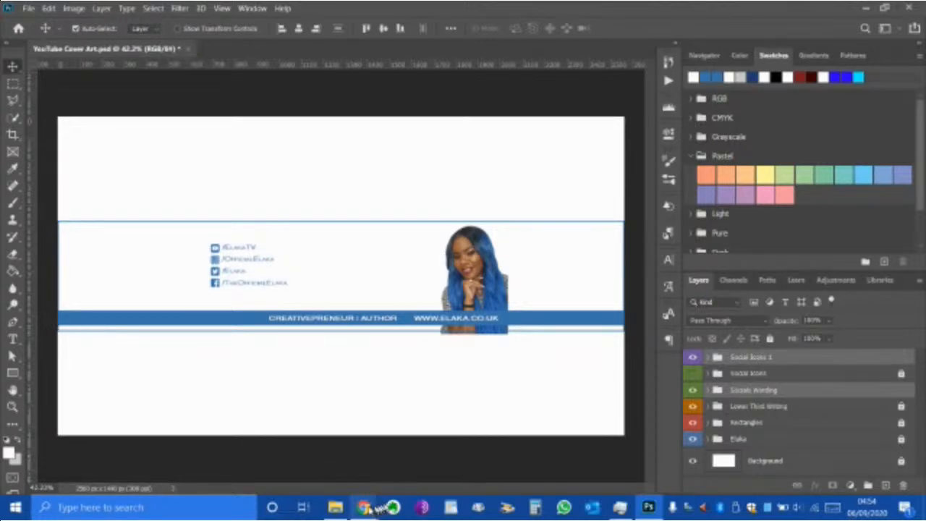
- Check the social handles' placement against the live channel banner in Chrome and return to the Photoshop cover
mouse_move(365, 508)
left_click(241, 465)
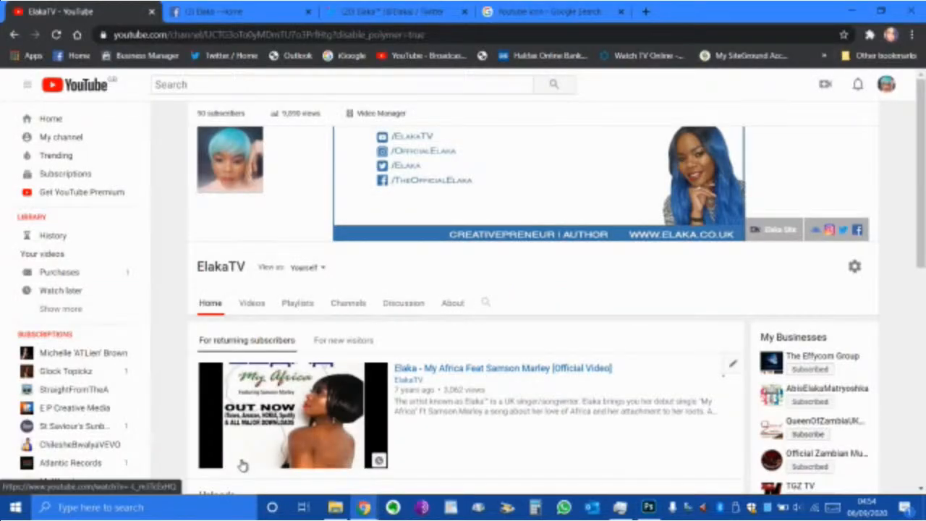
left_click(649, 507)
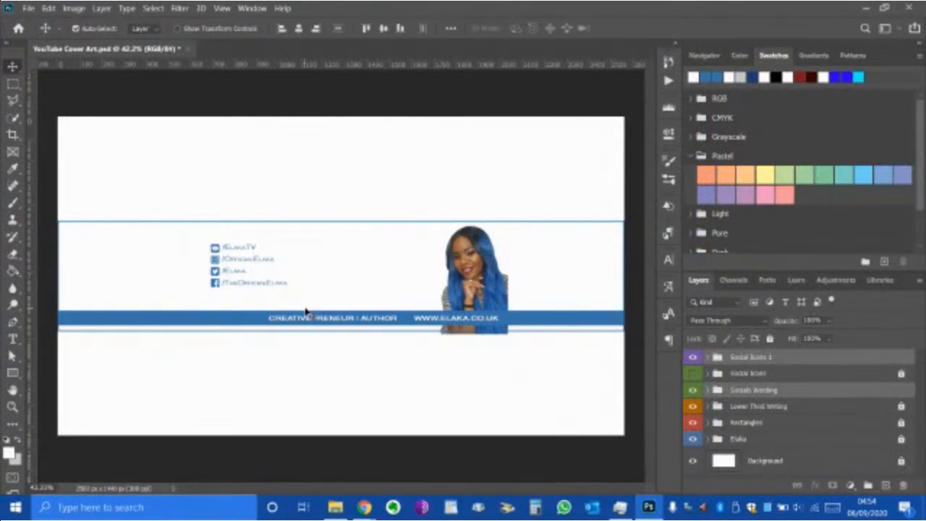
- Nudge the Social Icons 1 and Socials Wording groups together well to the left on the banner, and lock both groups
key("shift+Left")
key("shift+Left")
key("shift+Left")
key("shift+Left")
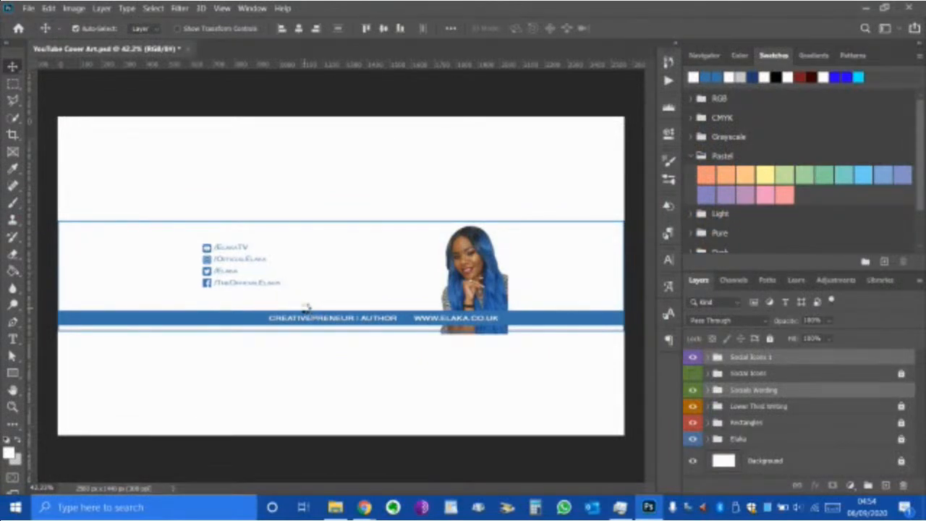
key("shift+Left")
key("shift+Left")
key("shift+Left")
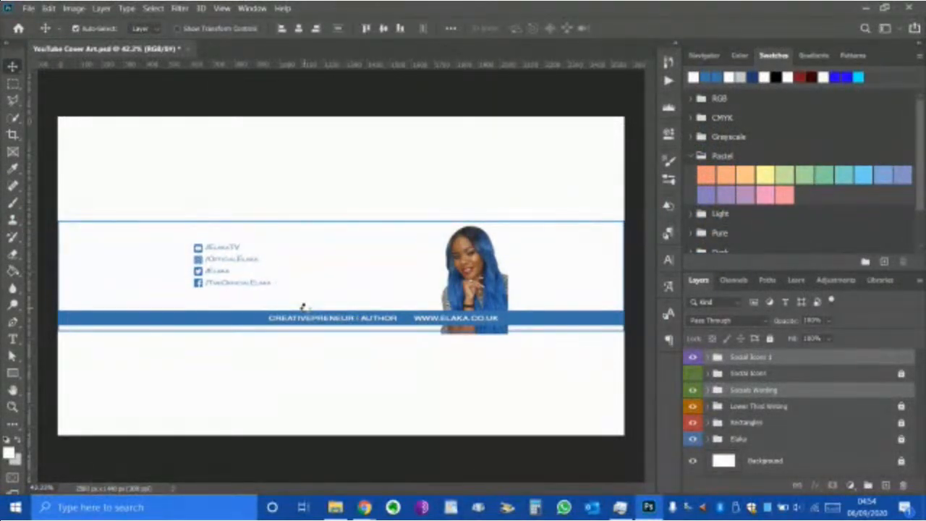
key("shift+Left")
key("shift+Left")
key("shift+Left")
key("shift+Left")
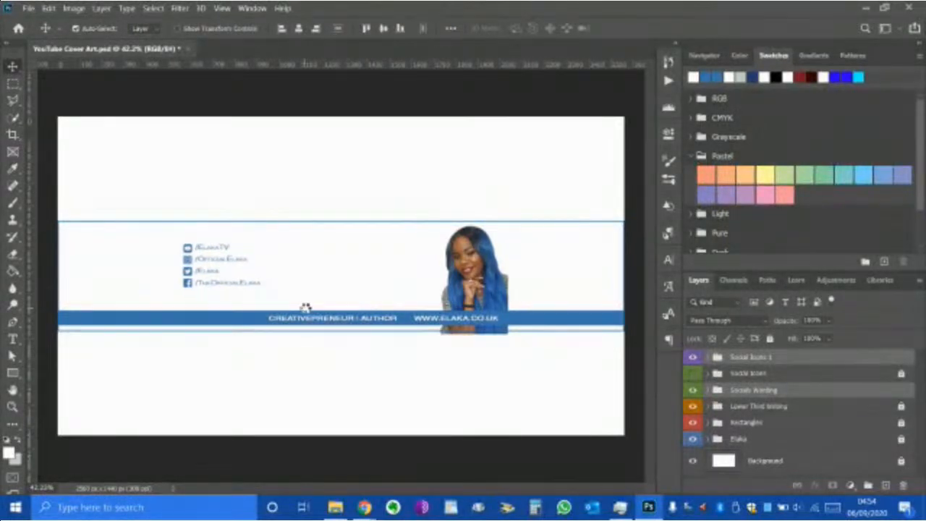
key("shift+Left")
key("shift+Left")
key("shift+Left")
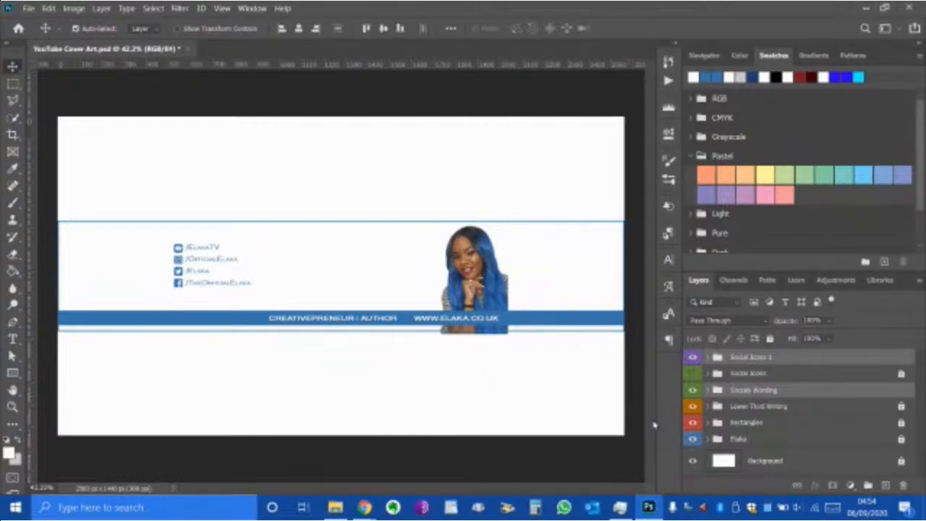
left_click(770, 339)
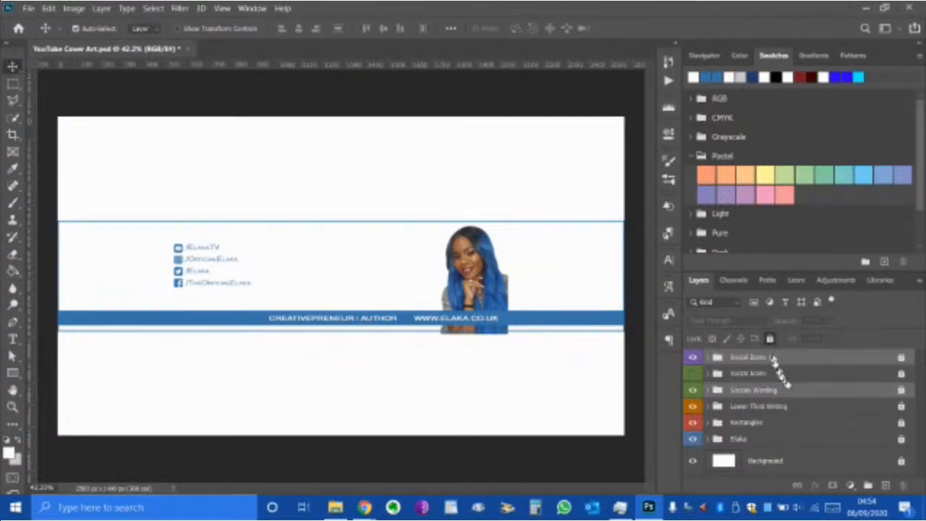
- Unlock the Elaka portrait group and nudge it about 40 px to the right along the banner
left_click(807, 390)
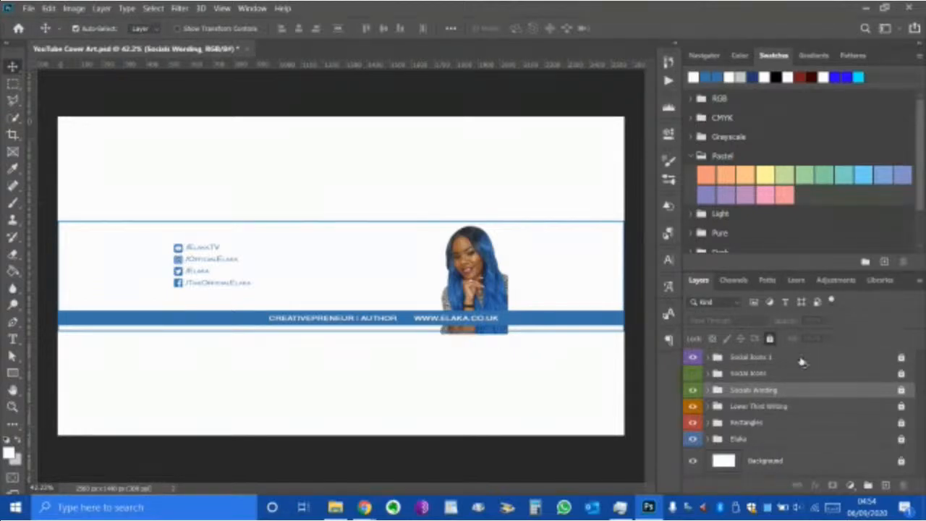
left_click(810, 409)
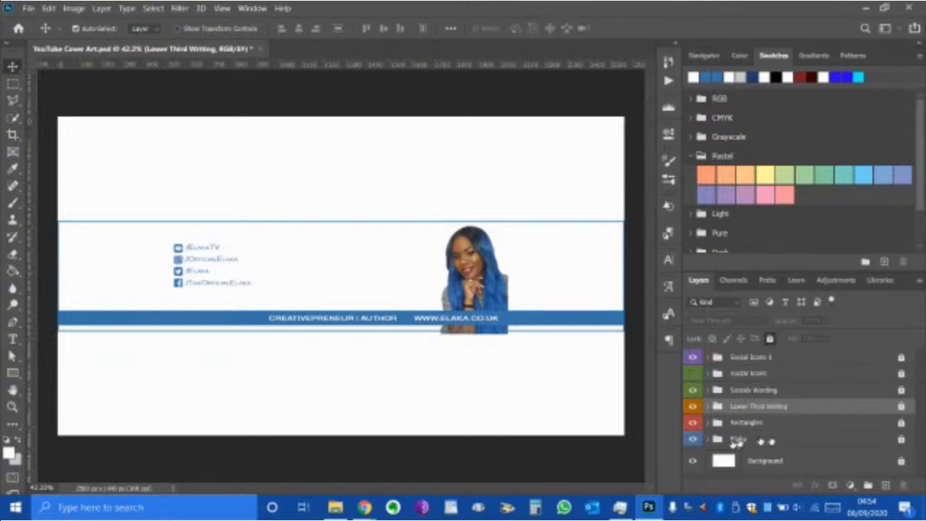
left_click(803, 440)
key("Right")
key("Right")
key("Right")
key("Right")
key("Right")
key("Right")
key("Right")
key("Right")
key("Right")
key("Right")
key("Right")
key("Right")
key("Right")
key("Right")
key("Right")
key("Right")
key("Right")
key("Right")
key("Right")
key("Right")
key("Right")
key("Right")
key("Right")
key("Right")
key("Right")
key("Right")
key("Right")
key("Right")
key("Right")
key("Right")
key("Right")
key("Right")
key("Right")
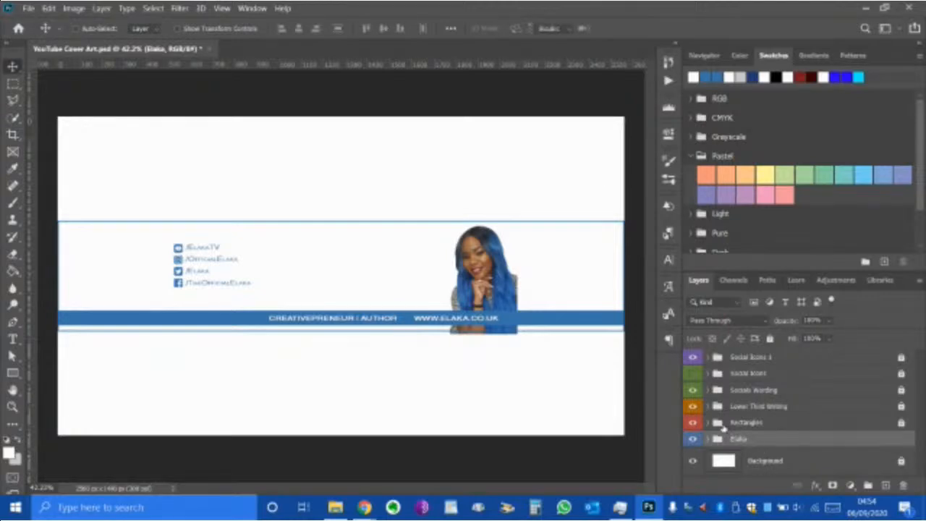
- Move the Elaka portrait to the canvas's right edge, scale it to about 95% width and 93% height within the frame, and lock the group
key("ctrl+t")
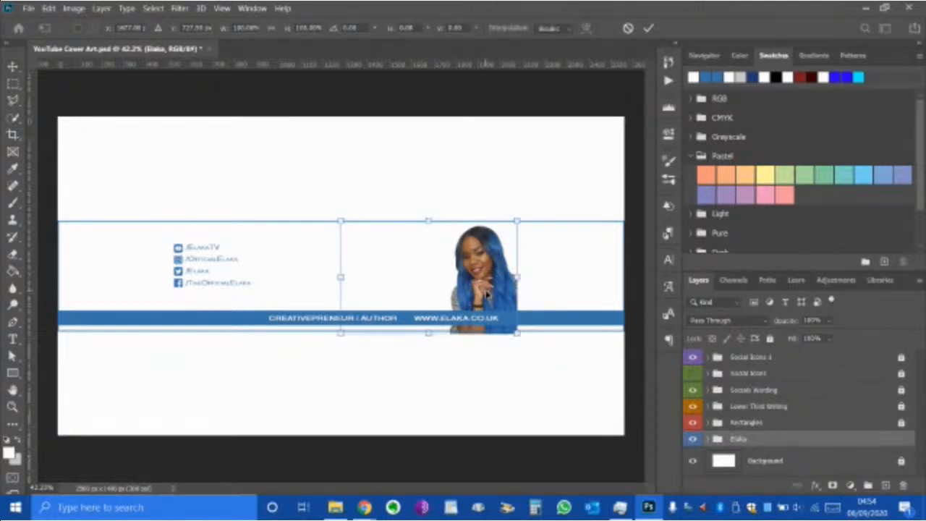
left_click_drag(489, 295, 593, 297)
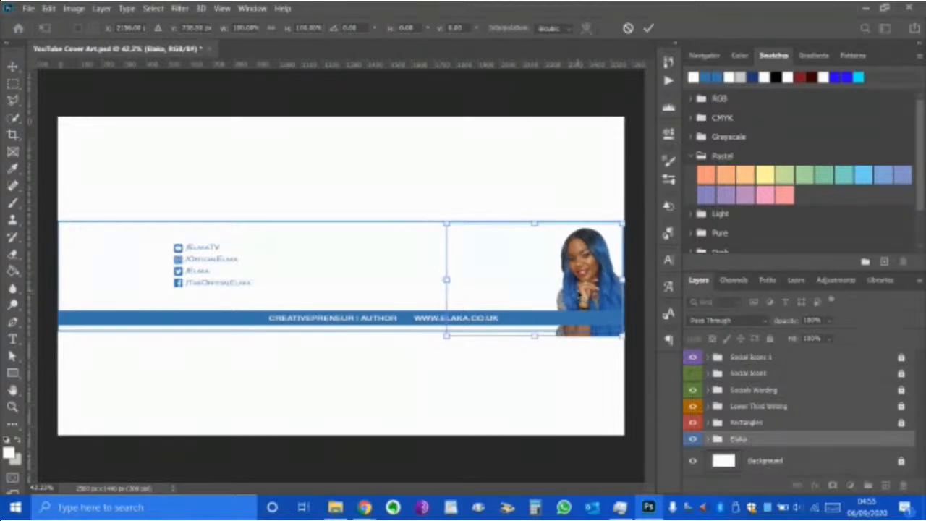
left_click_drag(580, 293, 585, 269)
mouse_move(445, 338)
left_mouse_down()
mouse_move(463, 327)
mouse_move(454, 330)
left_mouse_up()
scroll(546, 281, "up", 3)
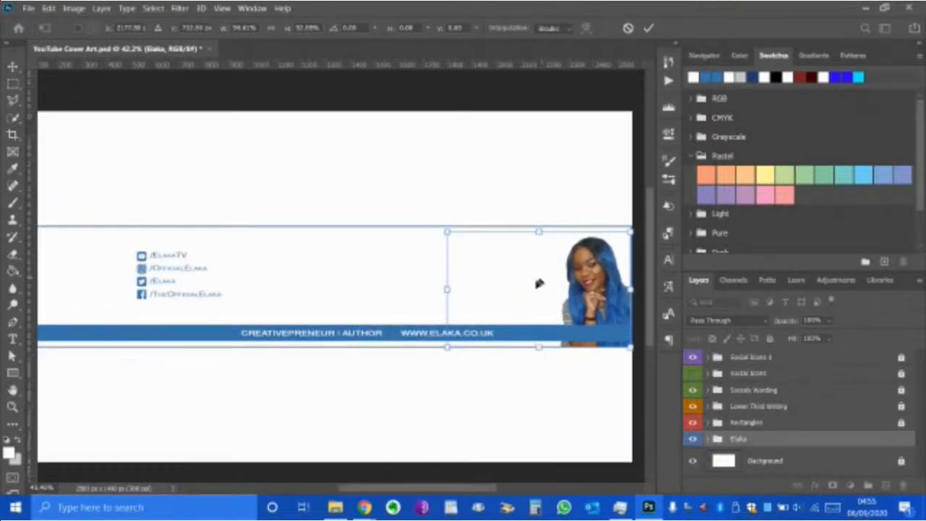
scroll(516, 353, "up", 3)
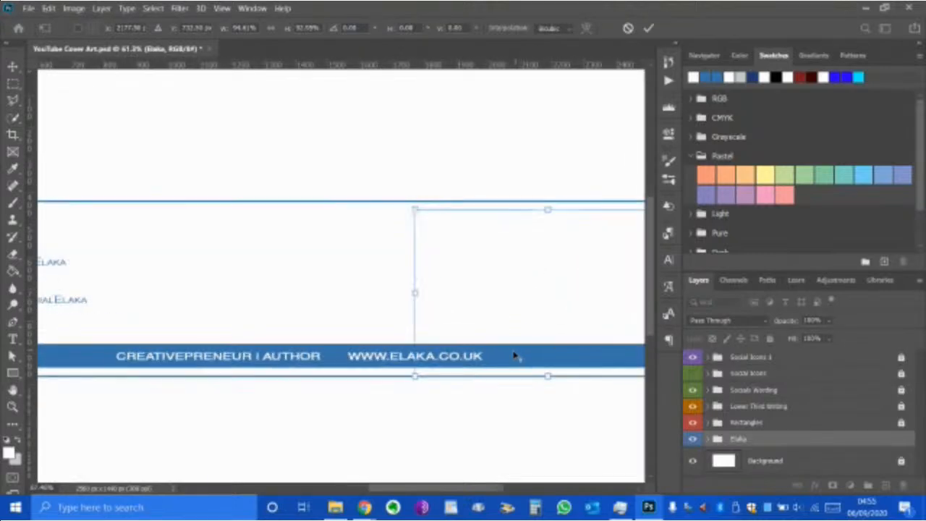
left_click_drag(453, 490, 473, 489)
scroll(500, 377, "down", 2)
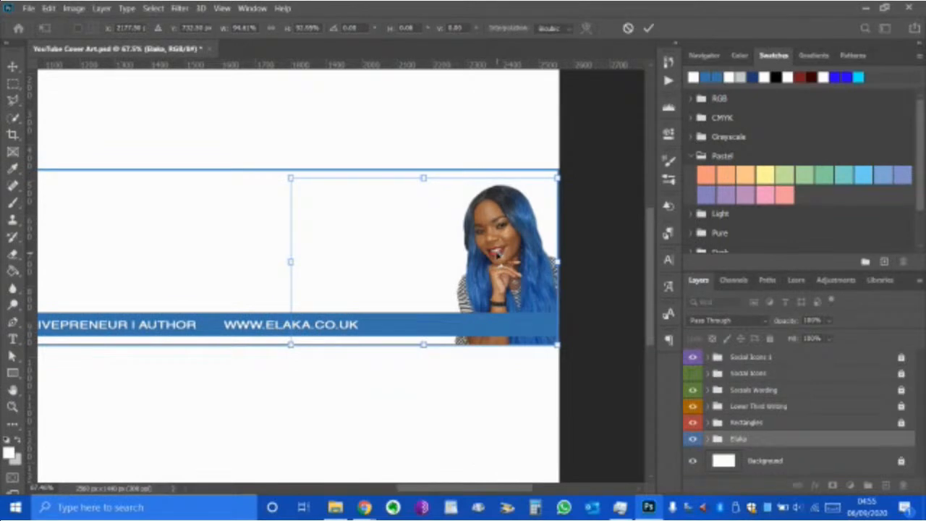
left_click_drag(497, 255, 496, 258)
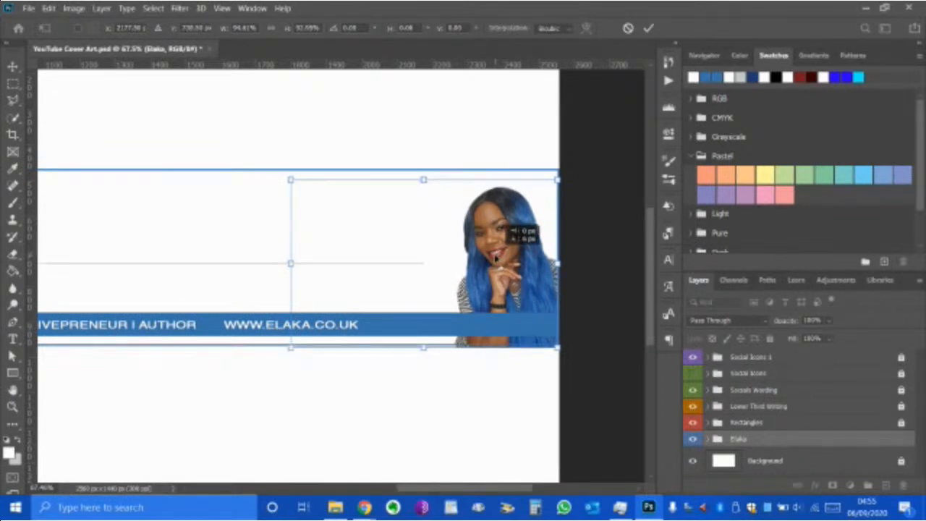
left_click_drag(496, 257, 496, 258)
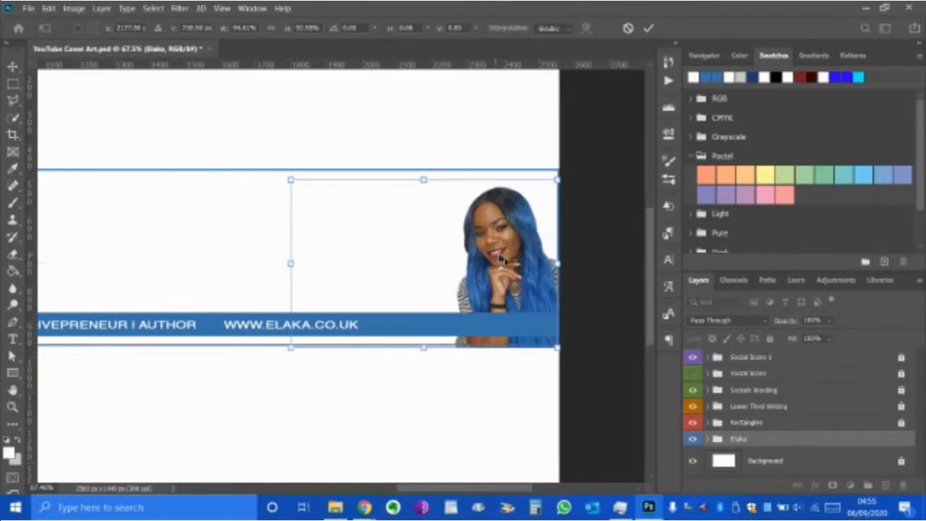
left_click(649, 29)
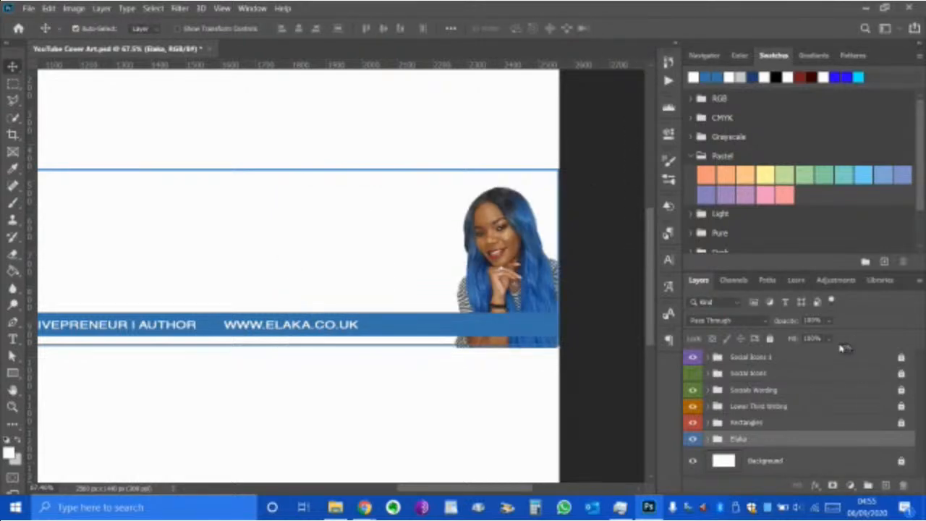
left_click(770, 340)
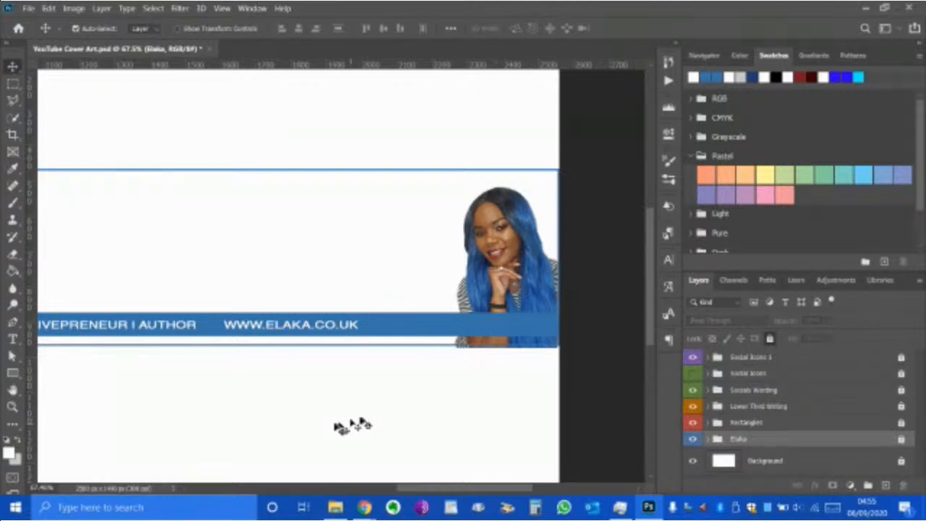
- Compare the cover layout with the live channel banner in Chrome and return to the Photoshop document
scroll(309, 422, "down", 2)
scroll(309, 422, "down", 1)
left_click_drag(443, 490, 427, 489)
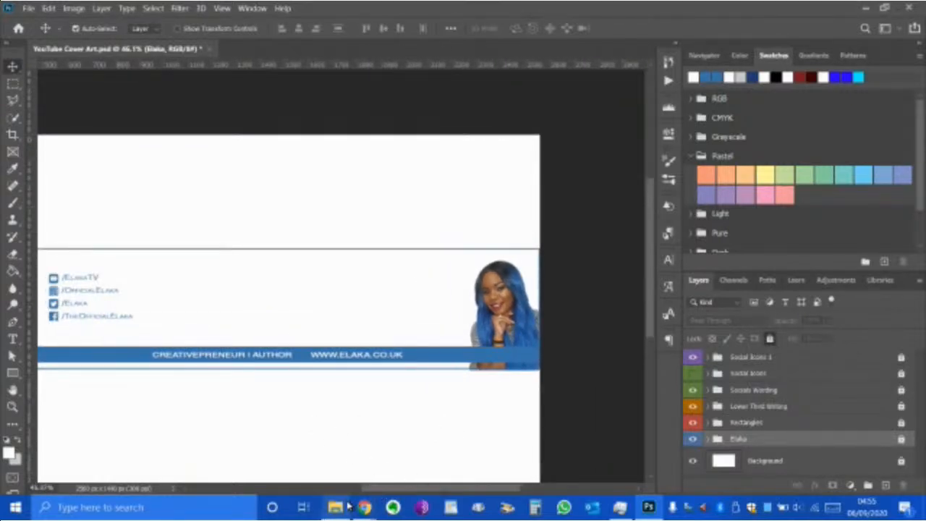
mouse_move(364, 506)
left_click(262, 475)
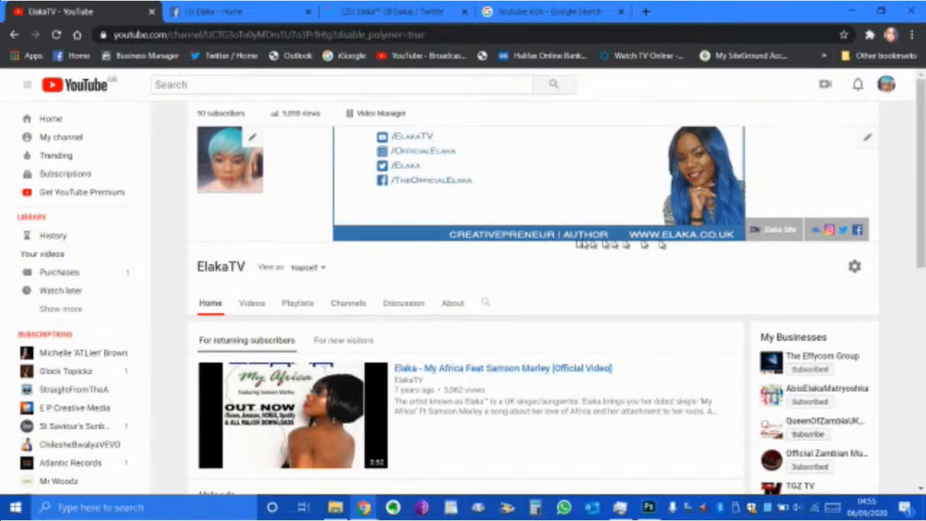
left_click(649, 509)
- Unlock the Lower Third Writing group and move its "creativepreneur | author" text about 200 px left along the blue band
left_click_drag(393, 487, 364, 491)
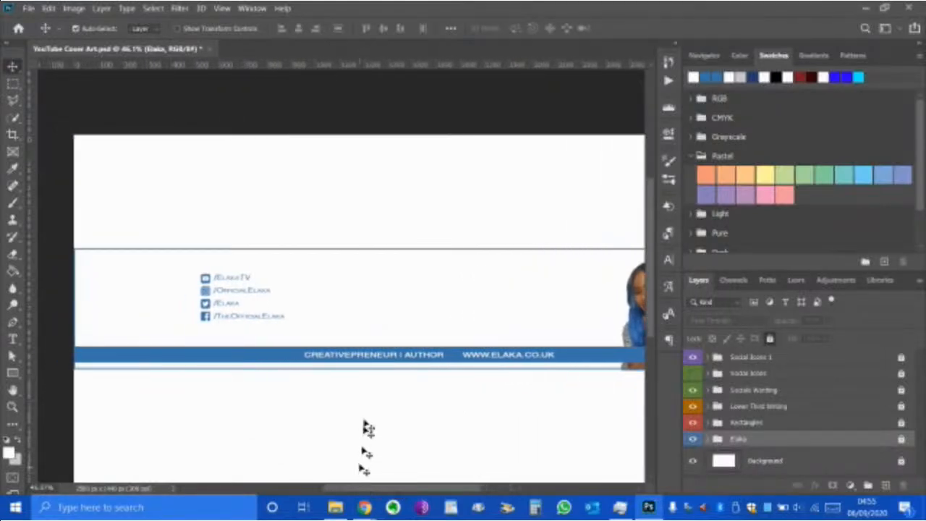
left_click(378, 361)
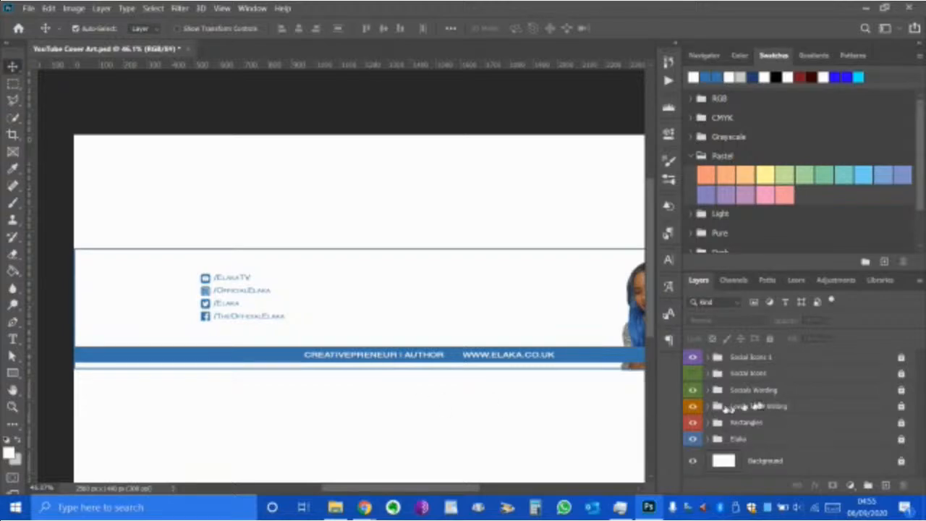
left_click(901, 406)
left_click(416, 362)
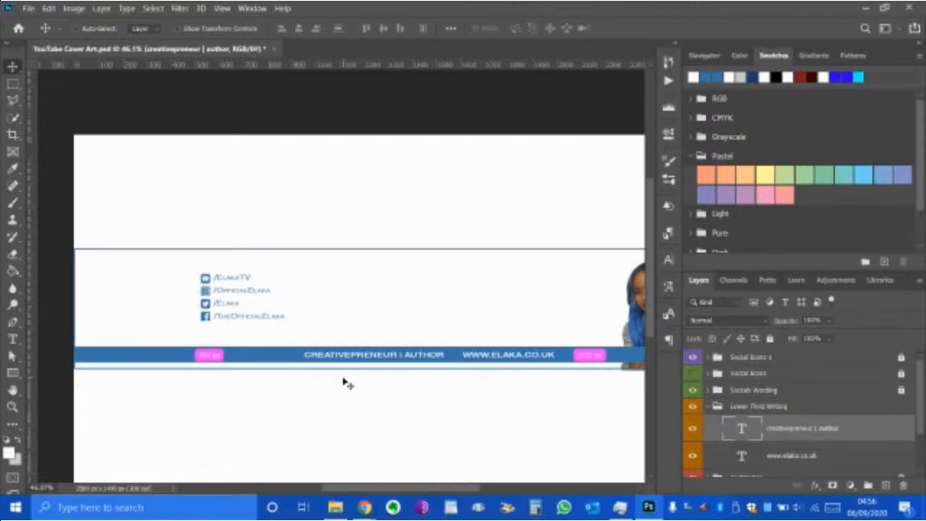
key("ctrl+t")
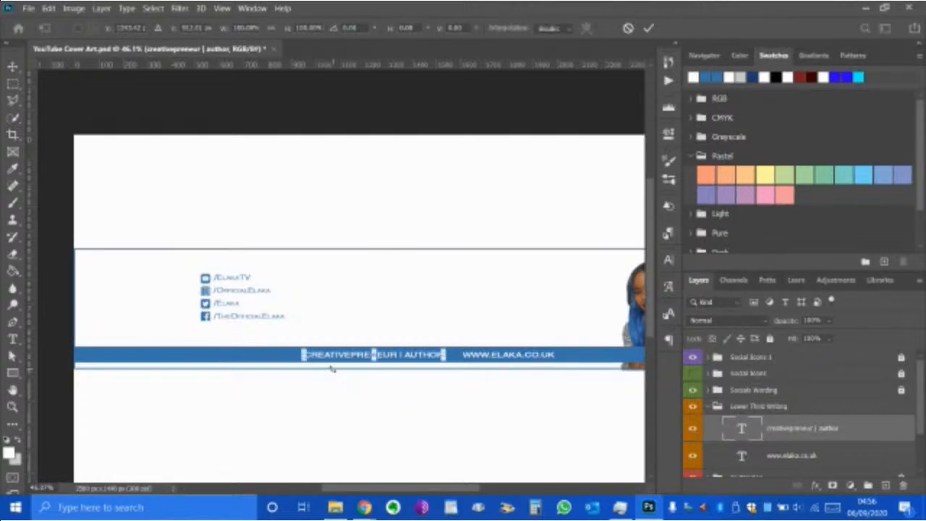
key("Left")
key("Left")
key("Left")
key("Left")
key("Left")
key("Left")
key("Left")
key("Left")
key("Left")
key("Left")
key("Left")
key("Left")
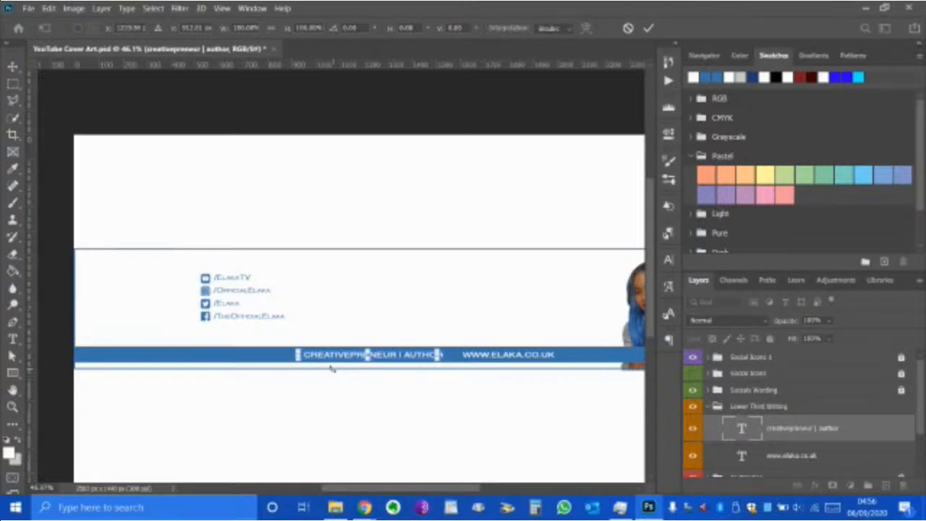
key("Left")
key("Left")
key("Left")
key("Left")
key("Left")
key("Left")
key("Left")
key("Left")
key("Left")
key("Left")
key("Left")
key("Left")
key("Left")
key("Left")
key("Left")
key("Left")
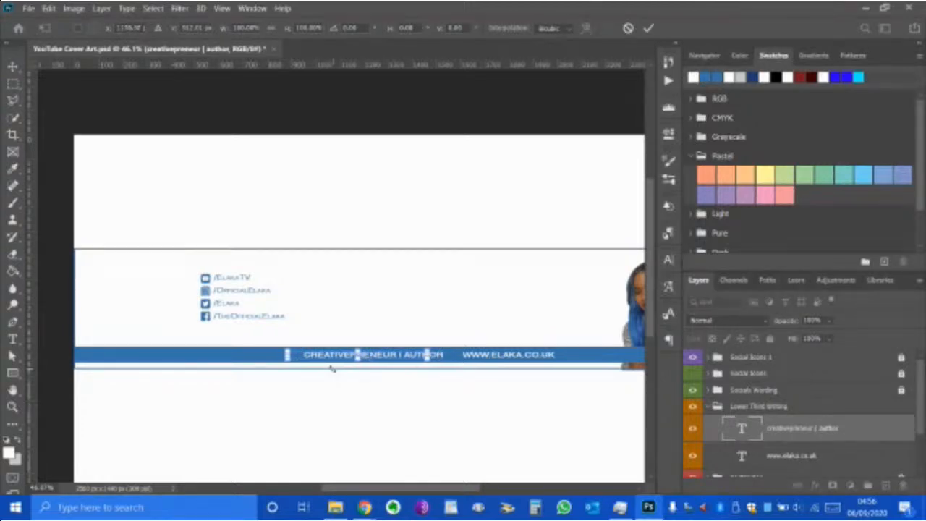
key("Left")
key("Left")
key("Left")
key("Left")
key("Left")
key("Left")
key("Left")
key("Left")
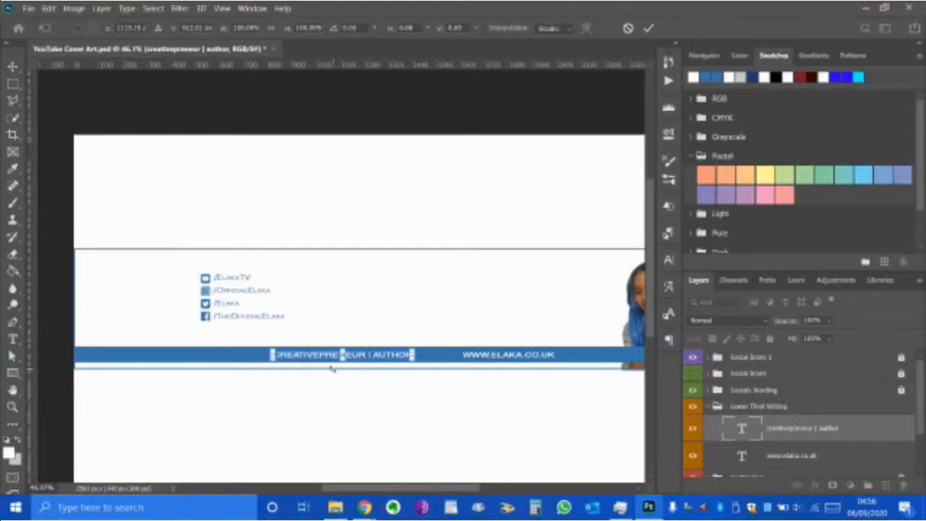
key("Left")
key("Left")
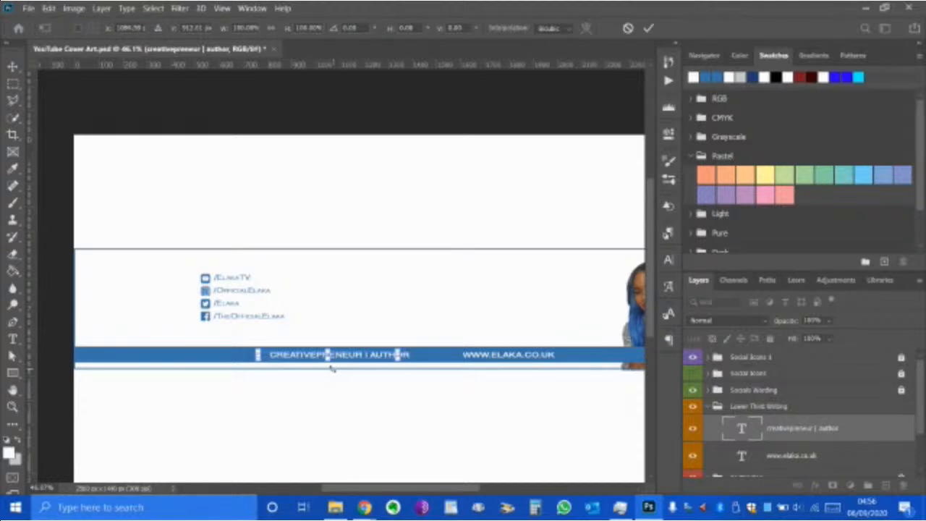
key("shift+Left")
key("shift+Left")
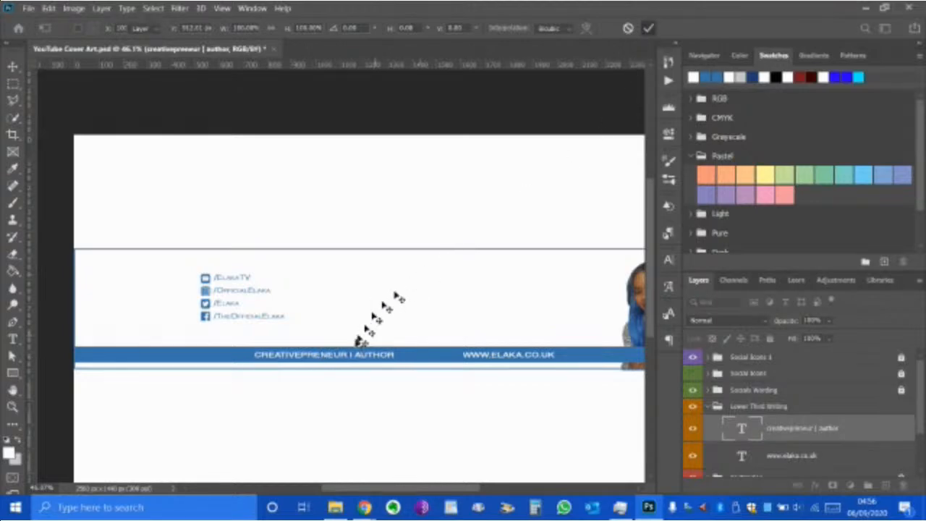
key("Return")
- Export the cover art for web as a JPEG at Maximum quality 100, replacing YouTube-Cover-Art.jpg in the Social Media Icons folder
key("ctrl+0")
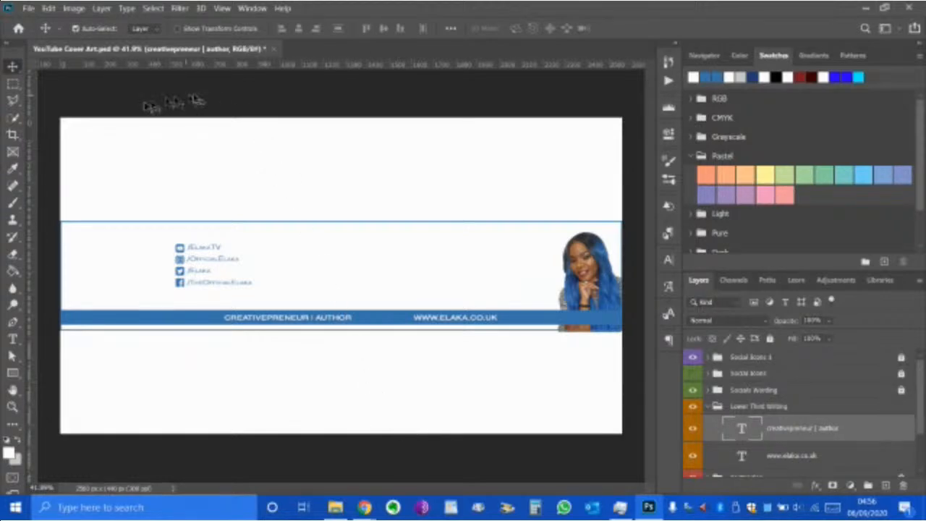
left_click(29, 8)
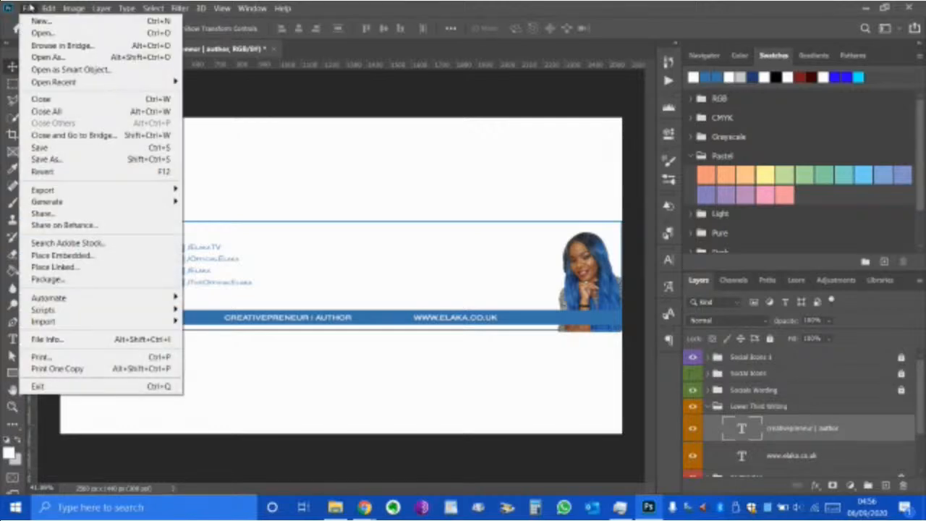
mouse_move(166, 190)
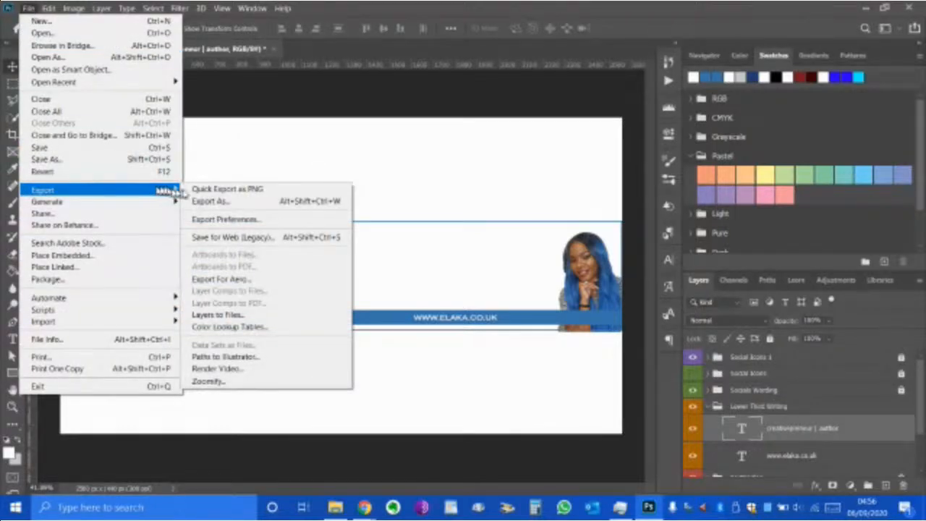
left_click(246, 238)
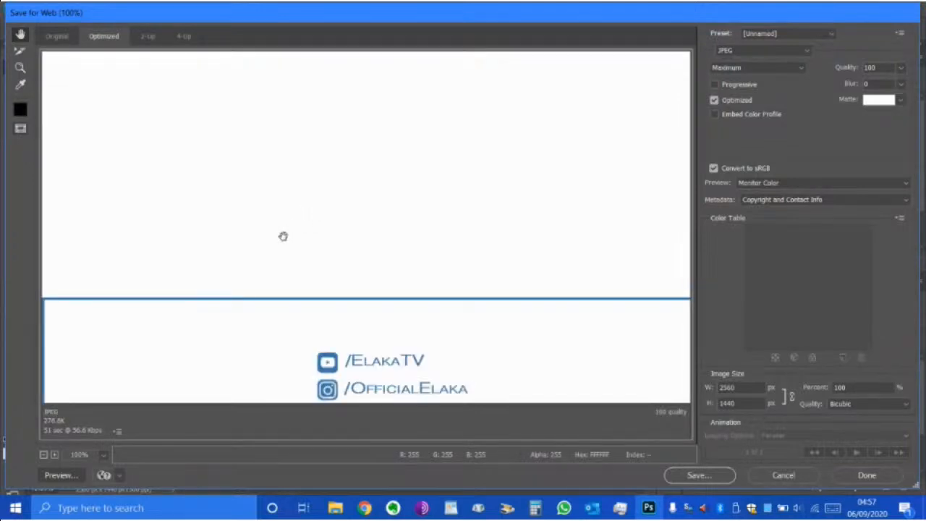
scroll(176, 363, "down", 4)
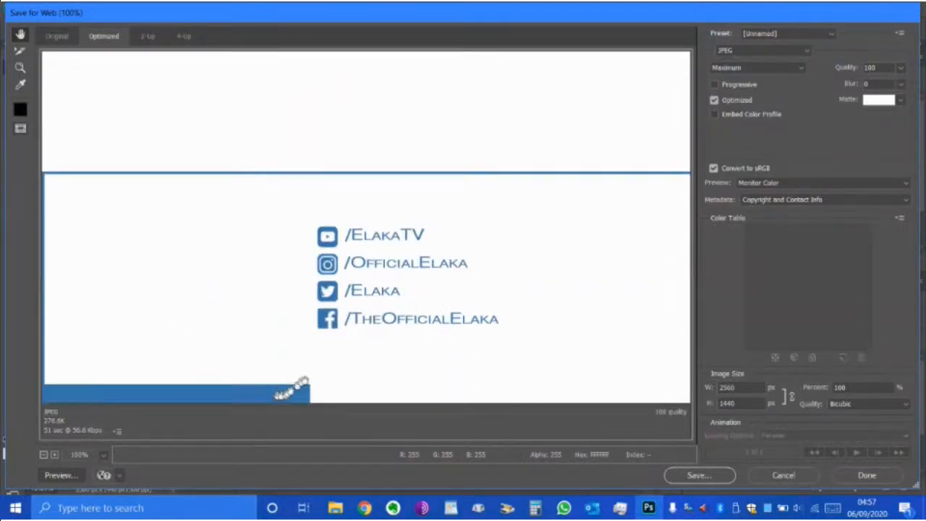
left_click(698, 472)
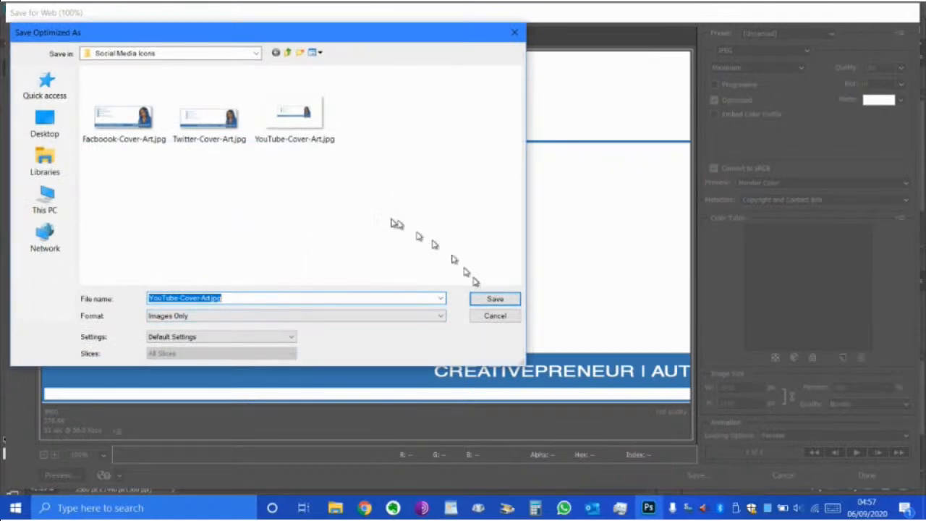
left_click(492, 301)
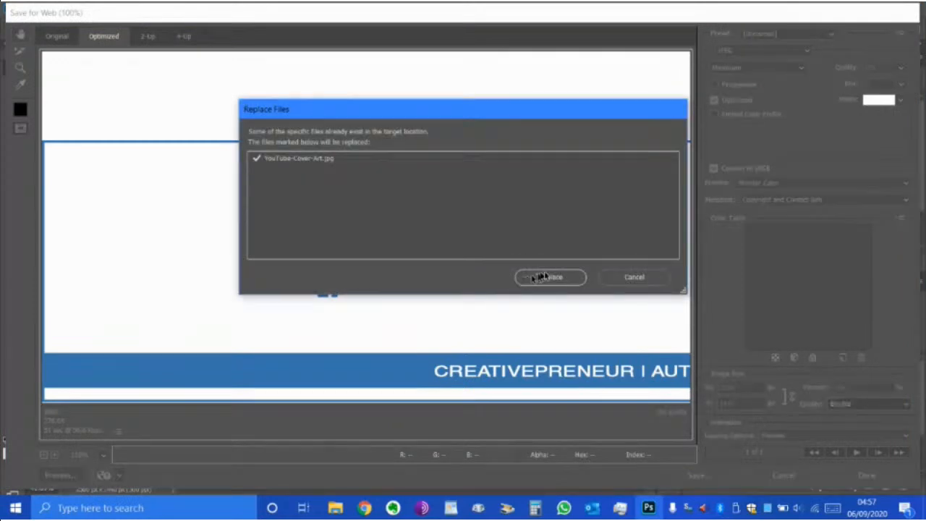
left_click(541, 278)
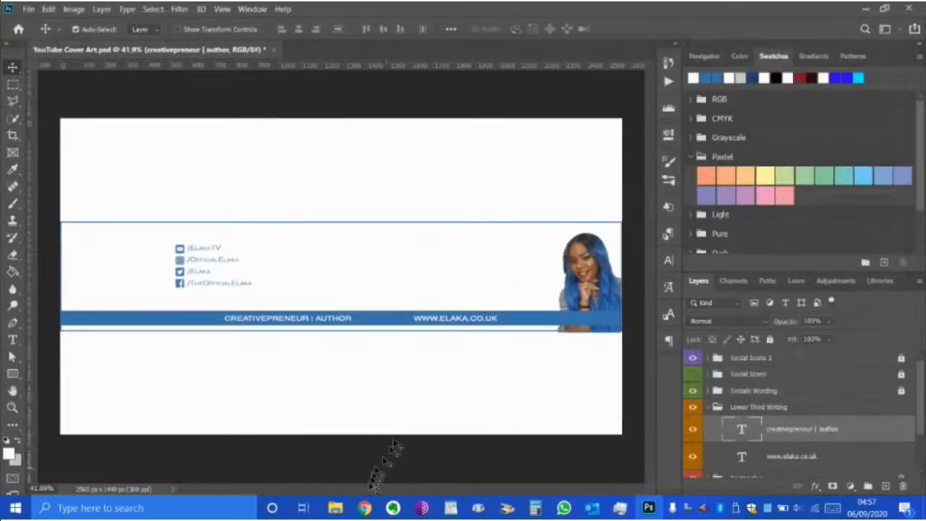
- Switch to the ElakaTV channel in Chrome, upload YouTube-Cover-Art.jpg as the channel art, check its crop, and apply it
mouse_move(364, 506)
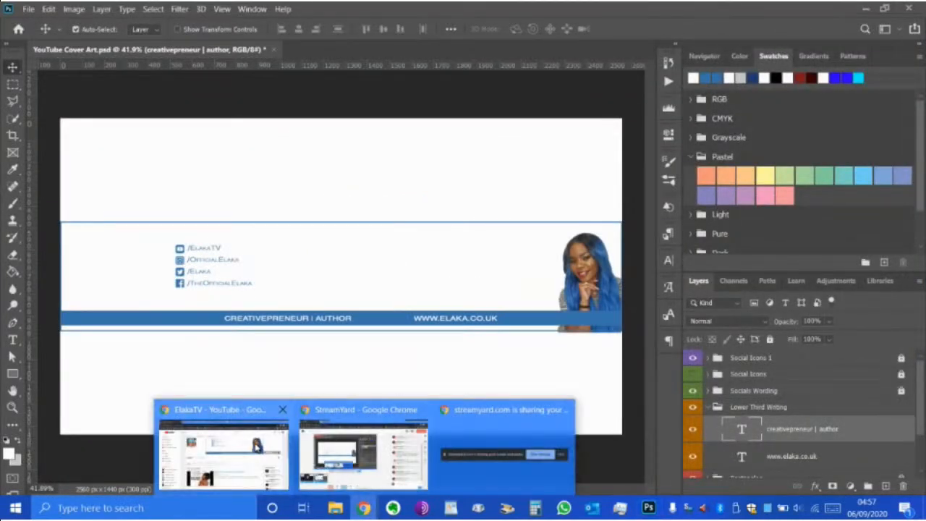
left_click(257, 447)
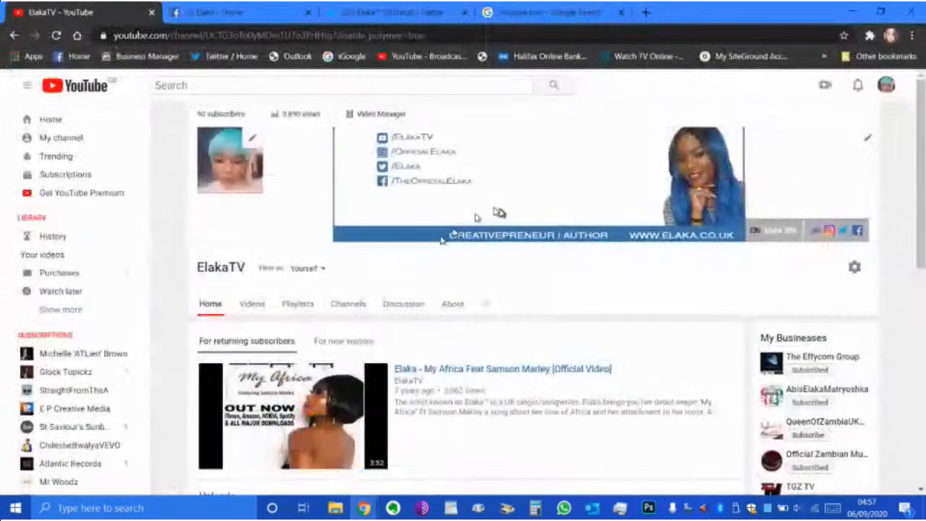
left_click(867, 143)
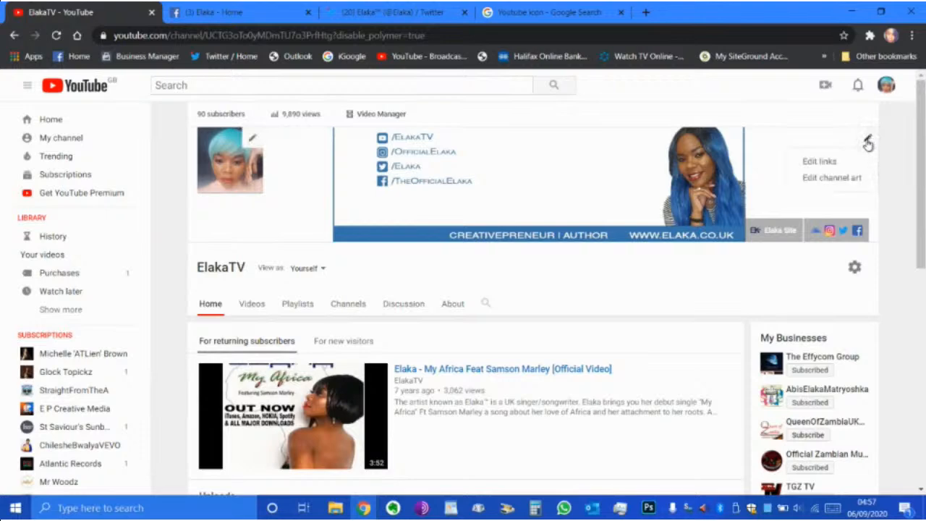
left_click(833, 178)
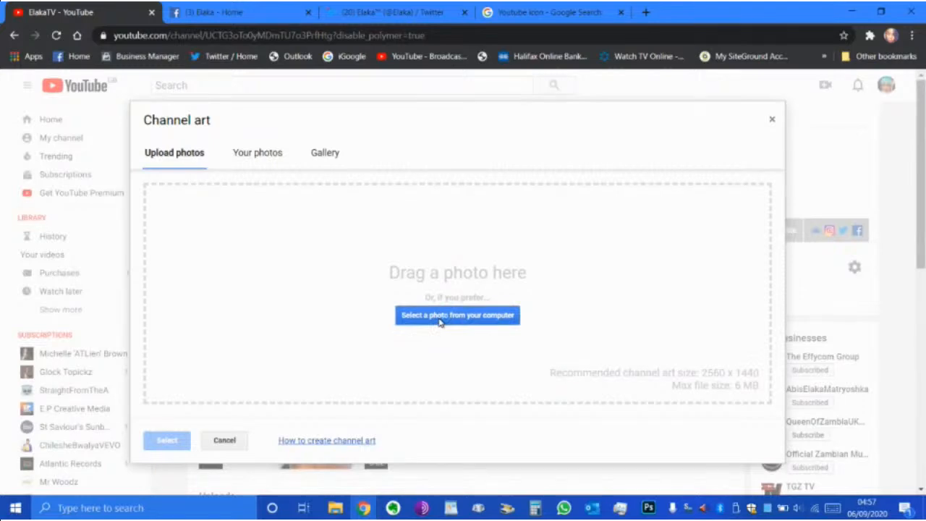
left_click(440, 320)
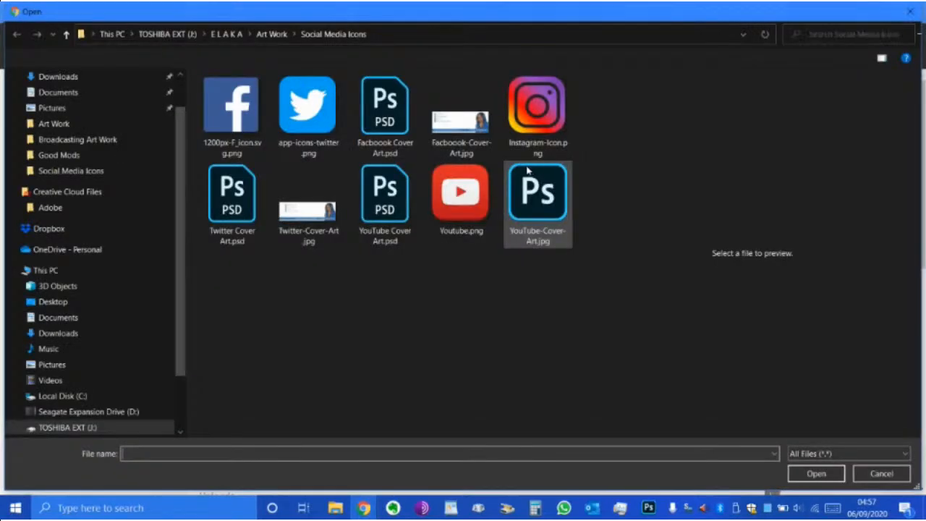
left_click(537, 206)
left_click(814, 474)
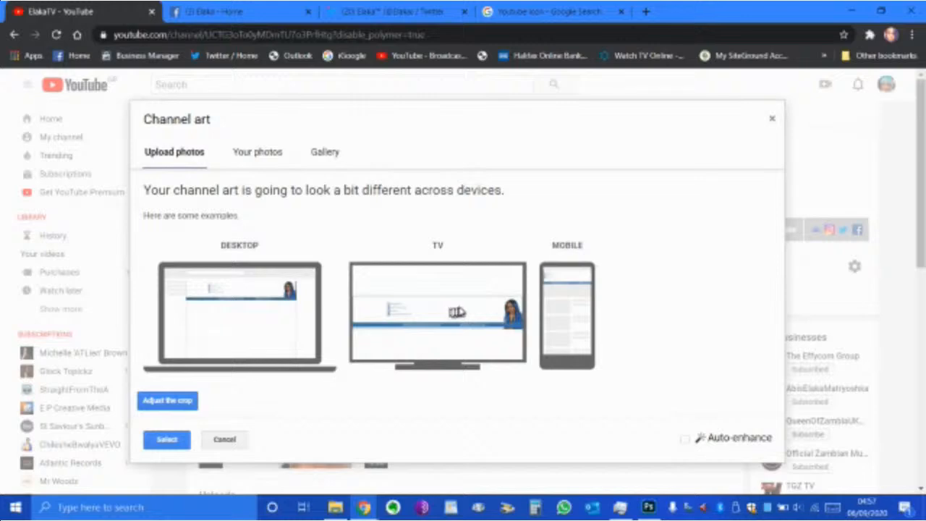
left_click(177, 402)
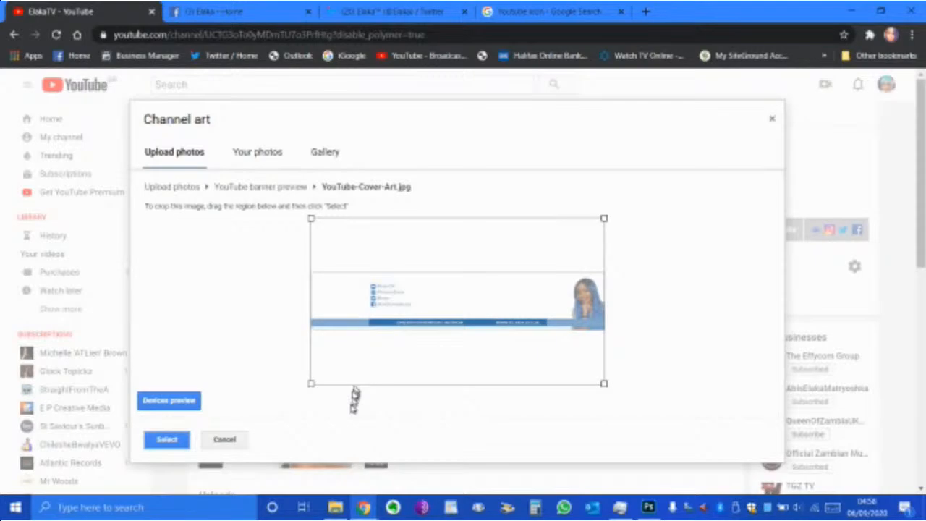
left_click(163, 439)
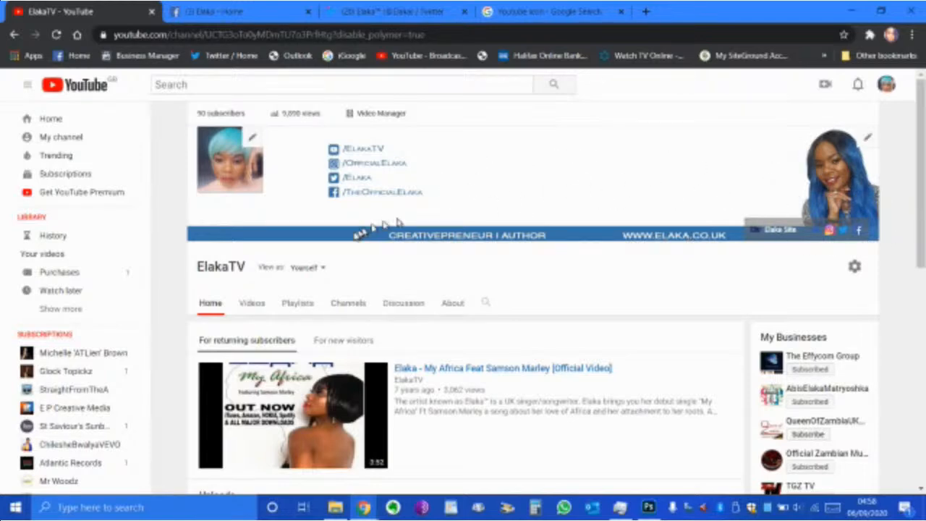
- View the channel as a returning subscriber and examine how the banner's text, icons and portrait are placed
left_click(324, 272)
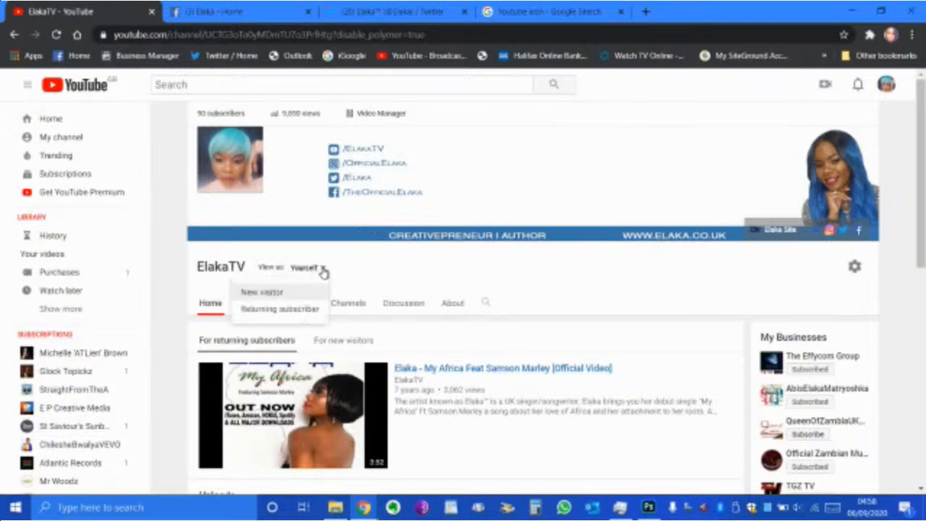
left_click(307, 309)
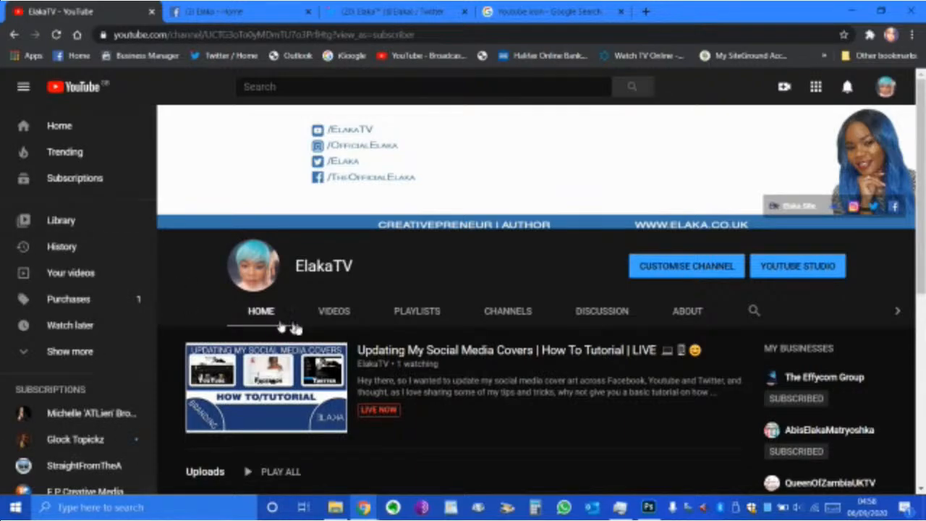
scroll(362, 333, "down", 2)
scroll(327, 333, "up", 2)
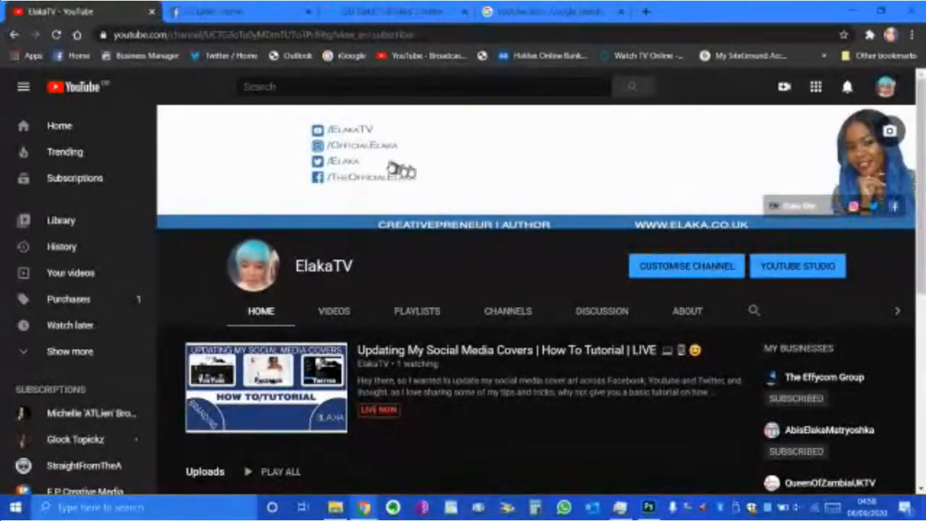
scroll(398, 203, "down", 2)
scroll(397, 219, "up", 2)
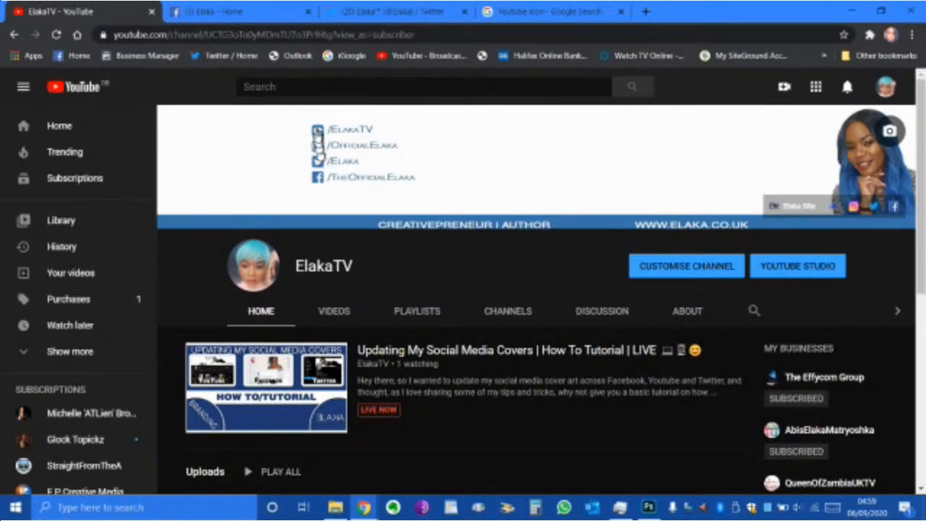
- Return to the Photoshop document, move the Lower Third Writing group up about 13 px on the blue band, and lock it
left_click(649, 506)
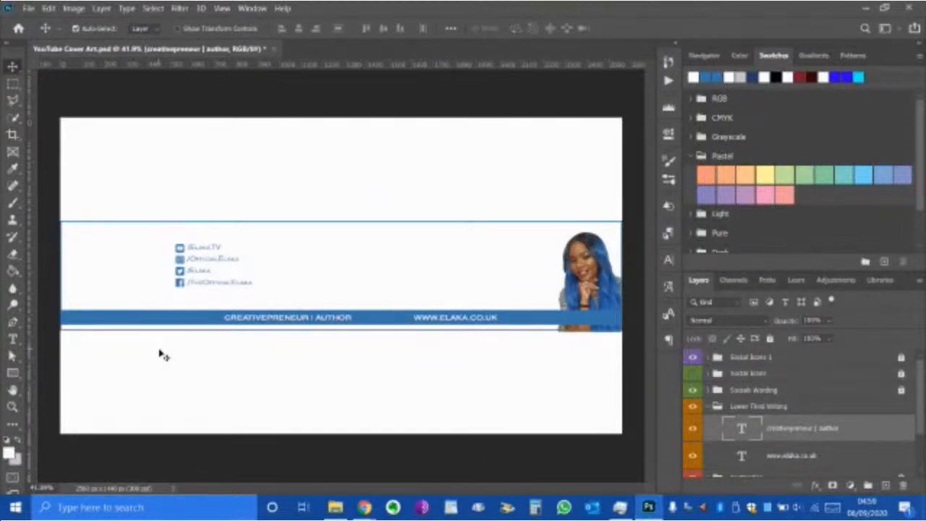
scroll(377, 367, "up", 1)
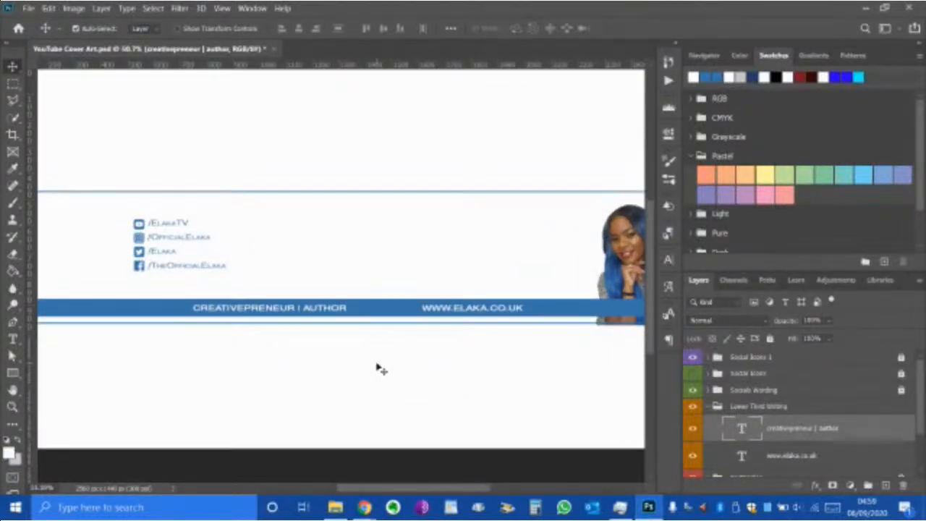
scroll(378, 367, "up", 1)
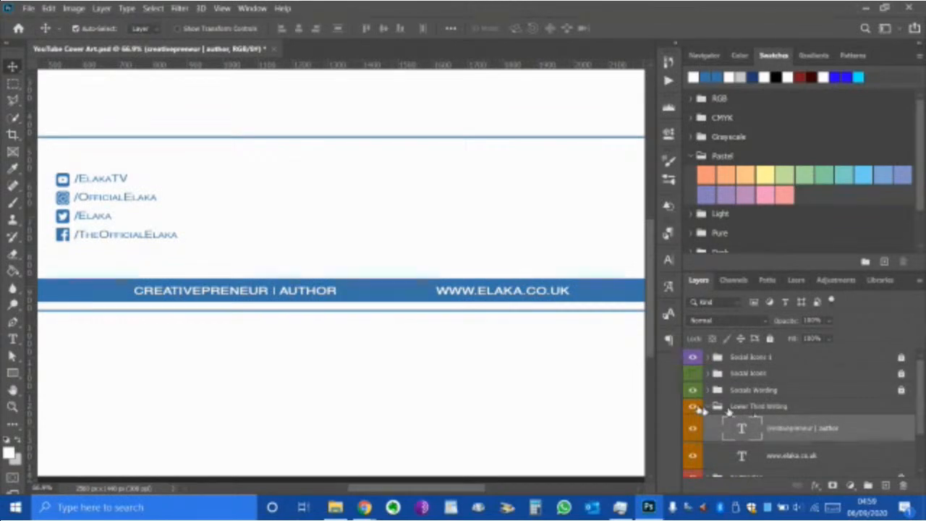
left_click(710, 408)
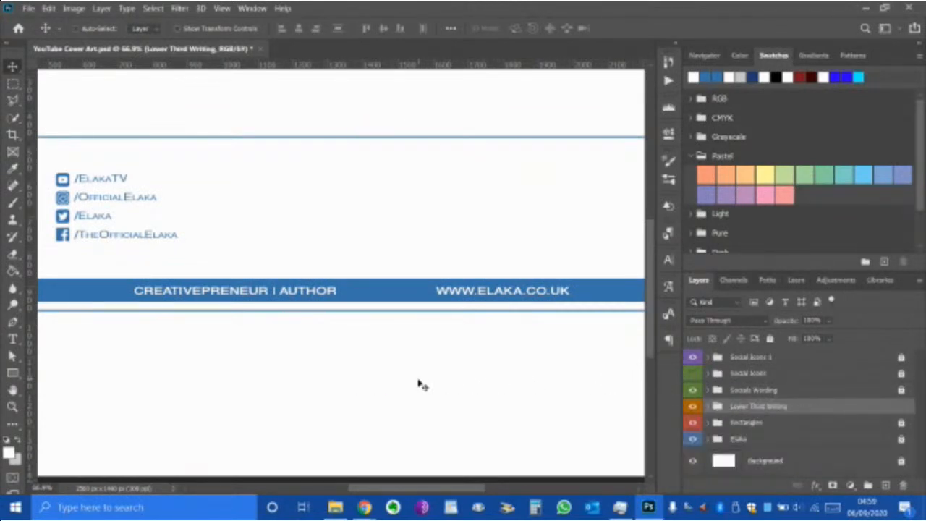
key("ctrl+t")
key("Up")
key("Up")
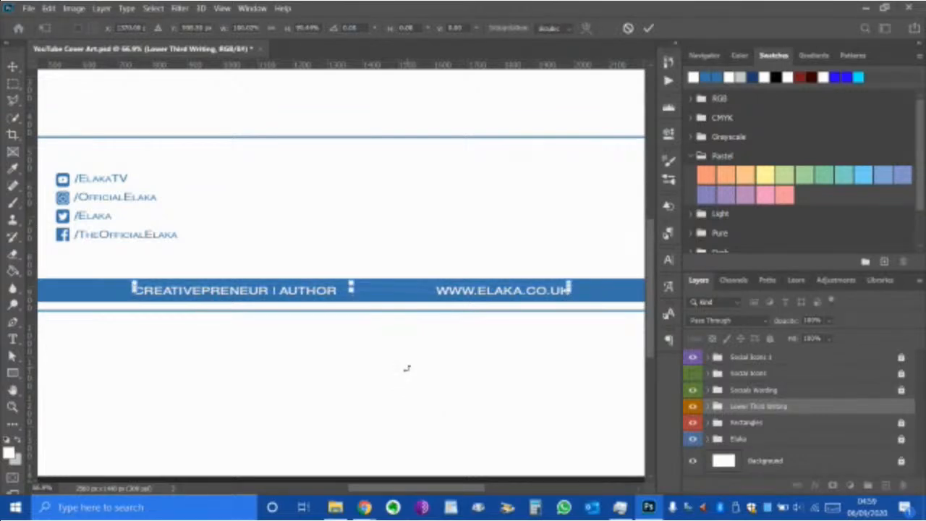
key("shift+Up")
key("Up")
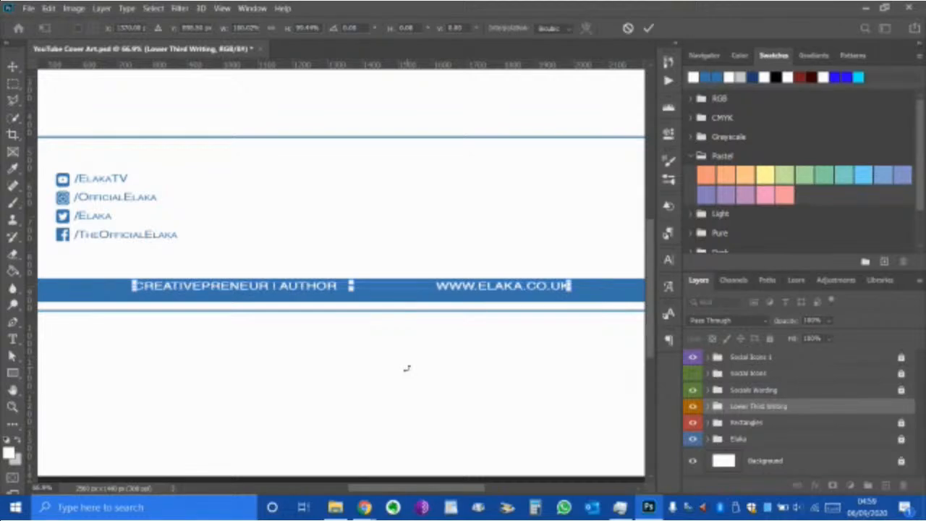
left_click(649, 27)
left_click(771, 339)
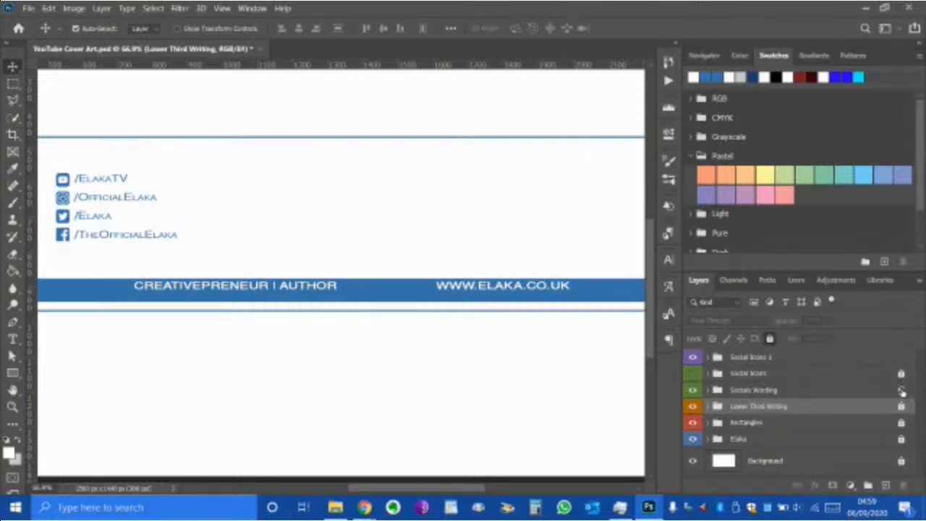
- Free-transform the Social Icons 1 and Socials Wording groups together, enlarging them to about 151% width and 147% height above the blue band
left_click(797, 356, "ctrl")
left_click_drag(458, 489, 395, 490)
scroll(443, 355, "up", 3)
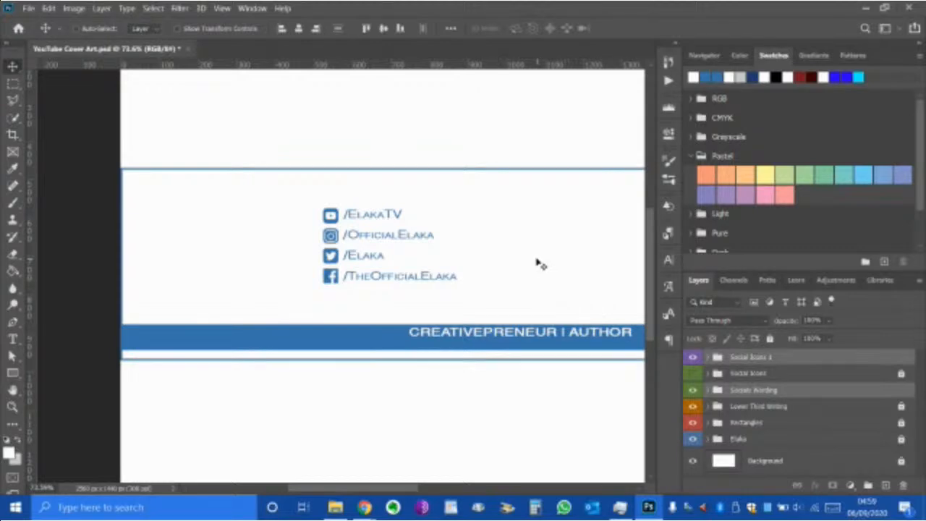
key("ctrl+t")
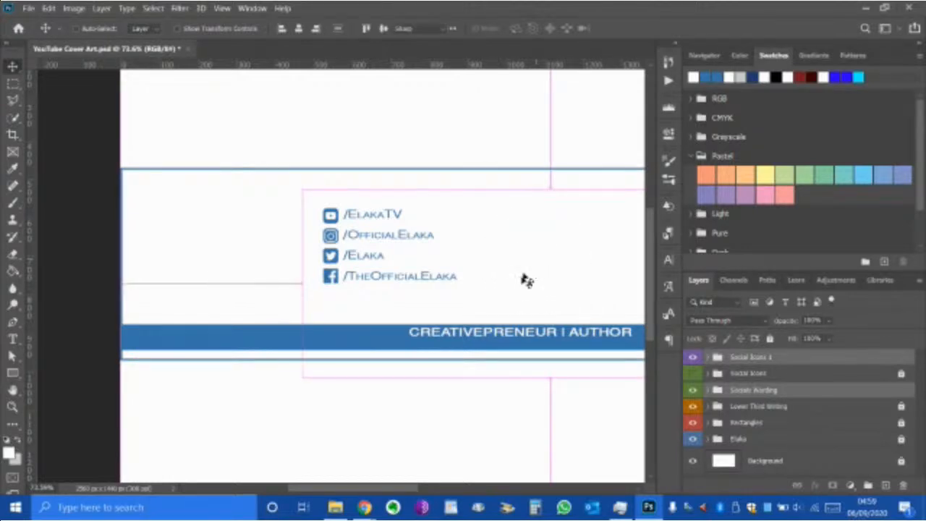
key("t")
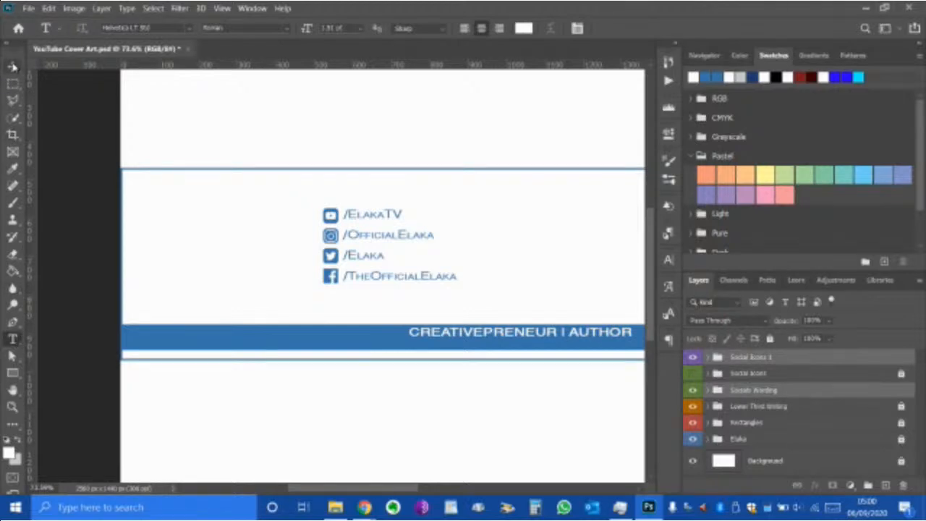
left_click(12, 66)
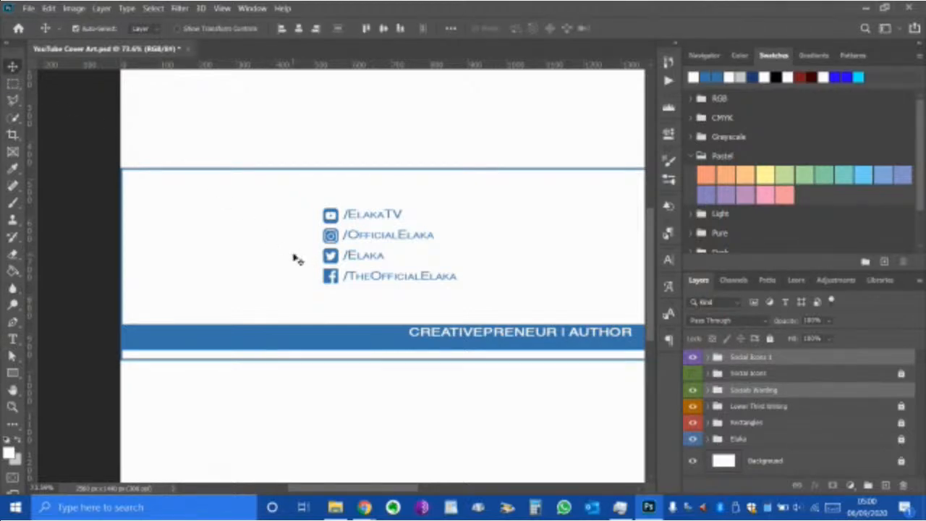
key("ctrl+t")
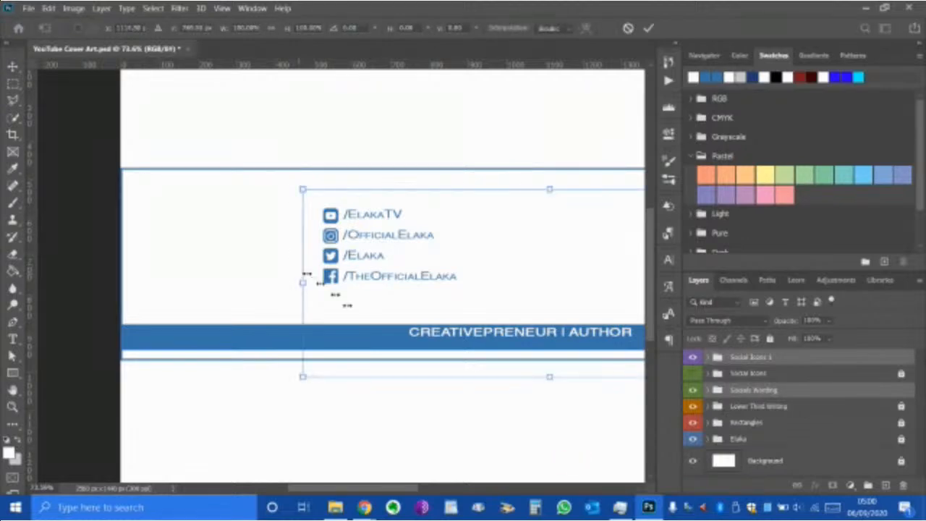
left_click_drag(411, 489, 451, 477)
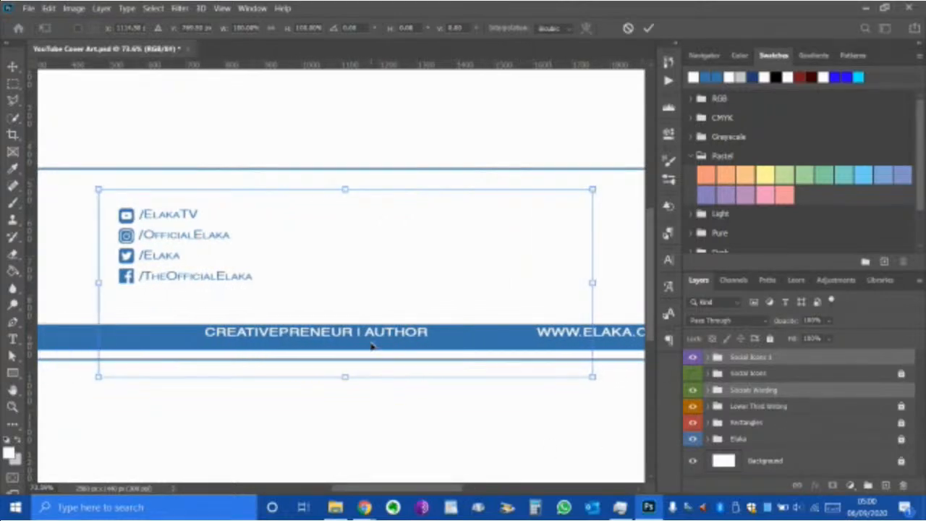
scroll(300, 351, "down", 1)
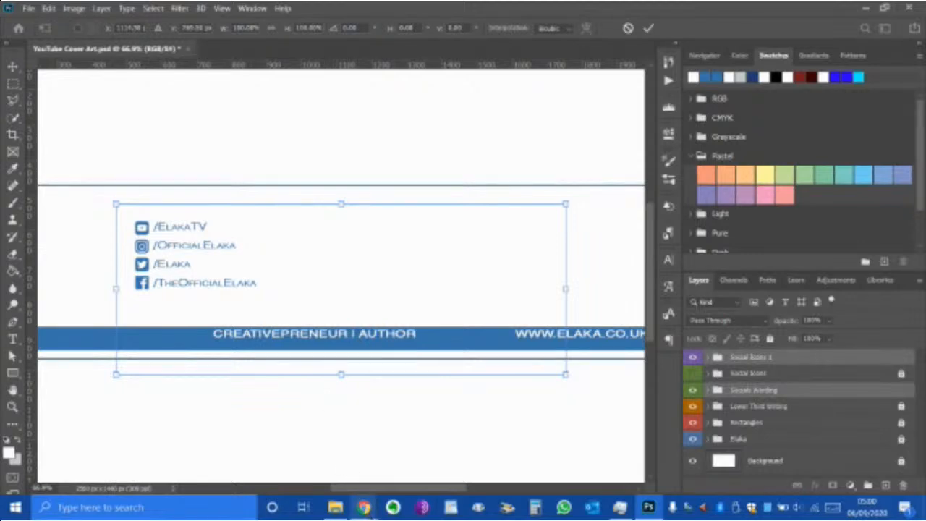
mouse_move(364, 509)
mouse_move(262, 467)
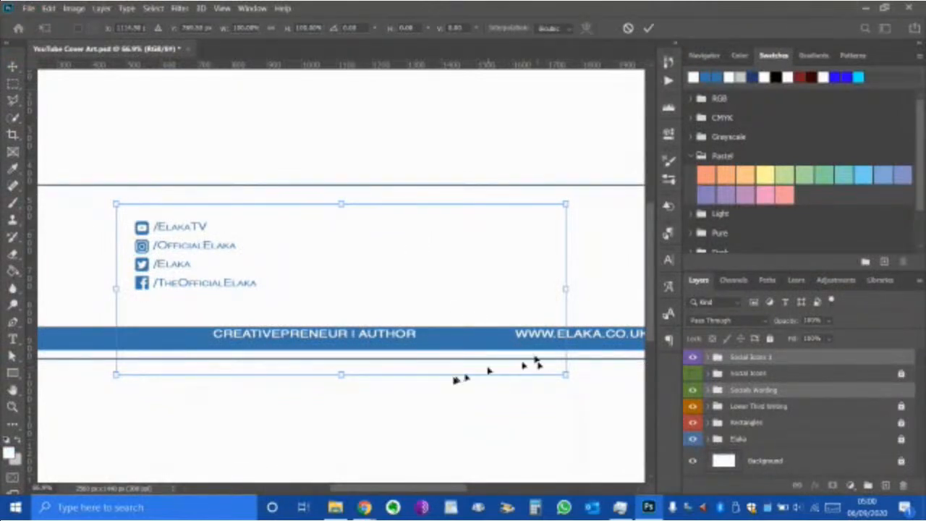
scroll(347, 361, "down", 1)
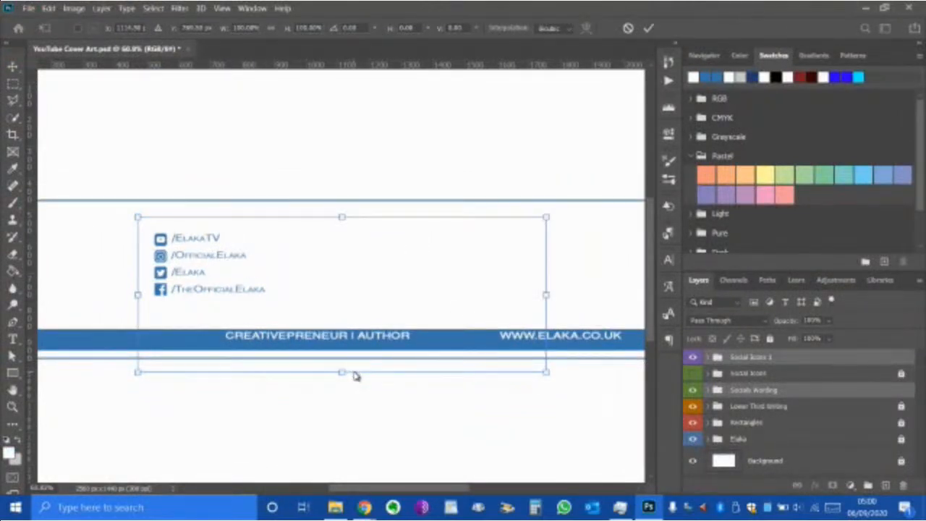
scroll(359, 379, "down", 2)
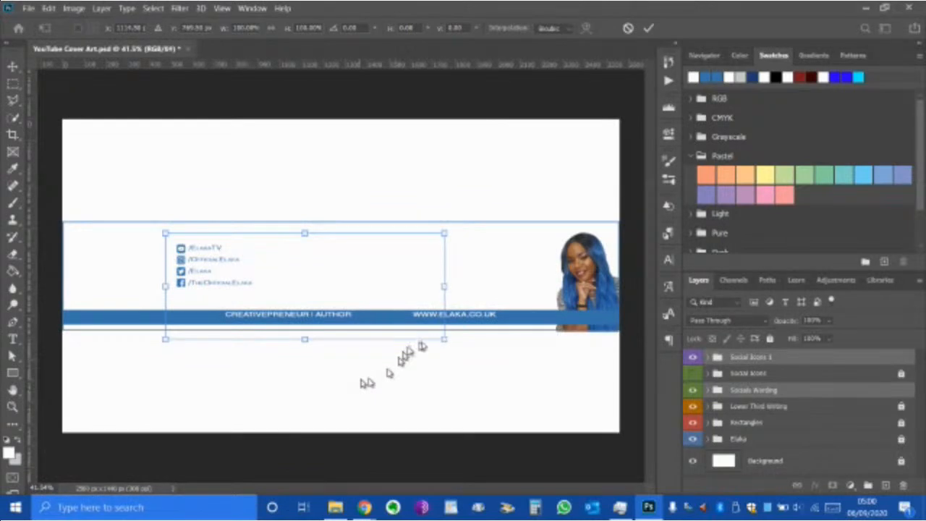
left_click_drag(444, 340, 488, 366)
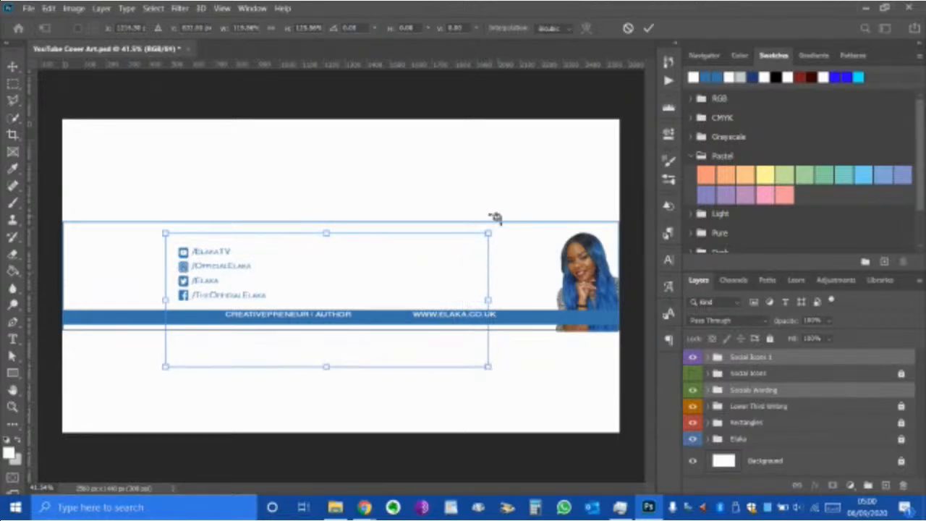
left_click_drag(490, 233, 553, 223)
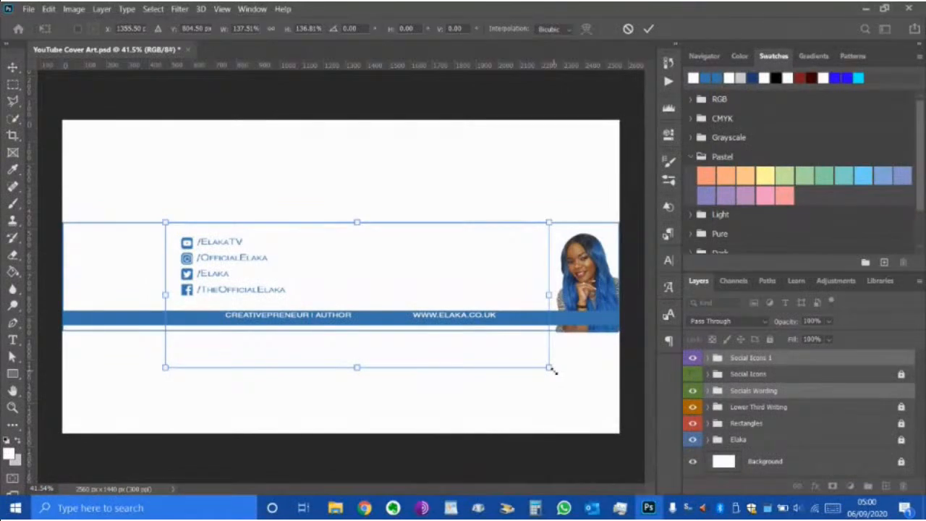
left_click_drag(550, 368, 595, 379)
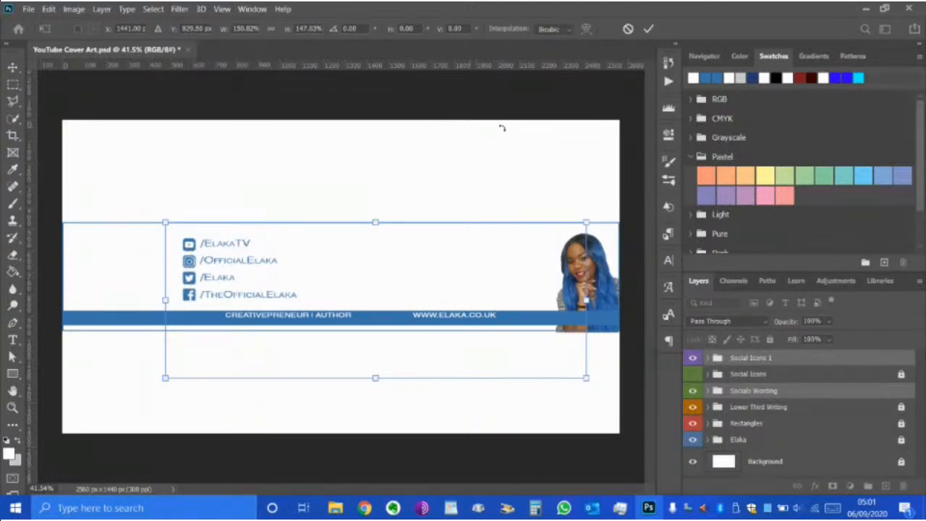
left_click(648, 28)
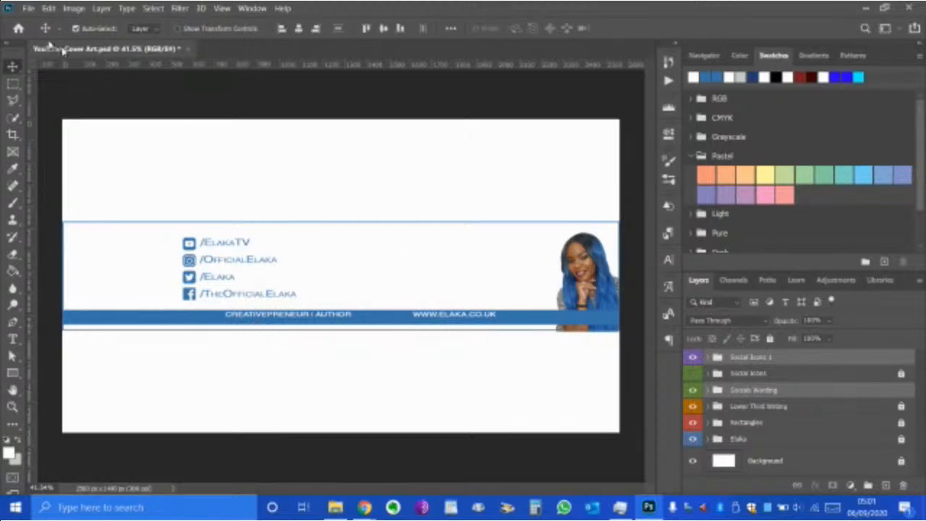
- Export the enlarged-icons cover art for web as a Maximum quality 100 JPEG, replacing YouTube-Cover-Art.jpg in the Social Media Icons folder
left_click(31, 9)
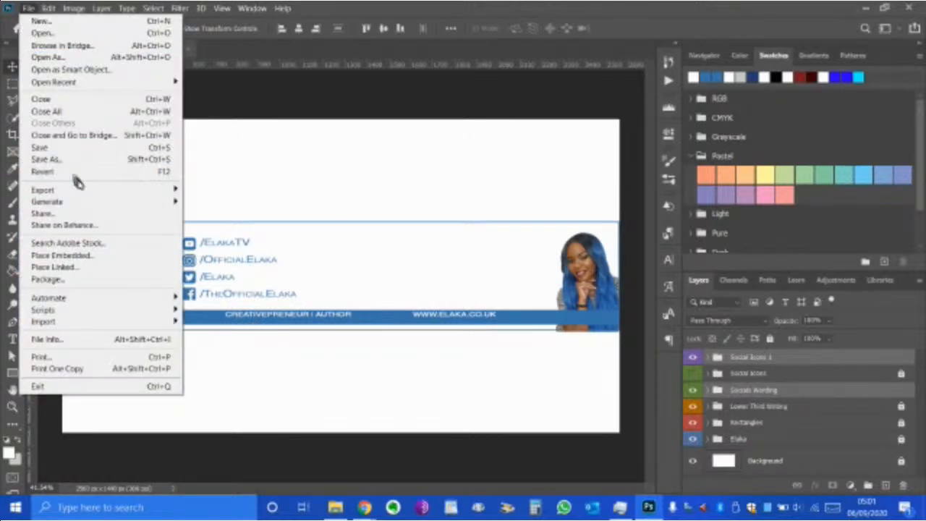
mouse_move(148, 191)
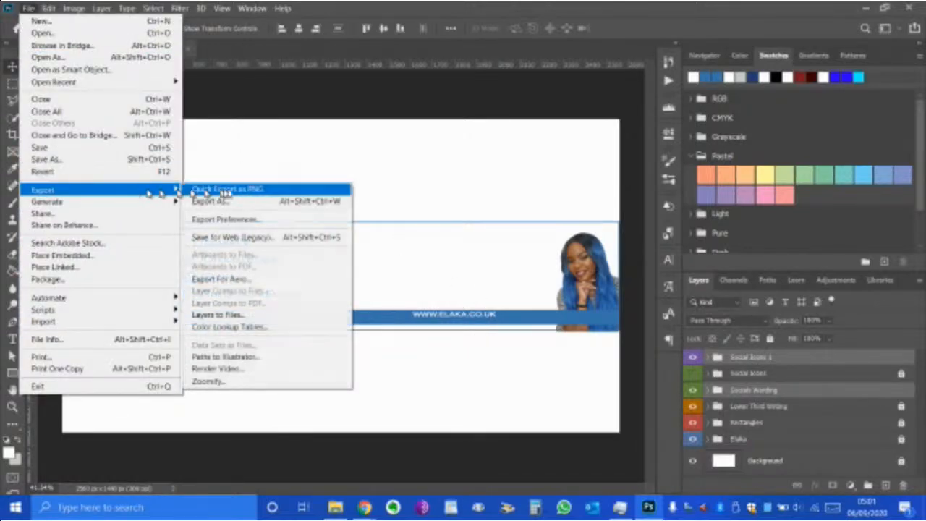
left_click(260, 238)
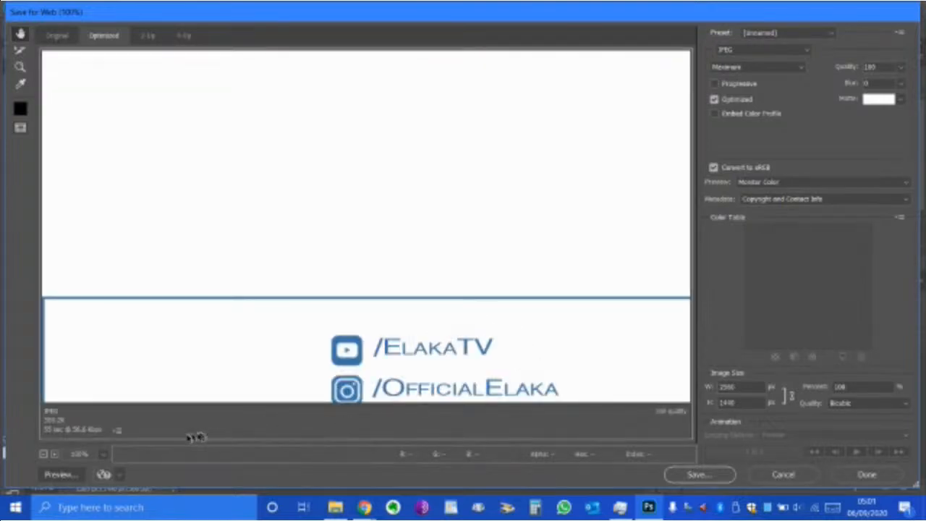
left_click(105, 455)
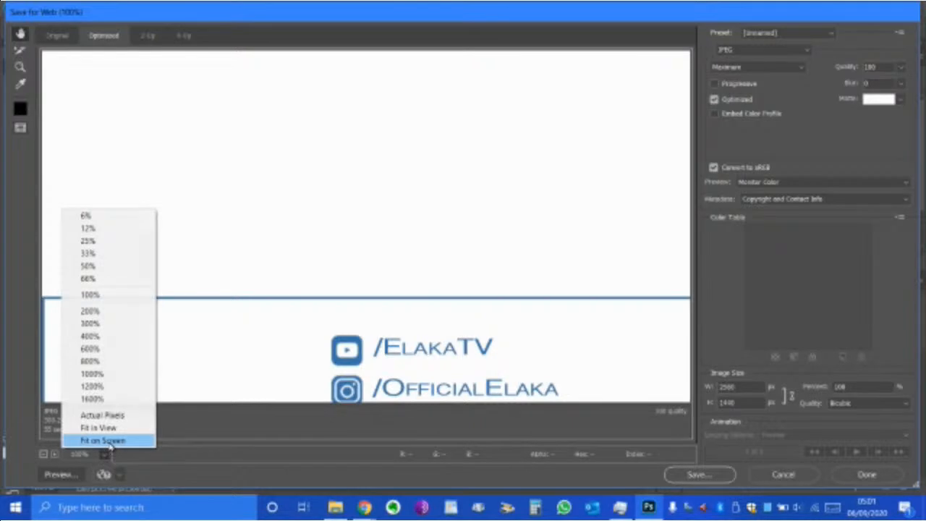
left_click(108, 442)
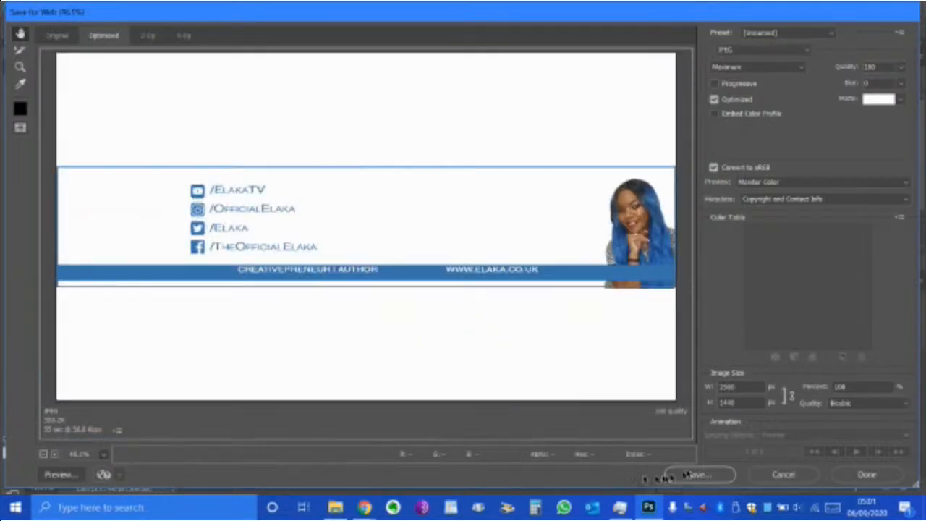
left_click(690, 473)
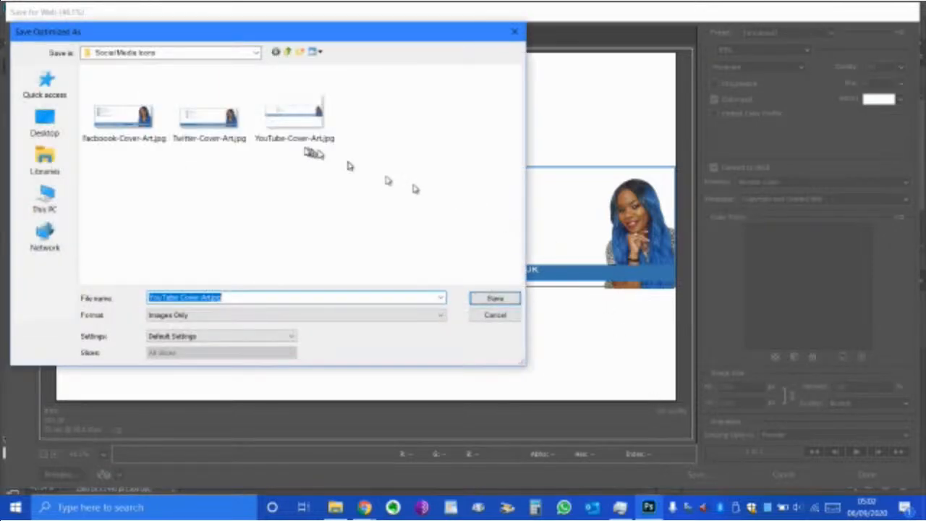
left_click(279, 128)
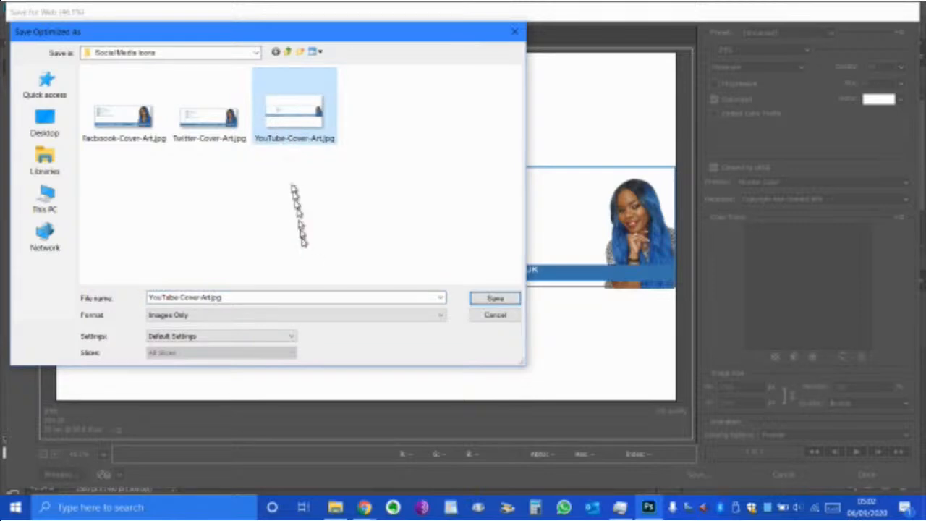
left_click(507, 300)
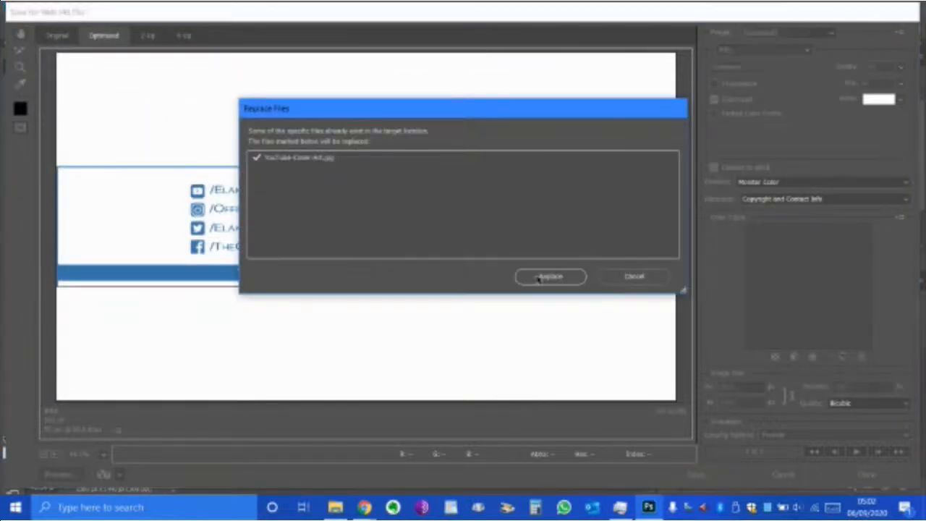
left_click(533, 280)
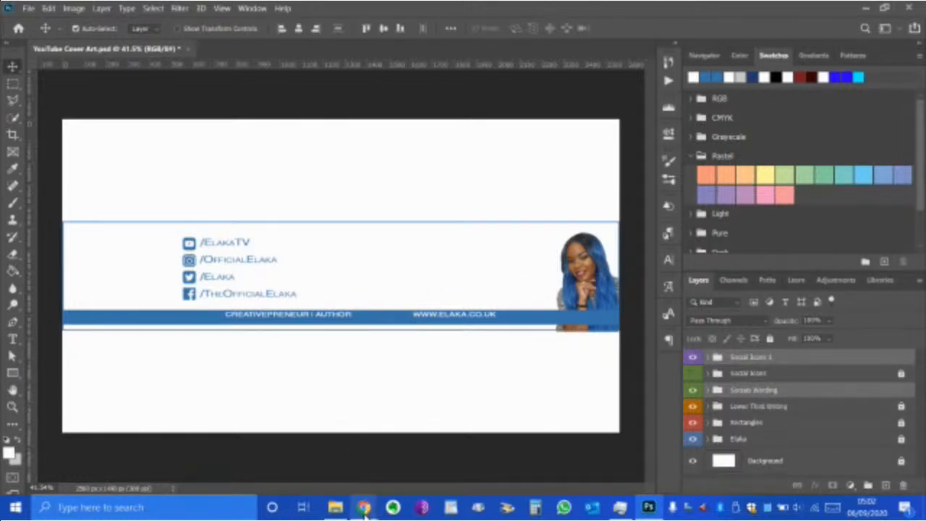
- Switch to the ElakaTV channel in Chrome, upload the new YouTube-Cover-Art.jpg as channel art, and apply it
mouse_move(336, 501)
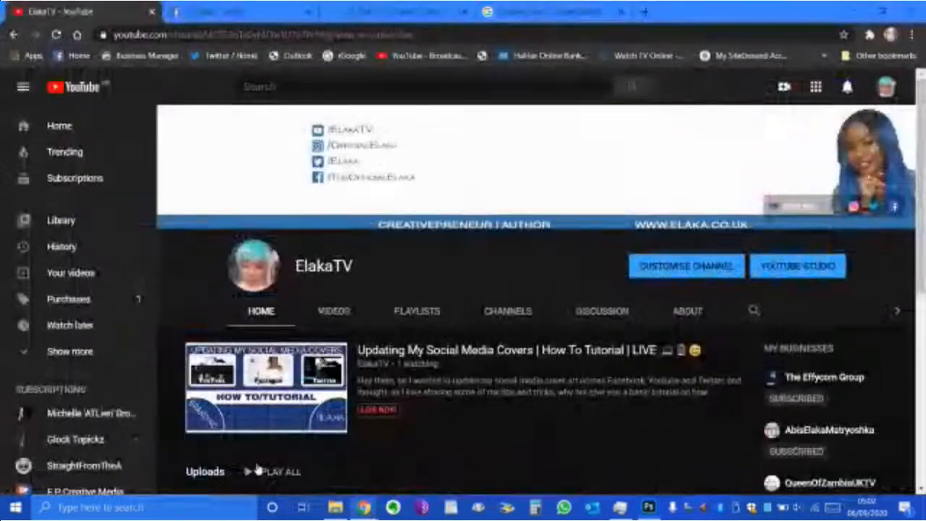
left_click(225, 445)
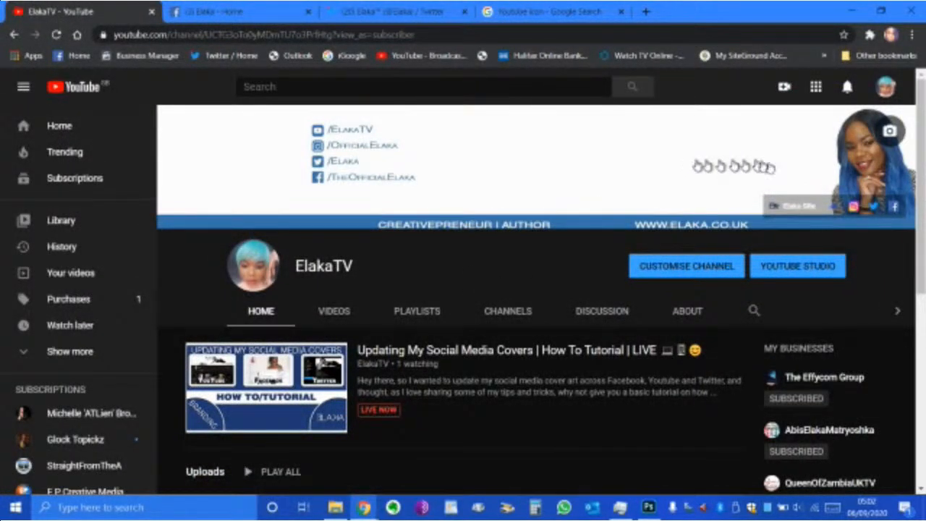
left_click(892, 133)
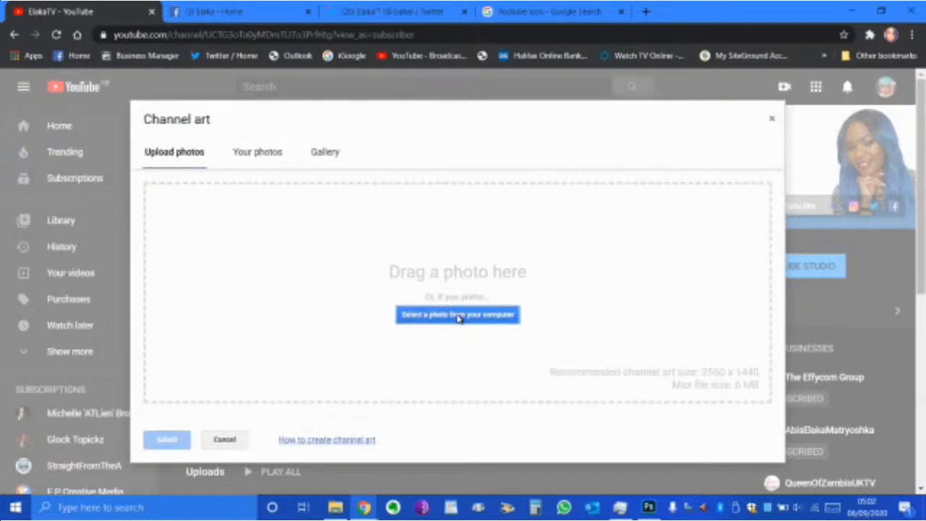
left_click(458, 315)
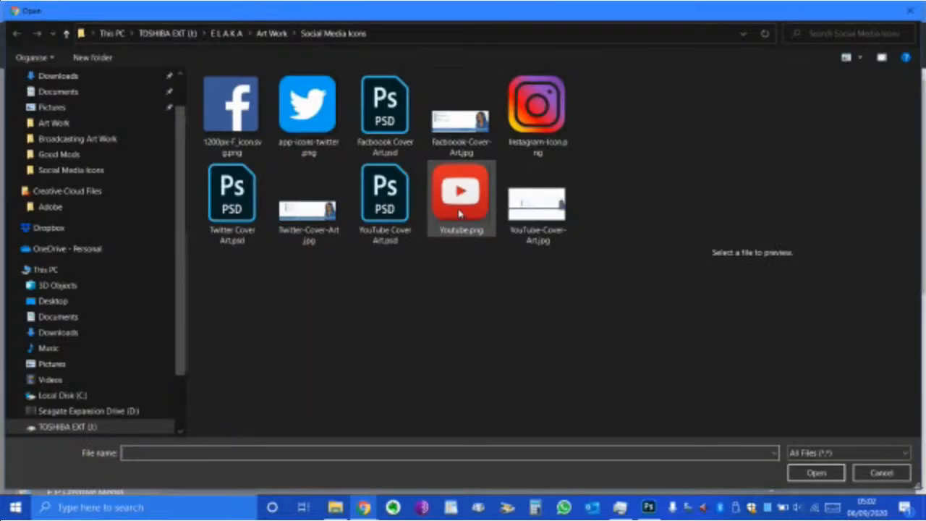
left_click(563, 215)
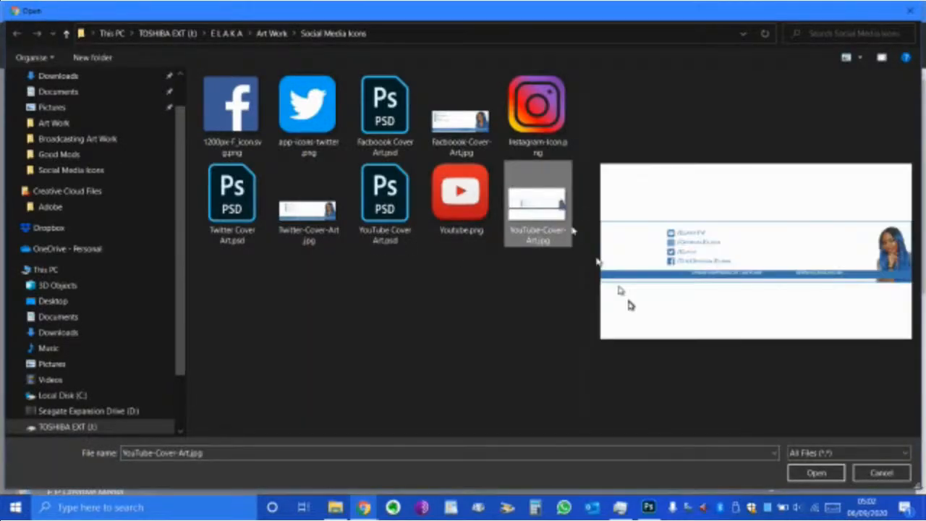
left_click(815, 473)
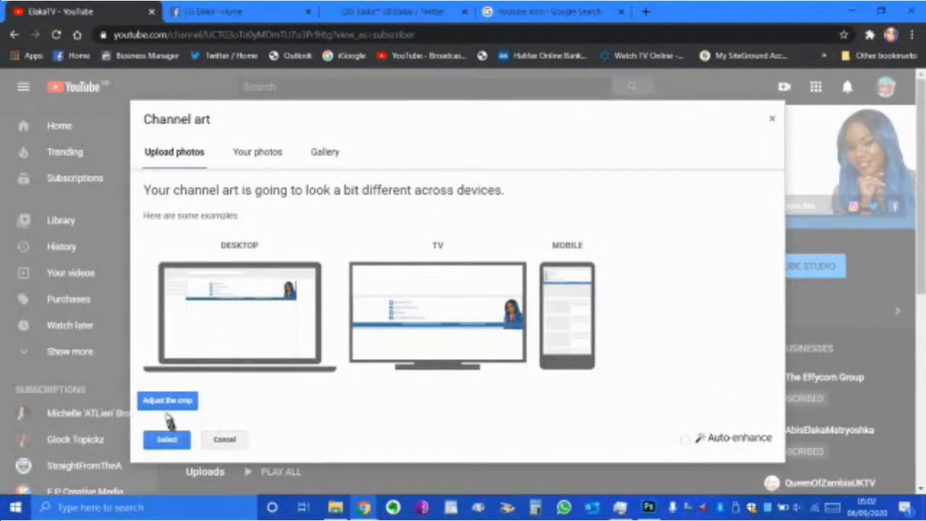
left_click(167, 441)
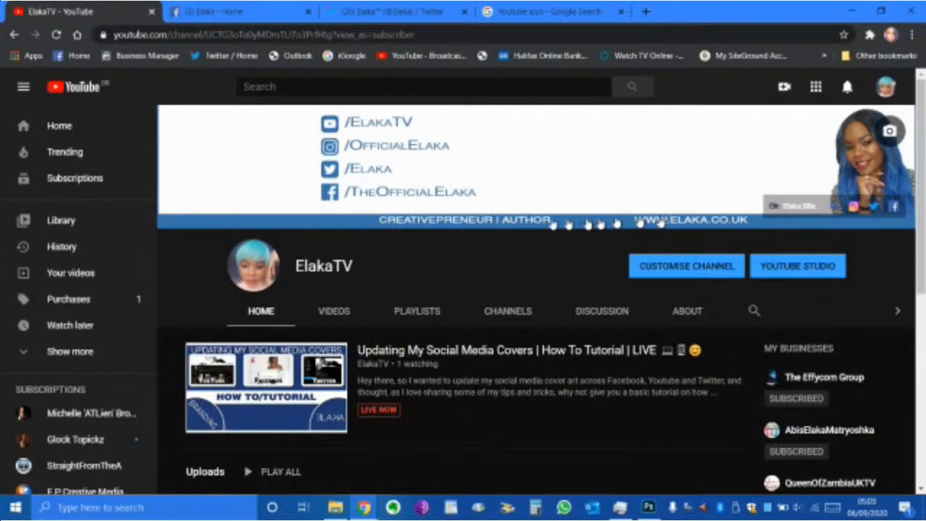
- Return to Photoshop, lock the Social Icons 1 and Socials Wording groups, and nudge the unlocked Lower Third Writing group slightly down on the blue band
left_click(645, 507)
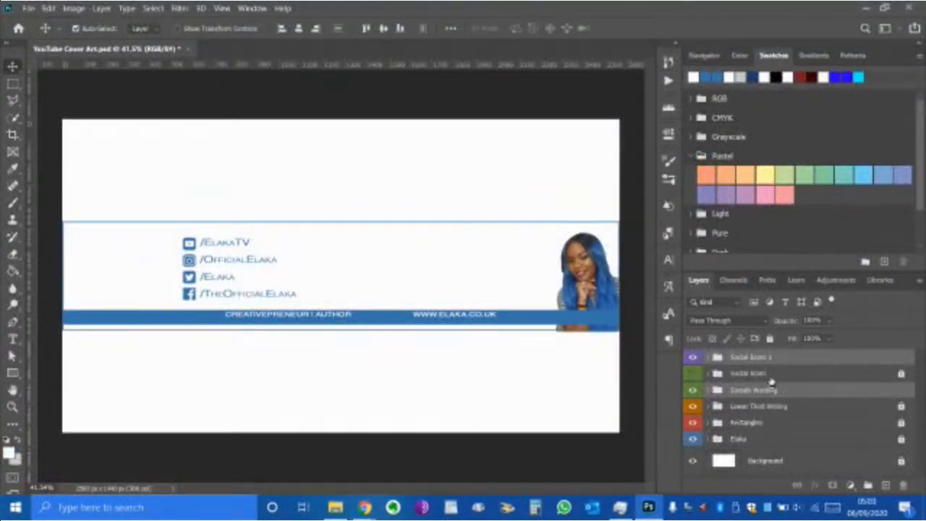
left_click(771, 339)
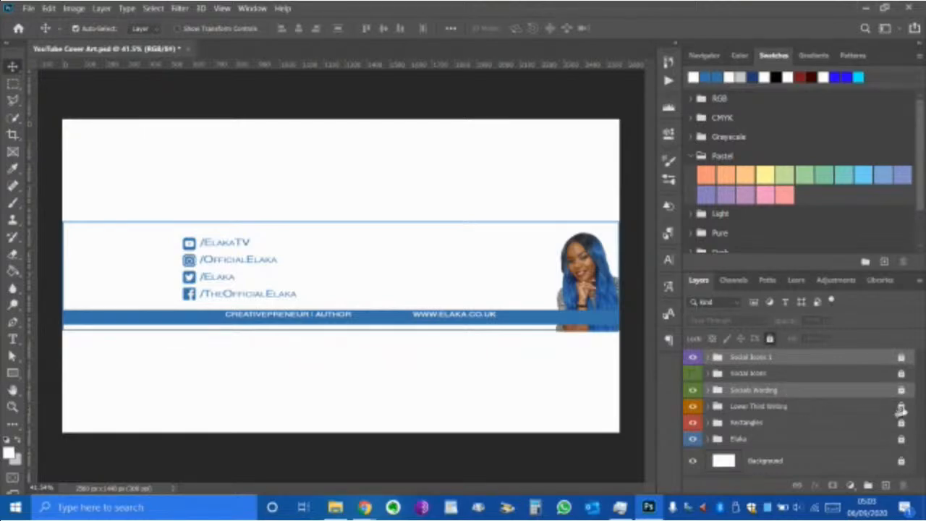
left_click(851, 410)
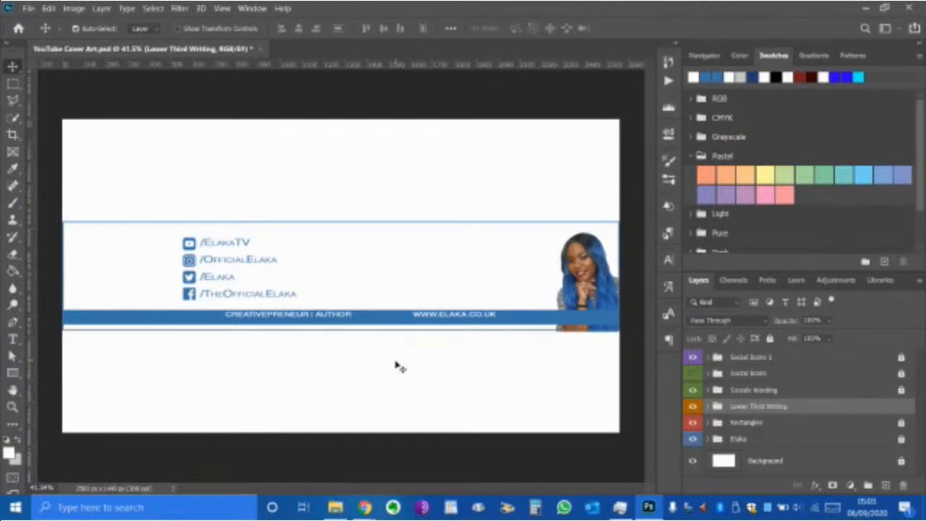
key("Down")
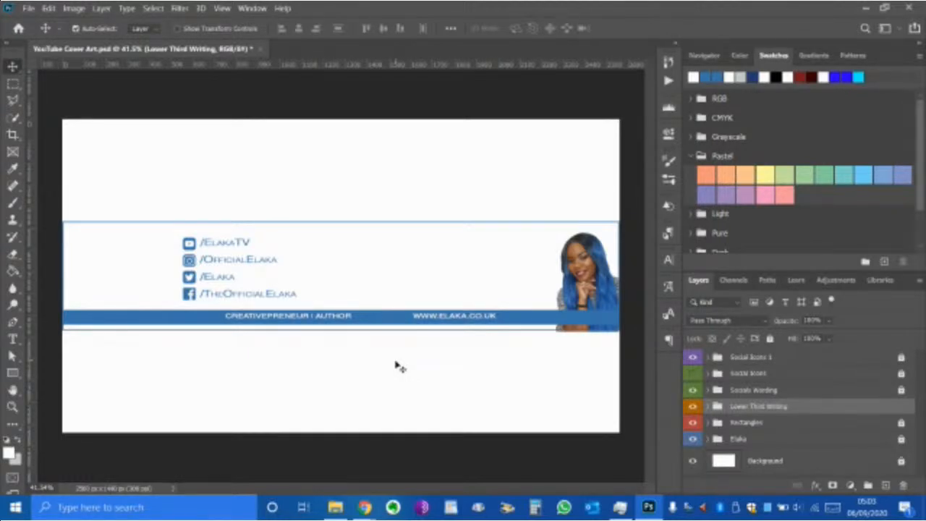
- Export the cover art for web as a Maximum quality 100 JPEG, overwriting YouTube-Cover-Art.jpg in the Social Media Icons folder
left_click(32, 10)
mouse_move(161, 194)
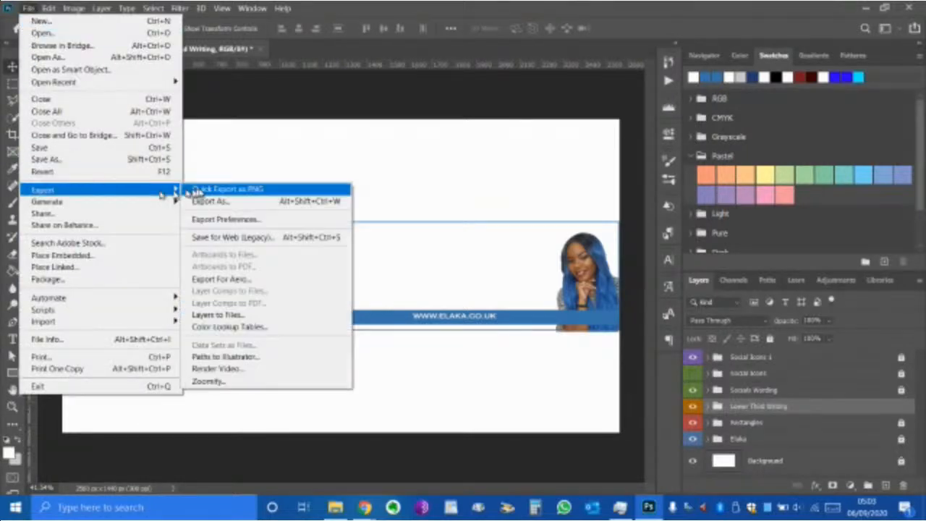
left_click(246, 237)
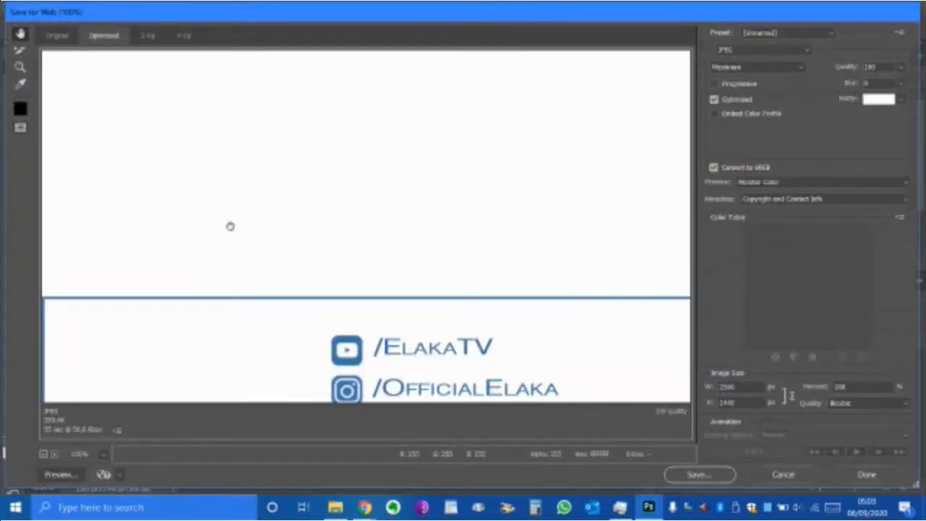
scroll(444, 368, "down", 5)
left_click(681, 475)
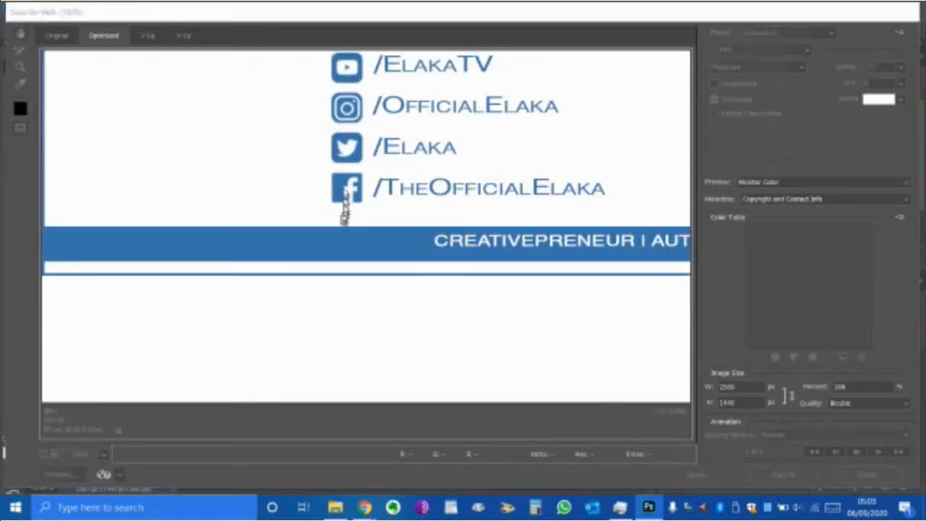
left_click(326, 140)
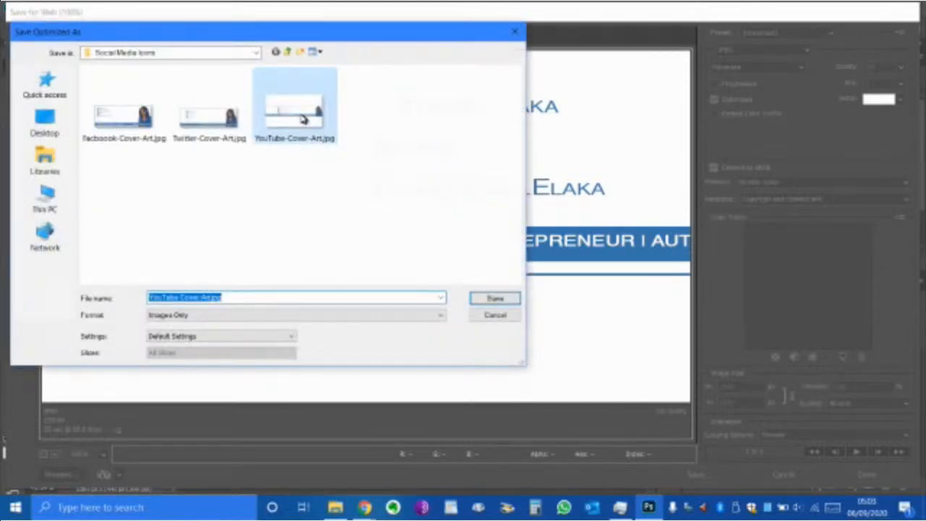
left_click(502, 294)
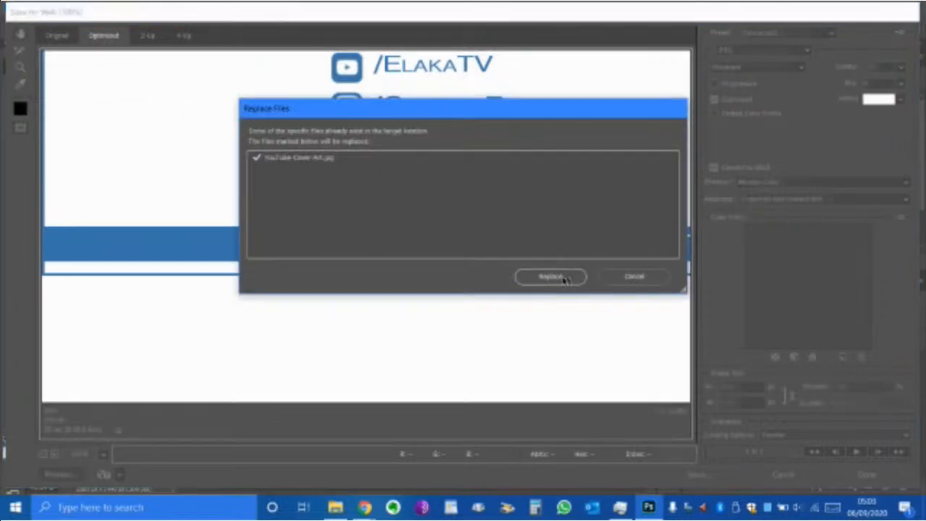
left_click(557, 277)
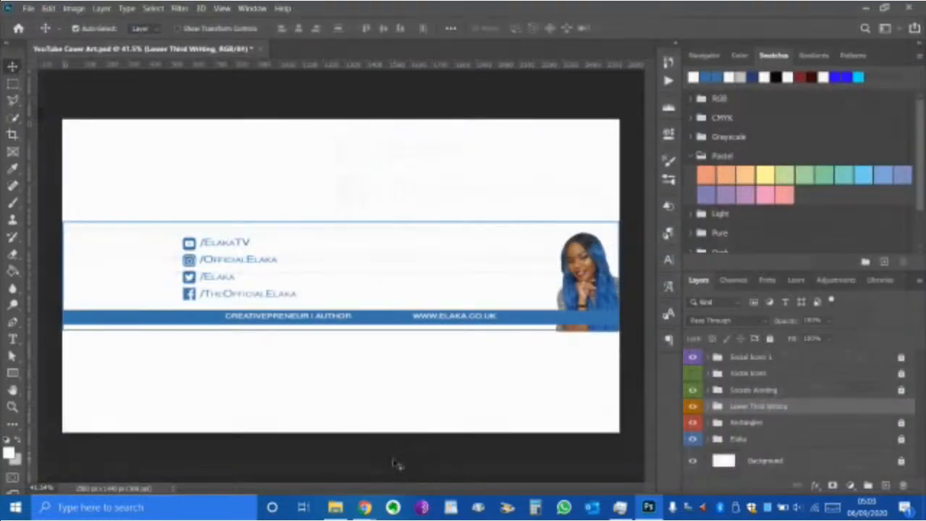
- Switch to the ElakaTV channel in Chrome, upload the re-exported YouTube-Cover-Art.jpg as channel art, and apply it
mouse_move(366, 511)
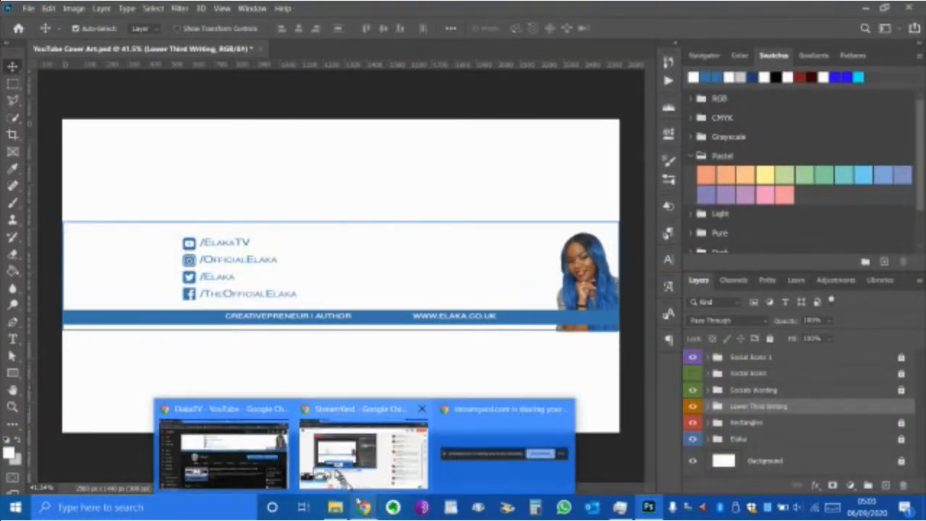
left_click(224, 445)
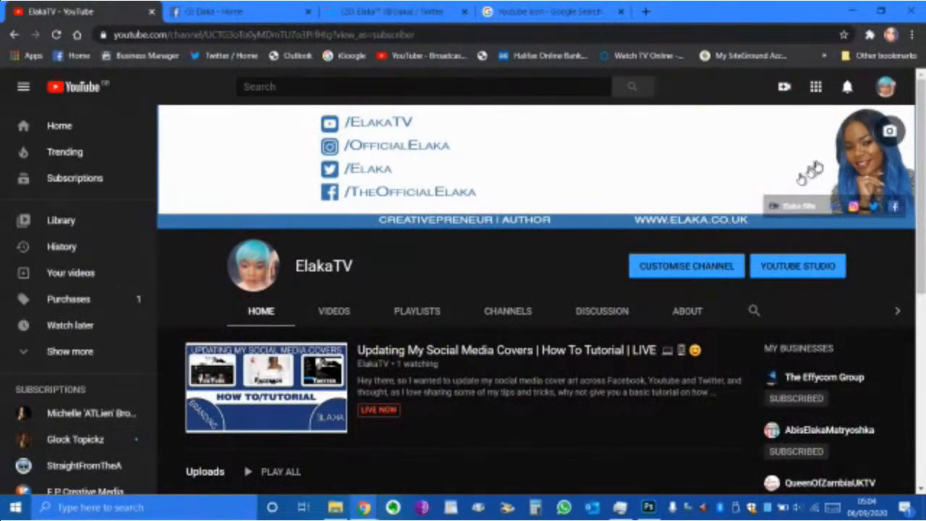
left_click(888, 139)
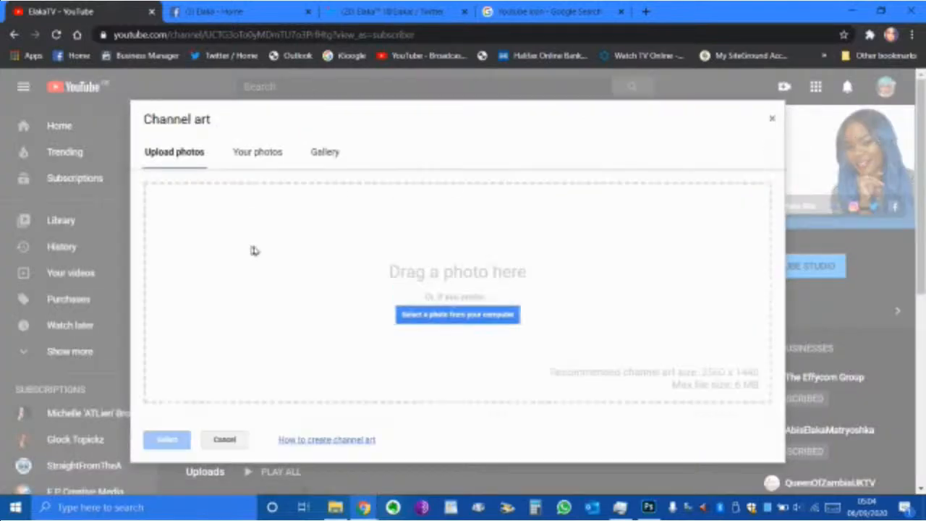
left_click(466, 325)
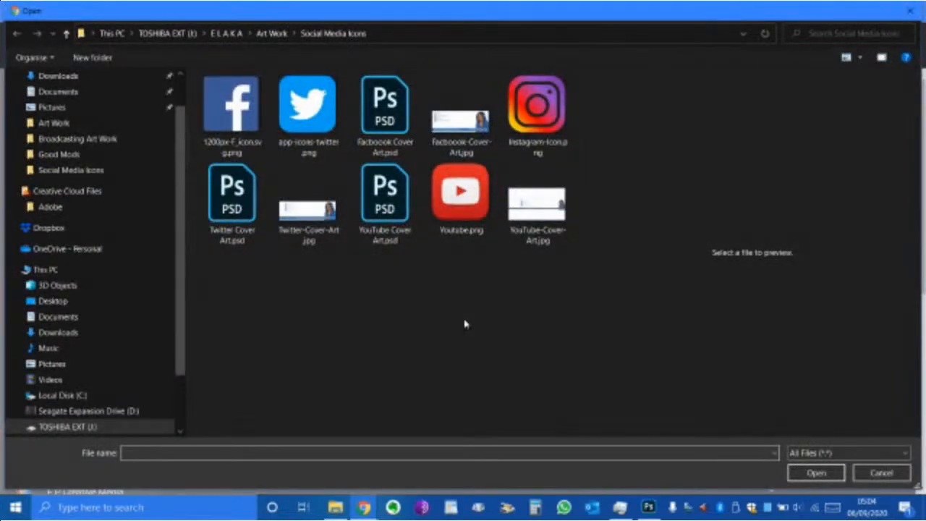
left_click(531, 230)
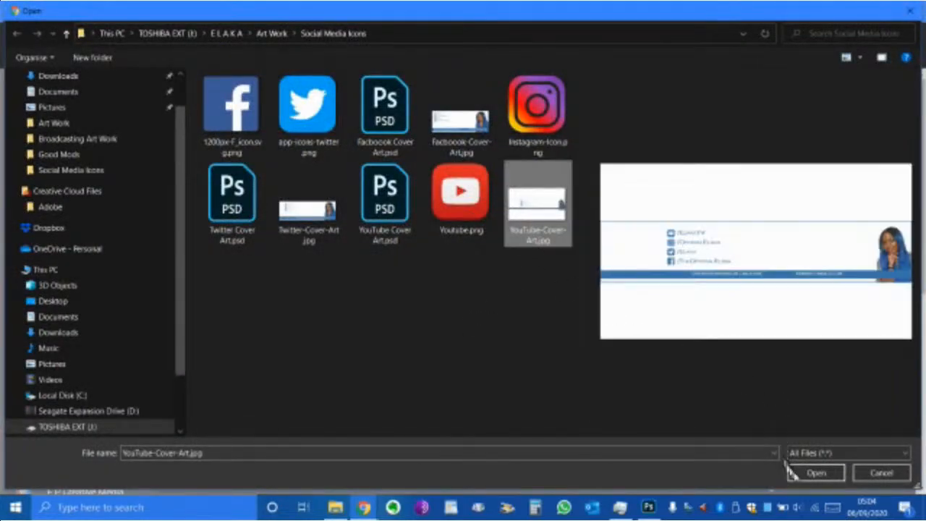
left_click(793, 472)
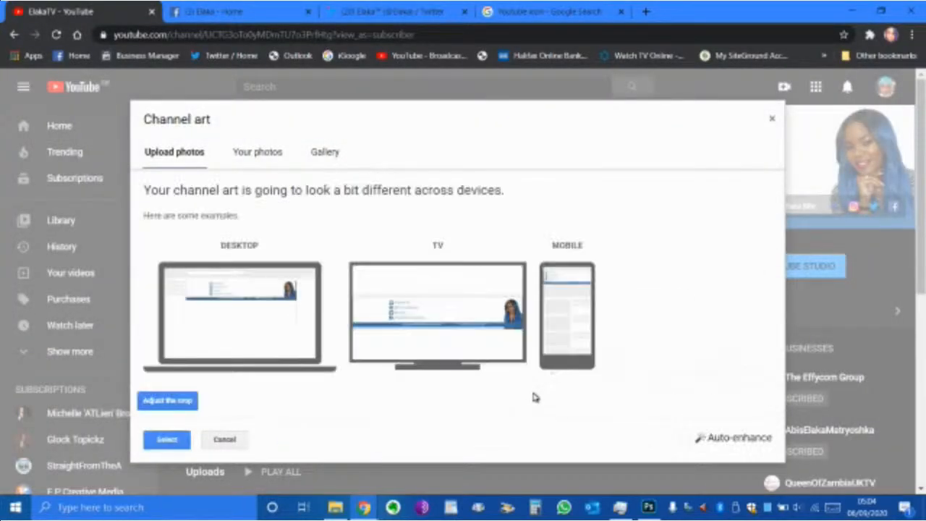
left_click(166, 440)
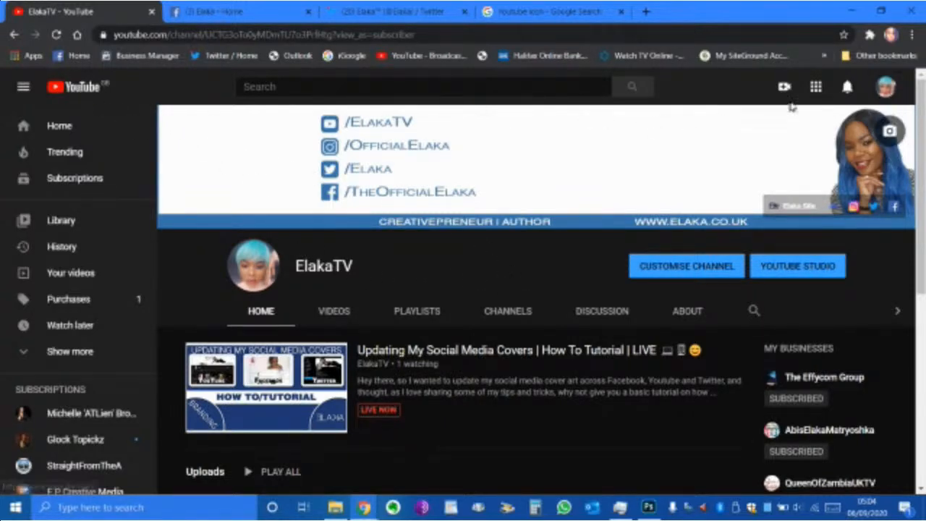
- Reopen the account's own channel page and check how the new banner displays there
left_click(884, 87)
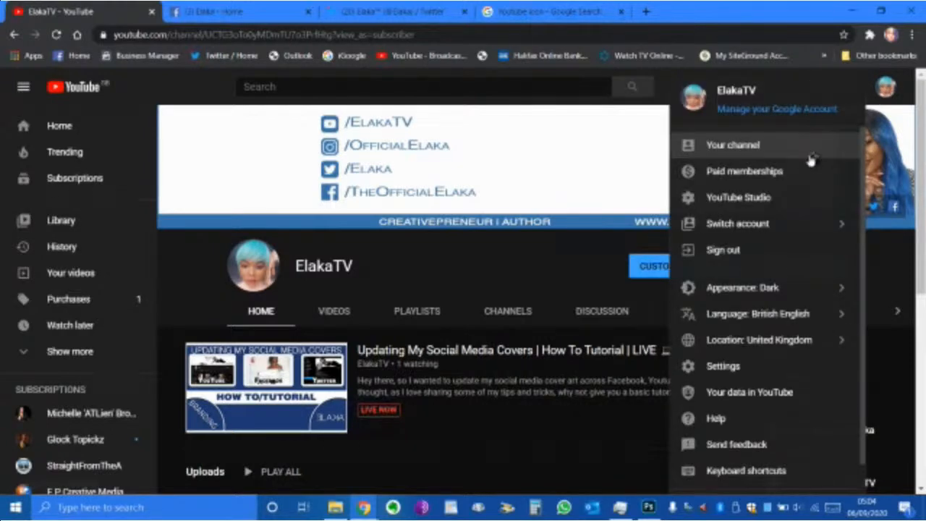
left_click(701, 149)
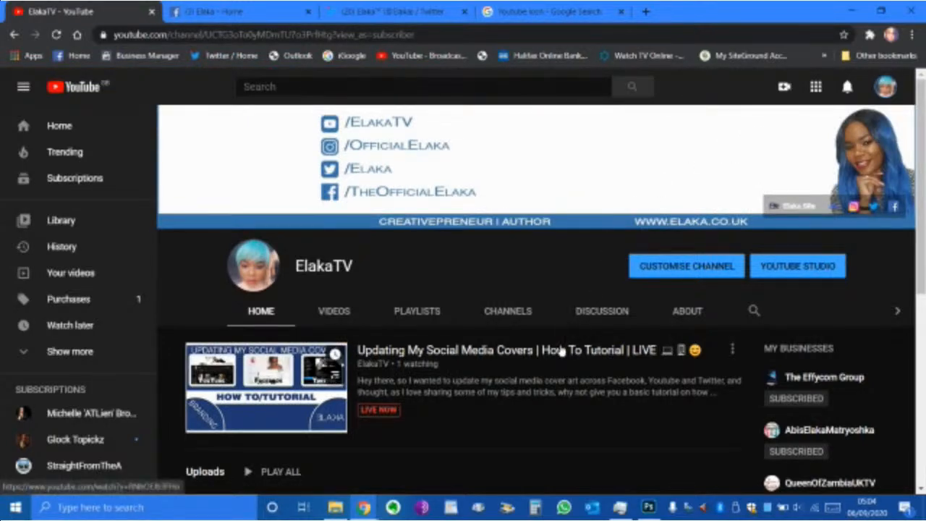
scroll(562, 350, "down", 2)
scroll(542, 325, "up", 2)
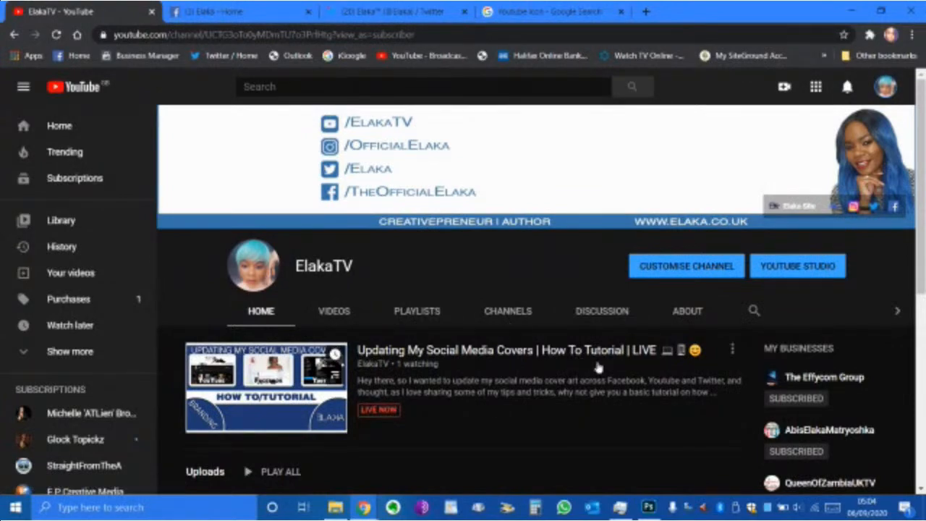
- Compare the cover art across the Facebook page, Twitter profile and YouTube channel for a consistent look
left_click(214, 15)
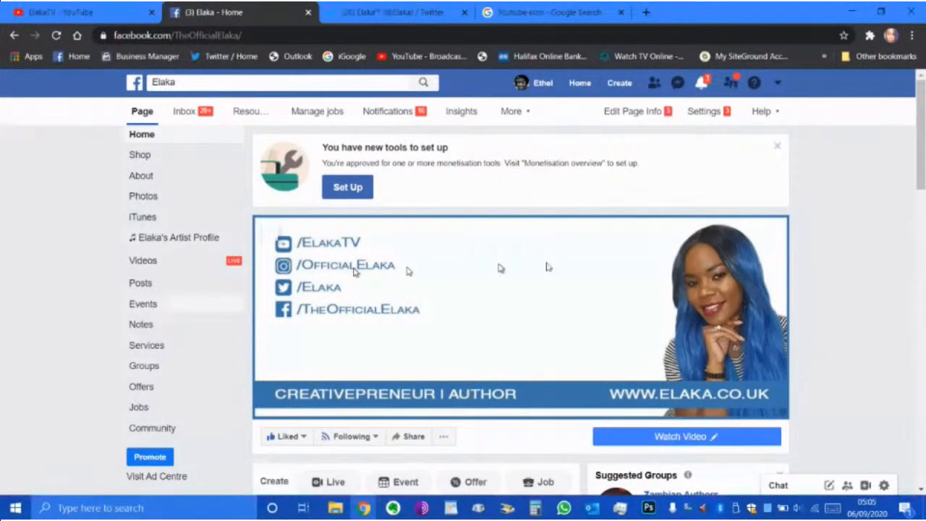
left_click(386, 18)
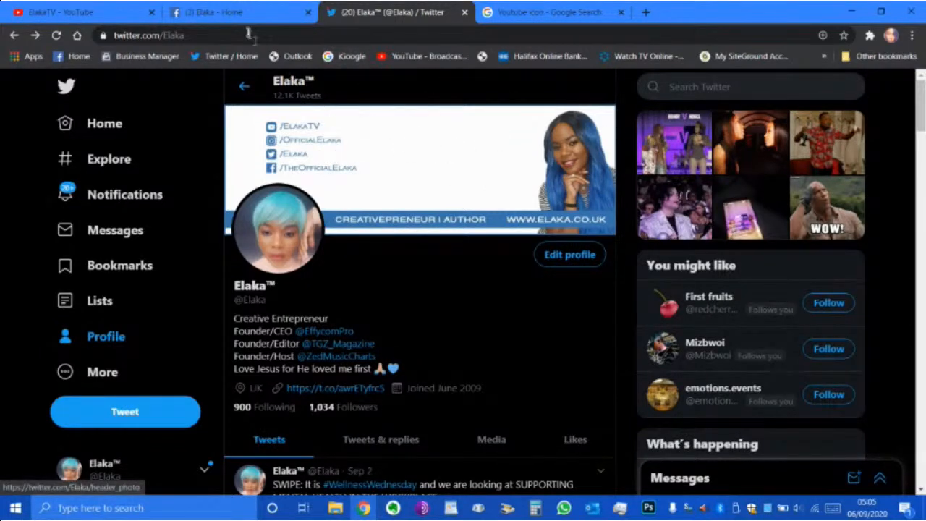
left_click(232, 13)
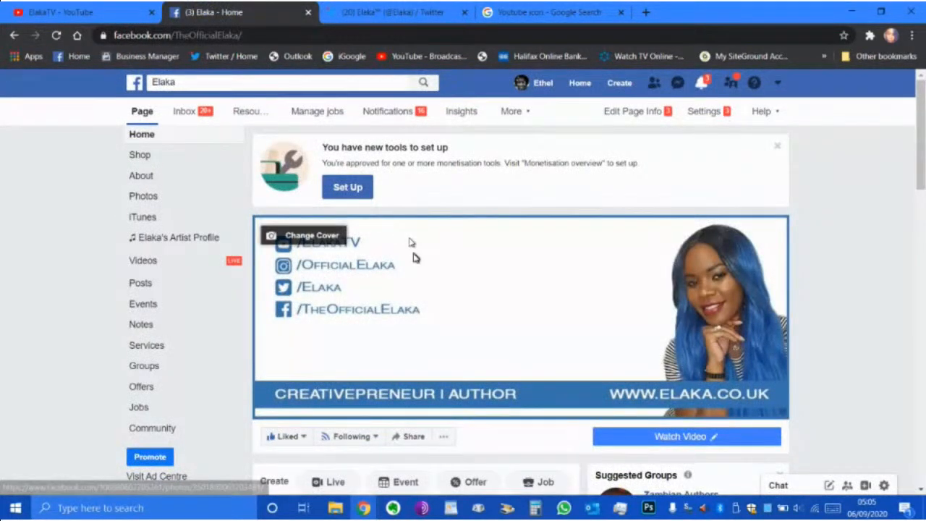
scroll(414, 256, "down", 3)
scroll(415, 259, "up", 3)
scroll(414, 259, "up", 1)
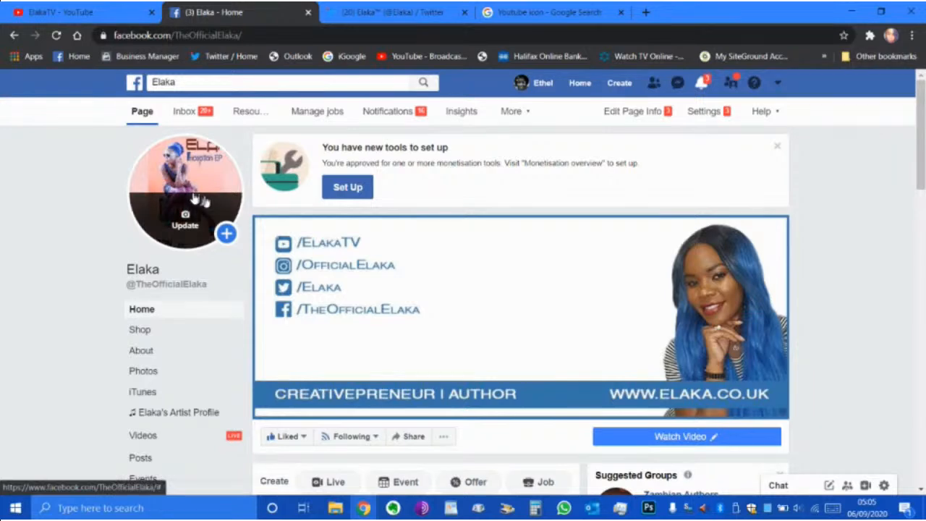
left_click(97, 12)
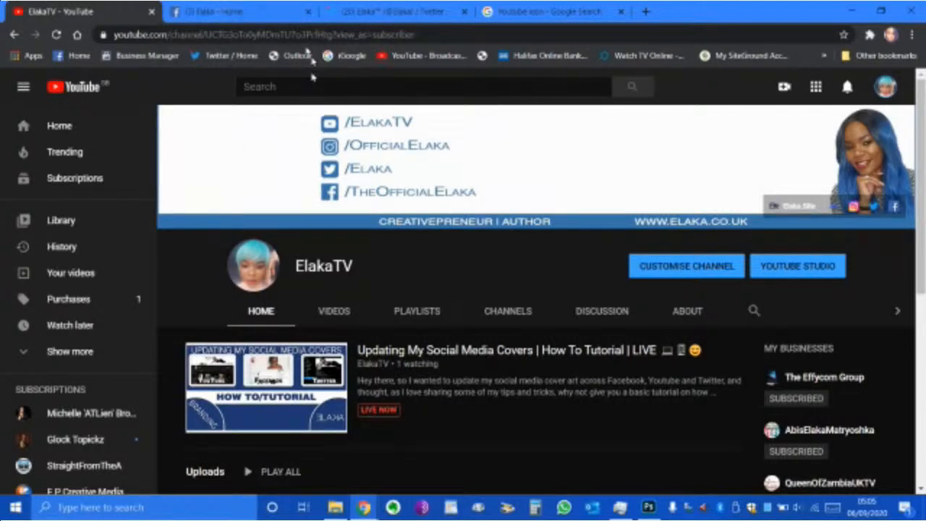
left_click(236, 11)
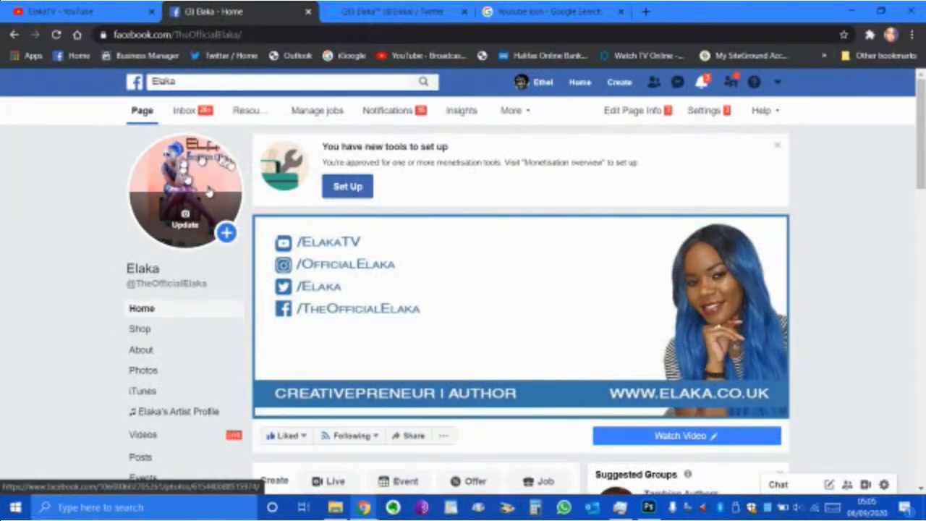
left_click(72, 11)
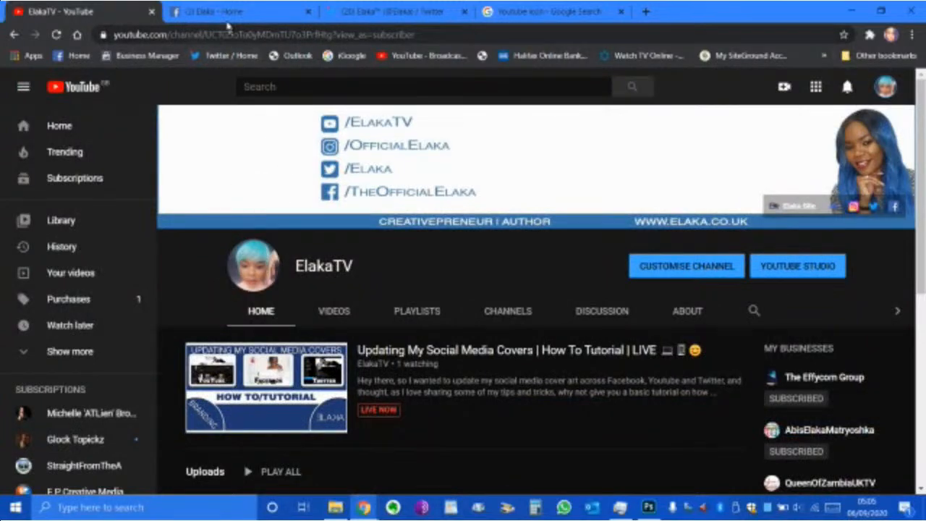
left_click(351, 11)
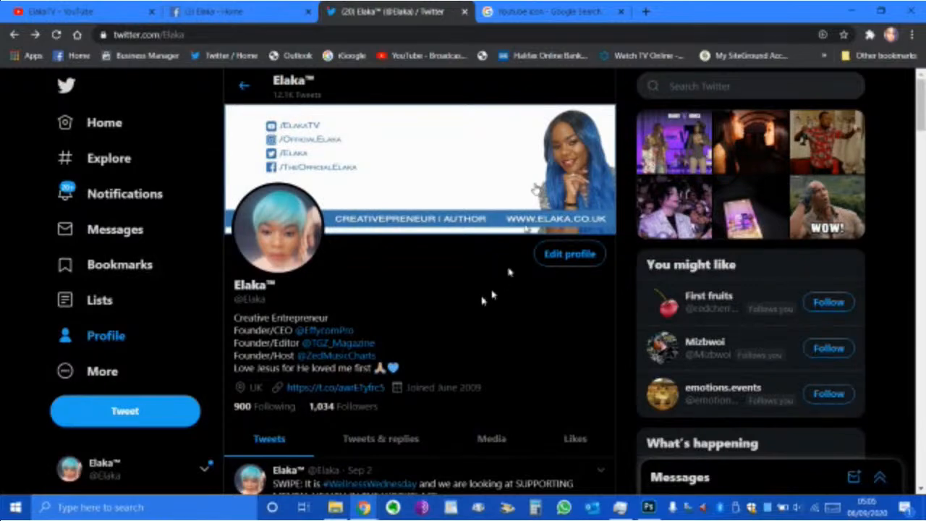
left_click(216, 13)
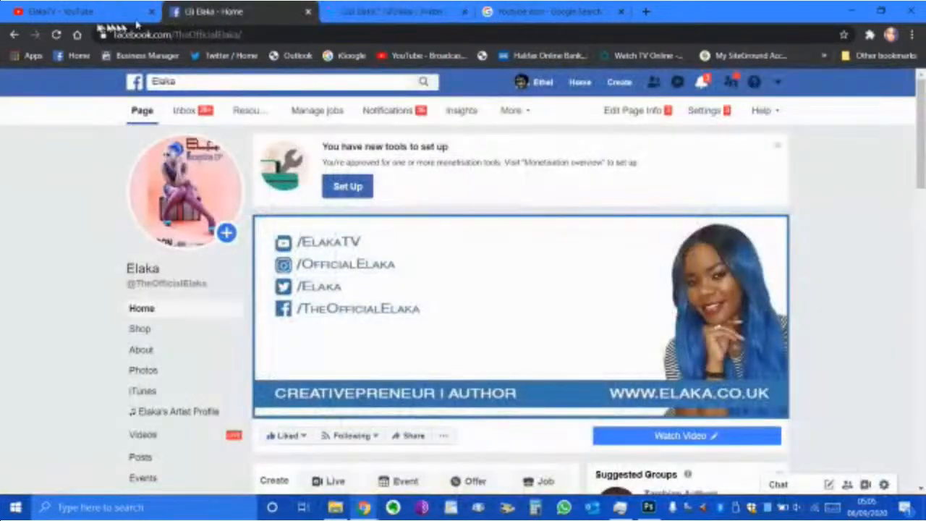
left_click(86, 12)
- Return to Photoshop and save the changes to YouTube Cover Art.psd
left_click(649, 507)
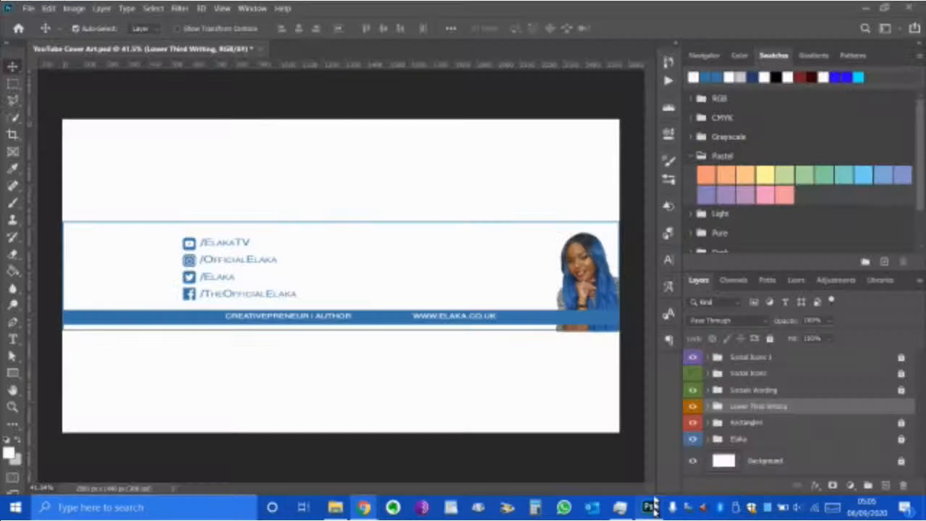
left_click(29, 9)
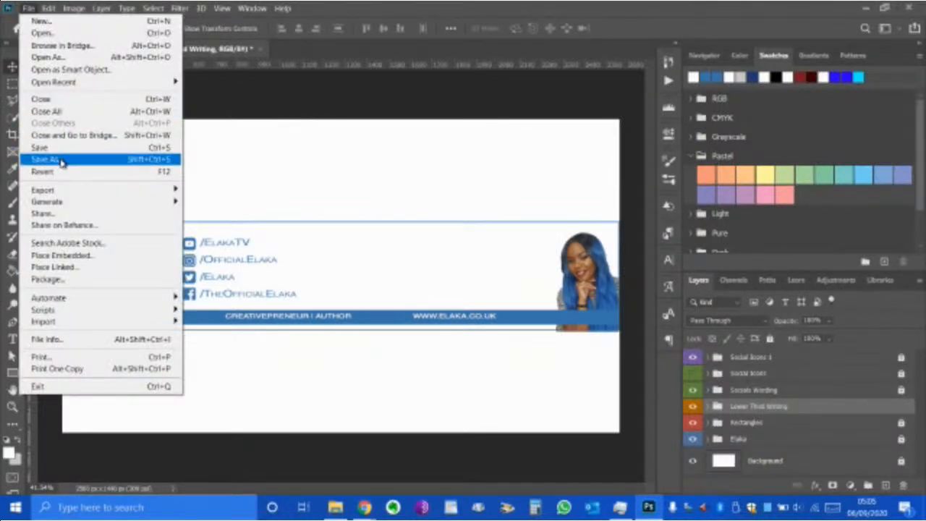
left_click(58, 148)
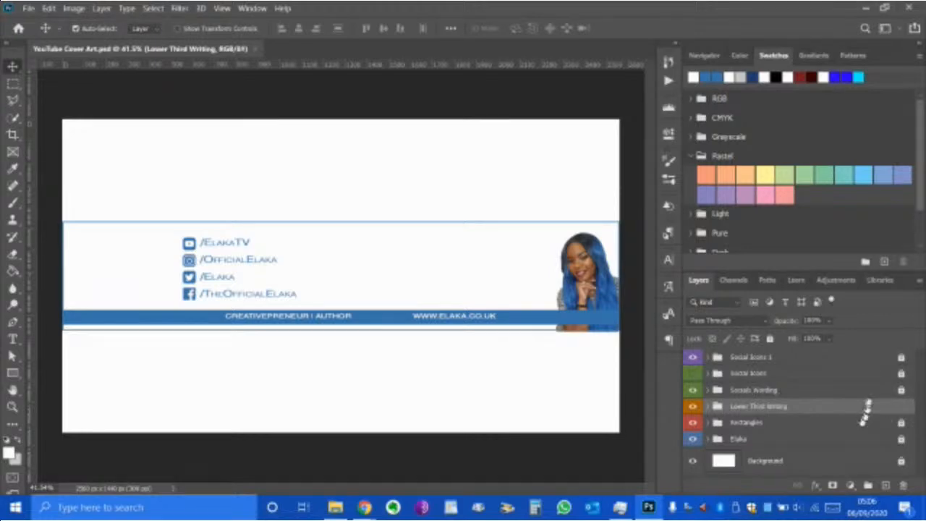
- Lock the Lower Third Writing group, and save and close the YouTube Cover Art.psd document
left_click(770, 339)
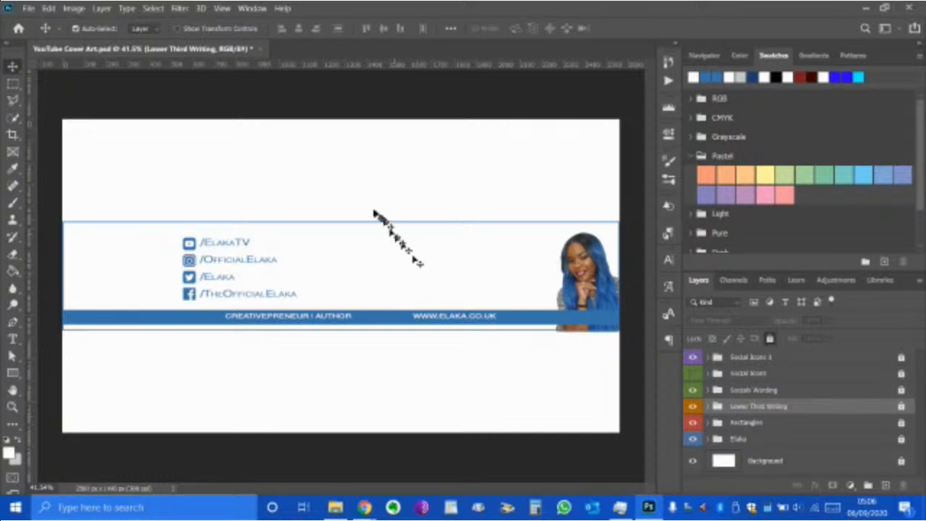
key("ctrl+s")
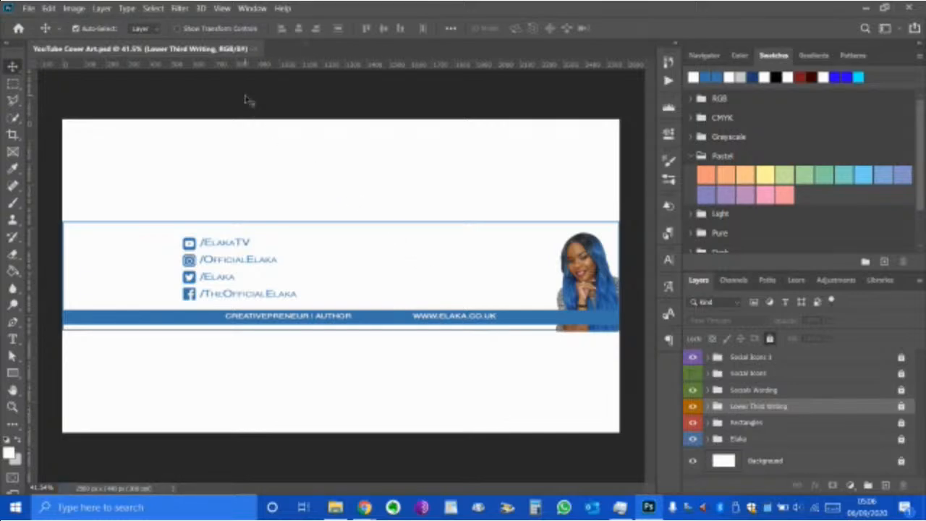
left_click(257, 50)
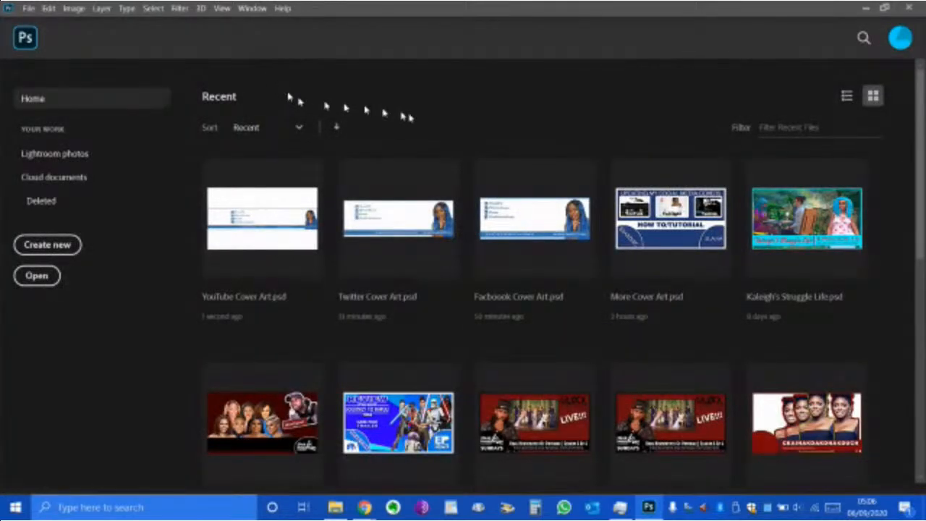